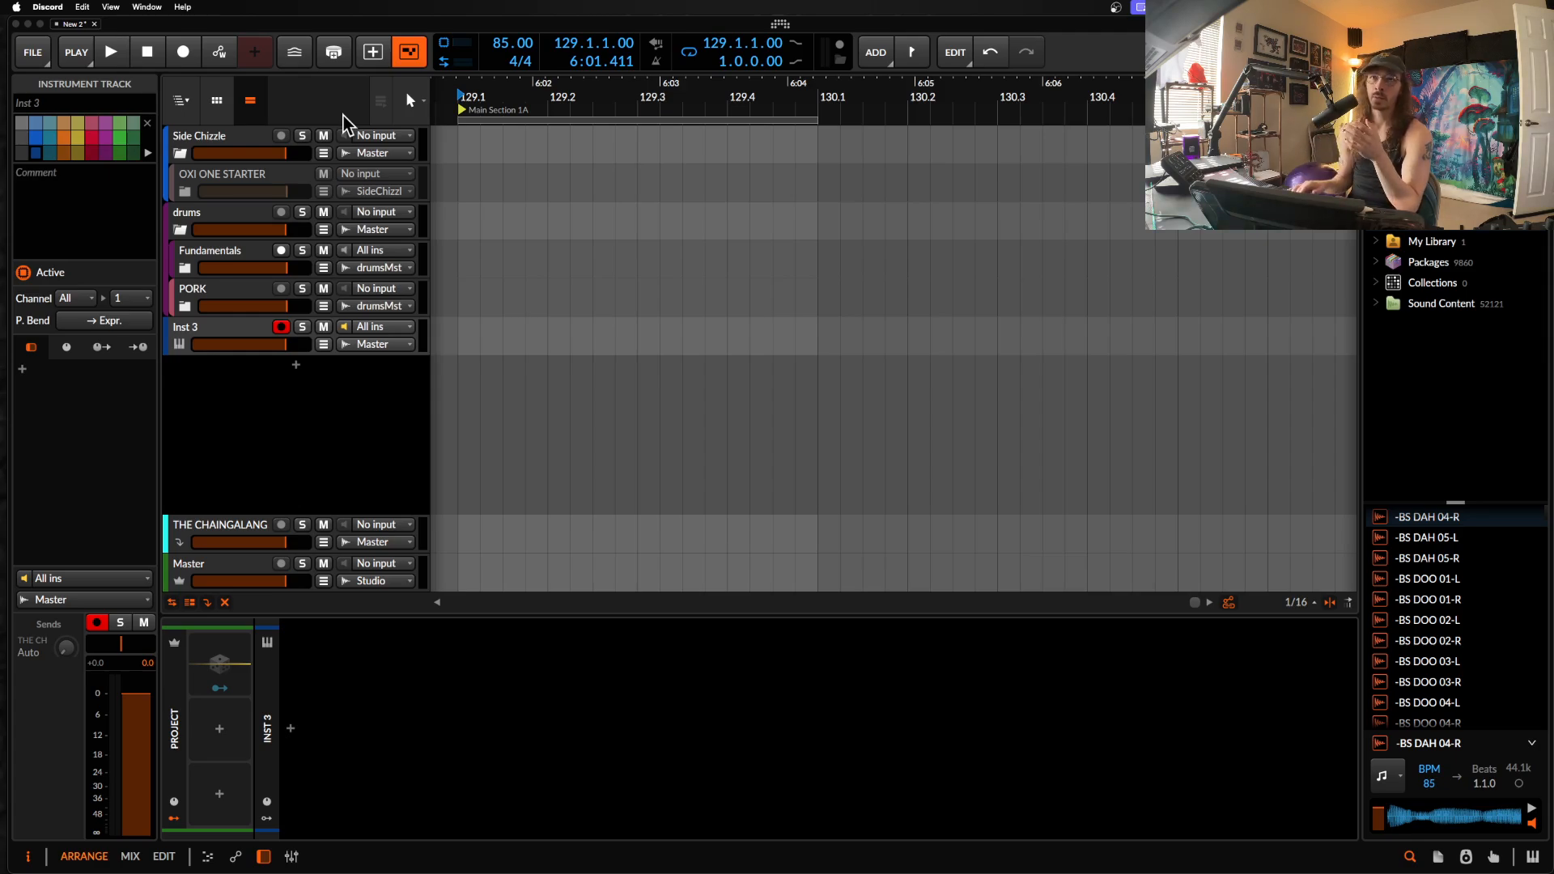
Step: Search for "phase" among the devices and insert the Phase Plant synth on the Inst 3 track
{"action": "left_click", "coordinate": [291, 732]}
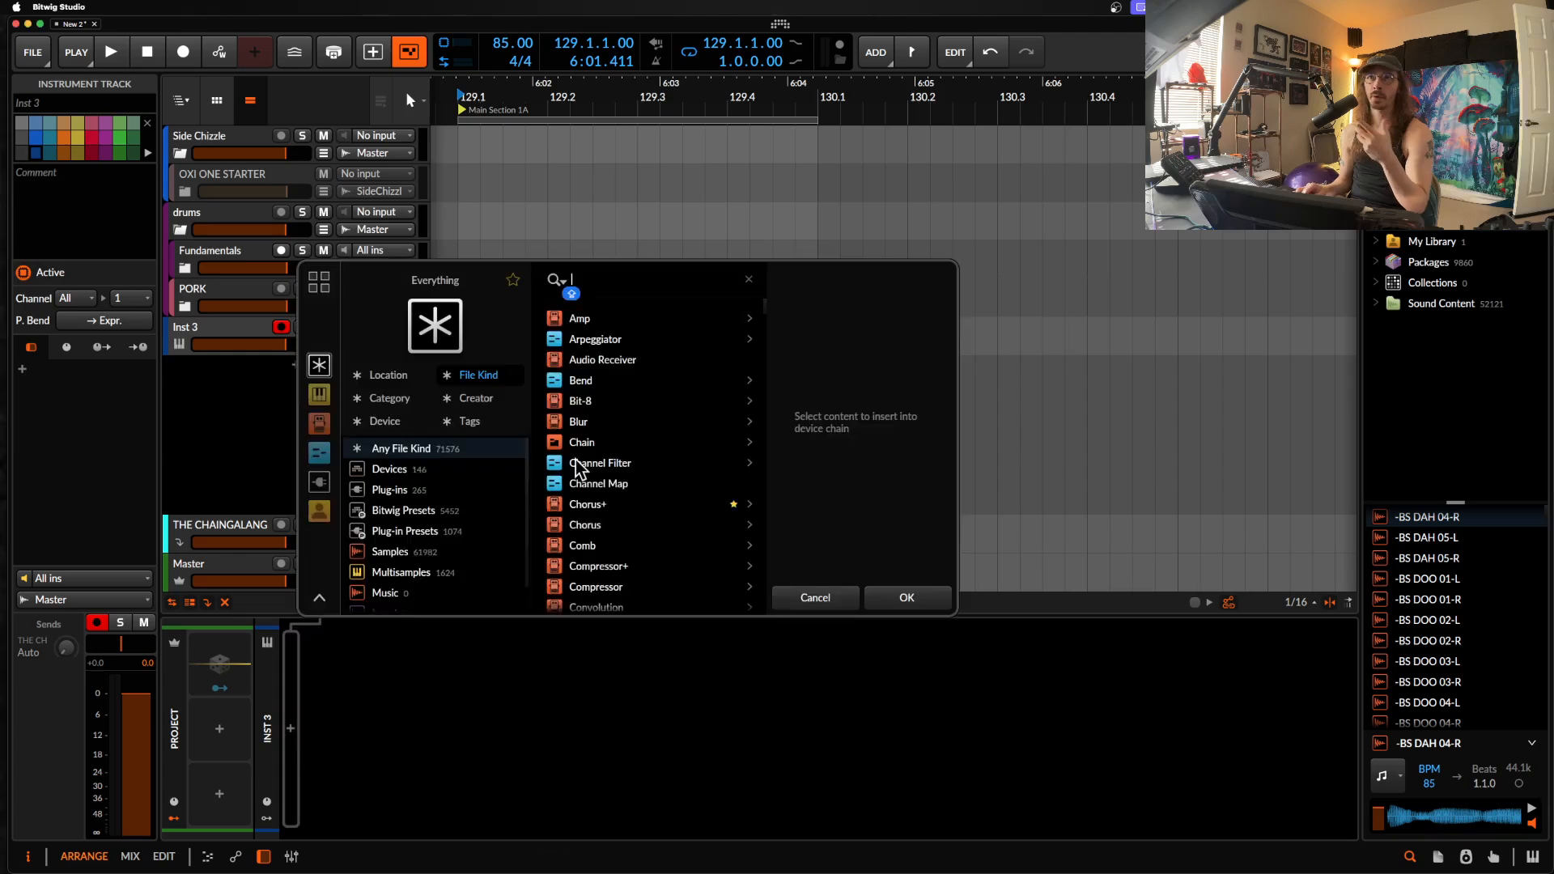
{"action": "type", "text": "phase"}
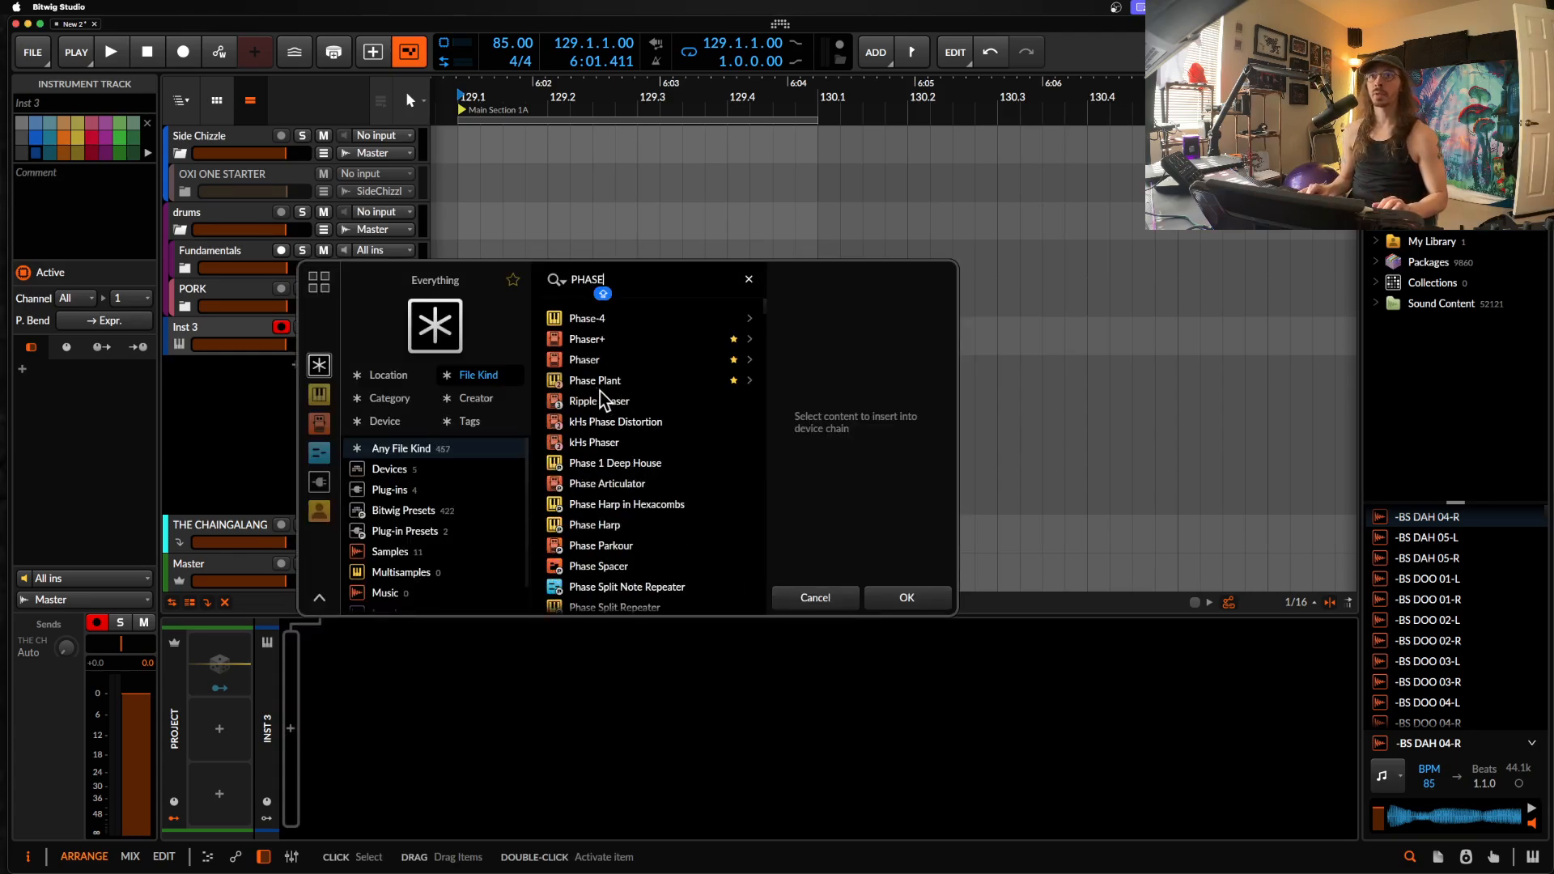
{"action": "left_click", "coordinate": [595, 381]}
{"action": "left_click", "coordinate": [905, 597]}
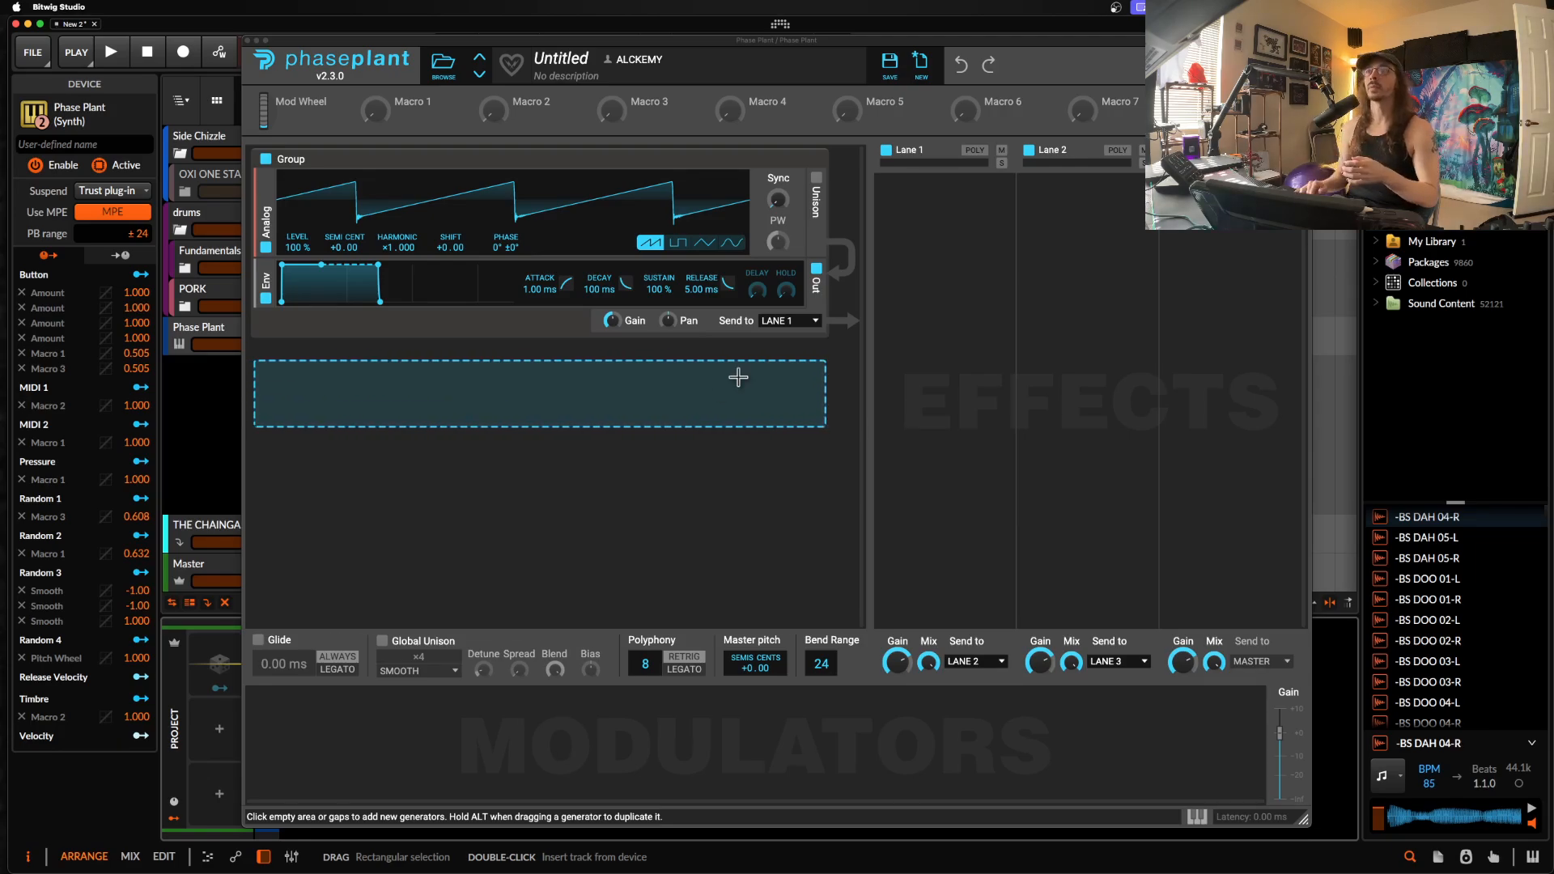
Step: Add a Transient Shaper effect to Lane 3 and a Filter effect to Lane 1
{"action": "left_click", "coordinate": [1246, 292]}
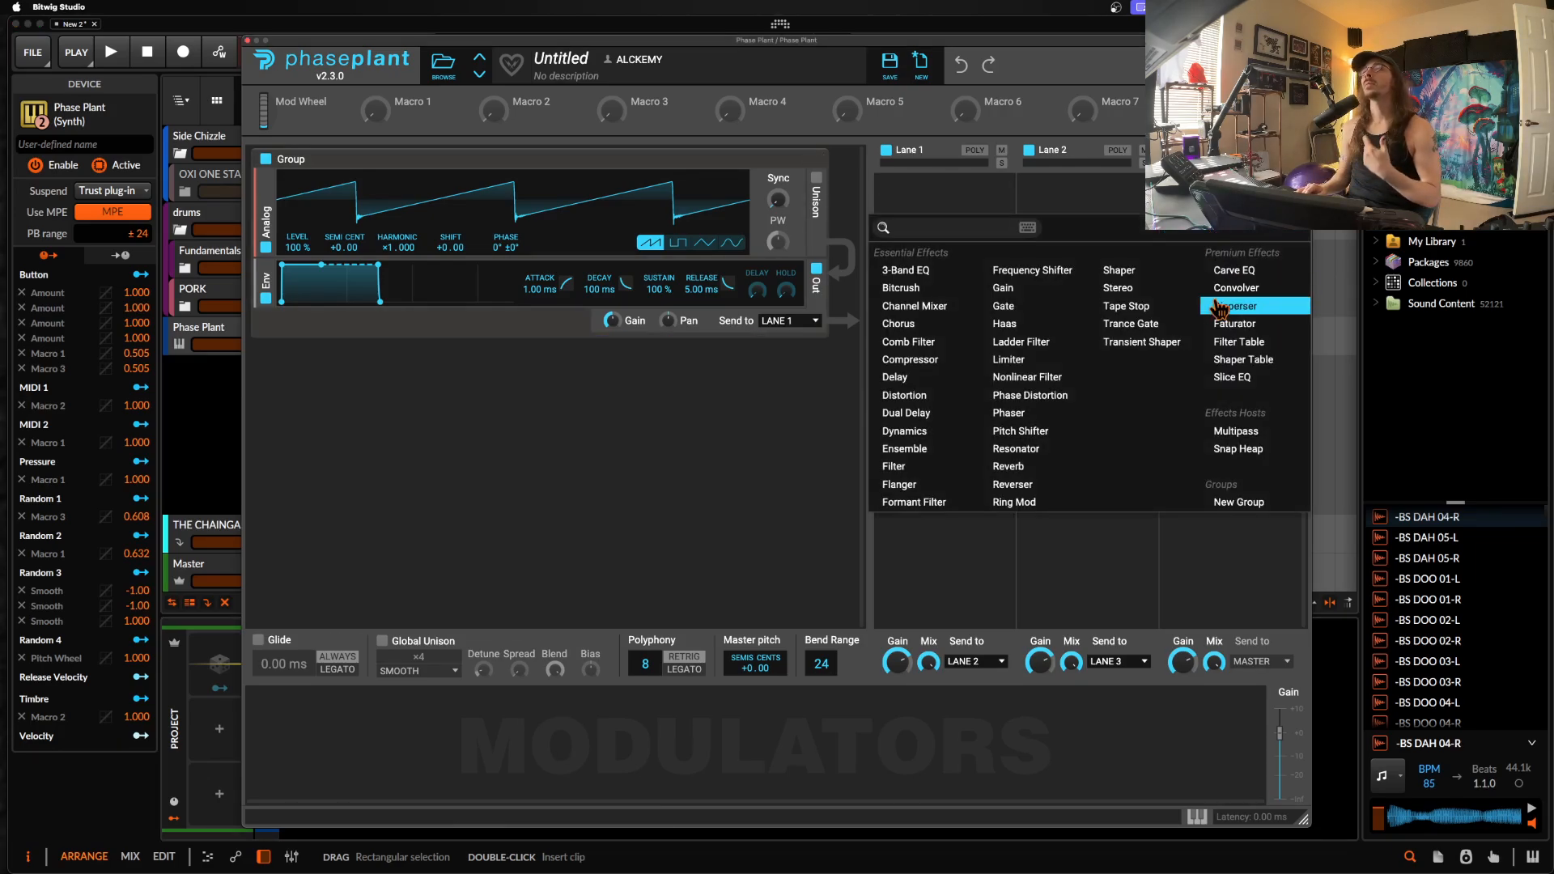
{"action": "left_click", "coordinate": [1155, 348]}
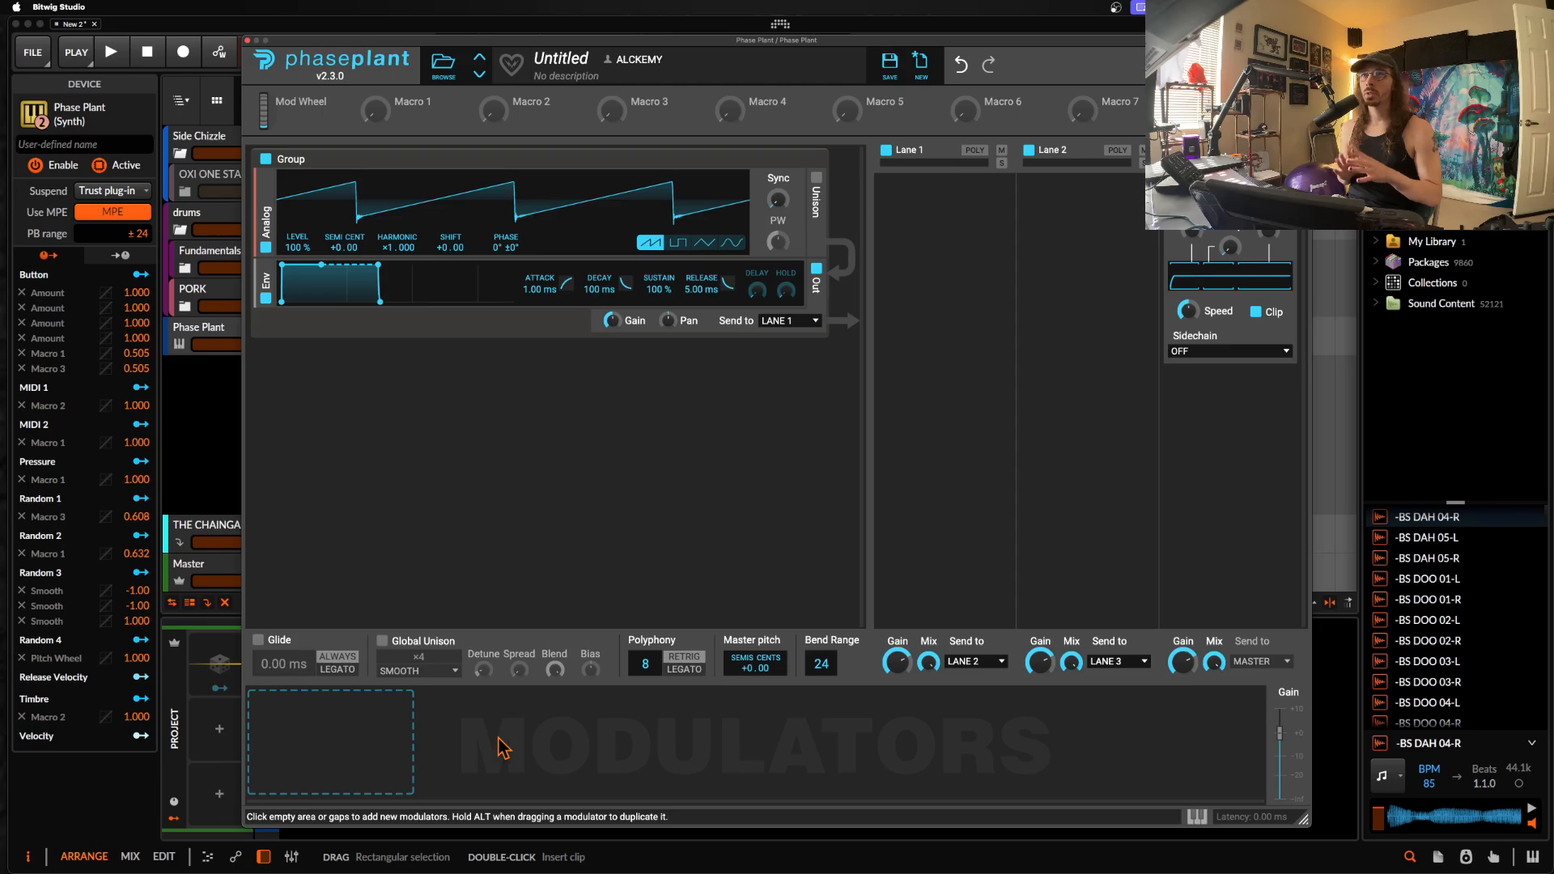
{"action": "left_click", "coordinate": [923, 203]}
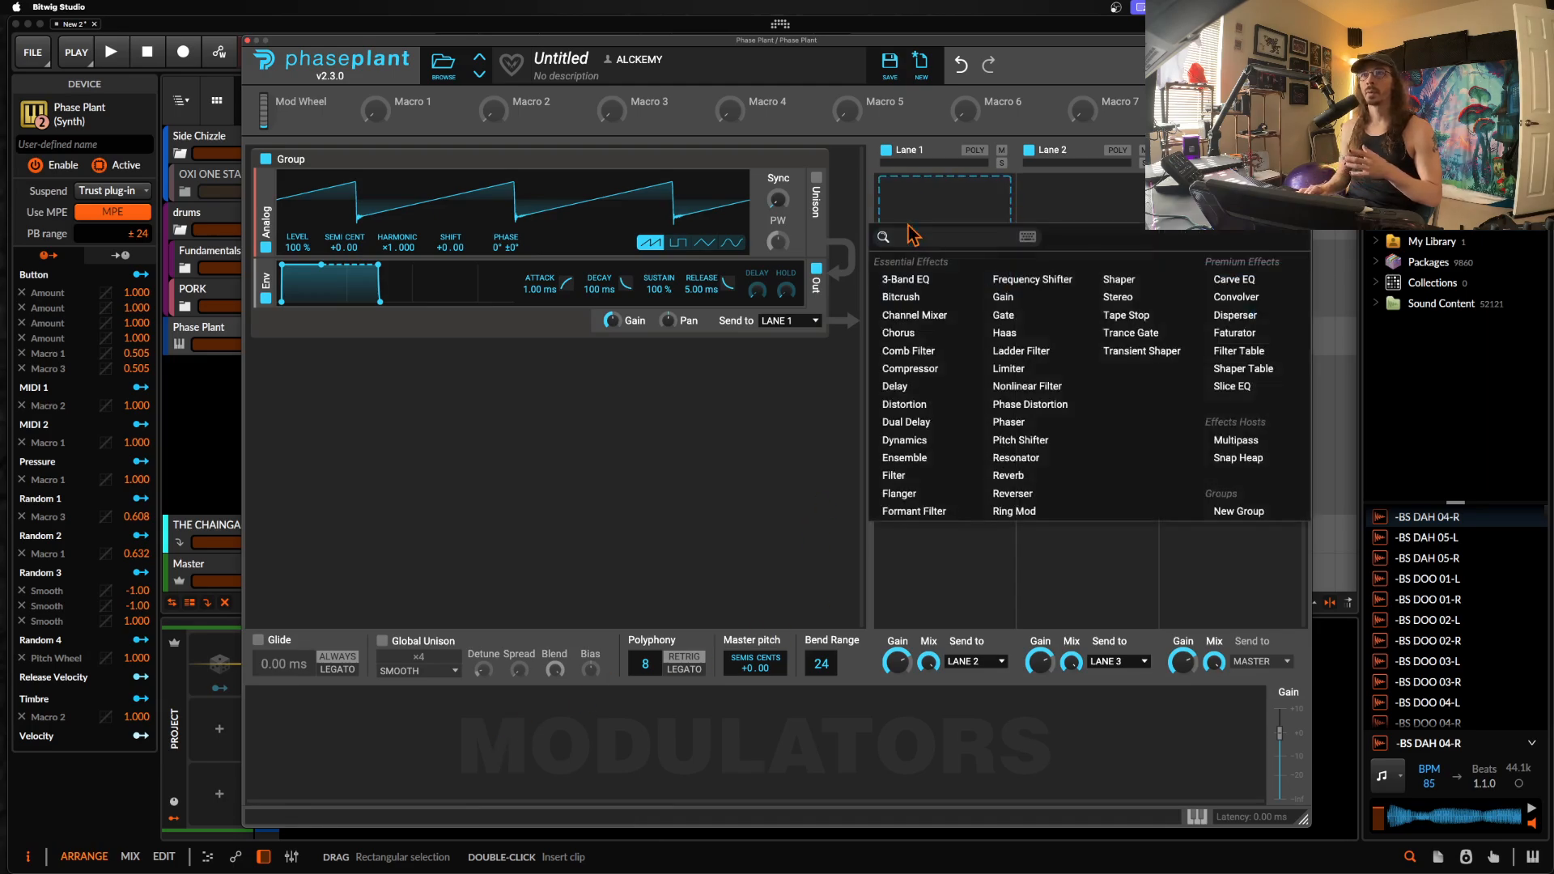
{"action": "left_click", "coordinate": [893, 475]}
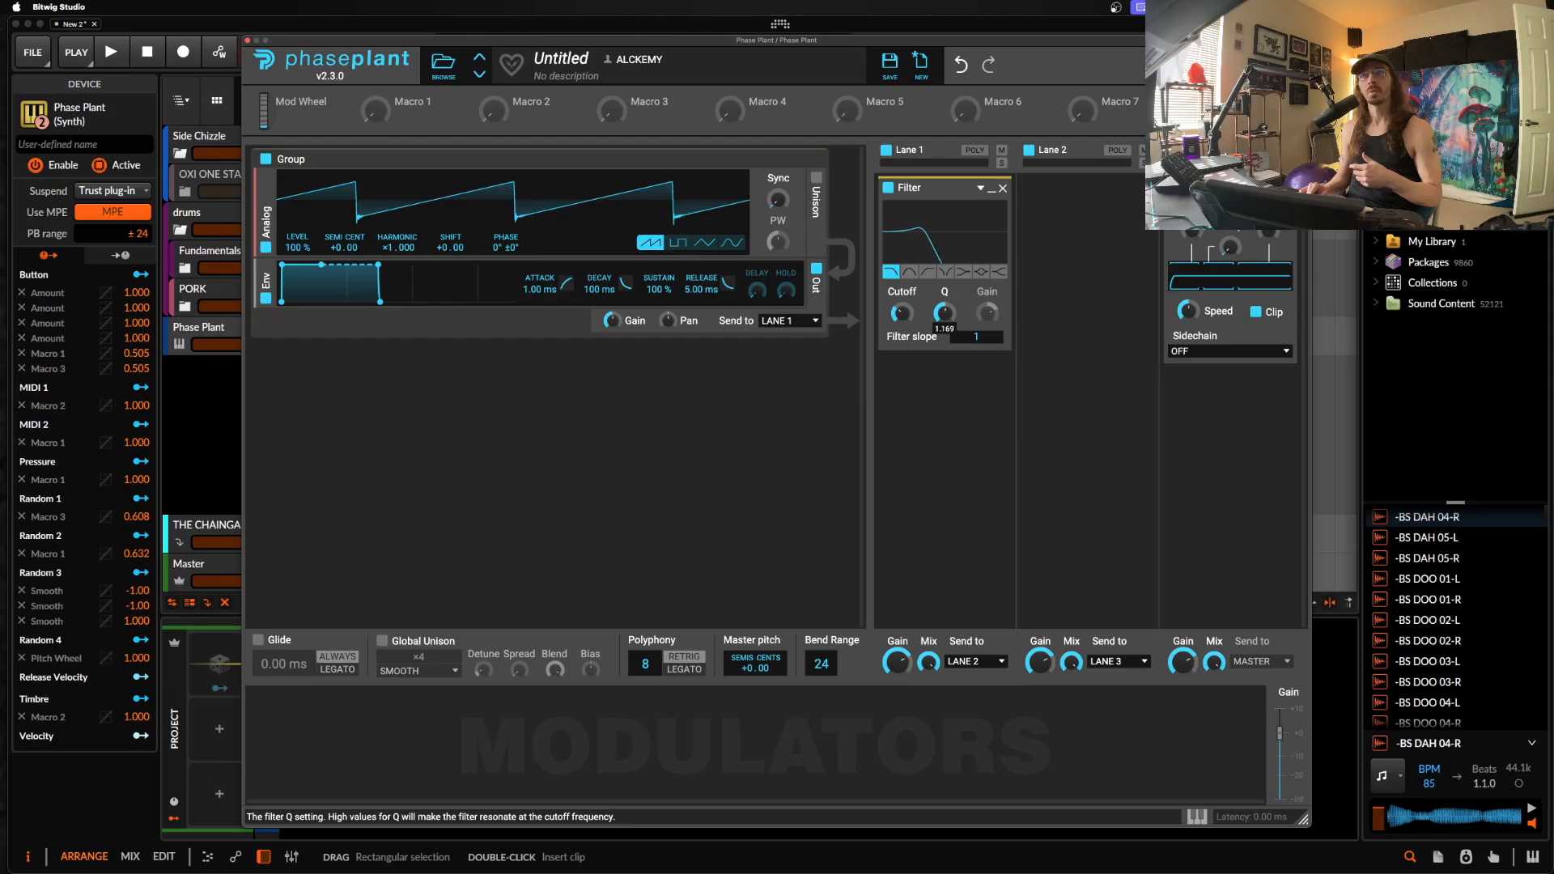
Step: Add an Envelope modulator with a decay of about 824 ms and sustain at 0%
{"action": "left_click", "coordinate": [349, 741]}
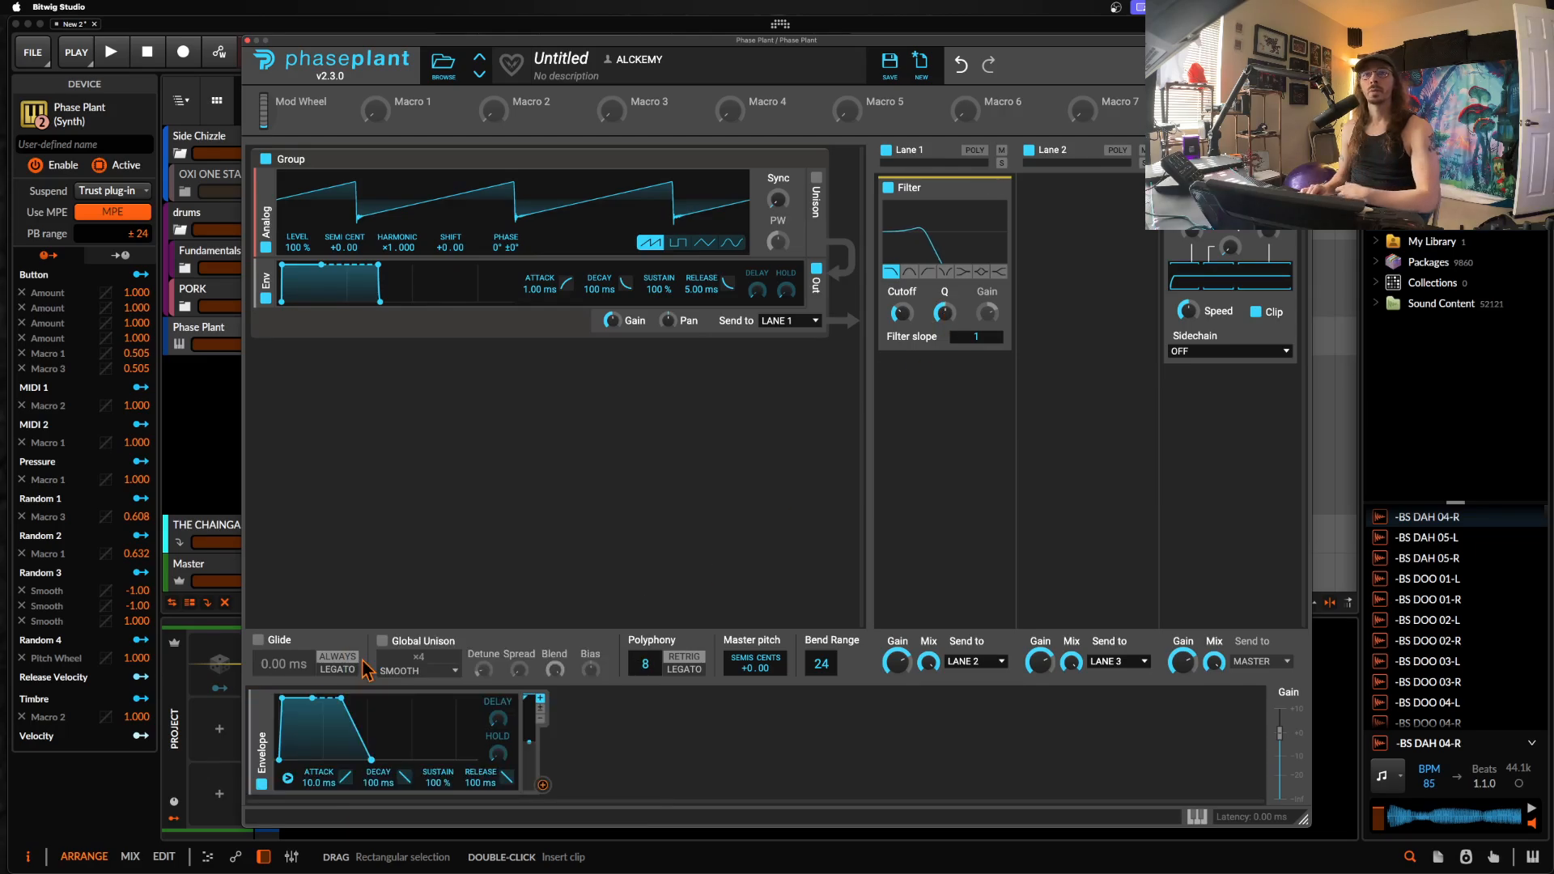
{"action": "left_click", "coordinate": [368, 648]}
{"action": "left_click_drag", "start_coordinate": [313, 697], "coordinate": [383, 760]}
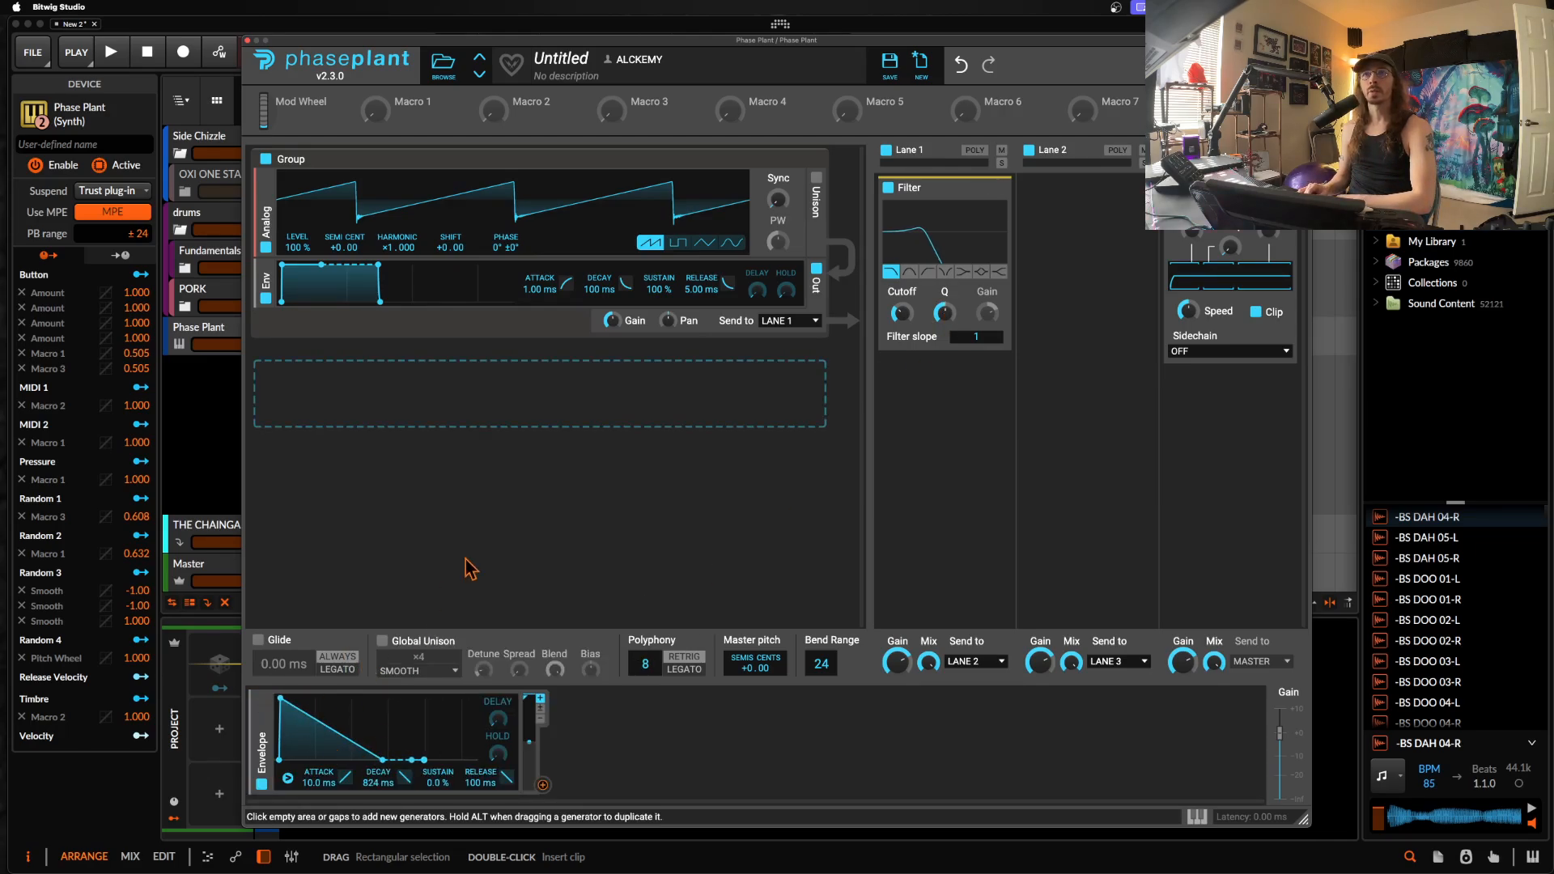
Step: Bypass and re-enable the Lane 1 filter, and modulate its cutoff with the envelope
{"action": "left_click", "coordinate": [888, 188]}
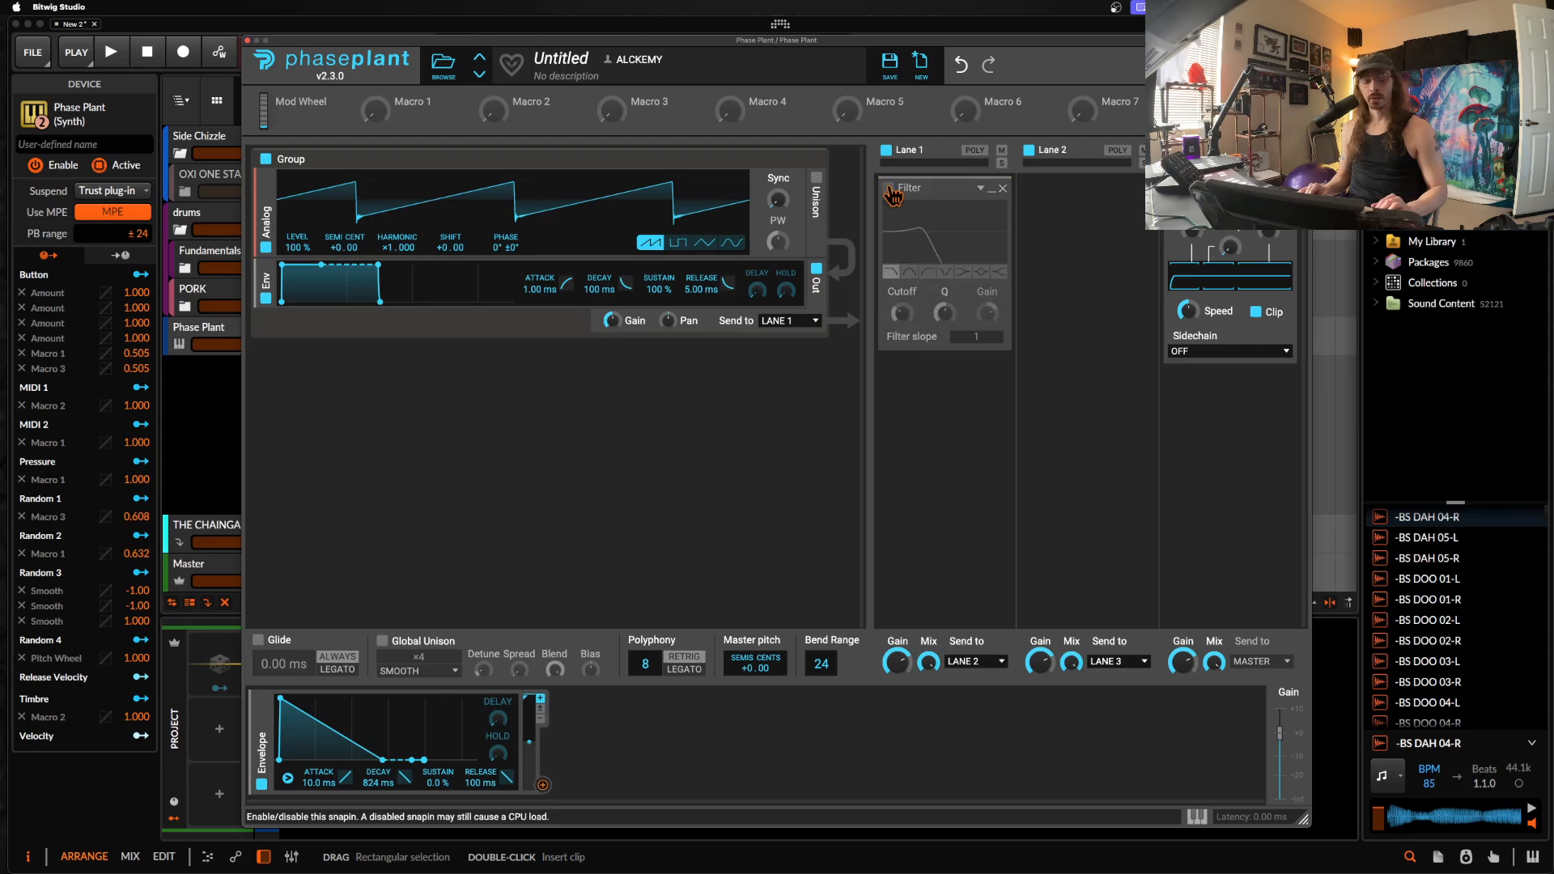
{"action": "left_click", "coordinate": [889, 188]}
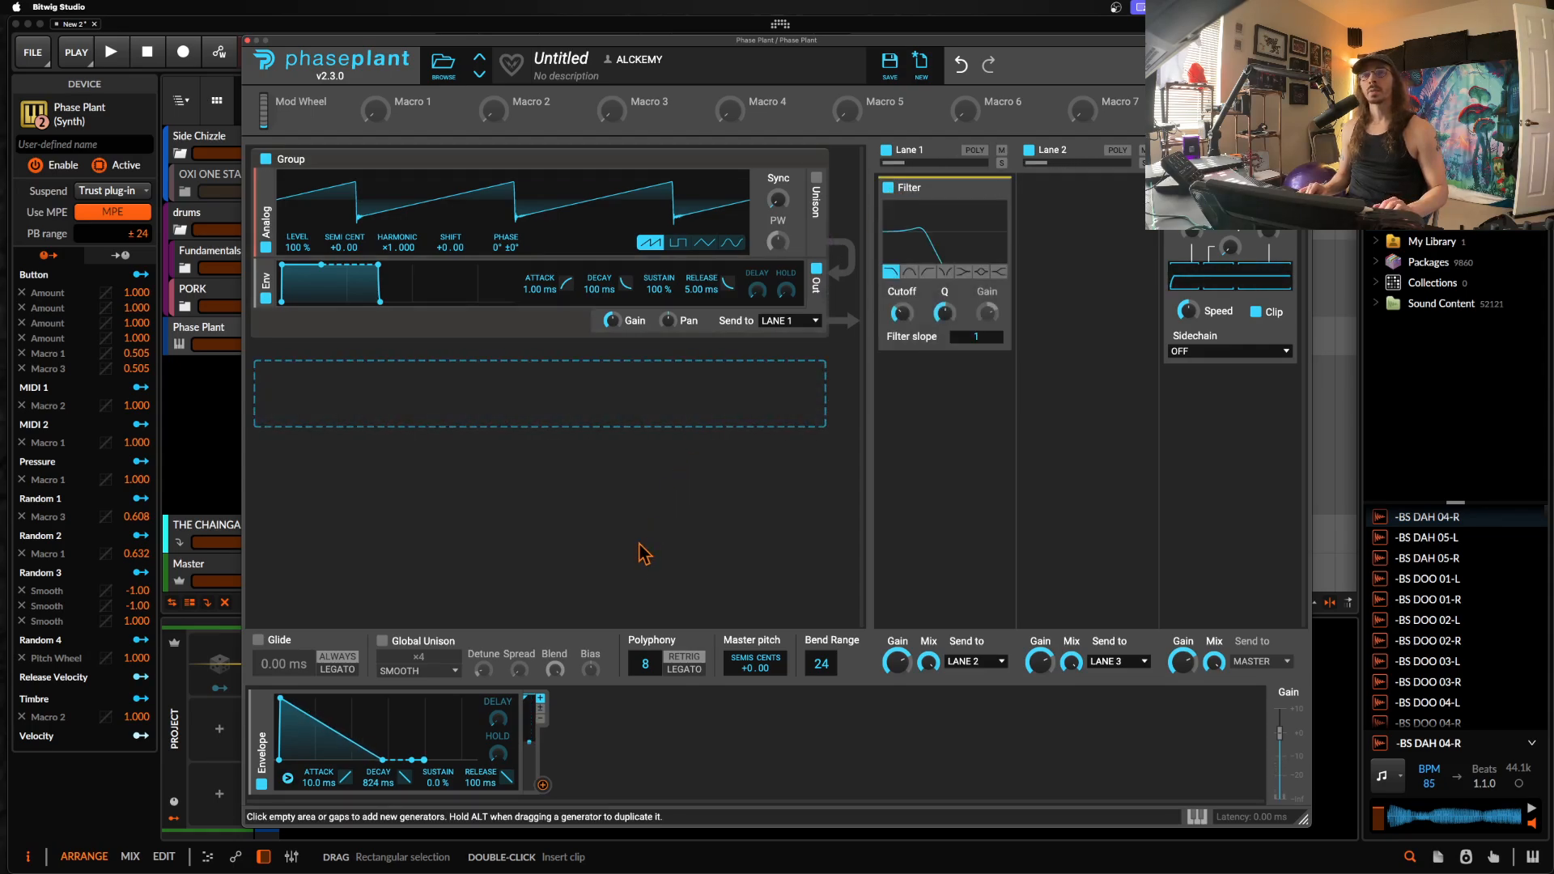
{"action": "left_click", "coordinate": [543, 785]}
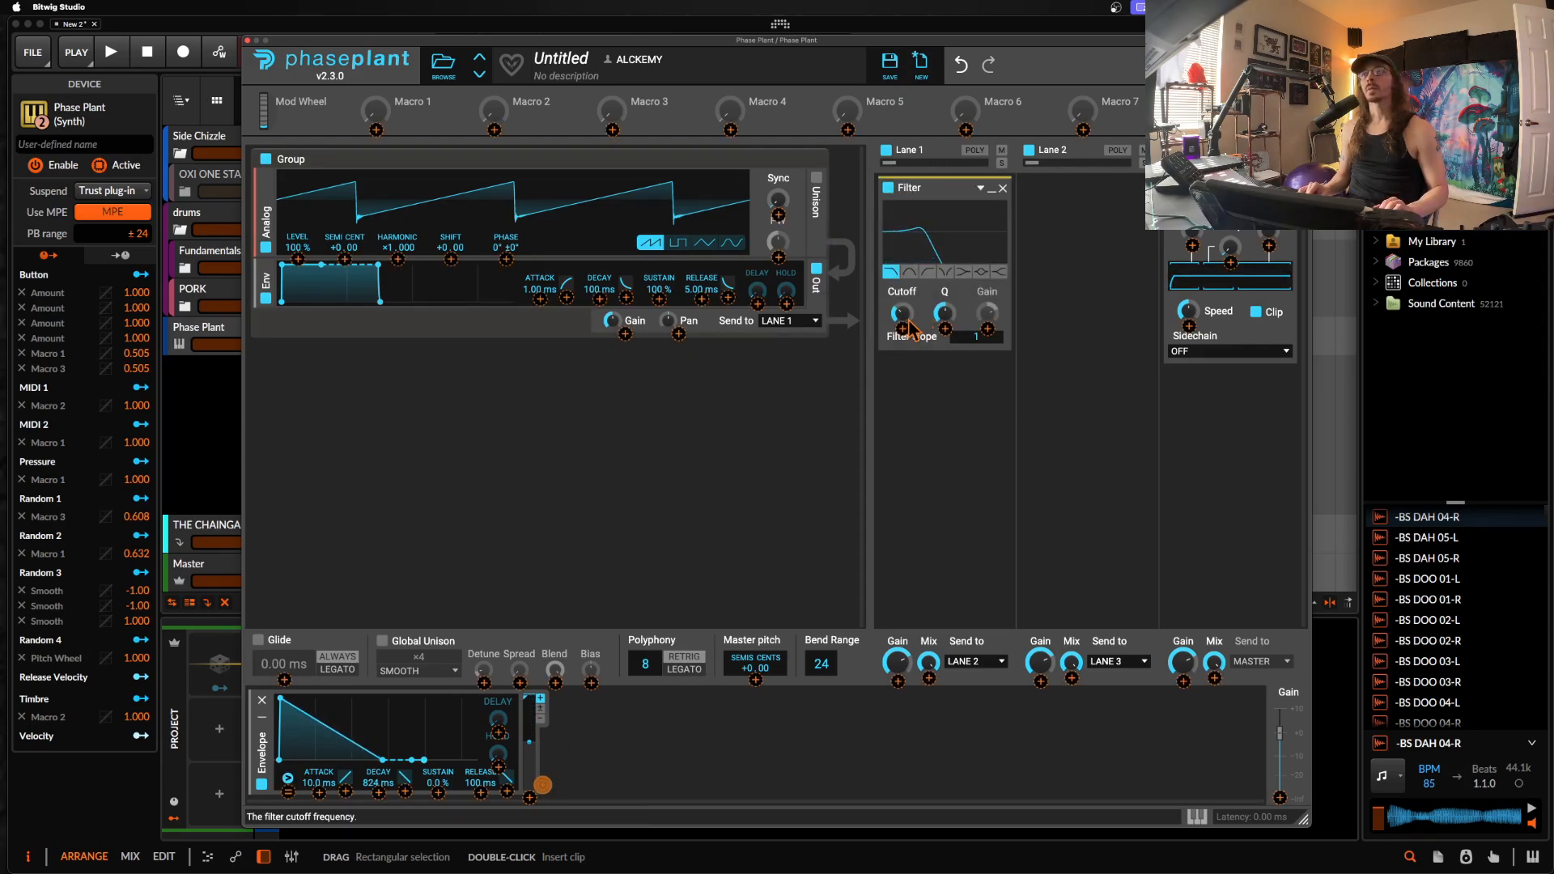
{"action": "left_click_drag", "start_coordinate": [902, 329], "coordinate": [902, 298]}
{"action": "left_click", "coordinate": [718, 552]}
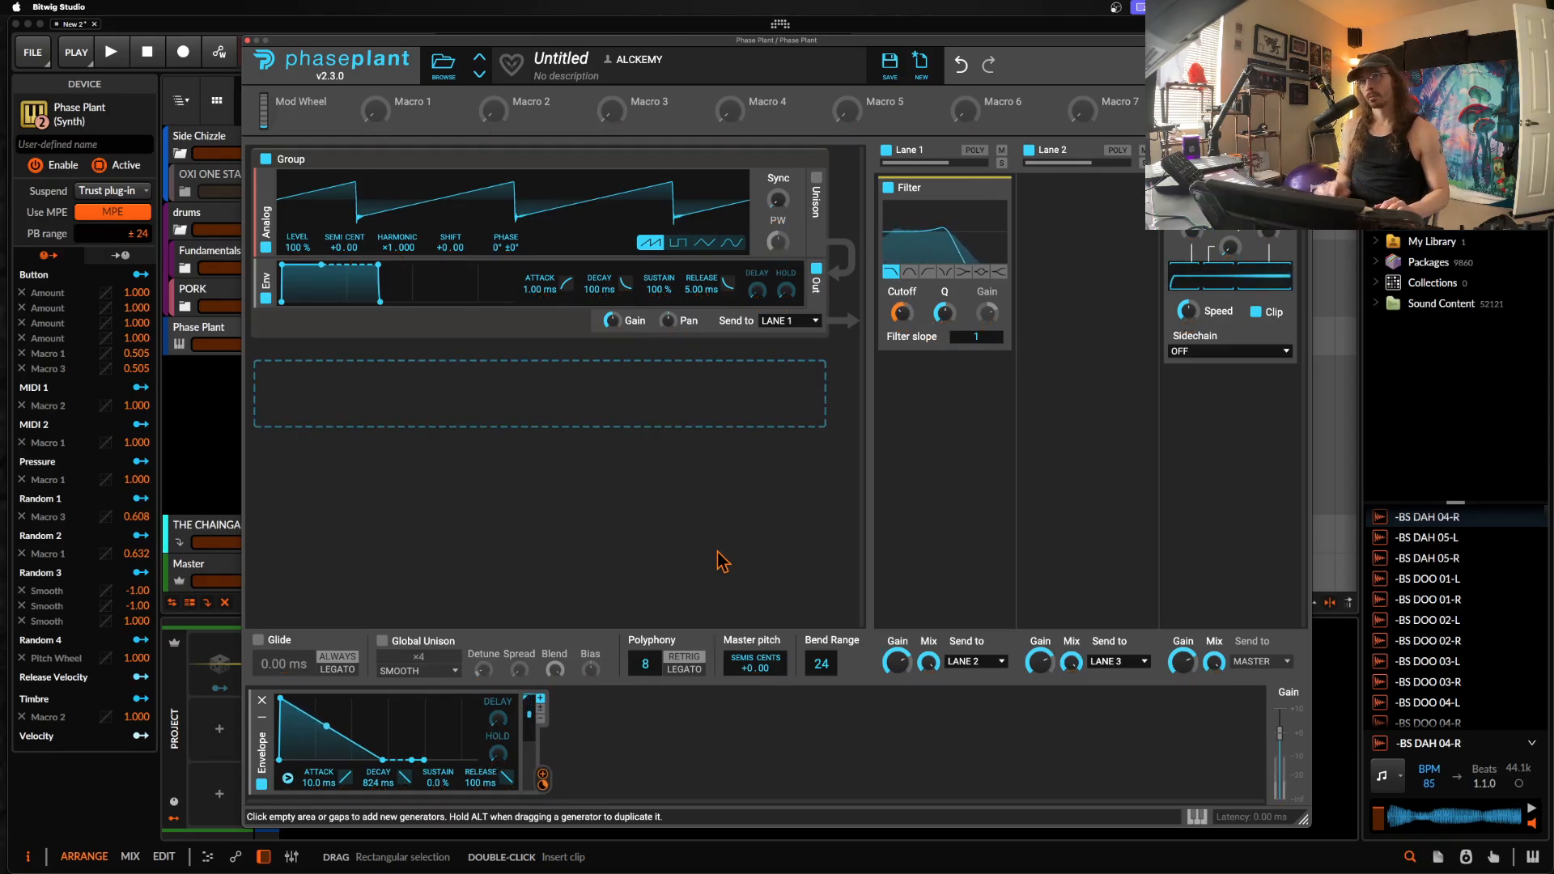
Step: Bend the modulation envelope's decay into a concave curve and set its attack to 0 ms
{"action": "left_click_drag", "start_coordinate": [338, 732], "coordinate": [339, 754]}
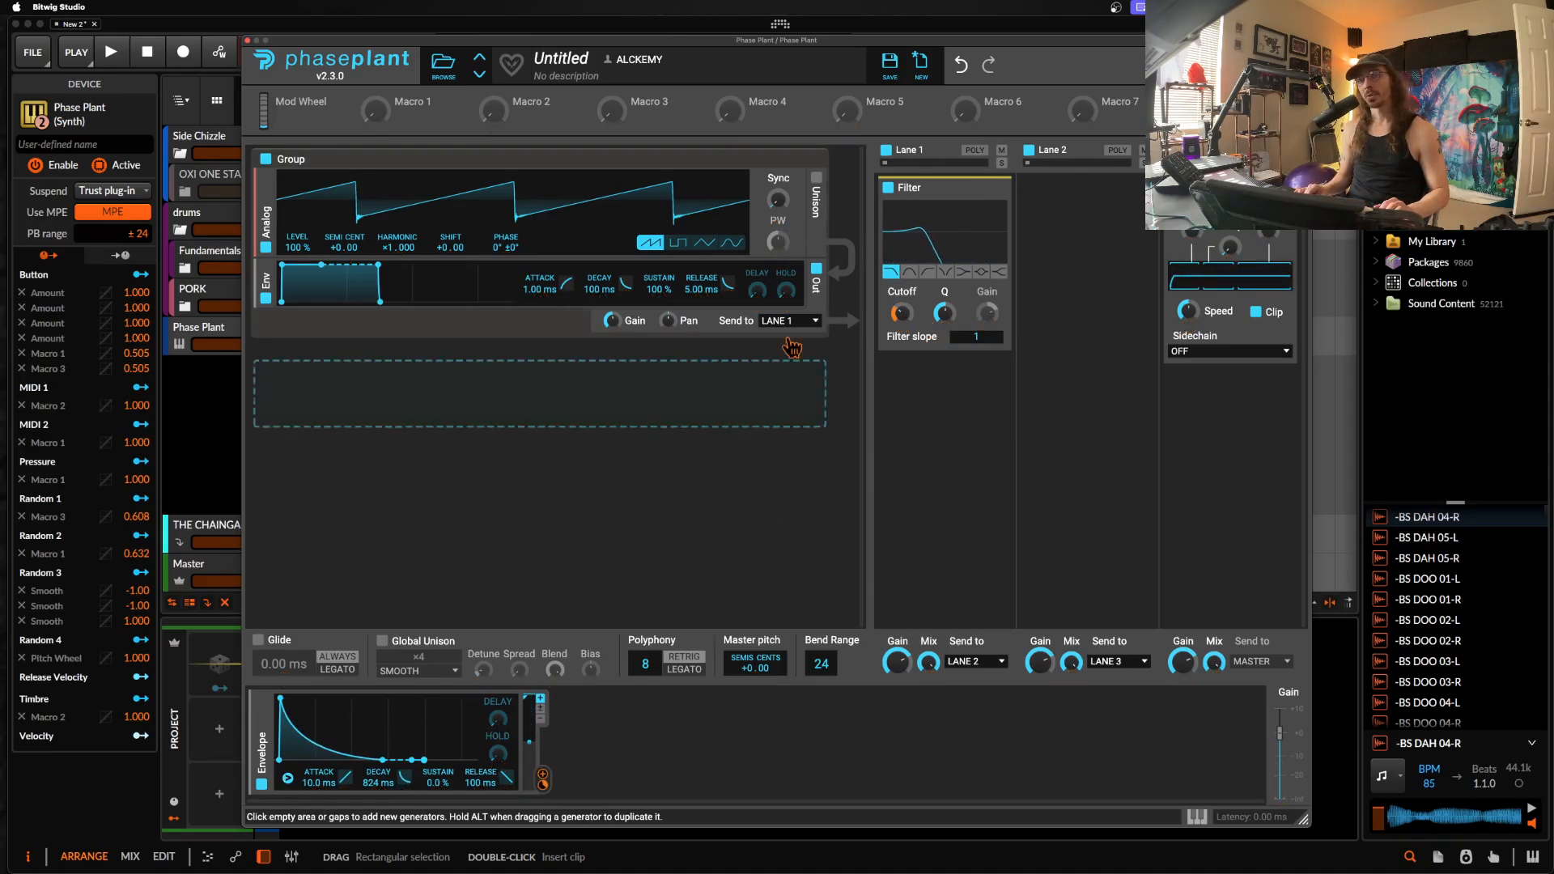
{"action": "left_click_drag", "start_coordinate": [280, 699], "coordinate": [270, 699]}
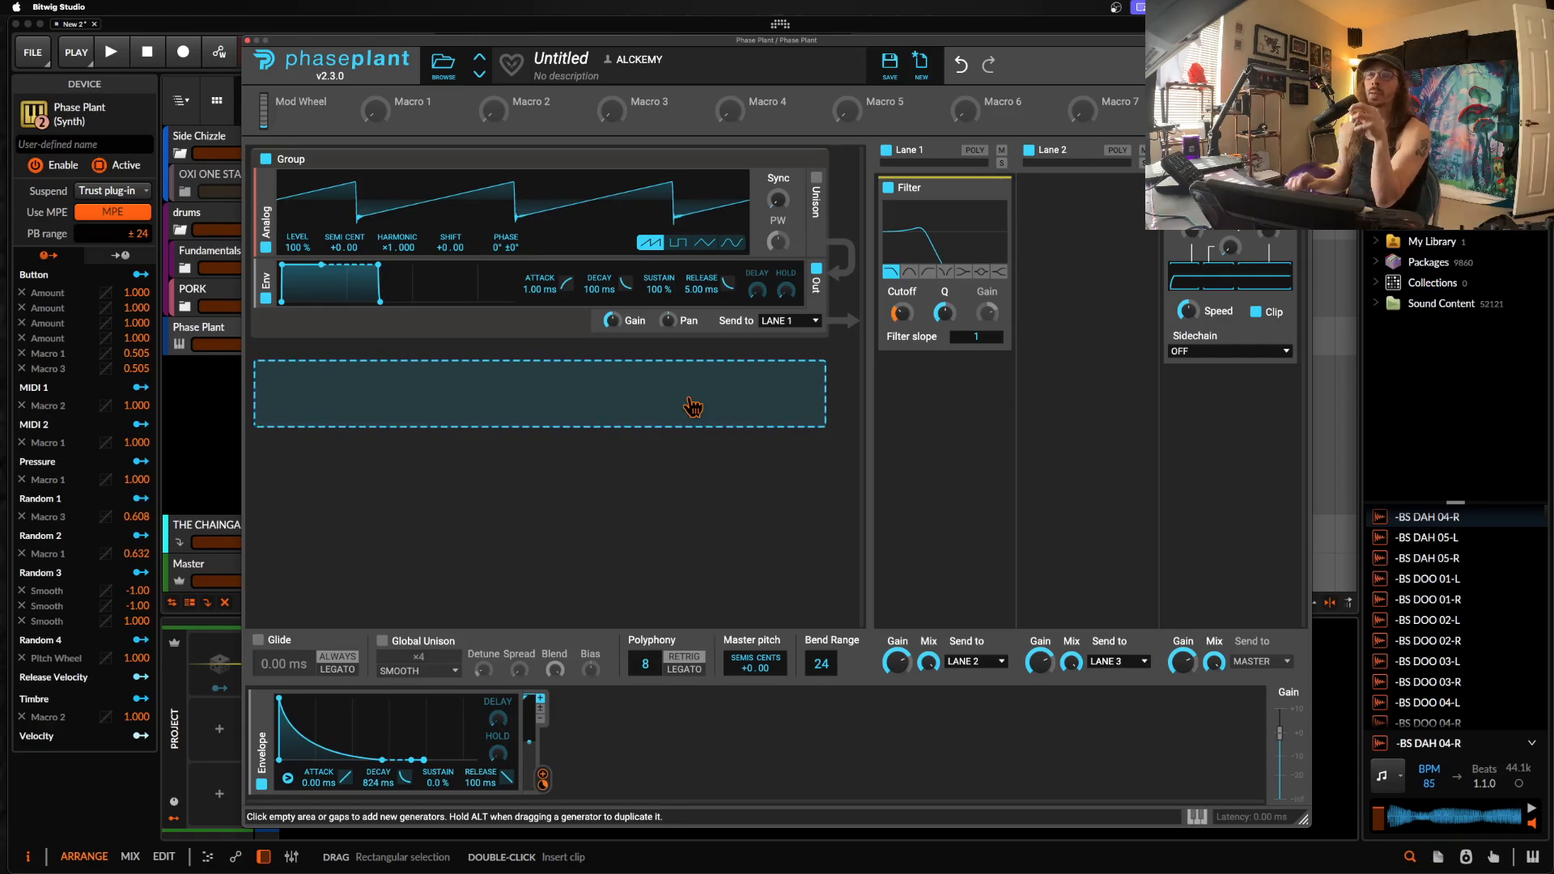
Step: Add a Velocity modulator and use it to modulate the decay of the filter envelope
{"action": "left_click", "coordinate": [615, 736]}
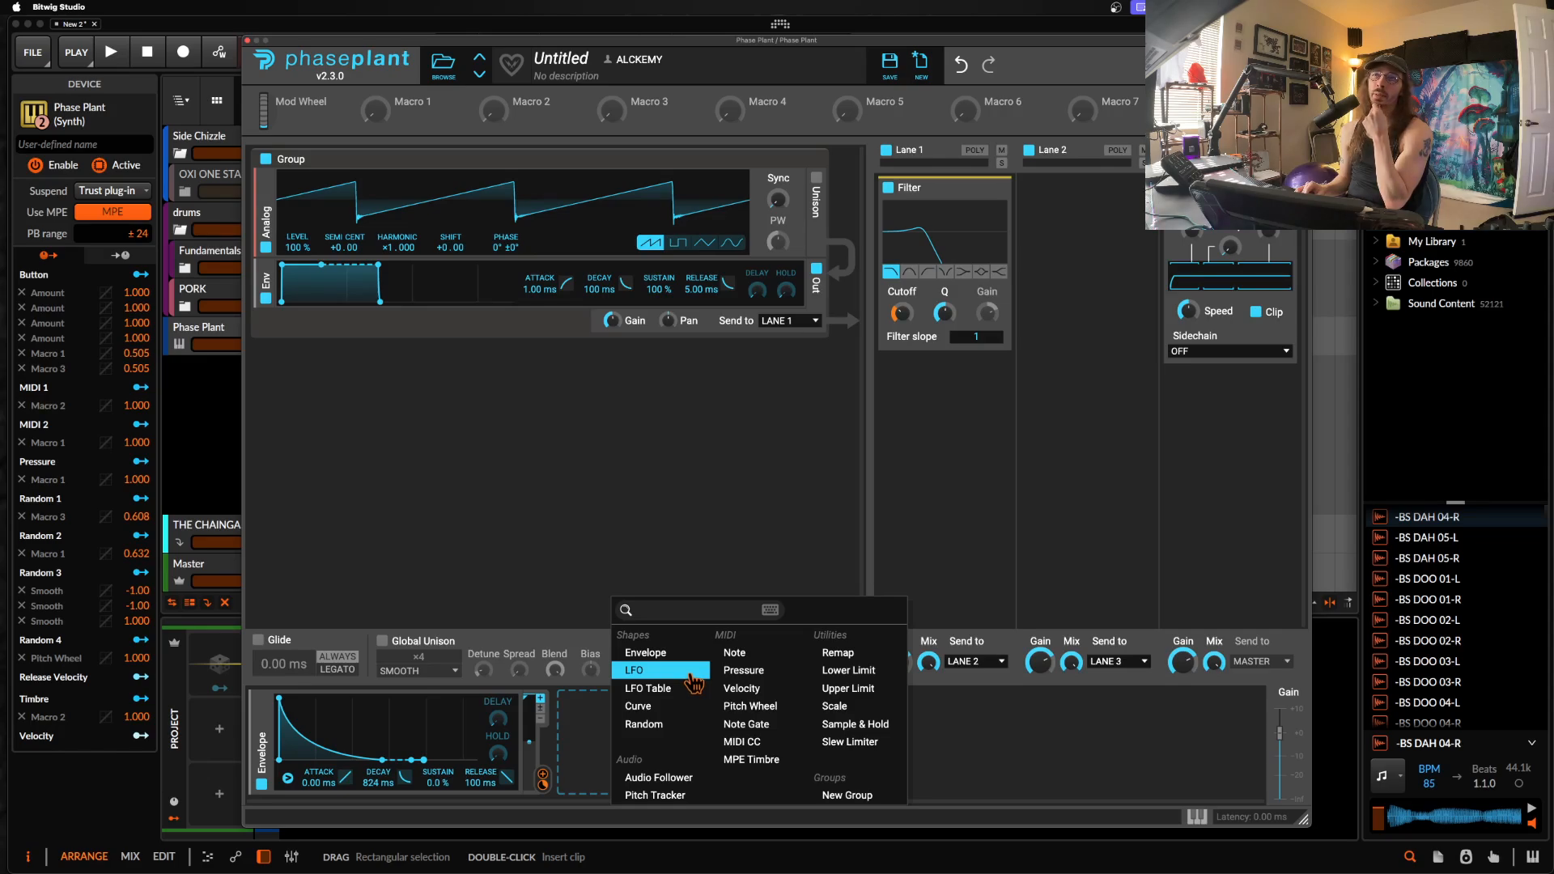
{"action": "left_click", "coordinate": [759, 689]}
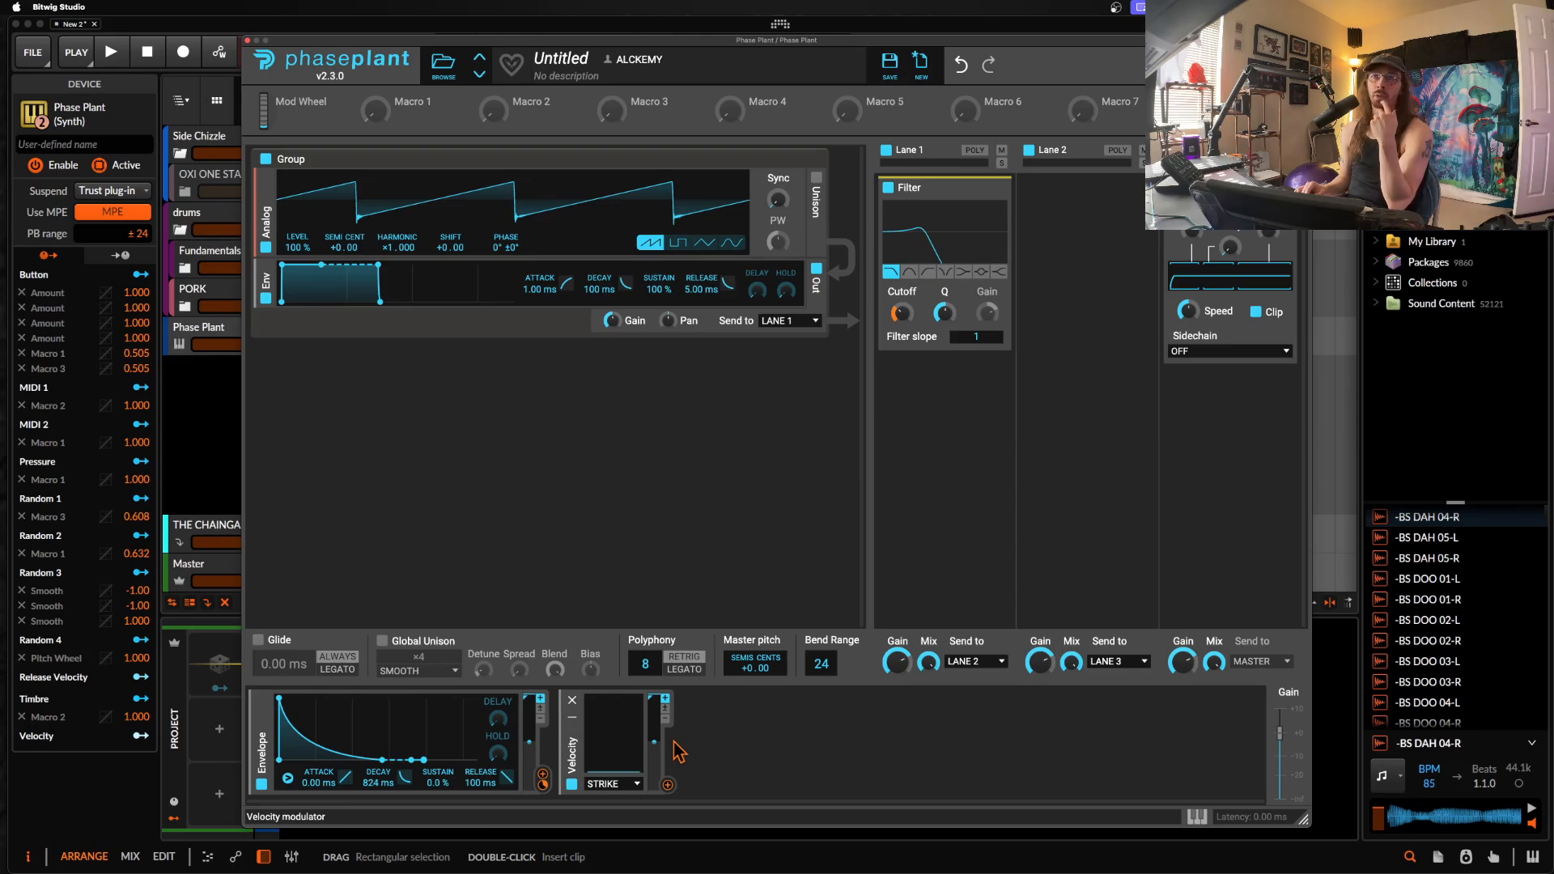
{"action": "left_click", "coordinate": [668, 787]}
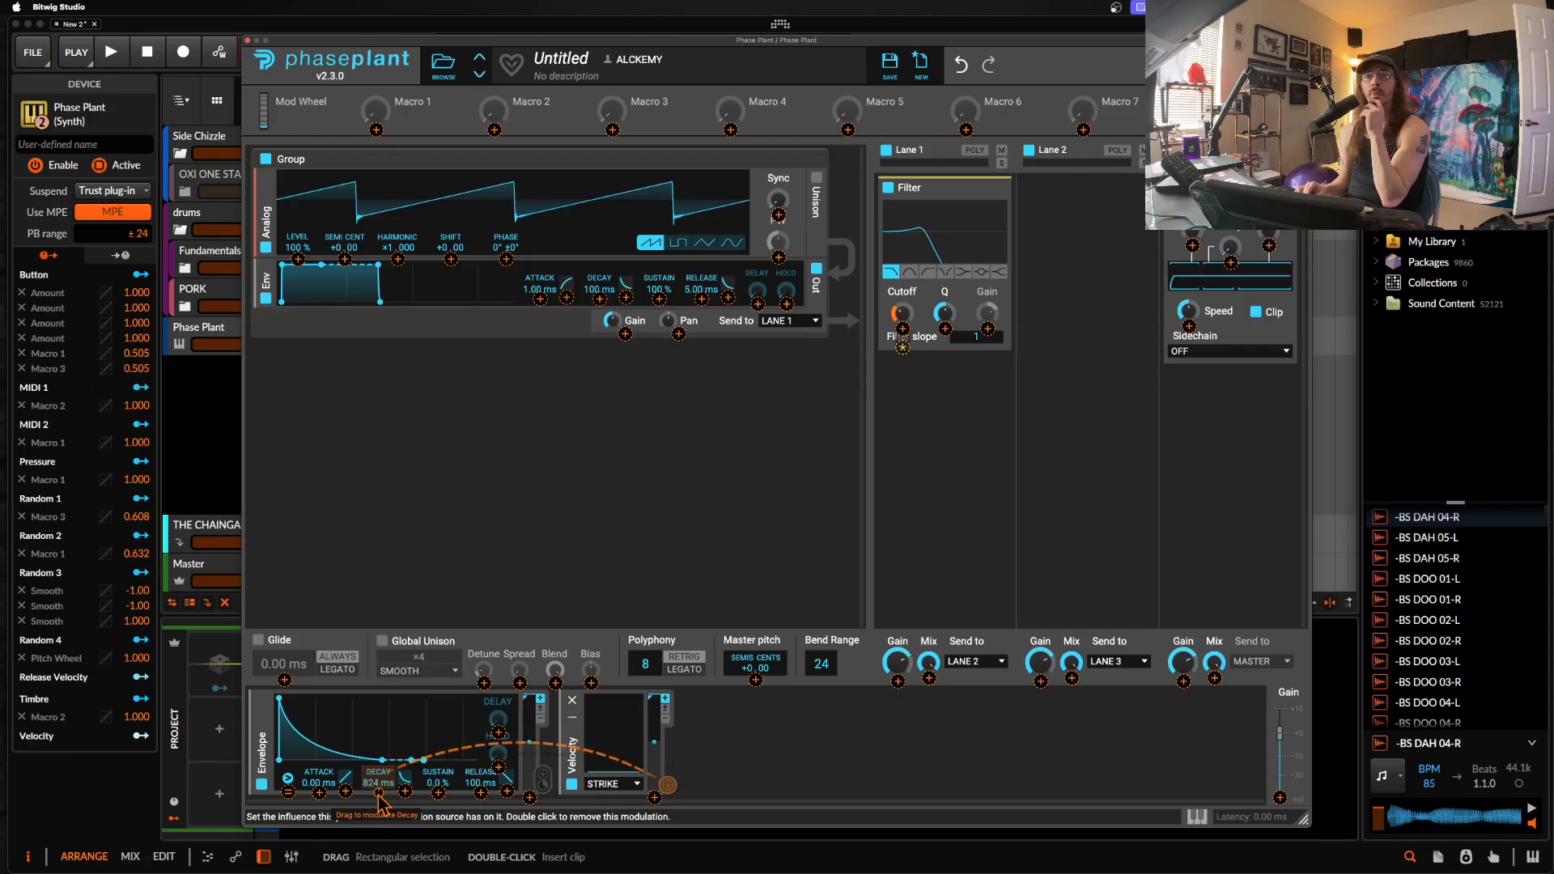
{"action": "left_click_drag", "start_coordinate": [378, 795], "coordinate": [378, 809]}
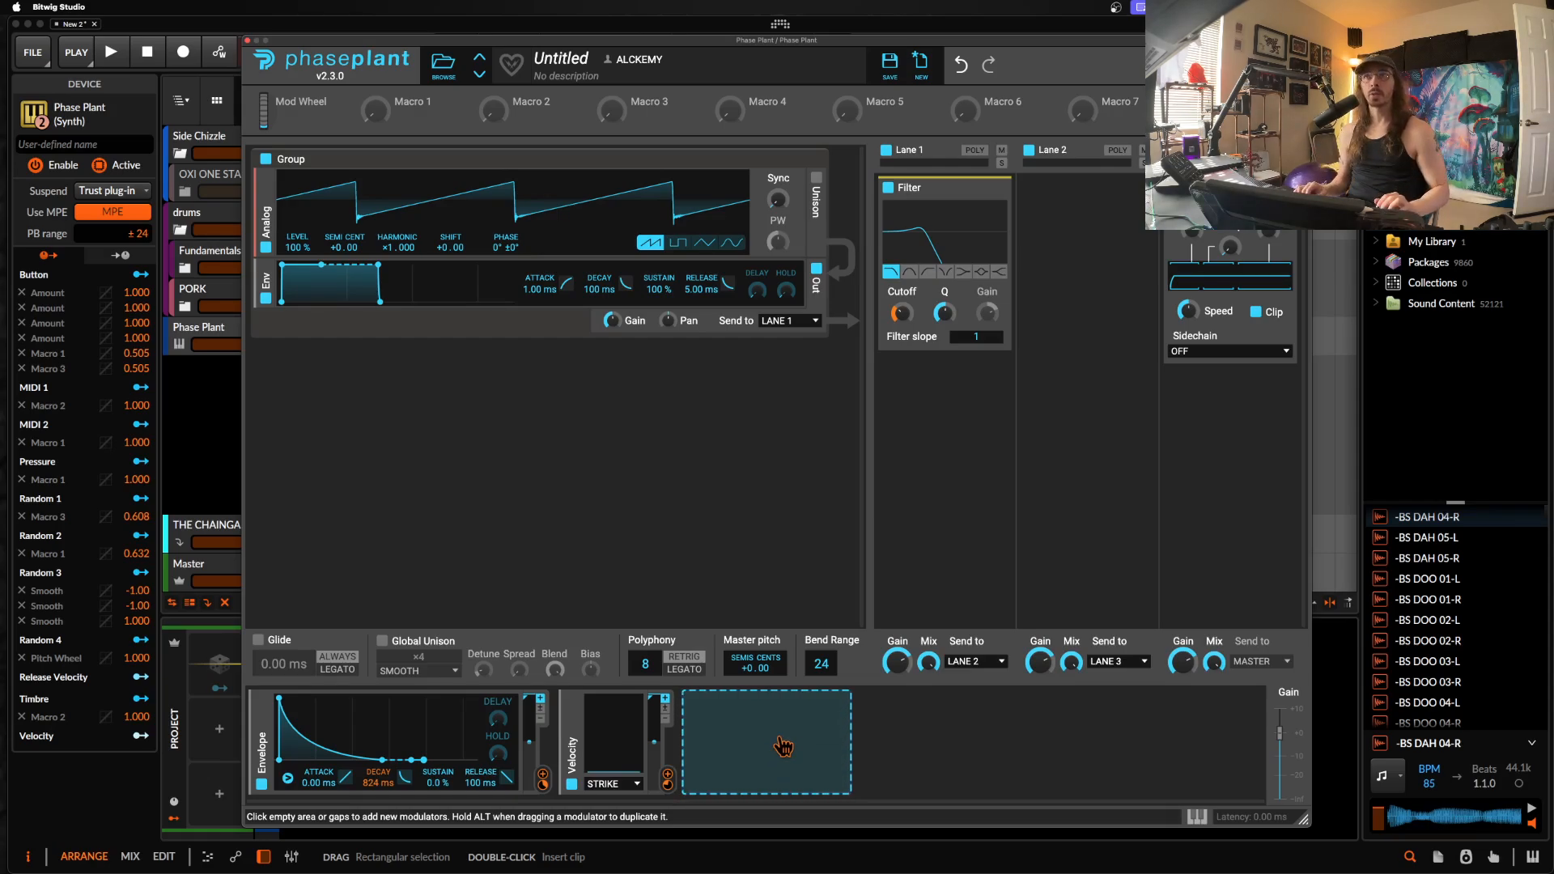
Step: Close the synth window, create a one-bar clip at 129.1 on the Phase Plant track and open it for note editing
{"action": "left_click", "coordinate": [247, 40]}
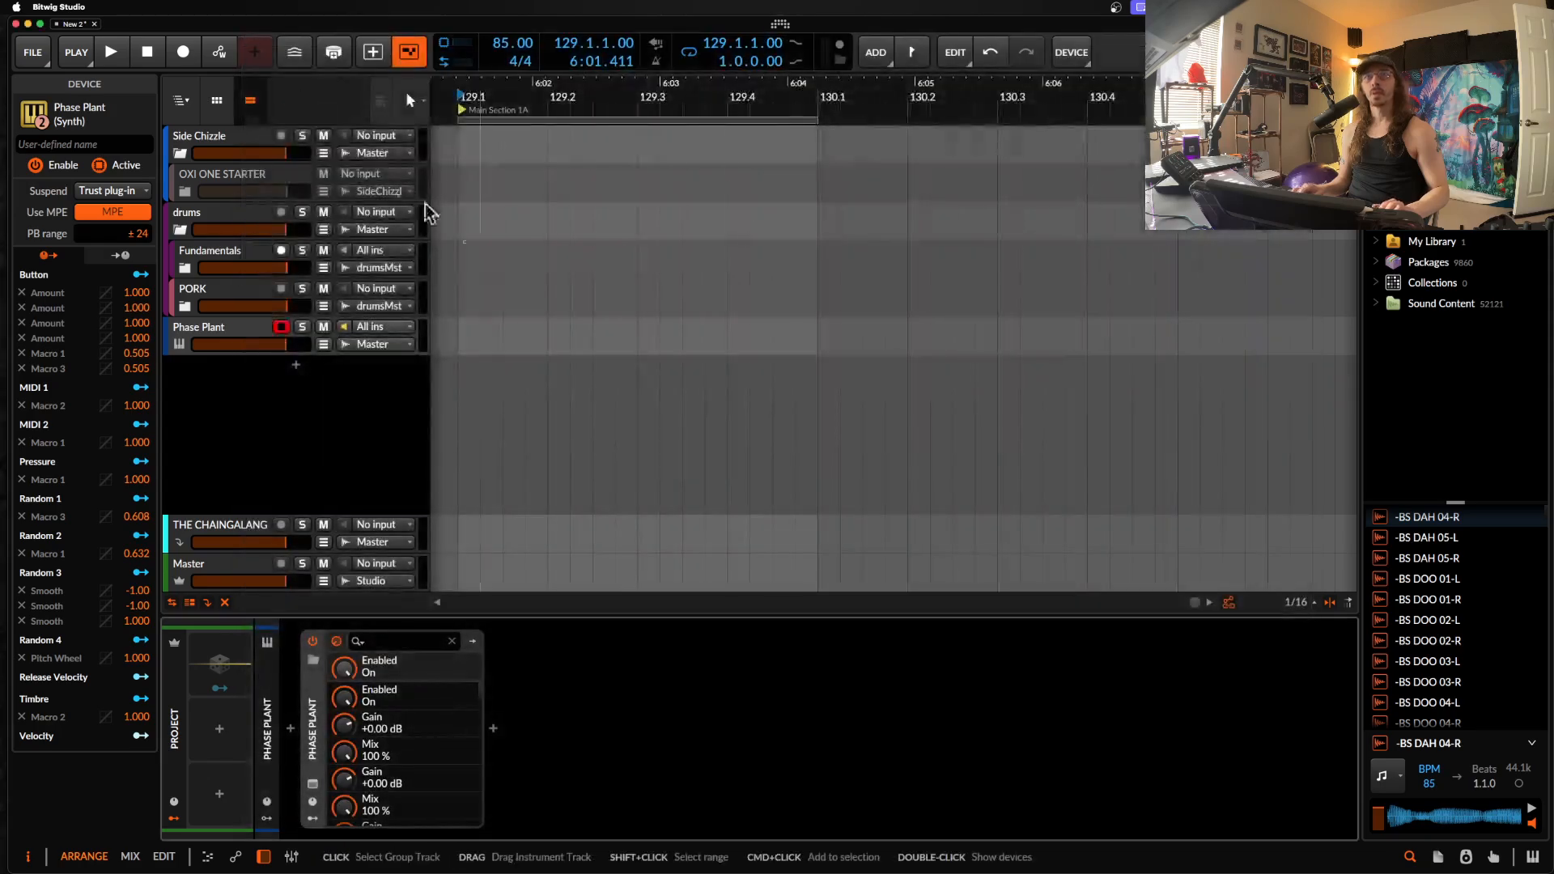
{"action": "double_click", "coordinate": [453, 338]}
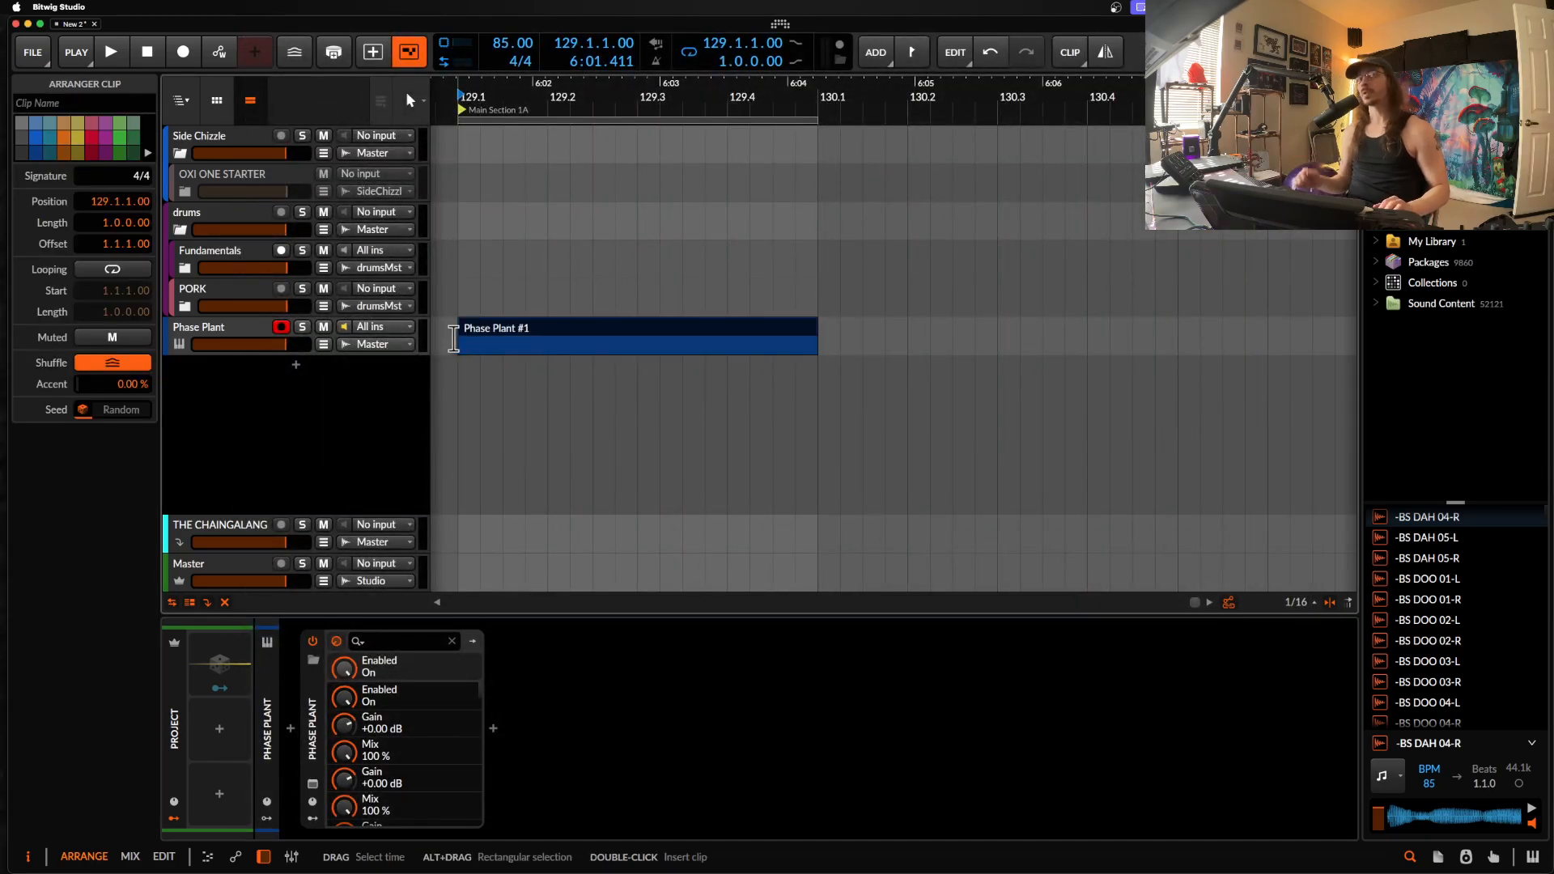
{"action": "double_click", "coordinate": [480, 340]}
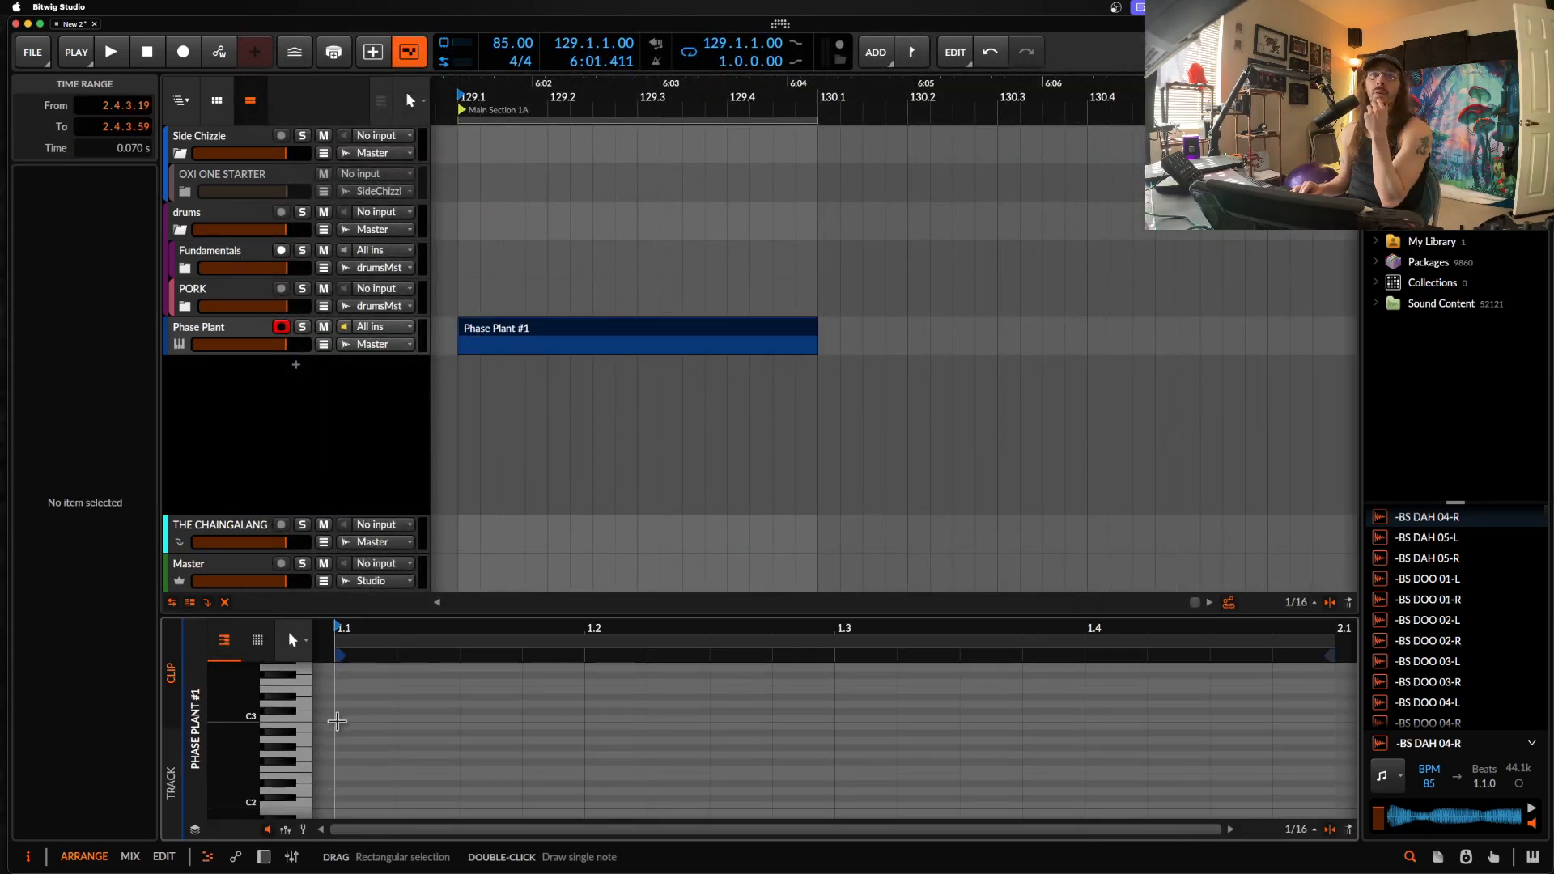
Step: Draw an F0 note at the start of the clip and extend it to one beat
{"action": "scroll", "coordinate": [340, 722], "scroll_direction": "down", "scroll_amount": 5}
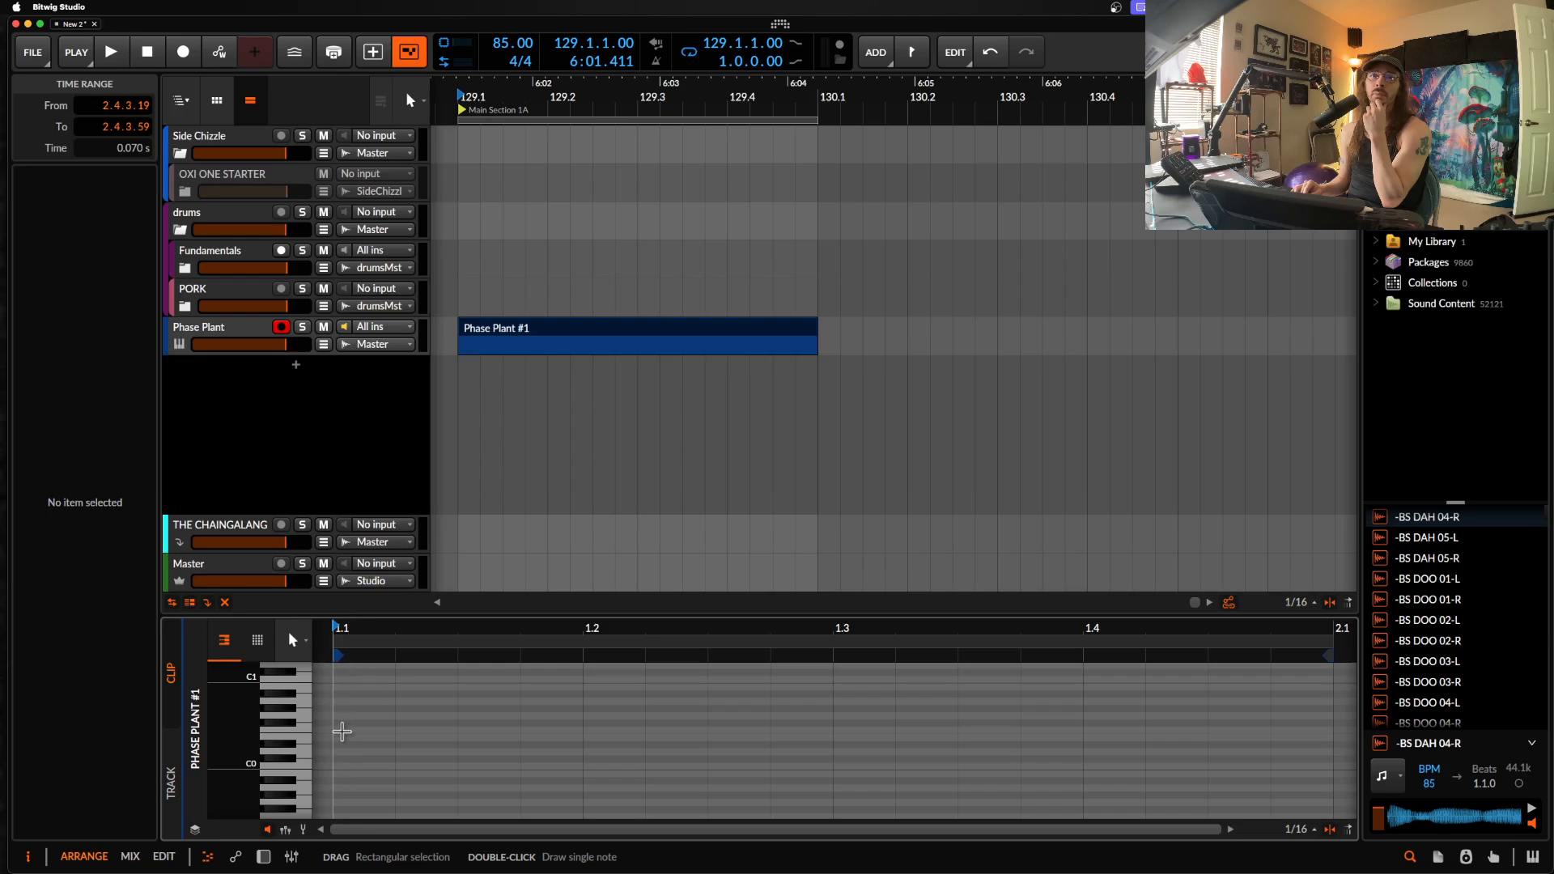
{"action": "double_click", "coordinate": [339, 728]}
{"action": "scroll", "coordinate": [339, 729], "scroll_direction": "down", "scroll_amount": 5}
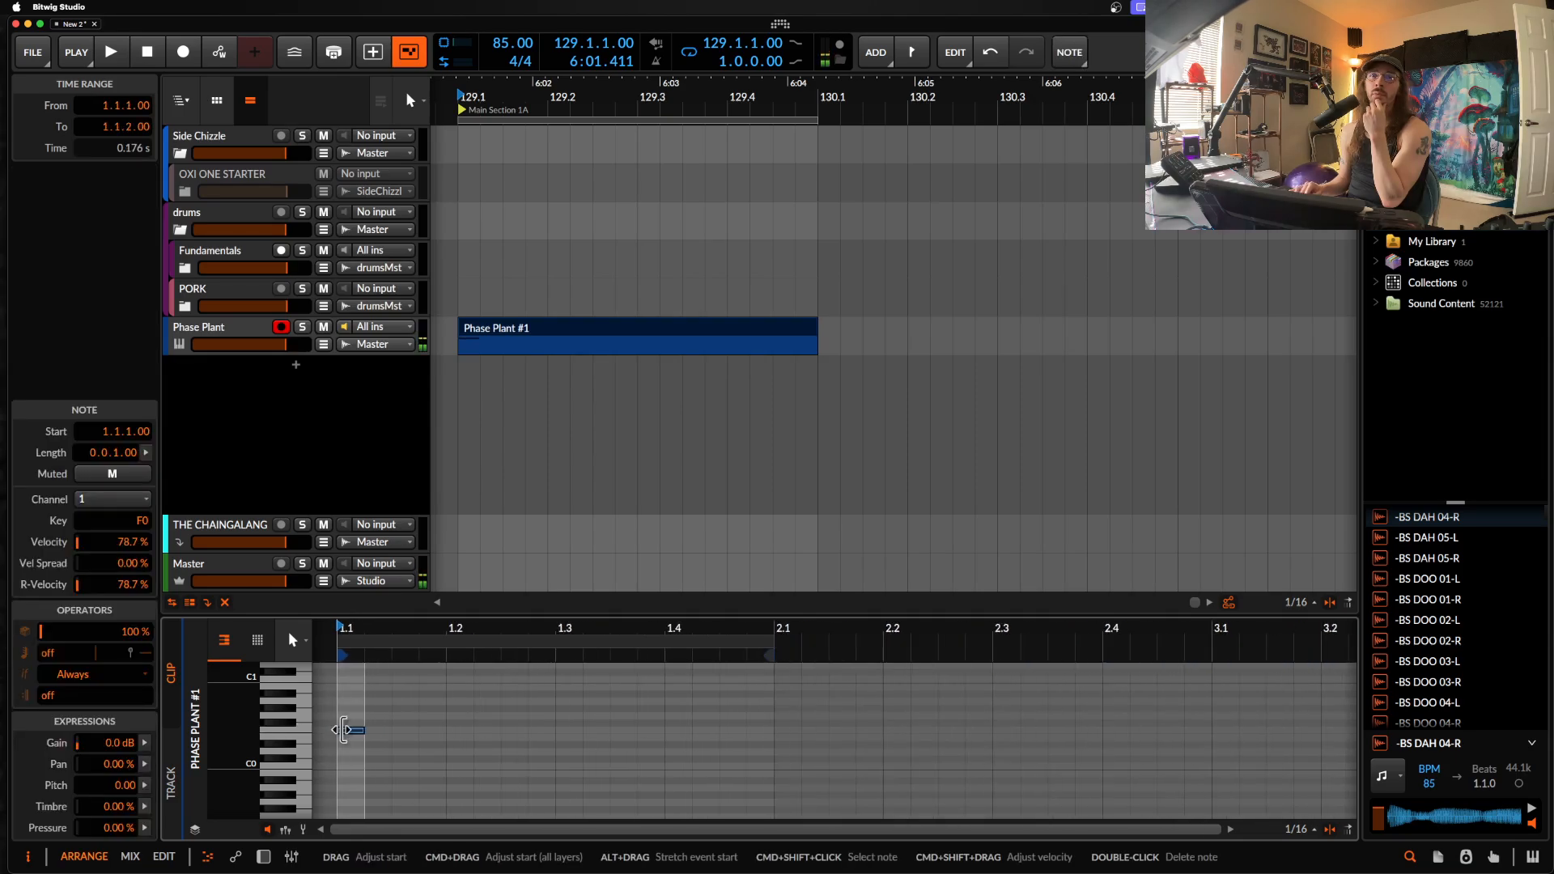
{"action": "left_click_drag", "start_coordinate": [362, 730], "coordinate": [446, 730]}
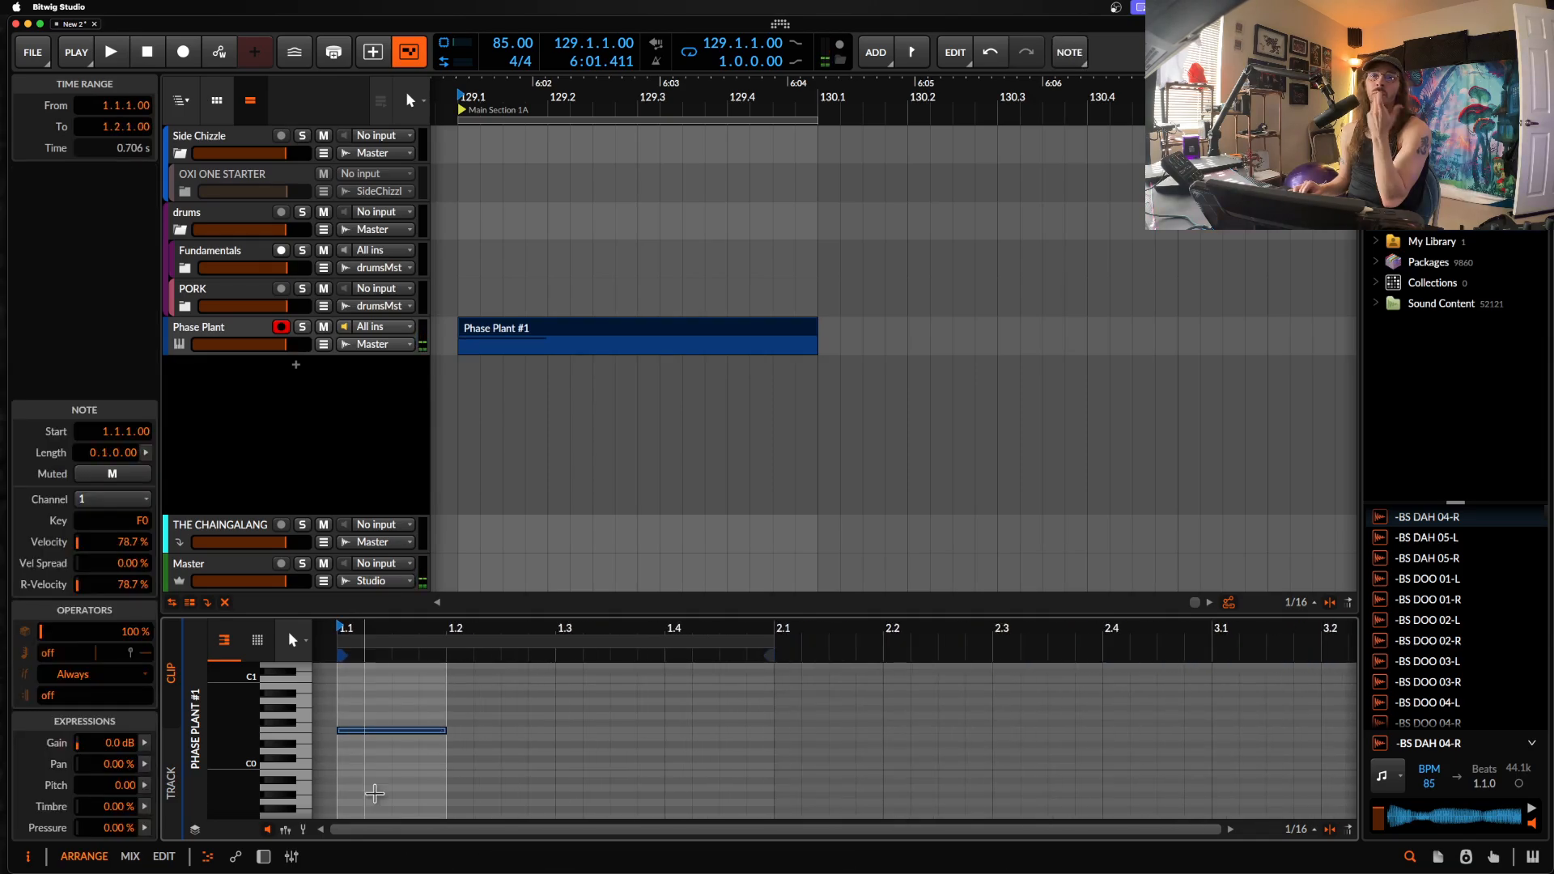
Step: Show the note velocity lane, lower the F0 note's velocity to about 47.1% and briefly play the clip
{"action": "left_click", "coordinate": [285, 829]}
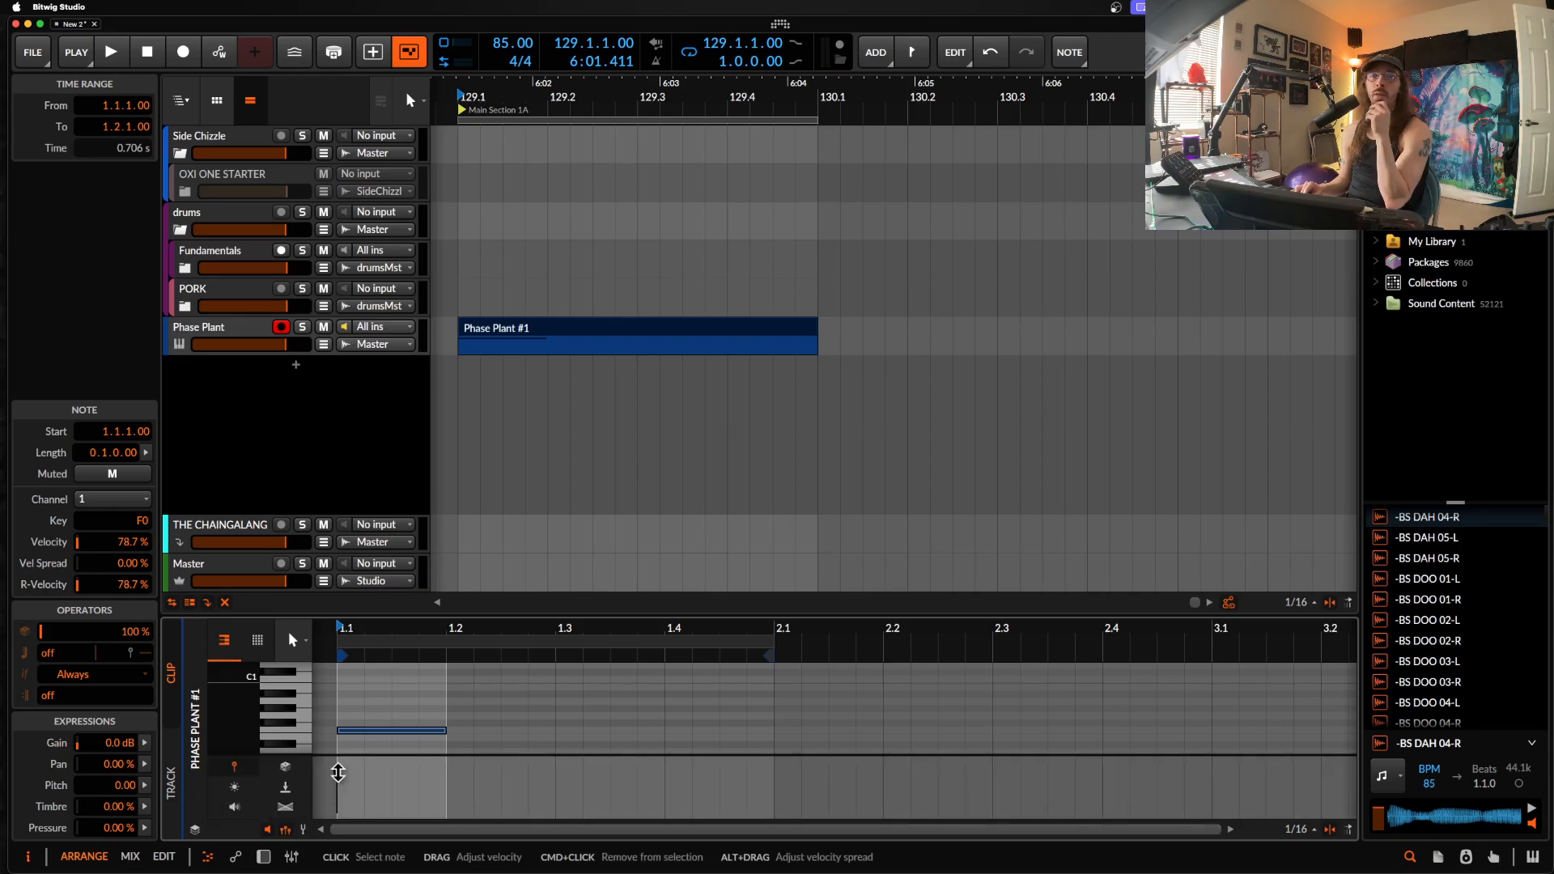
{"action": "left_click_drag", "start_coordinate": [338, 773], "coordinate": [338, 779]}
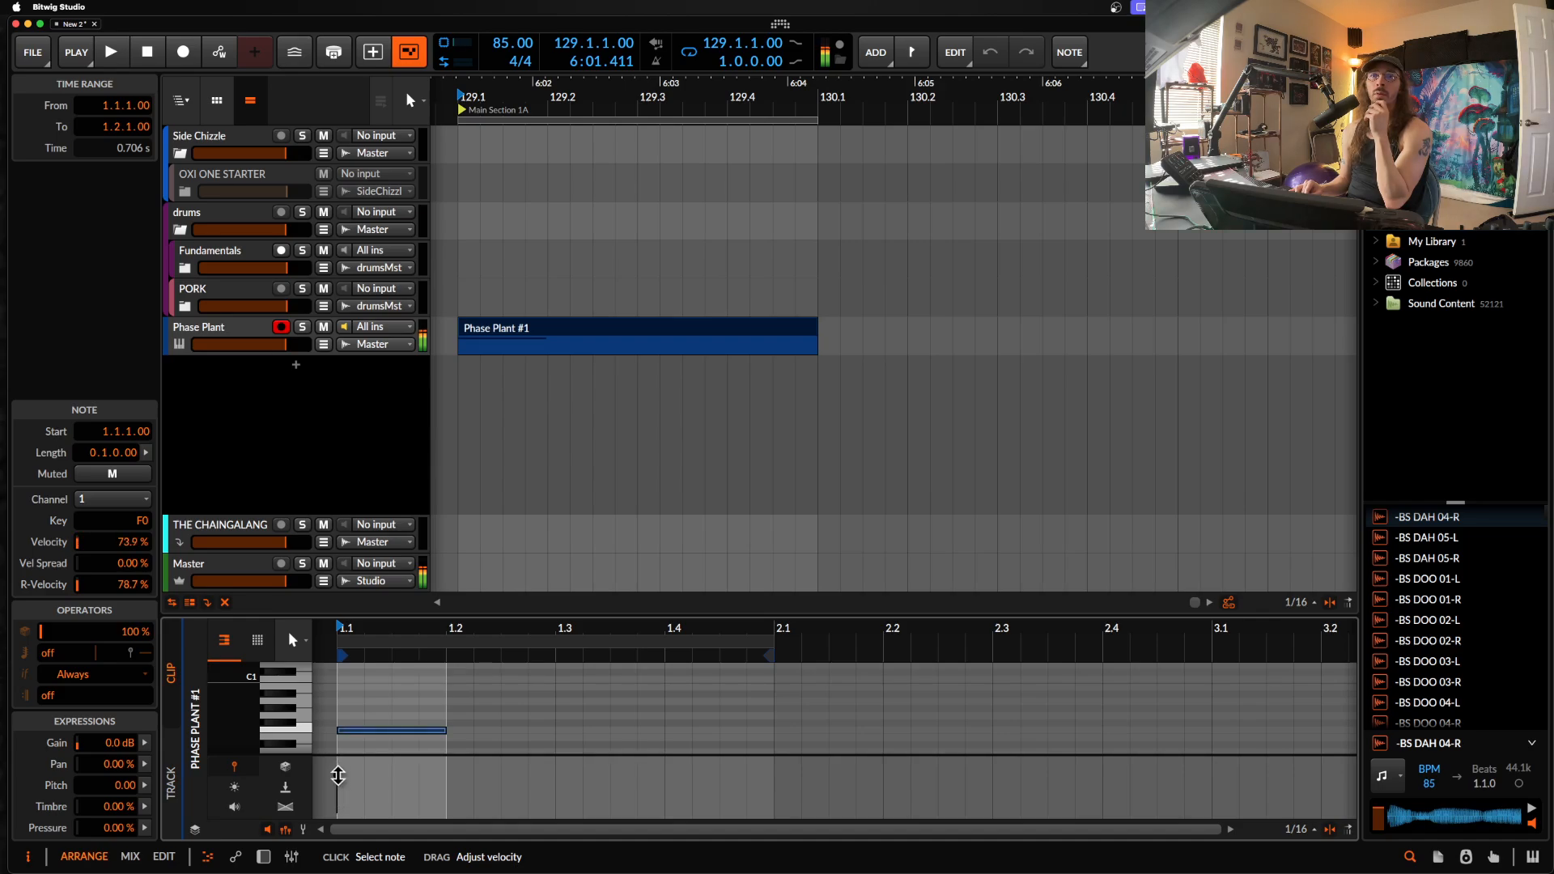
{"action": "left_click_drag", "start_coordinate": [338, 789], "coordinate": [338, 789]}
{"action": "scroll", "coordinate": [463, 740], "scroll_direction": "down", "scroll_amount": 4}
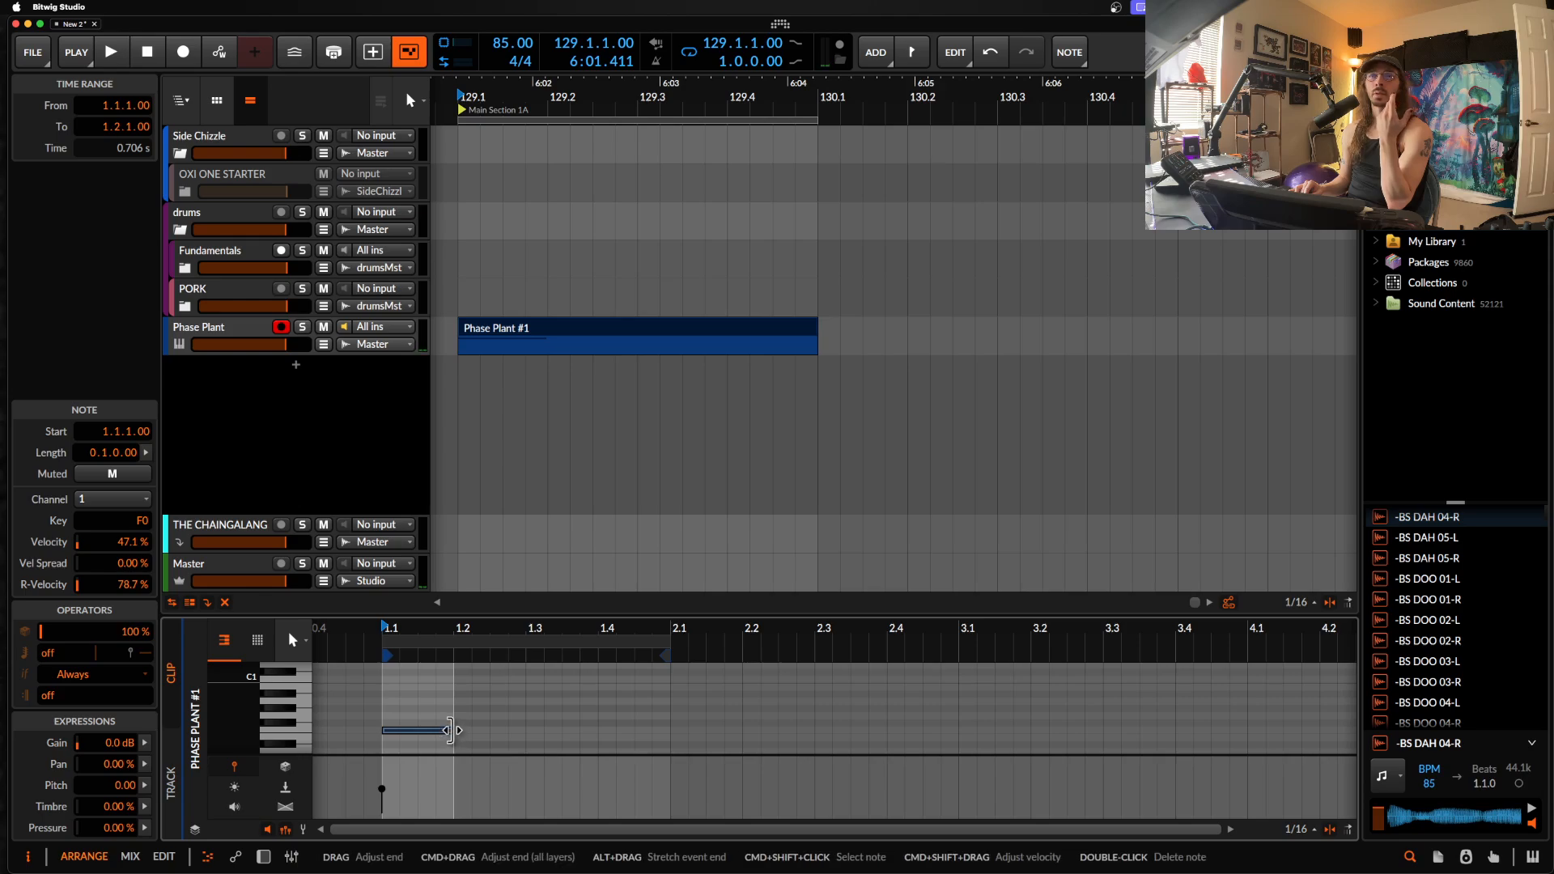
{"action": "scroll", "coordinate": [453, 738], "scroll_direction": "up", "scroll_amount": 2}
{"action": "scroll", "coordinate": [453, 732], "scroll_direction": "down", "scroll_amount": 1}
{"action": "key", "text": "space"}
{"action": "key", "text": "space"}
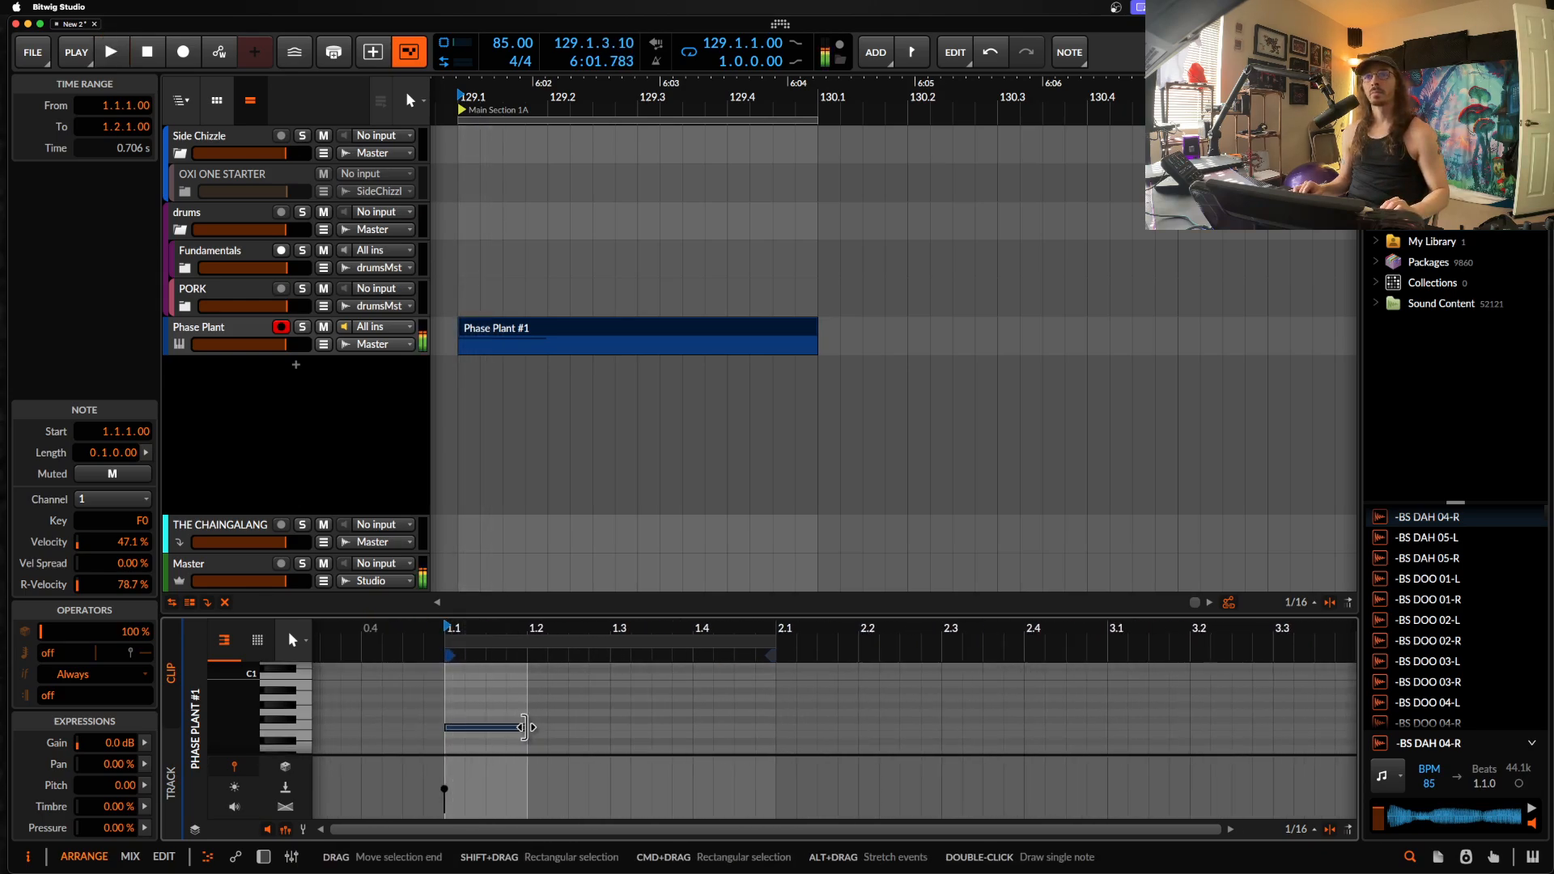
Step: Shorten the first F0 note to a sixteenth and raise its velocity to about 82.1%
{"action": "left_click_drag", "start_coordinate": [524, 726], "coordinate": [441, 727]}
{"action": "scroll", "coordinate": [484, 727], "scroll_direction": "up", "scroll_amount": 3}
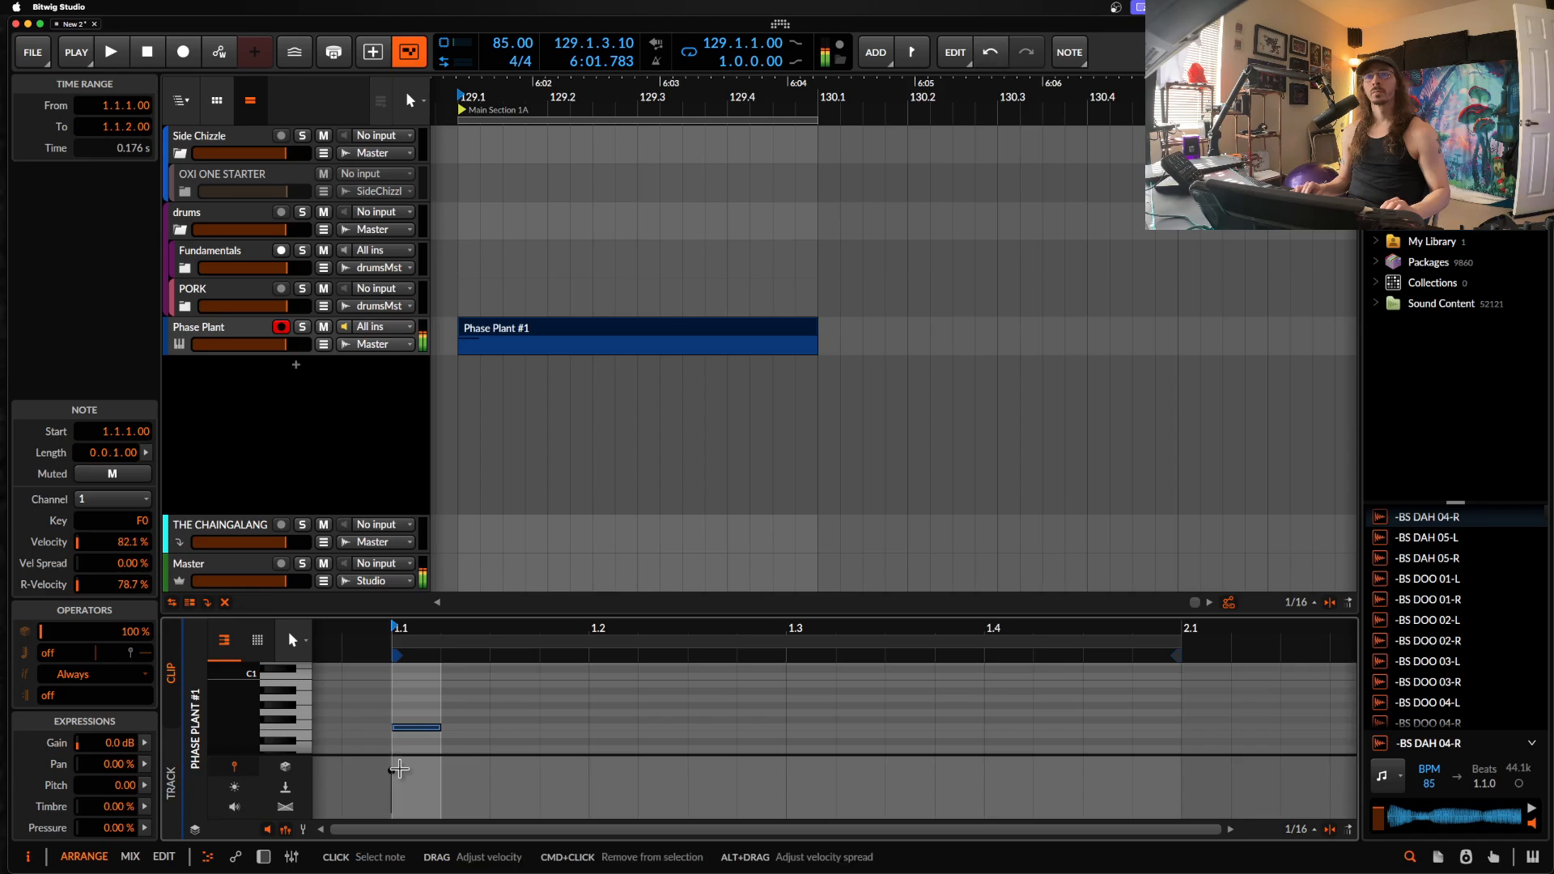
Step: Draw sixteenth F0 notes at 1.1.3 and 1.2.1, with a sixteenth note two semitones lower at 1.1.4 between them
{"action": "double_click", "coordinate": [518, 727]}
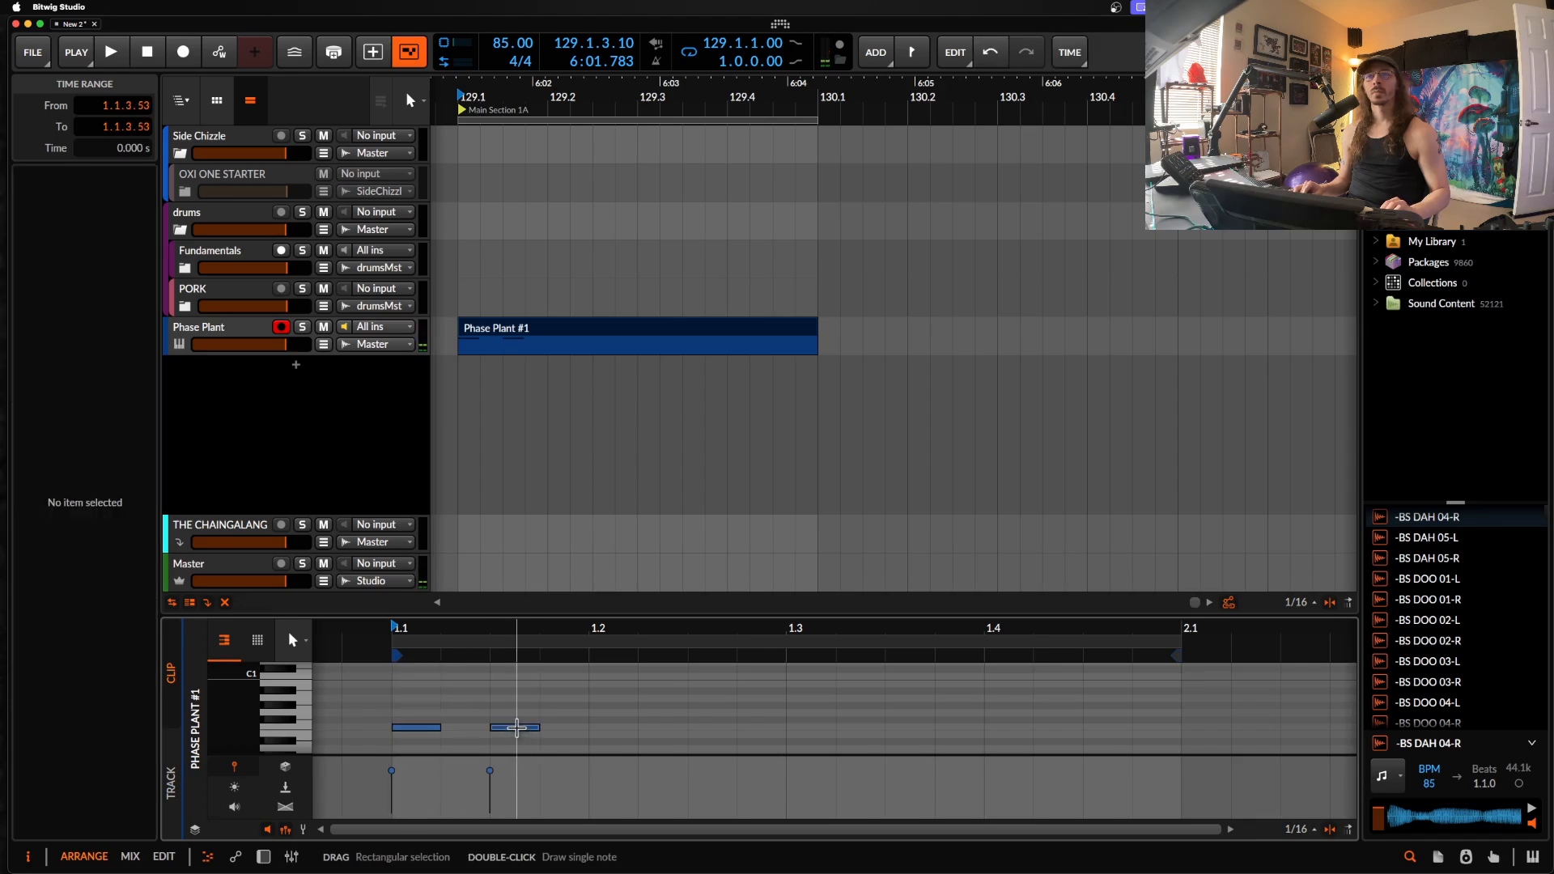
{"action": "double_click", "coordinate": [565, 742]}
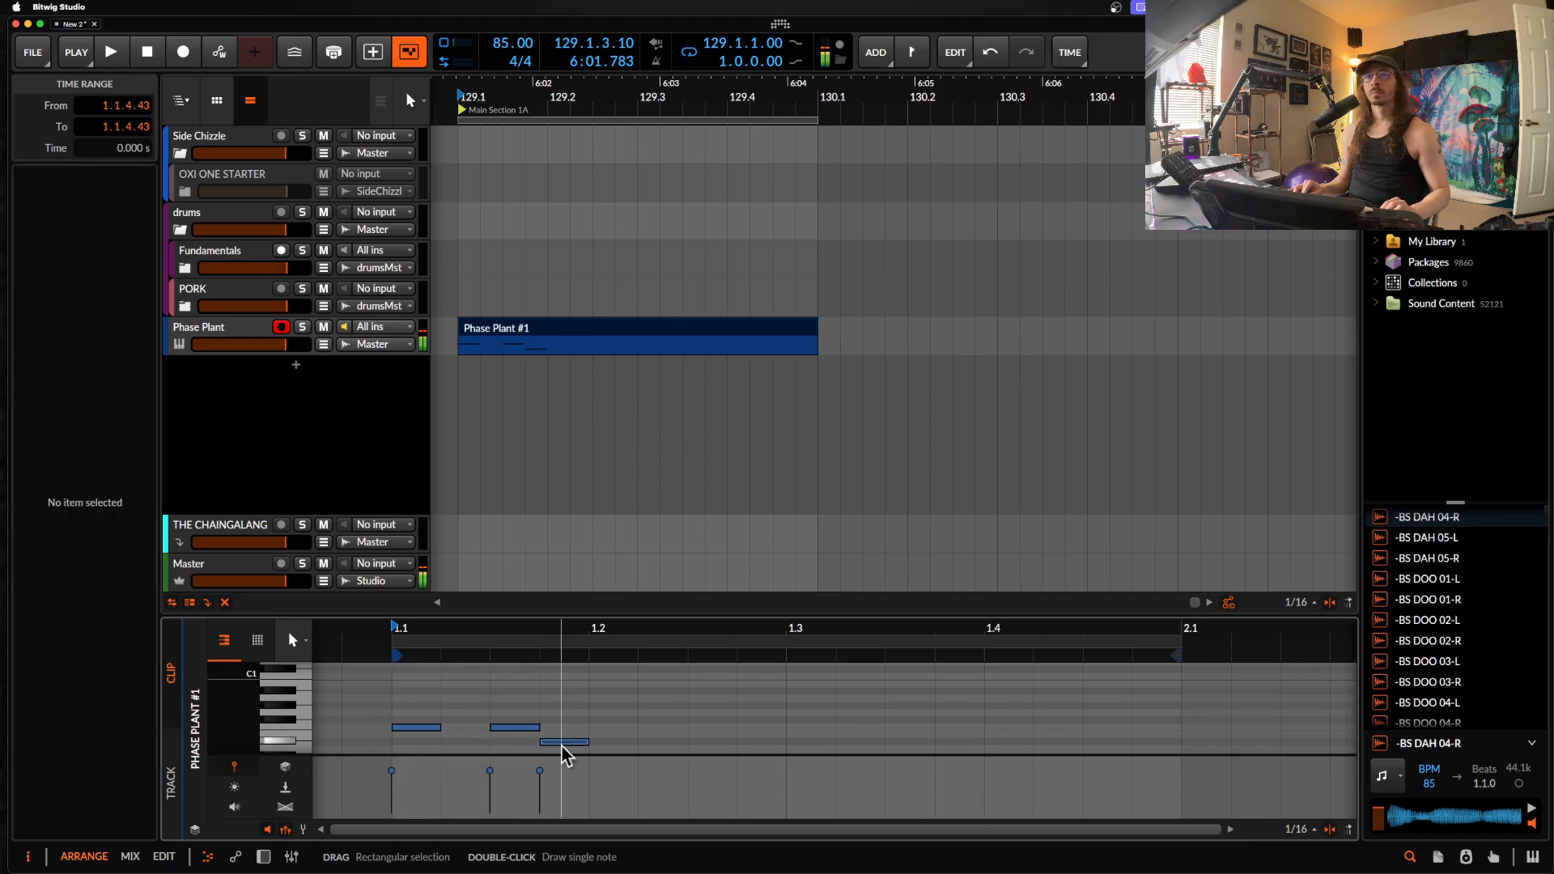
{"action": "double_click", "coordinate": [608, 726]}
Step: Add a sixteenth F0 note at 1.2.2 and transpose it up one octave to F1
{"action": "double_click", "coordinate": [656, 727]}
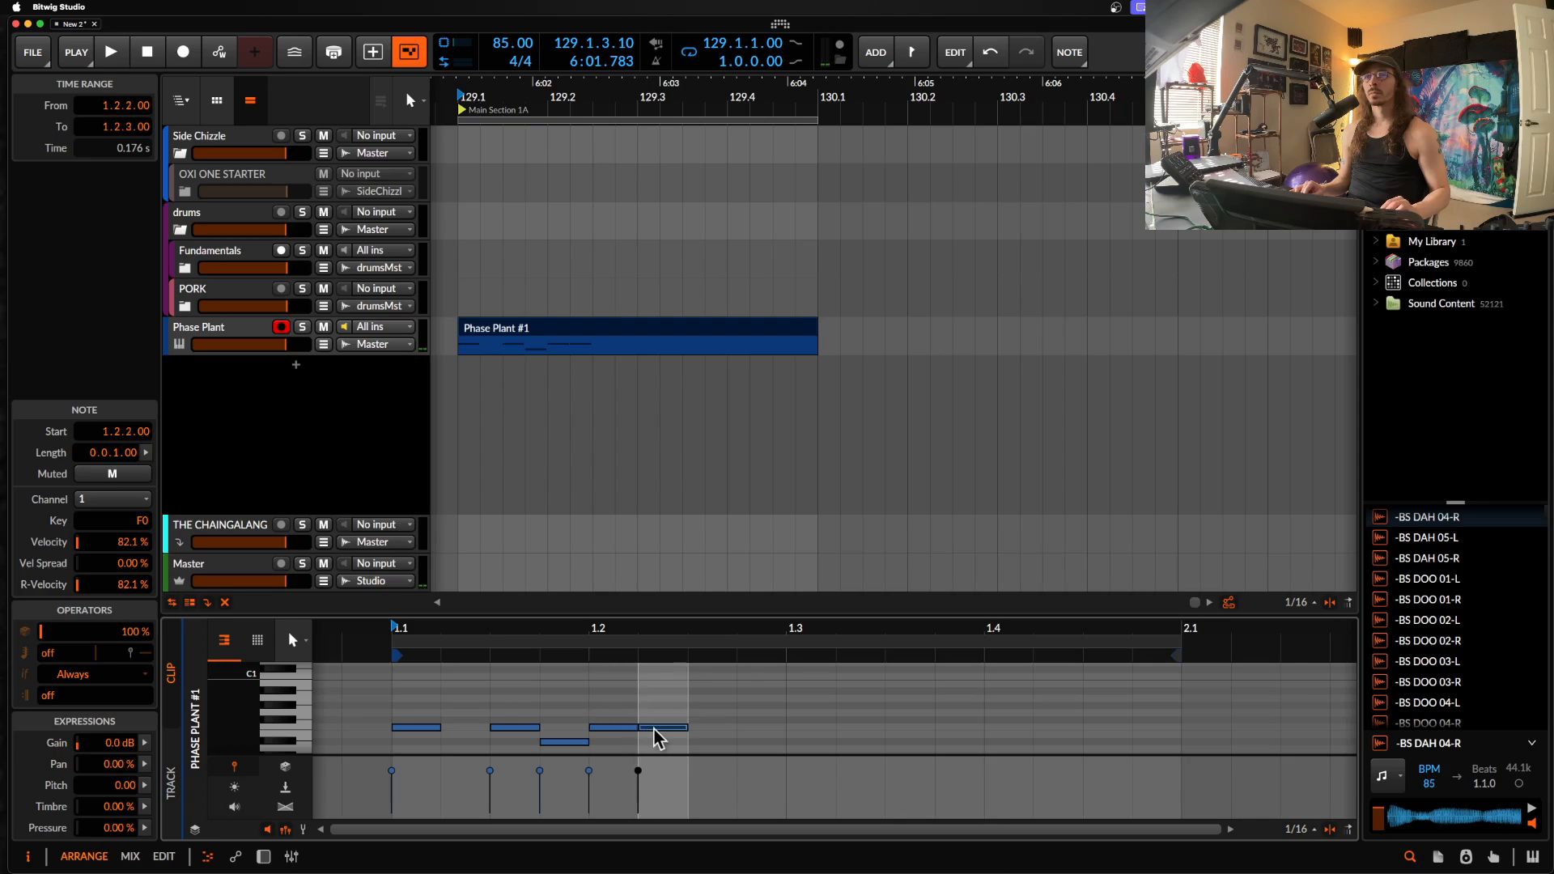
{"action": "key", "text": "shift+Up"}
{"action": "scroll", "coordinate": [657, 726], "scroll_direction": "down", "scroll_amount": 3}
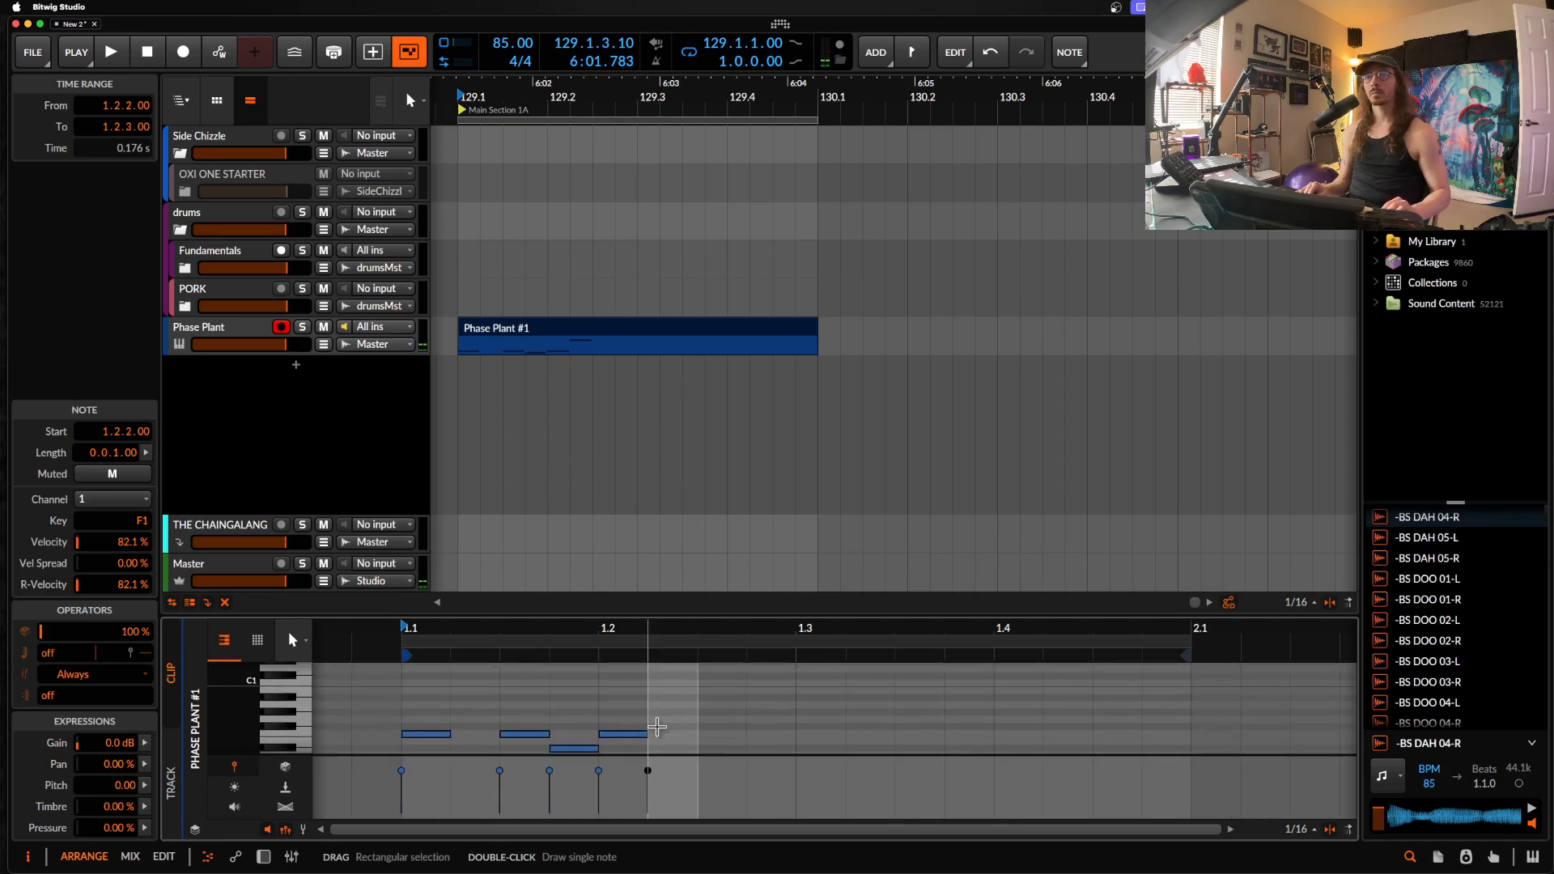
{"action": "scroll", "coordinate": [658, 727], "scroll_direction": "up", "scroll_amount": 2}
{"action": "scroll", "coordinate": [657, 727], "scroll_direction": "down", "scroll_amount": 3}
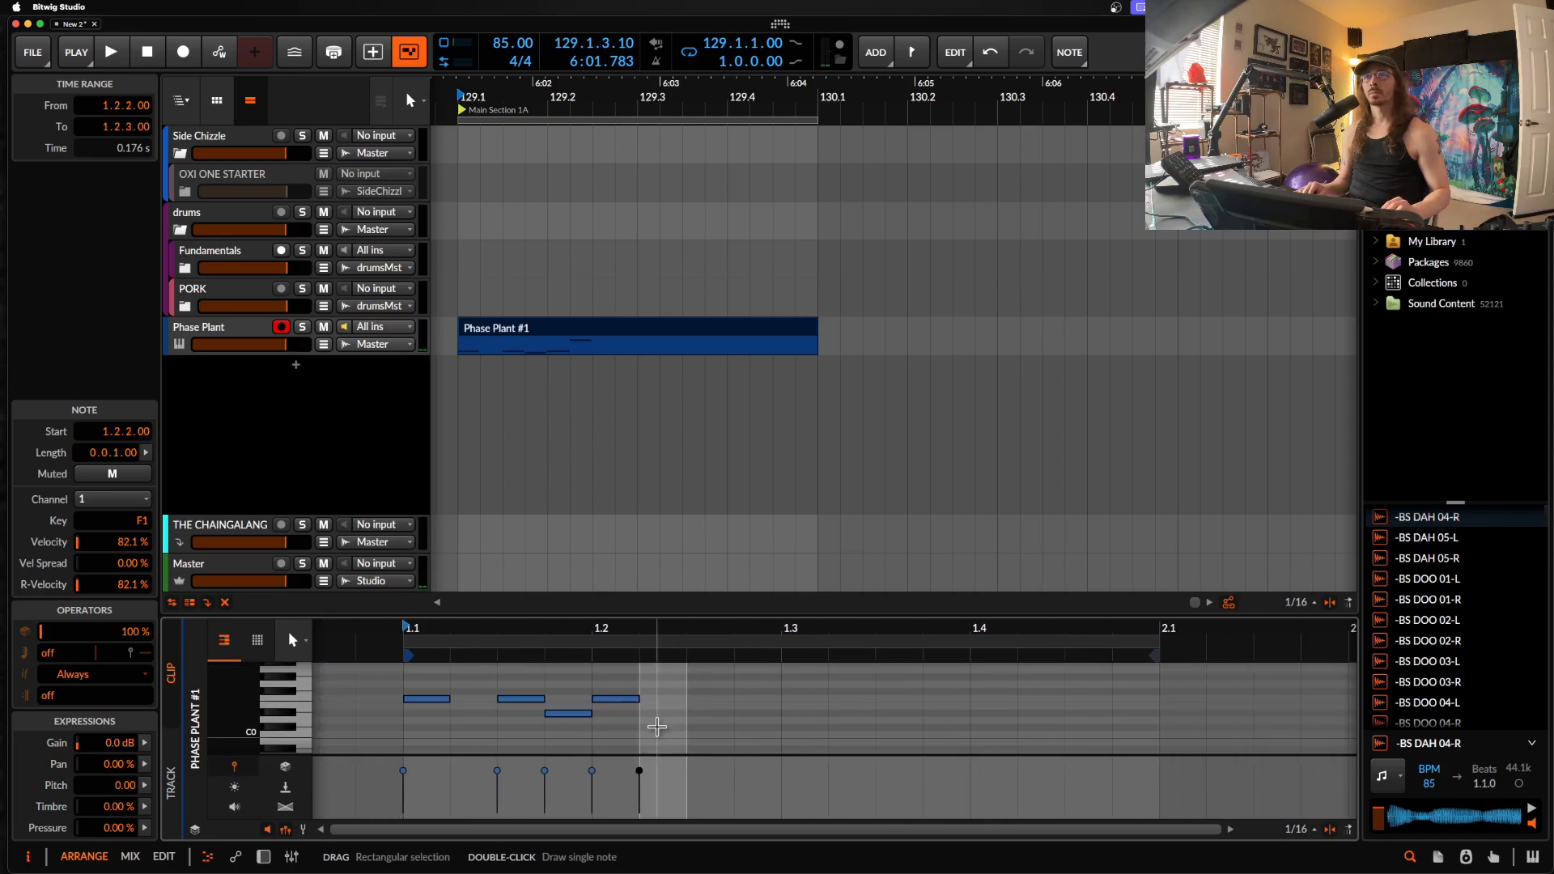
Step: Add sixteenth notes D#0 at 1.2.3, F#0 at 1.3.1, D#0 at 1.3.3 and F0 at 1.4.1, and play the clip
{"action": "double_click", "coordinate": [708, 714]}
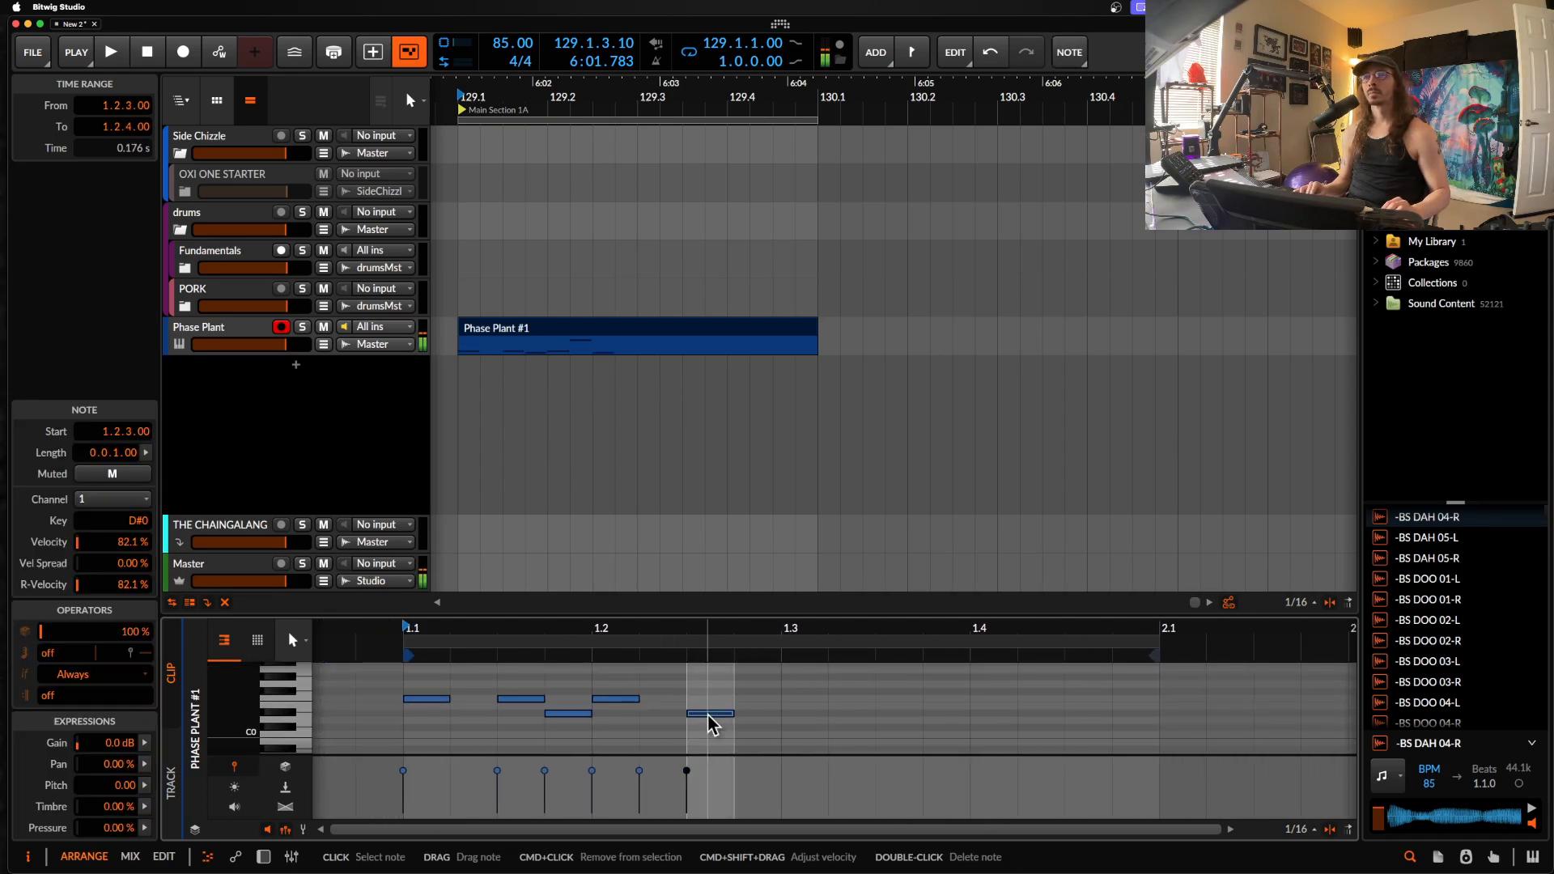
{"action": "double_click", "coordinate": [791, 691]}
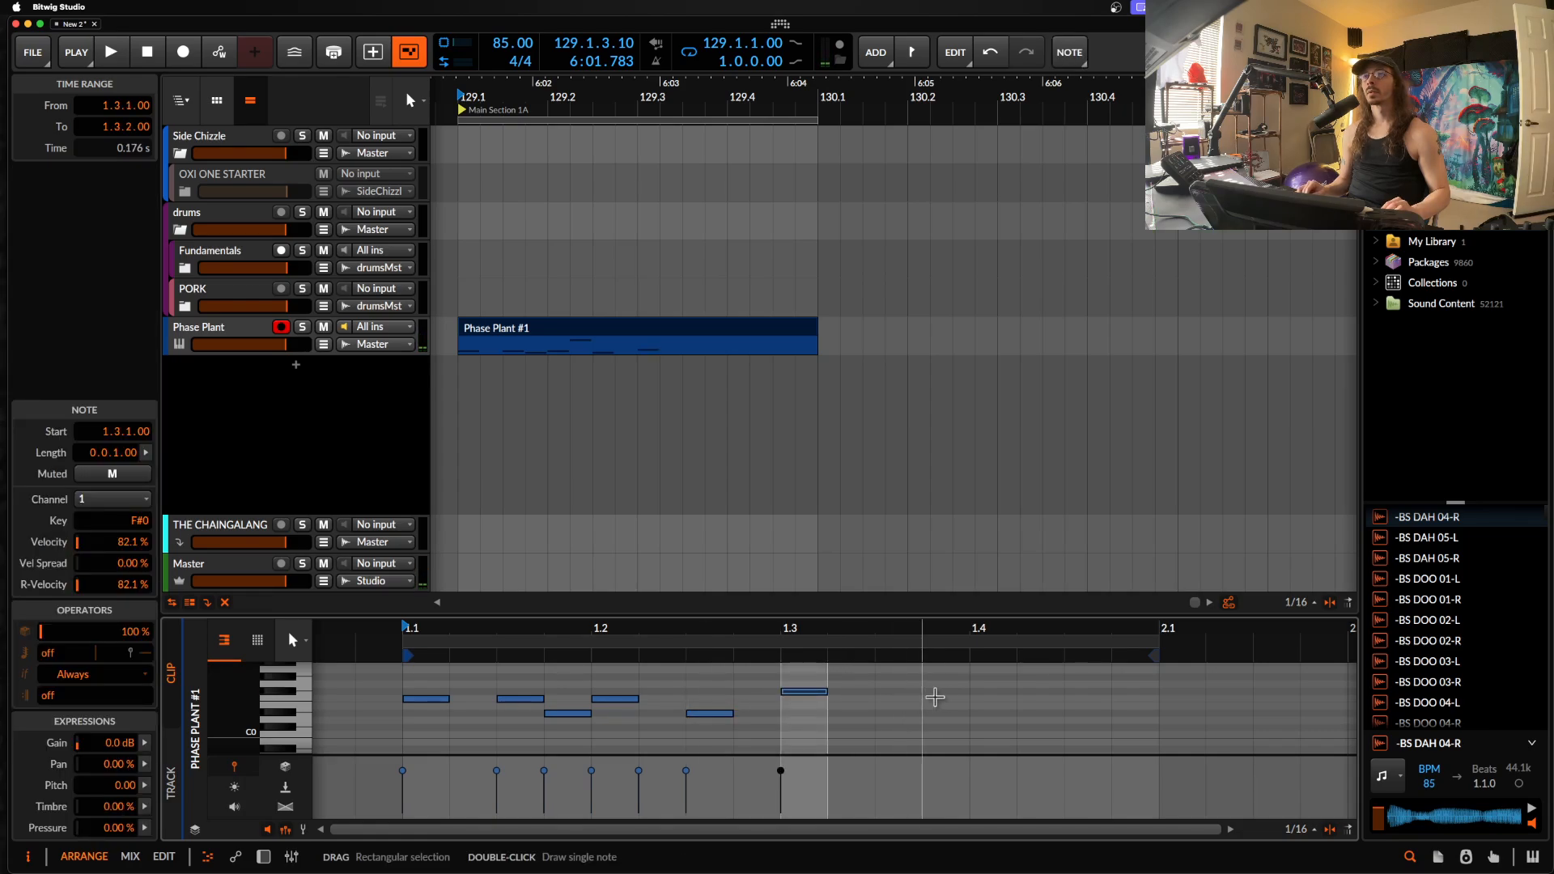
{"action": "double_click", "coordinate": [893, 713]}
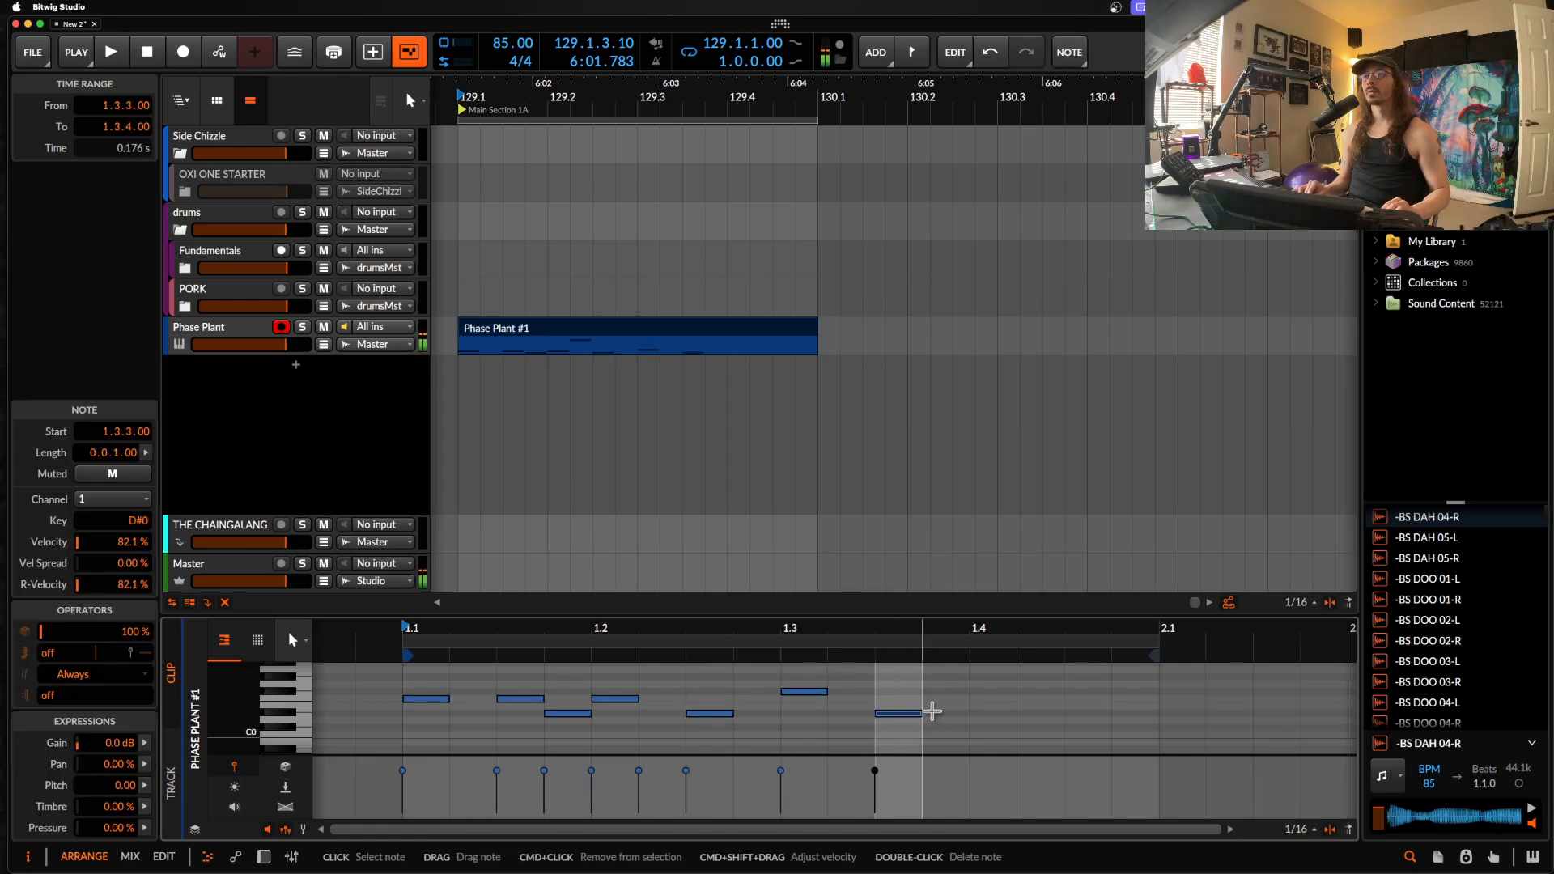
{"action": "double_click", "coordinate": [982, 699]}
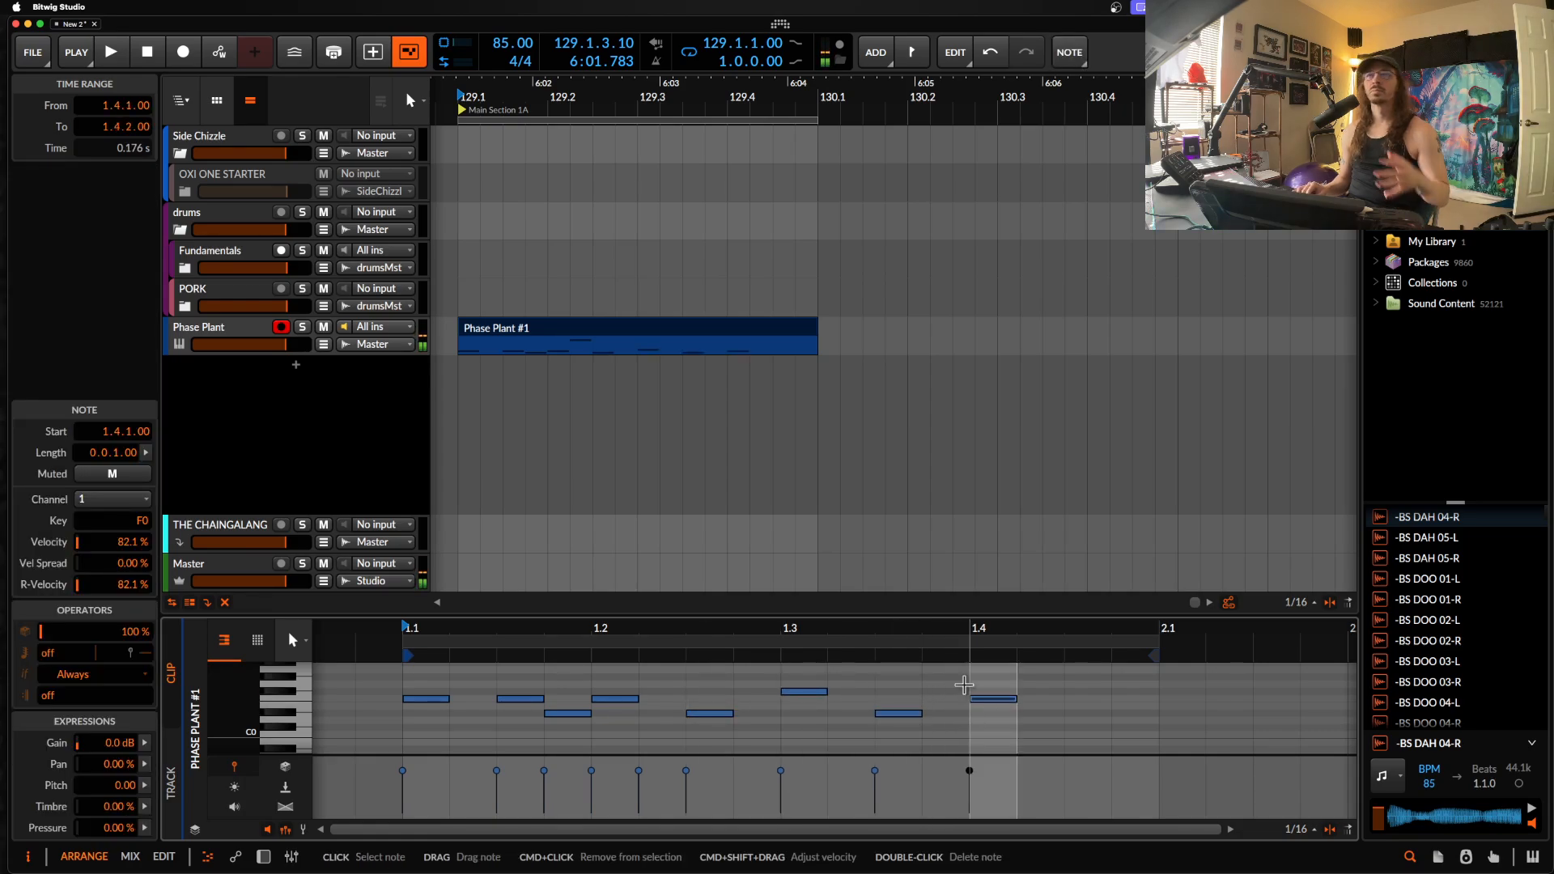
{"action": "left_click", "coordinate": [628, 337]}
{"action": "key", "text": "space"}
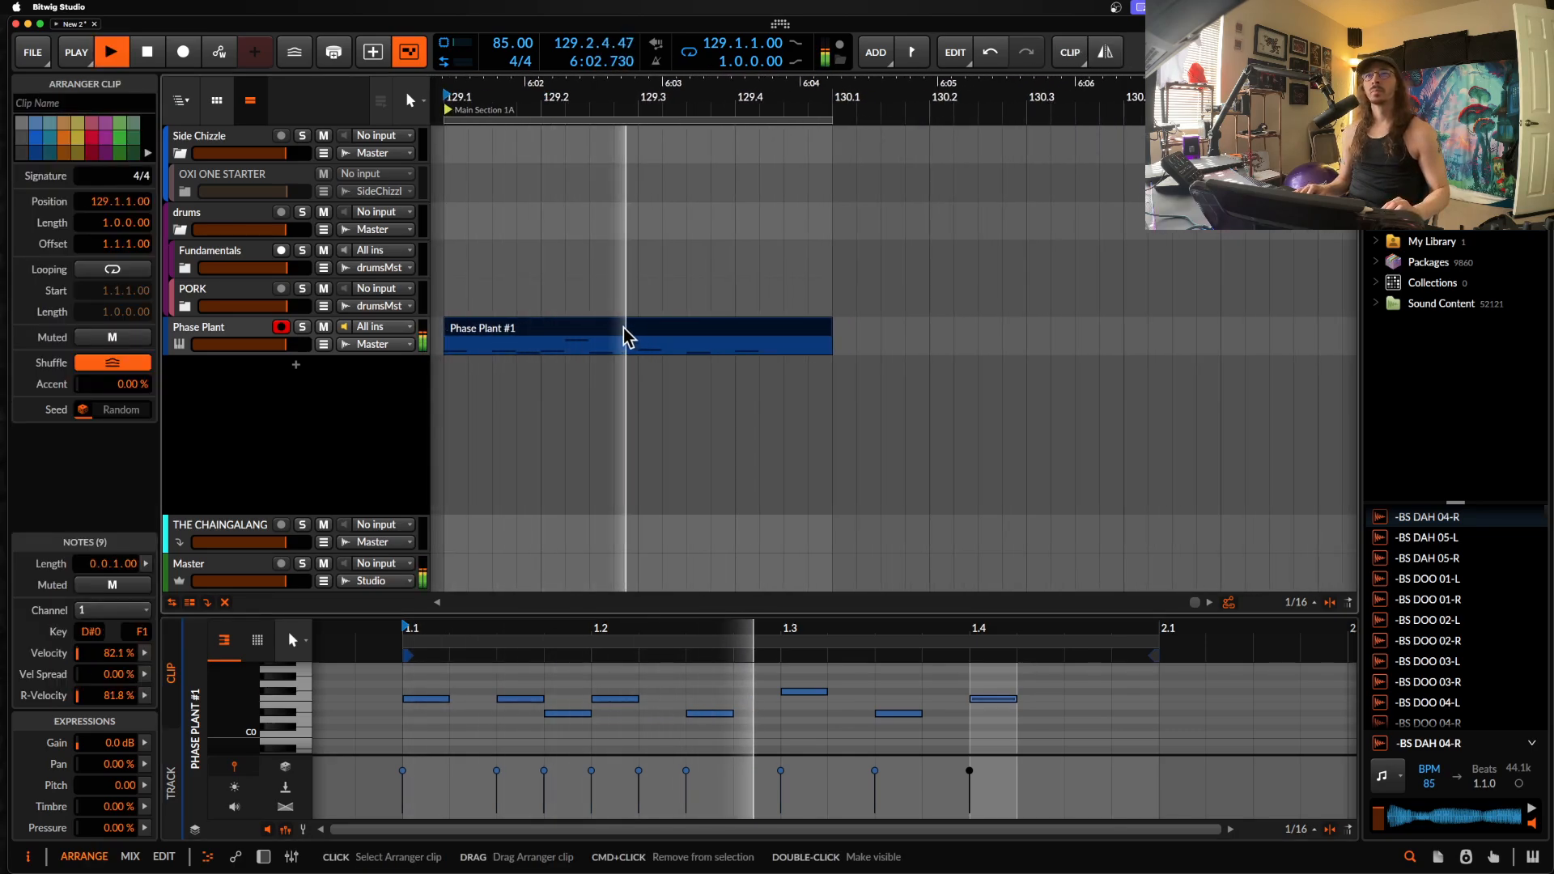
{"action": "key", "text": "space"}
Step: Shift the F0 note at 1.1.3 slightly late, and make the following D#0 note start late but end at 1.2.1
{"action": "scroll", "coordinate": [487, 677], "scroll_direction": "up", "scroll_amount": 3}
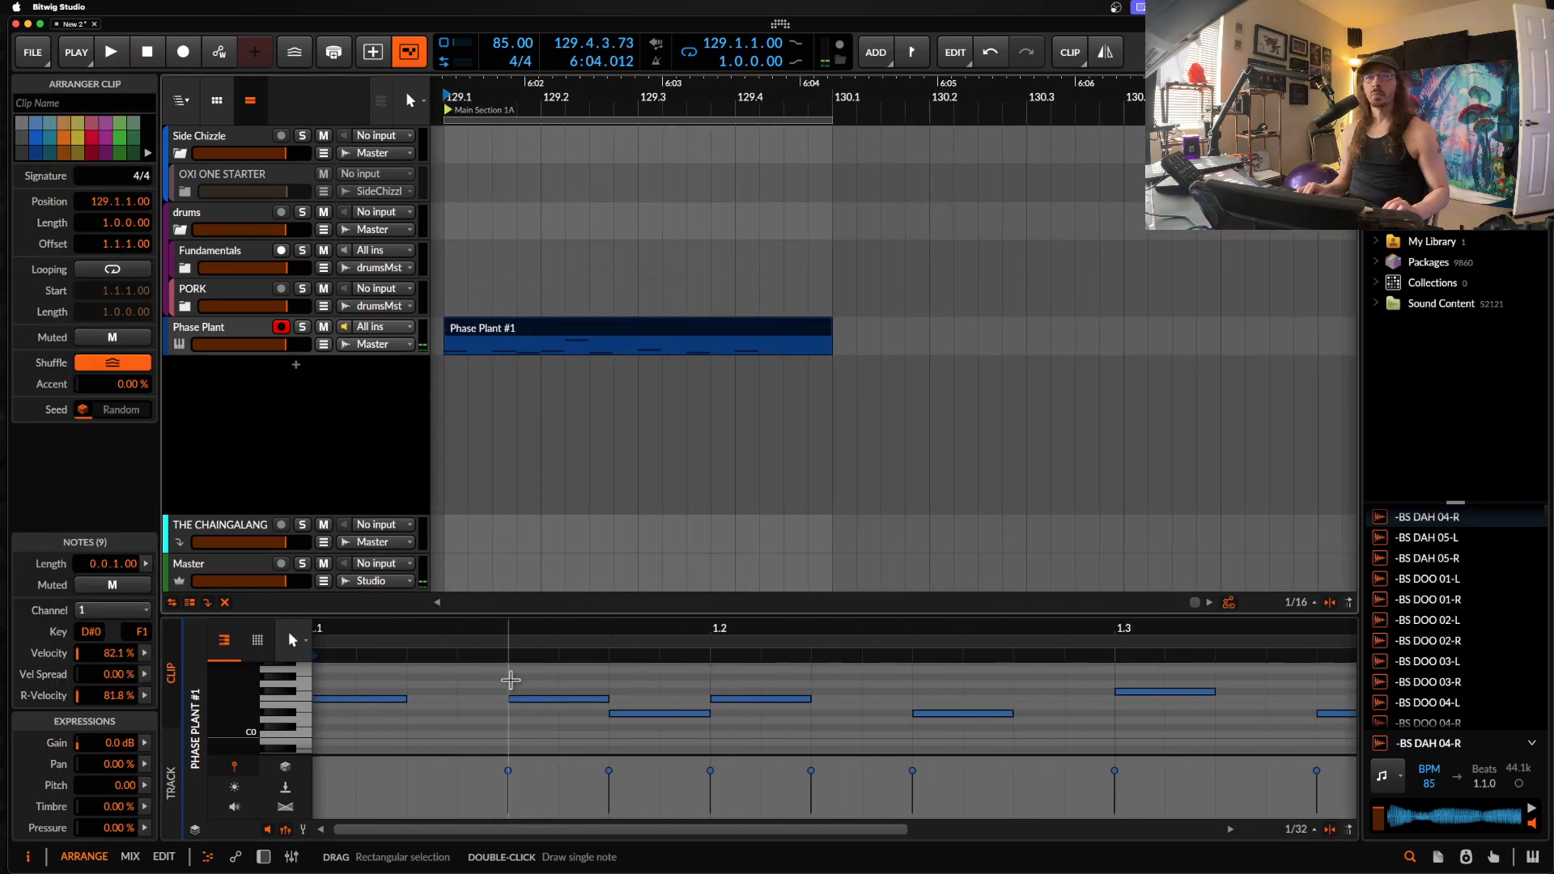
{"action": "scroll", "coordinate": [530, 691], "scroll_direction": "up", "scroll_amount": 2}
{"action": "left_click", "coordinate": [517, 698]}
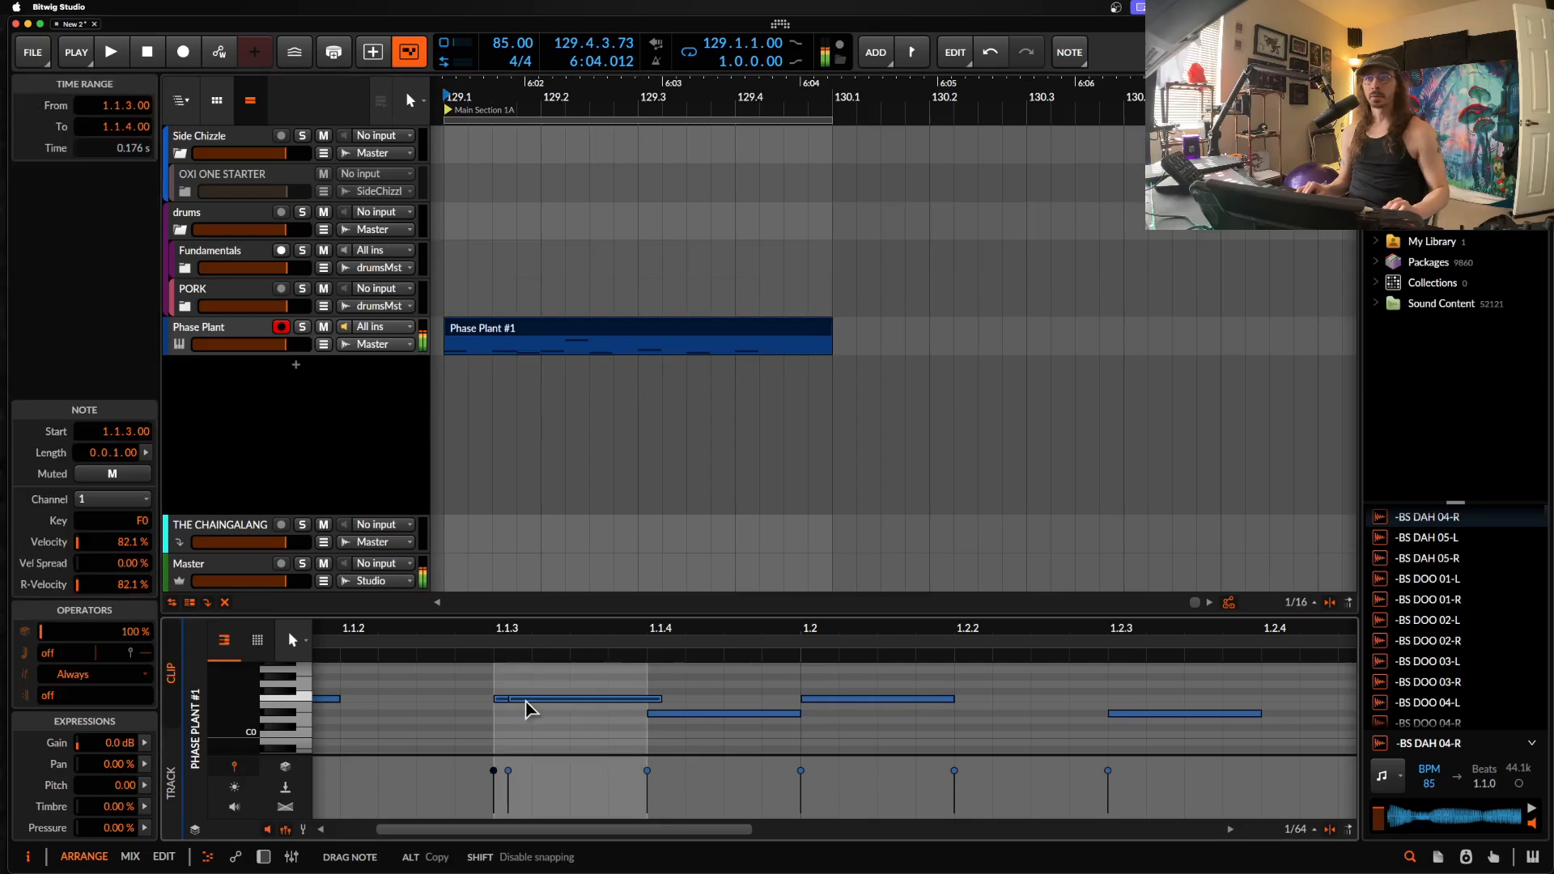
{"action": "left_click", "coordinate": [672, 714]}
{"action": "scroll", "coordinate": [682, 717], "scroll_direction": "down", "scroll_amount": 1}
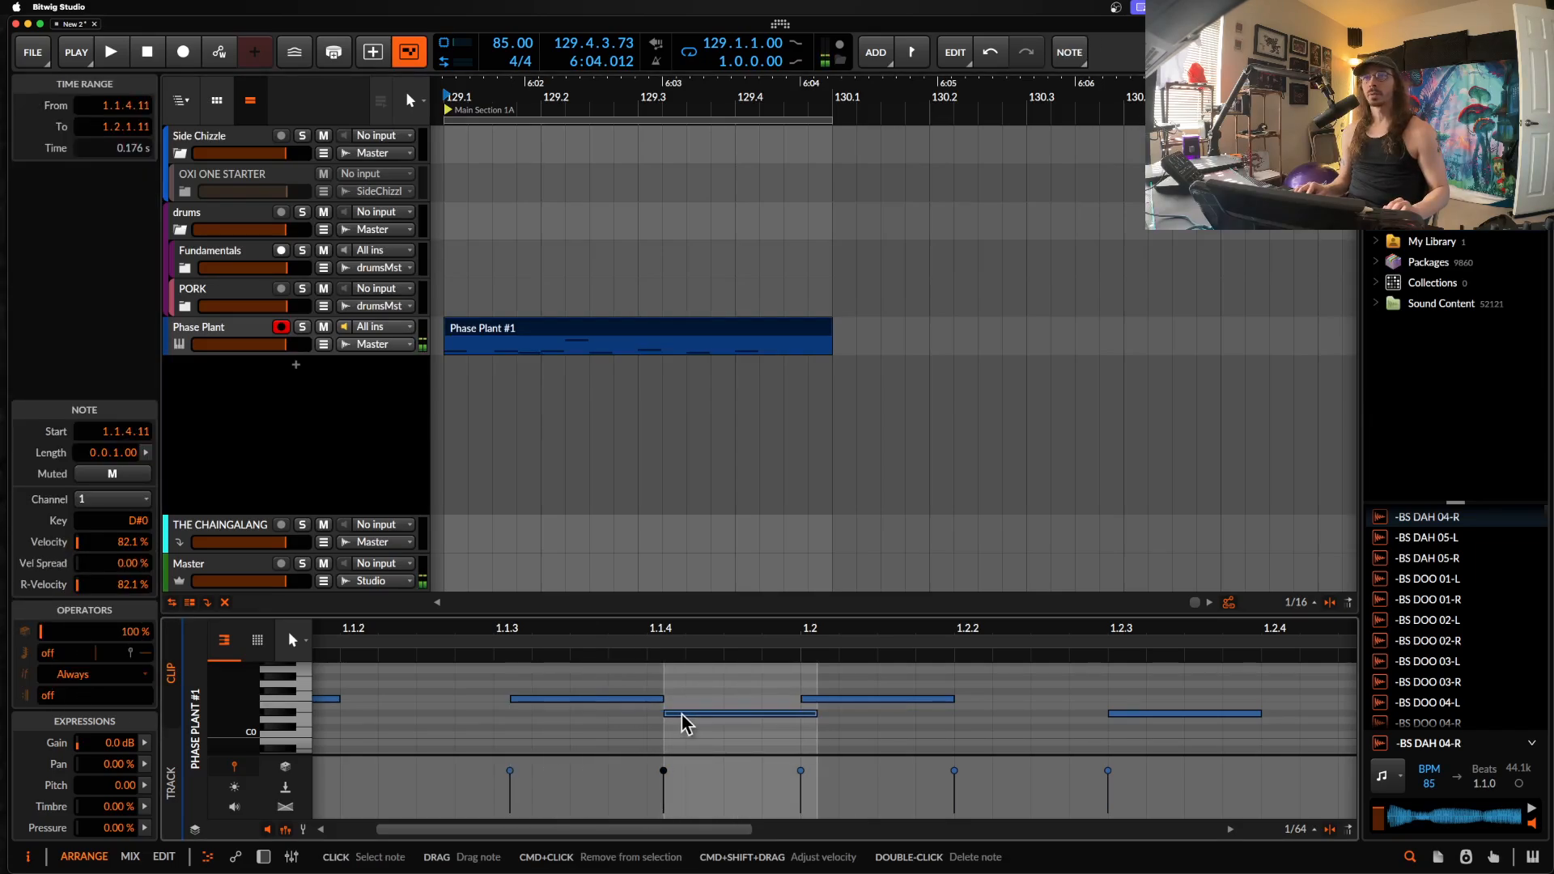
{"action": "left_click_drag", "start_coordinate": [805, 713], "coordinate": [790, 714]}
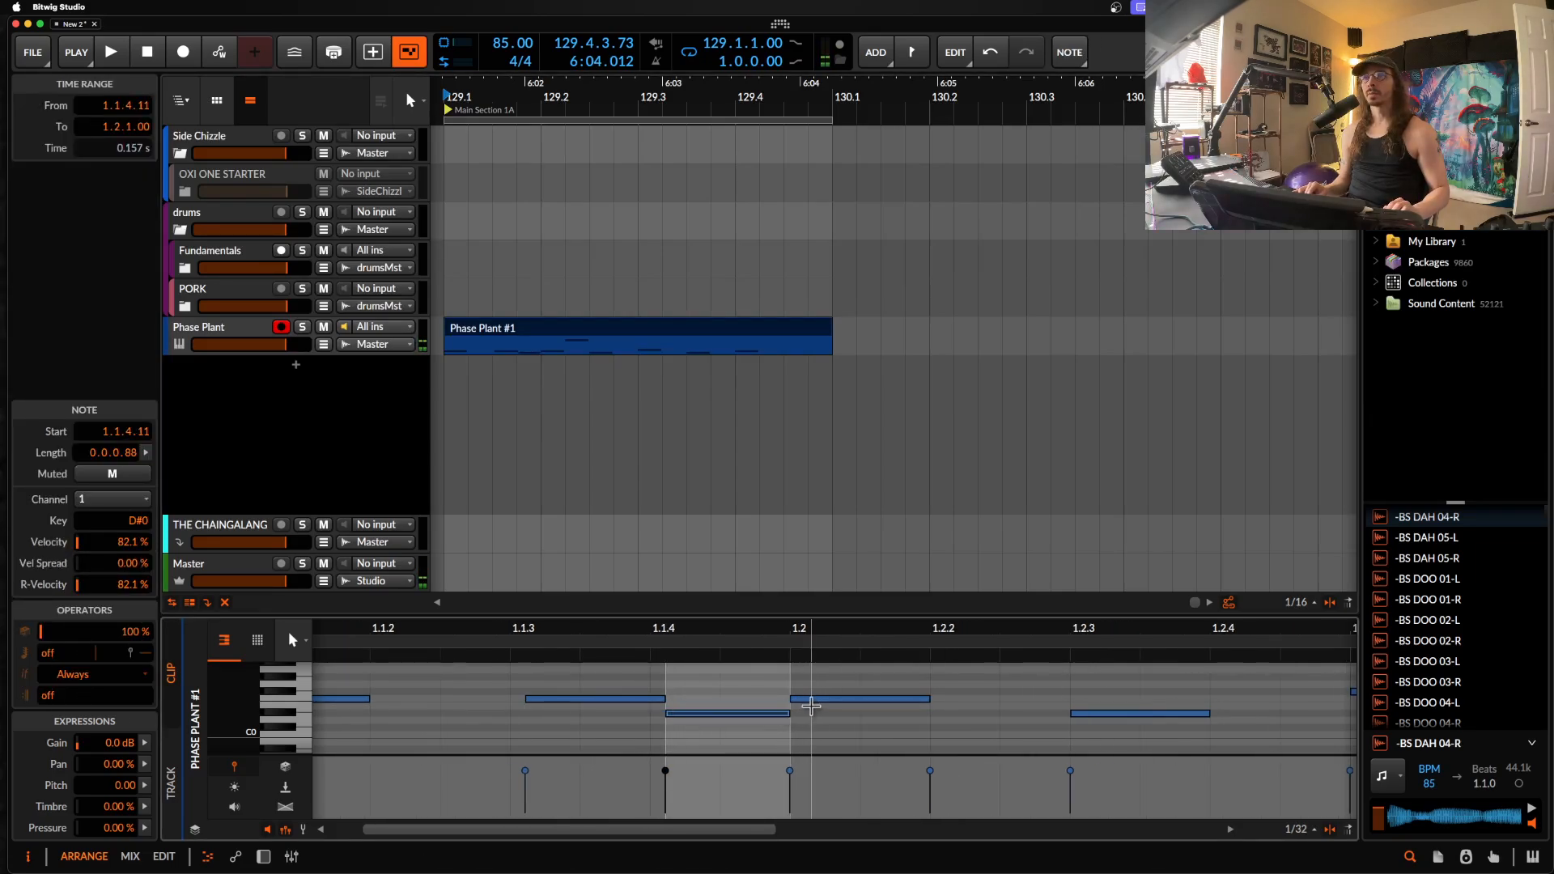
{"action": "left_click_drag", "start_coordinate": [668, 715], "coordinate": [686, 715]}
Step: Move the D#0 note at 1.2.3 to 1.2.3.14 and the last F0 note to 1.3.4.50, and play the clip
{"action": "scroll", "coordinate": [842, 720], "scroll_direction": "right", "scroll_amount": 3}
{"action": "left_click_drag", "start_coordinate": [934, 720], "coordinate": [954, 721]}
{"action": "scroll", "coordinate": [953, 719], "scroll_direction": "right", "scroll_amount": 4}
{"action": "scroll", "coordinate": [955, 717], "scroll_direction": "down", "scroll_amount": 2}
{"action": "scroll", "coordinate": [1013, 719], "scroll_direction": "right", "scroll_amount": 3}
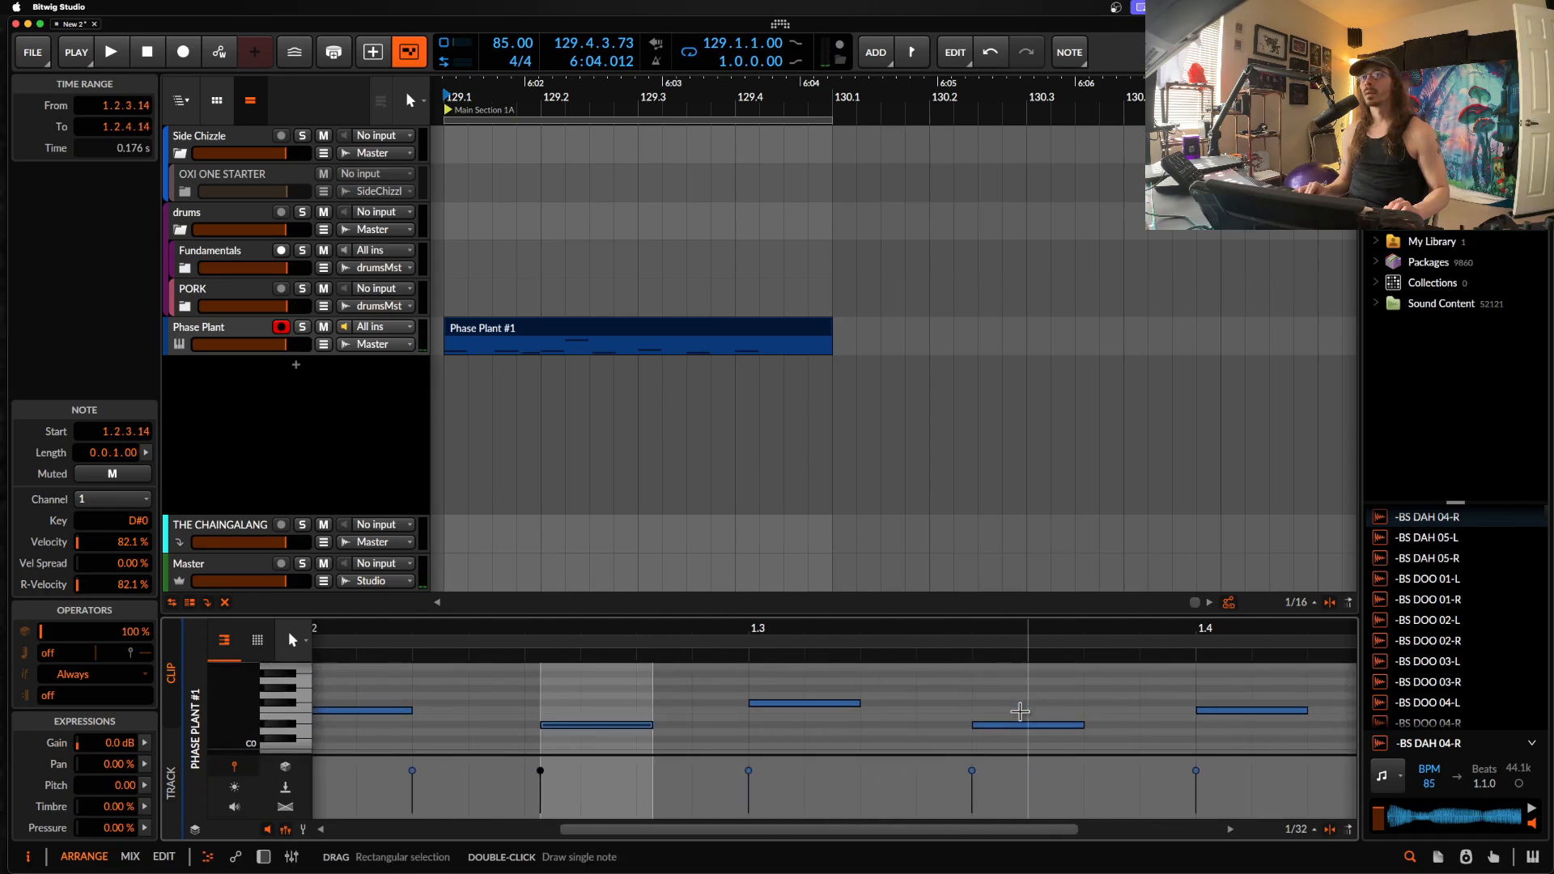
{"action": "left_click_drag", "start_coordinate": [1206, 716], "coordinate": [1166, 720]}
{"action": "scroll", "coordinate": [928, 755], "scroll_direction": "down", "scroll_amount": 2}
{"action": "key", "text": "space"}
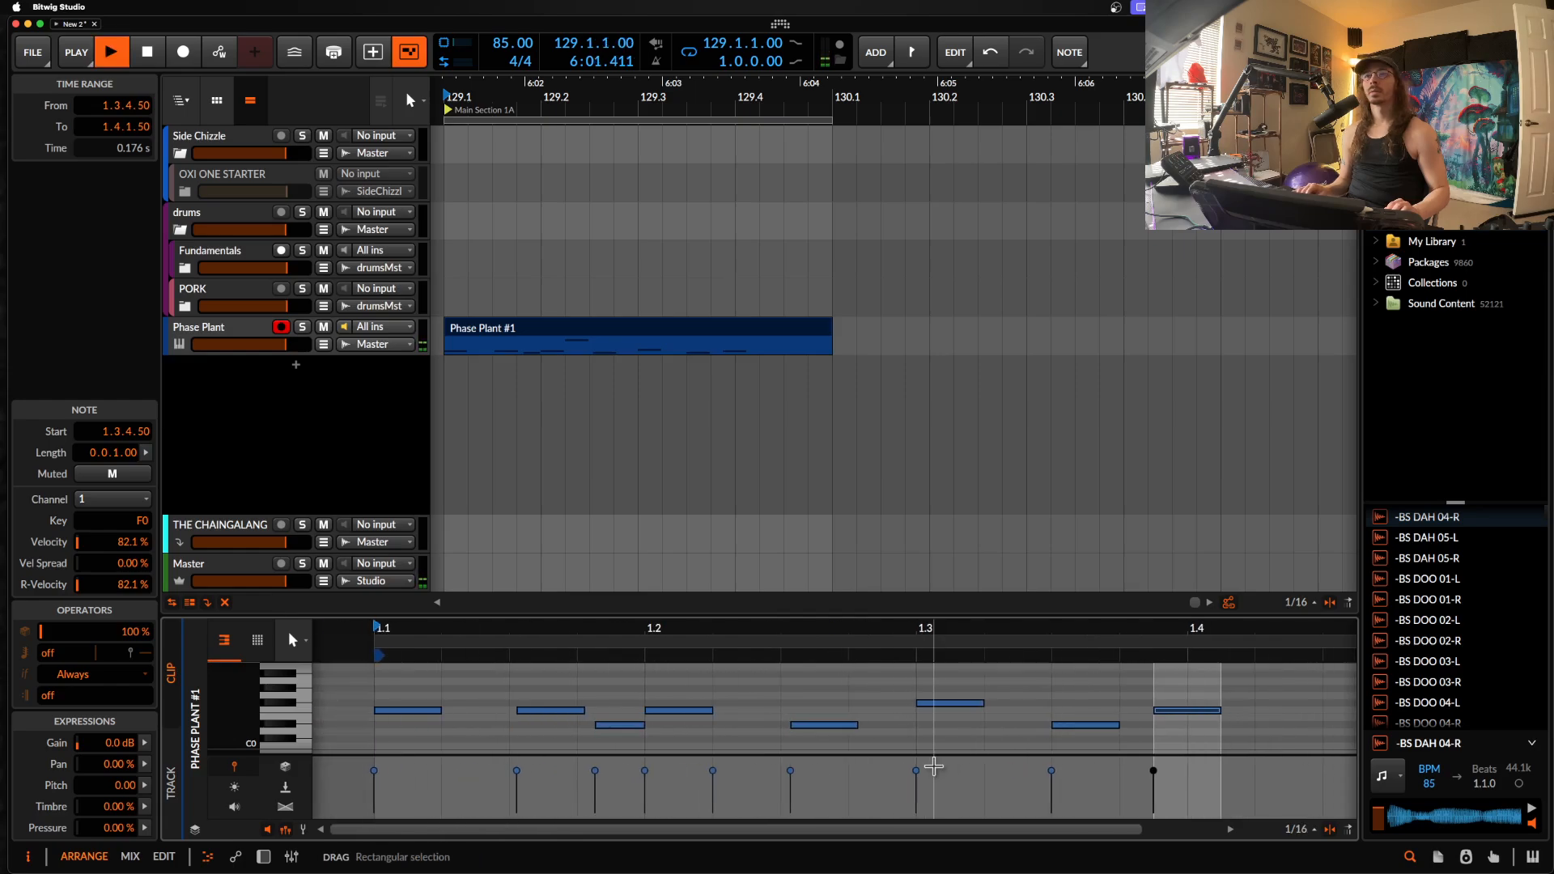
{"action": "scroll", "coordinate": [931, 761], "scroll_direction": "left", "scroll_amount": 1}
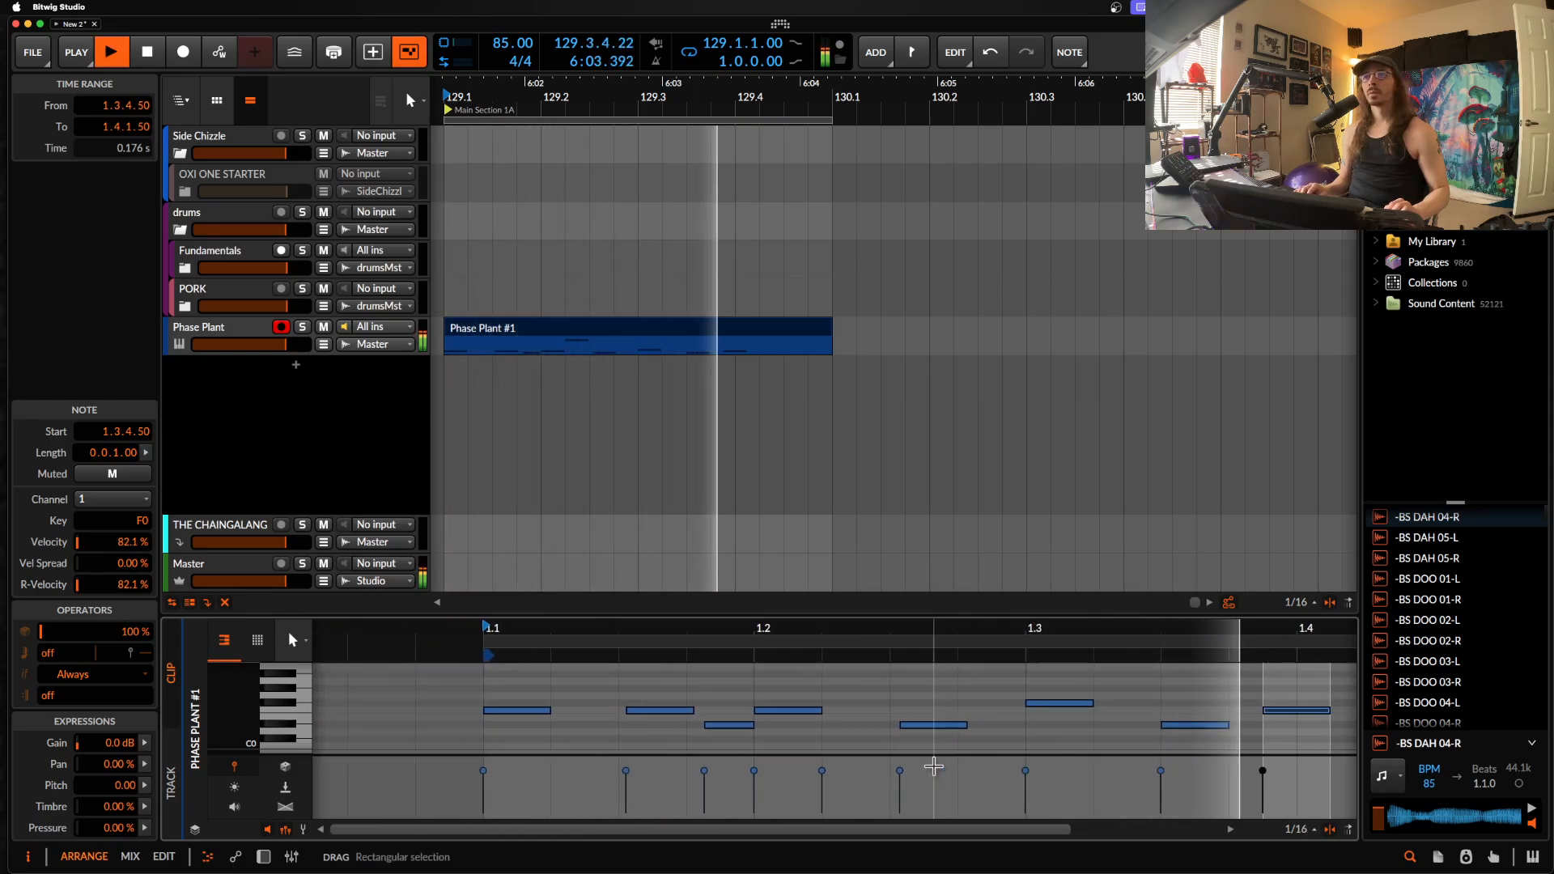
Step: Stop playback and trim the F1 note's start to 1.2.2.20, keeping its end at 1.2.3
{"action": "scroll", "coordinate": [877, 712], "scroll_direction": "up", "scroll_amount": 3}
{"action": "scroll", "coordinate": [878, 712], "scroll_direction": "up", "scroll_amount": 2}
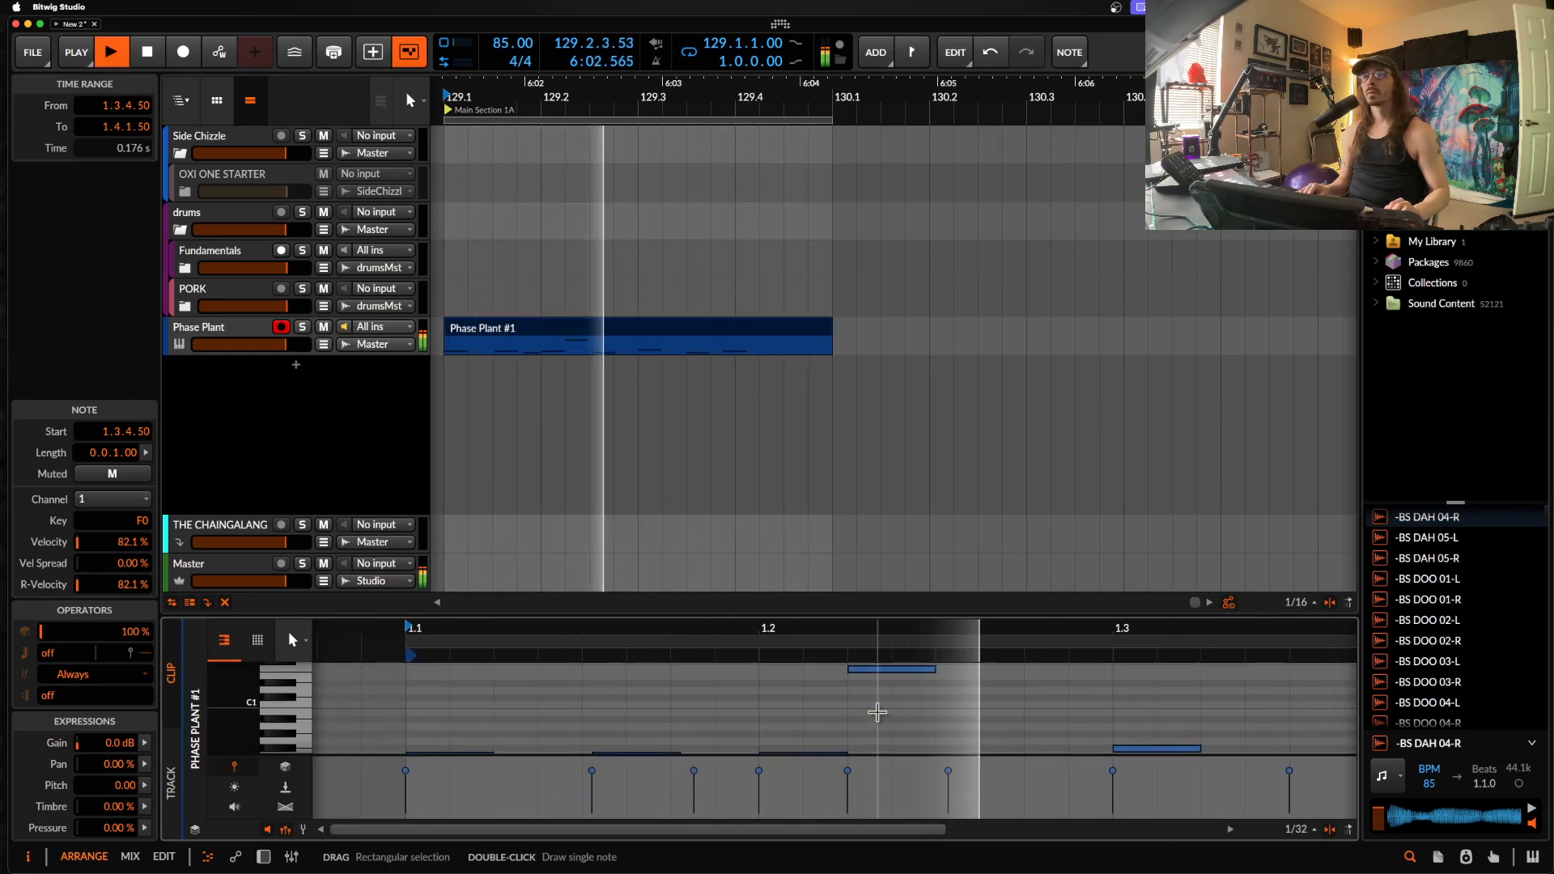
{"action": "key", "text": "space"}
{"action": "left_click_drag", "start_coordinate": [861, 672], "coordinate": [933, 670]}
{"action": "scroll", "coordinate": [933, 688], "scroll_direction": "down", "scroll_amount": 1}
{"action": "scroll", "coordinate": [813, 757], "scroll_direction": "left", "scroll_amount": 1}
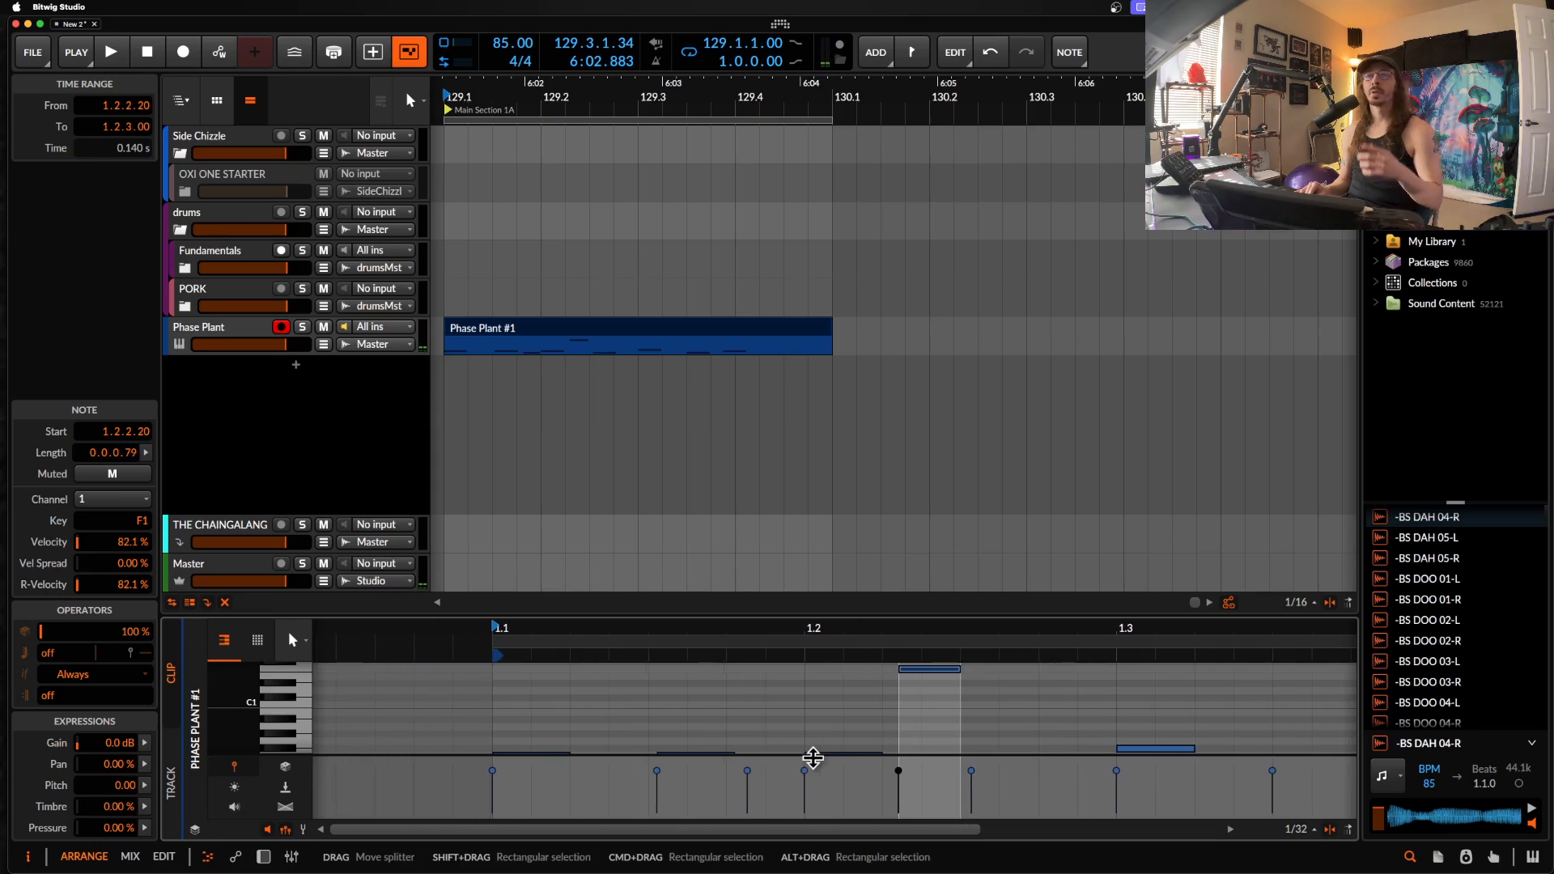
Step: Select all notes in the clip and randomize their velocities with the velocity histogram's Chaos at 94.7%
{"action": "scroll", "coordinate": [814, 746], "scroll_direction": "down", "scroll_amount": 3}
{"action": "scroll", "coordinate": [811, 737], "scroll_direction": "down", "scroll_amount": 1}
{"action": "scroll", "coordinate": [810, 724], "scroll_direction": "up", "scroll_amount": 2}
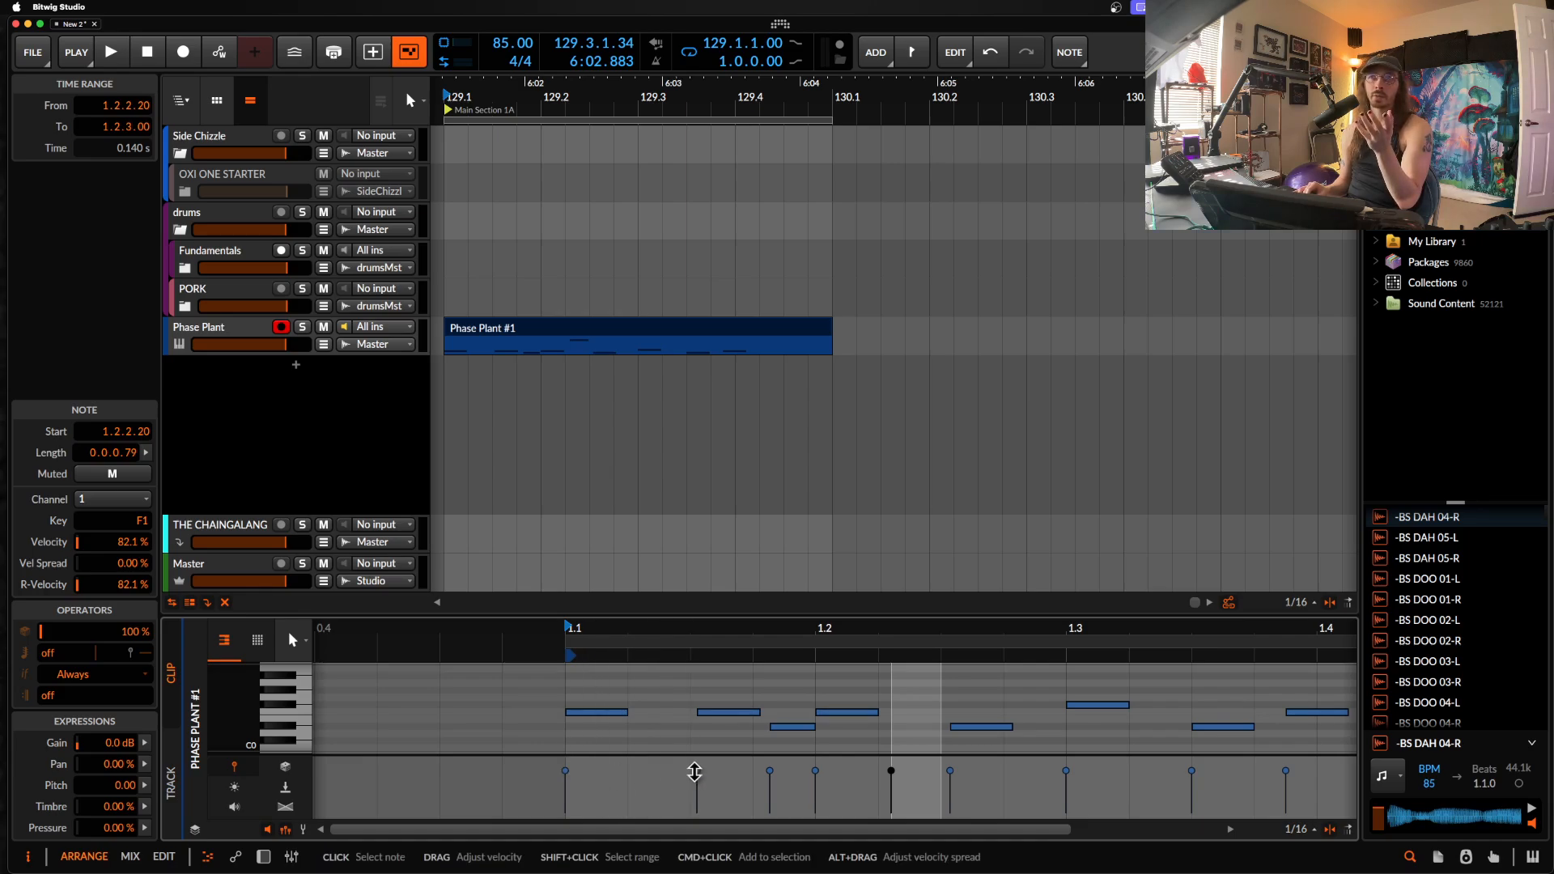
{"action": "scroll", "coordinate": [682, 740], "scroll_direction": "up", "scroll_amount": 2}
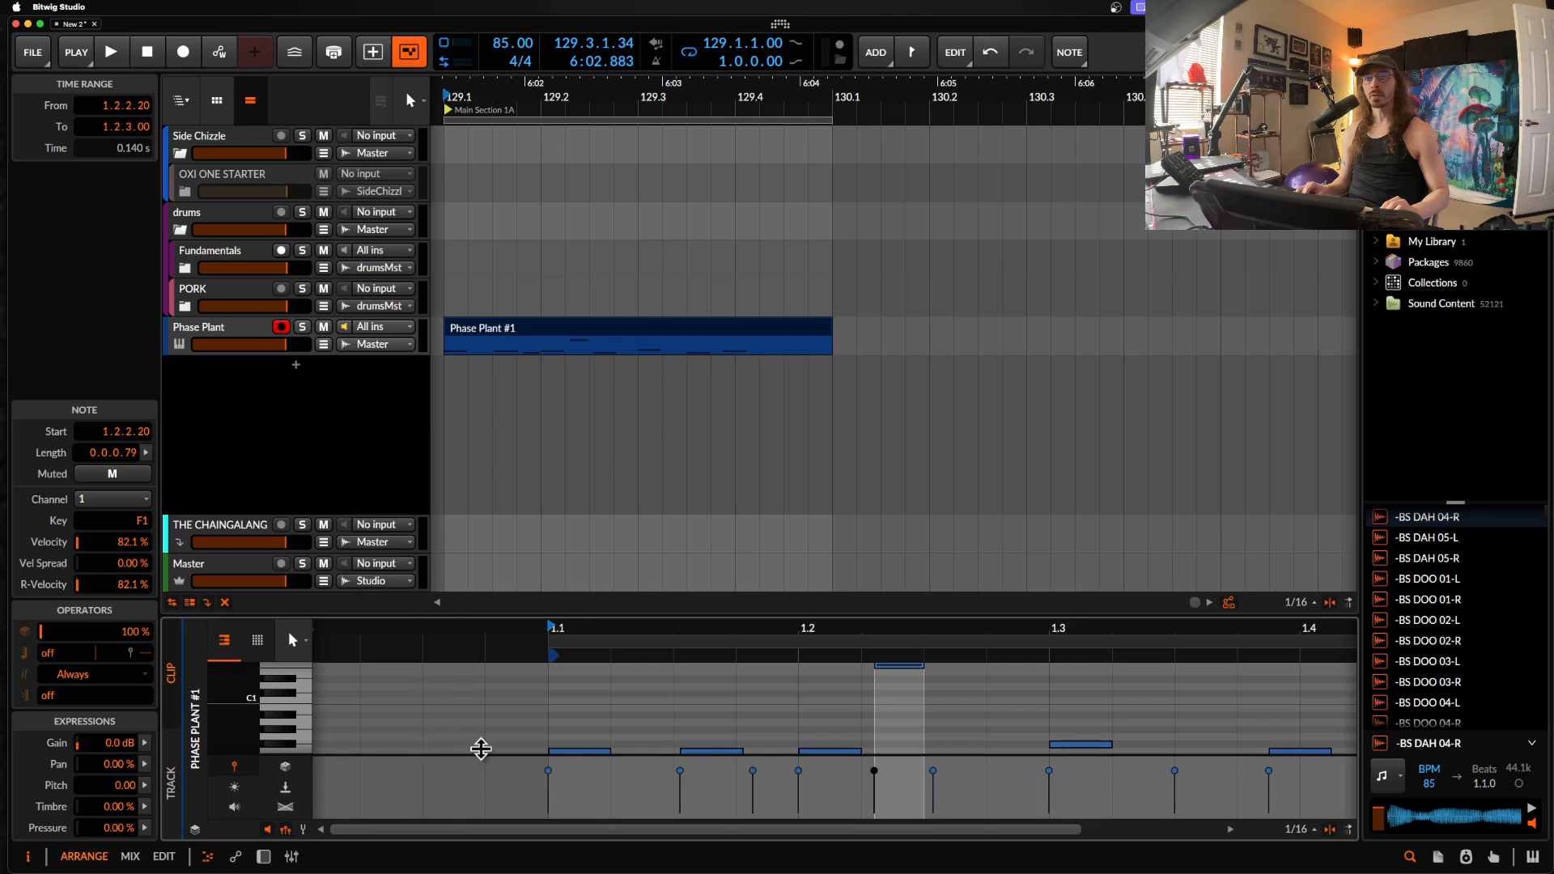
{"action": "left_click", "coordinate": [587, 763]}
{"action": "scroll", "coordinate": [587, 765], "scroll_direction": "down", "scroll_amount": 3}
{"action": "scroll", "coordinate": [581, 749], "scroll_direction": "down", "scroll_amount": 1}
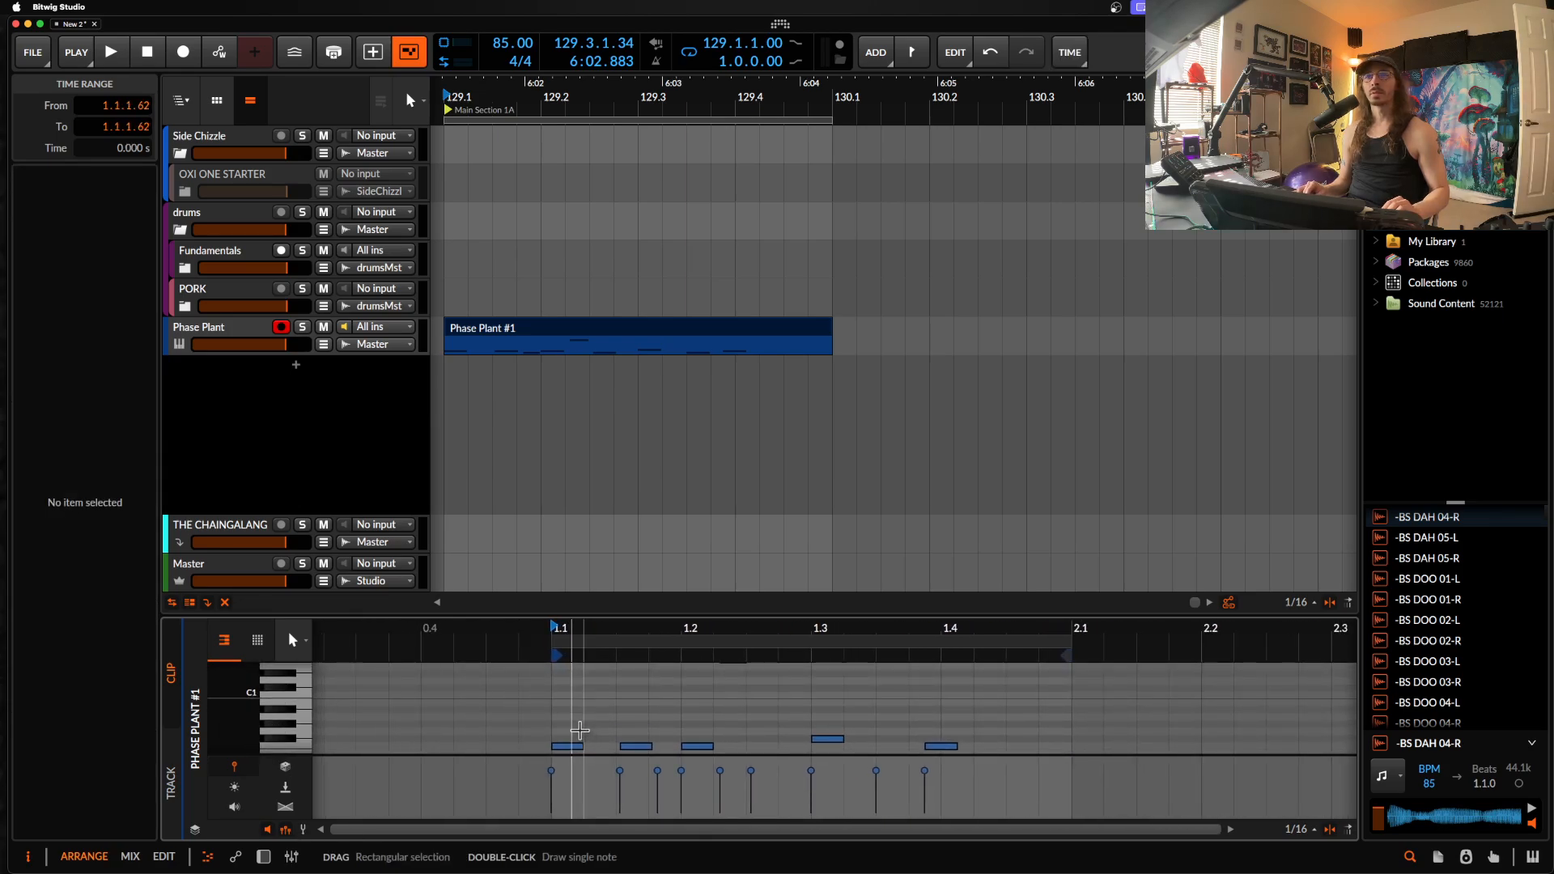
{"action": "key", "text": "super+a"}
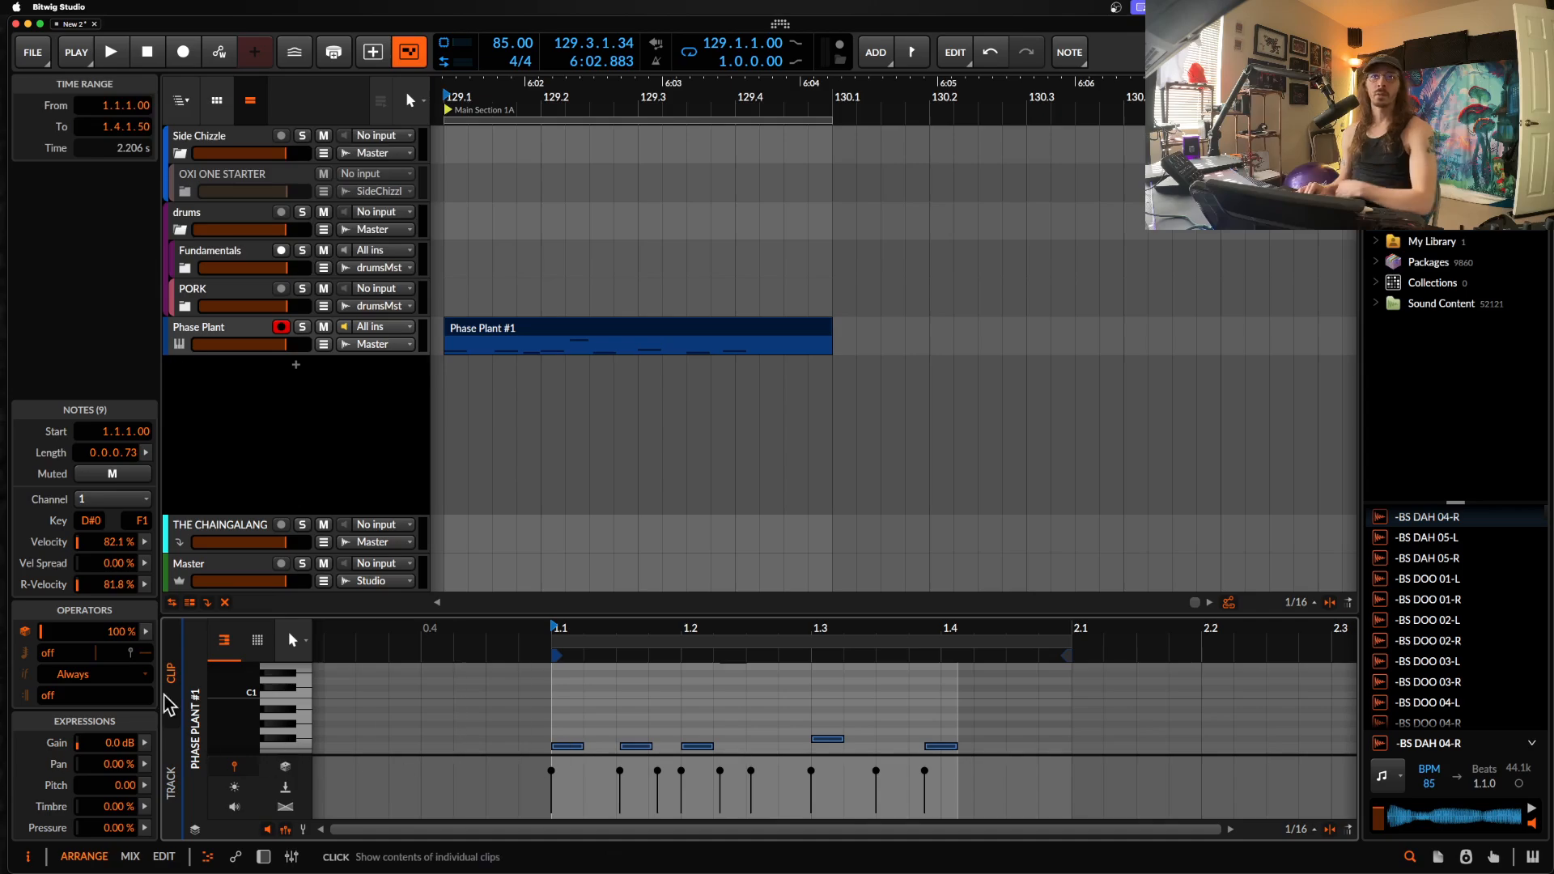
{"action": "left_click", "coordinate": [145, 543]}
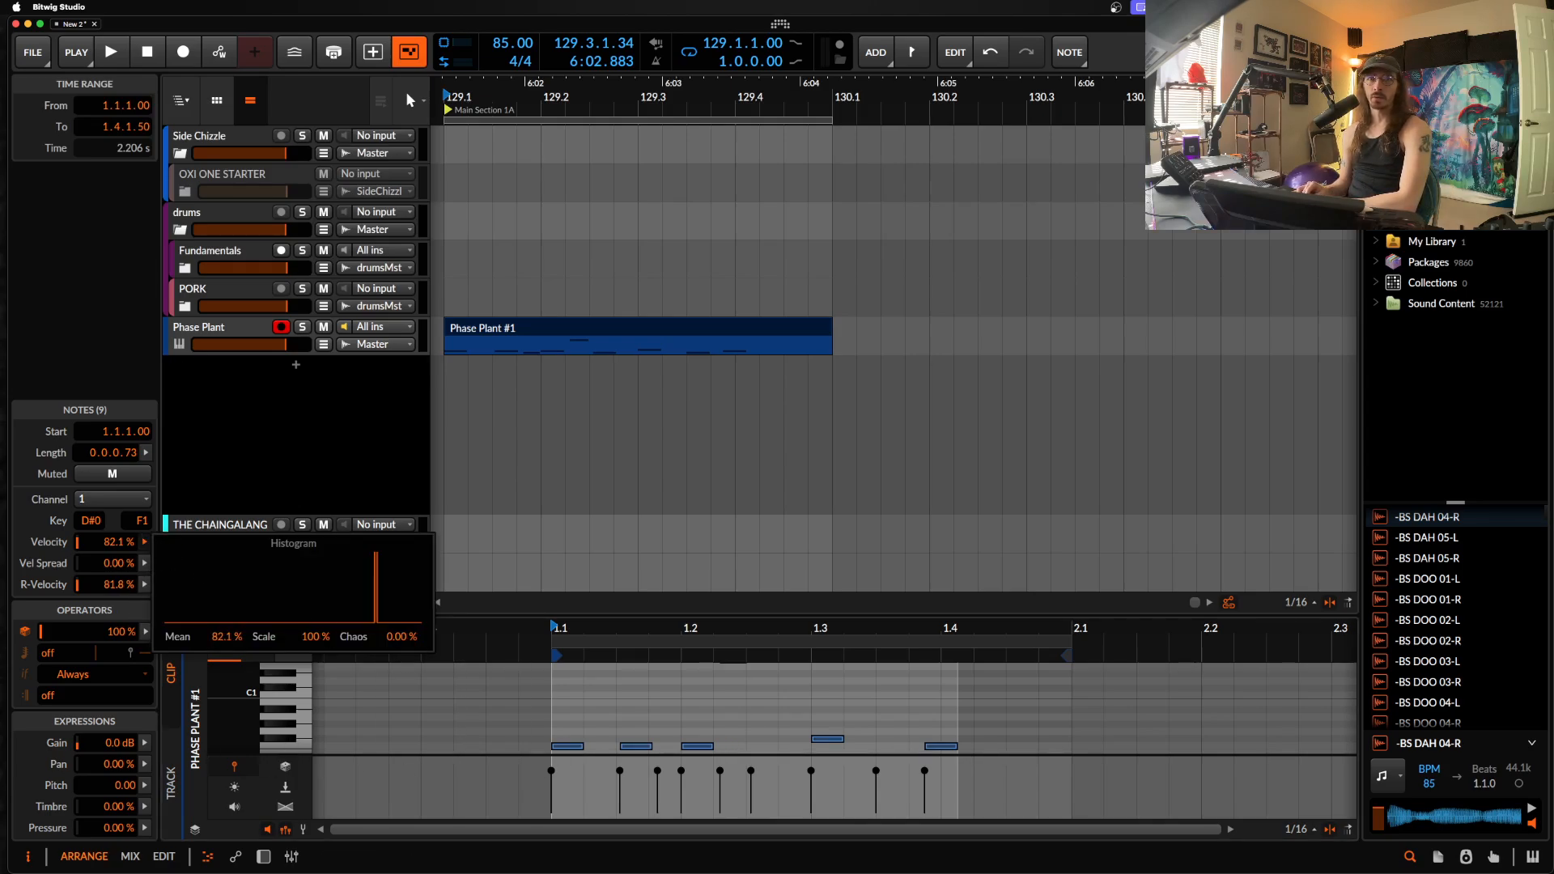
{"action": "left_click_drag", "start_coordinate": [401, 637], "coordinate": [402, 589]}
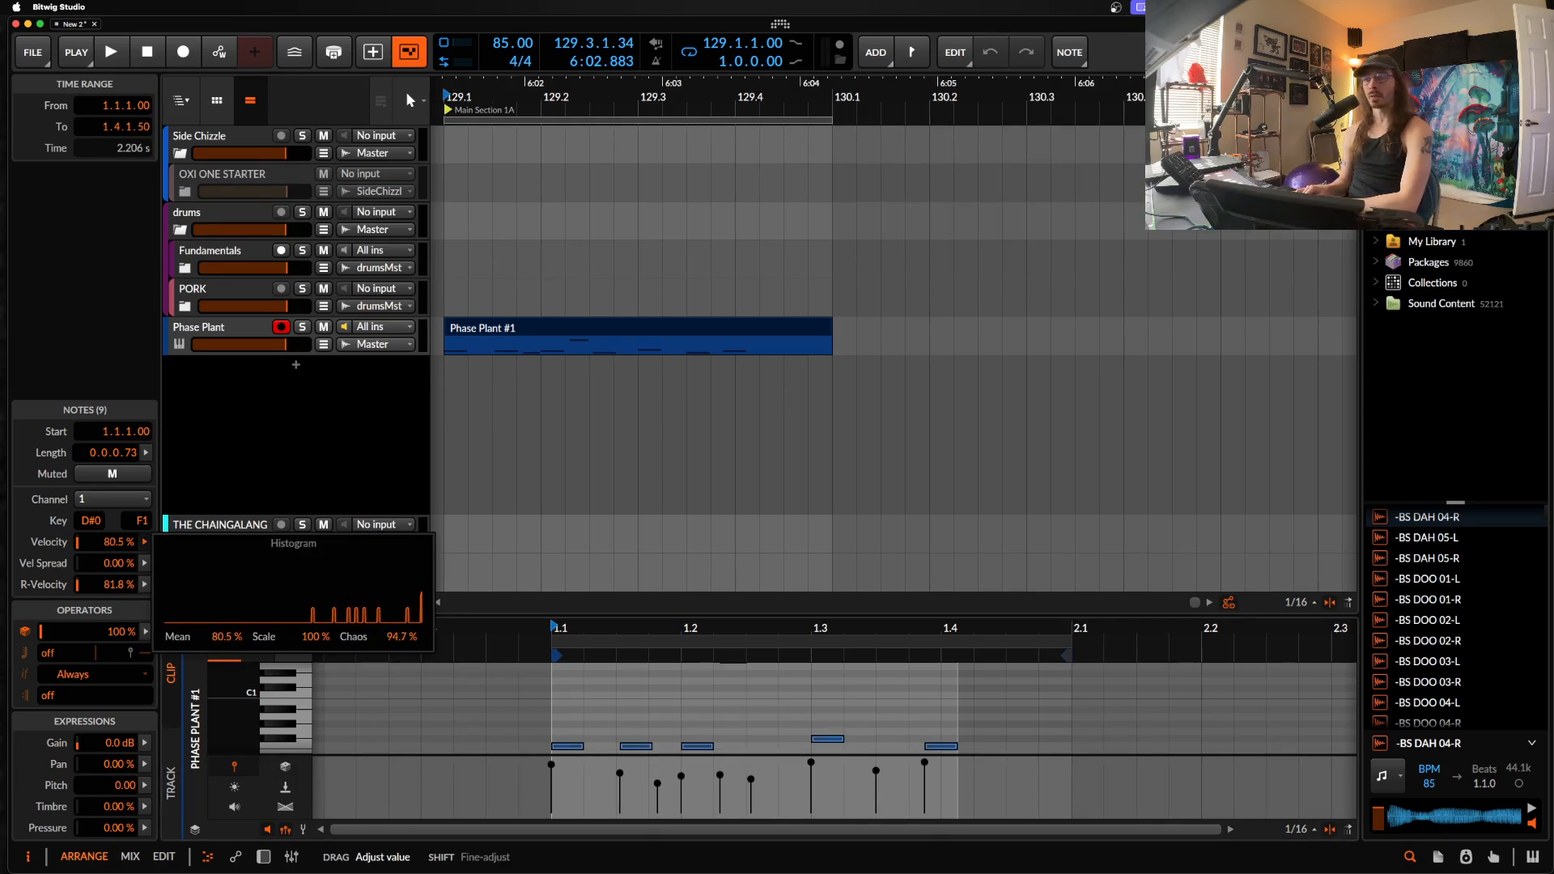
{"action": "left_click", "coordinate": [563, 672]}
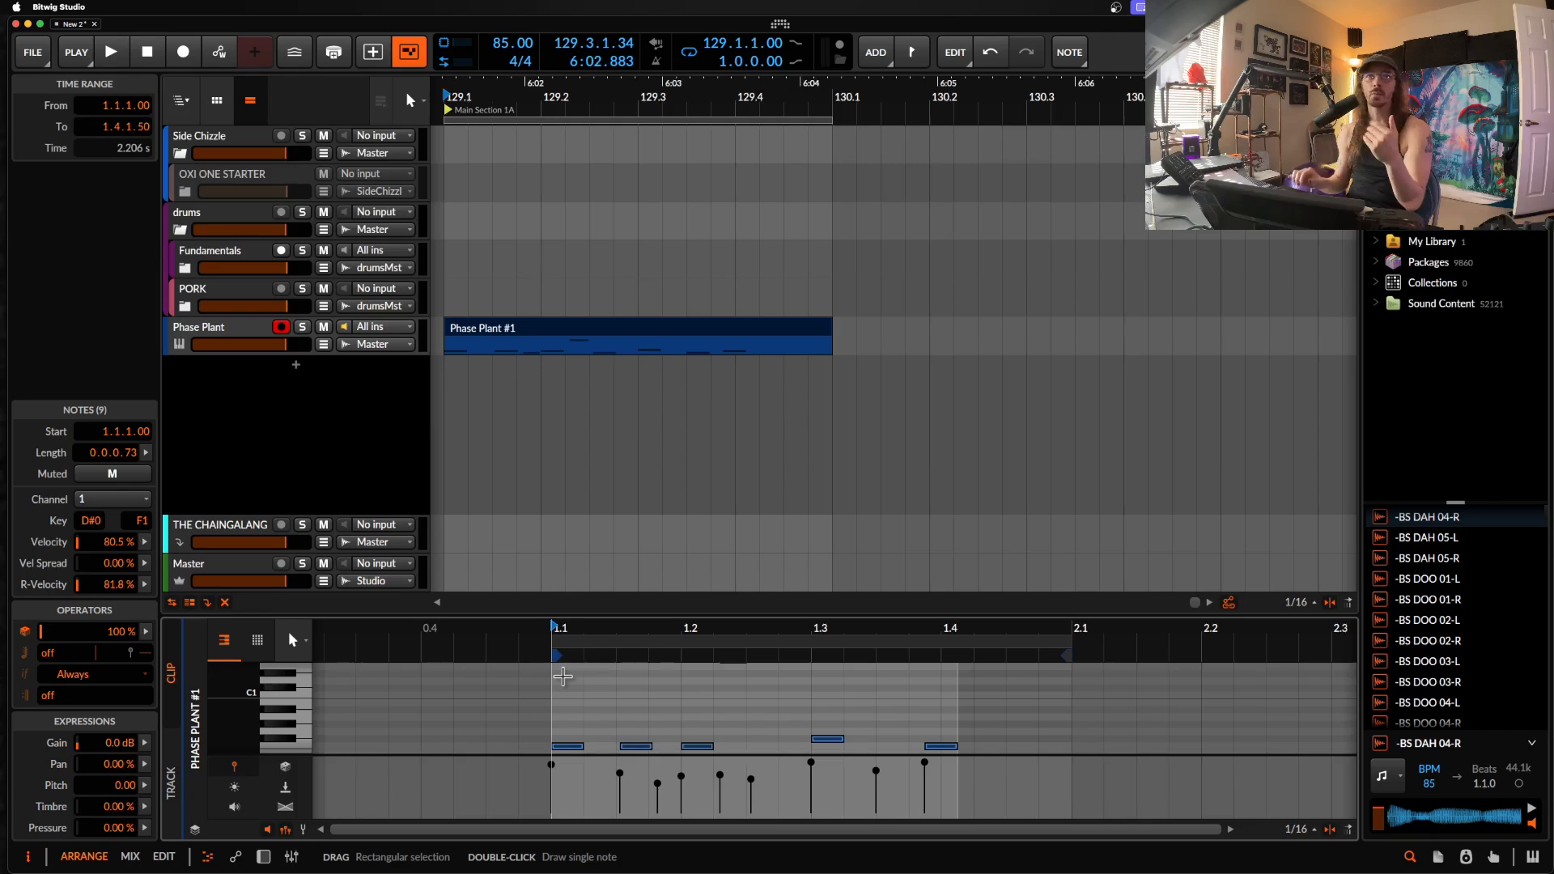
Step: Open the Phase Plant synth and add an LFO modulator beside the Velocity modulator
{"action": "double_click", "coordinate": [240, 330]}
{"action": "left_click", "coordinate": [314, 790]}
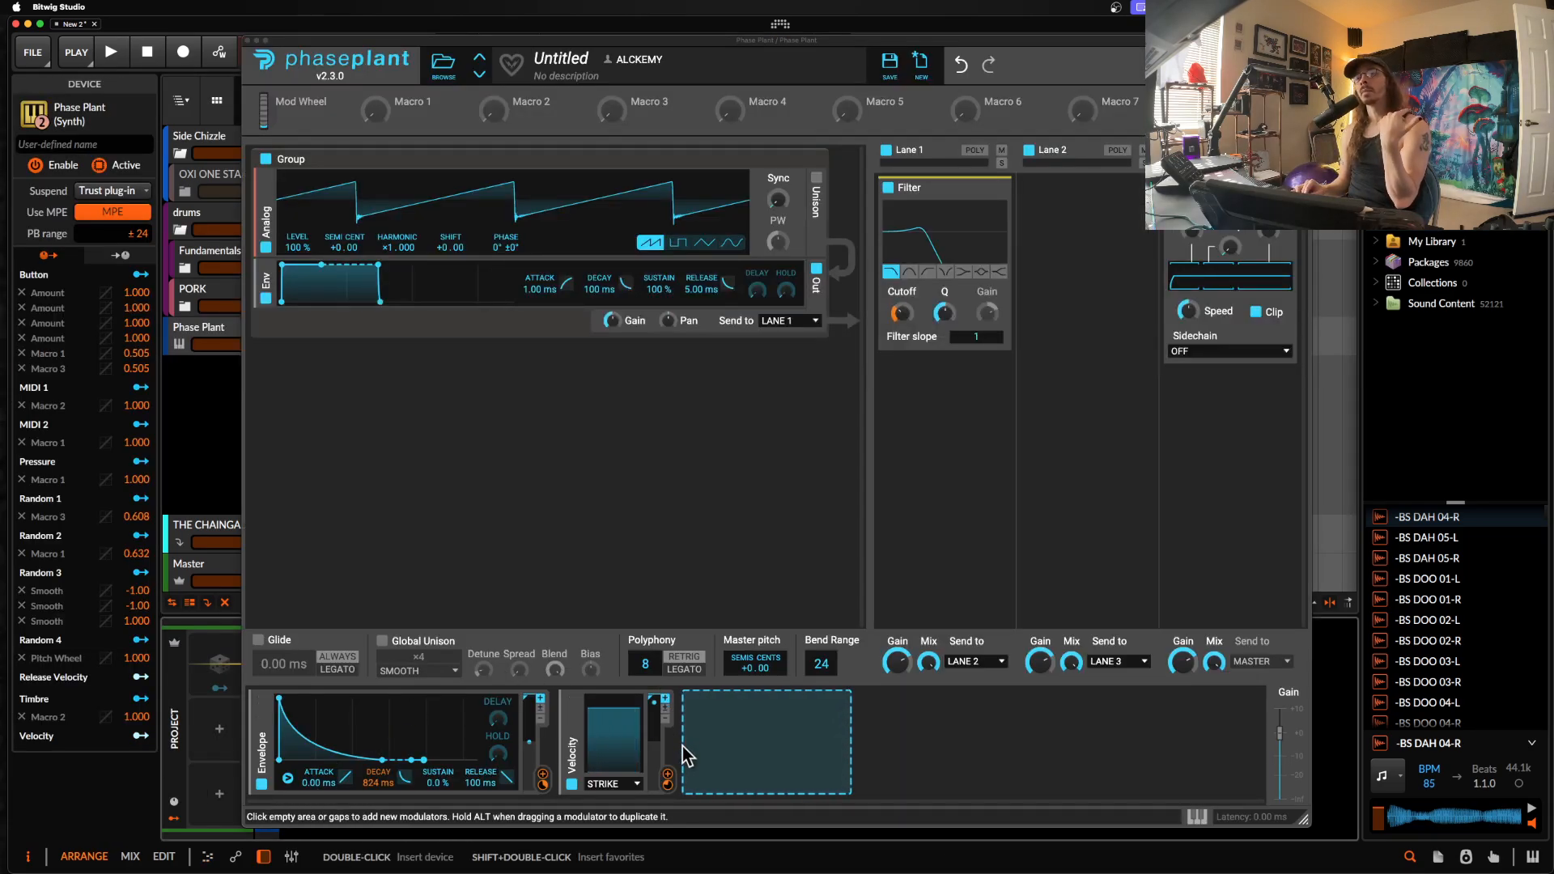
{"action": "left_click", "coordinate": [738, 753]}
{"action": "left_click", "coordinate": [752, 670]}
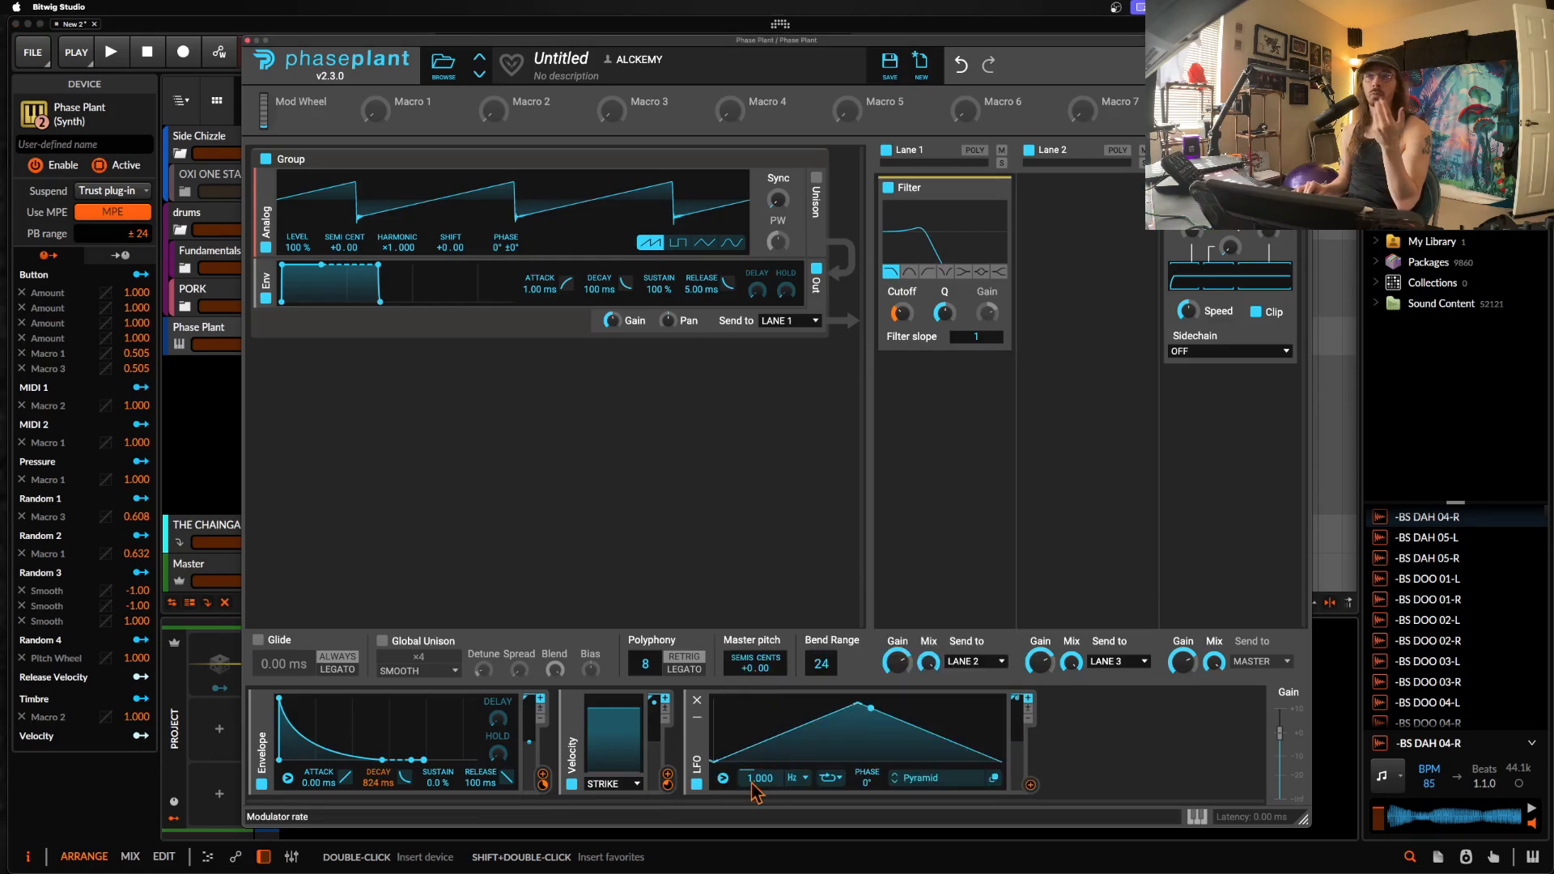
Step: Draw an eight-step LFO shape that climbs to a full-height fourth step and falls after it, and close the LFO Editor
{"action": "left_click", "coordinate": [993, 780]}
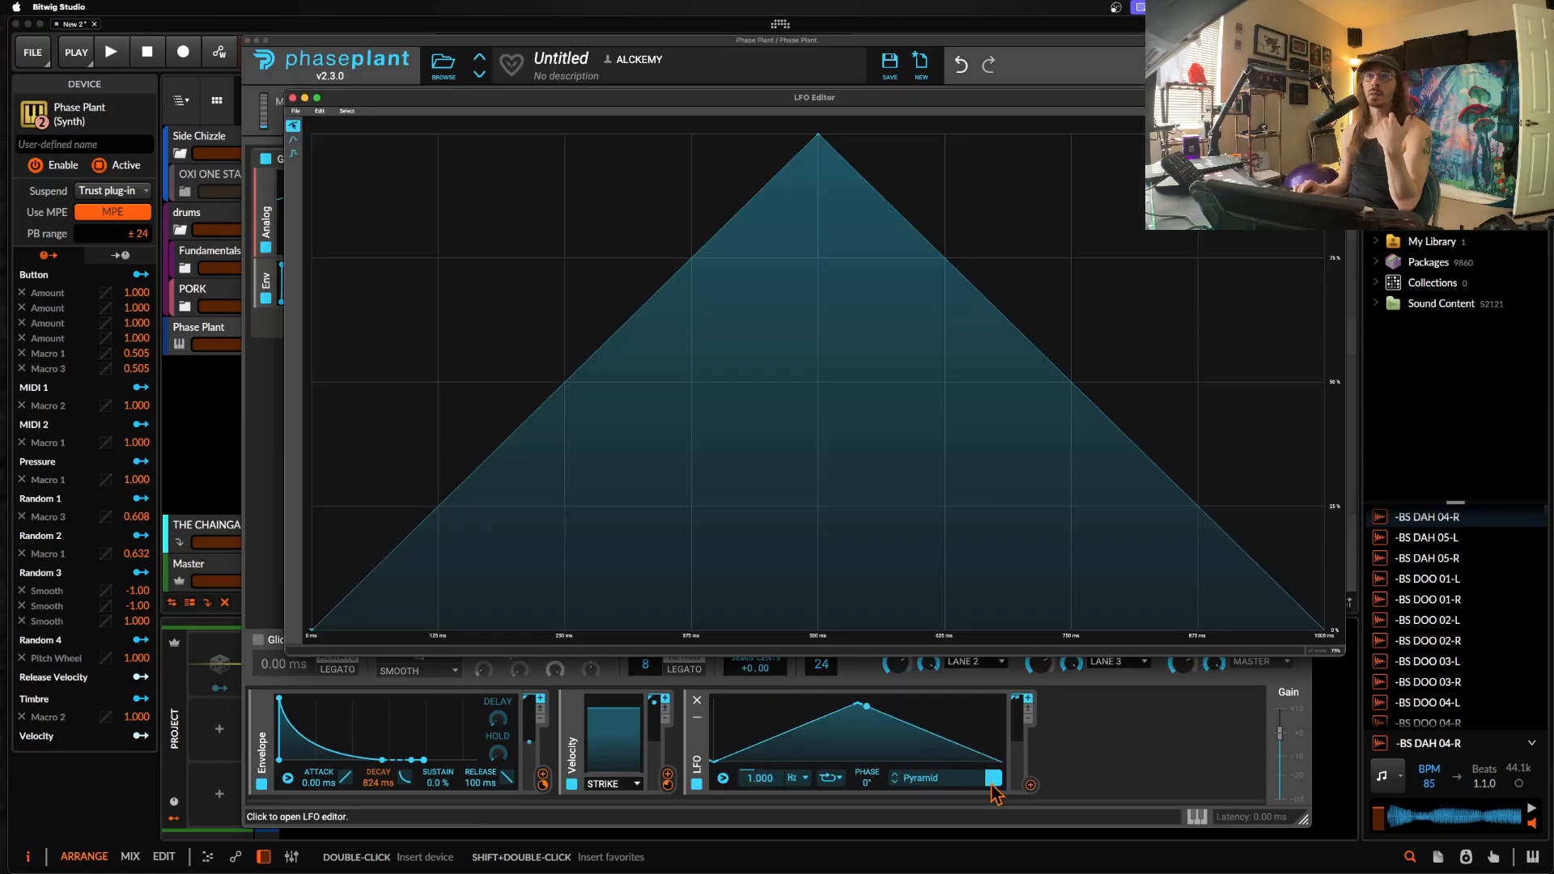
{"action": "left_click", "coordinate": [293, 153]}
{"action": "mouse_move", "coordinate": [317, 236]}
{"action": "left_mouse_down"}
{"action": "mouse_move", "coordinate": [350, 232]}
{"action": "mouse_move", "coordinate": [468, 423]}
{"action": "mouse_move", "coordinate": [760, 305]}
{"action": "mouse_move", "coordinate": [1014, 454]}
{"action": "mouse_move", "coordinate": [1460, 600]}
{"action": "left_mouse_up"}
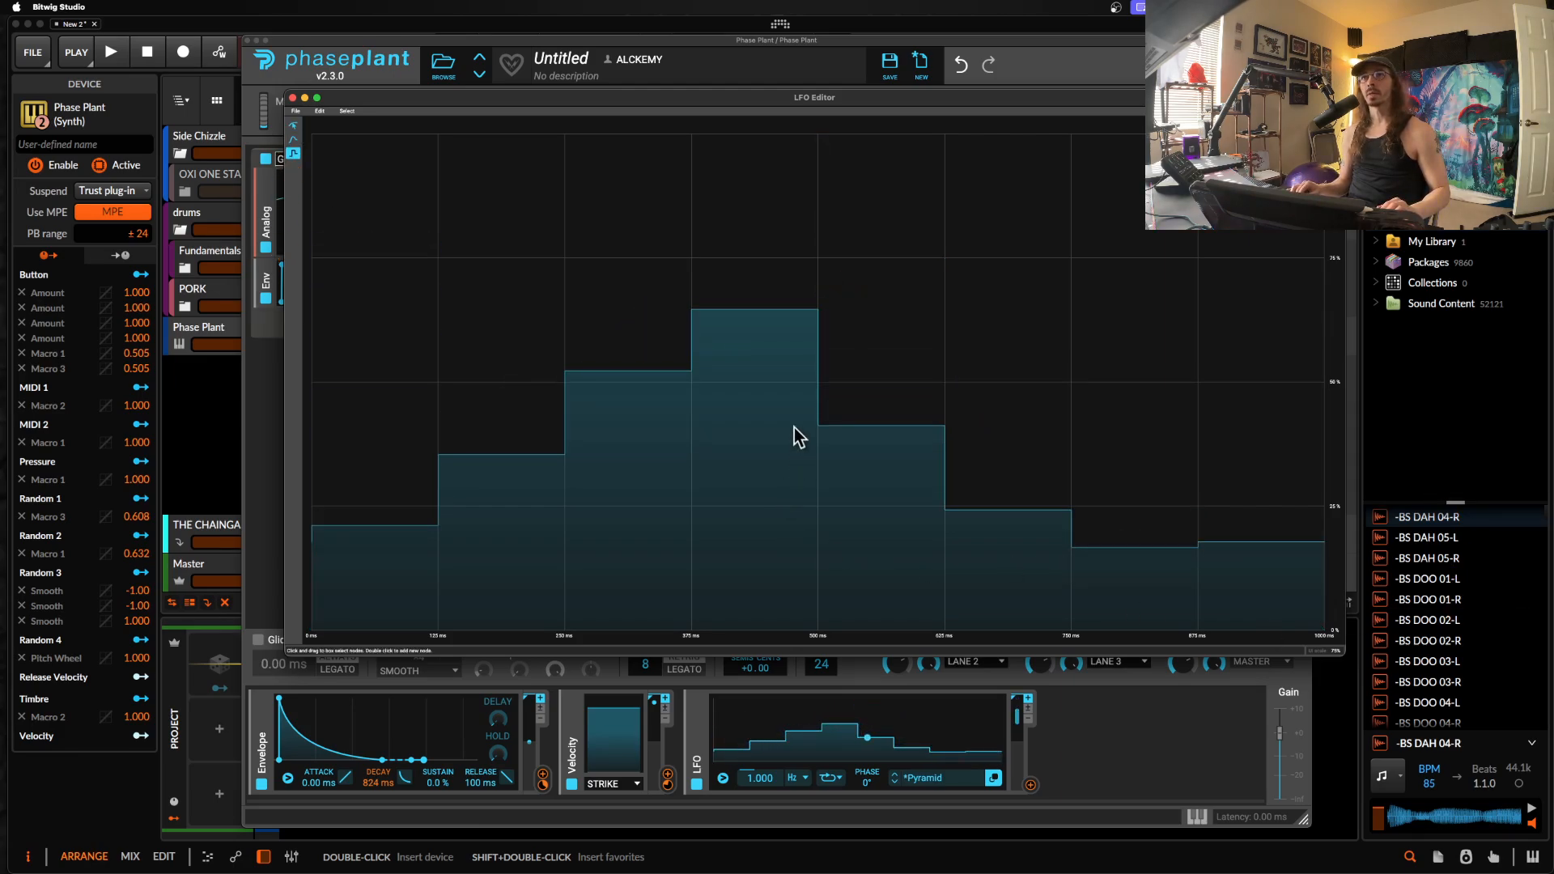
{"action": "left_click_drag", "start_coordinate": [794, 437], "coordinate": [733, 134]}
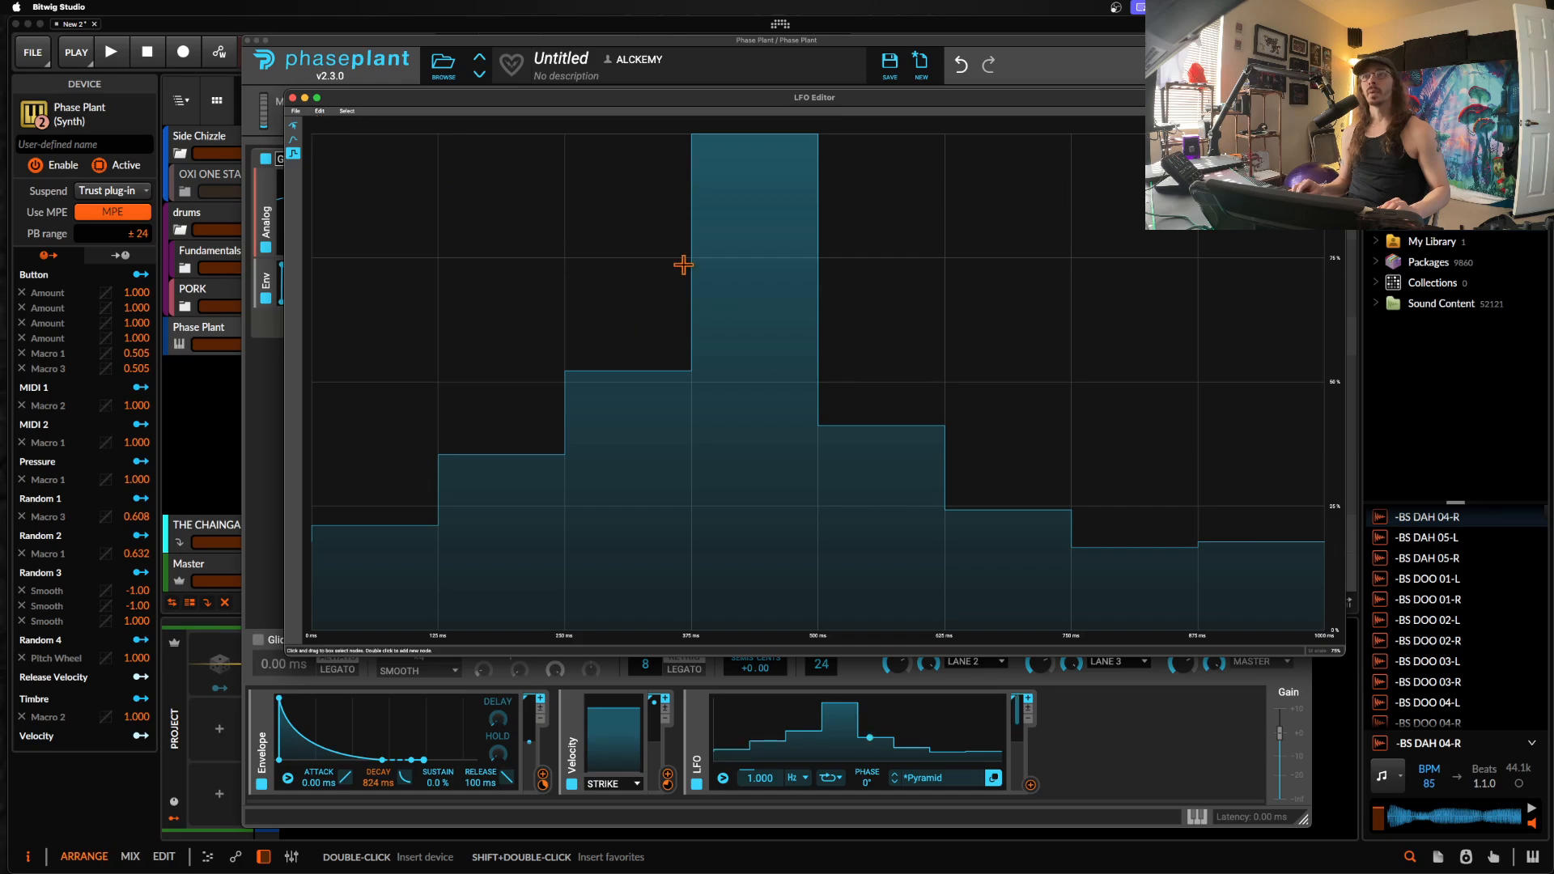
{"action": "left_click", "coordinate": [292, 98]}
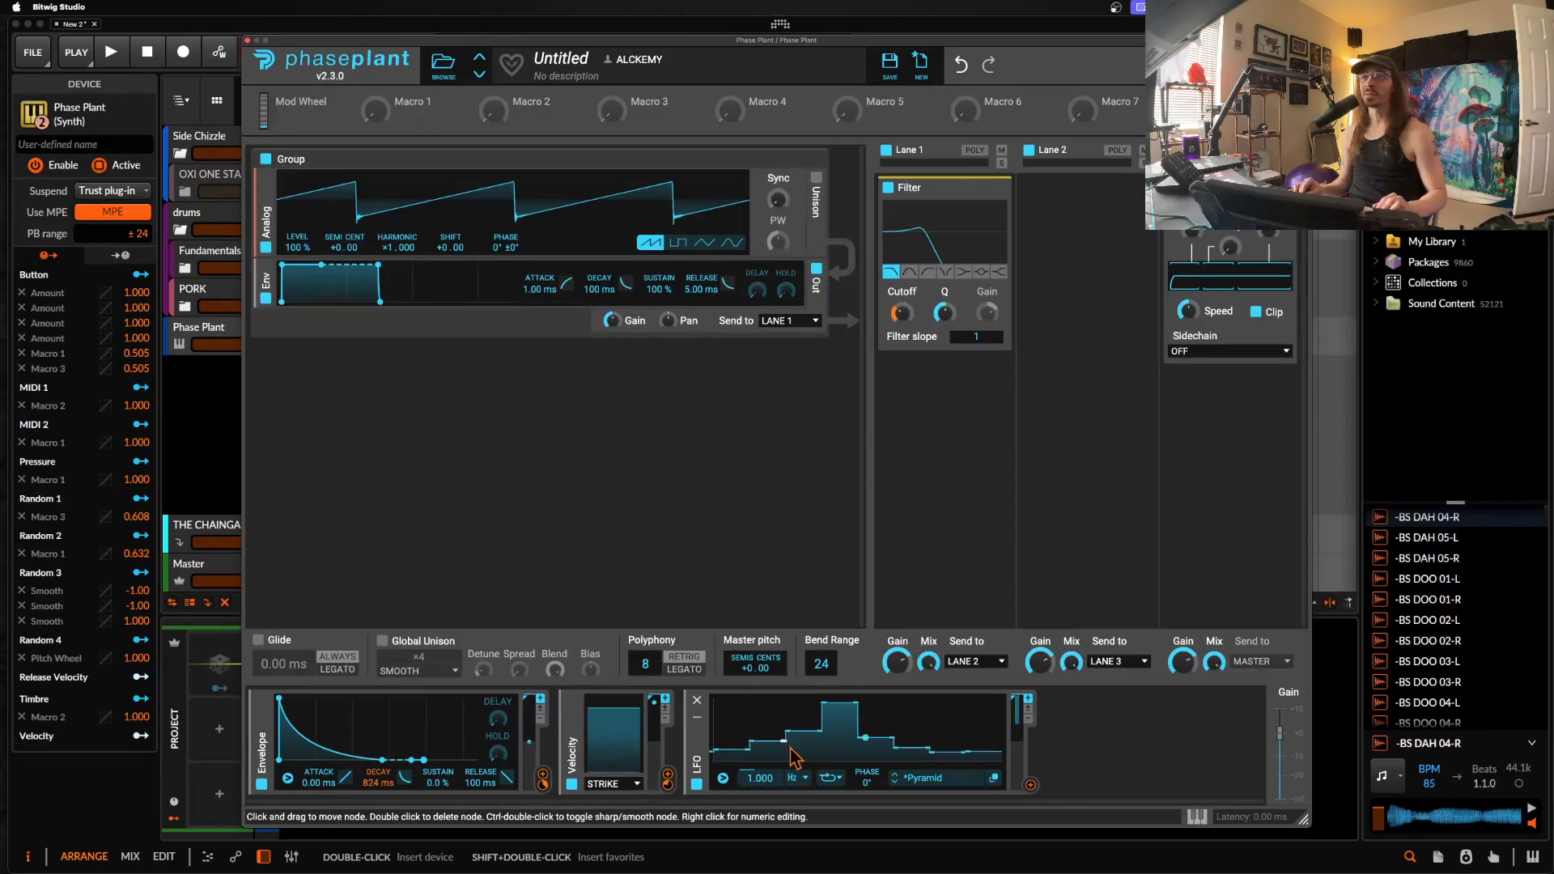
Step: Switch the LFO rate to tempo-synced 4/4 and change its Note Trigger option
{"action": "left_click", "coordinate": [797, 777]}
{"action": "left_click", "coordinate": [805, 795]}
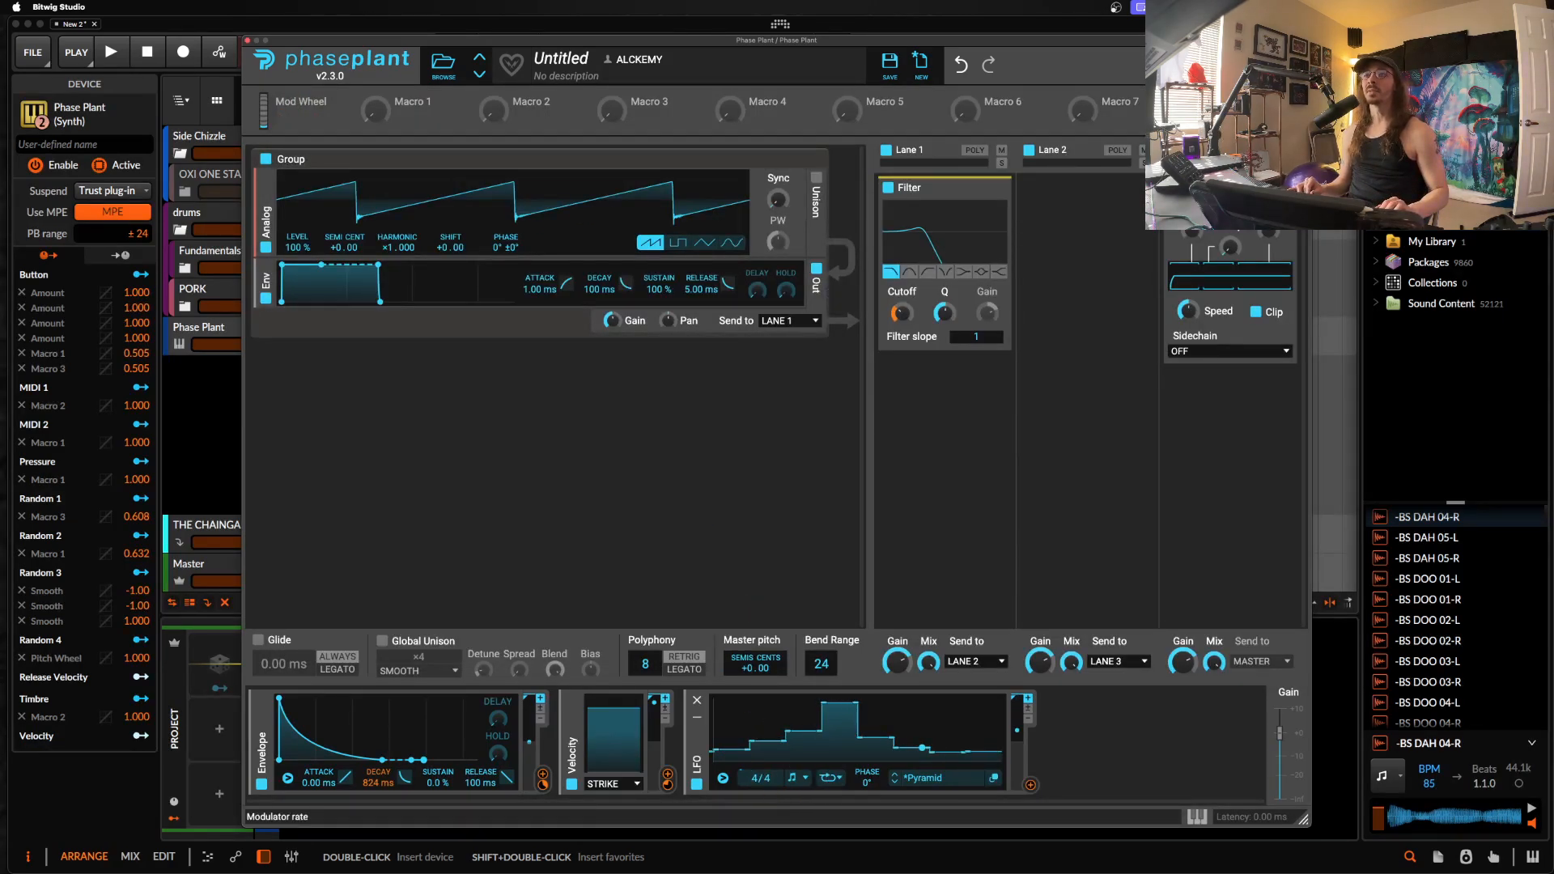
{"action": "left_click", "coordinate": [723, 777]}
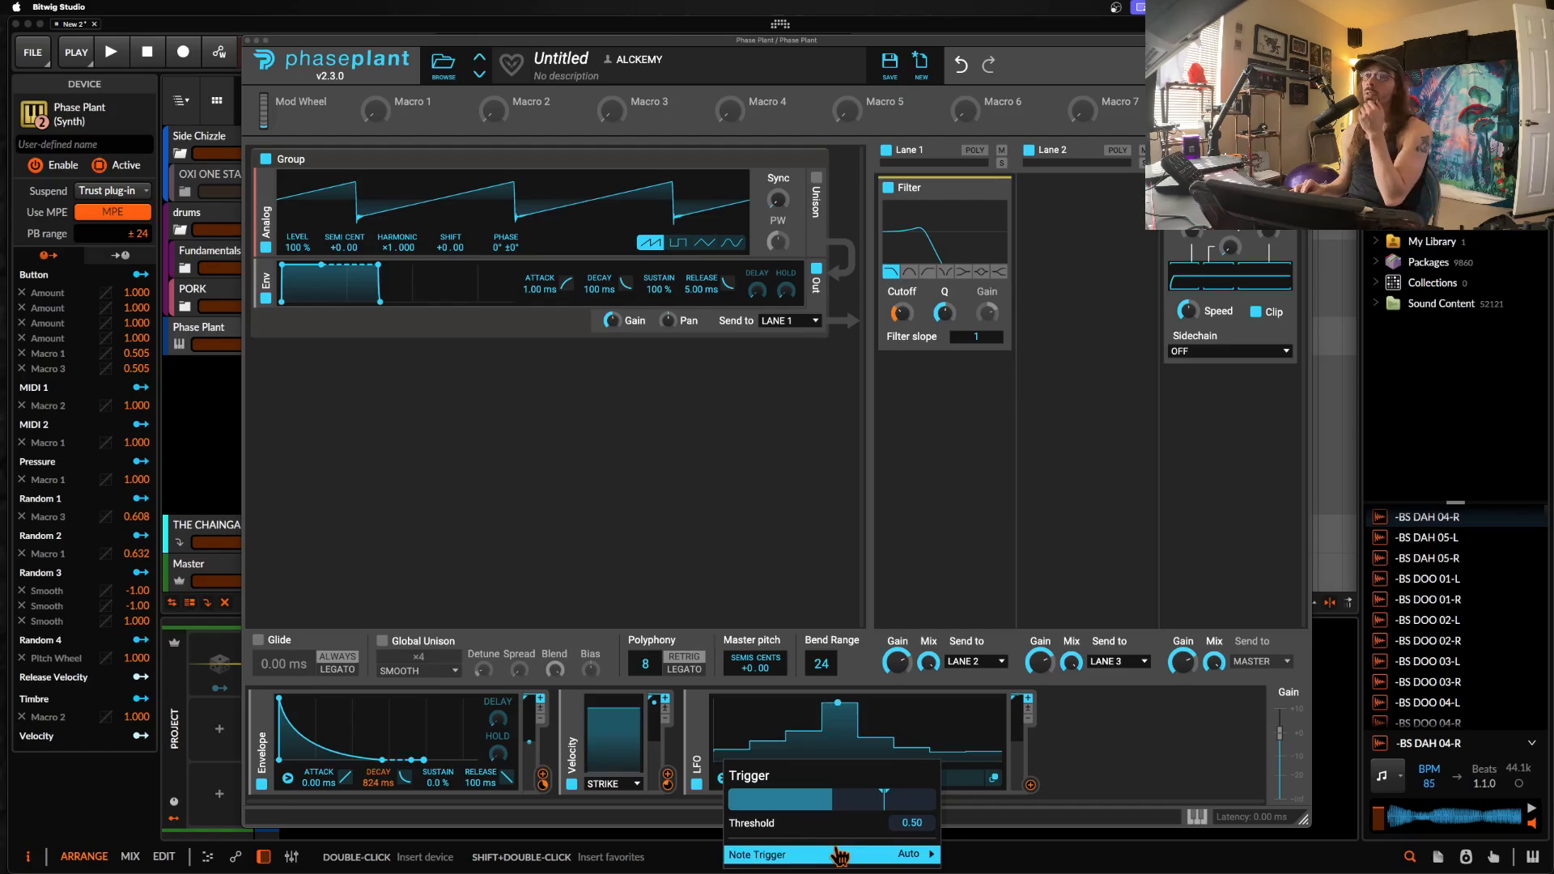
{"action": "mouse_move", "coordinate": [838, 854]}
{"action": "left_click", "coordinate": [969, 841]}
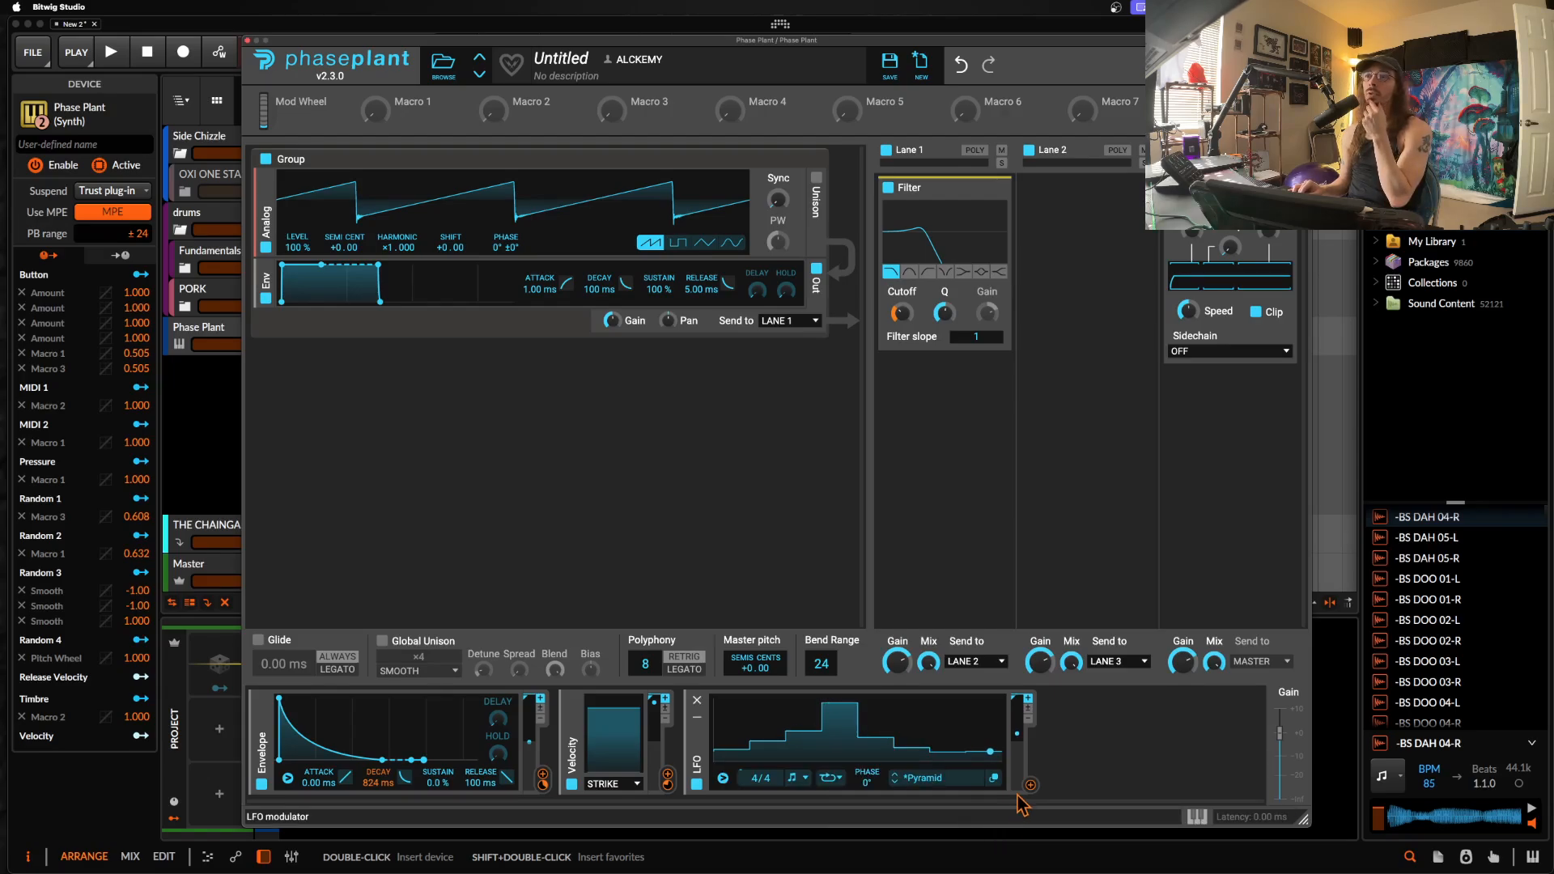
Step: Route the LFO to the Velocity modulator, and disable the LFO
{"action": "left_click_drag", "start_coordinate": [1030, 785], "coordinate": [657, 801]}
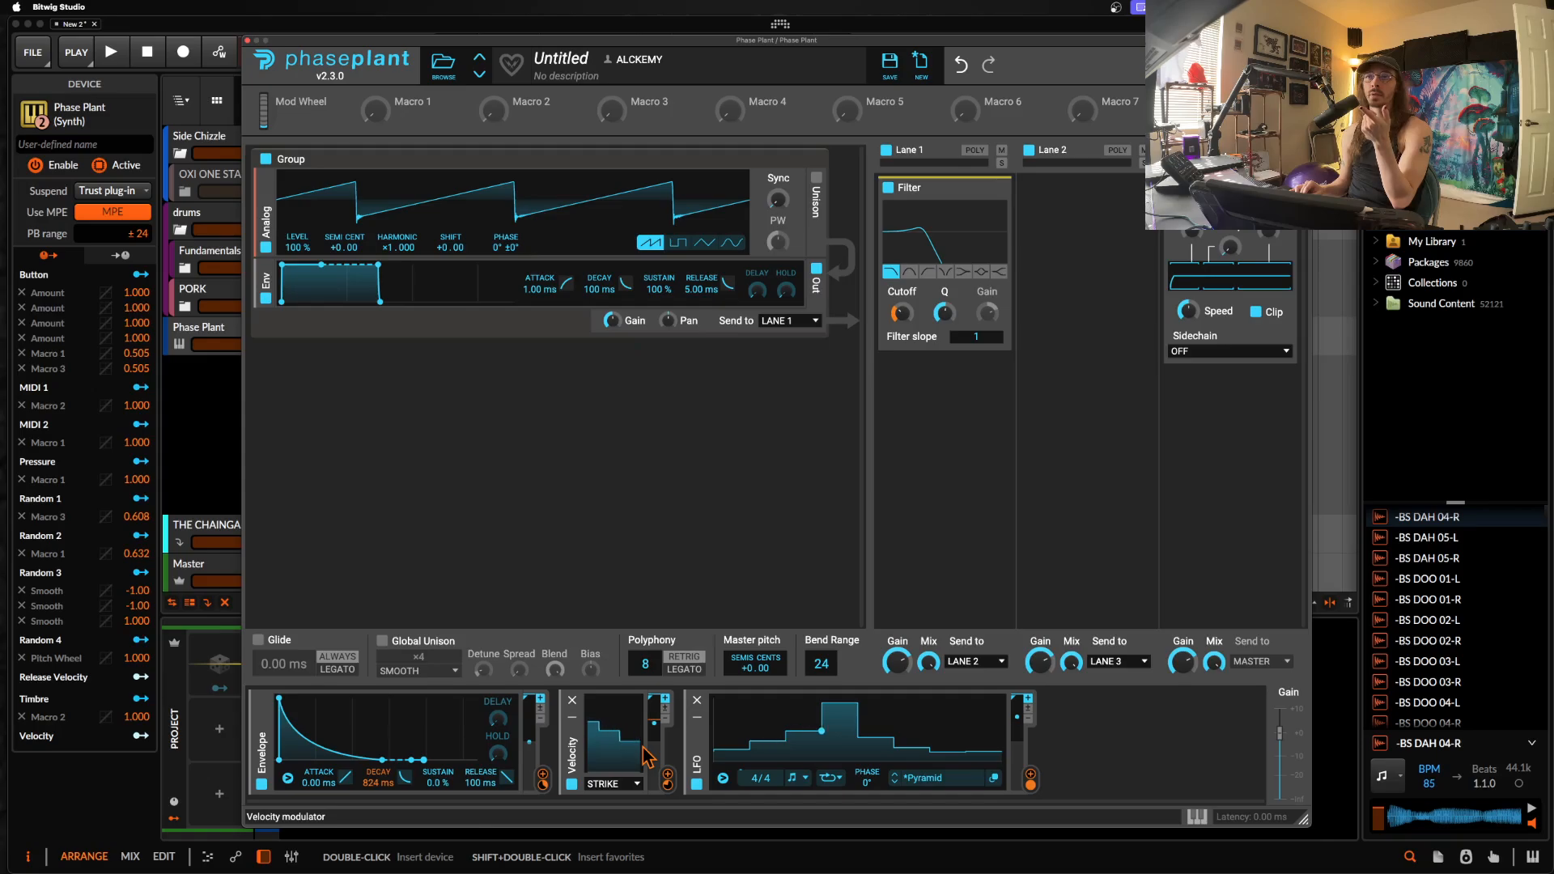
{"action": "left_click", "coordinate": [697, 784]}
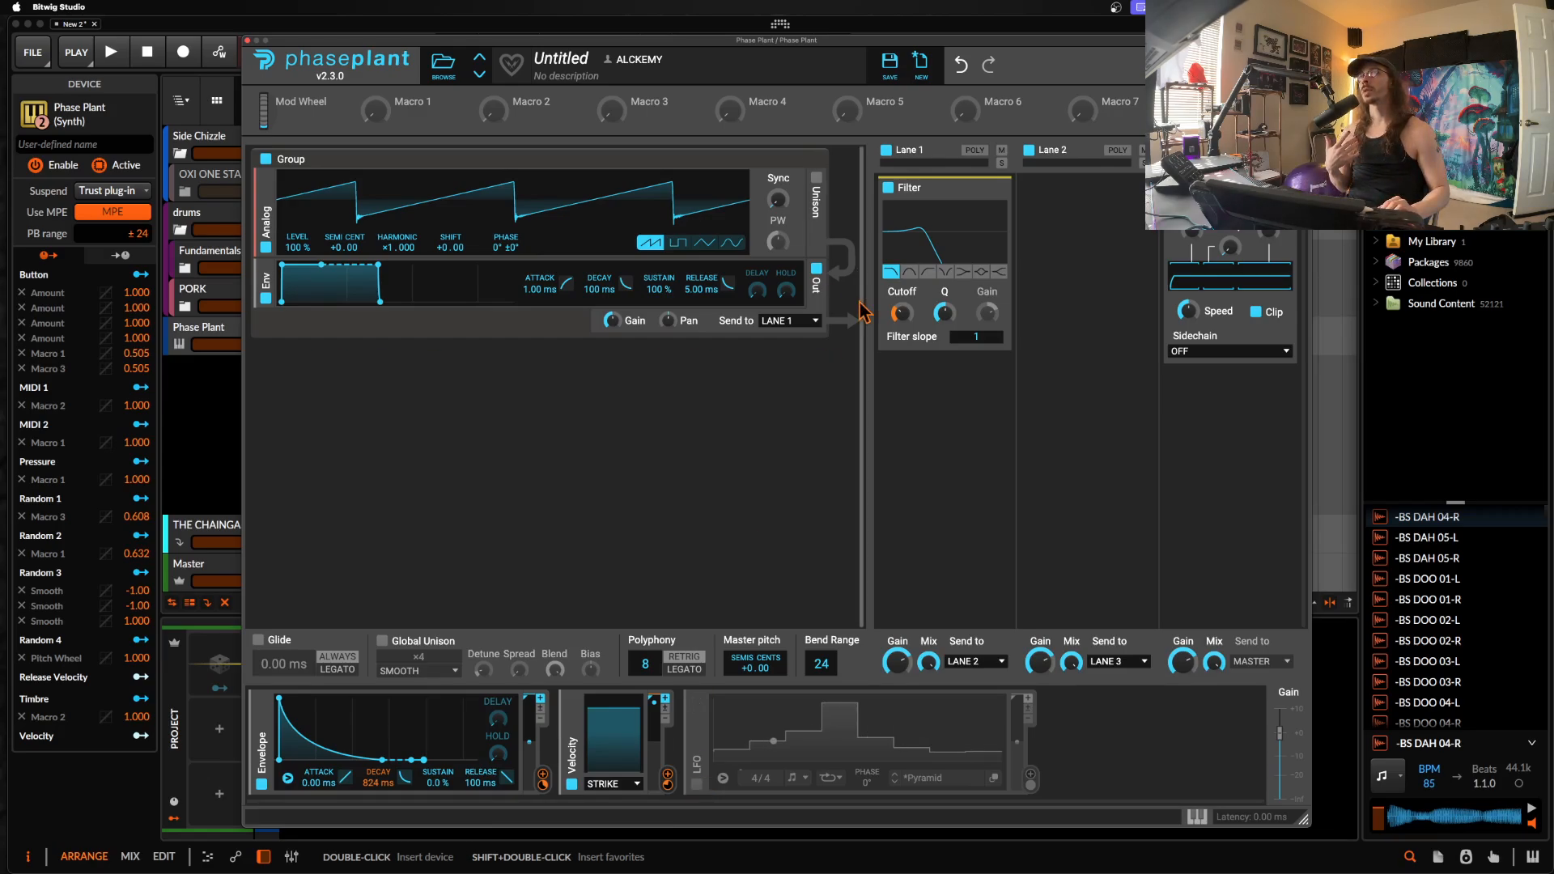
Step: Play the clip and examine the Velocity modulation on the envelope's decay
{"action": "key", "text": "space"}
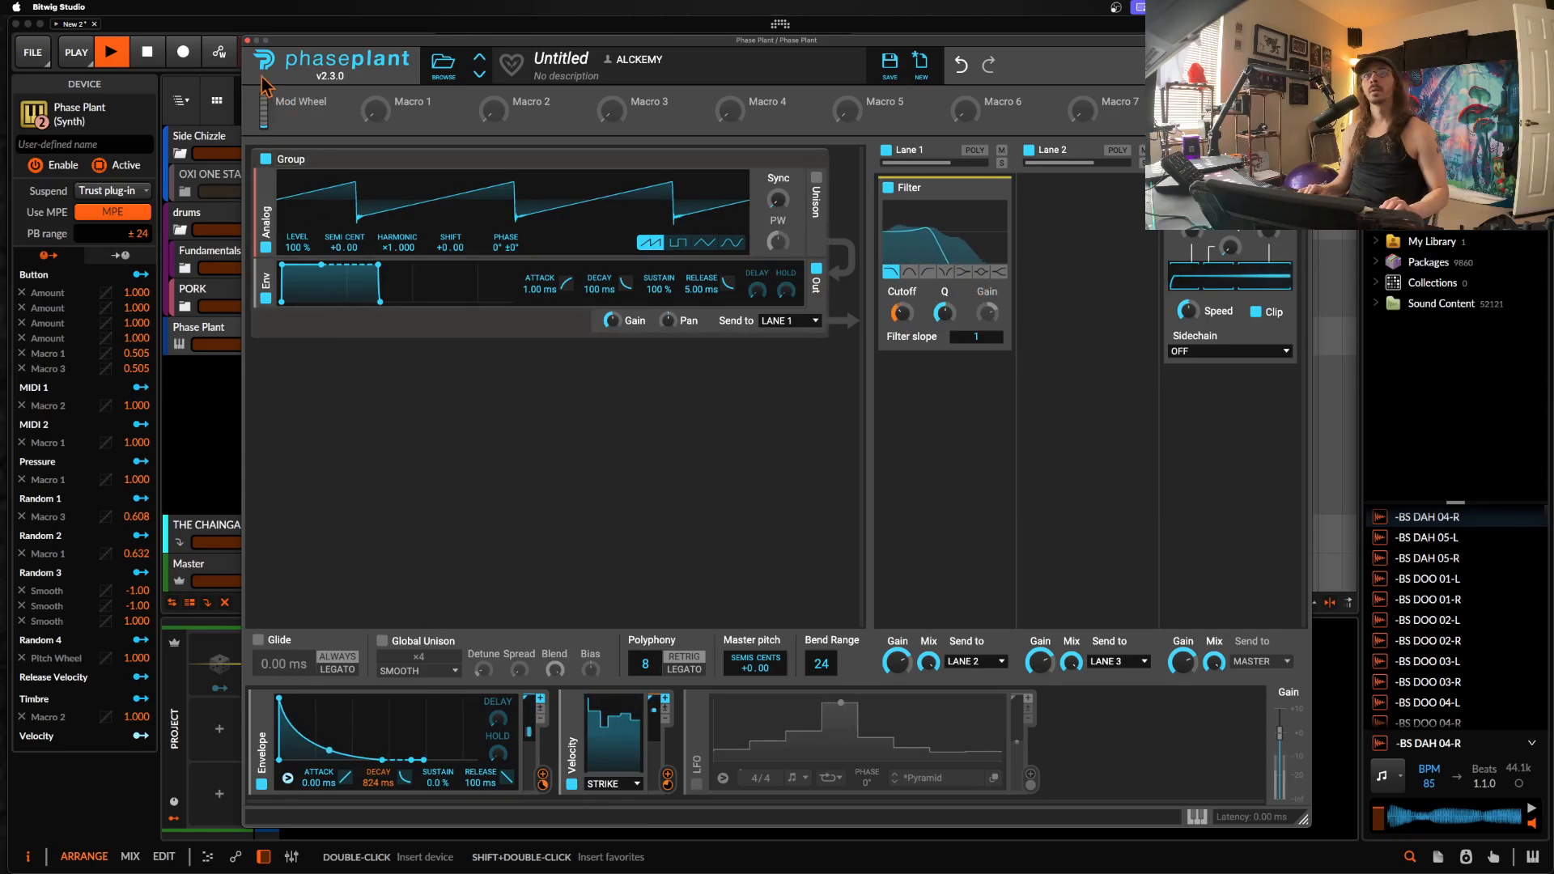
{"action": "left_click_drag", "start_coordinate": [668, 773], "coordinate": [378, 792]}
{"action": "mouse_move", "coordinate": [380, 796]}
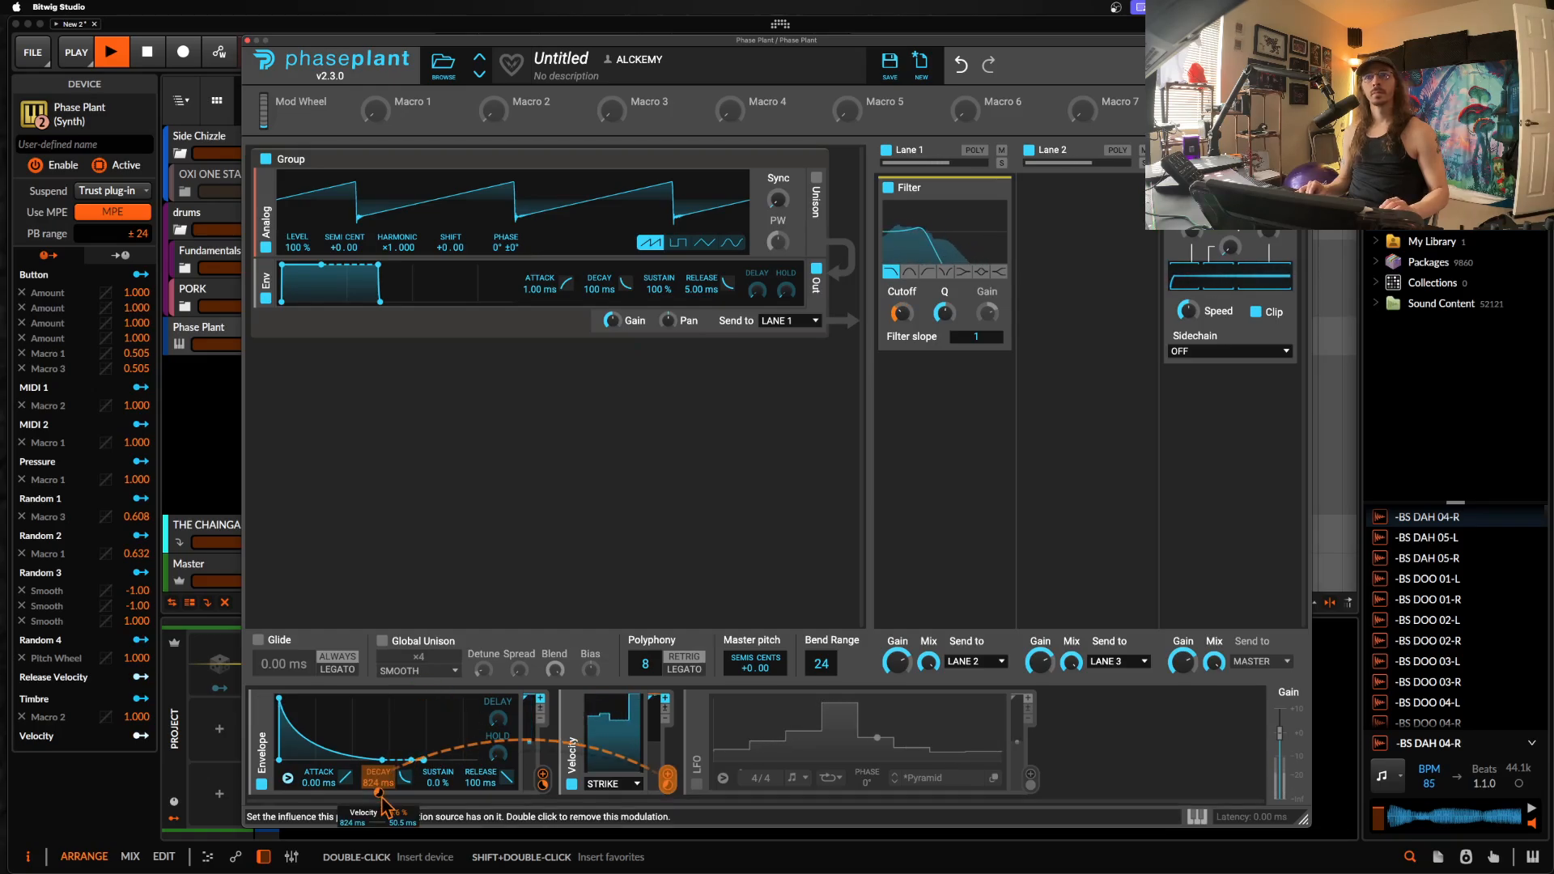
Step: Close the Phase Plant window, stop playback and reopen the Phase Plant #1 clip's notes
{"action": "left_click", "coordinate": [247, 40]}
{"action": "key", "text": "space"}
{"action": "double_click", "coordinate": [596, 340]}
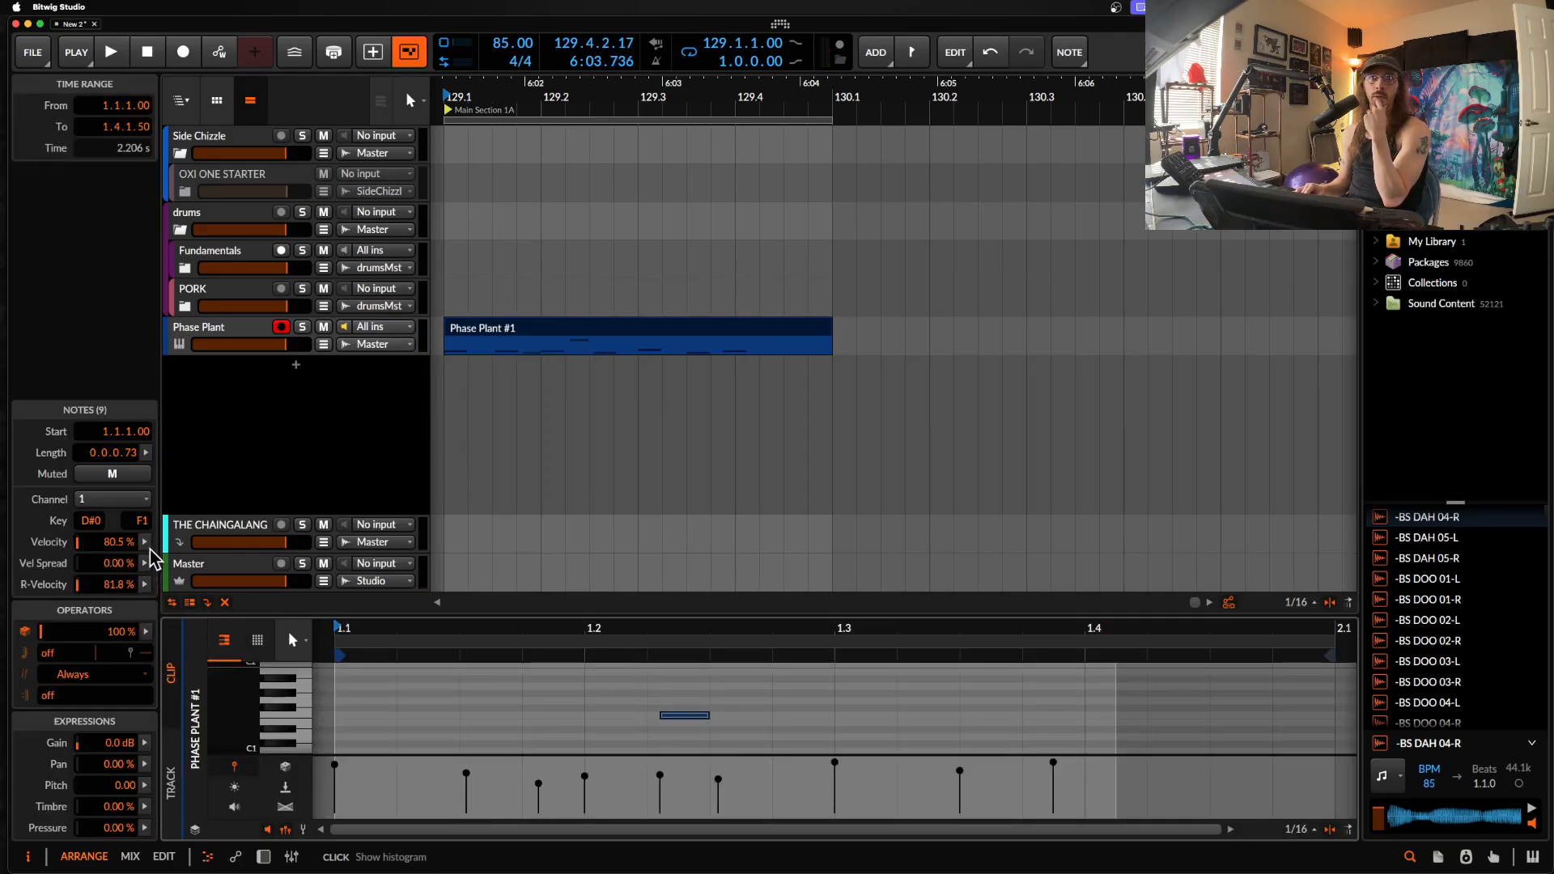
Step: Randomize the velocities of the selected notes with the velocity histogram's Chaos value, and play the clip
{"action": "left_click", "coordinate": [150, 549]}
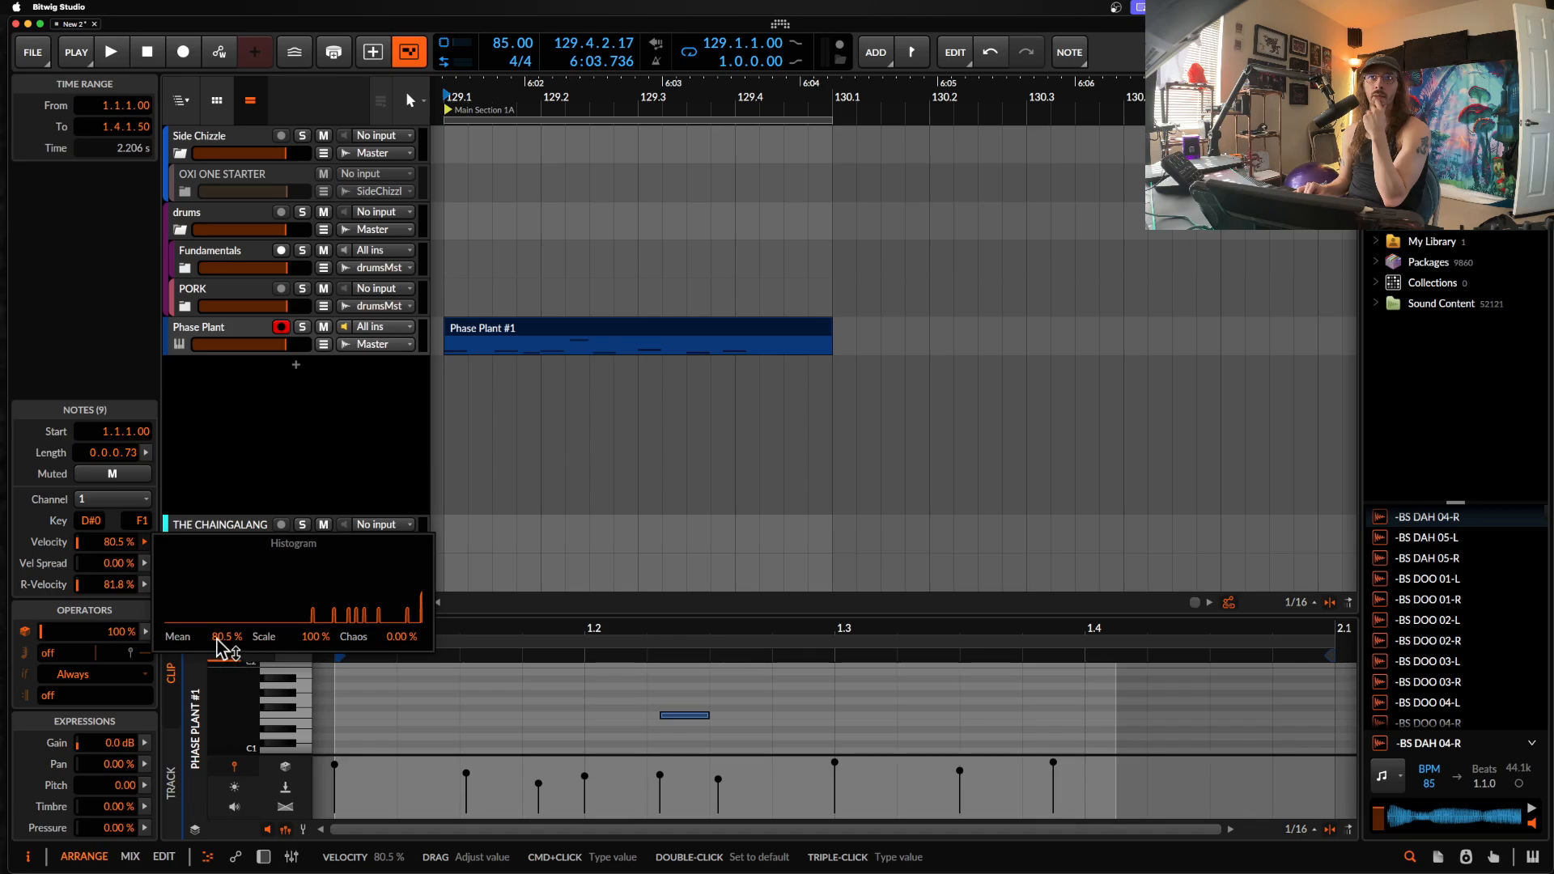
{"action": "left_click_drag", "start_coordinate": [401, 639], "coordinate": [401, 599]}
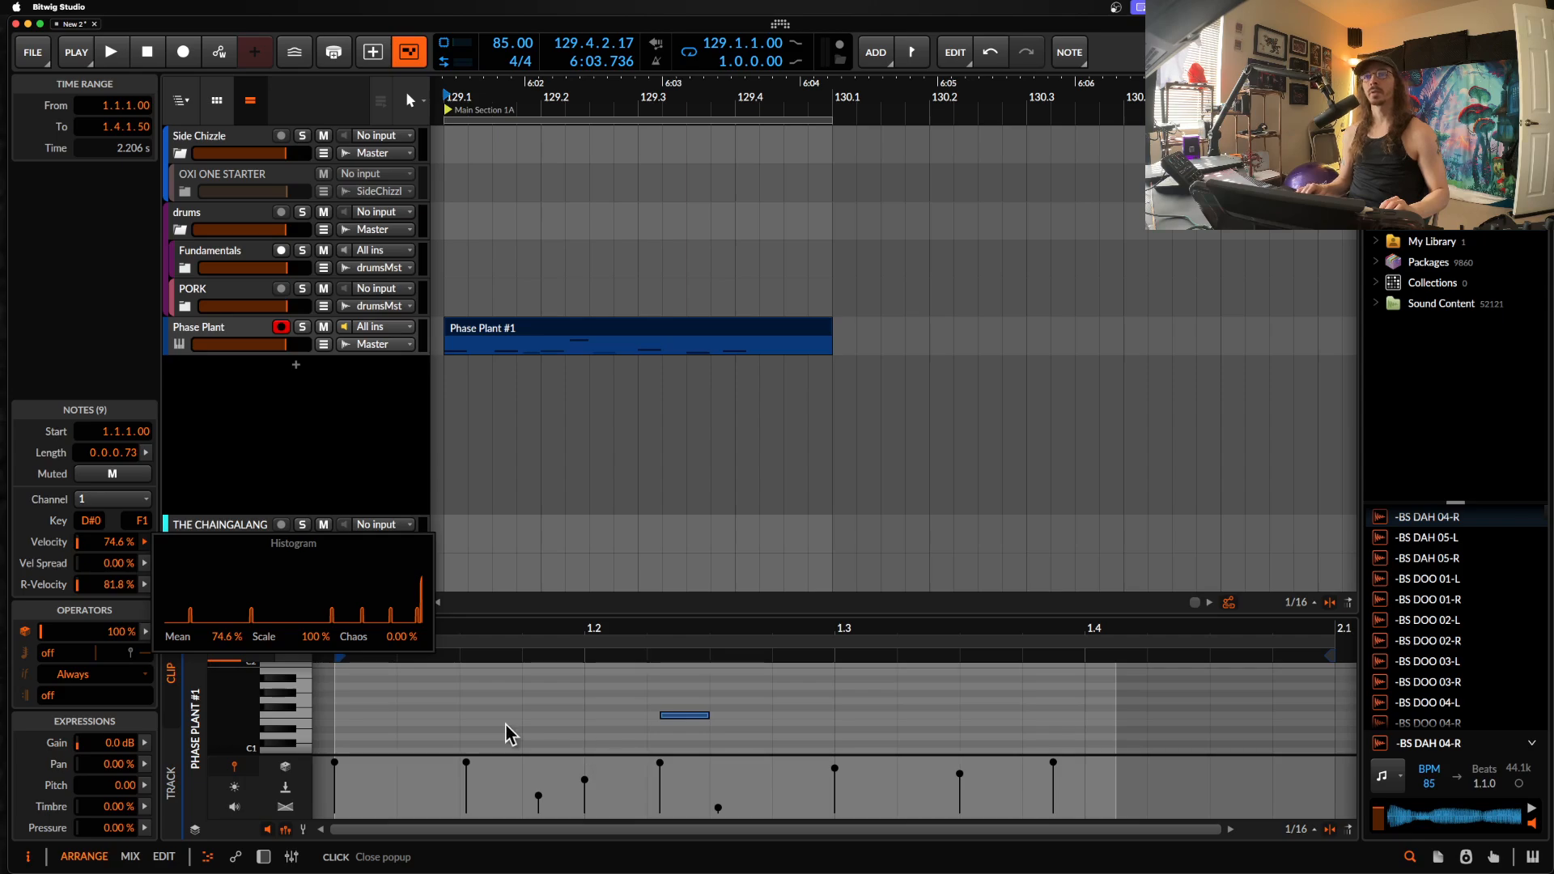
{"action": "key", "text": "space"}
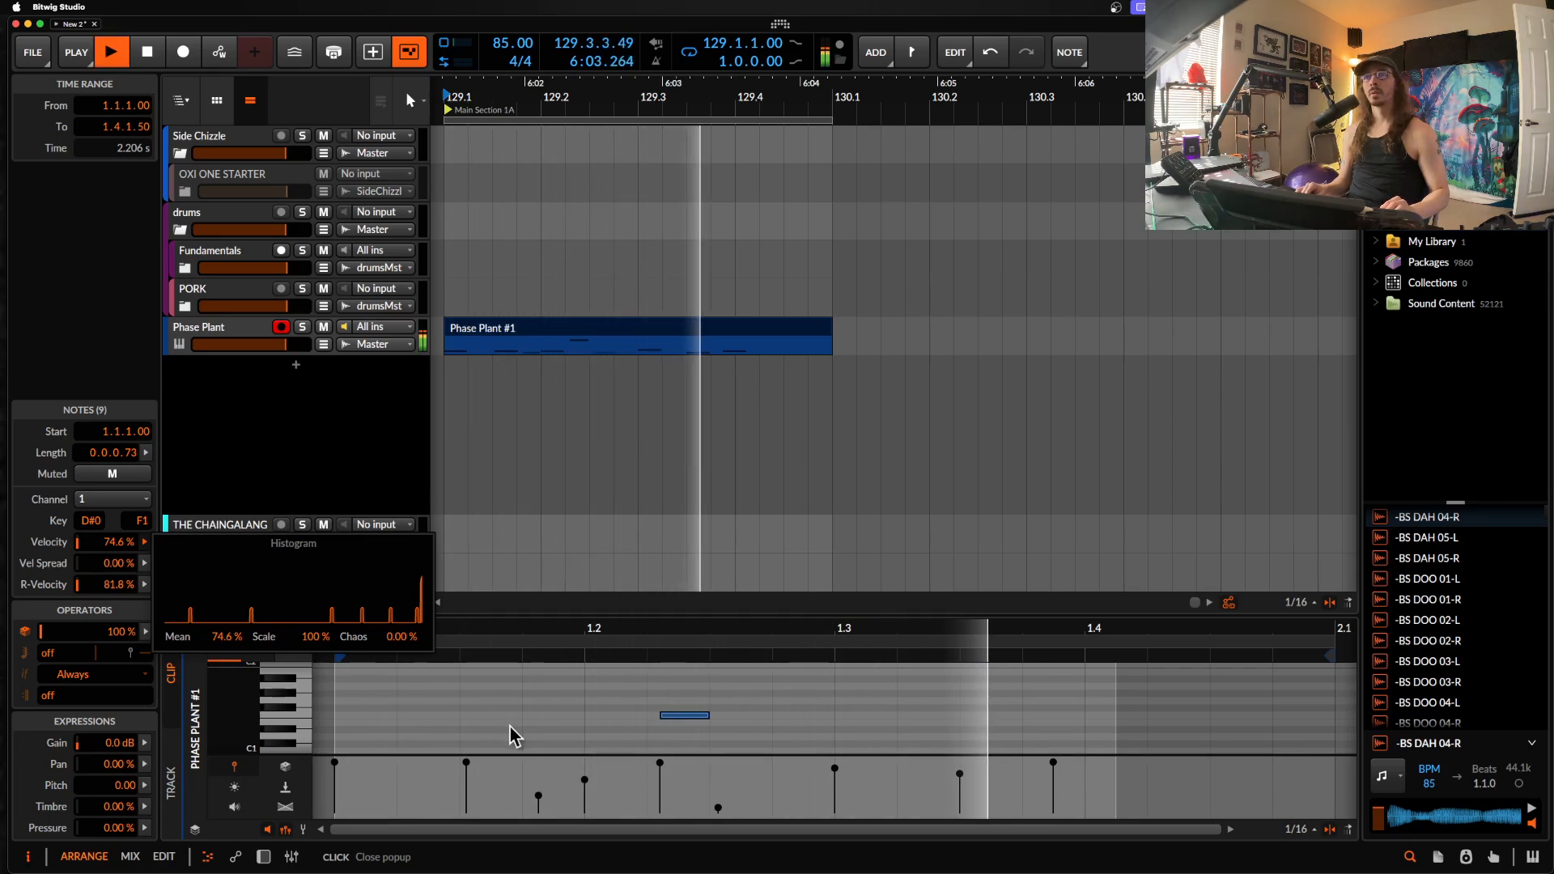
Step: Open the Phase Plant window from its track, collapse the Envelope modulator and stop playback
{"action": "left_click", "coordinate": [226, 343]}
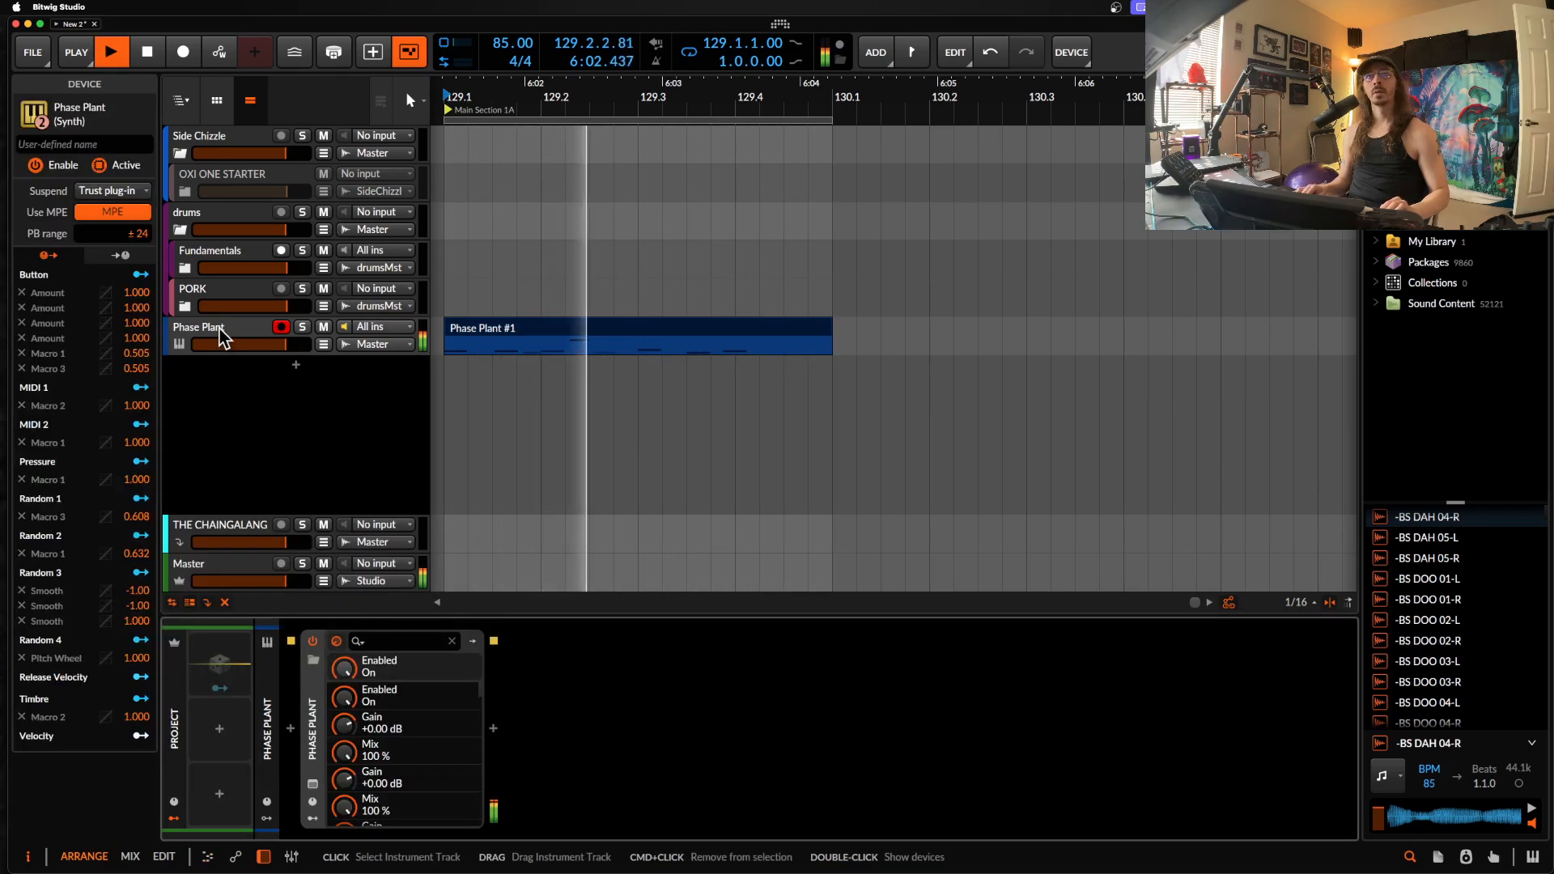
{"action": "left_click", "coordinate": [316, 797]}
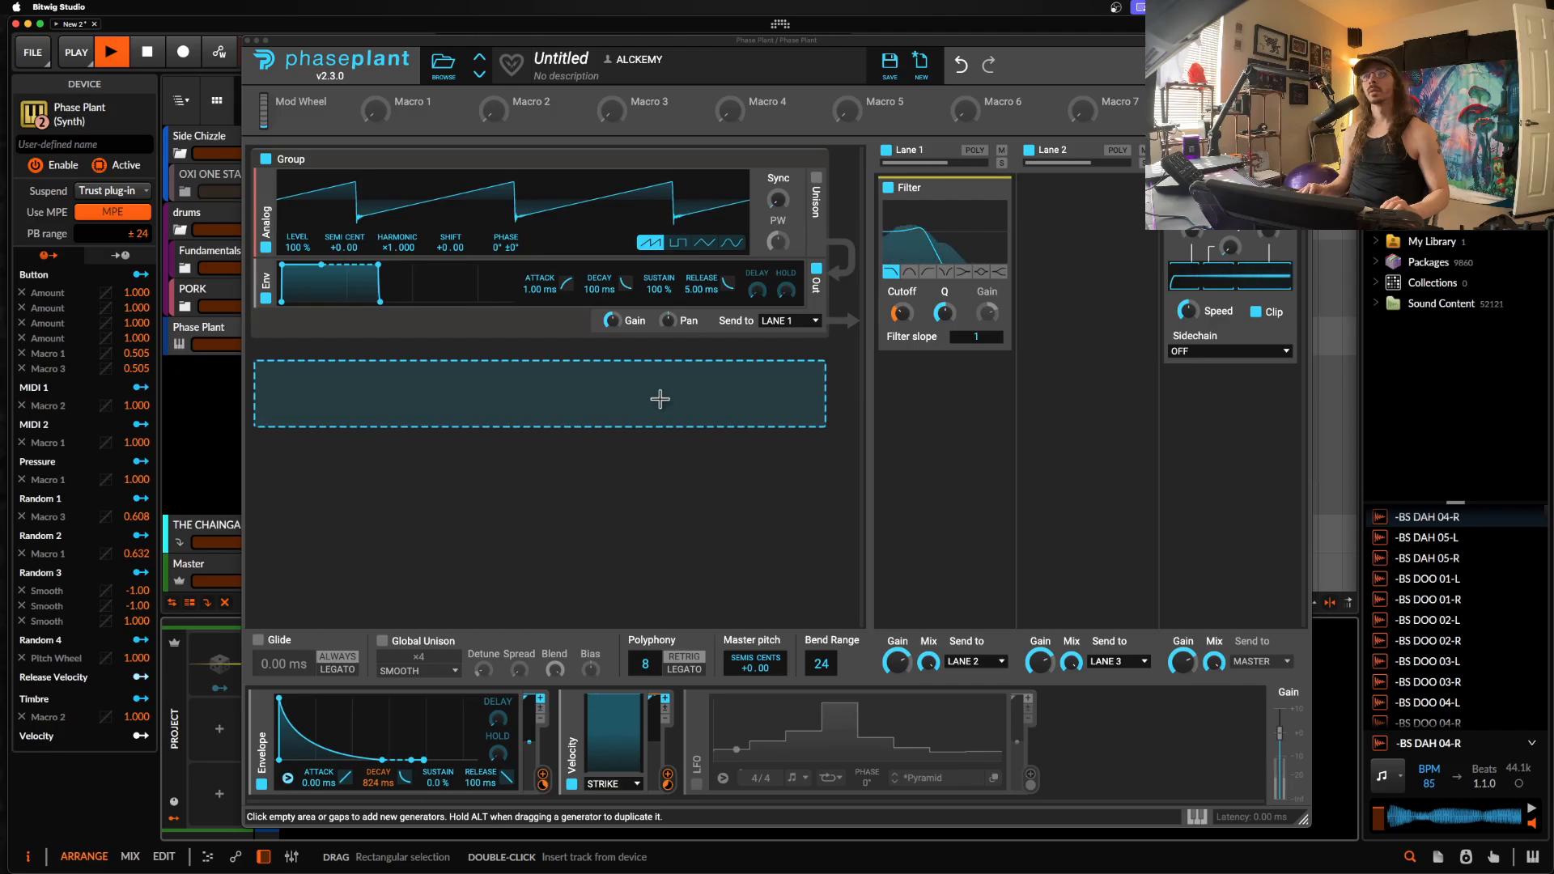
{"action": "left_click", "coordinate": [261, 717]}
{"action": "key", "text": "space"}
Step: Add a Random modulator after the LFO and set it to a free rate of 0.000 Hz
{"action": "left_click", "coordinate": [810, 745]}
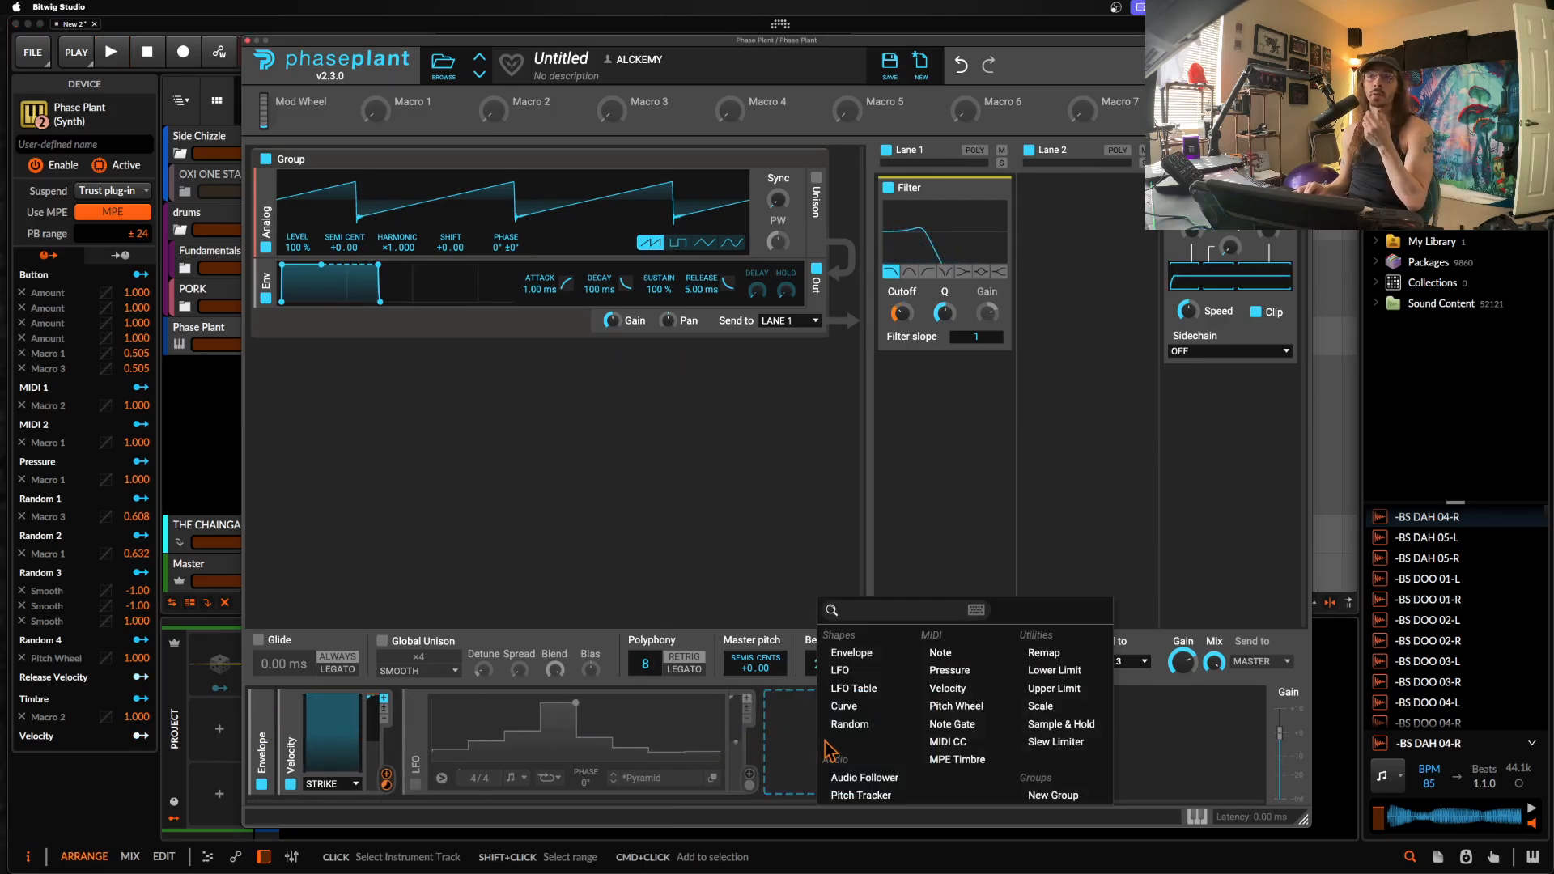
{"action": "left_click", "coordinate": [809, 732]}
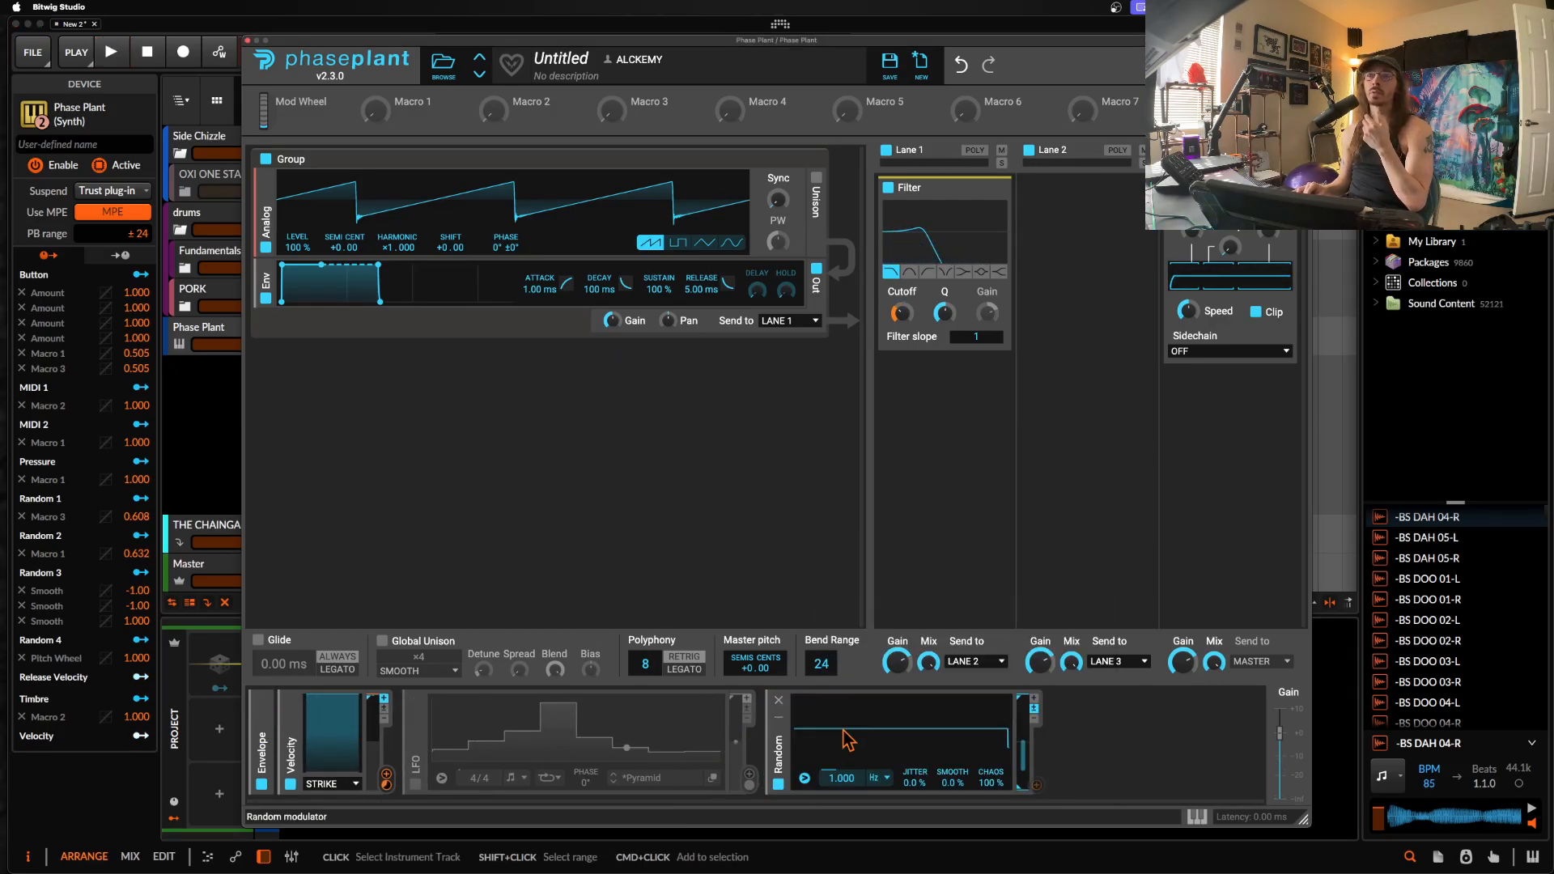
{"action": "left_click", "coordinate": [879, 778]}
{"action": "left_click", "coordinate": [896, 795]}
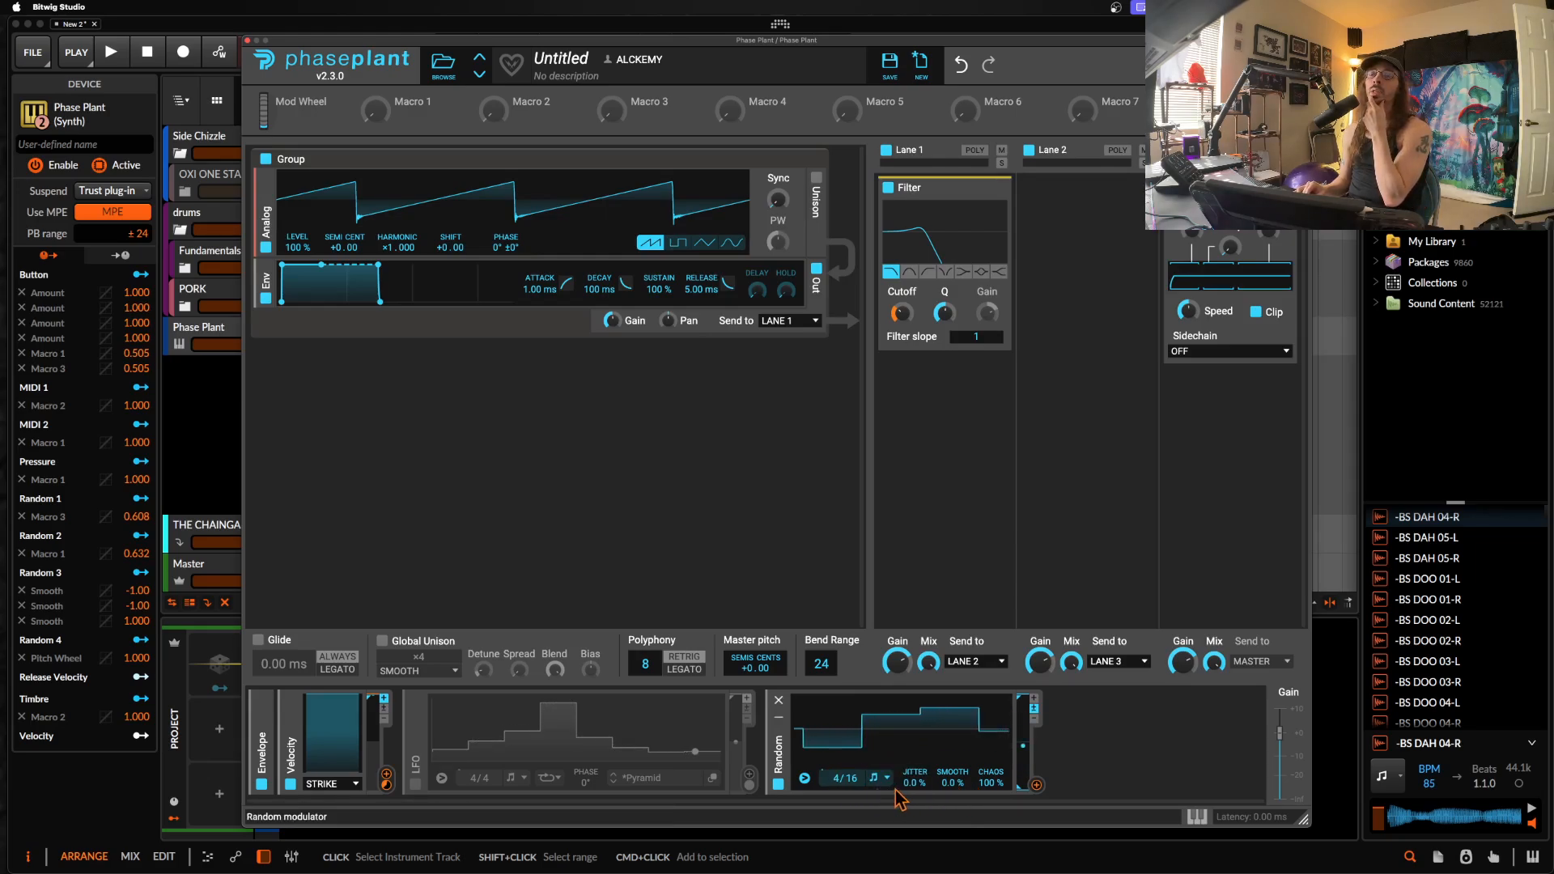
{"action": "left_click", "coordinate": [879, 778]}
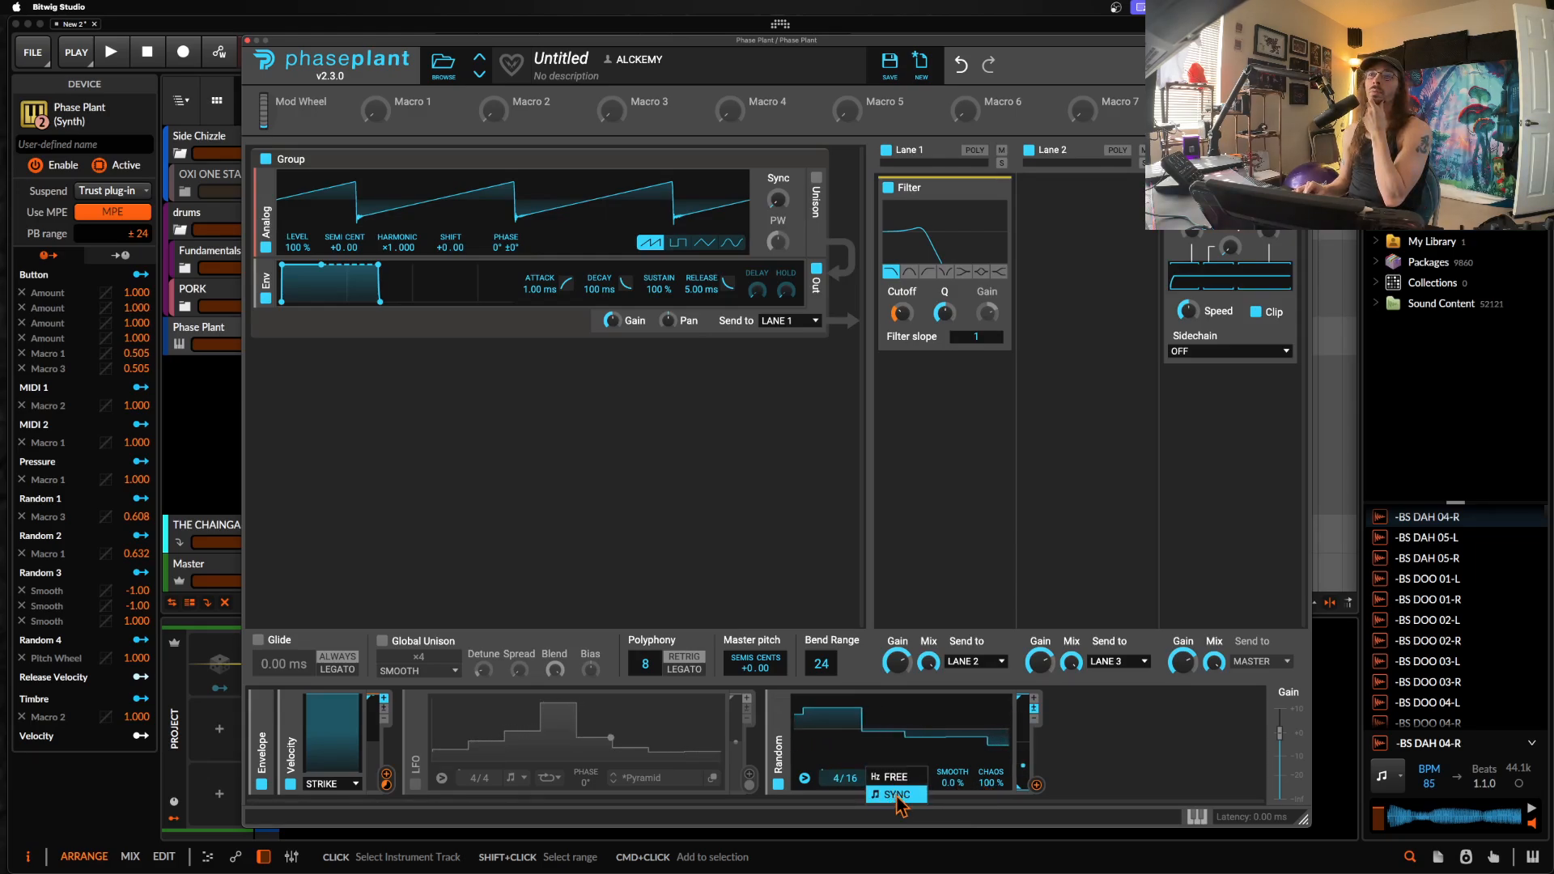
{"action": "left_click", "coordinate": [875, 779]}
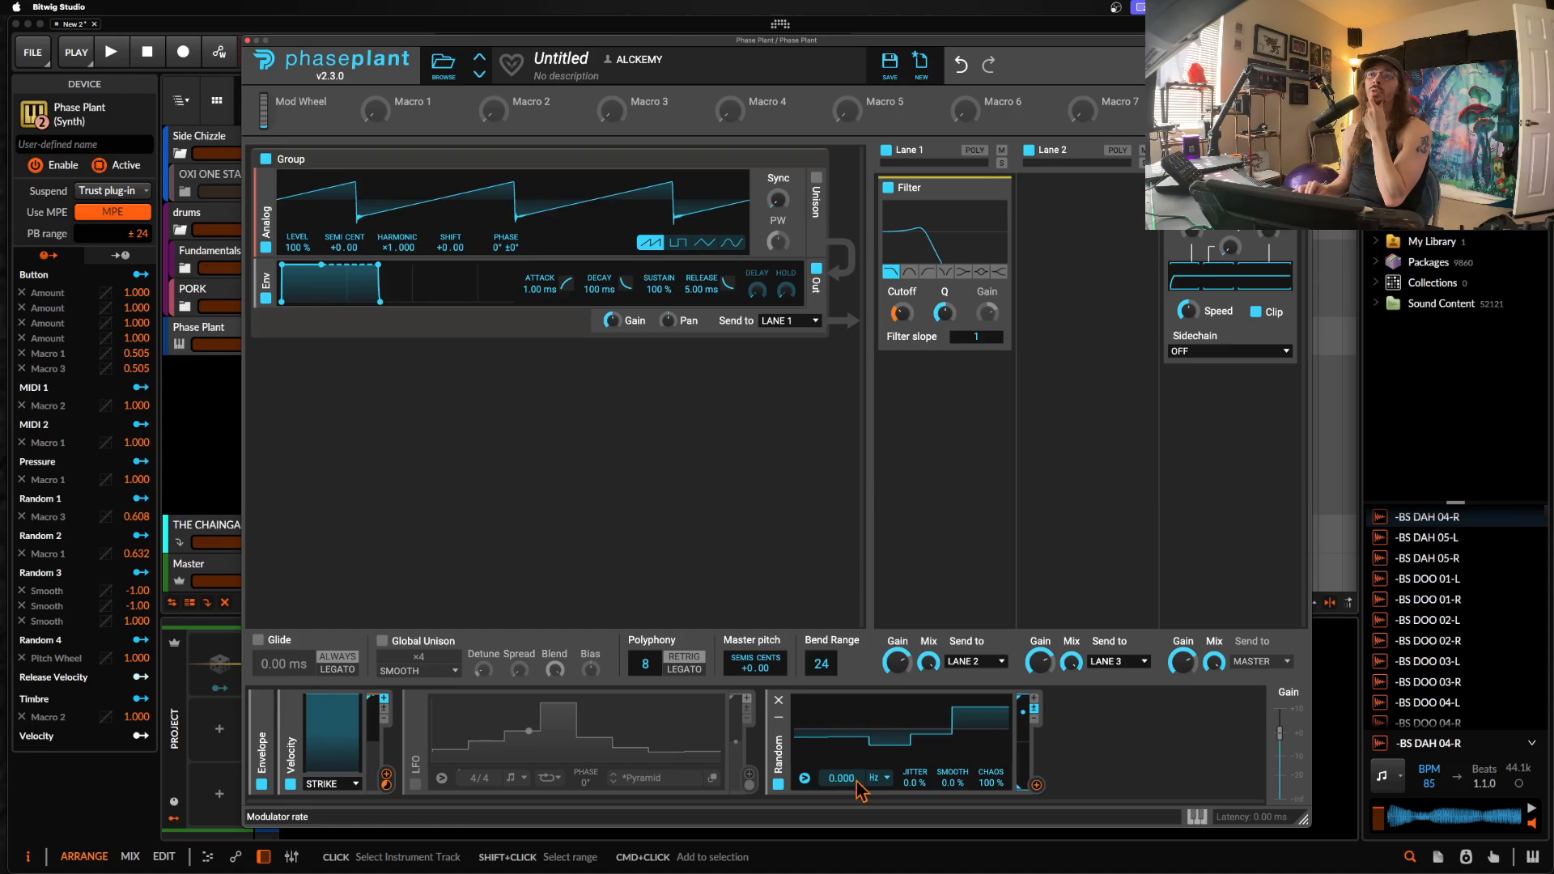
Step: Route the Random modulator to the Filter's Cutoff and play the clip
{"action": "left_click_drag", "start_coordinate": [1035, 784], "coordinate": [901, 332]}
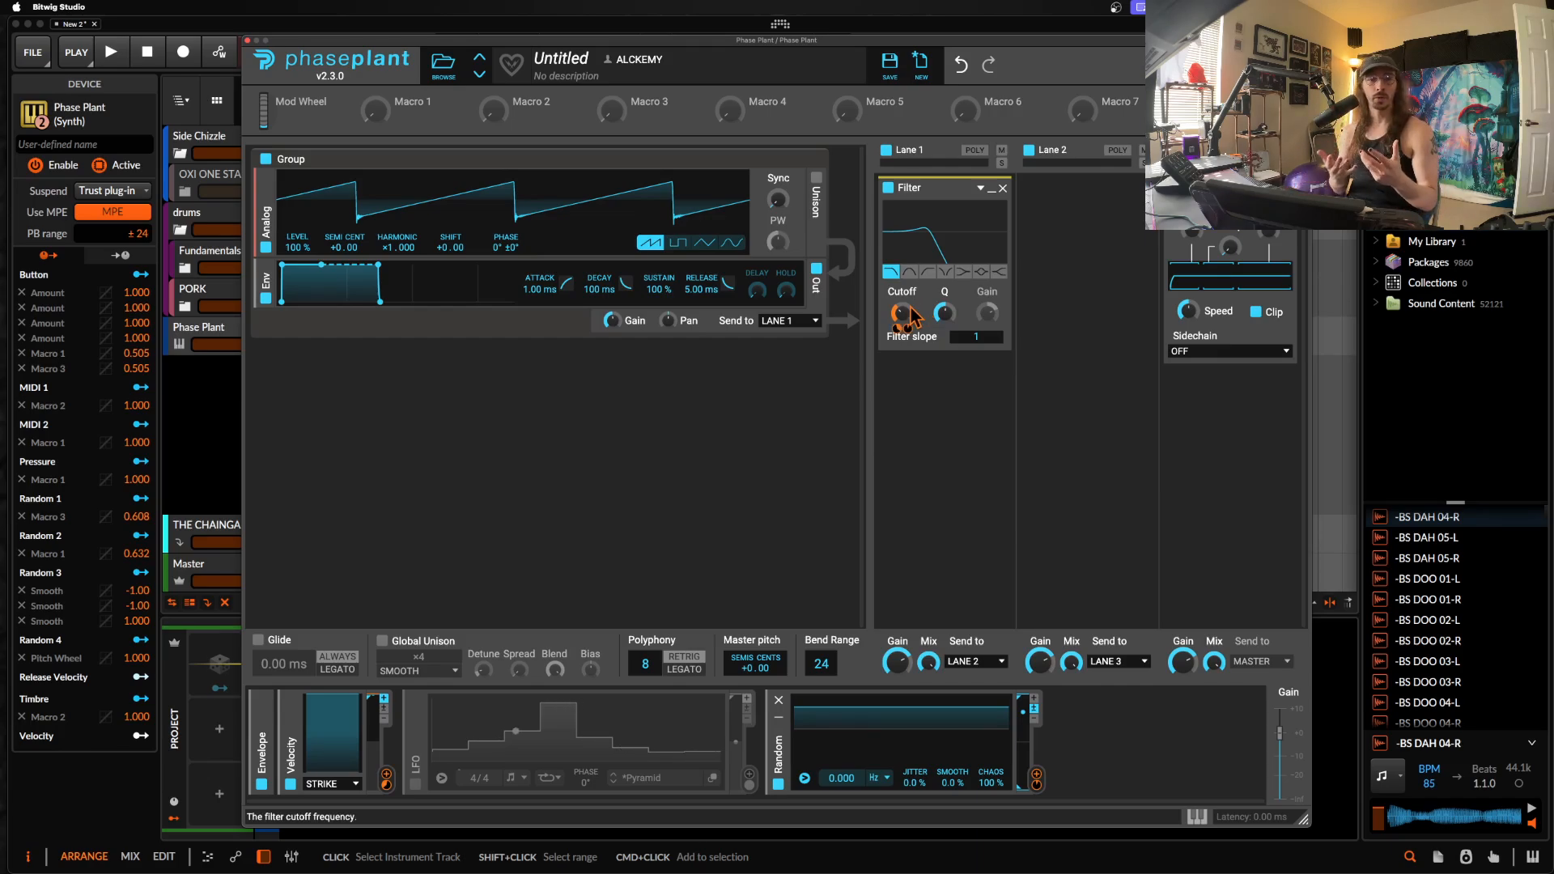
{"action": "key", "text": "space"}
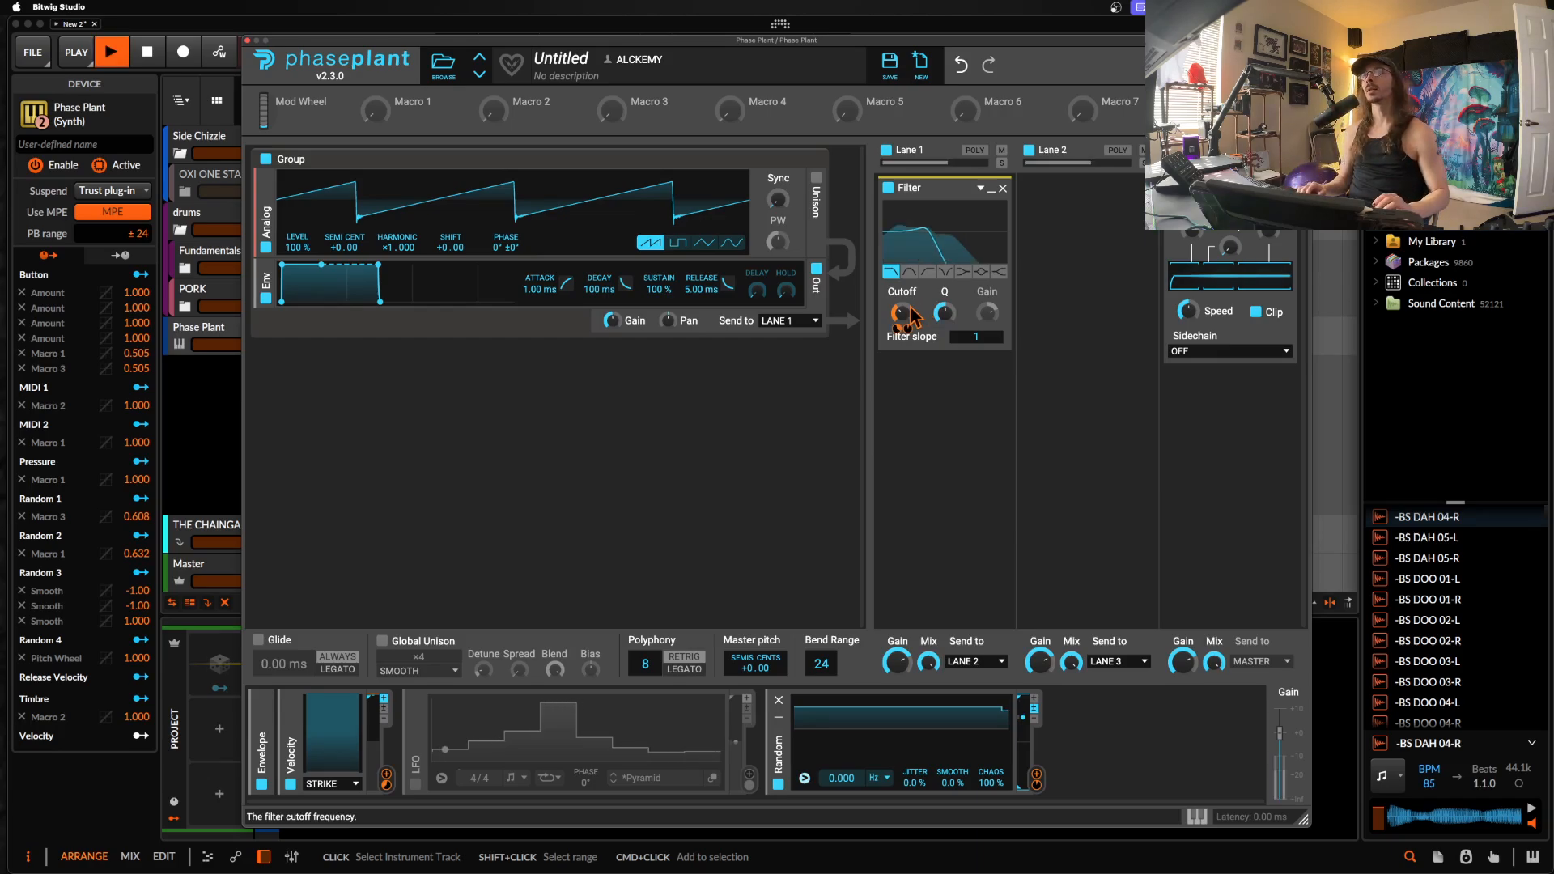
Step: Collapse the Filter in Lane 1 and add a Shaper Table below it, also collapsed
{"action": "left_click", "coordinate": [991, 189]}
{"action": "left_click", "coordinate": [943, 206]}
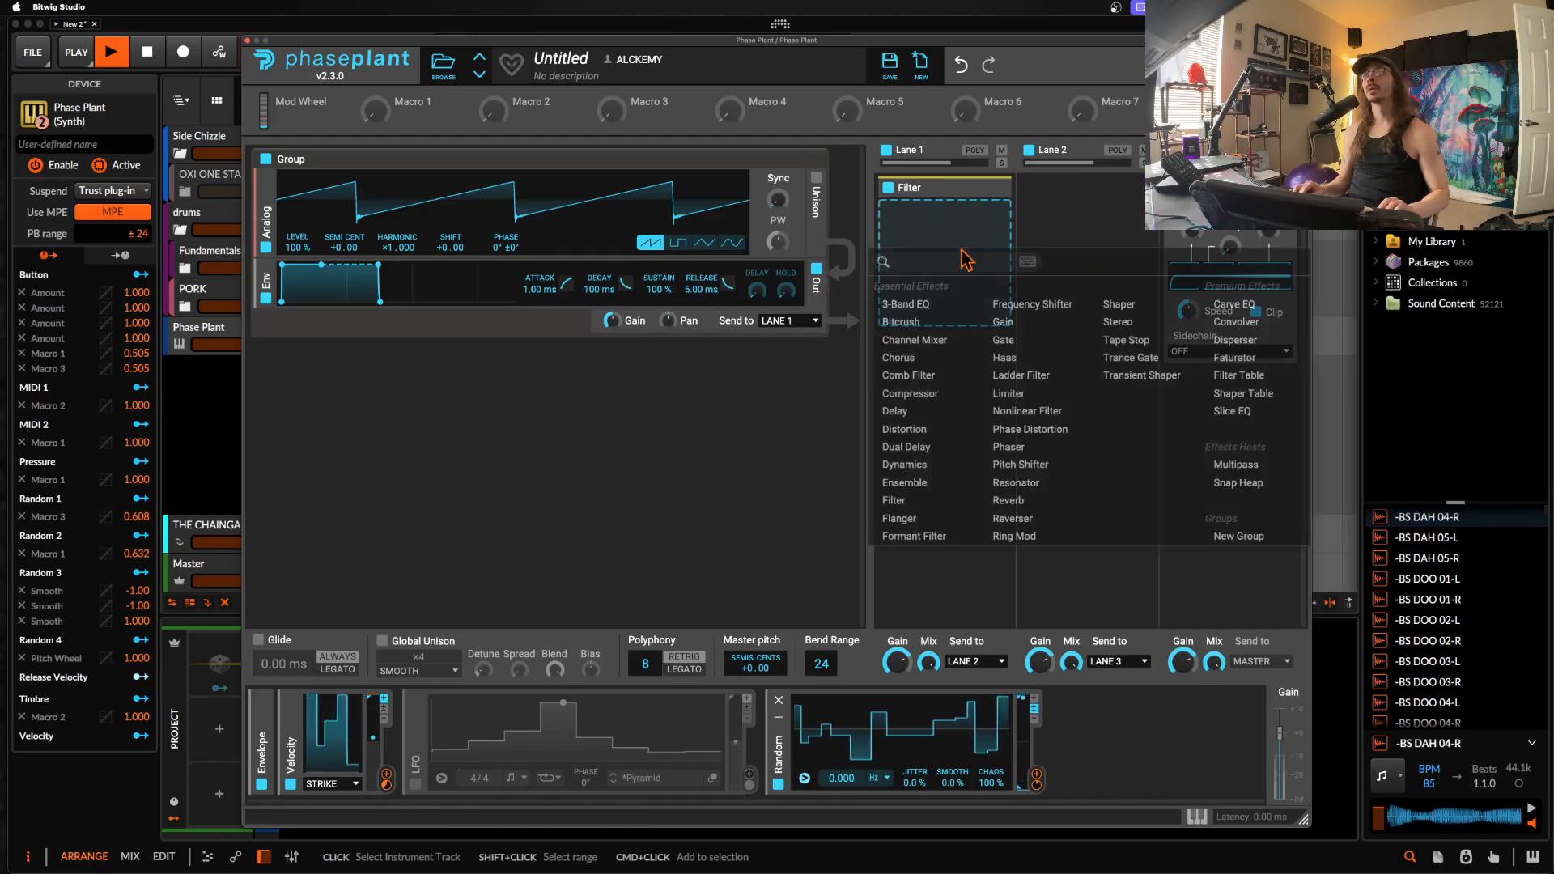
{"action": "left_click", "coordinate": [1241, 392]}
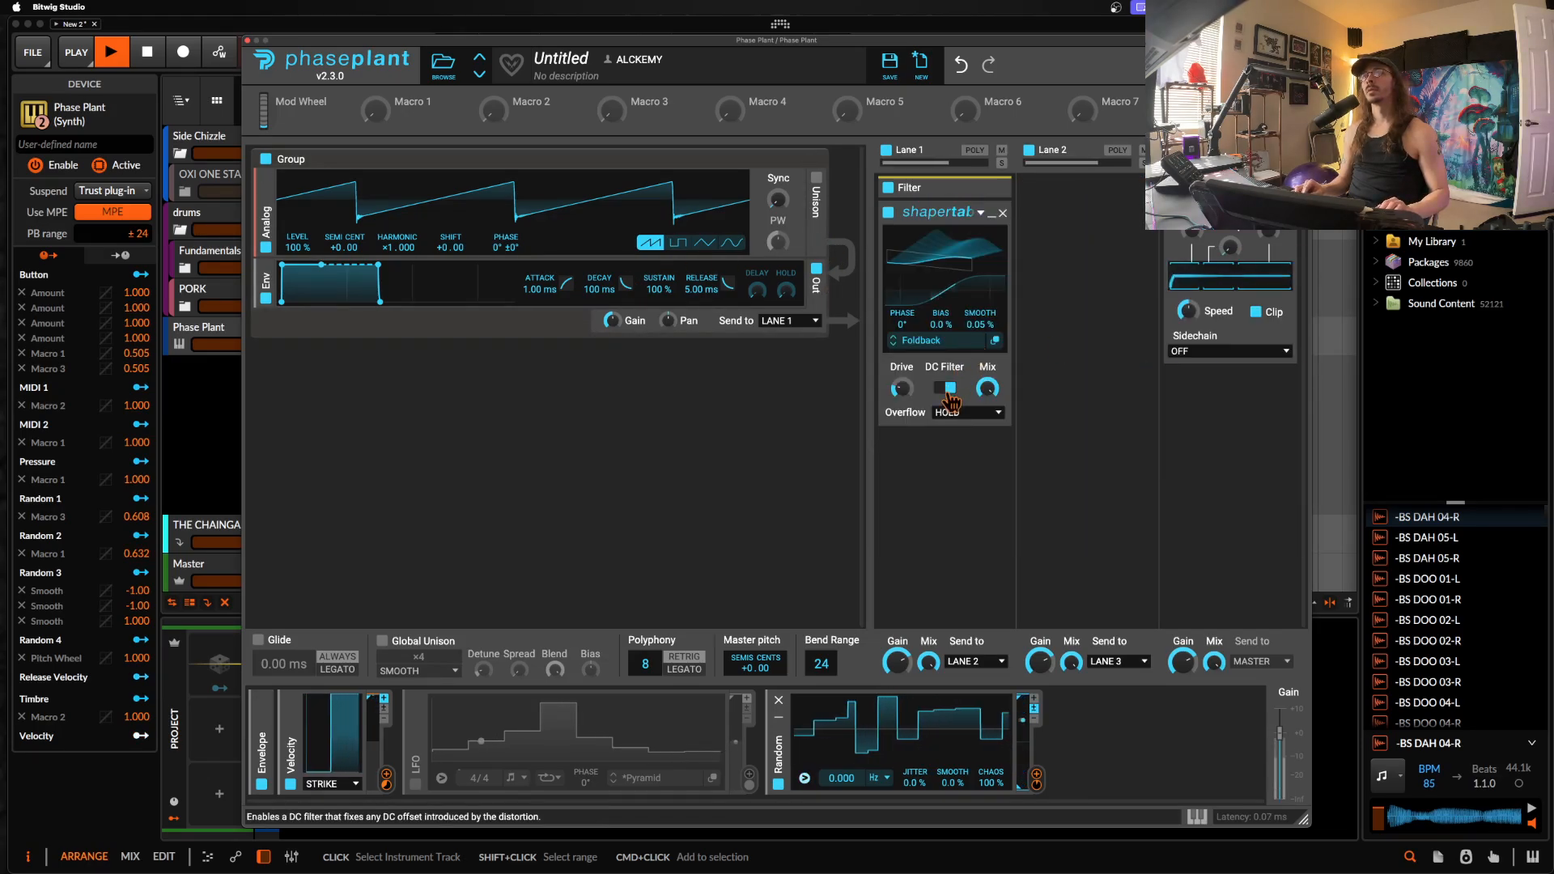
{"action": "left_click", "coordinate": [992, 214]}
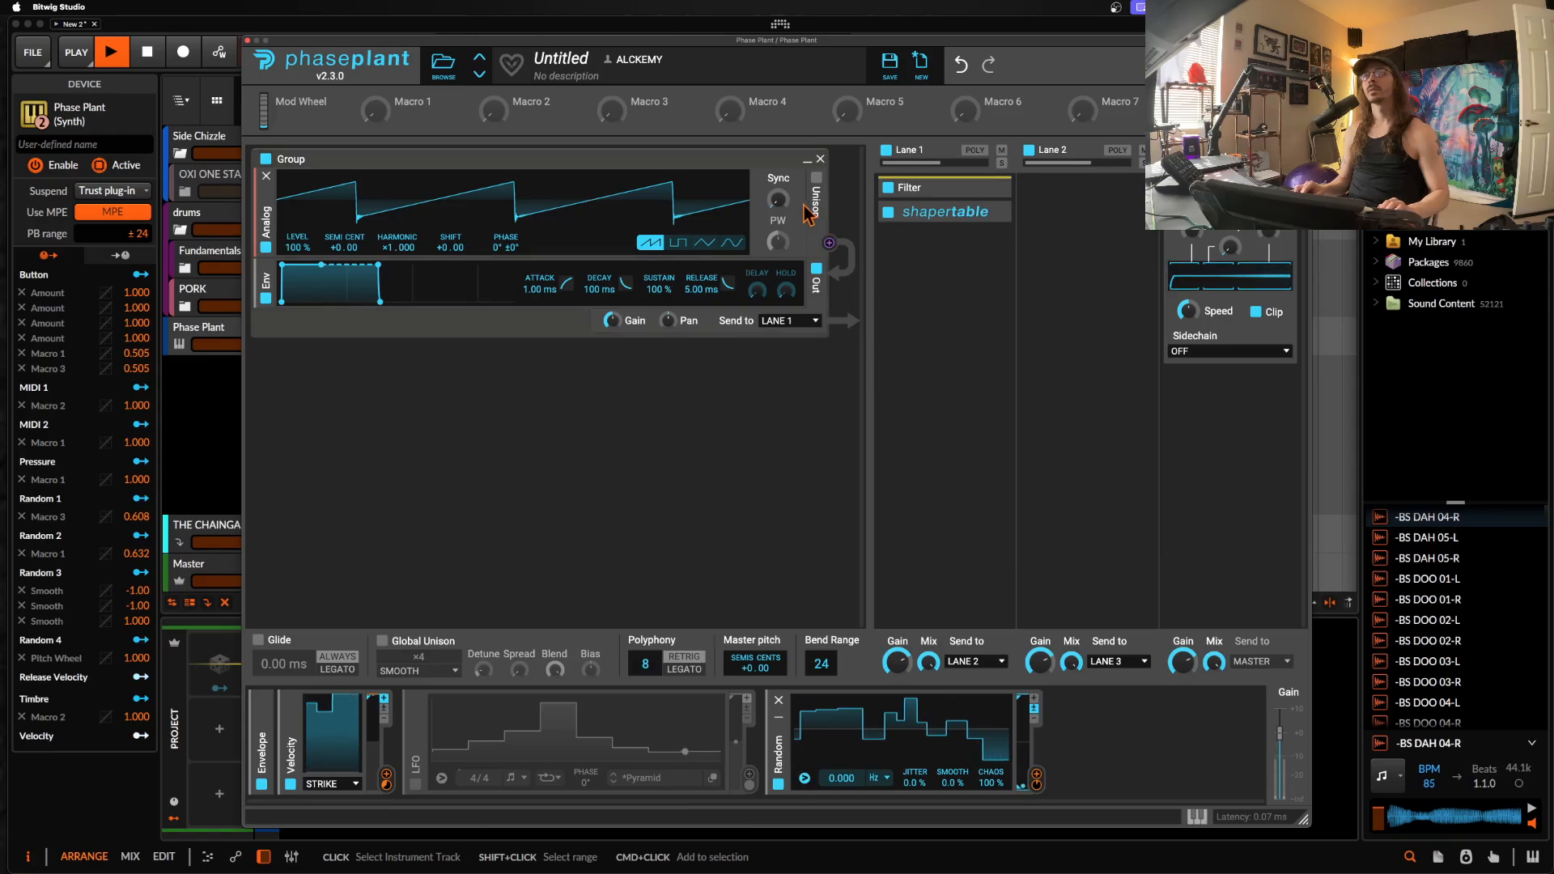
Step: Enable Unison on the Analog oscillator, stop playback, and try routing the Velocity modulator to Detune
{"action": "left_click", "coordinate": [816, 178]}
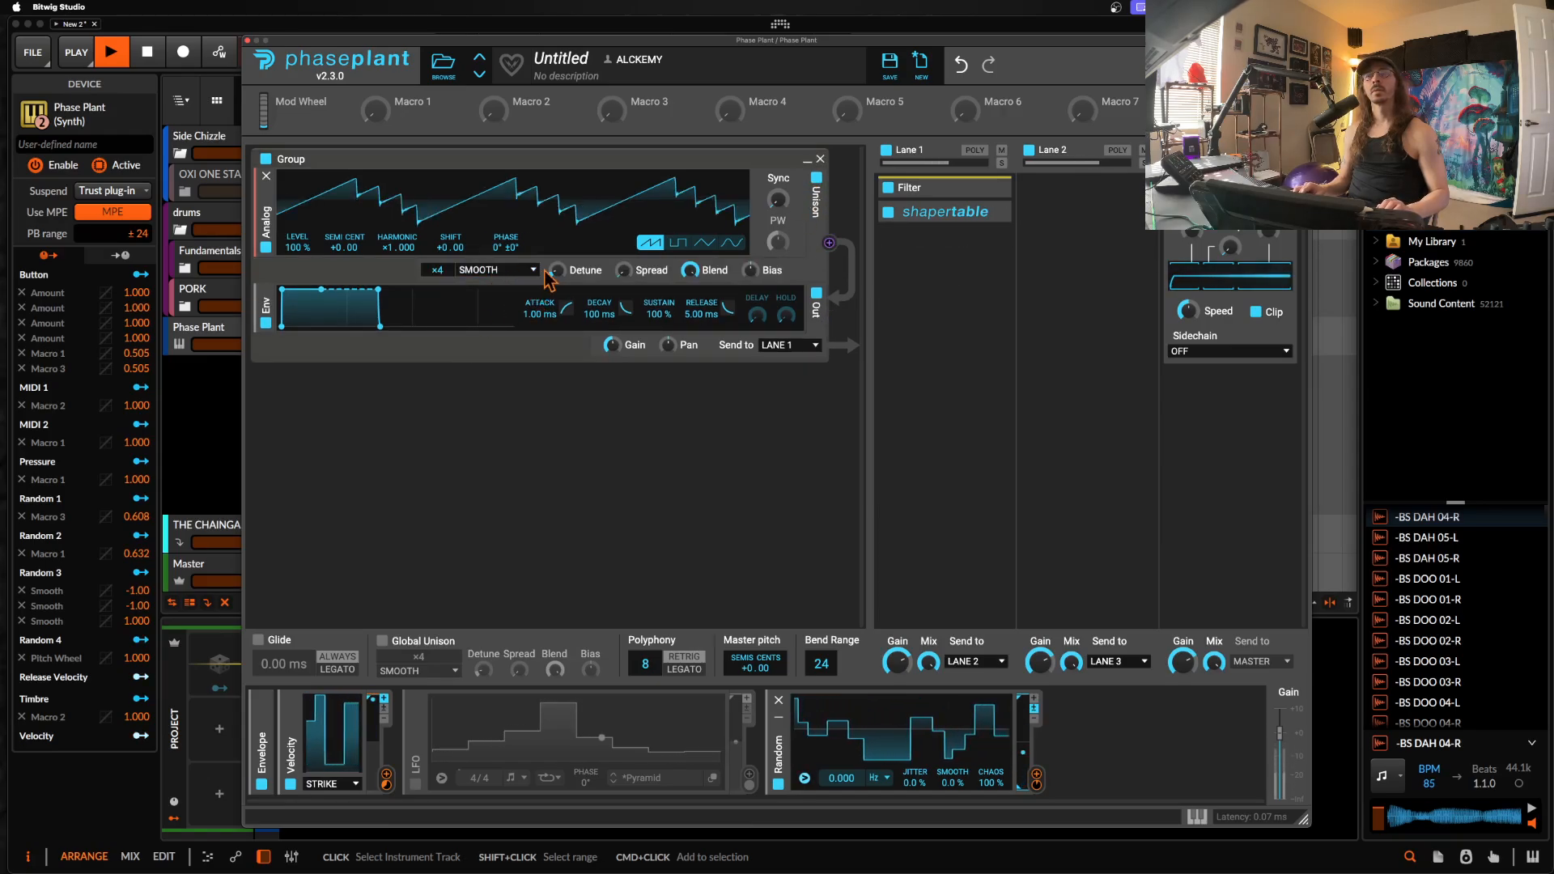
{"action": "key", "text": "space"}
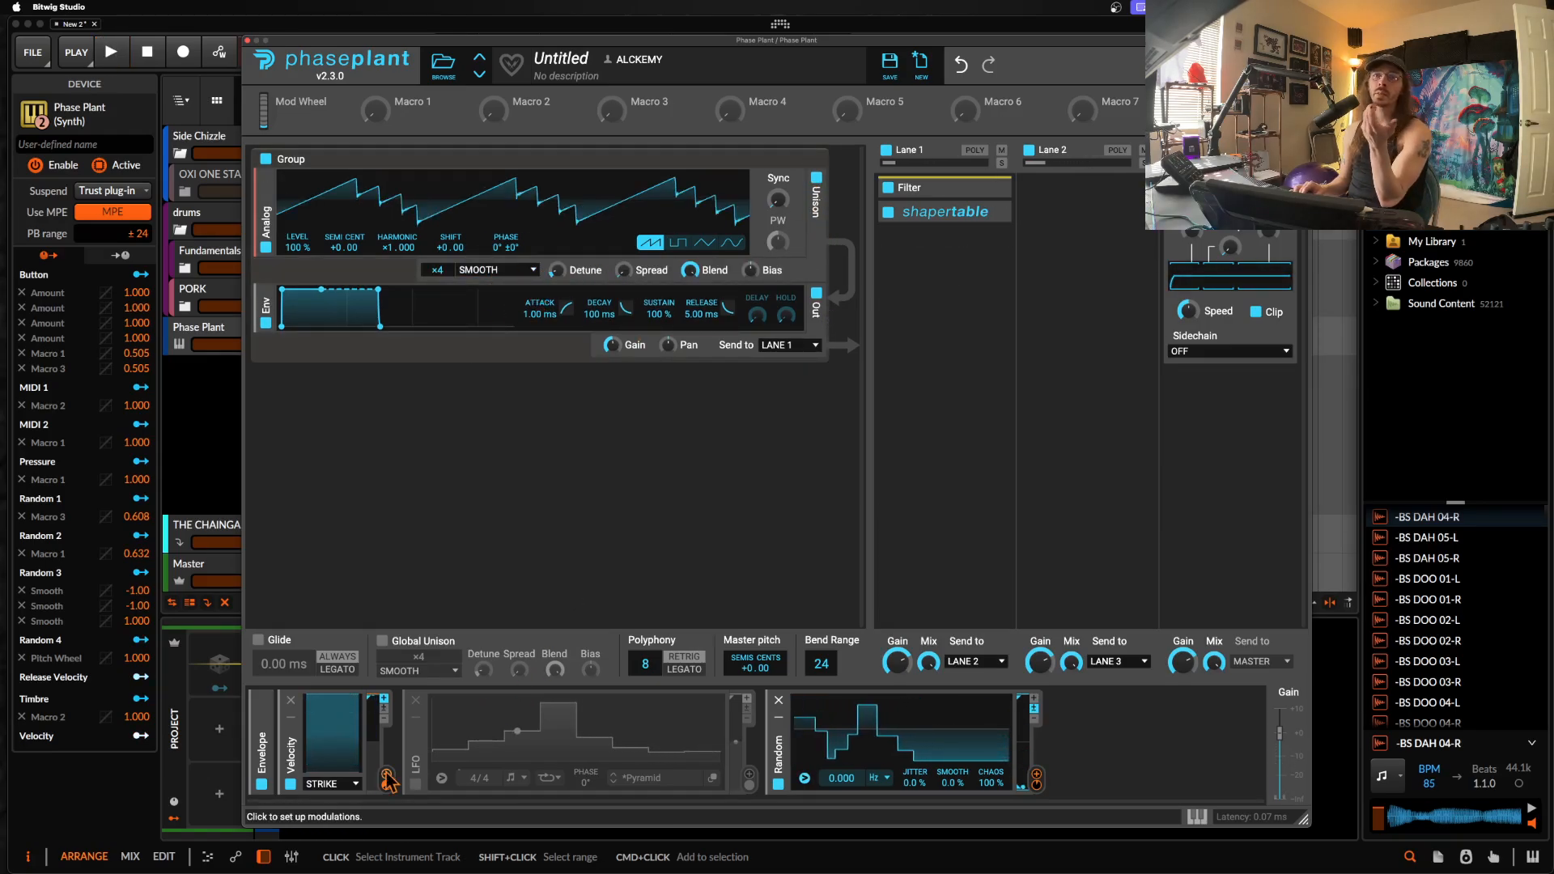
{"action": "left_click_drag", "start_coordinate": [387, 781], "coordinate": [566, 281]}
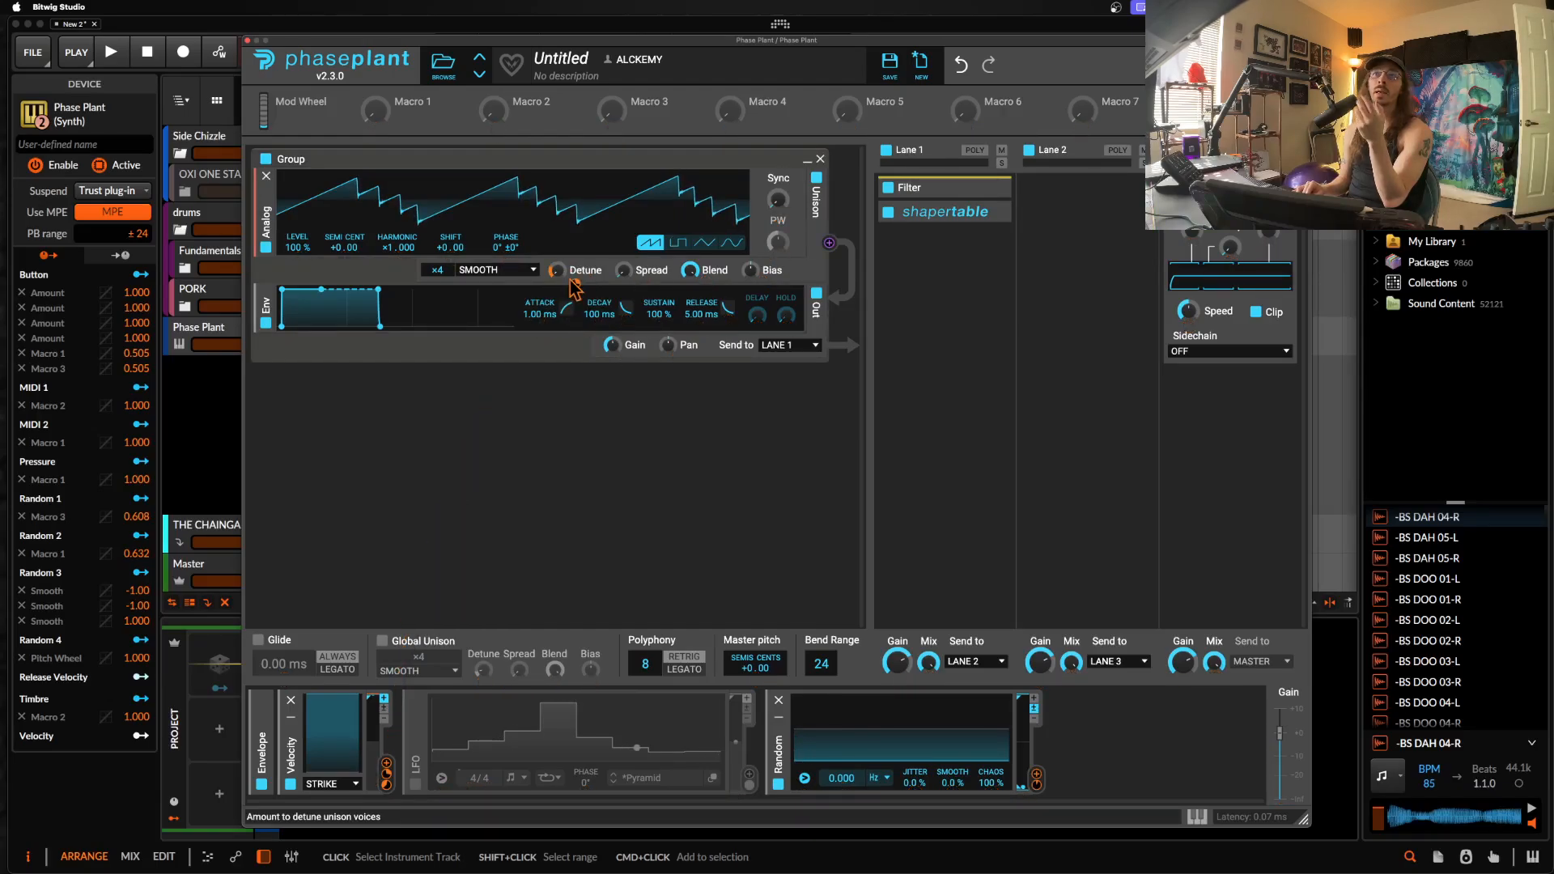
Step: Add a Note modulator after Velocity and route it to the unison Detune
{"action": "left_click", "coordinate": [400, 737]}
{"action": "left_click", "coordinate": [540, 653]}
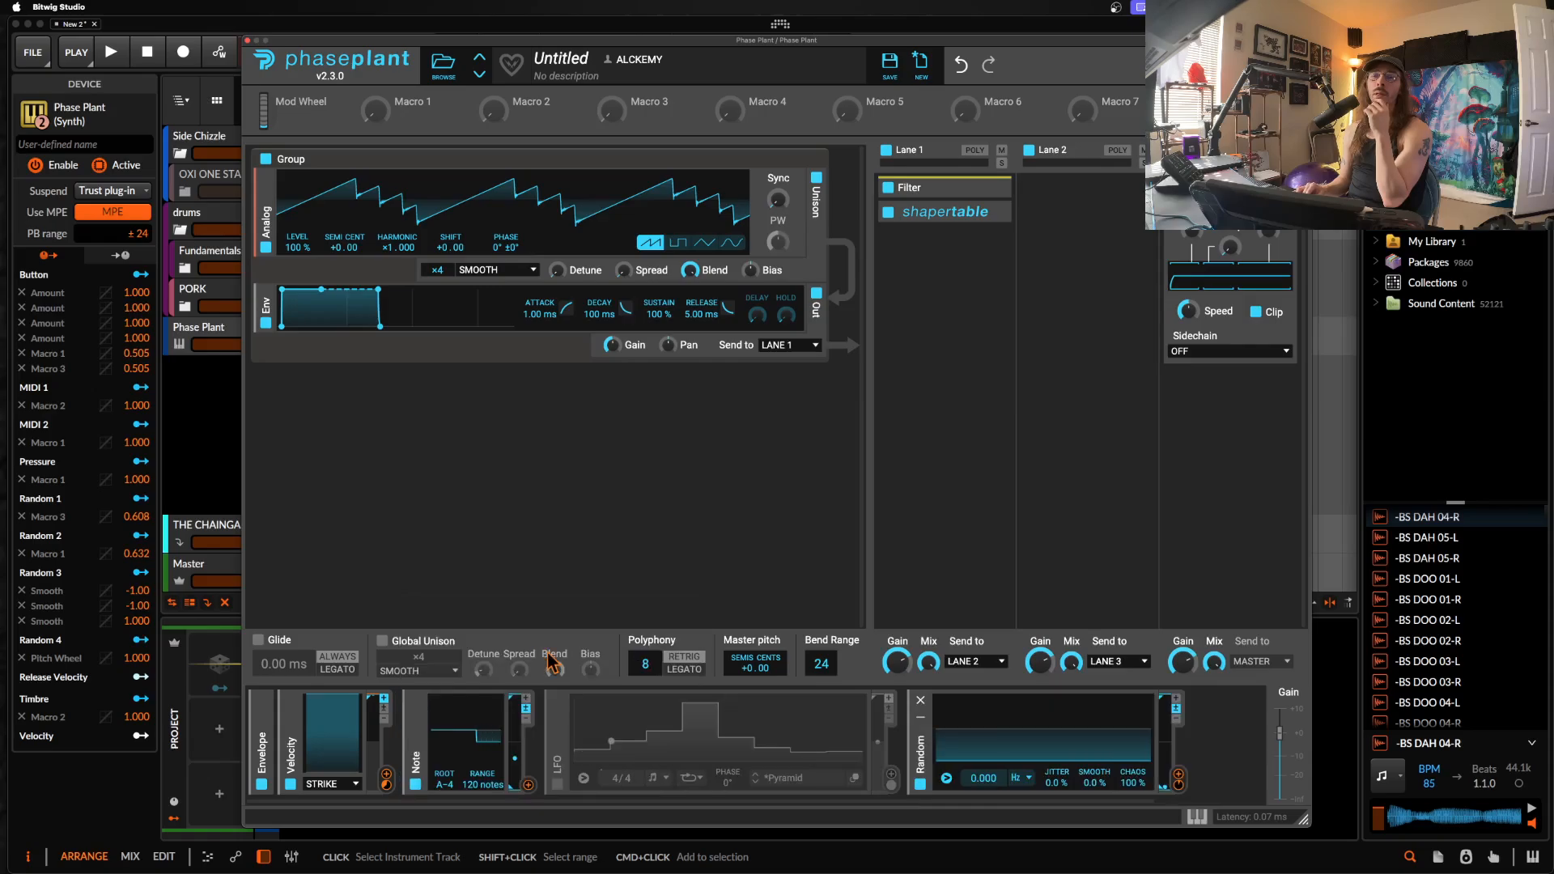
{"action": "left_click_drag", "start_coordinate": [527, 785], "coordinate": [576, 284]}
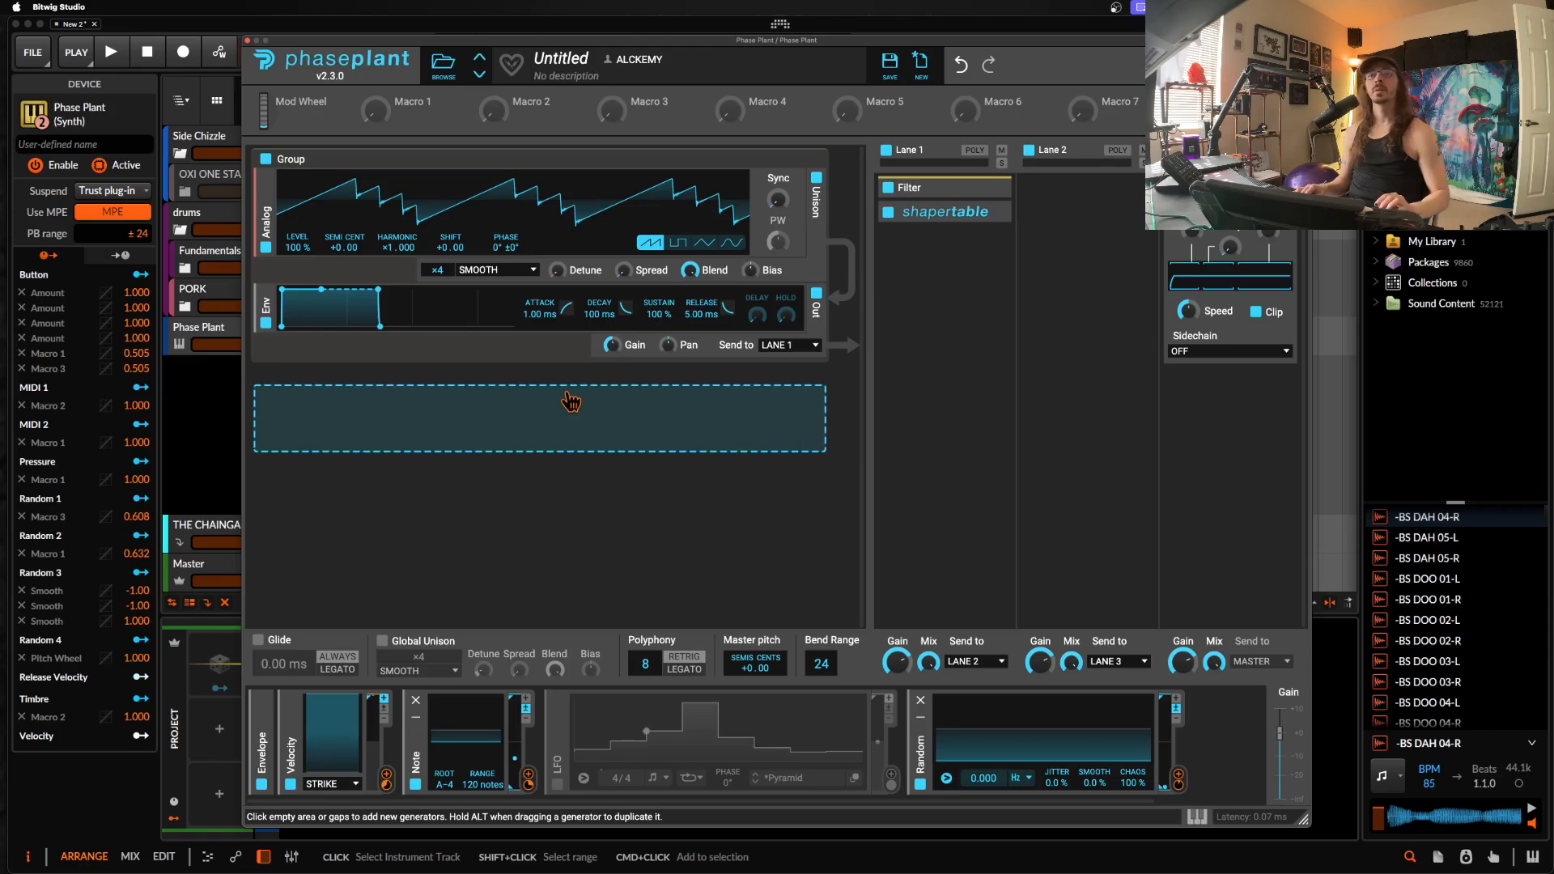
Step: Set the Note modulator's root to F-1 and its range to 24 notes
{"action": "right_click", "coordinate": [446, 784]}
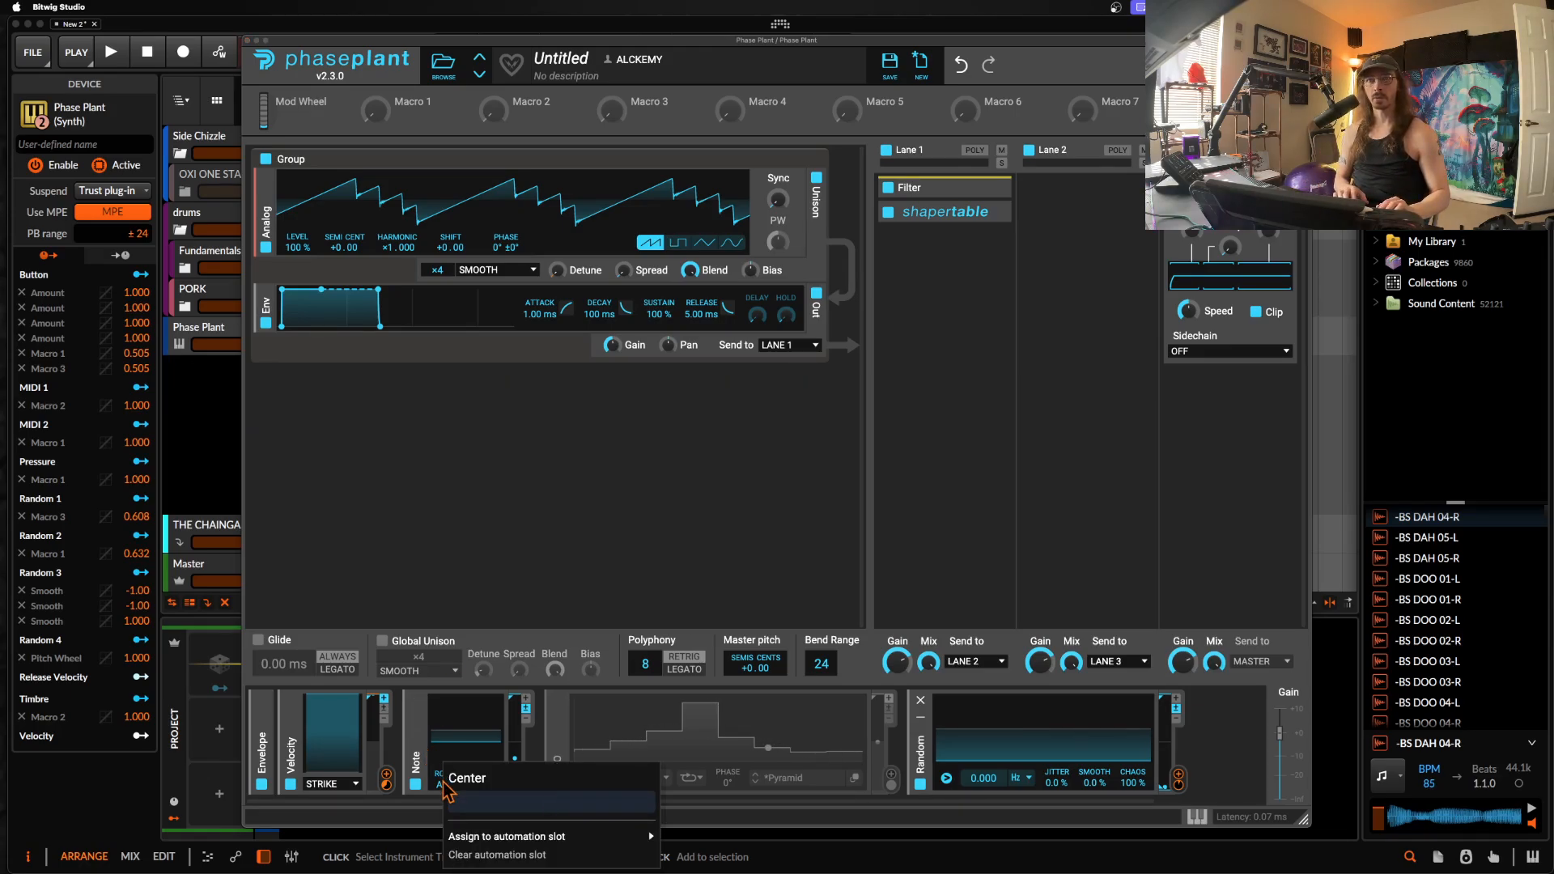
{"action": "type", "text": "F"}
{"action": "key", "text": "Return"}
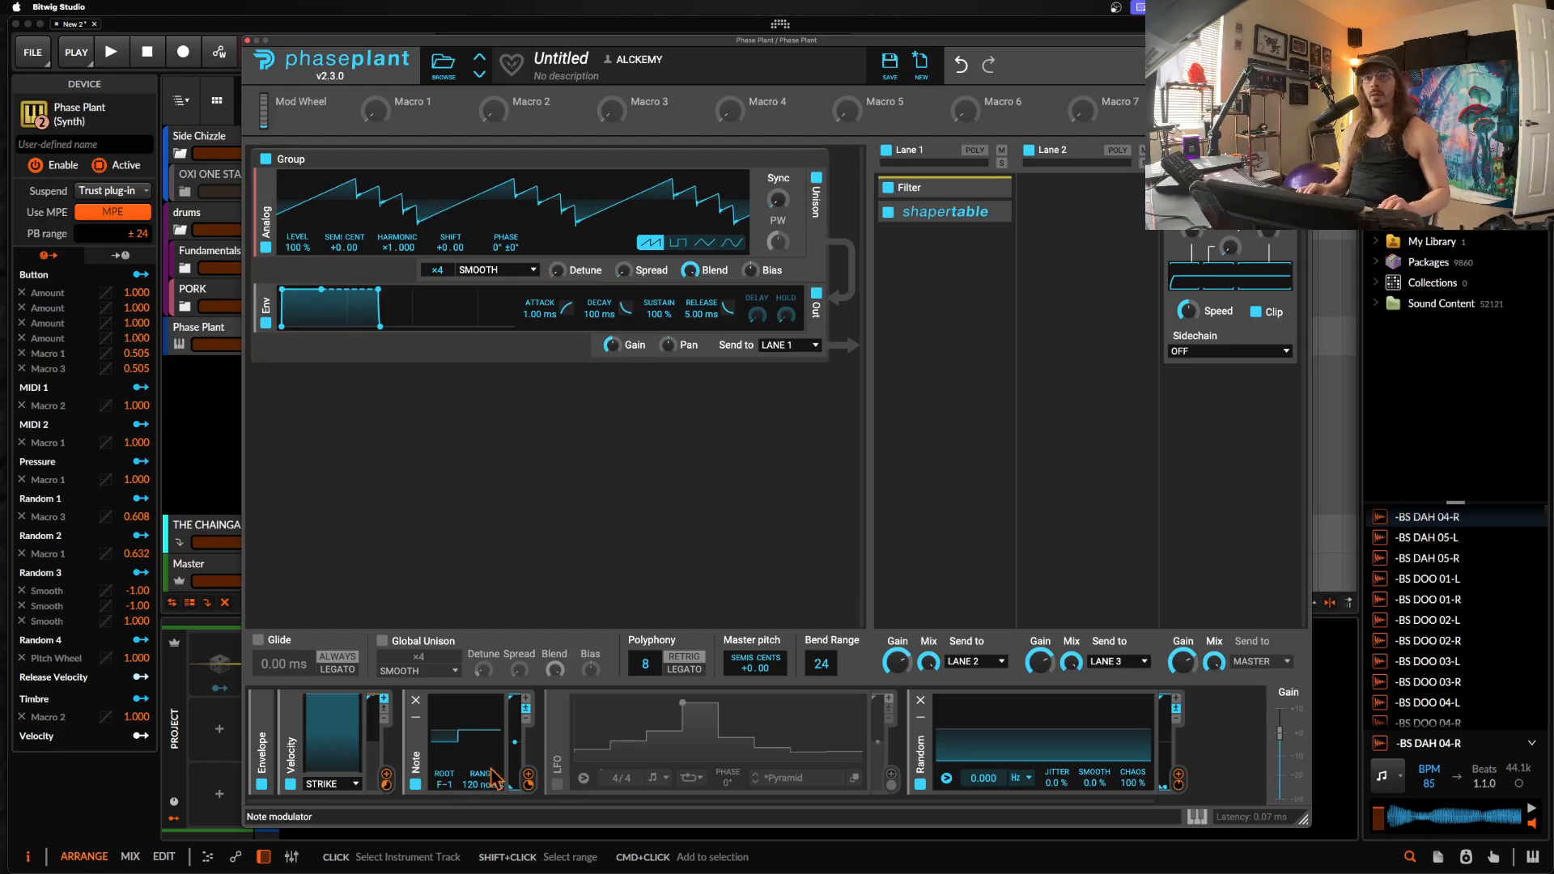
{"action": "right_click", "coordinate": [478, 785]}
{"action": "type", "text": "24 notes"}
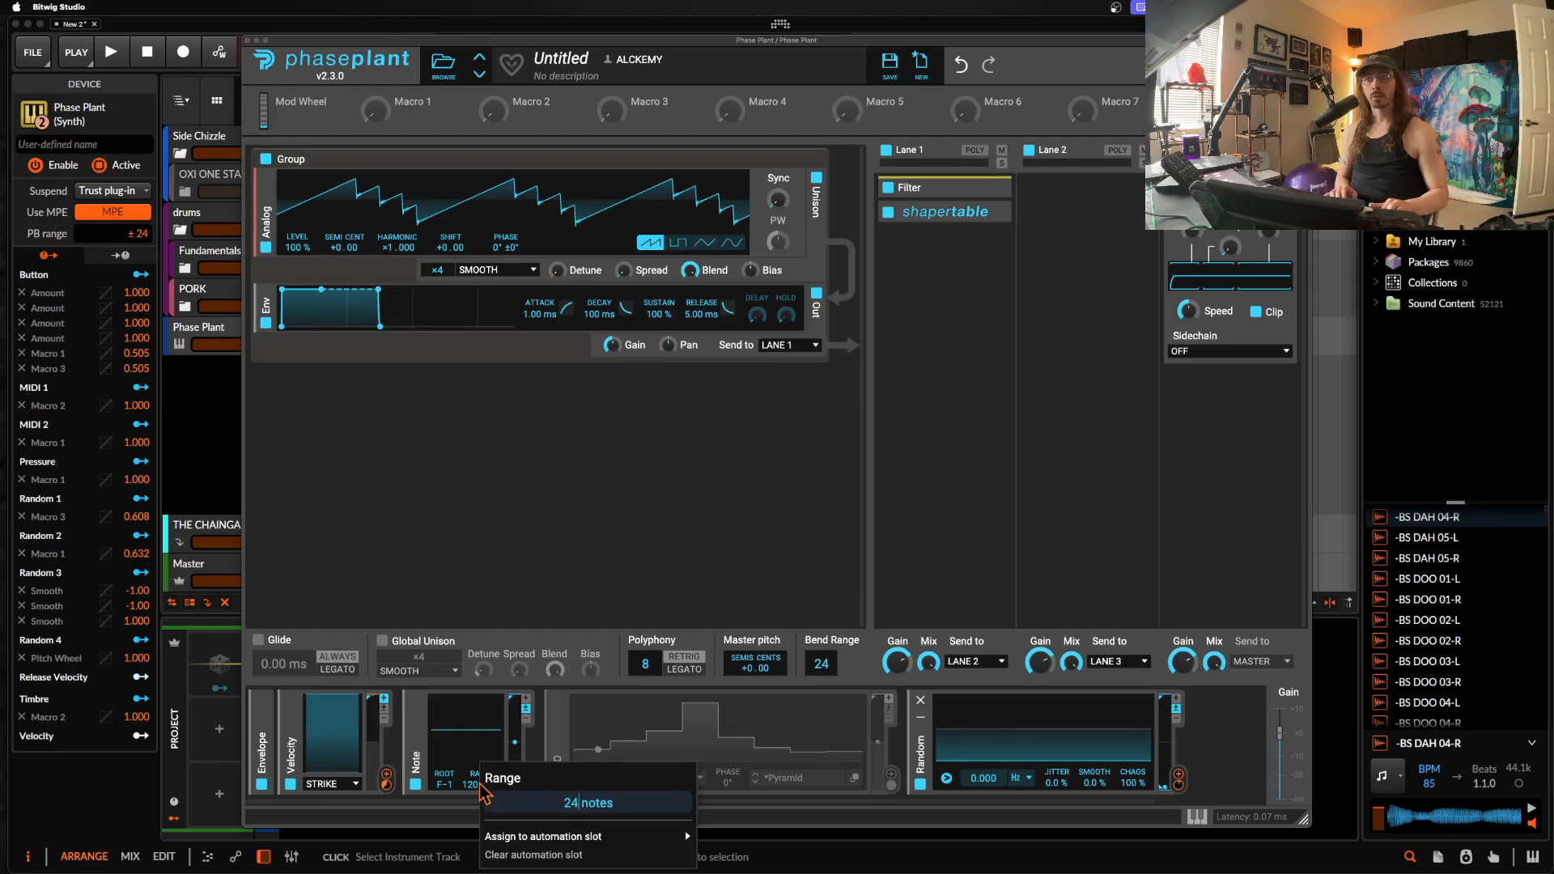
{"action": "key", "text": "Return"}
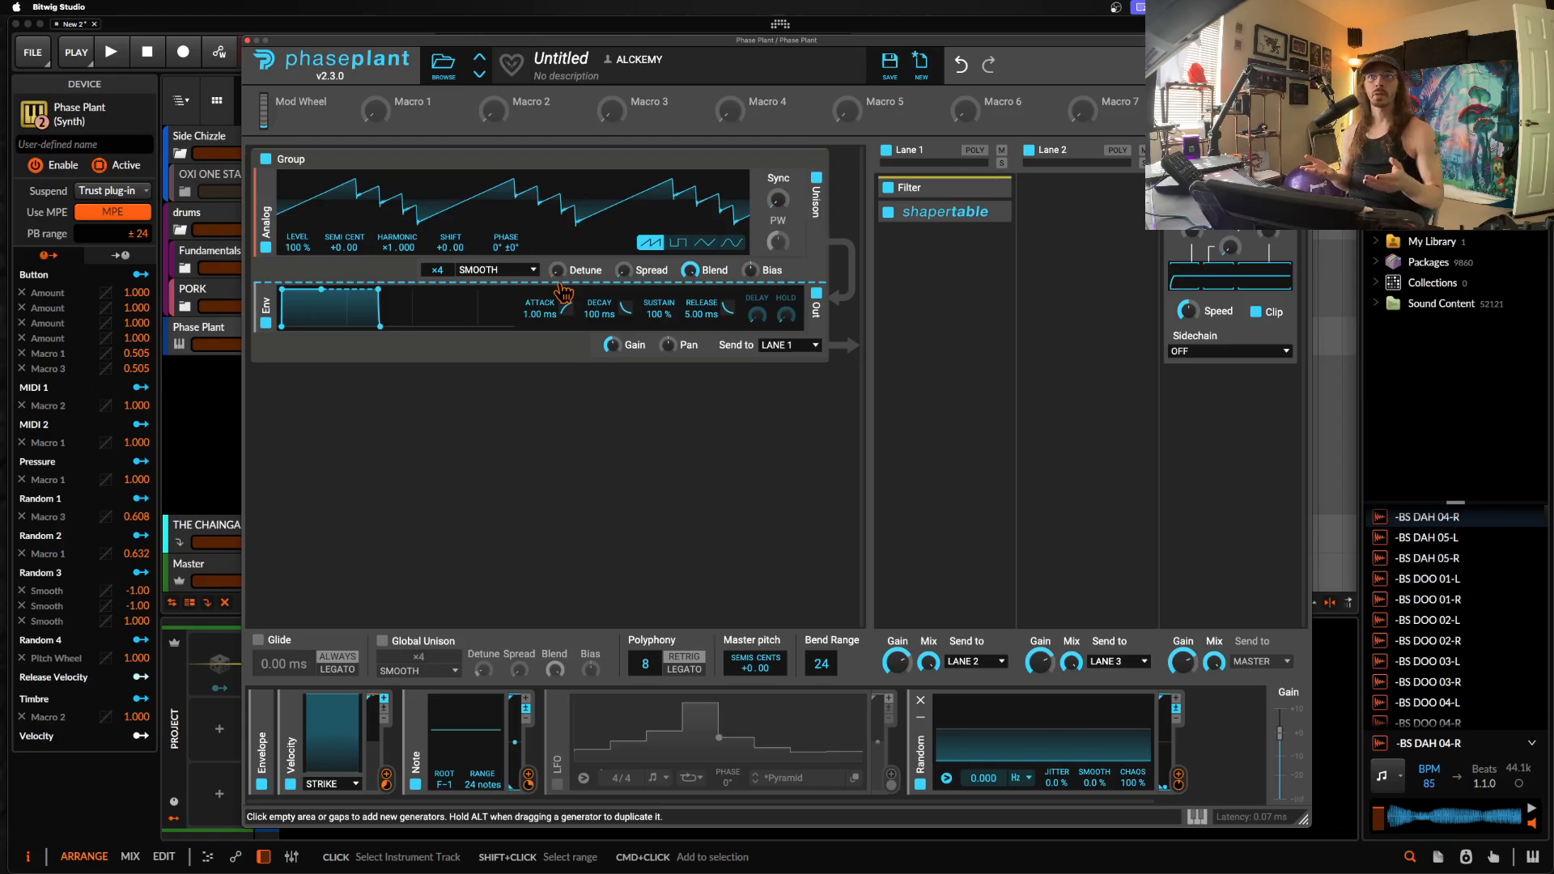
Step: Play the clip and adjust the Note modulator's depth on the unison Detune
{"action": "key", "text": "space"}
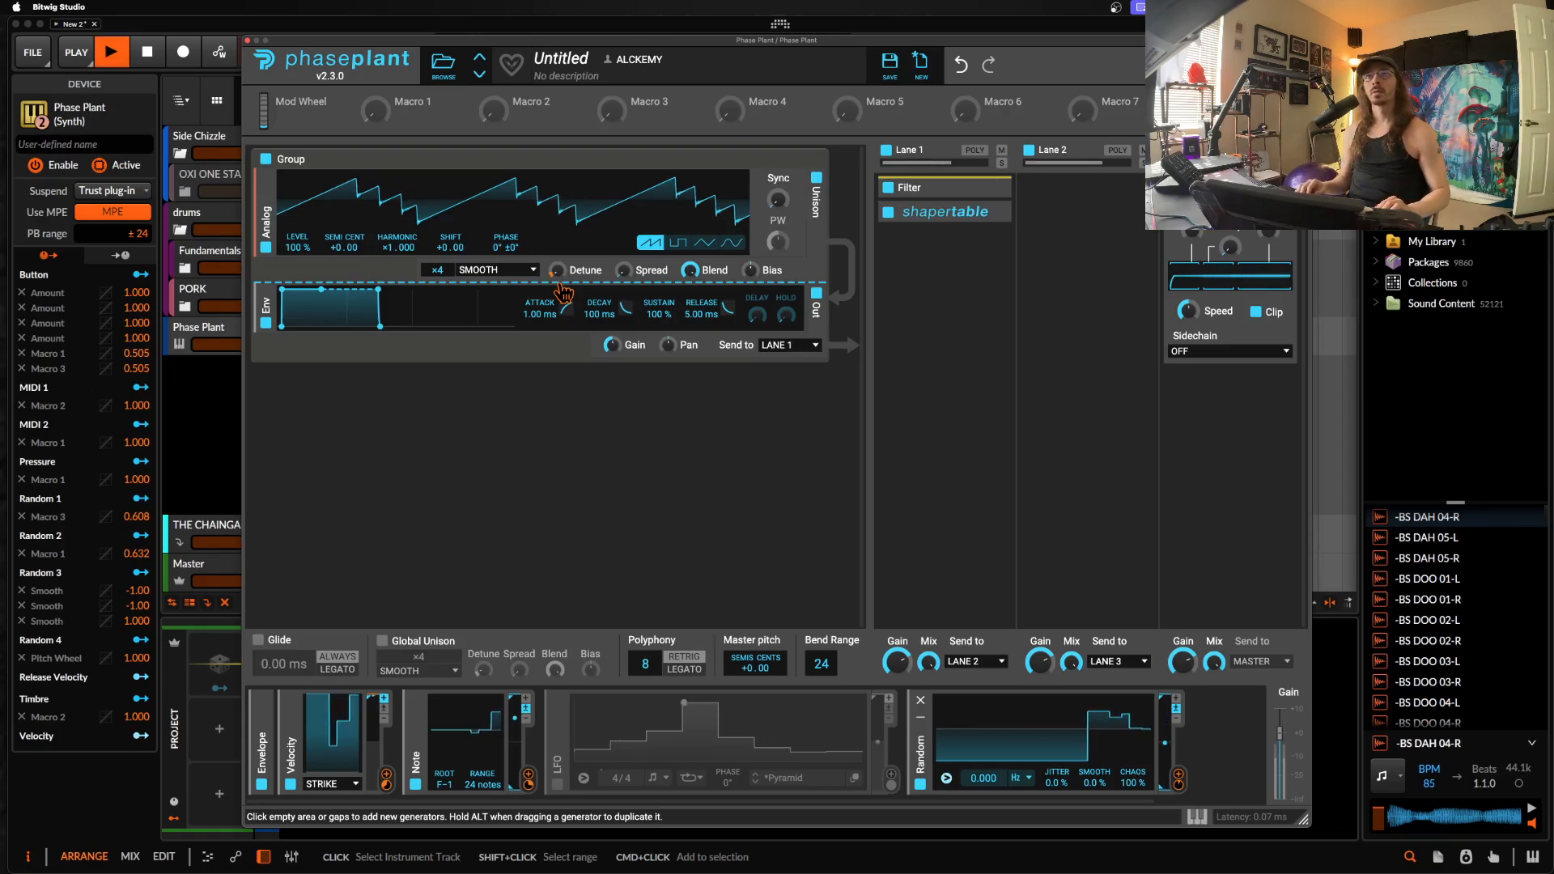
{"action": "left_click_drag", "start_coordinate": [575, 283], "coordinate": [573, 275]}
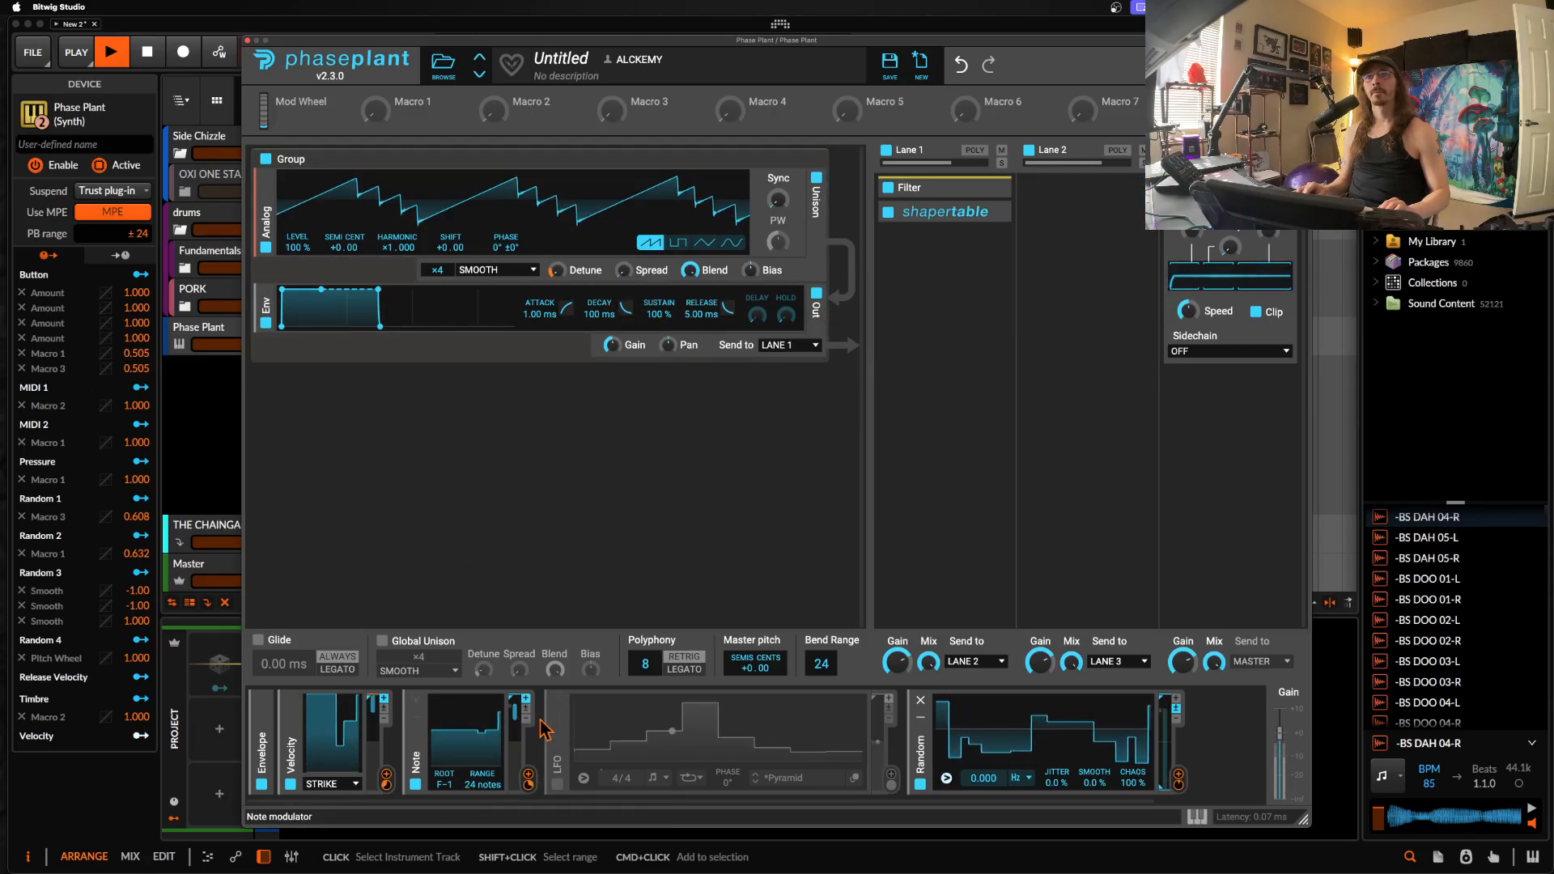
{"action": "left_click_drag", "start_coordinate": [528, 778], "coordinate": [555, 272]}
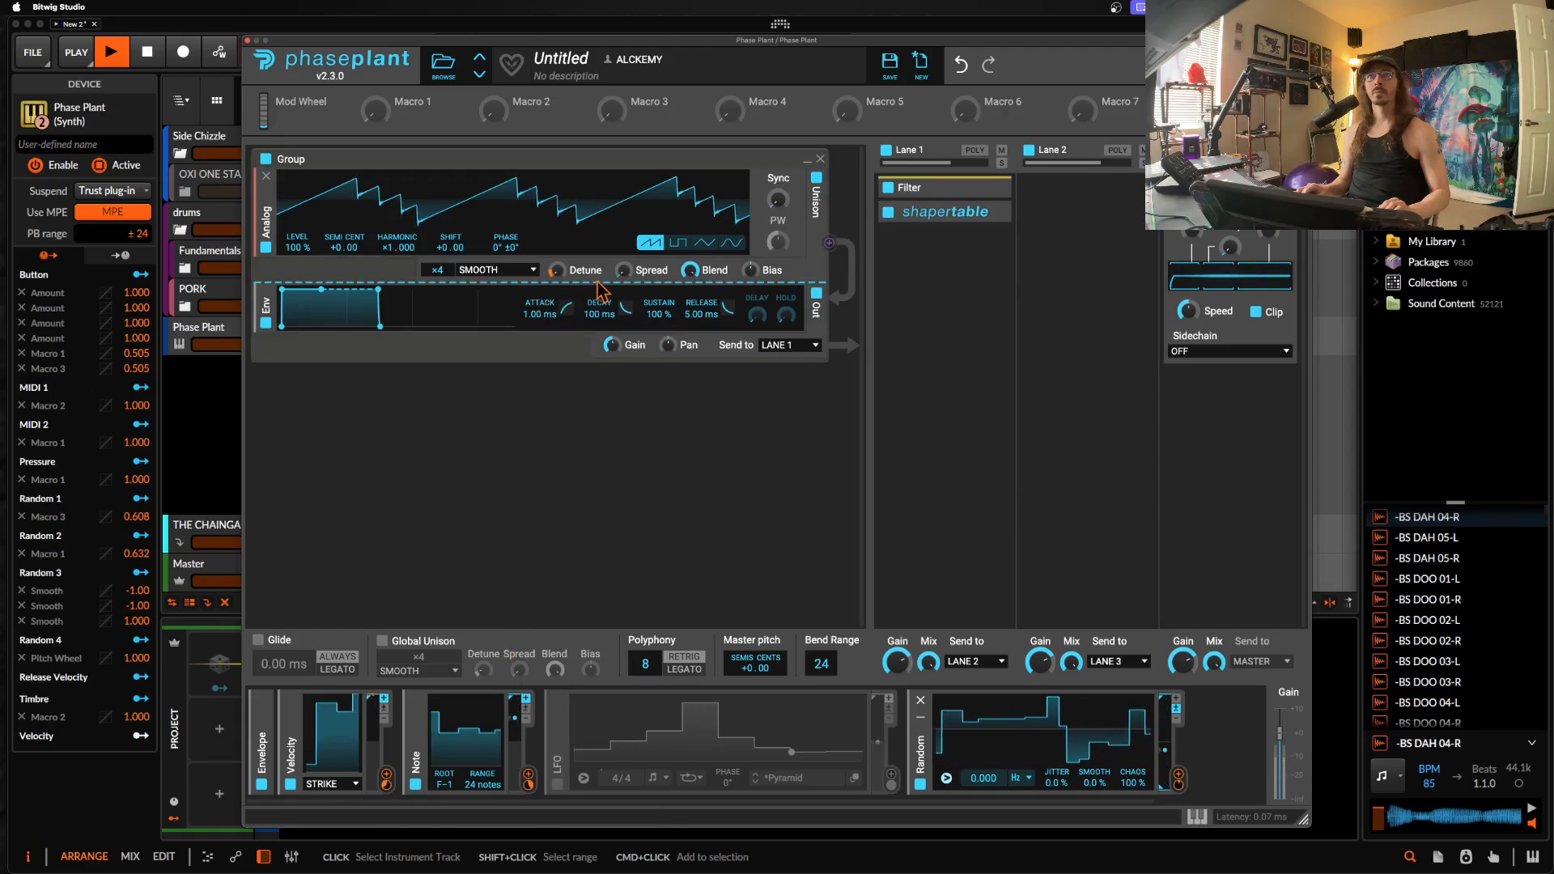
Step: Stop playback, then add a Delay below the Shaper Table, synced to 3/16 with adjusted Feedback
{"action": "left_click", "coordinate": [928, 242]}
{"action": "left_click", "coordinate": [921, 229]}
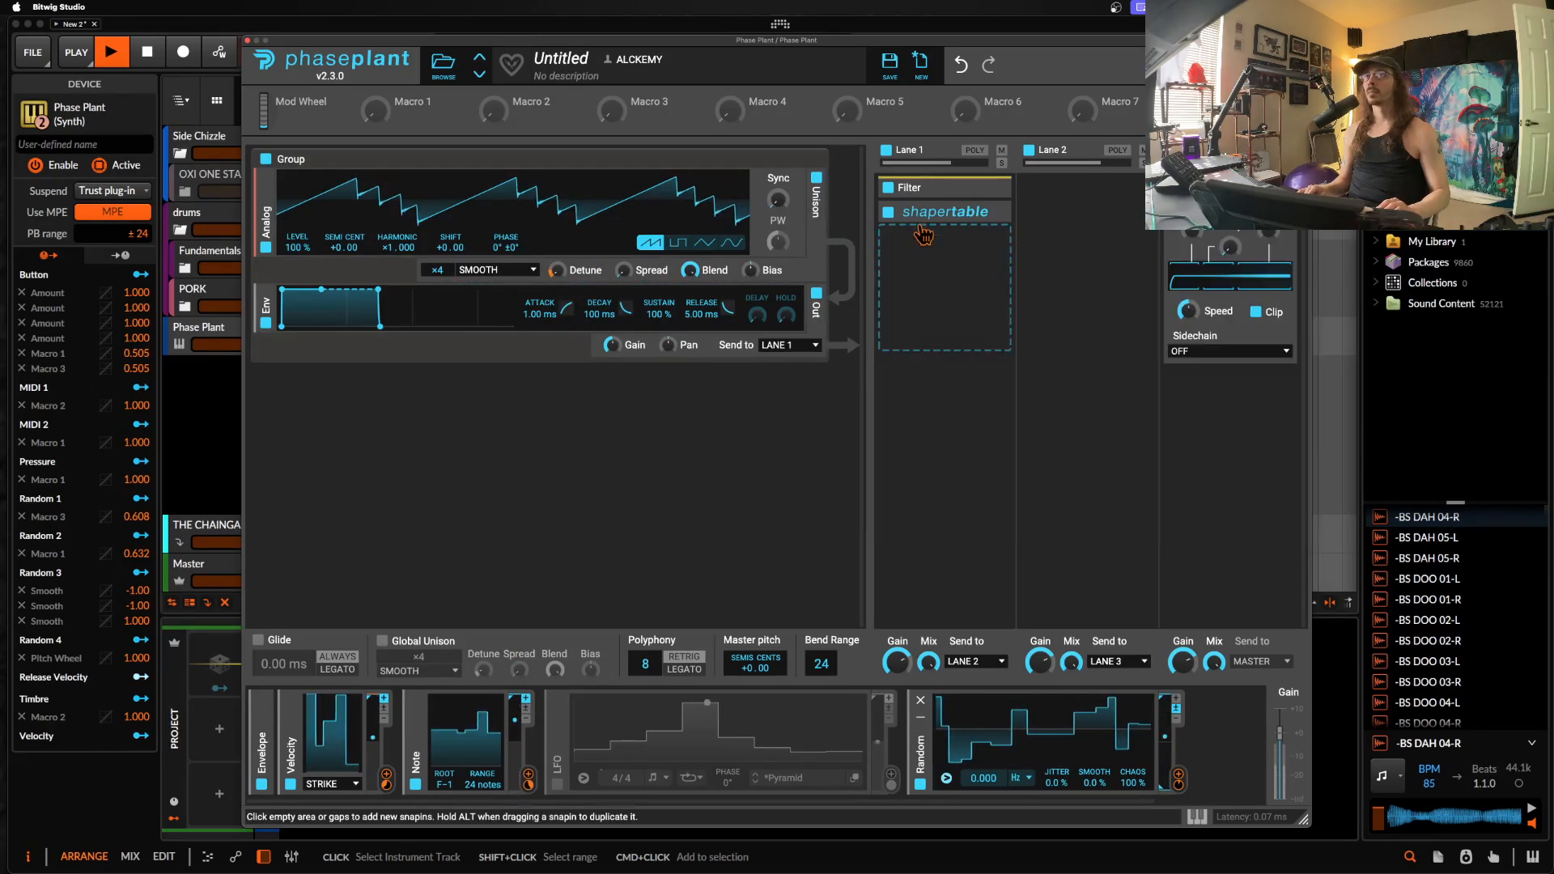
{"action": "key", "text": "space"}
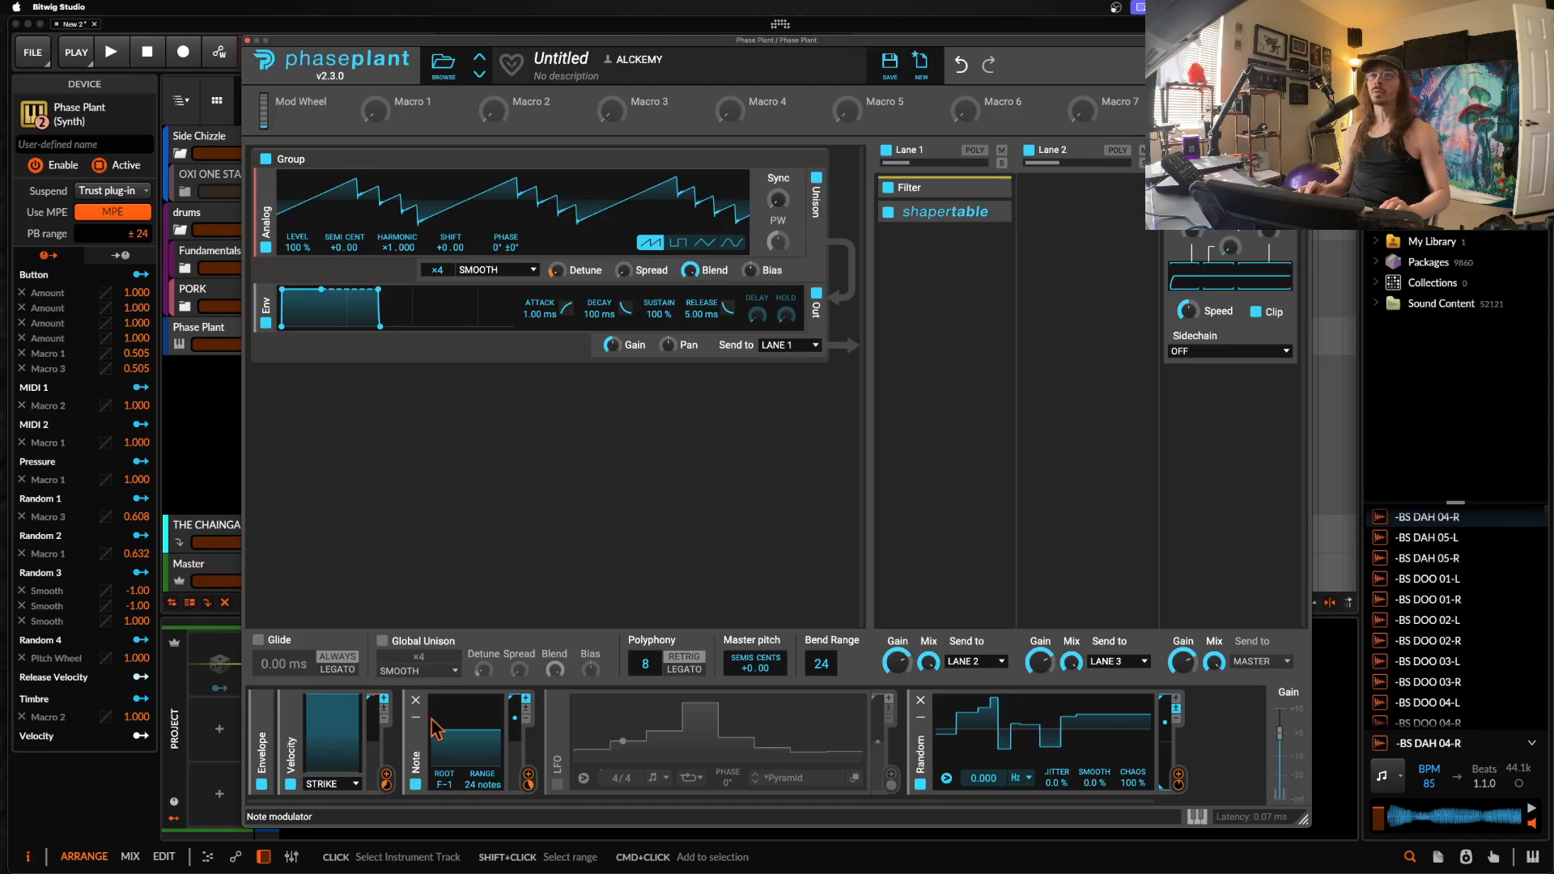
{"action": "left_click", "coordinate": [931, 247]}
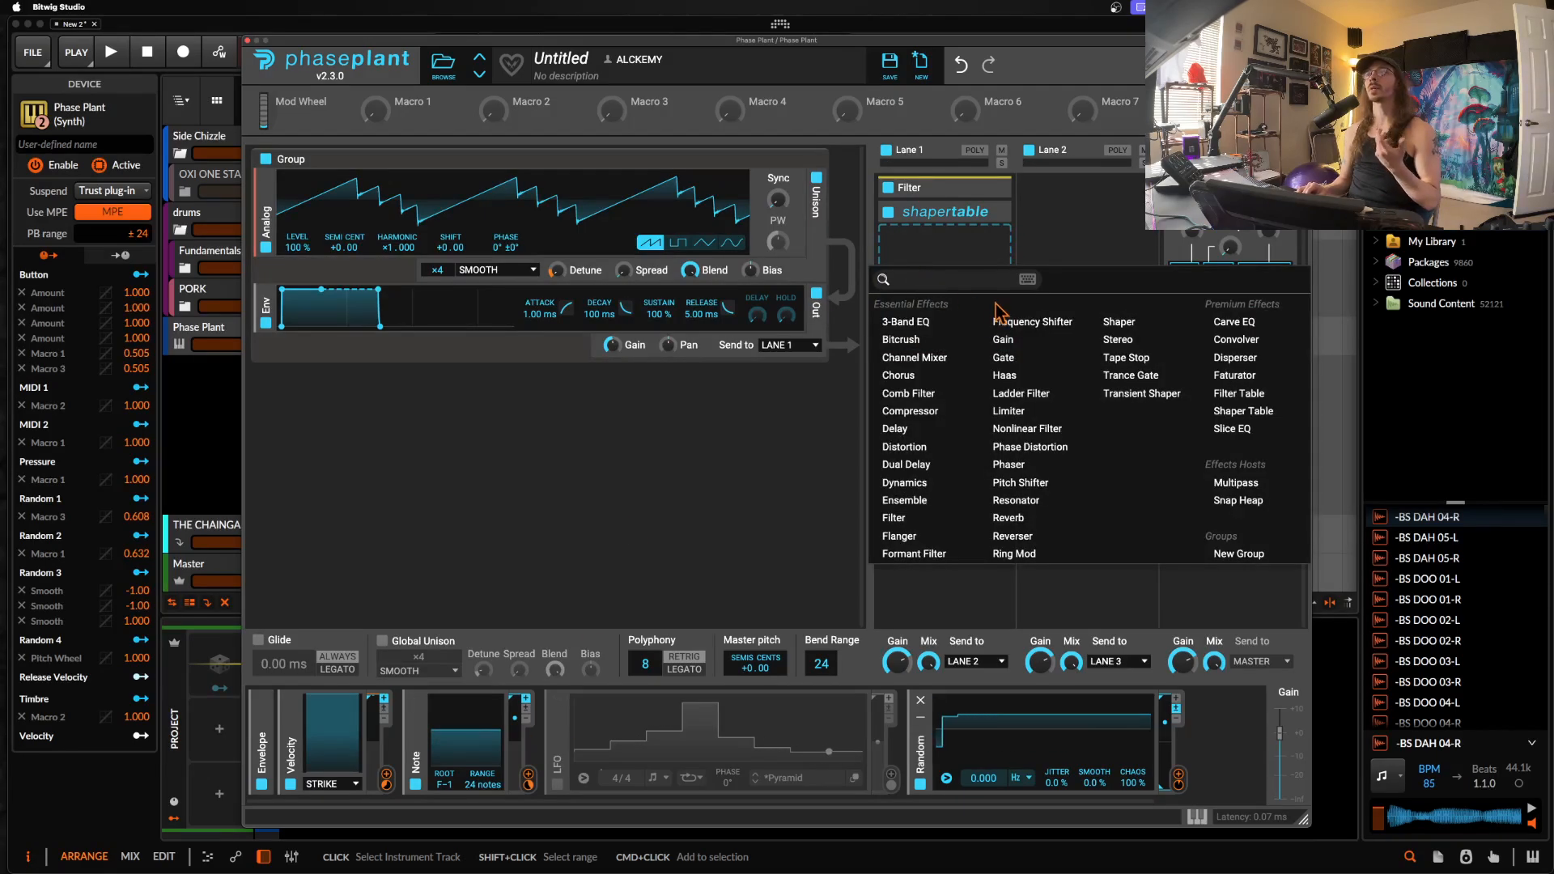
{"action": "left_click", "coordinate": [922, 431]}
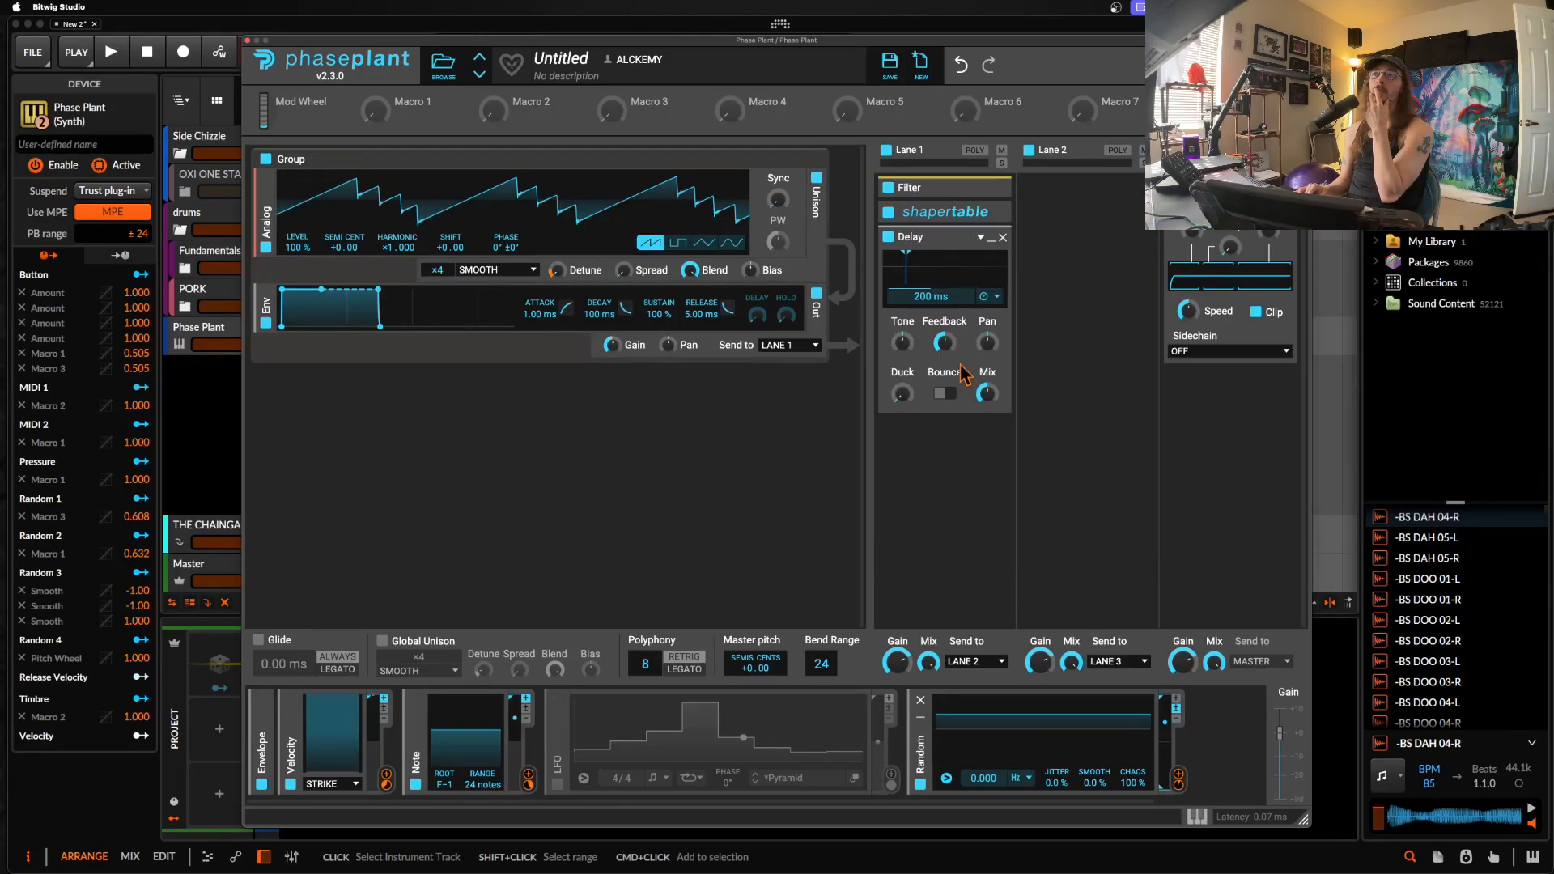
{"action": "left_click", "coordinate": [983, 297]}
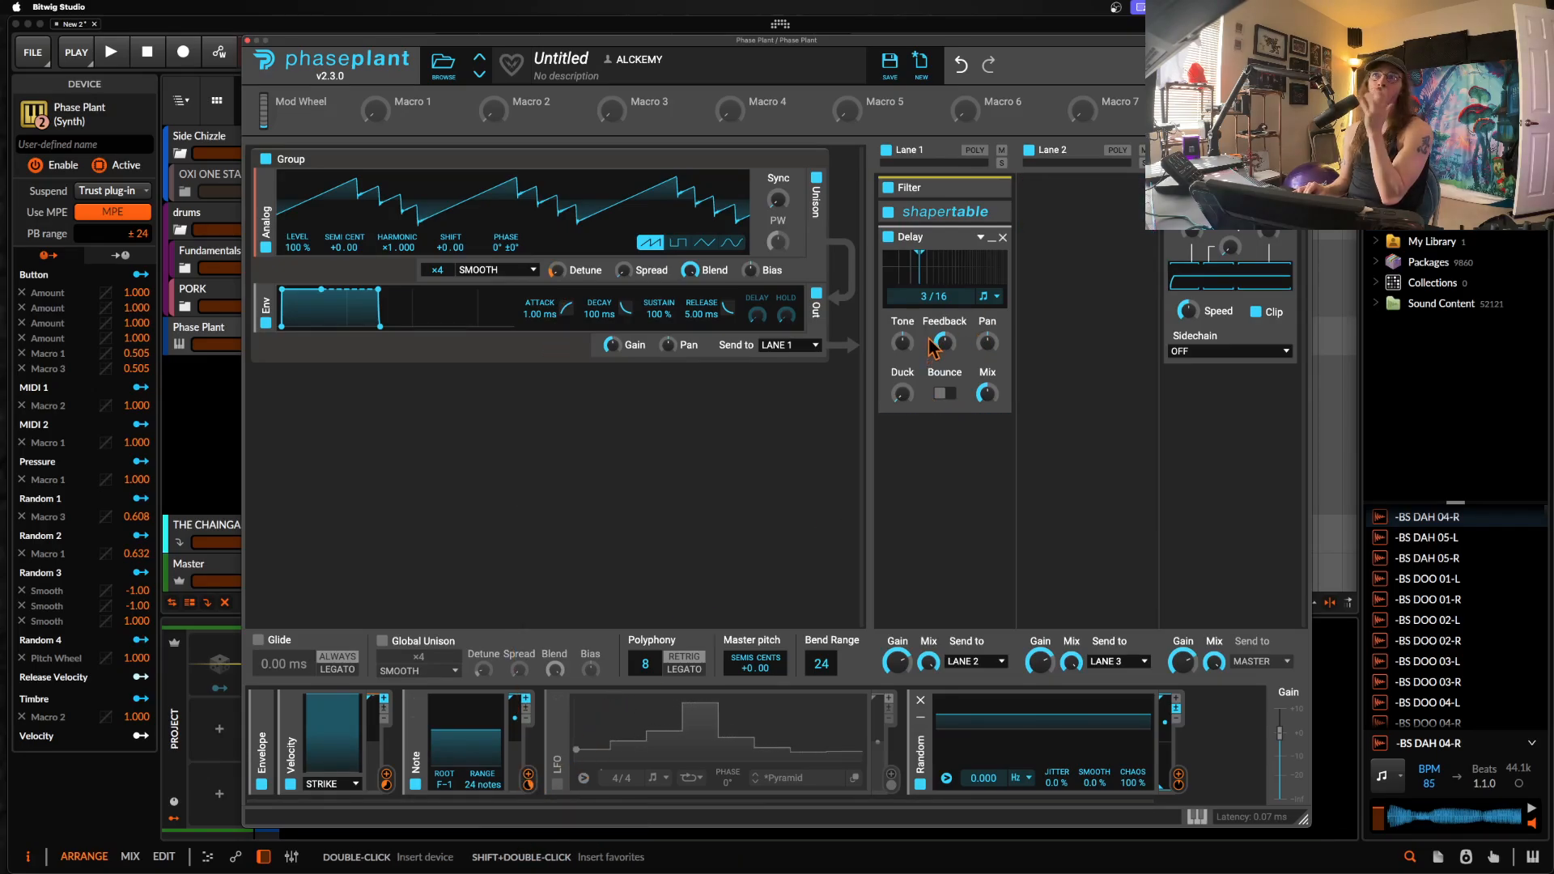
{"action": "left_click_drag", "start_coordinate": [942, 344], "coordinate": [943, 339]}
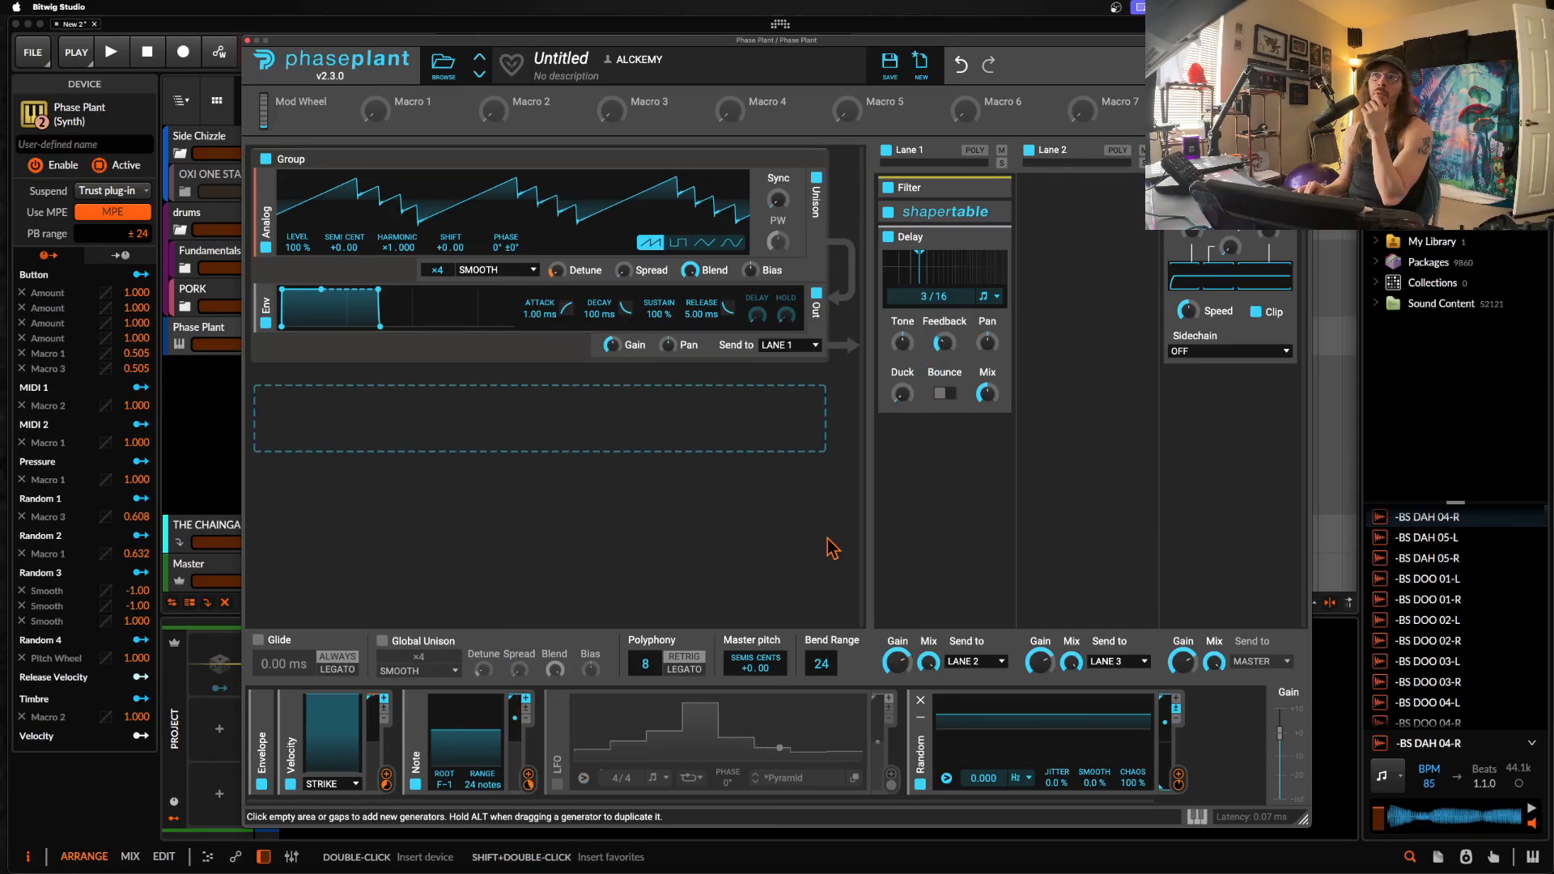
Step: Route the Note modulator to the Delay's Mix and turn up the Delay's Duck
{"action": "left_click", "coordinate": [530, 782]}
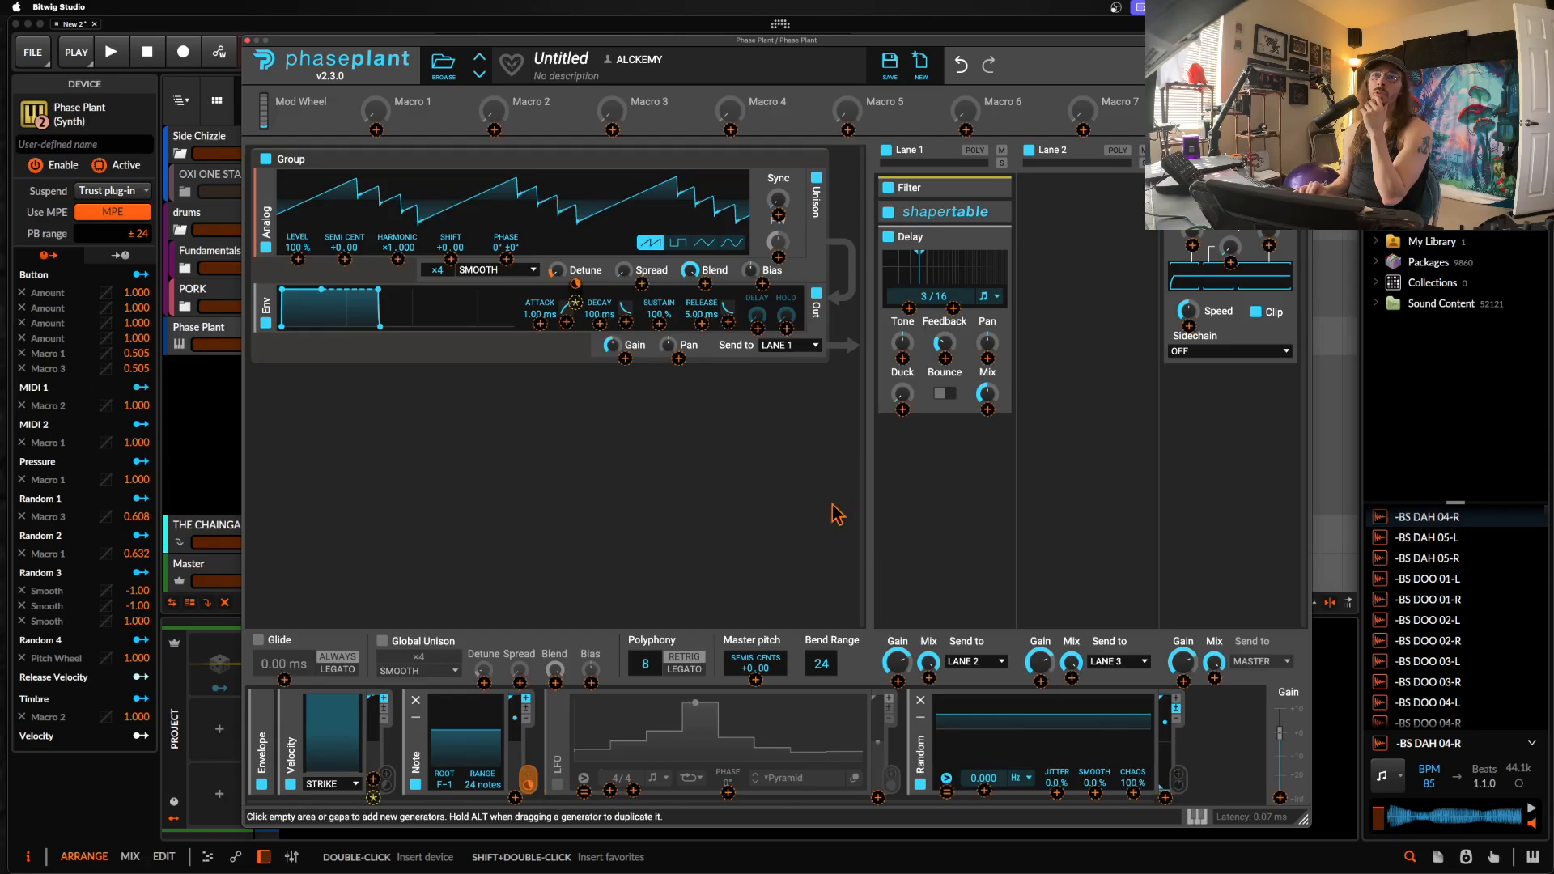
{"action": "left_click", "coordinate": [988, 411]}
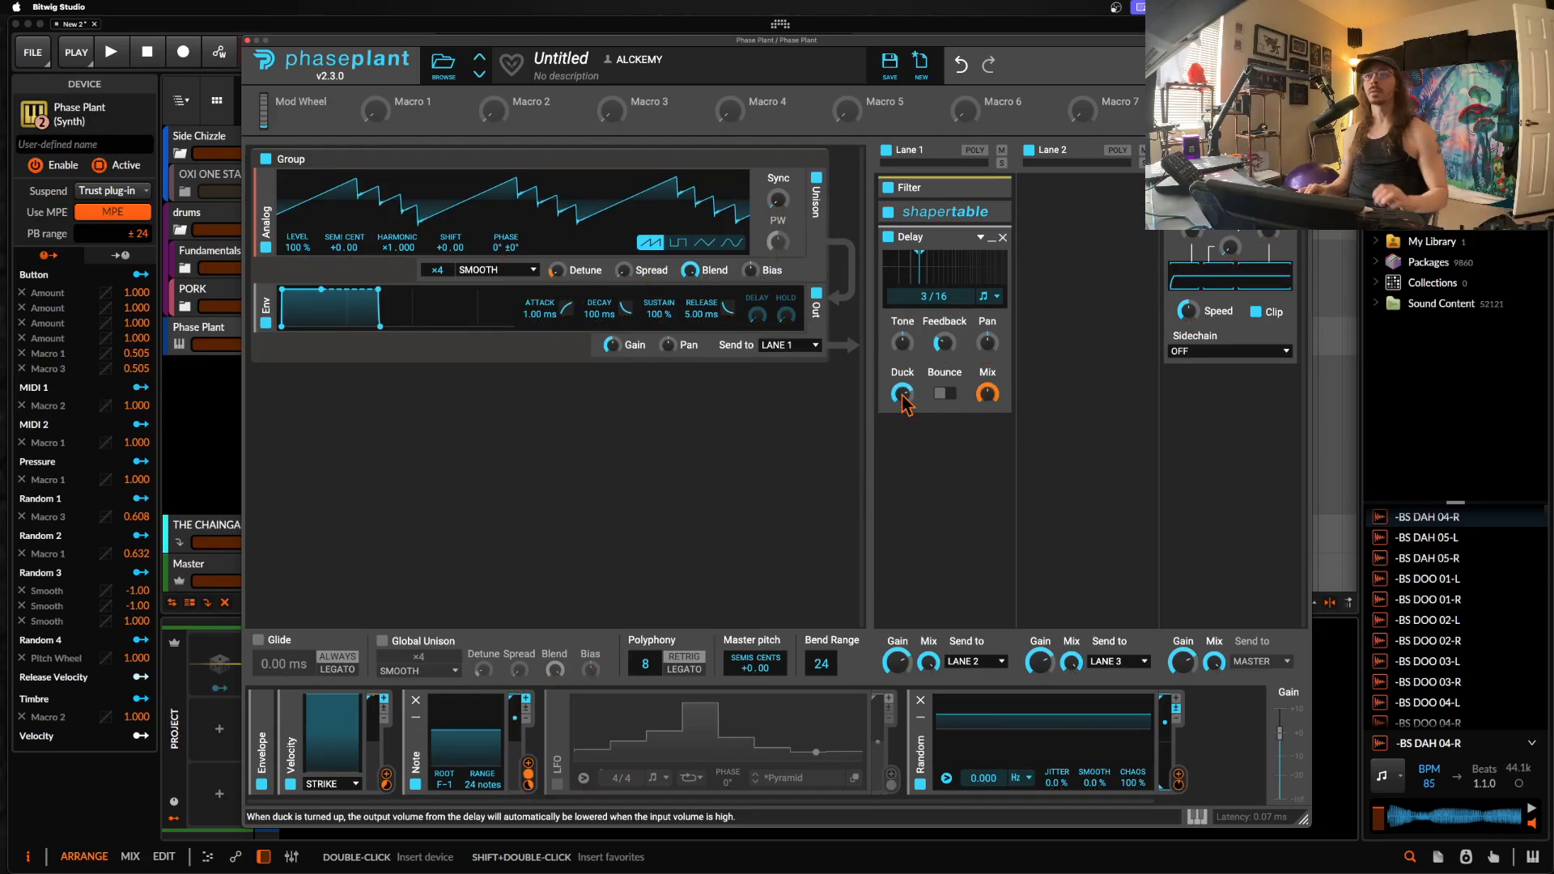
Step: Play the clip while setting the Delay's time to 2/16 and enabling Bounce, collapse the Delay and stop playback
{"action": "key", "text": "space"}
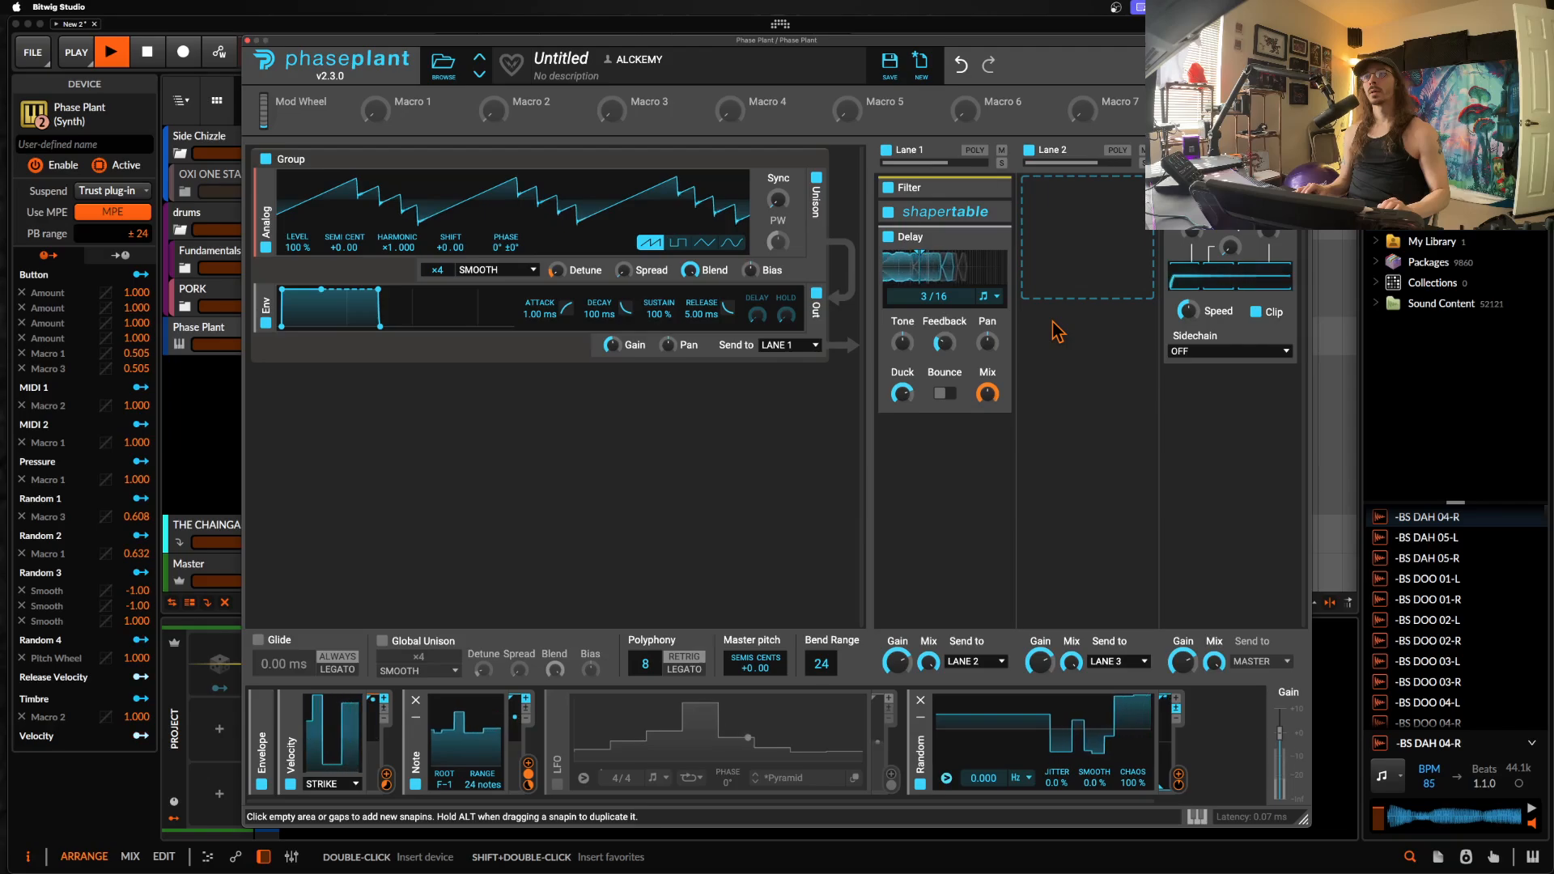
{"action": "left_click_drag", "start_coordinate": [927, 302], "coordinate": [927, 316]}
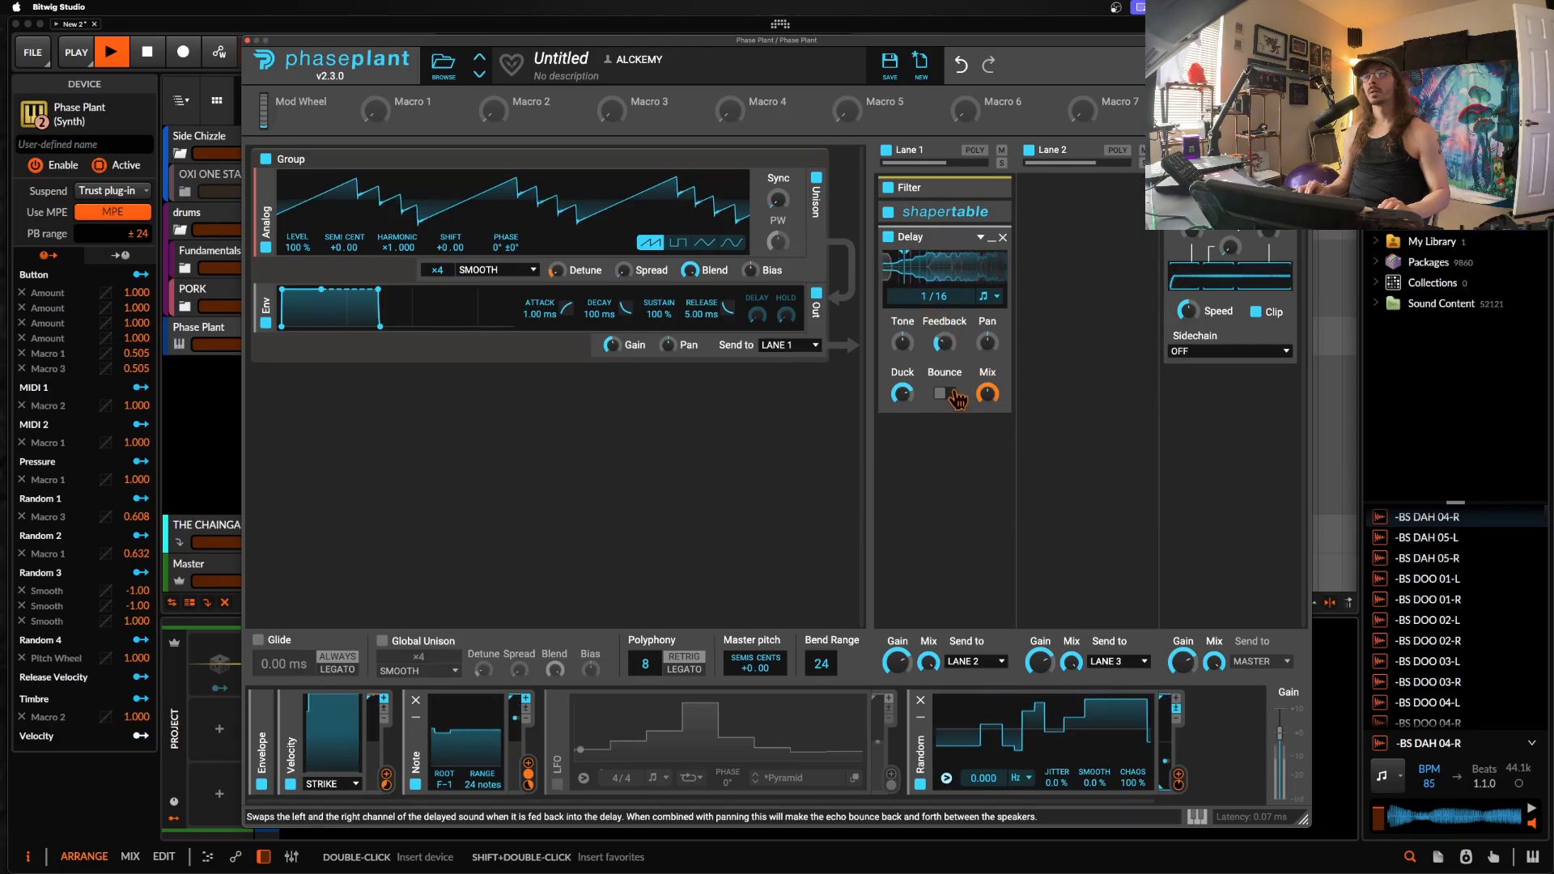
{"action": "left_click_drag", "start_coordinate": [927, 301], "coordinate": [926, 290]}
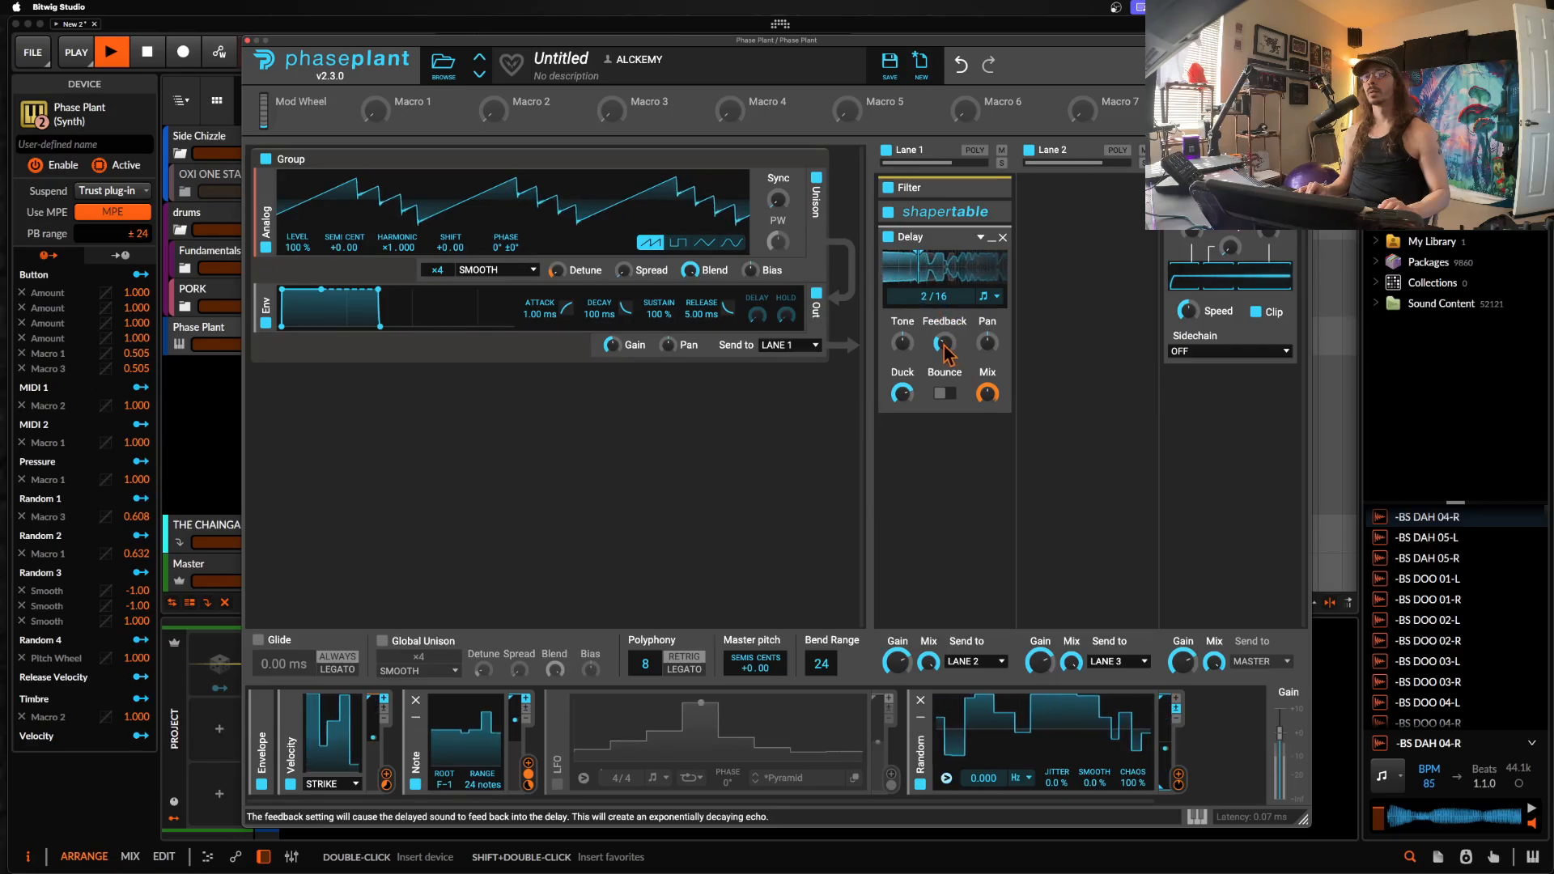
{"action": "left_click", "coordinate": [944, 395]}
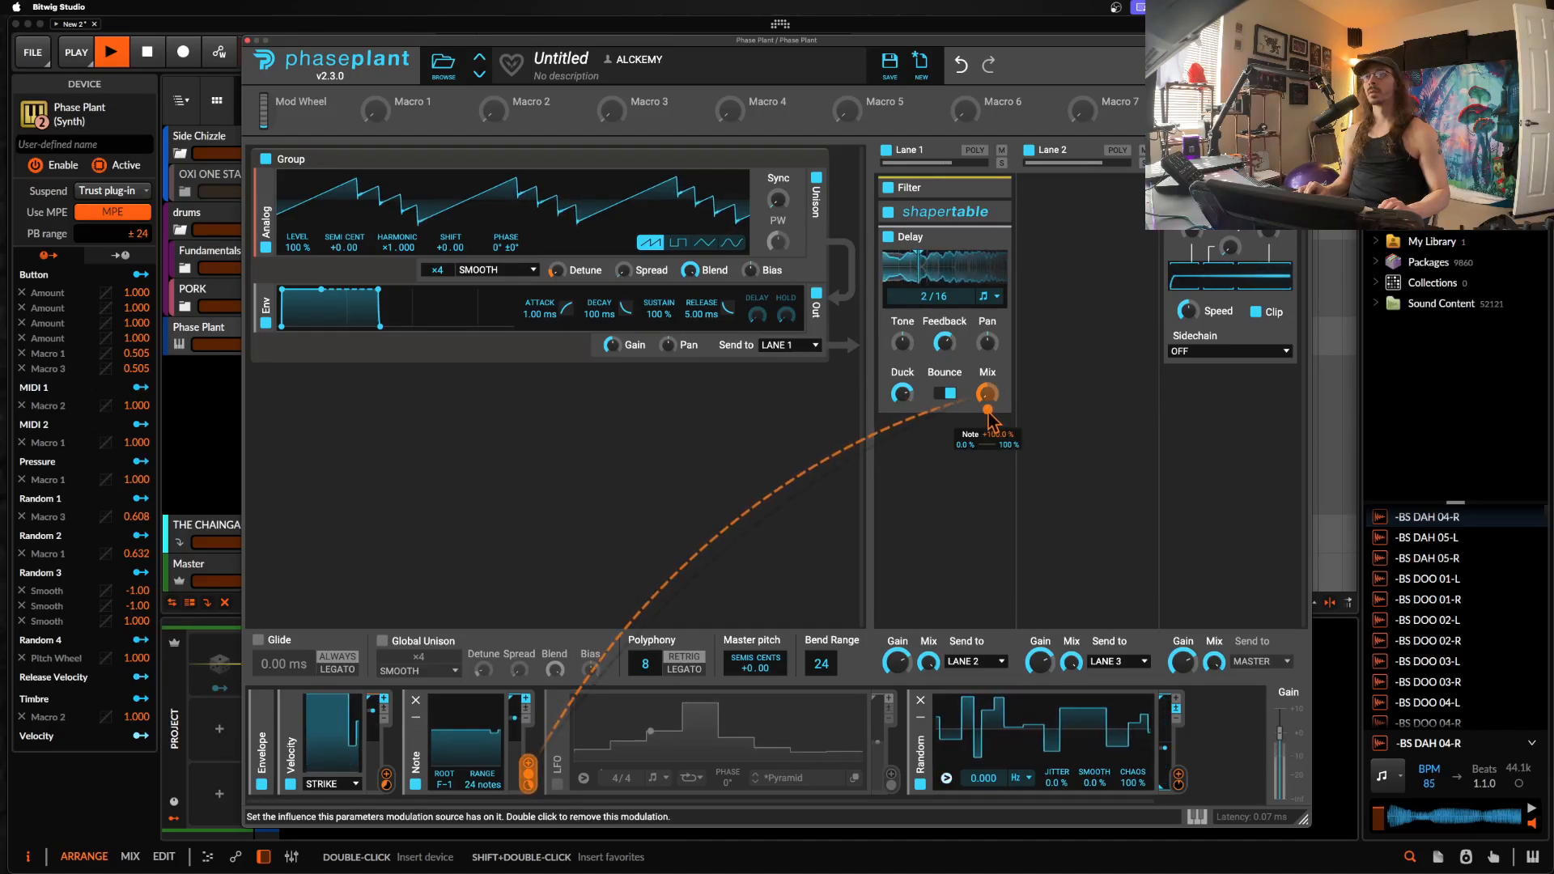
{"action": "double_click", "coordinate": [952, 236]}
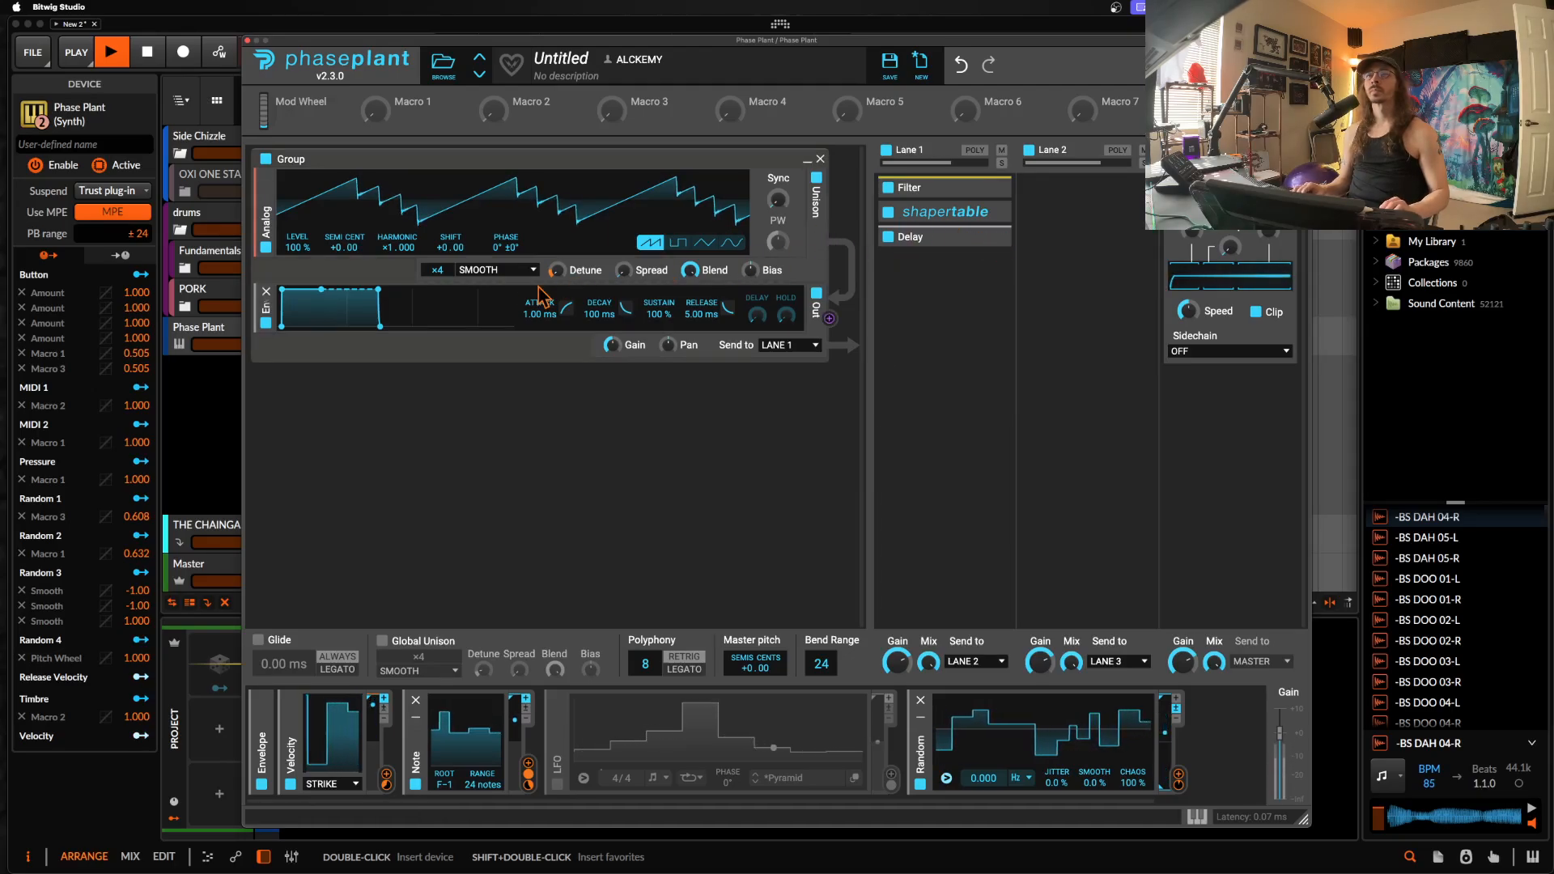
{"action": "key", "text": "space"}
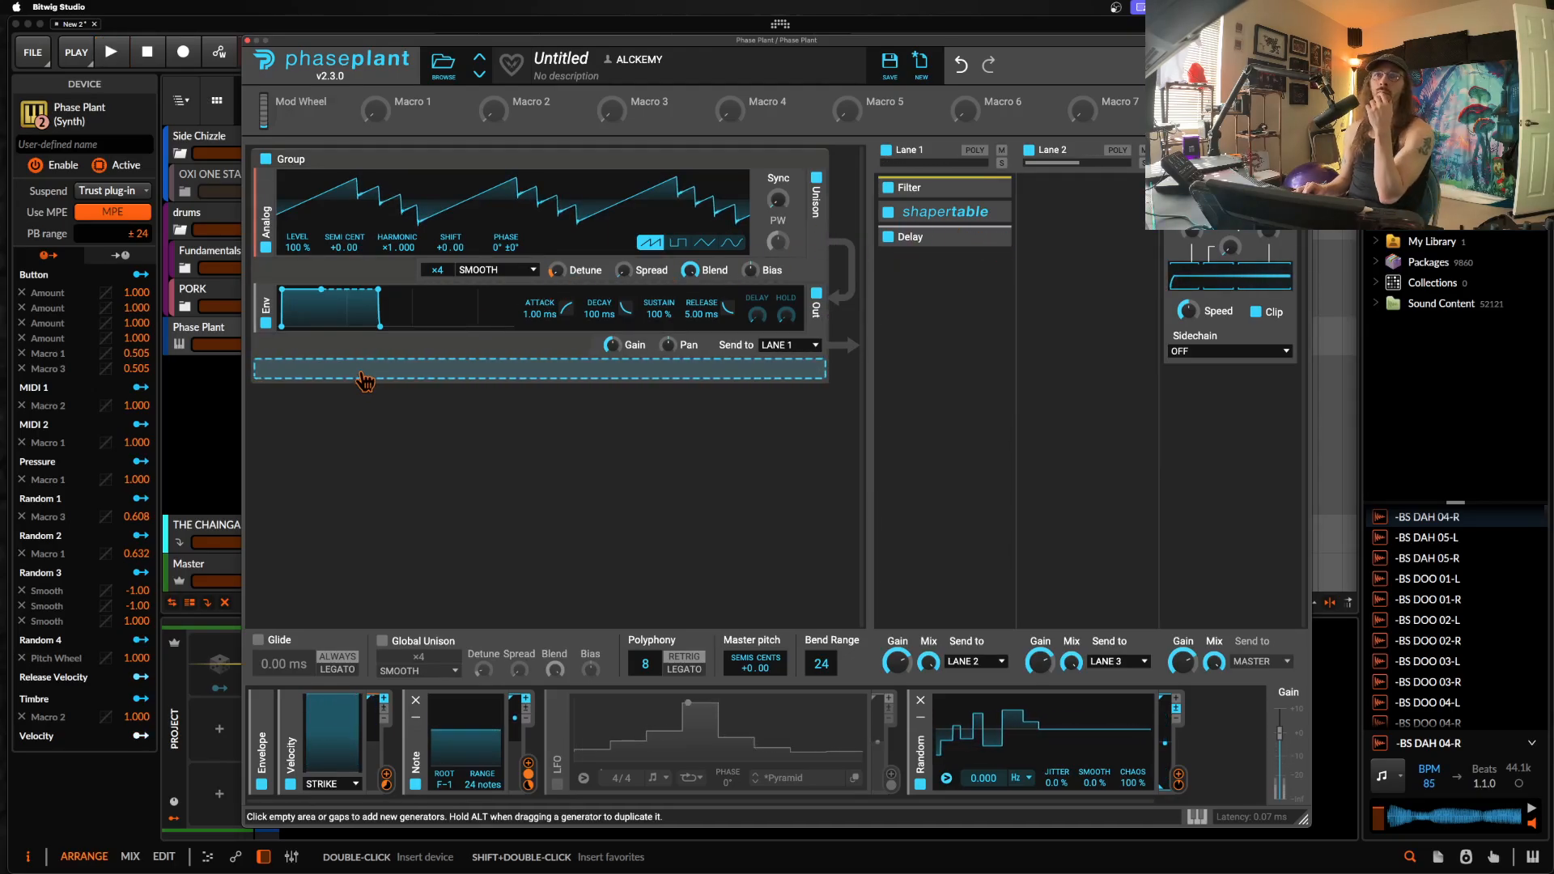
Step: Add a second Analog oscillator below the output envelope, collapse the LFO, and add a Pressure modulator between Velocity and Note
{"action": "left_click", "coordinate": [363, 382]}
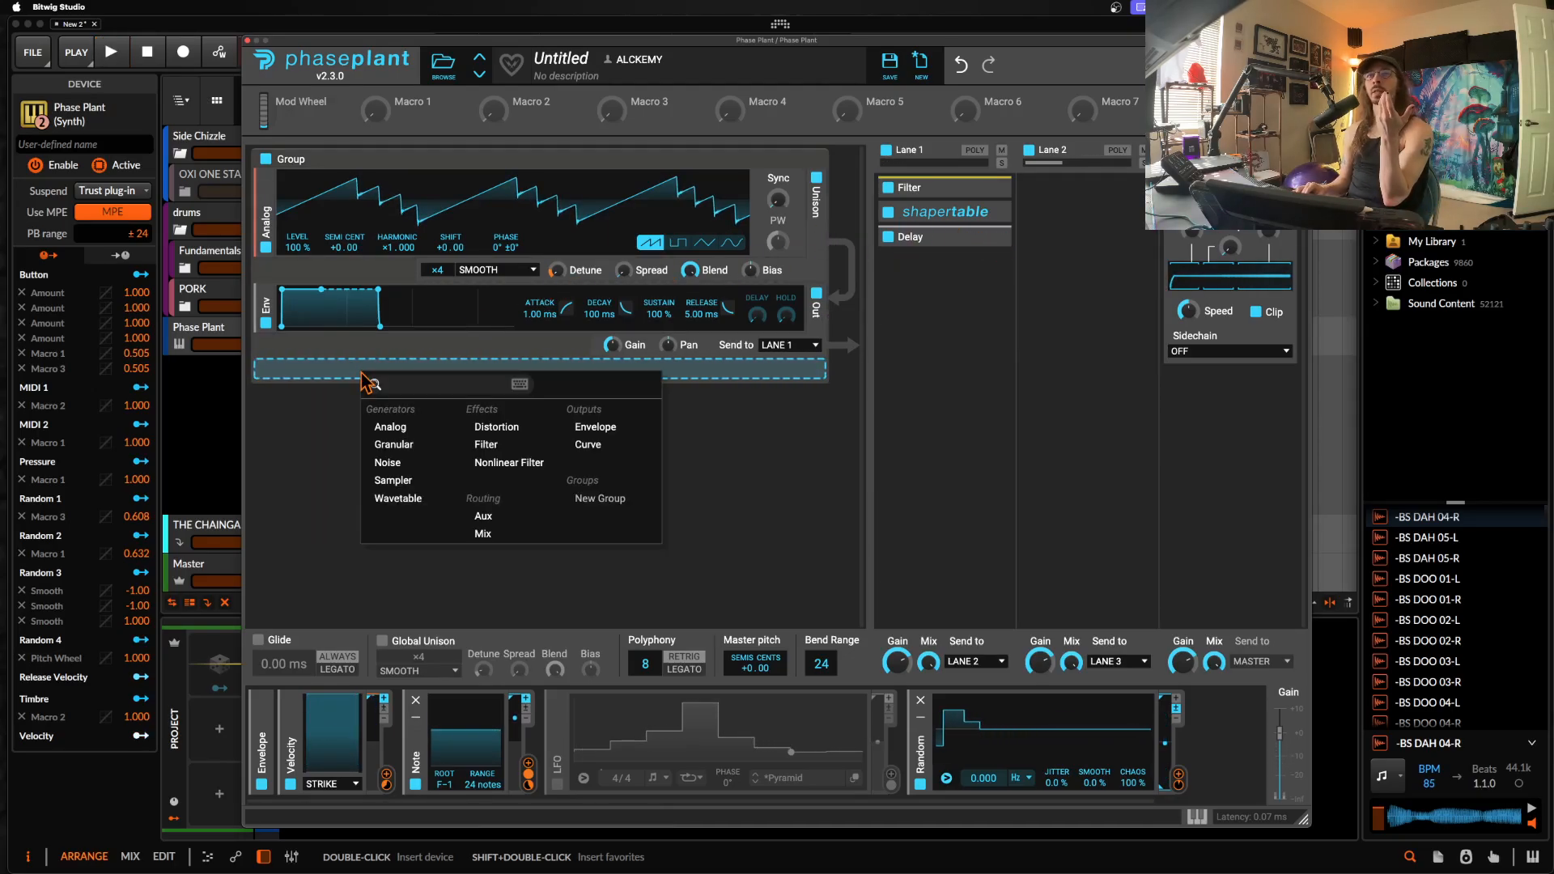
{"action": "left_click", "coordinate": [387, 426]}
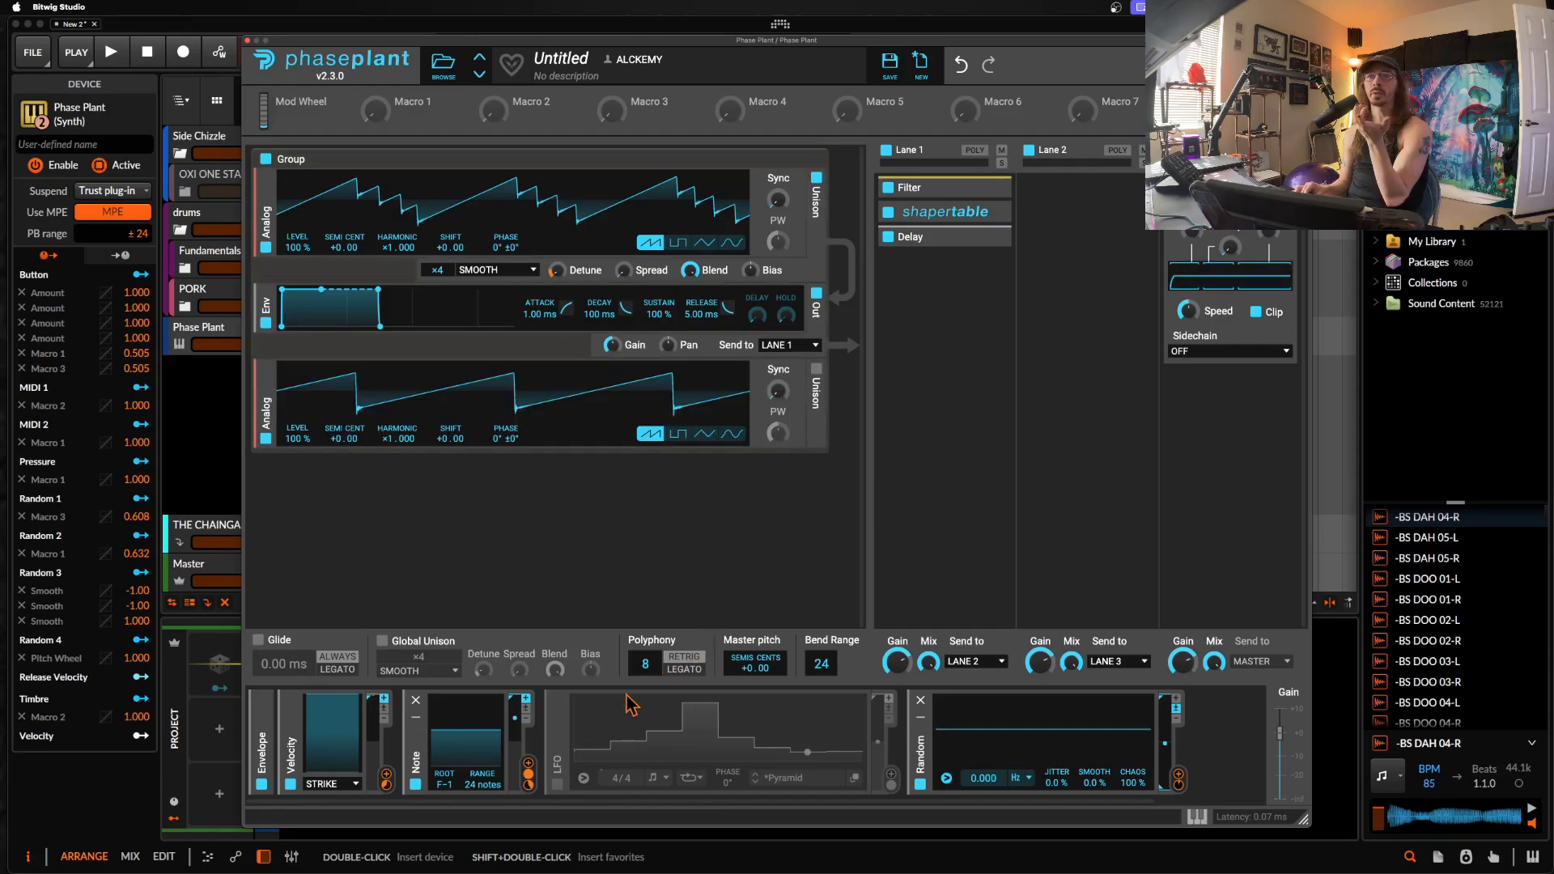
{"action": "left_click", "coordinate": [559, 719]}
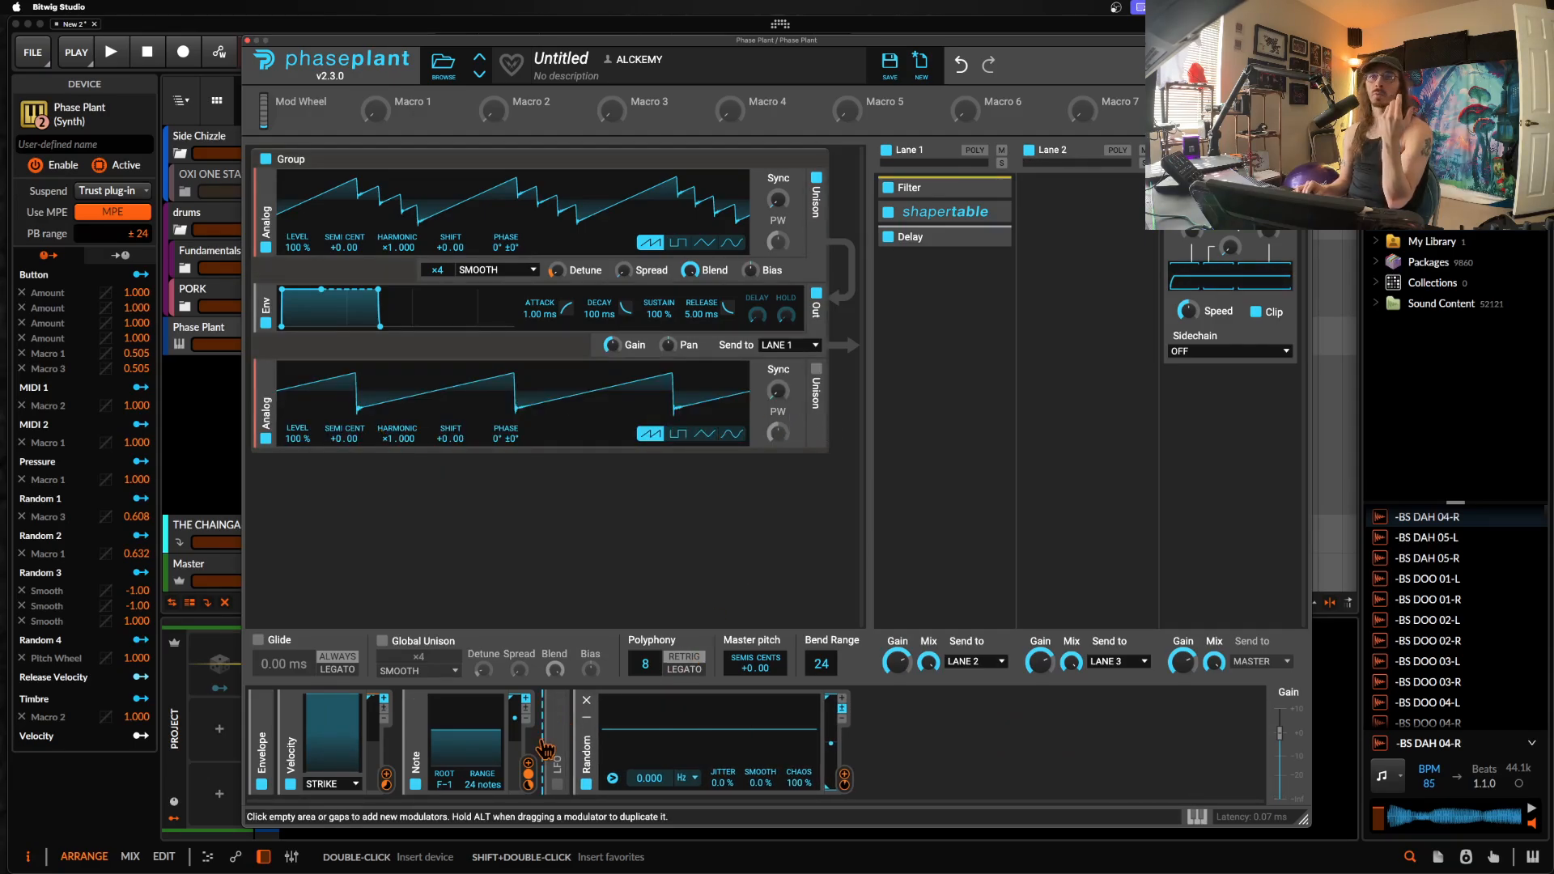
{"action": "left_click", "coordinate": [402, 743]}
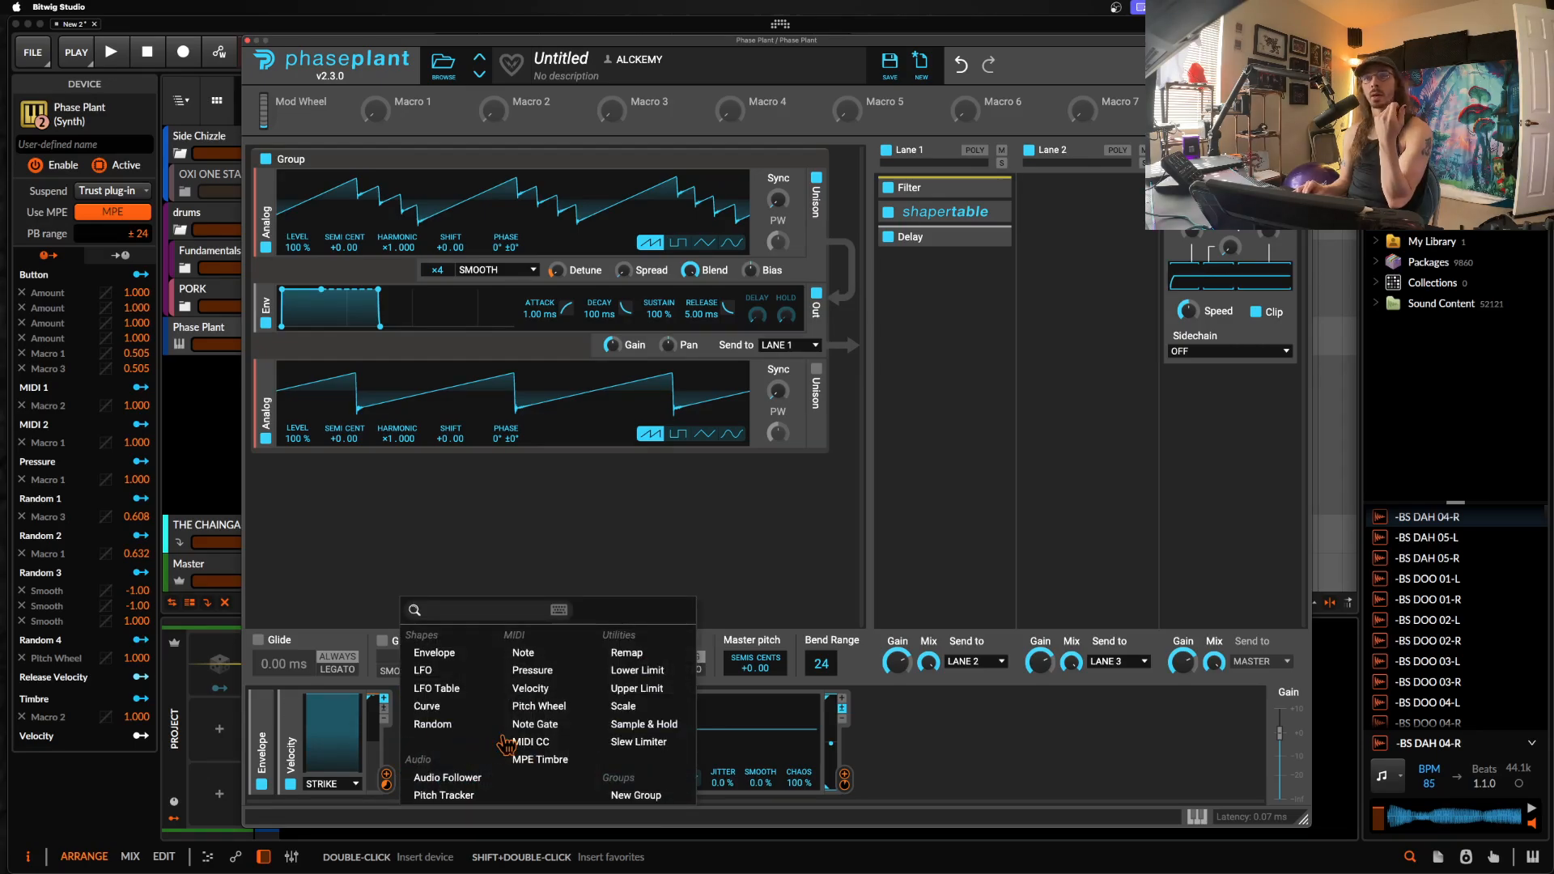
{"action": "left_click", "coordinate": [522, 653]}
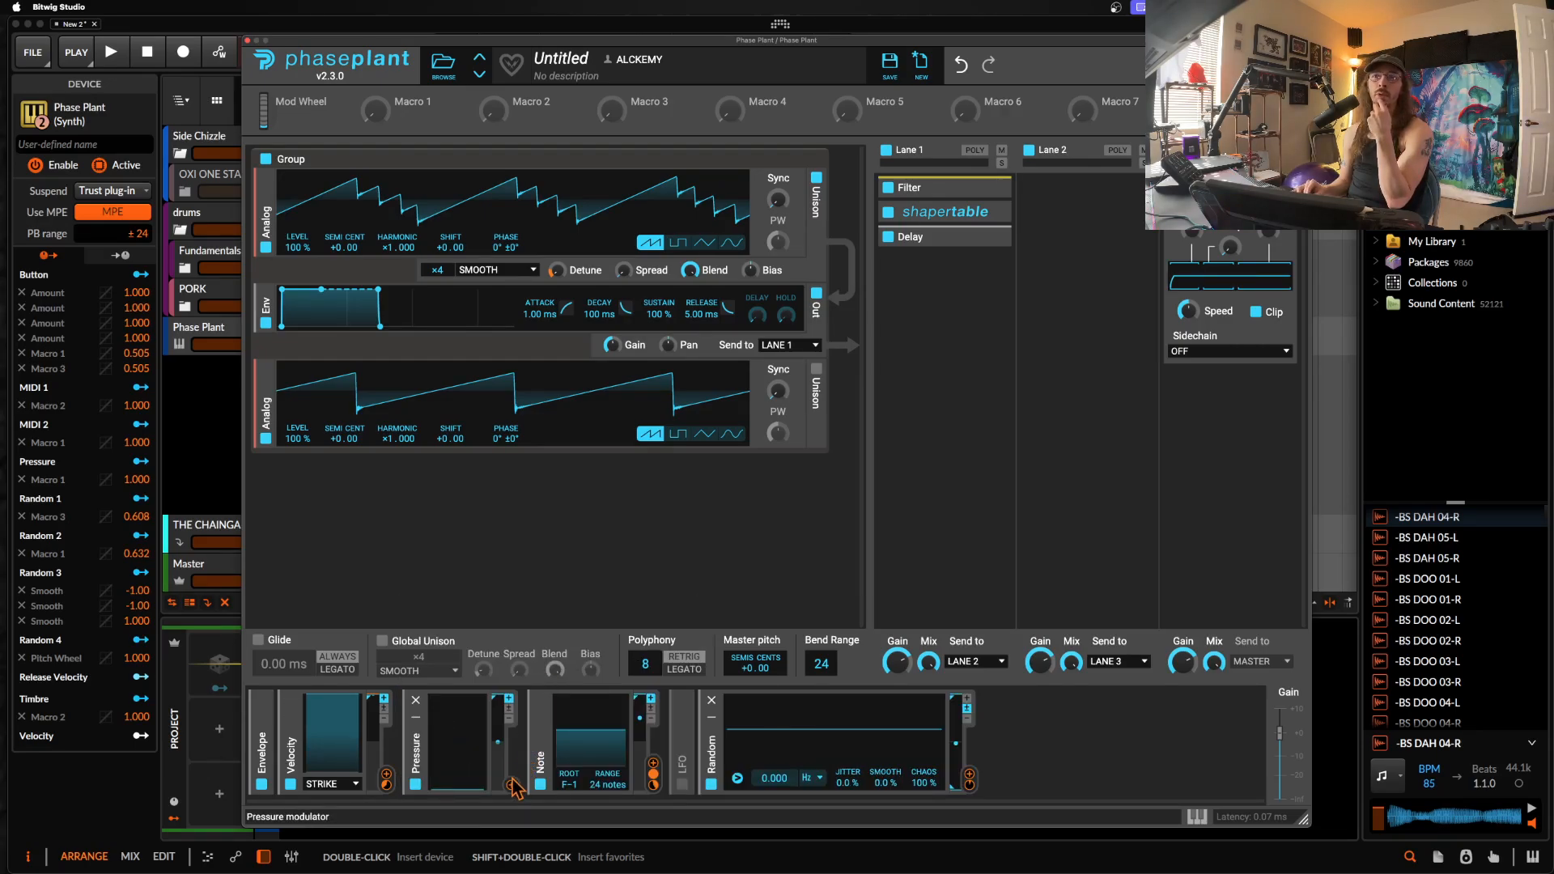
Step: Phase-modulate the first Analog oscillator with the second one and route the Pressure modulator to that modulation's depth
{"action": "left_click", "coordinate": [511, 785]}
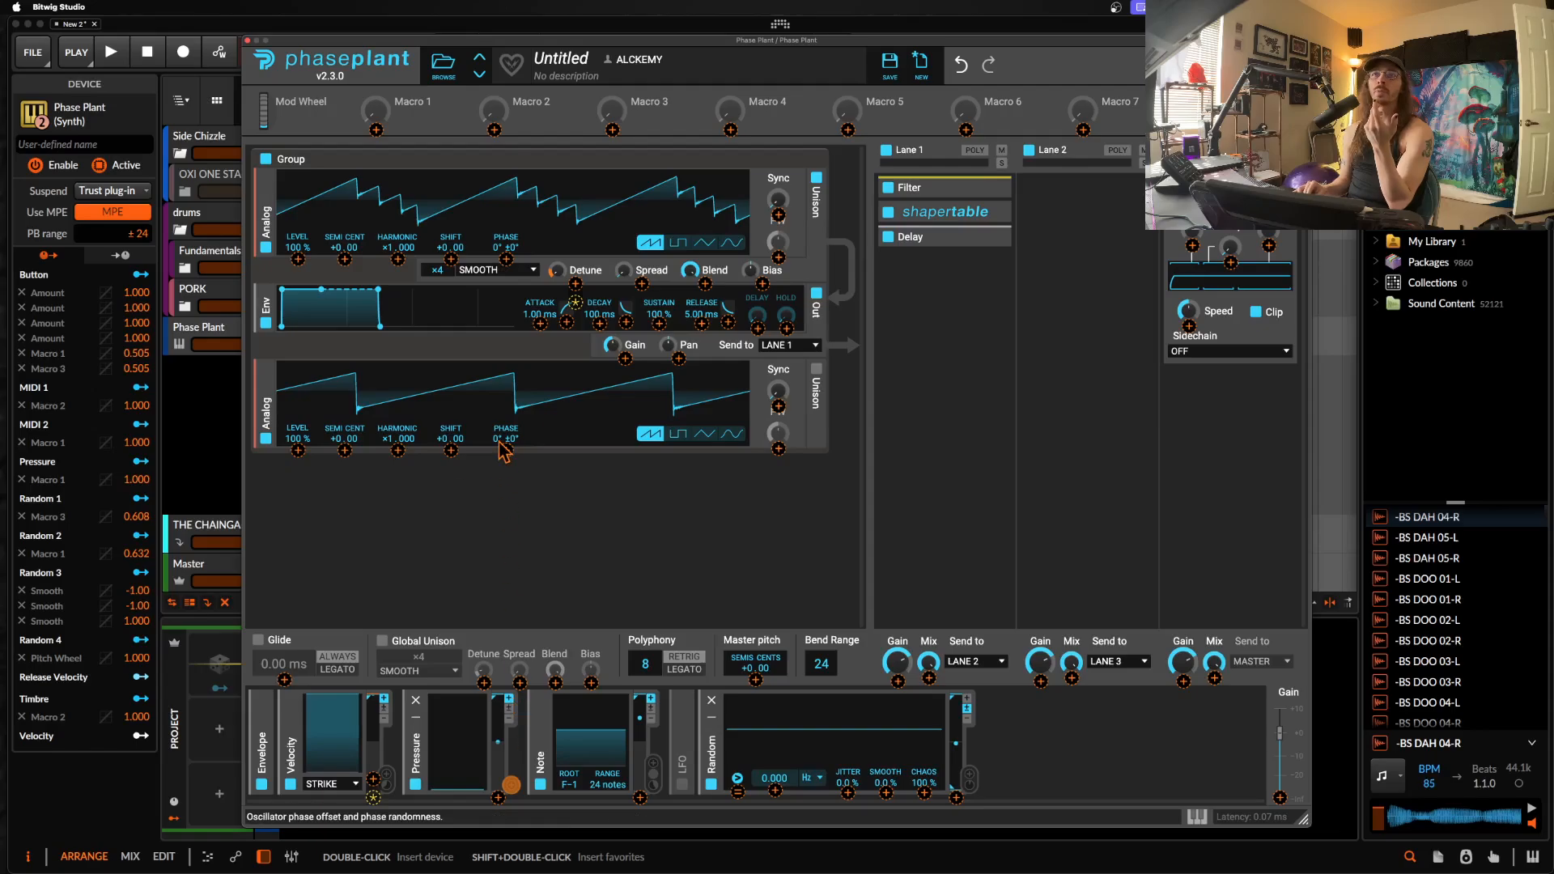
{"action": "left_click", "coordinate": [493, 355]}
{"action": "left_click_drag", "start_coordinate": [829, 437], "coordinate": [506, 257]}
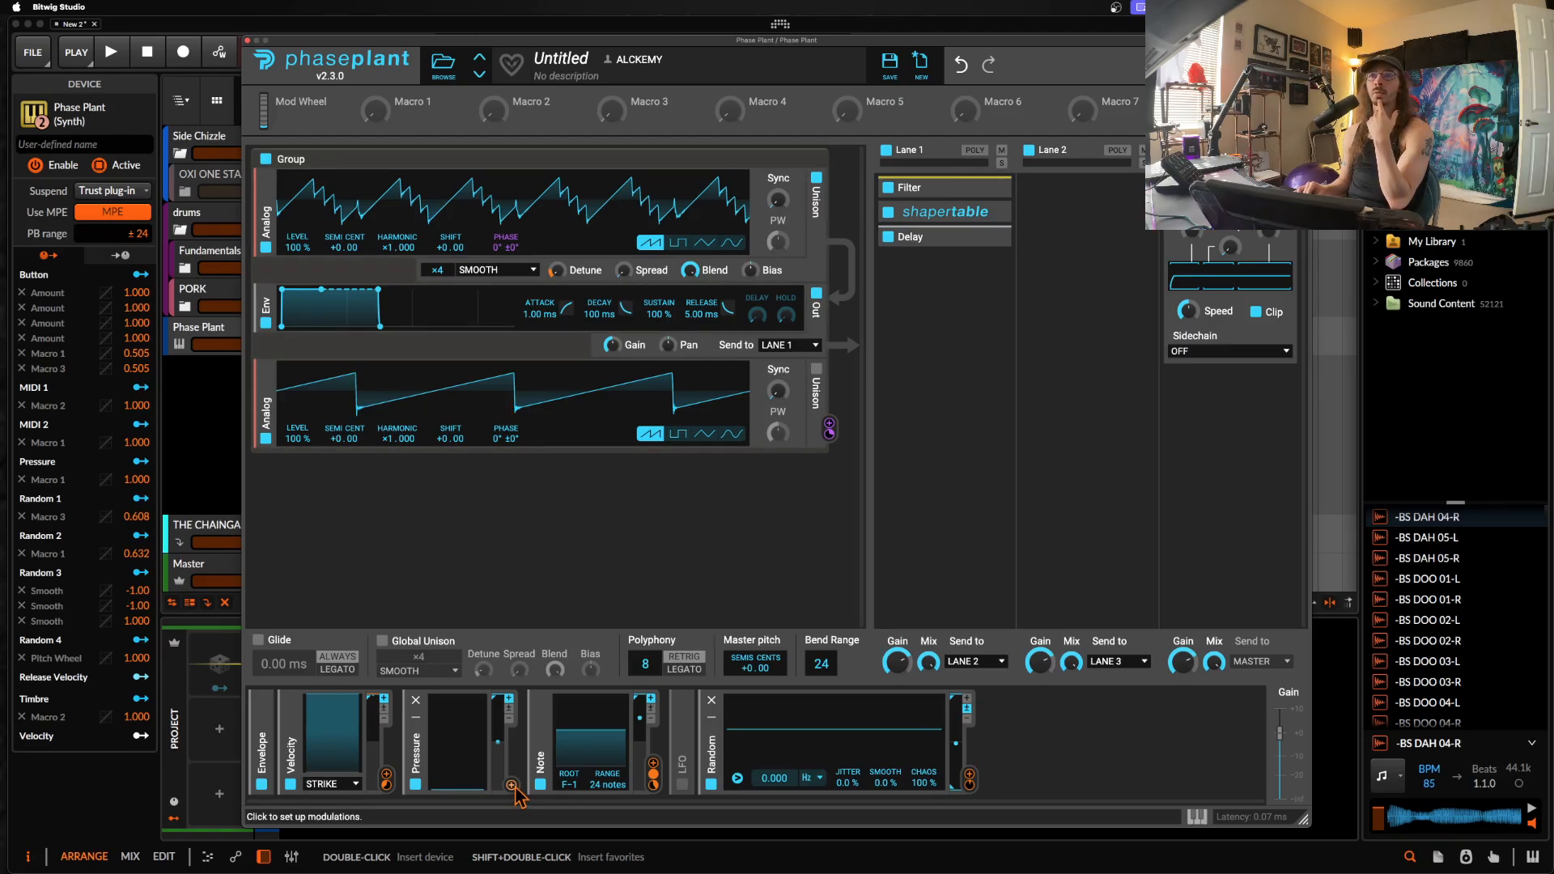
{"action": "left_click", "coordinate": [511, 785]}
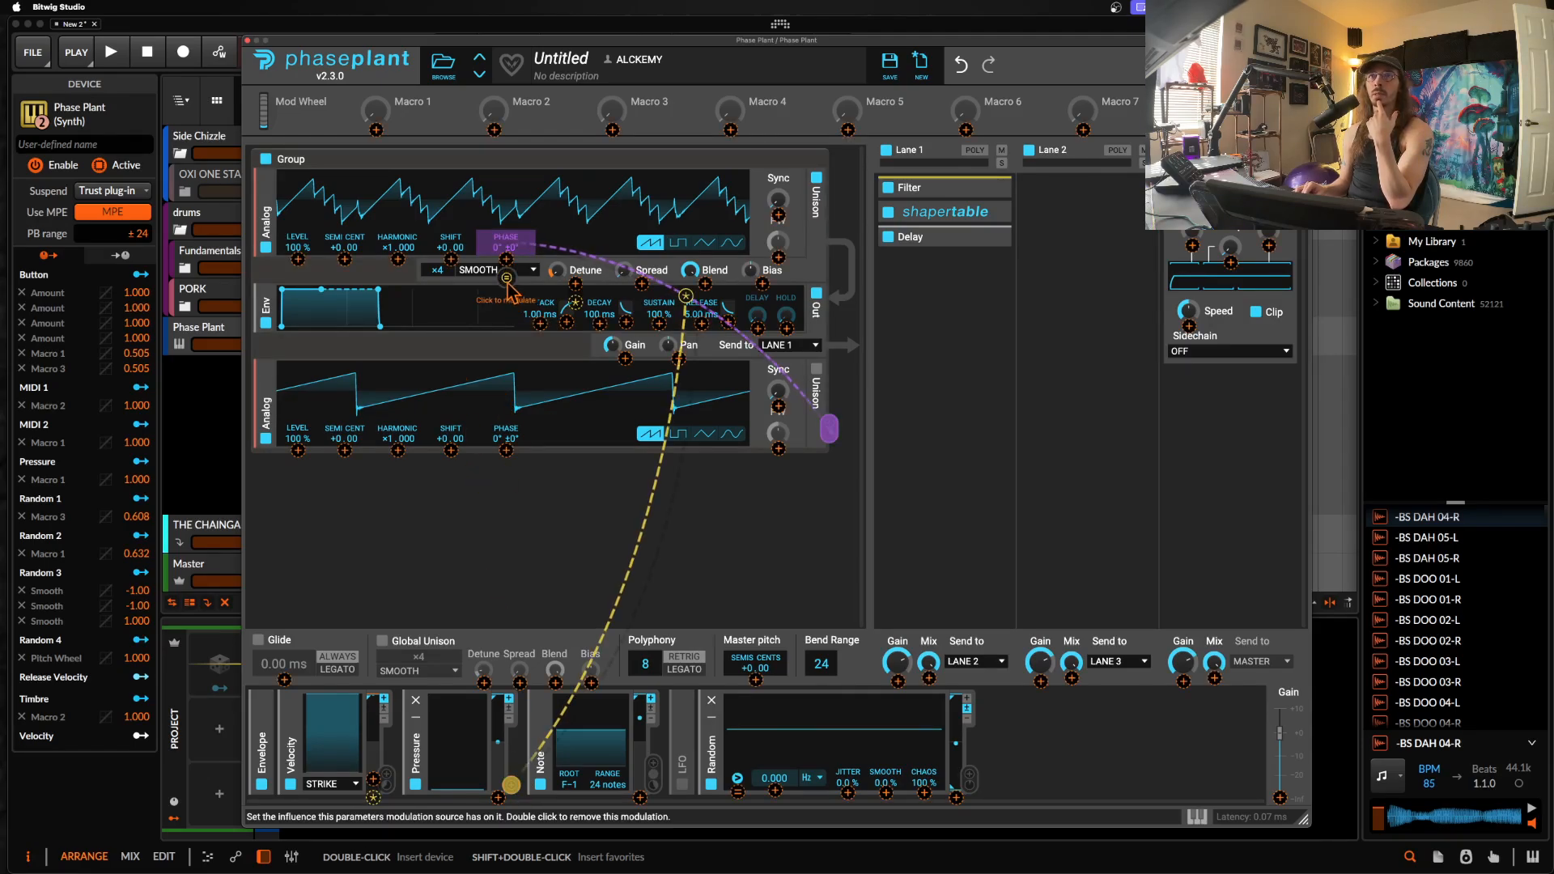
{"action": "left_click", "coordinate": [380, 283]}
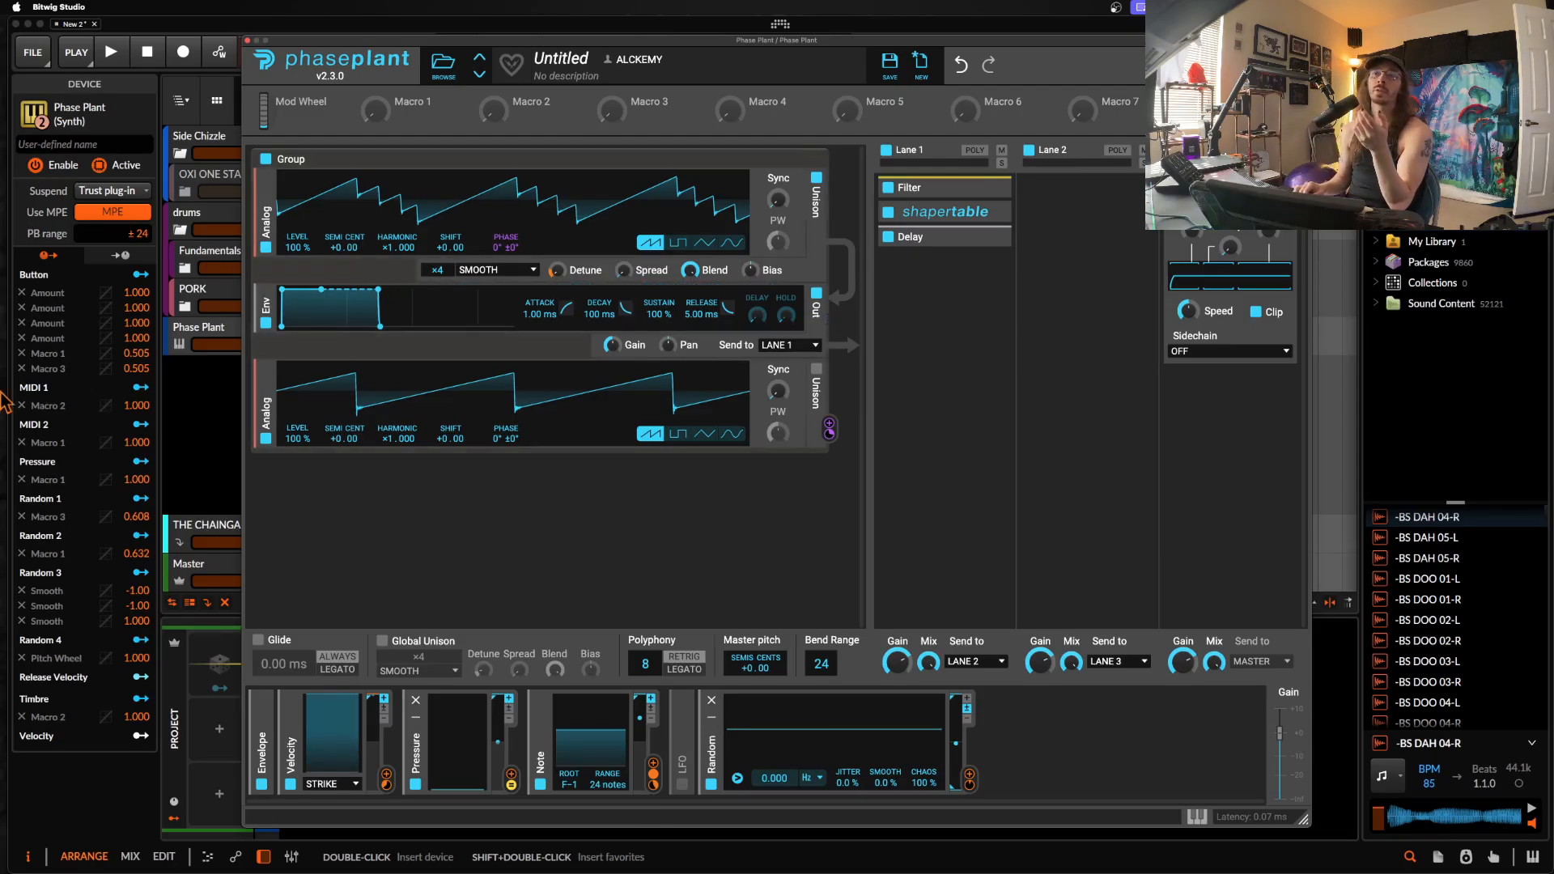
Step: Expand the Envelope modulator and set the second Analog oscillator's Harmonic to 2.000
{"action": "left_click", "coordinate": [266, 720]}
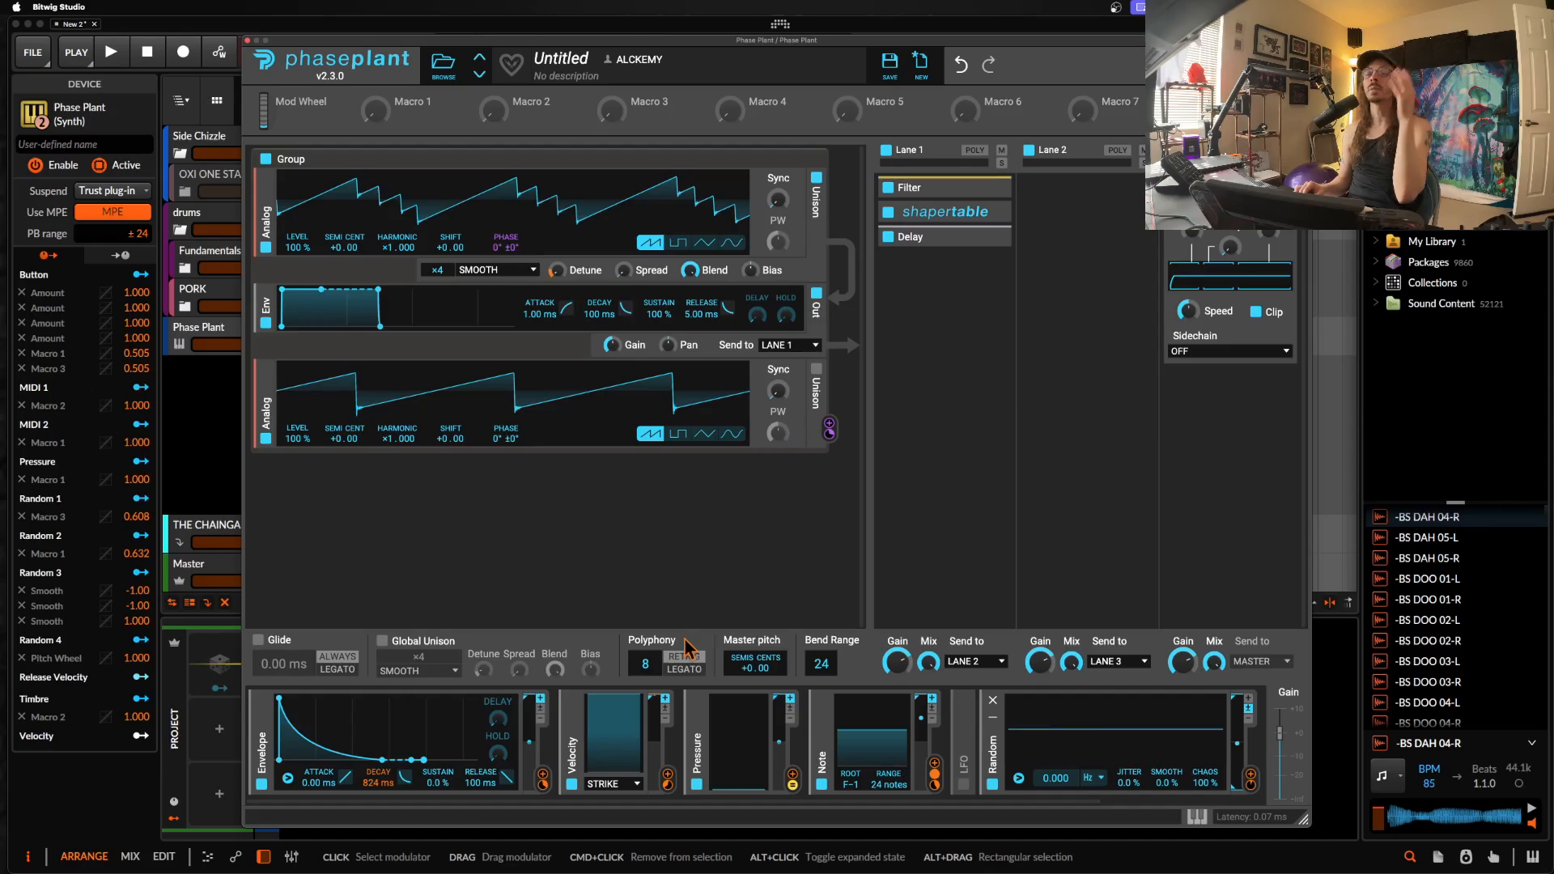
{"action": "left_click", "coordinate": [792, 777]}
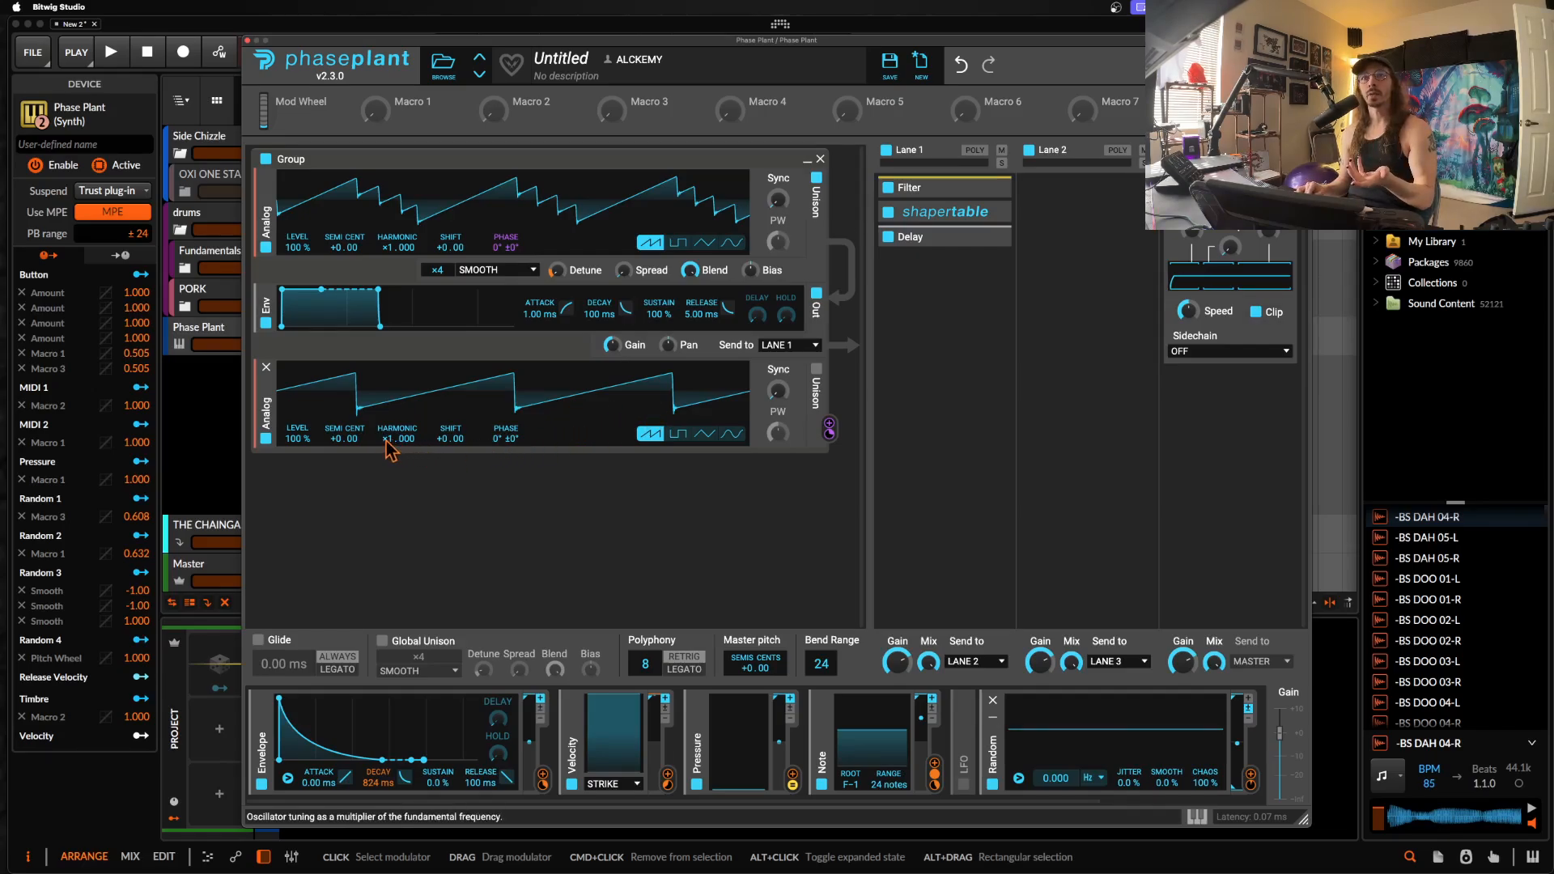
{"action": "left_click_drag", "start_coordinate": [389, 450], "coordinate": [389, 429]}
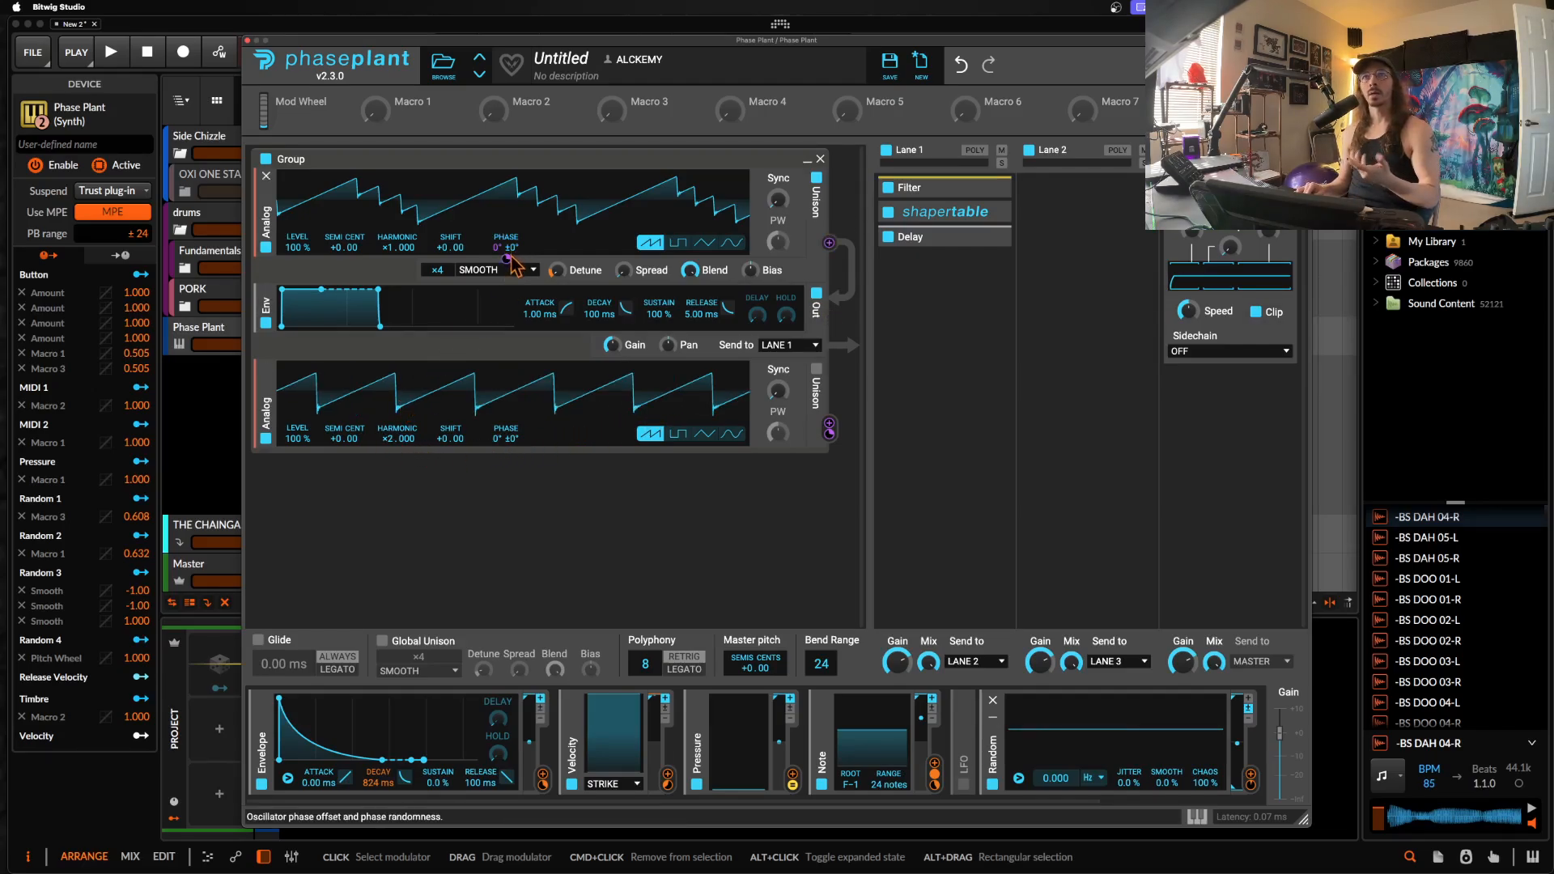
{"action": "mouse_move", "coordinate": [509, 260]}
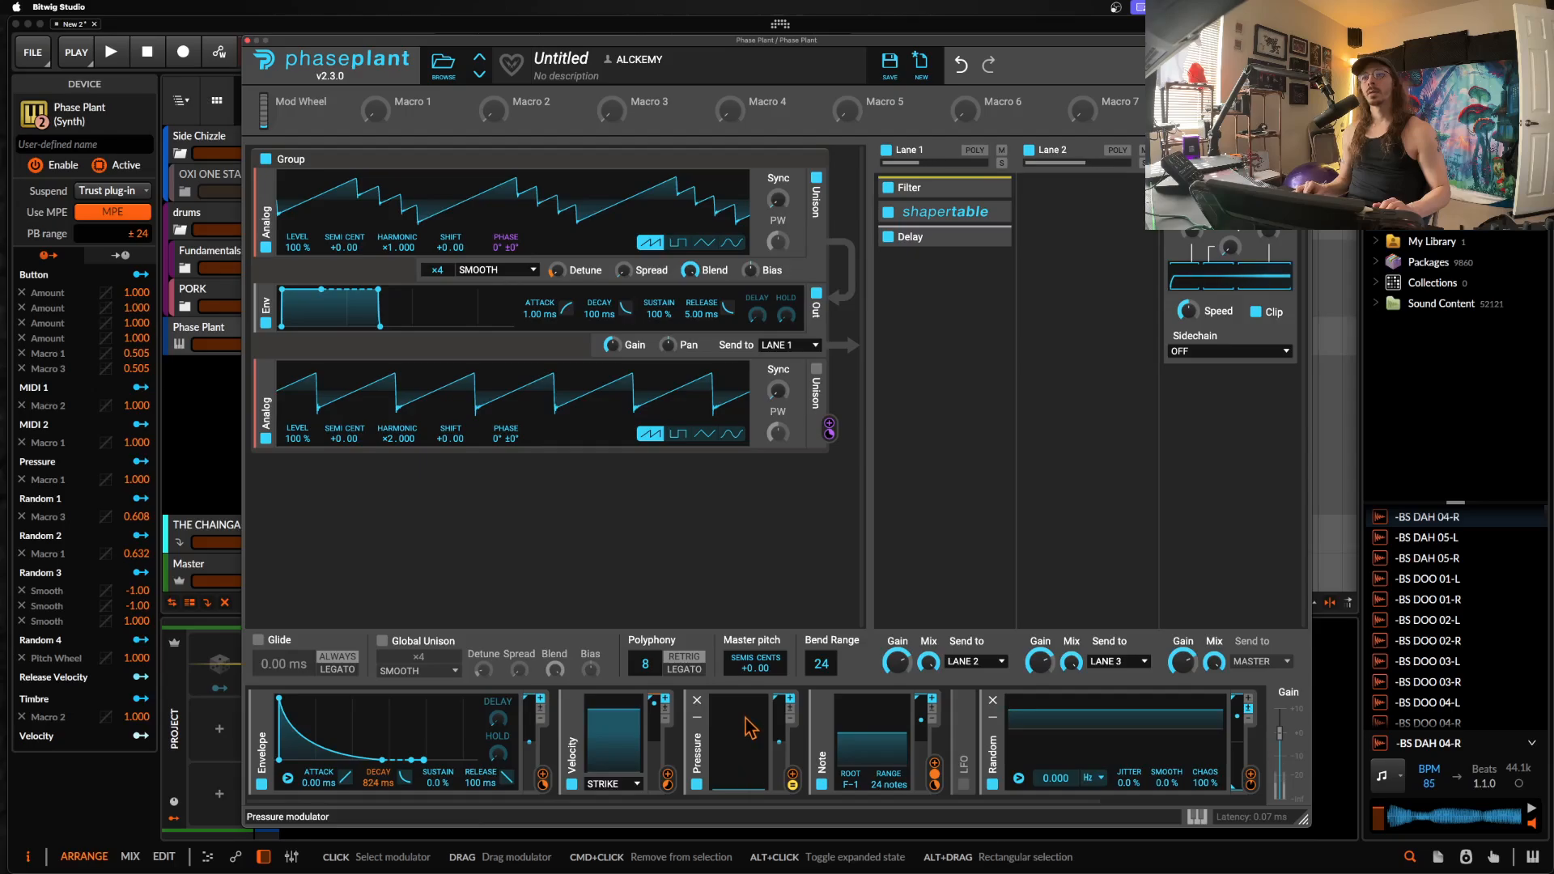
Step: Close the plug-in window, open the Phase Plant #1 clip for note editing and display its Pressure expression lane
{"action": "left_click", "coordinate": [248, 39]}
{"action": "double_click", "coordinate": [462, 336]}
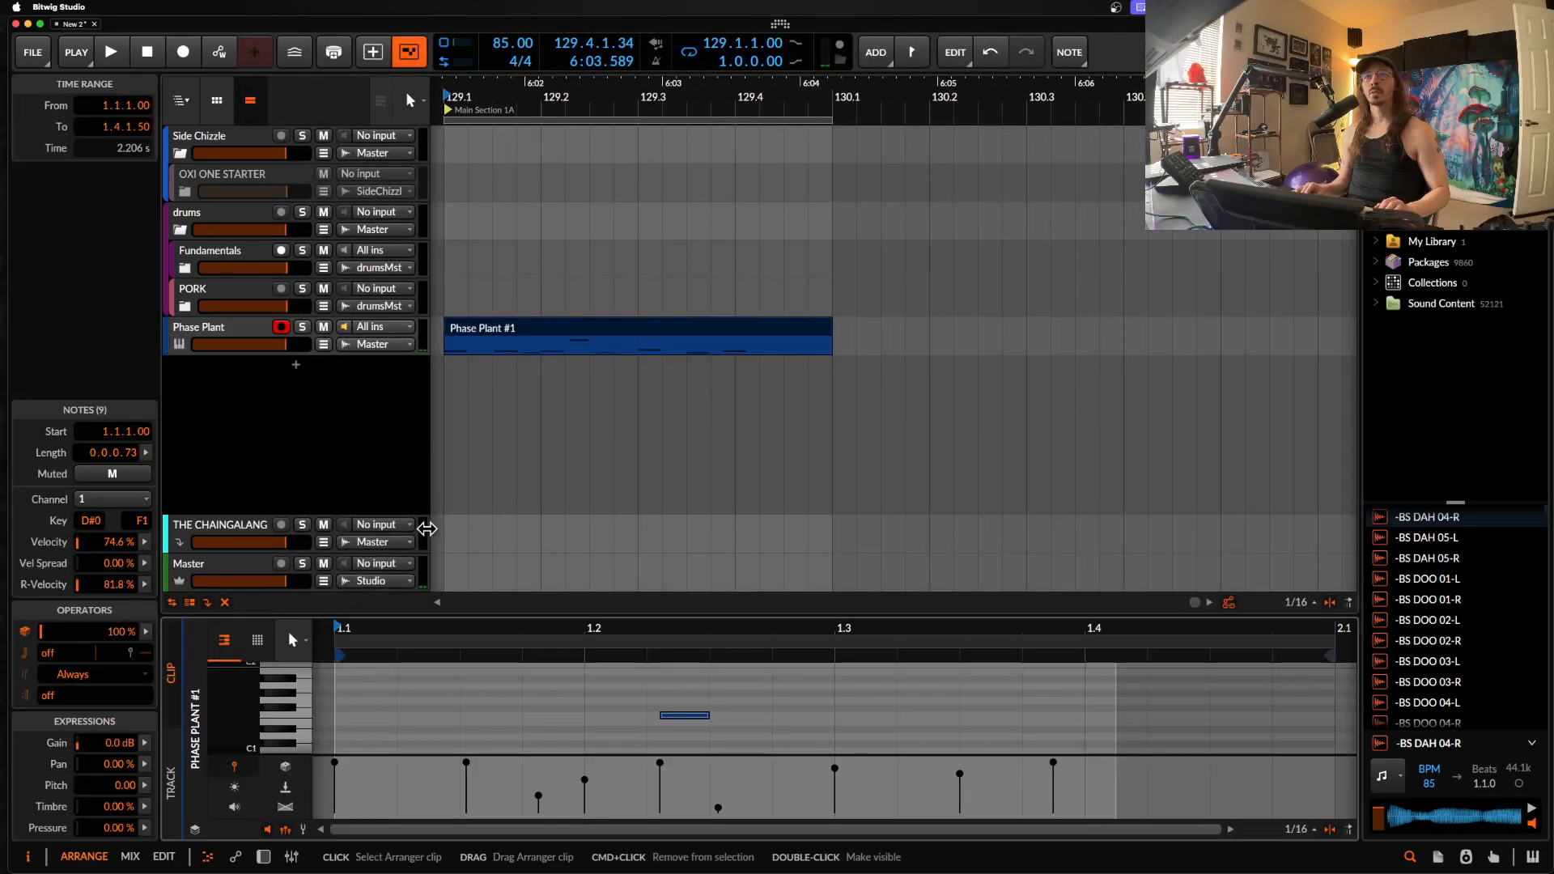
{"action": "left_click", "coordinate": [243, 791]}
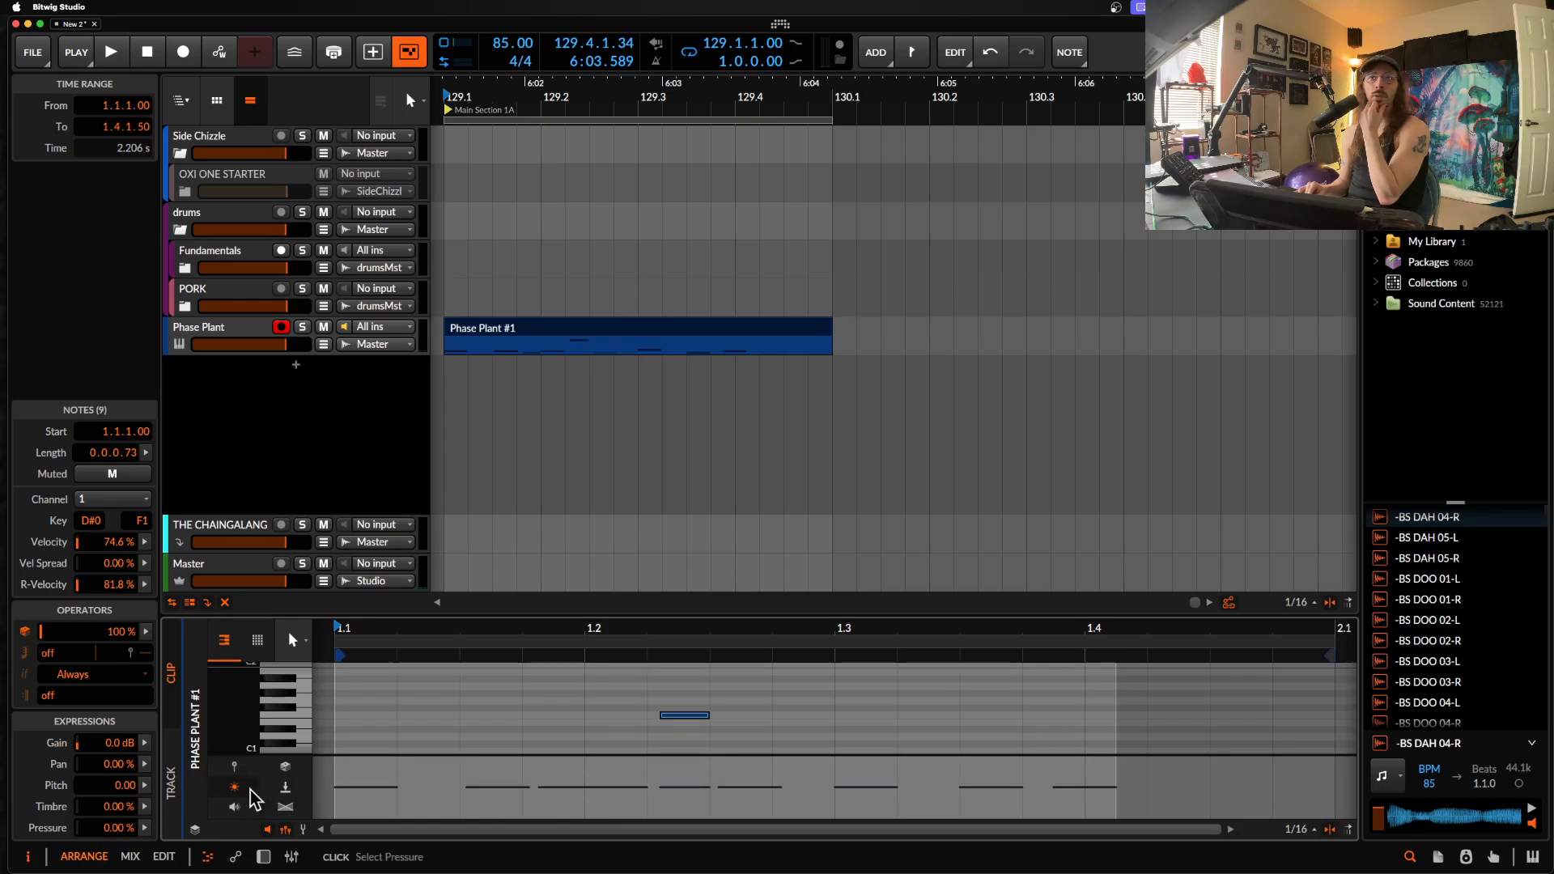
{"action": "left_click", "coordinate": [284, 786]}
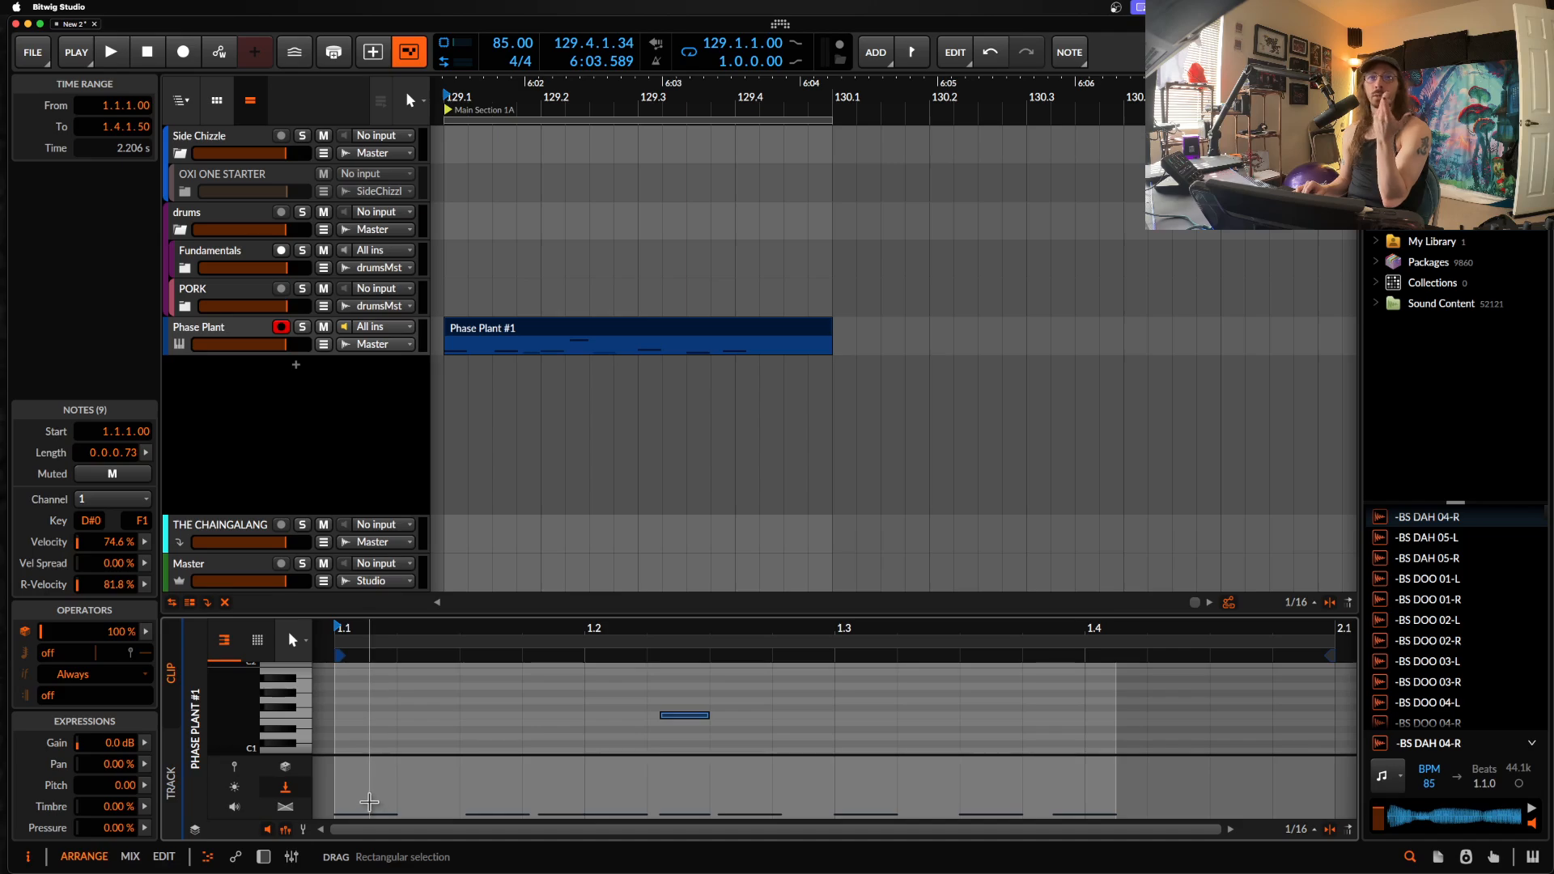
Step: Randomize the Pressure of the clip's notes with the histogram's Chaos, to a mean of 14.2%
{"action": "left_click", "coordinate": [145, 829]}
{"action": "left_click_drag", "start_coordinate": [406, 859], "coordinate": [406, 777]}
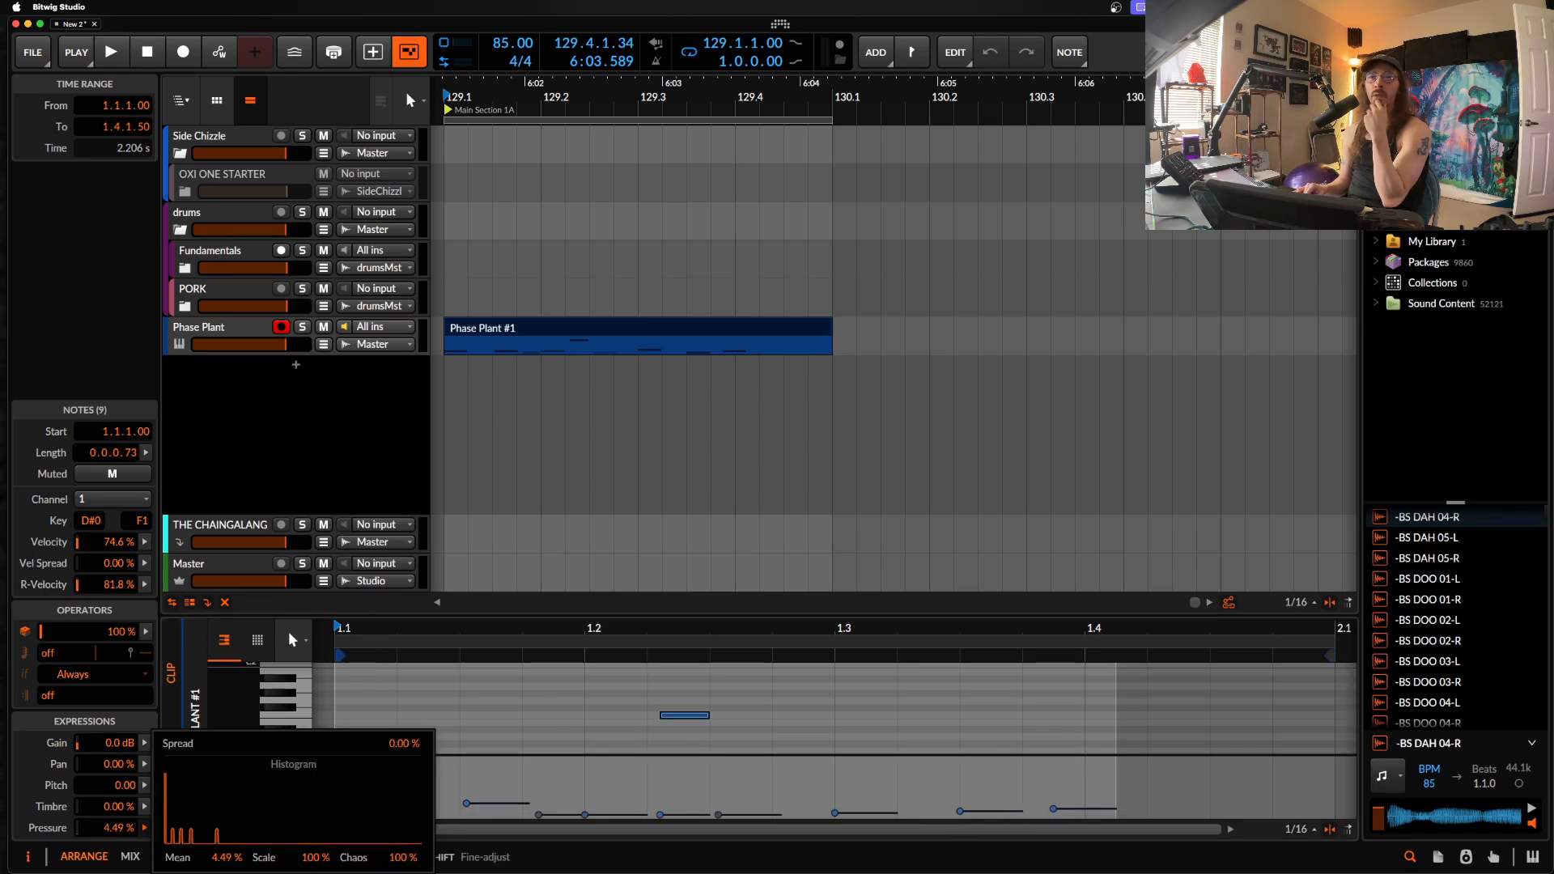
{"action": "left_click", "coordinate": [563, 750]}
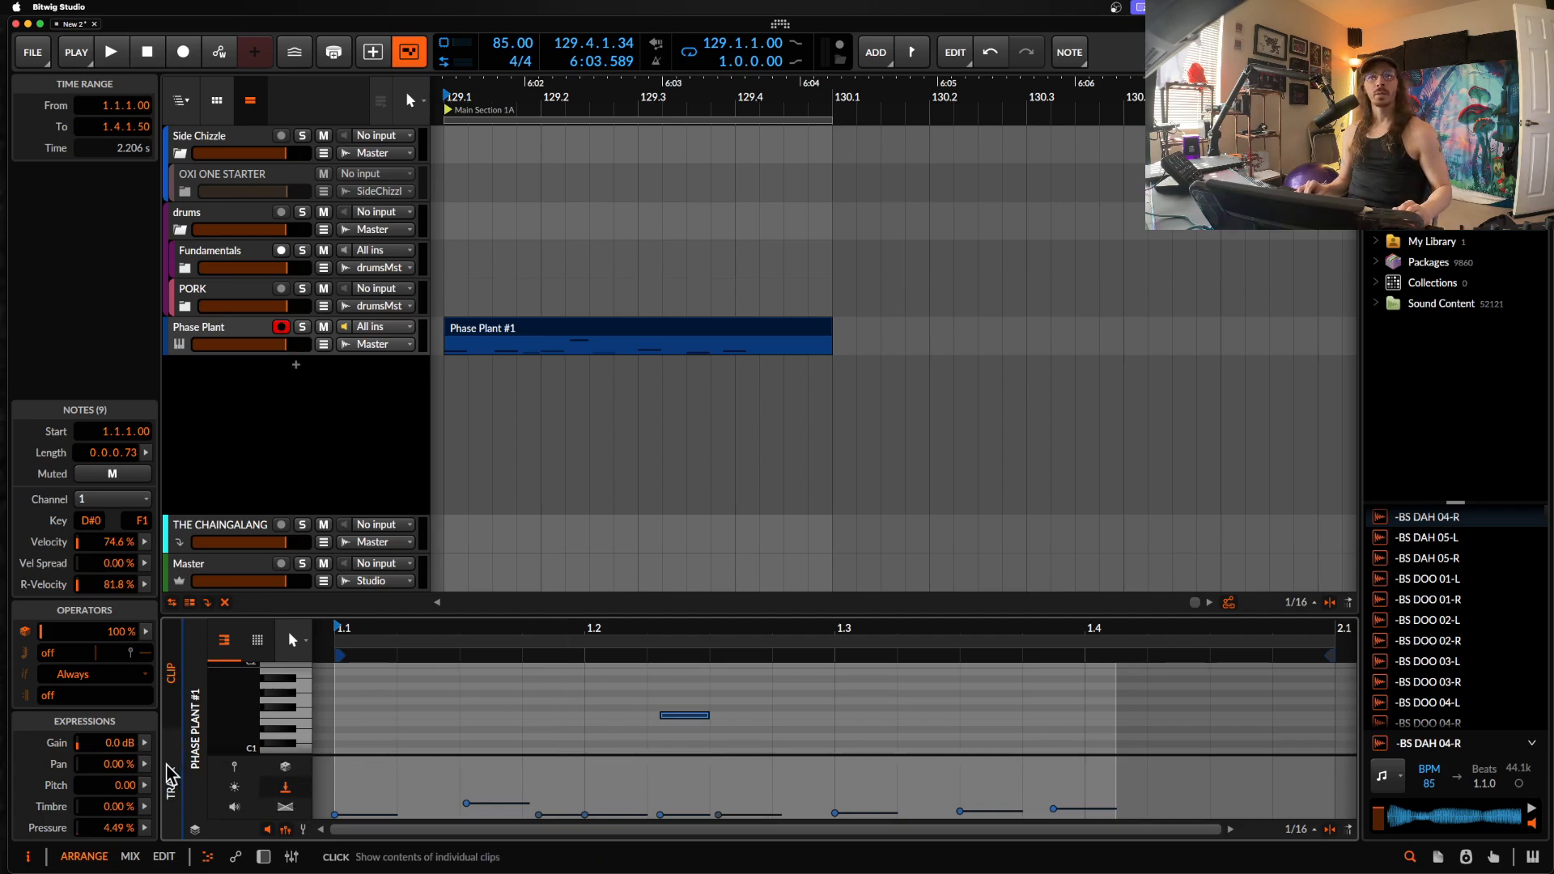
{"action": "left_click", "coordinate": [147, 828]}
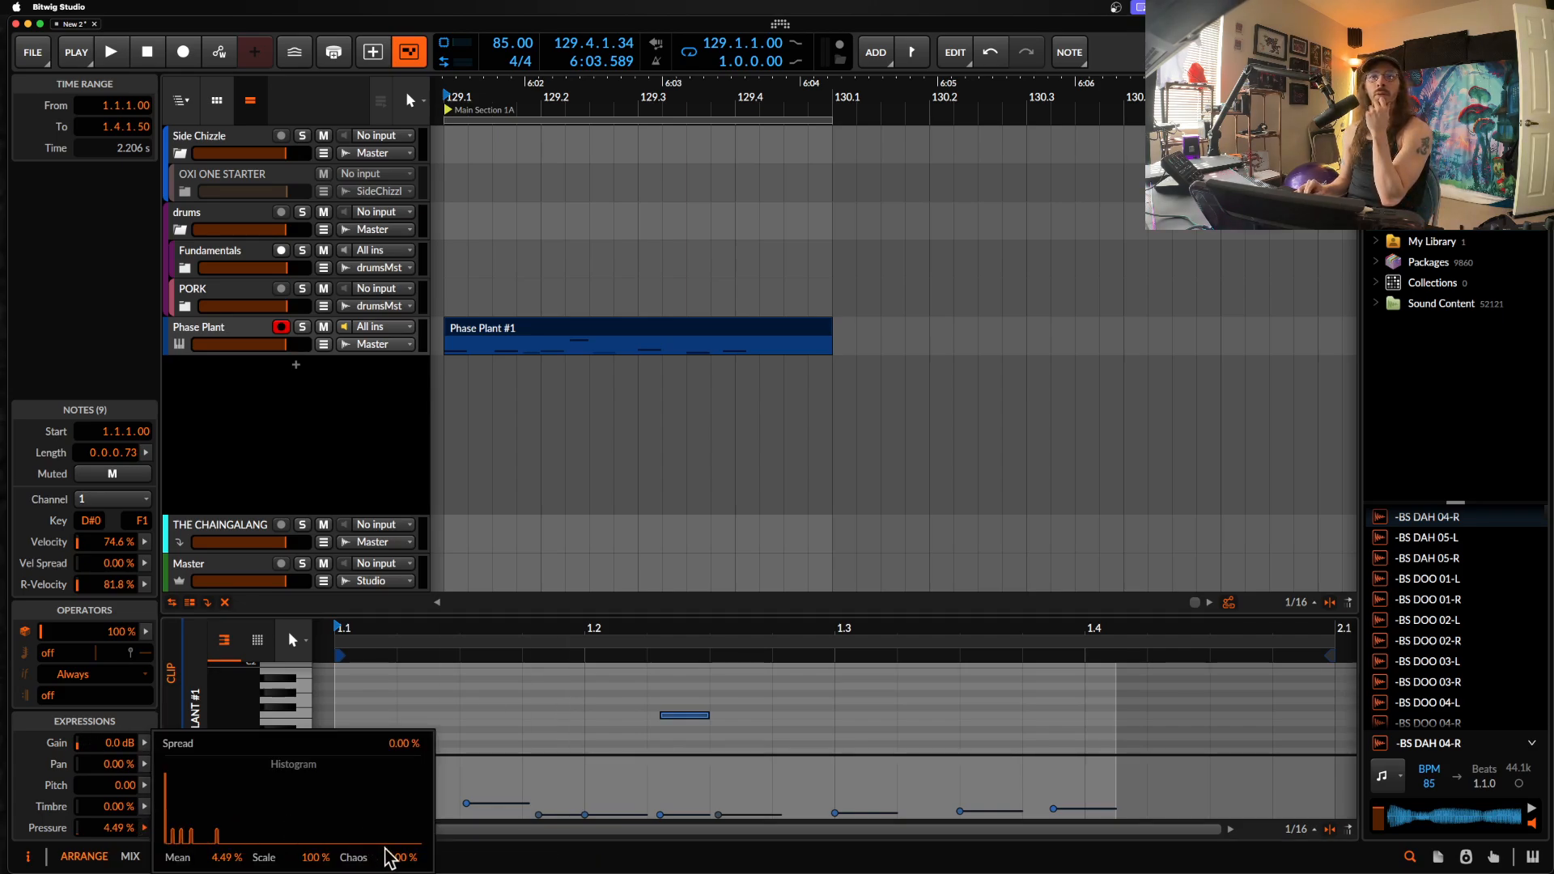
{"action": "left_click_drag", "start_coordinate": [394, 856], "coordinate": [394, 805]}
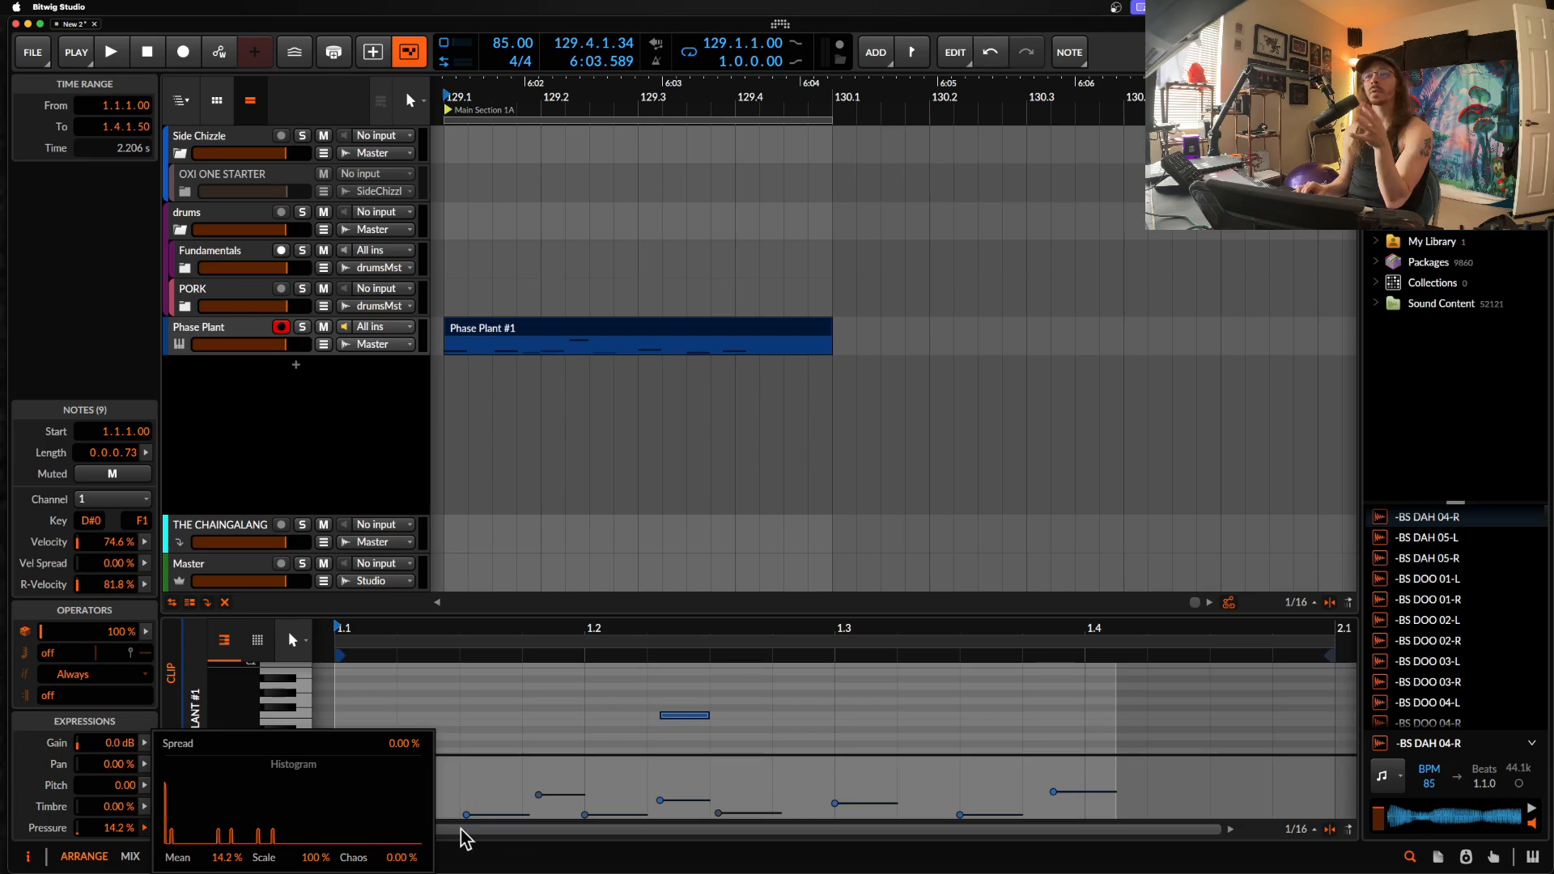
{"action": "left_click", "coordinate": [483, 734]}
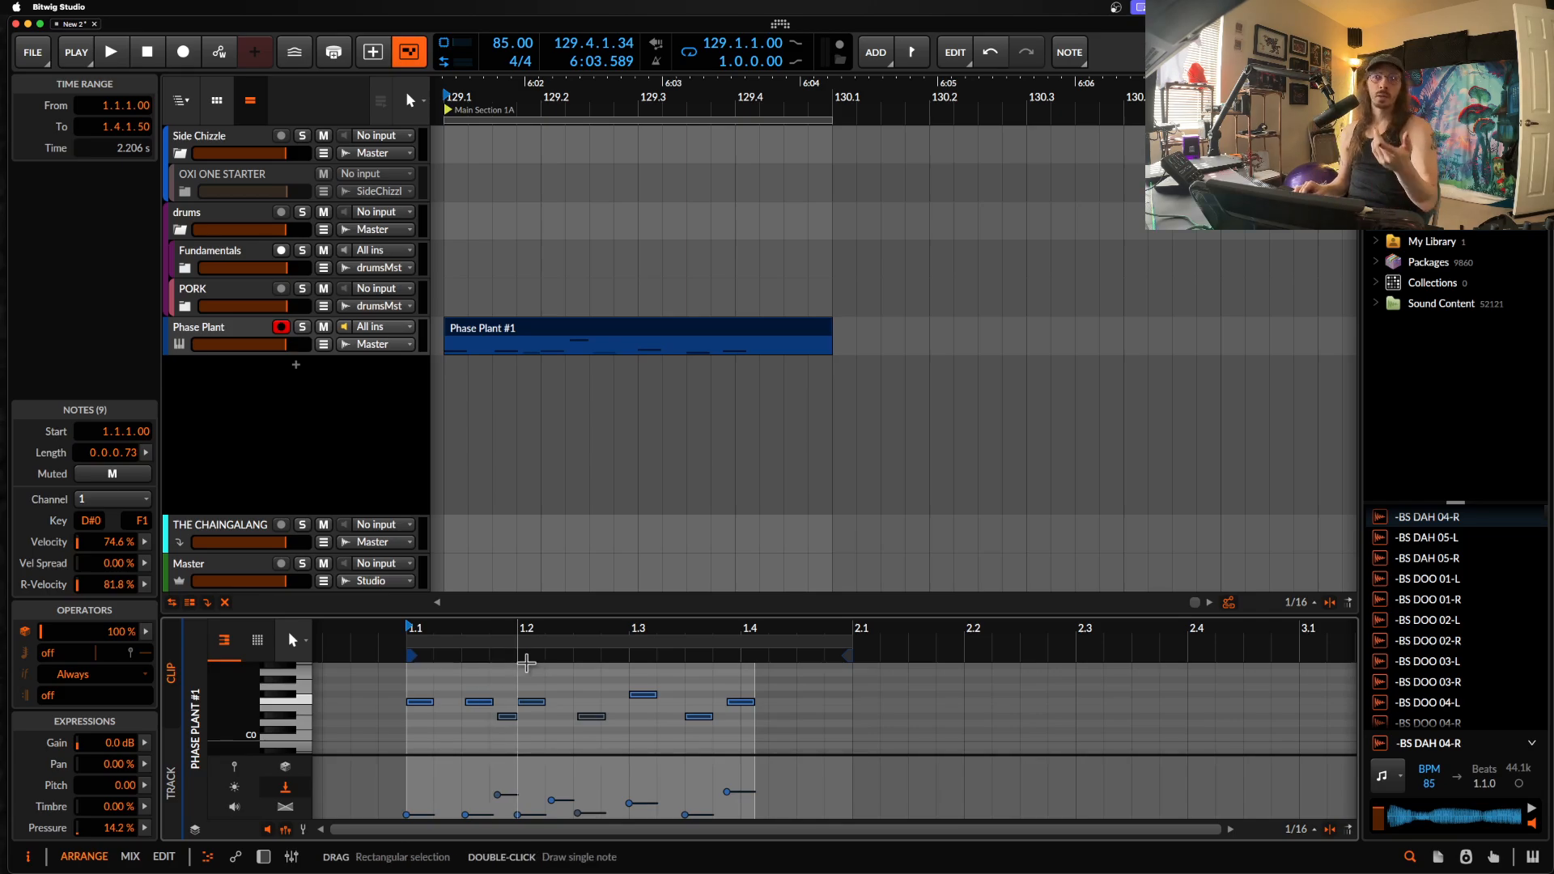
Step: Play the clip, reopen the Phase Plant plug-in window and adjust the phase modulation depth on the first Analog oscillator
{"action": "key", "text": "space"}
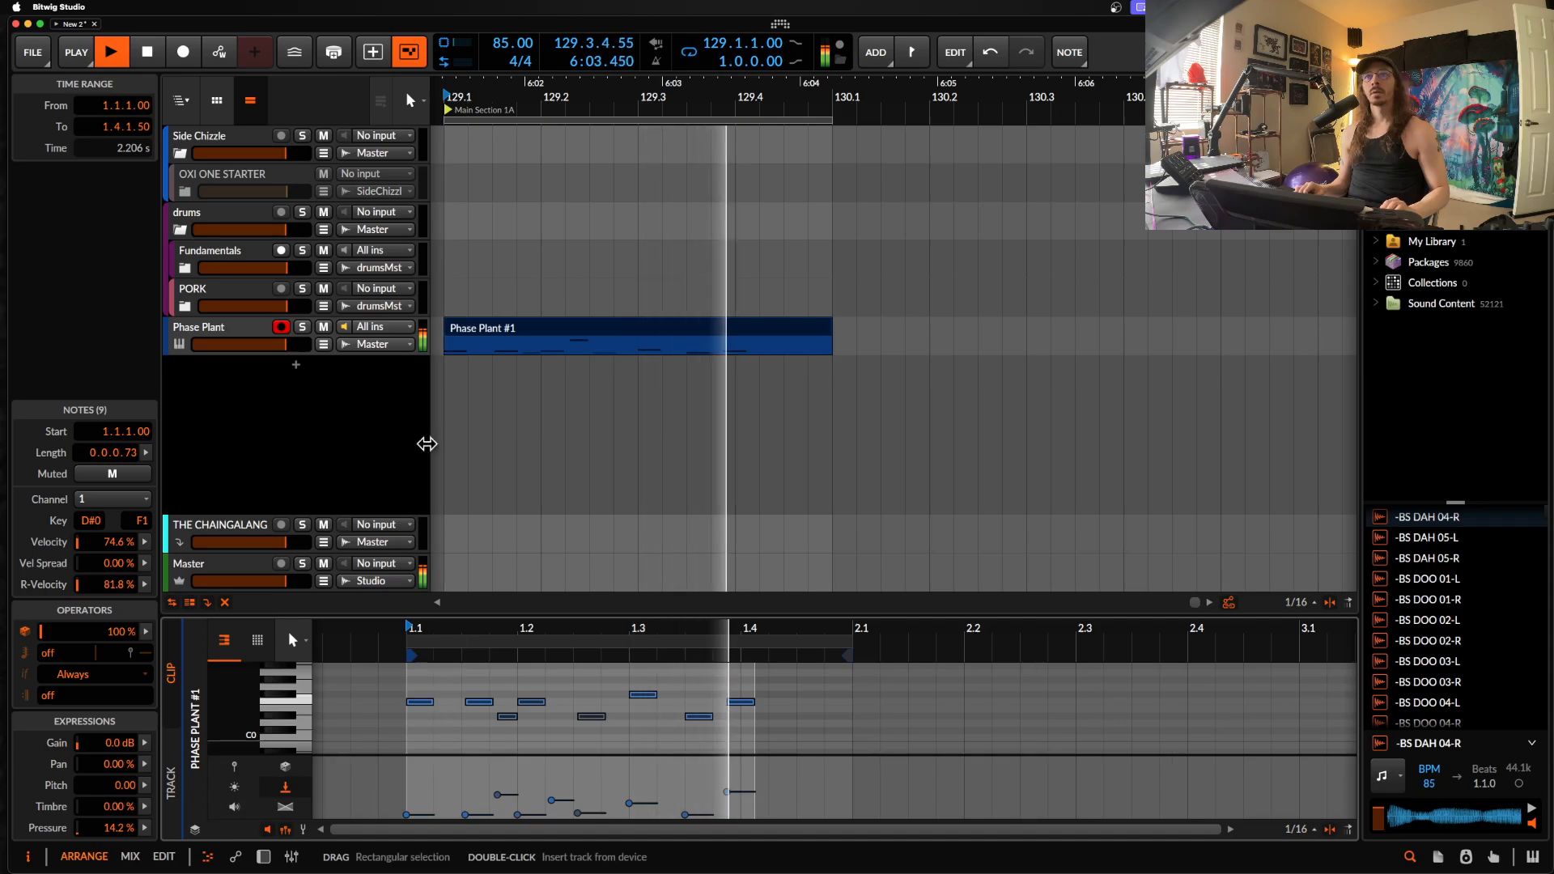
{"action": "double_click", "coordinate": [229, 336]}
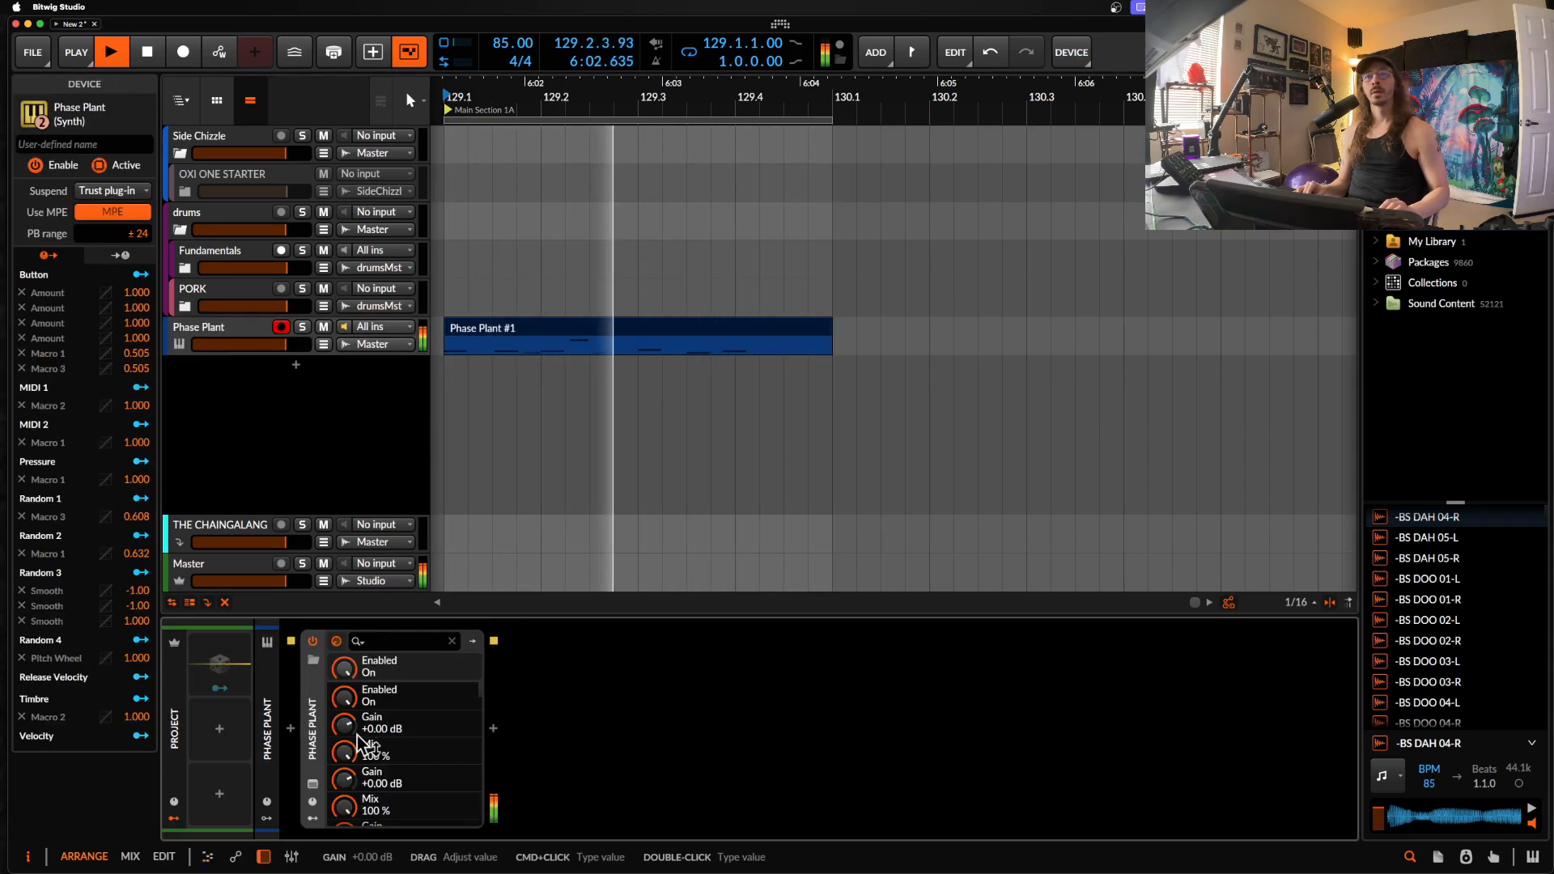
{"action": "left_click", "coordinate": [312, 785]}
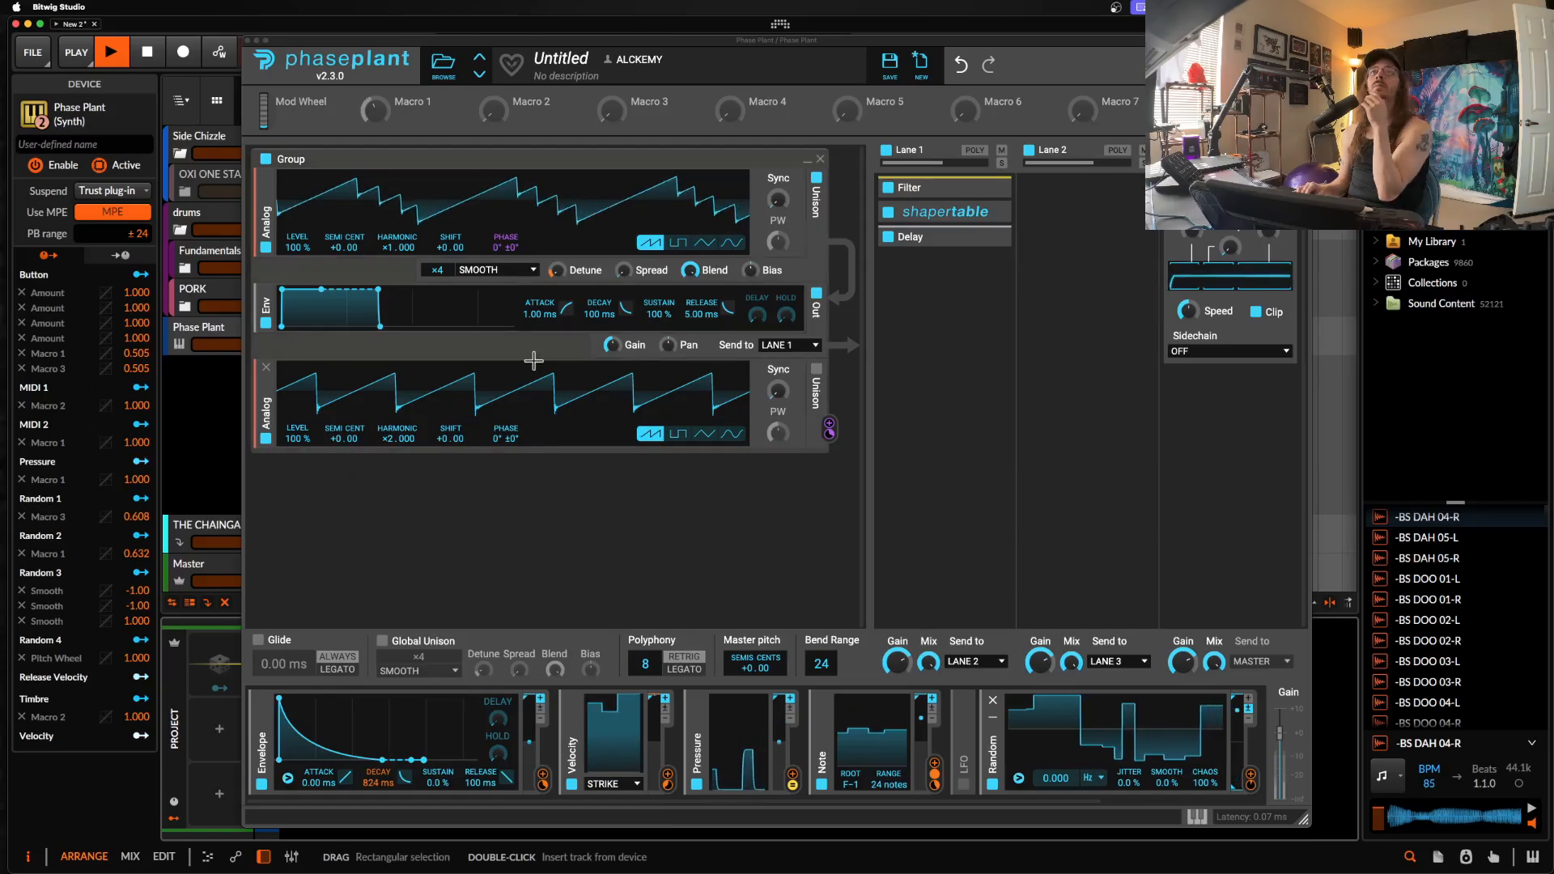
{"action": "left_click_drag", "start_coordinate": [506, 259], "coordinate": [506, 258]}
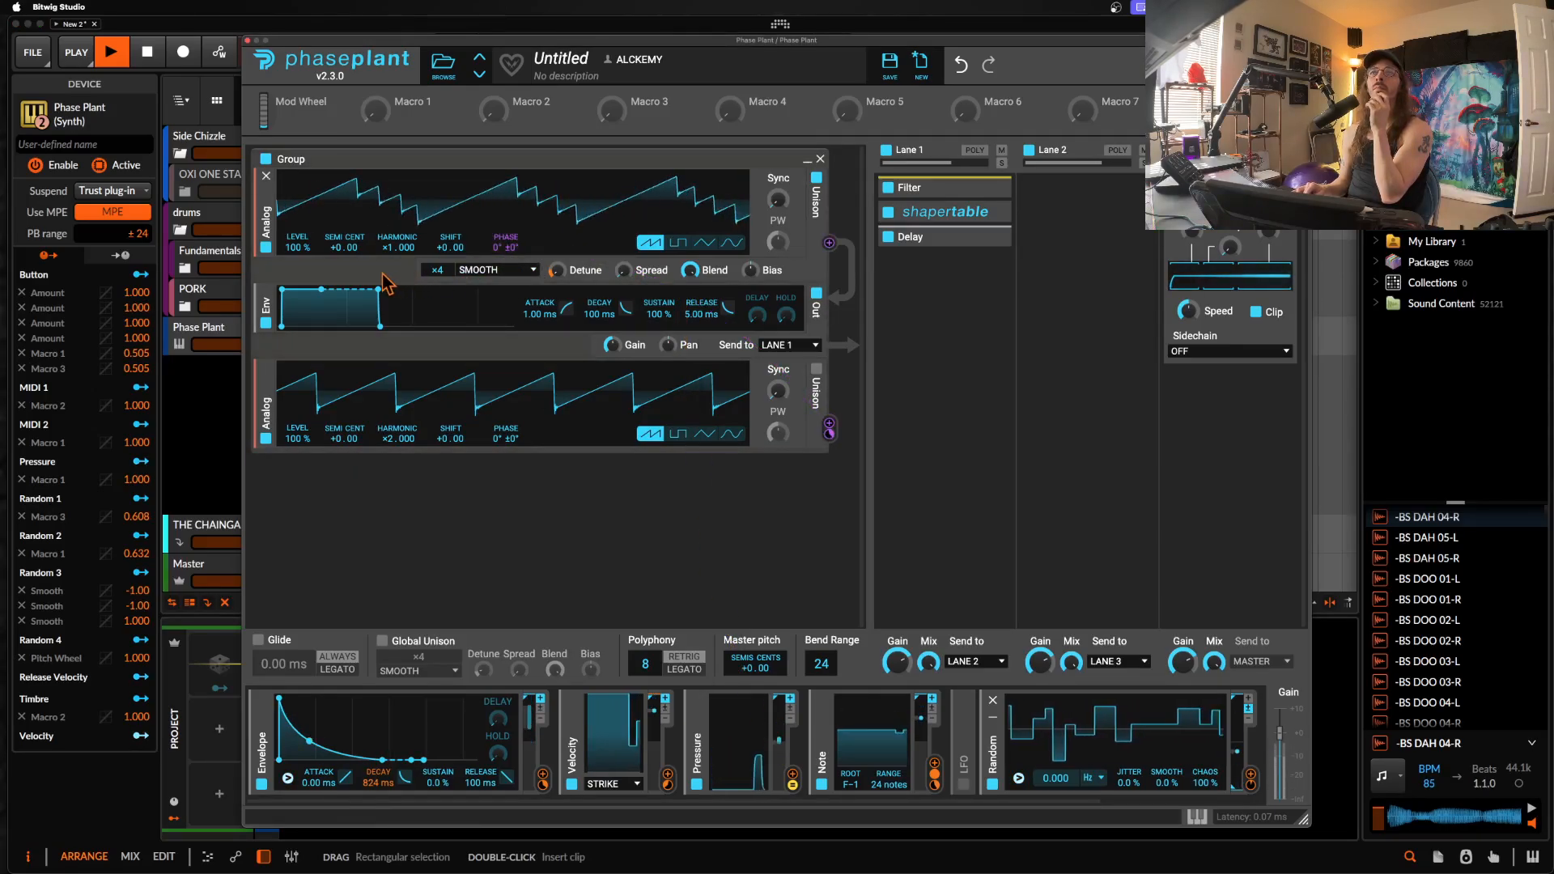
Step: Bypass the Delay below the Shaper Table and remove it from Lane 1
{"action": "left_click", "coordinate": [890, 238]}
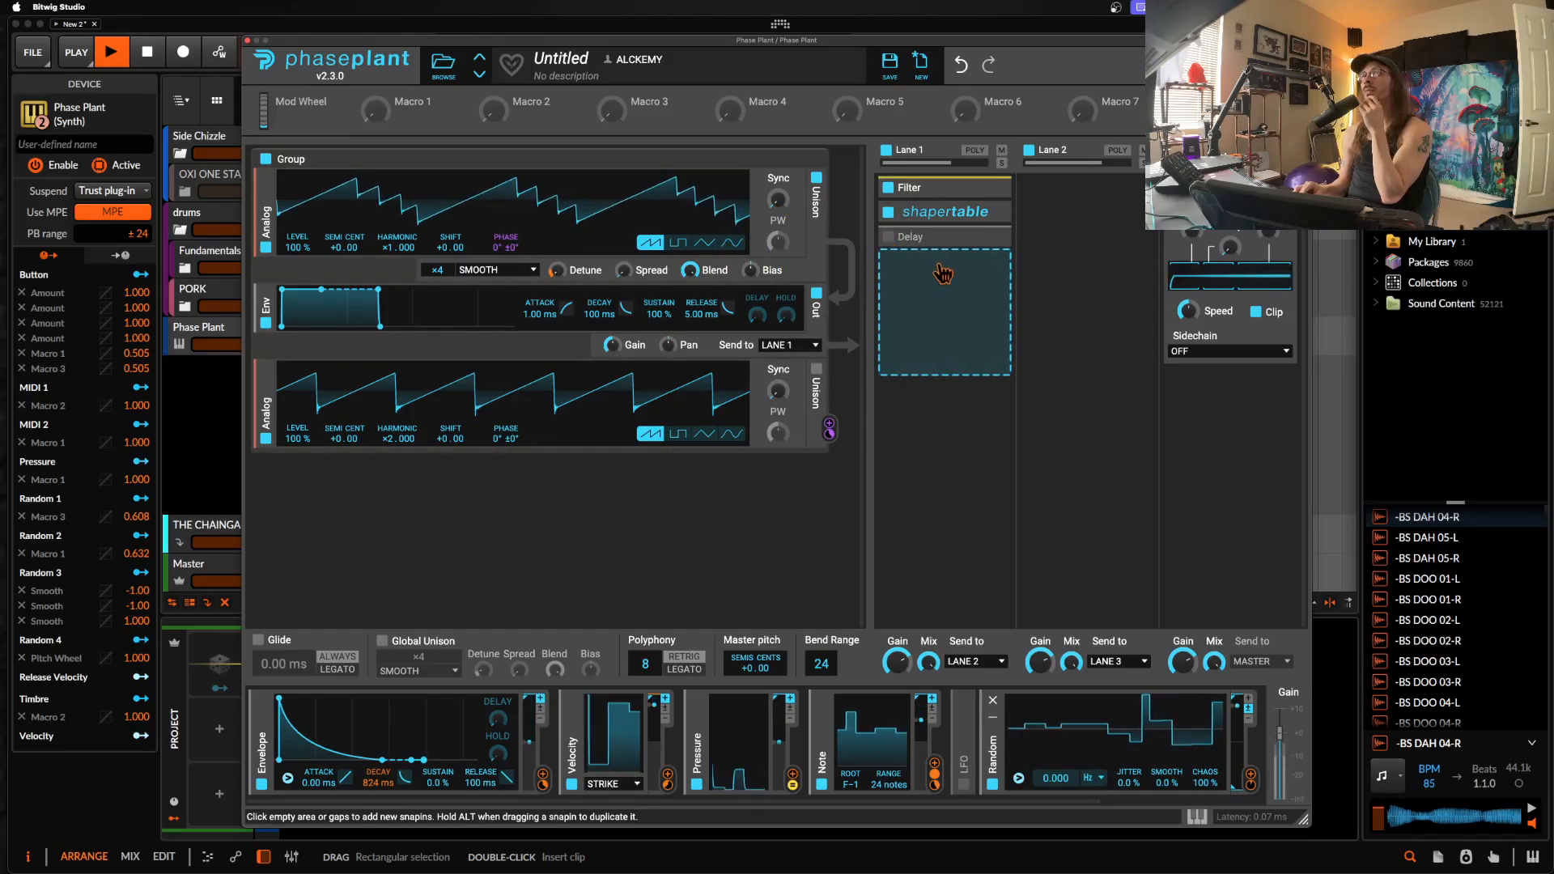
{"action": "left_click", "coordinate": [939, 238]}
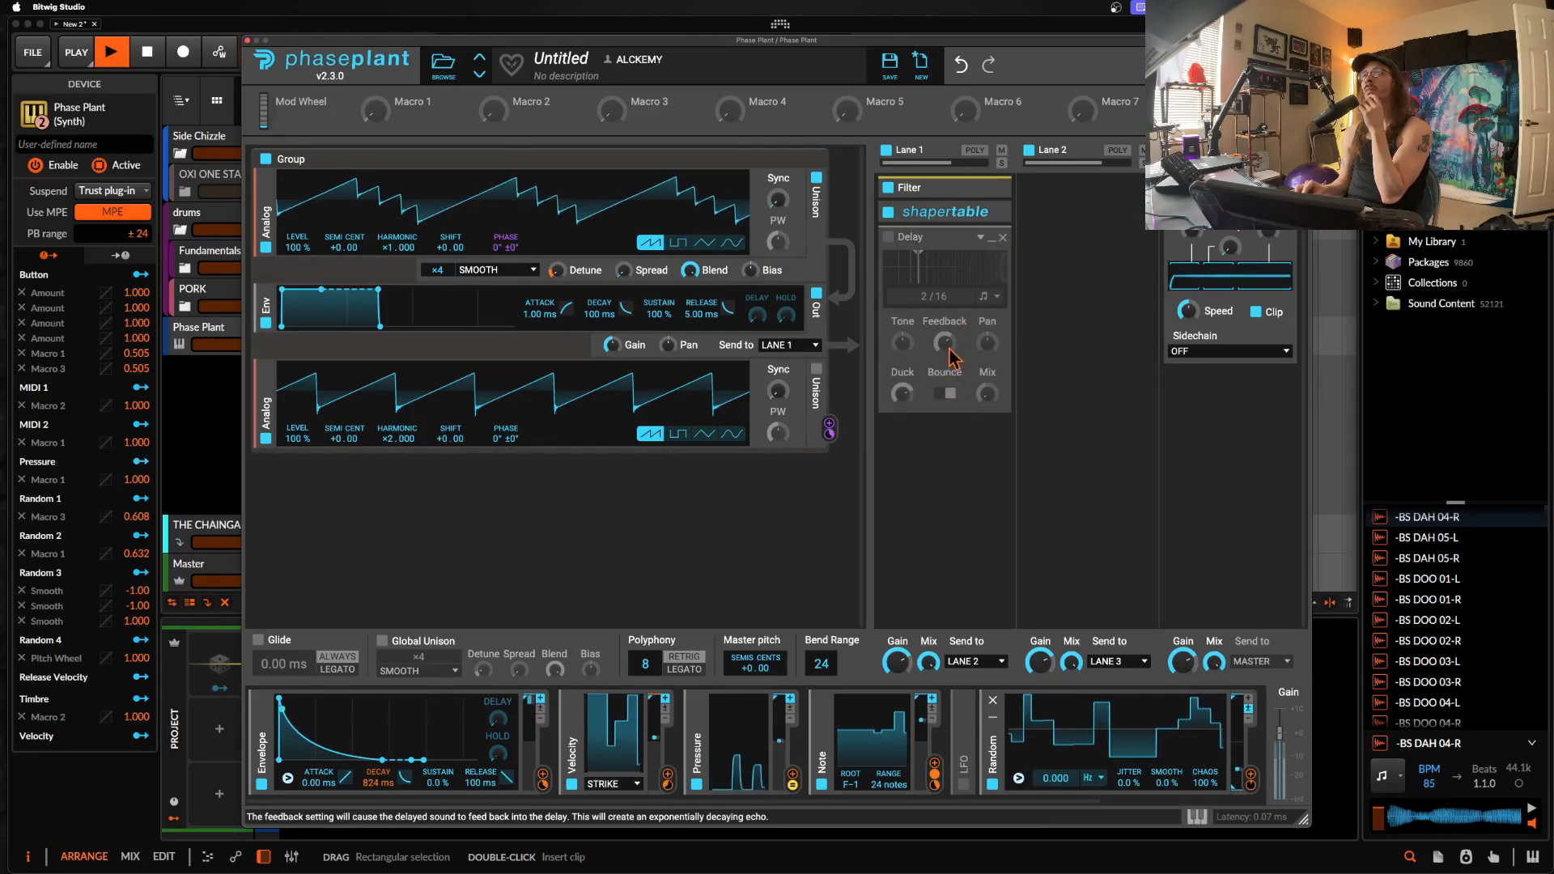
{"action": "left_click_drag", "start_coordinate": [934, 764], "coordinate": [987, 405]}
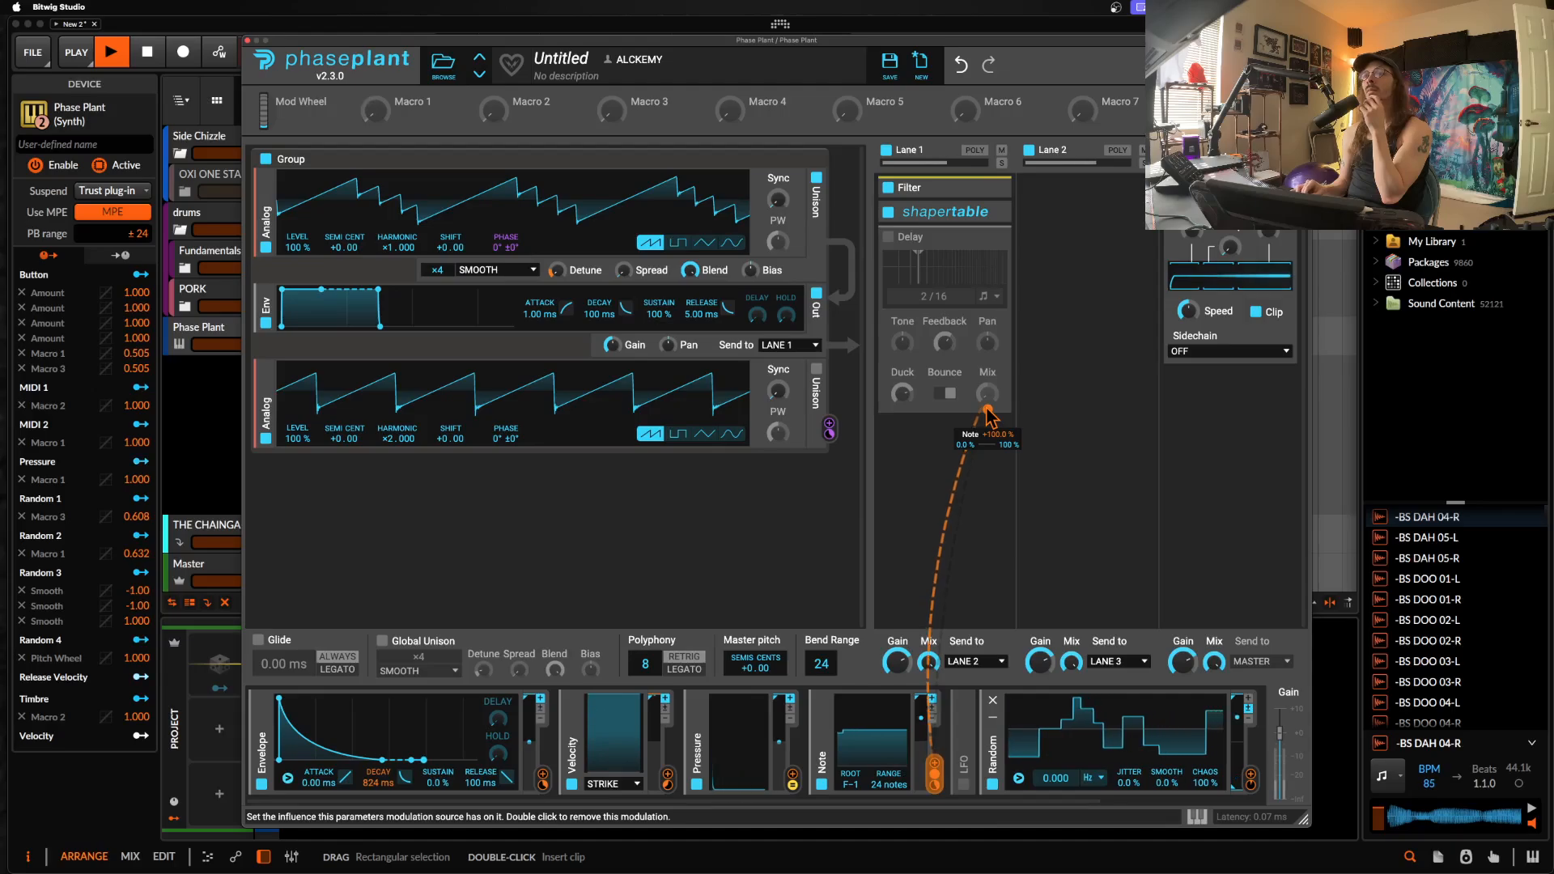
{"action": "left_click", "coordinate": [1002, 237]}
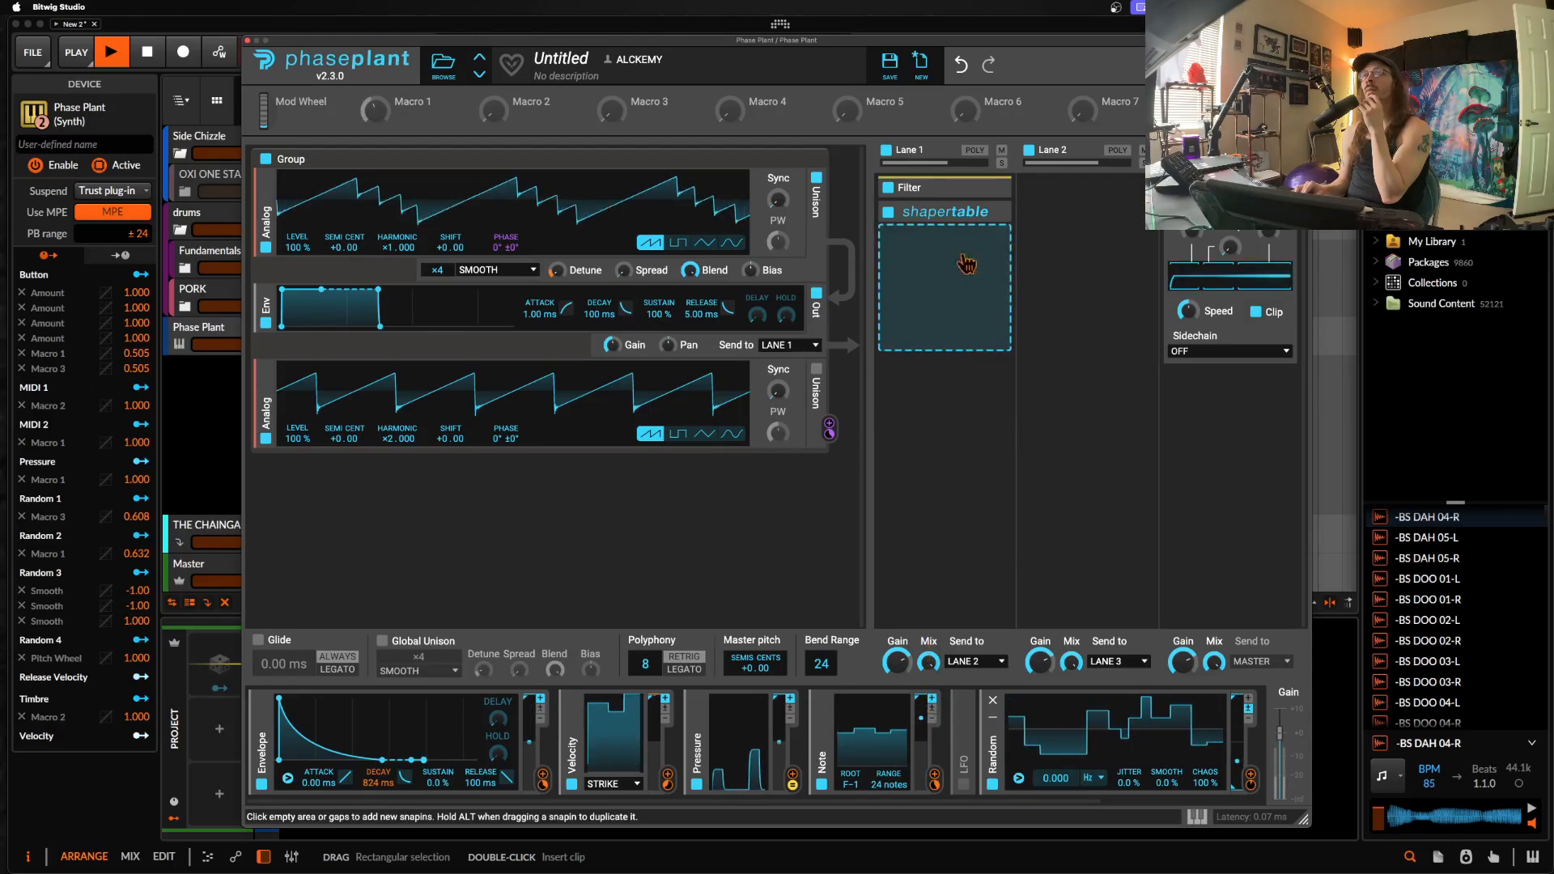
Step: Add a Convolver below the Shaper Table in Lane 1 and load the Chapel Center impulse response from Spaces Real
{"action": "left_click", "coordinate": [967, 264]}
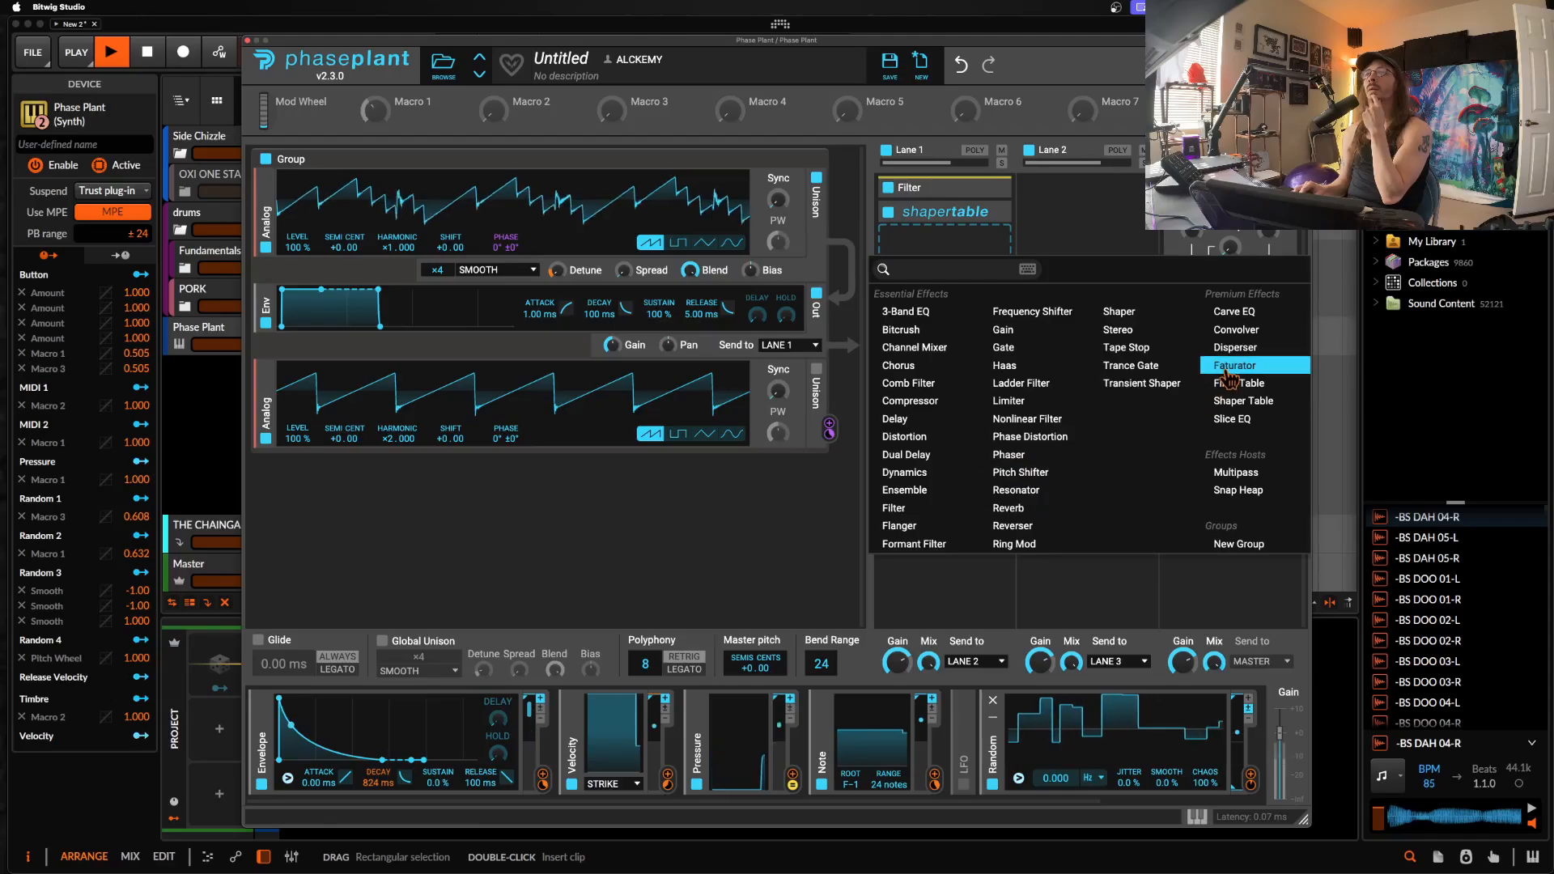
{"action": "left_click", "coordinate": [1234, 330]}
{"action": "left_click", "coordinate": [939, 340]}
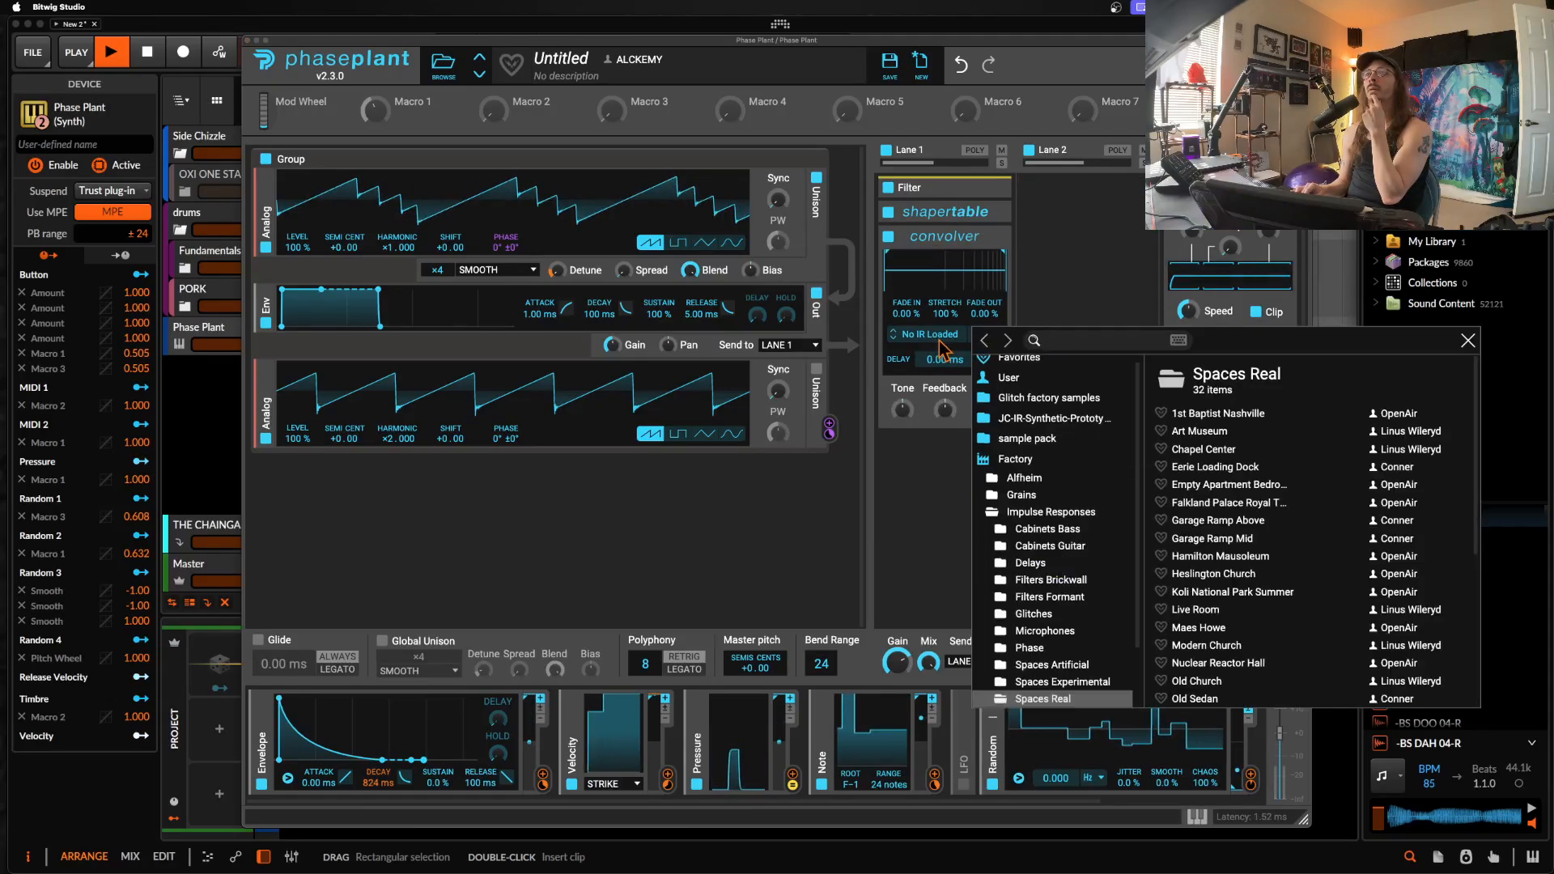
{"action": "double_click", "coordinate": [1204, 449]}
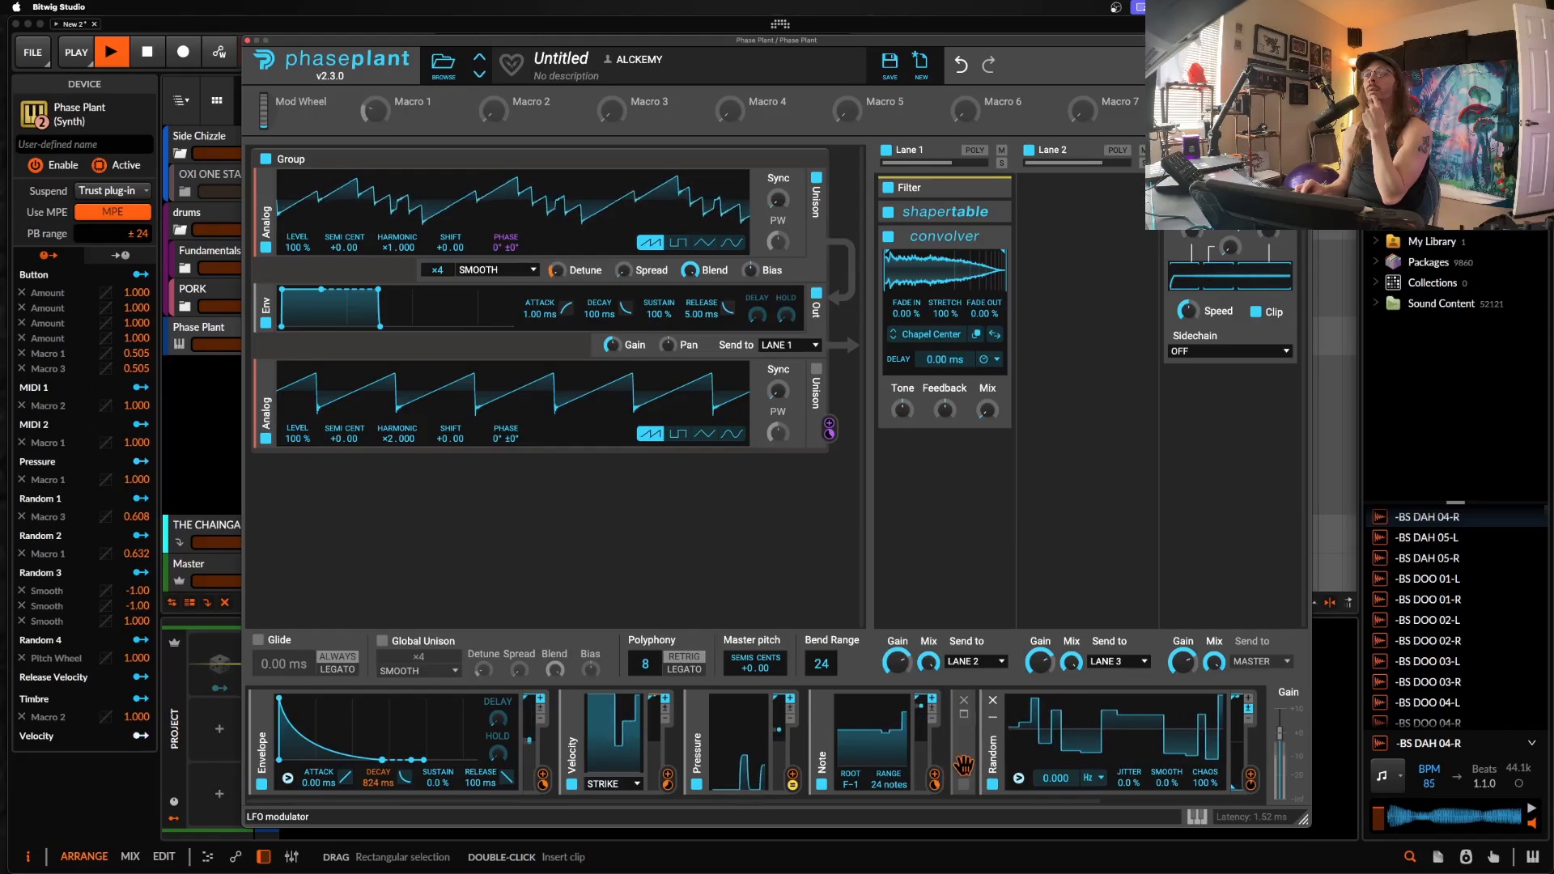
Step: Modulate the Convolver's Mix by about 15% with the Note modulator, and trim its impulse response to a short middle section
{"action": "left_click", "coordinate": [936, 780]}
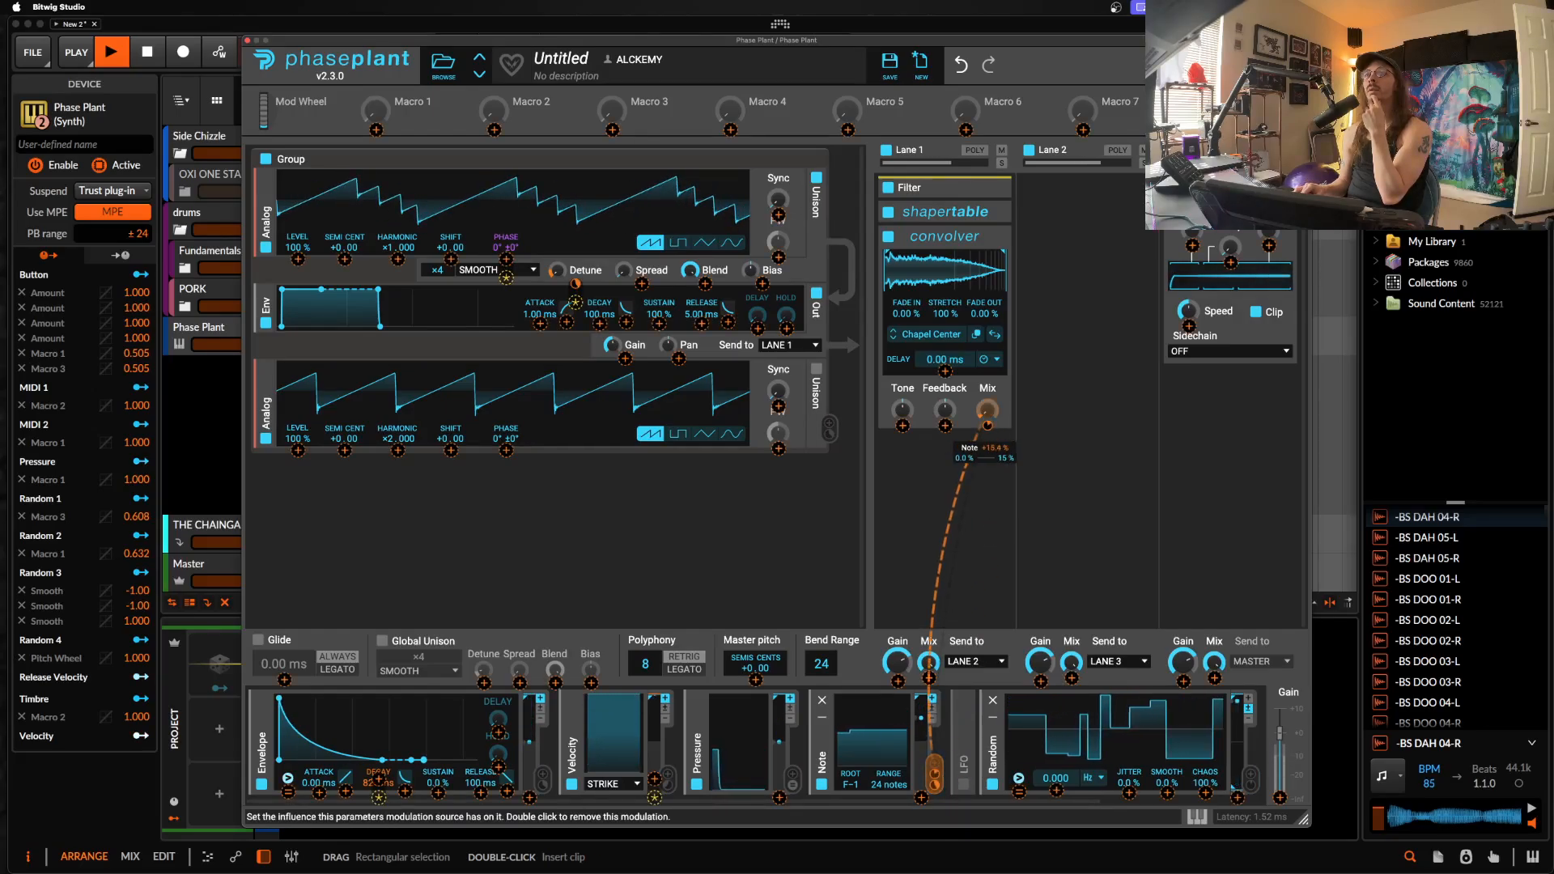
{"action": "left_click", "coordinate": [988, 424]}
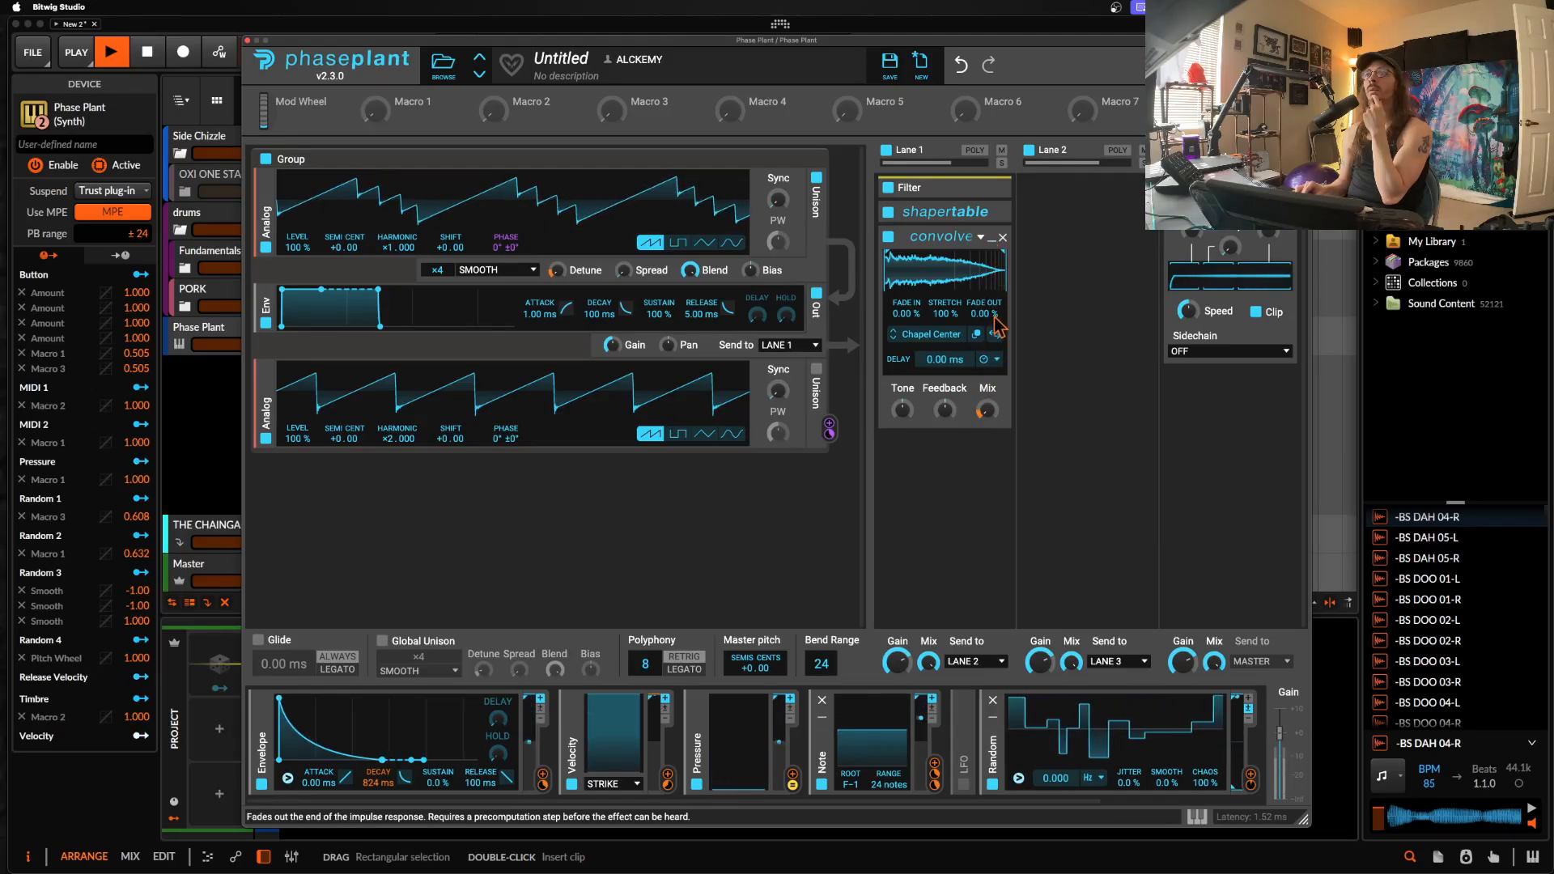
{"action": "left_click_drag", "start_coordinate": [984, 314], "coordinate": [984, 251]}
{"action": "left_click_drag", "start_coordinate": [892, 274], "coordinate": [964, 274]}
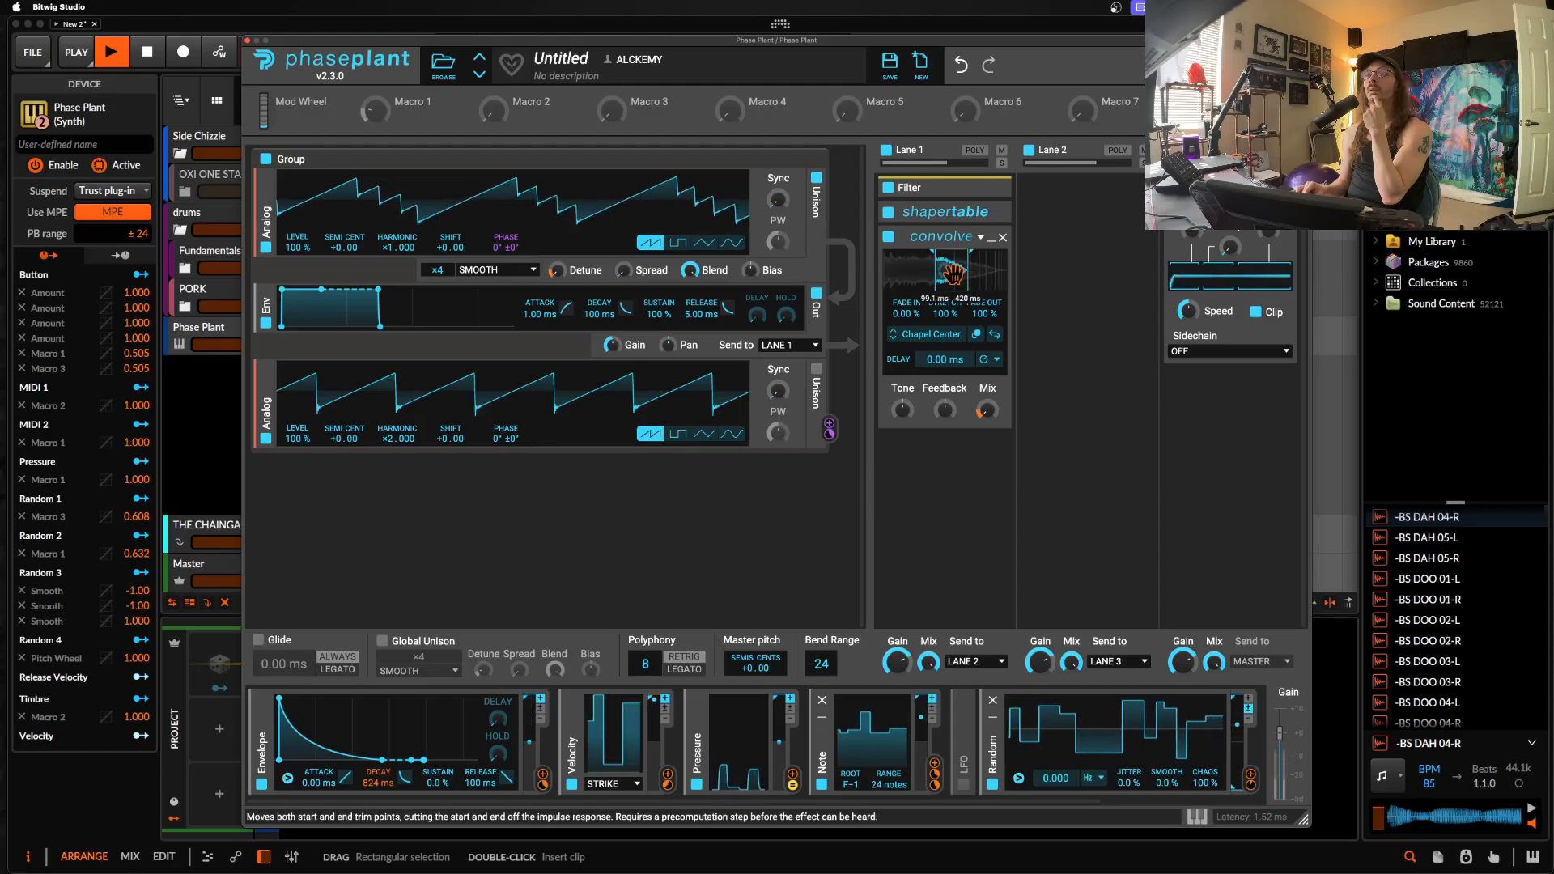
{"action": "left_click", "coordinate": [993, 243]}
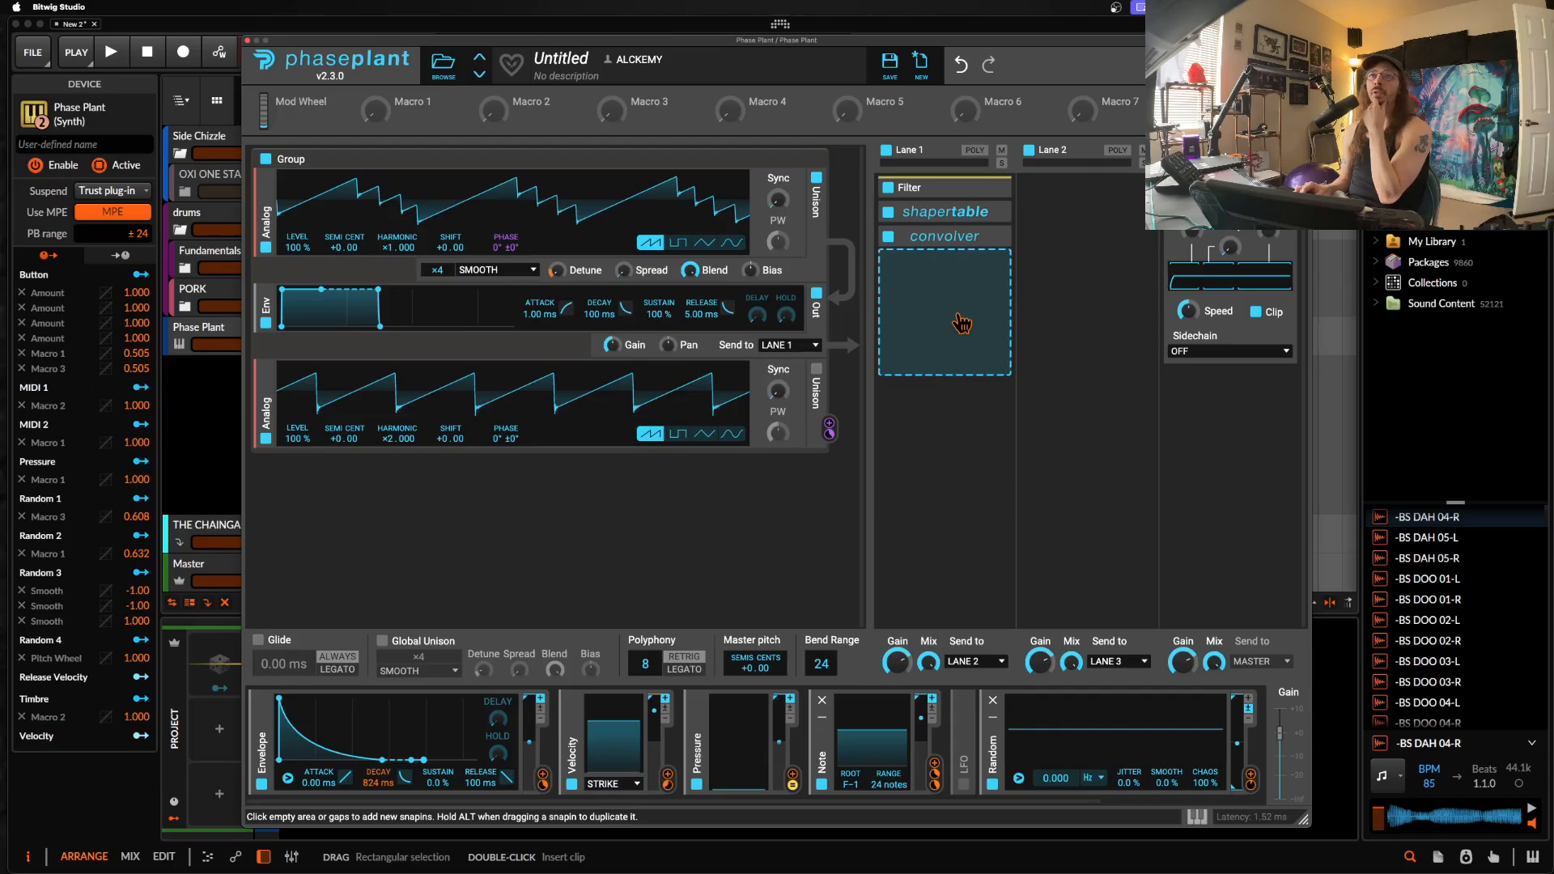
Step: Add an LFO Table modulator after Pressure and route it to the cutoff of the Filter in Lane 1
{"action": "left_click", "coordinate": [806, 745]}
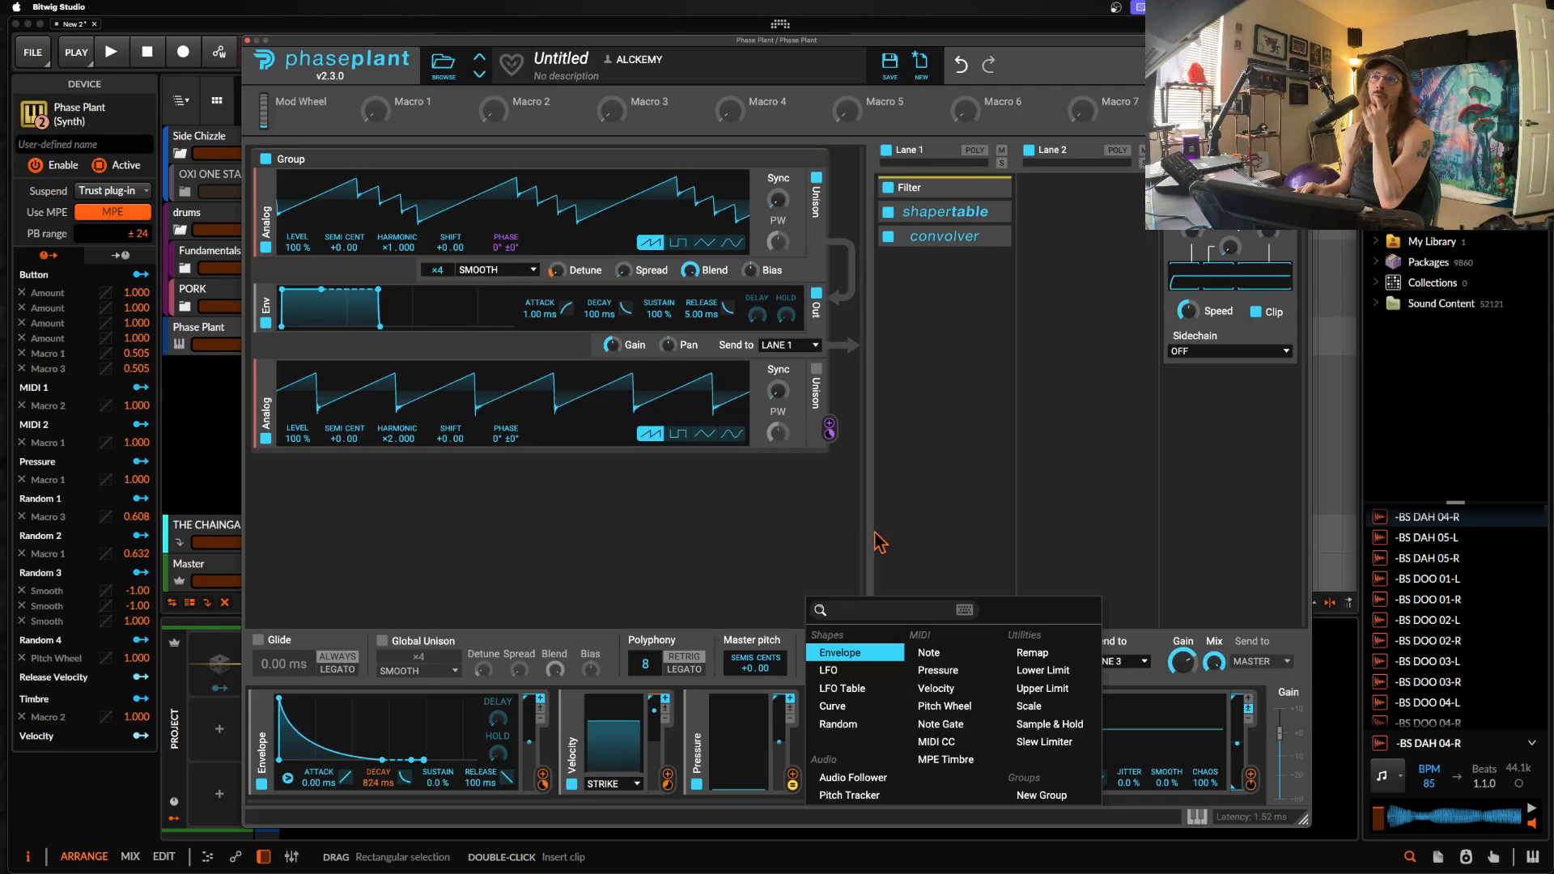
{"action": "left_click", "coordinate": [863, 688]}
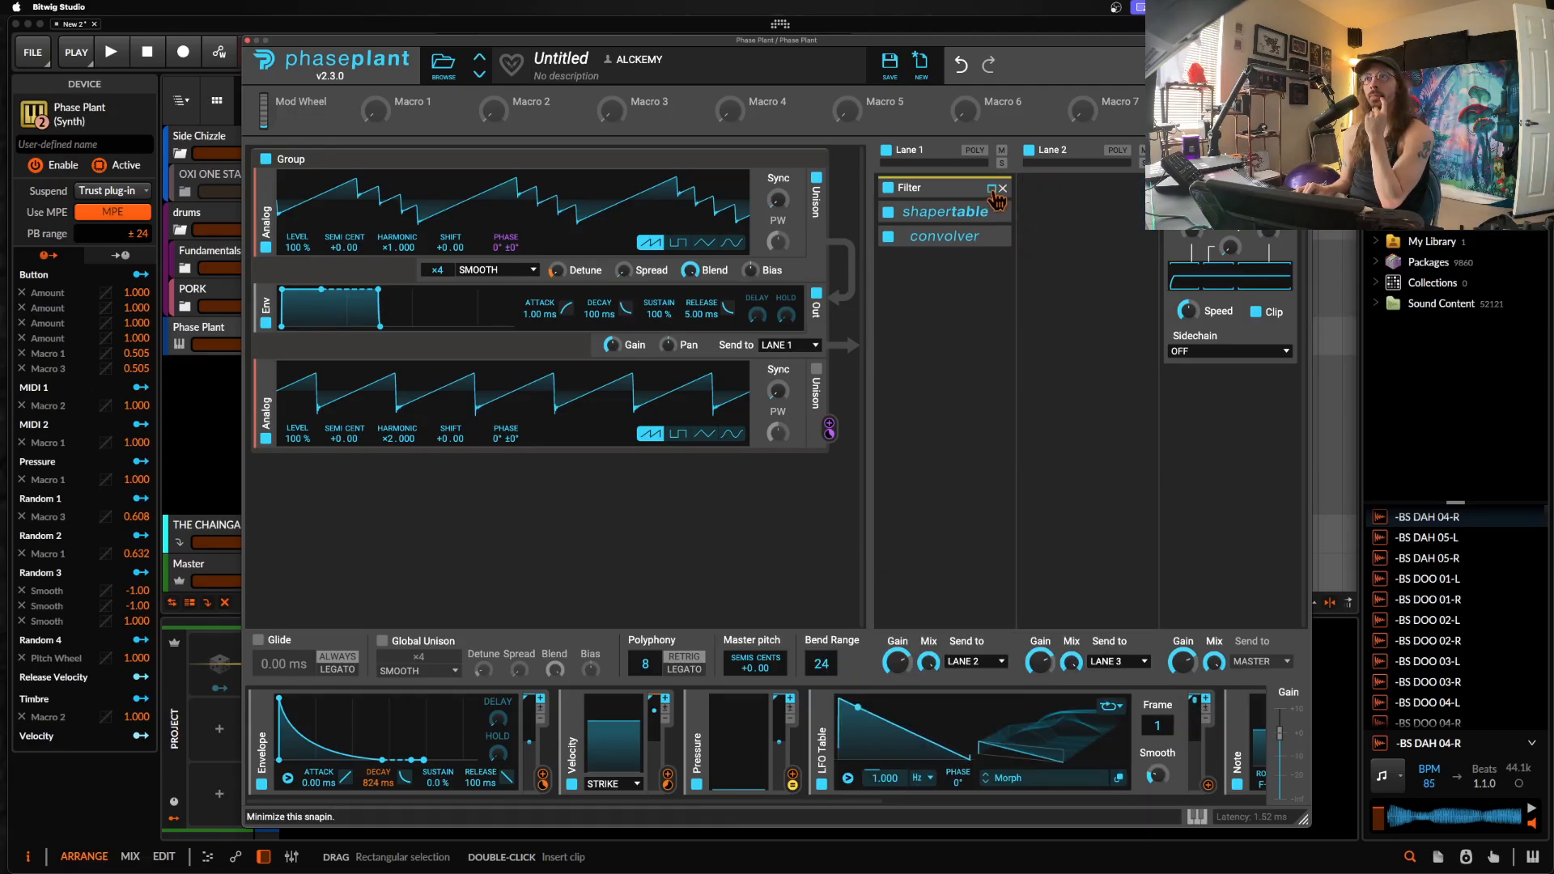
{"action": "left_click", "coordinate": [993, 195]}
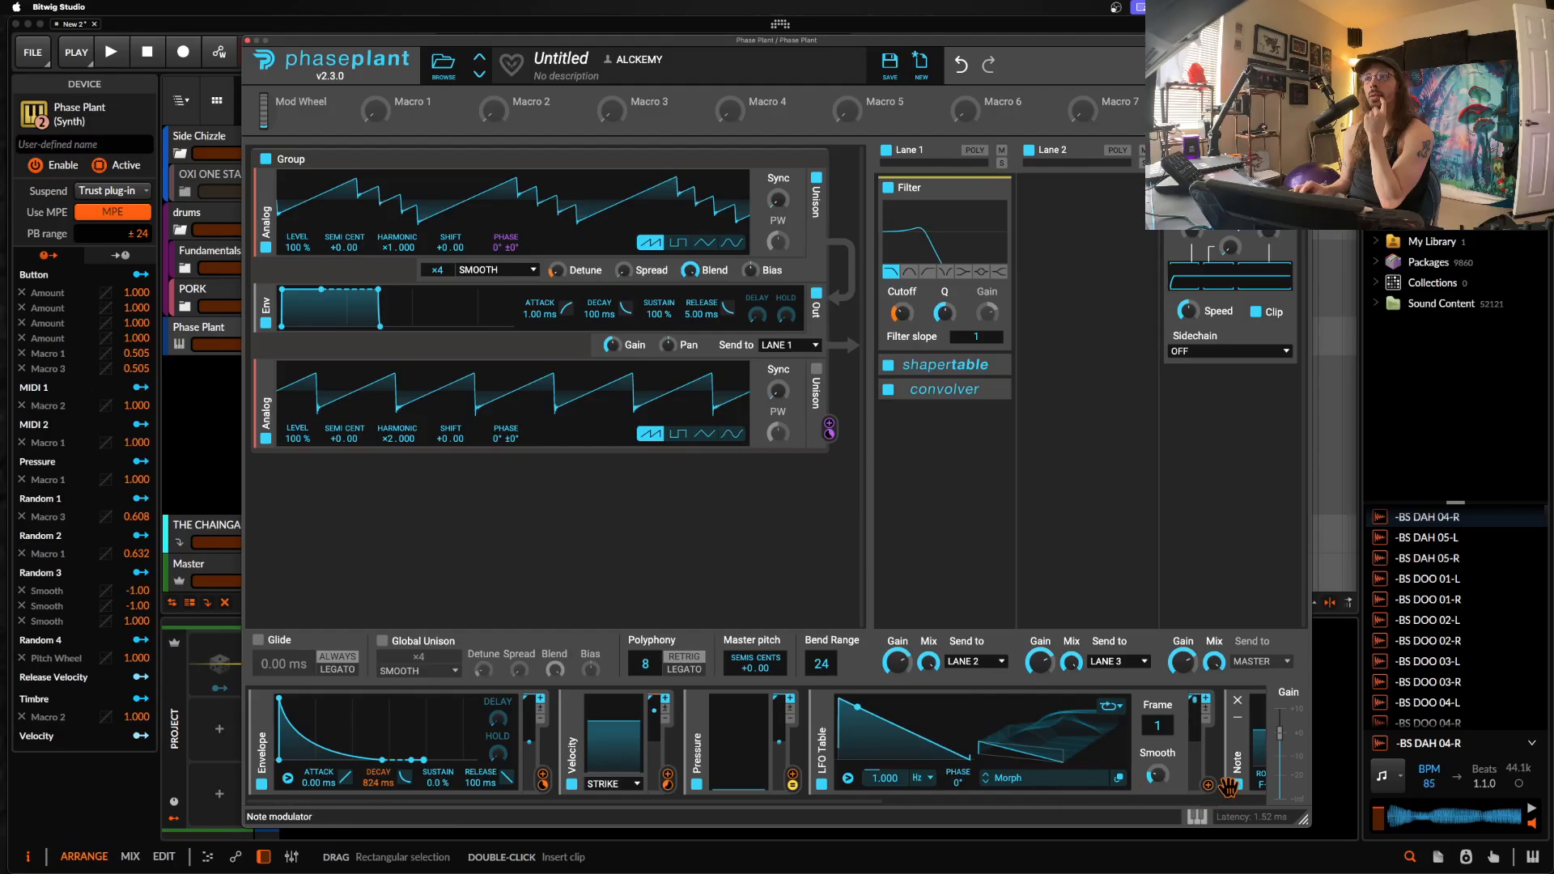
{"action": "left_click_drag", "start_coordinate": [1208, 785], "coordinate": [901, 332]}
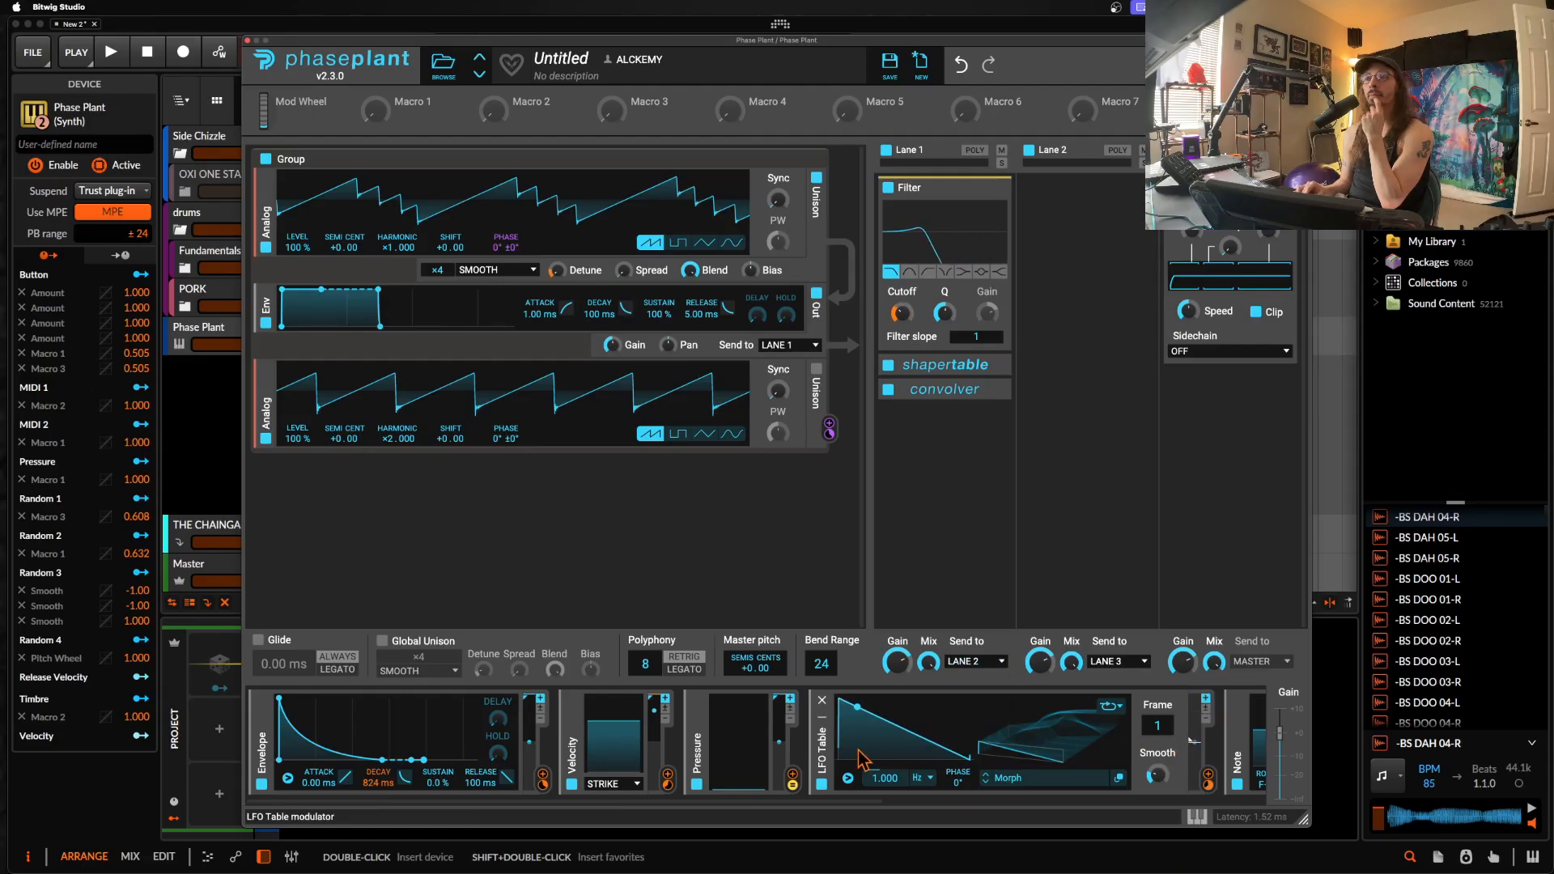
Step: Add an MPE Timbre modulator before the LFO Table and use it to modulate the LFO Table's output depth
{"action": "left_click", "coordinate": [801, 740]}
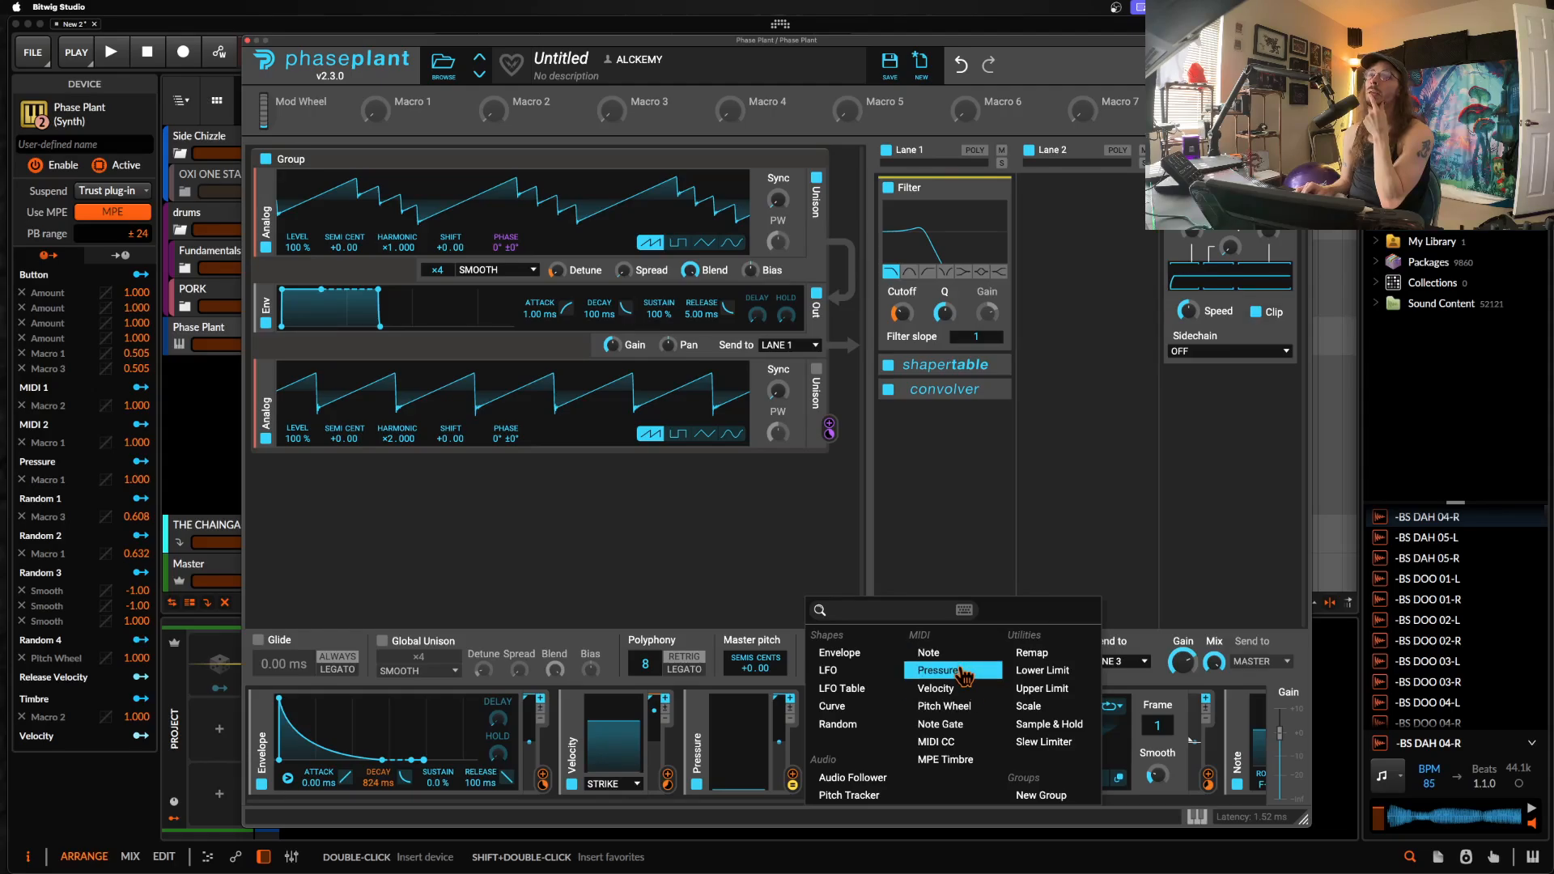
{"action": "left_click", "coordinate": [967, 760]}
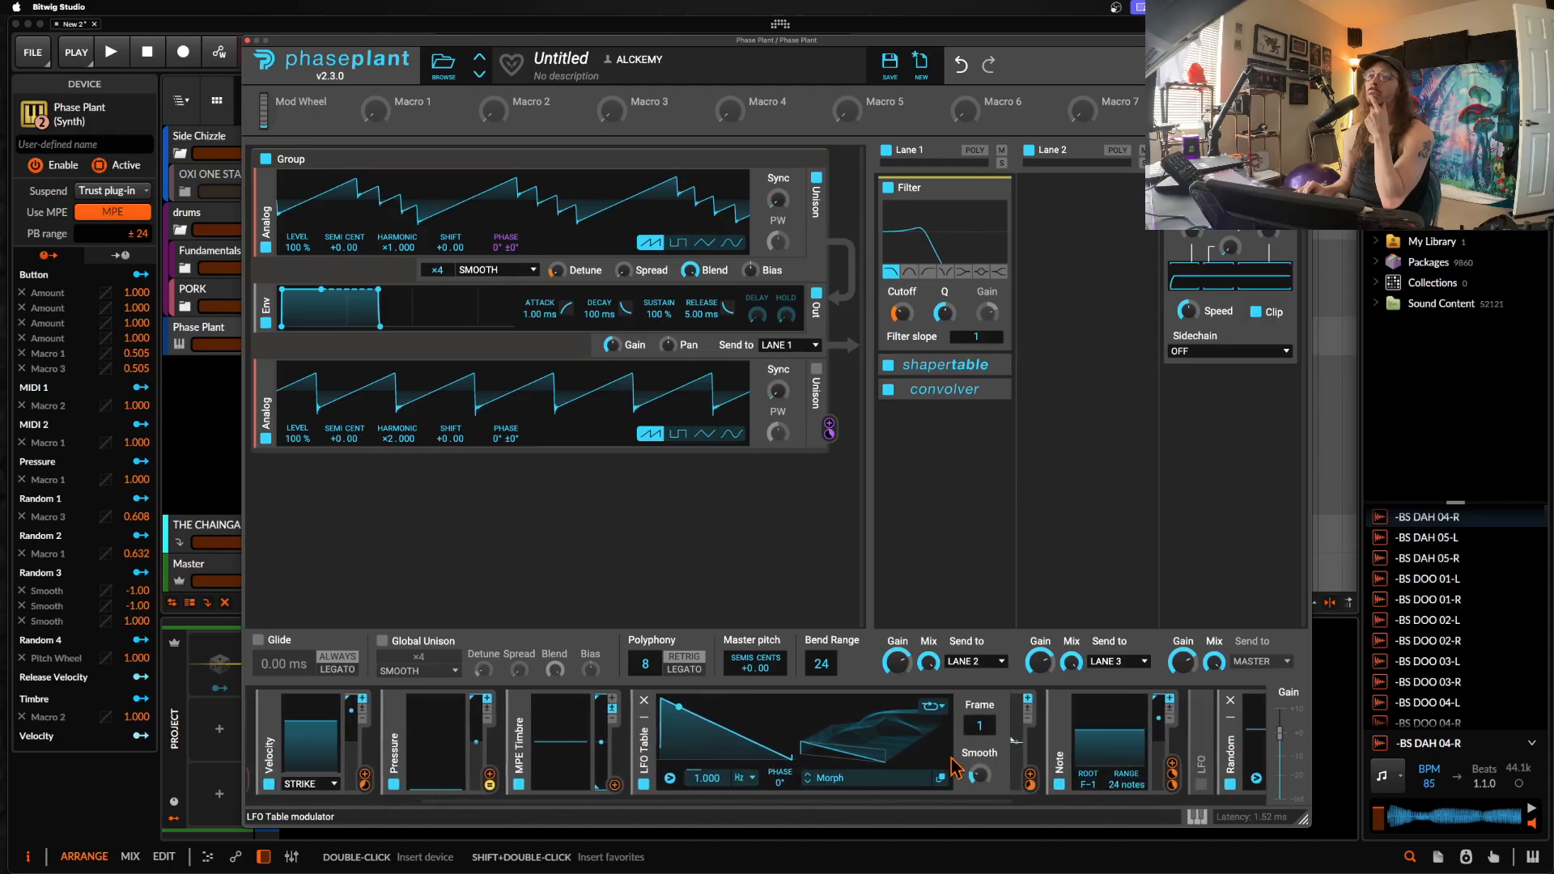
{"action": "left_click", "coordinate": [525, 784]}
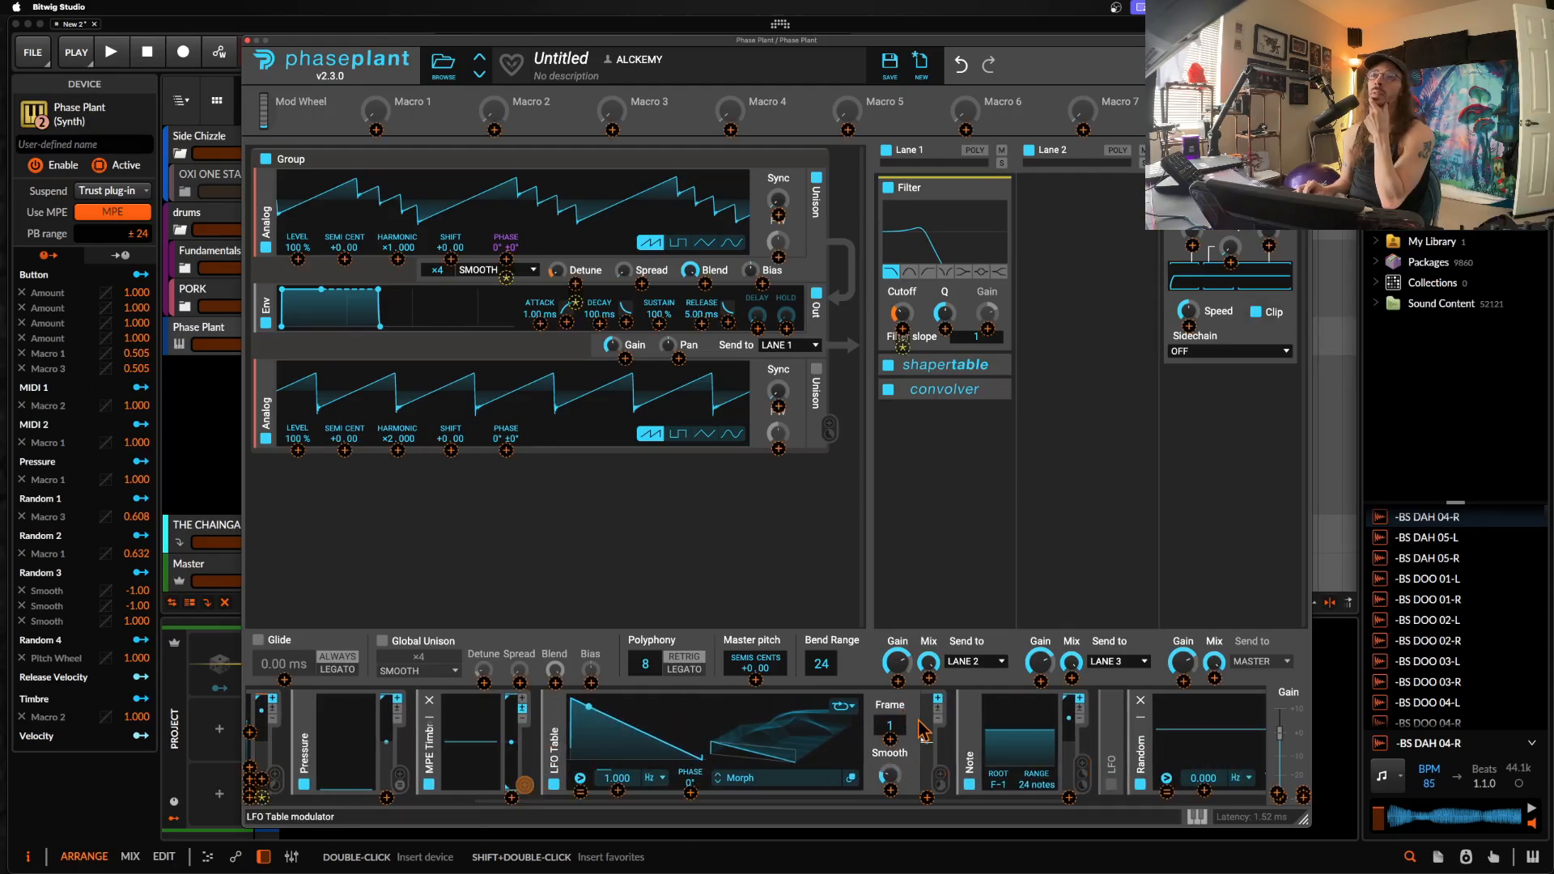
{"action": "left_click_drag", "start_coordinate": [927, 797], "coordinate": [927, 753]}
Step: Switch the LFO Table's rate to tempo sync at 4/16 and modulate its Frame with Macro 1
{"action": "left_click", "coordinate": [722, 738]}
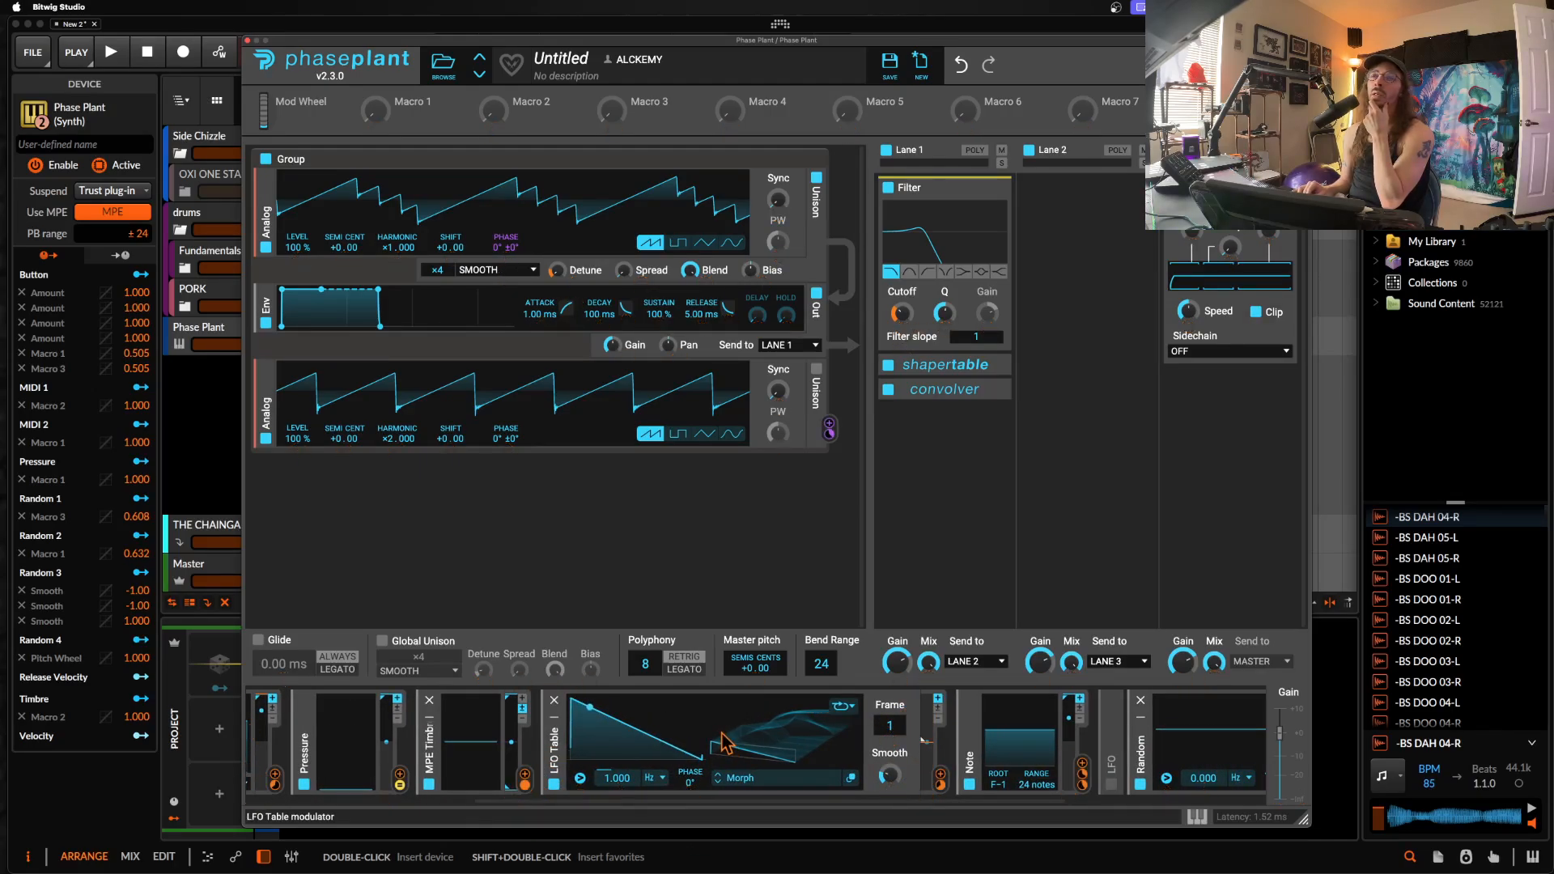
{"action": "left_click", "coordinate": [660, 778]}
{"action": "left_click", "coordinate": [680, 797]}
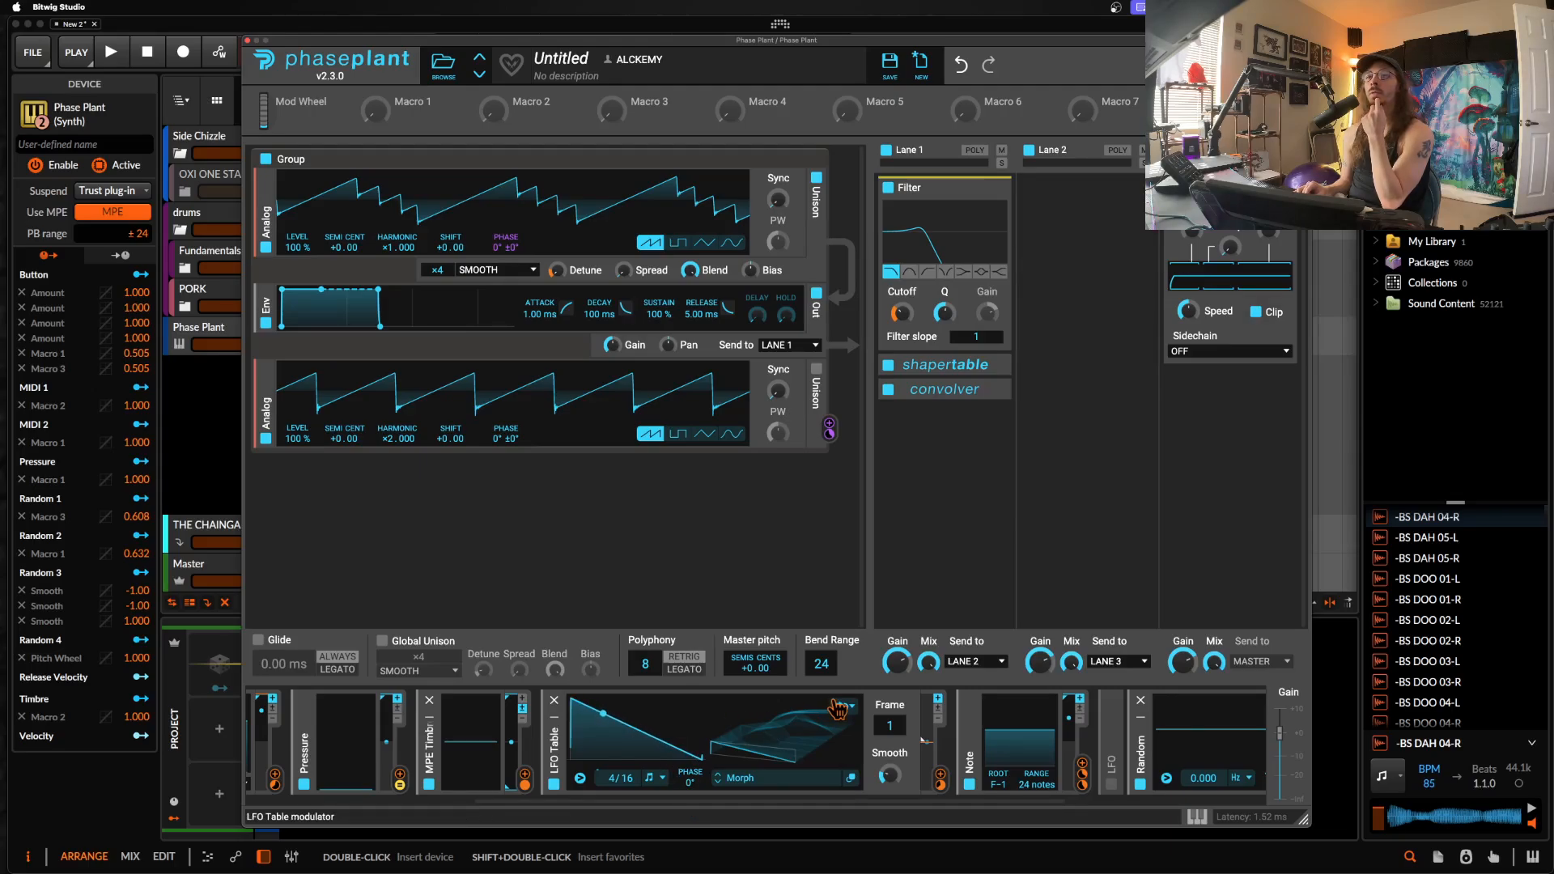
{"action": "scroll", "coordinate": [838, 709], "scroll_direction": "right", "scroll_amount": 1}
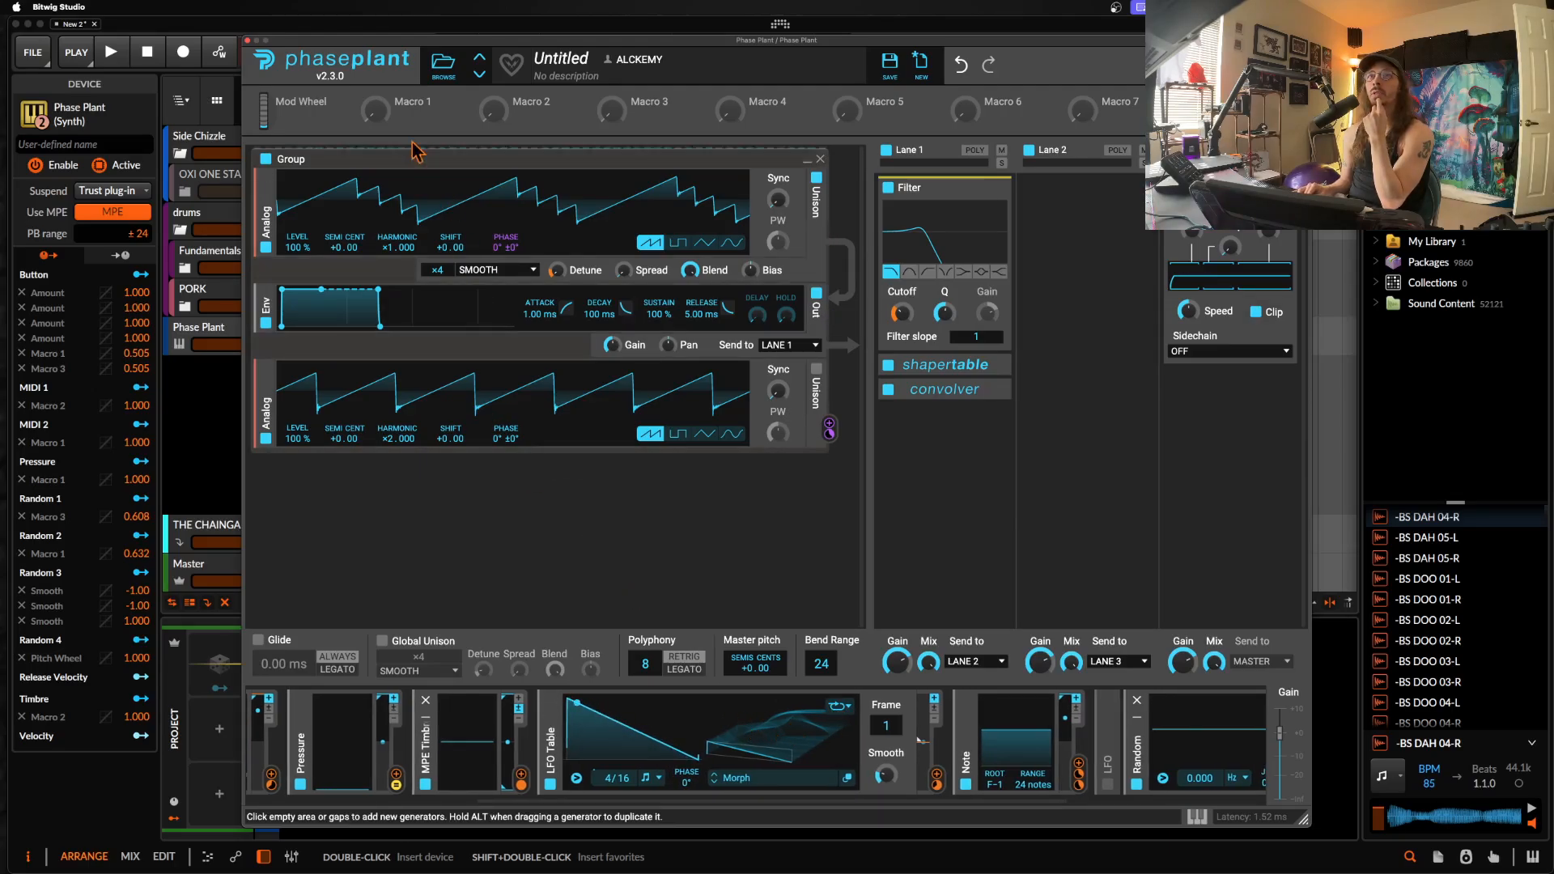
{"action": "left_click", "coordinate": [400, 117]}
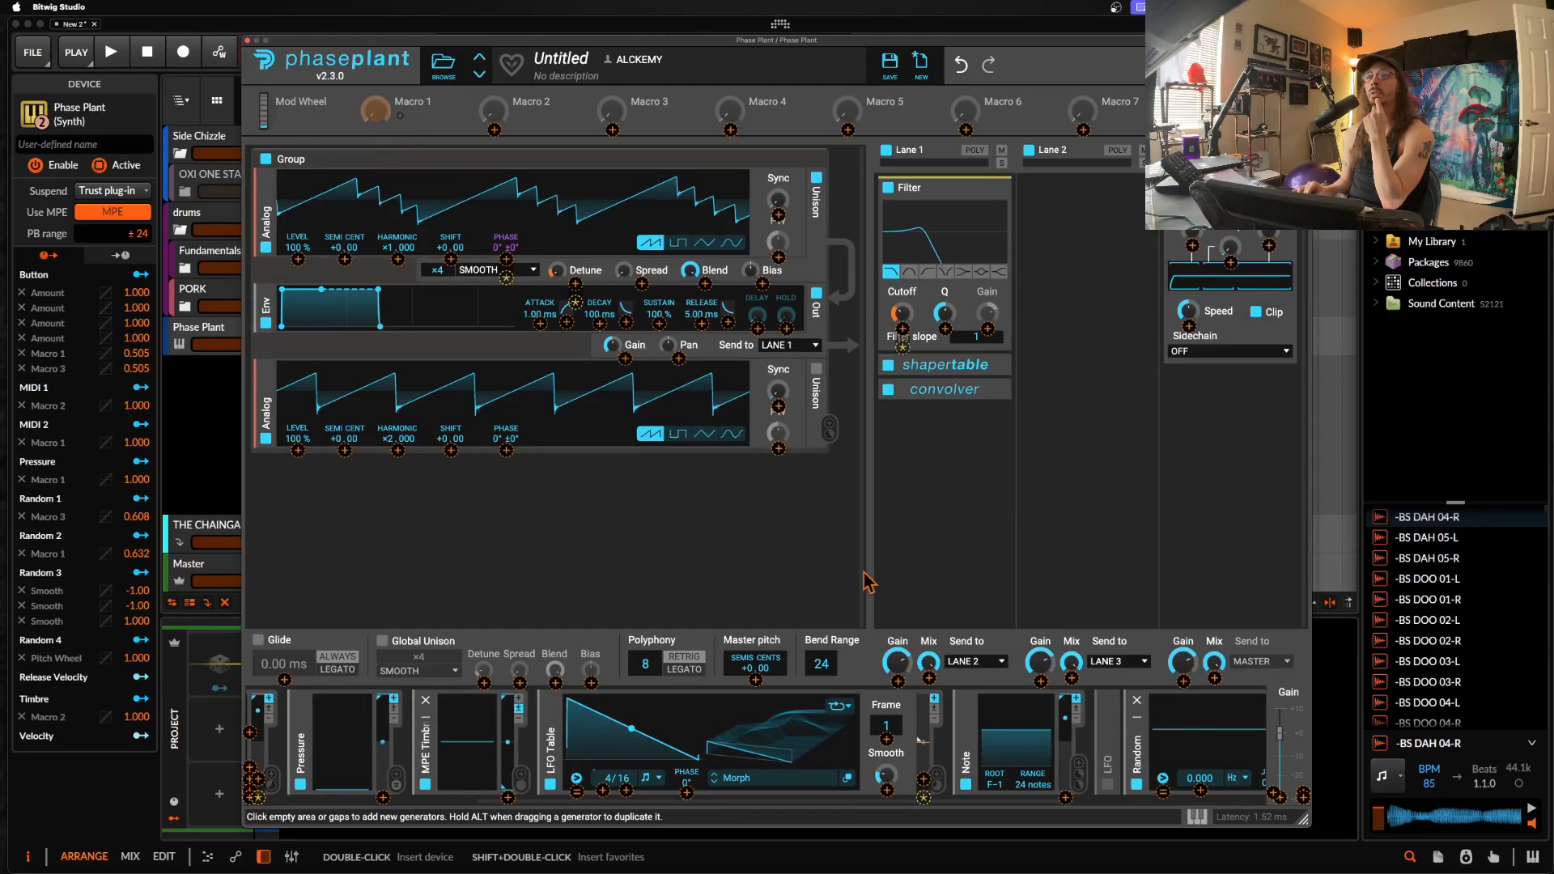
{"action": "left_click", "coordinate": [886, 739]}
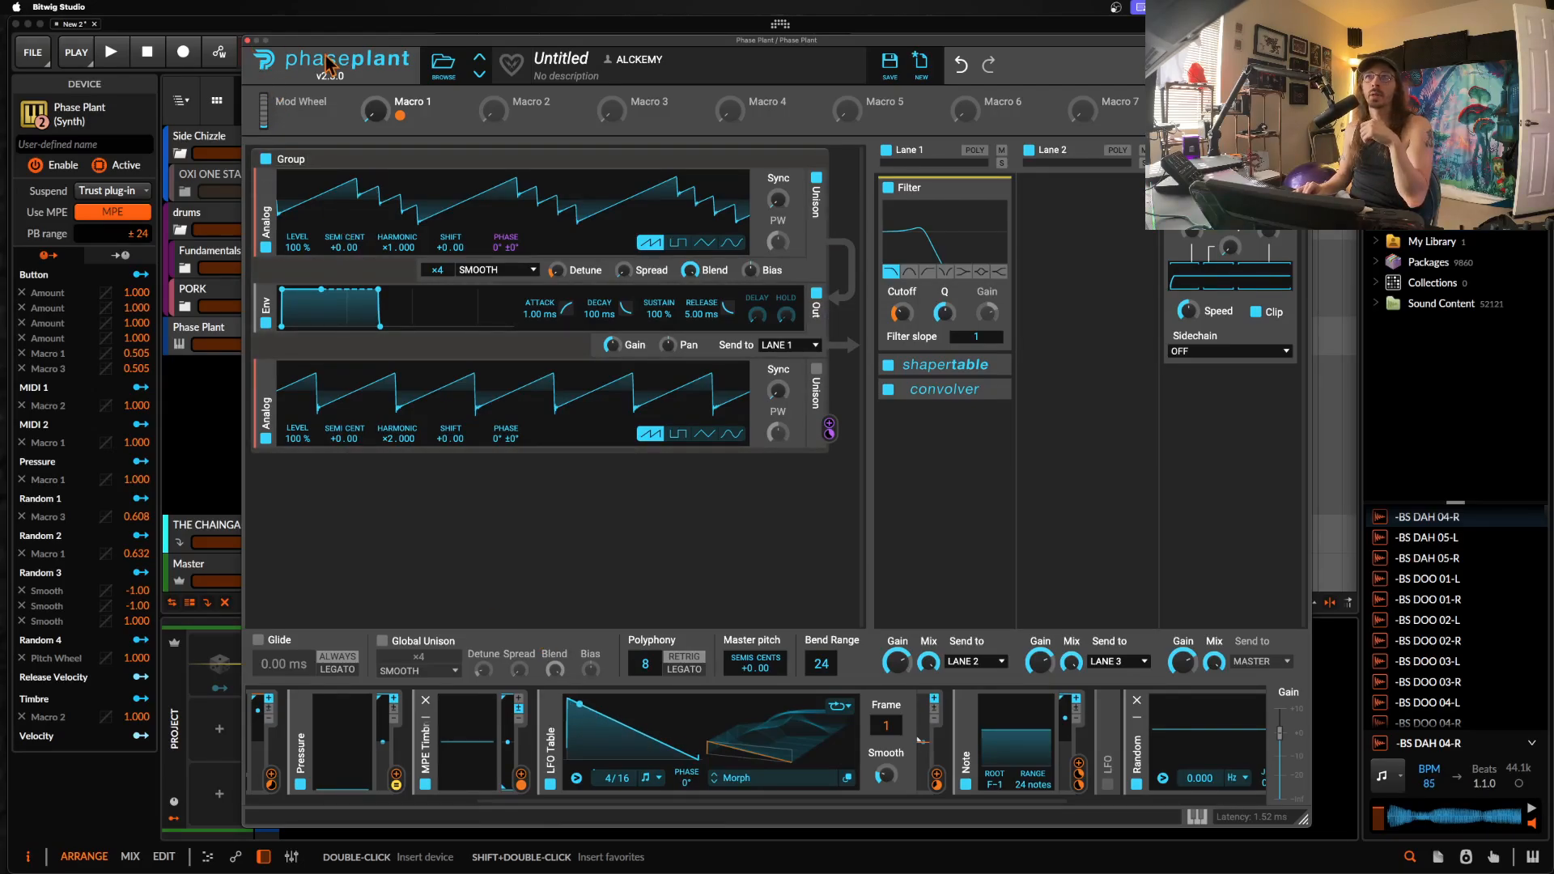
Step: Close the plug-in window and open the Phase Plant #1 clip for note editing, showing its low notes
{"action": "left_click", "coordinate": [248, 39]}
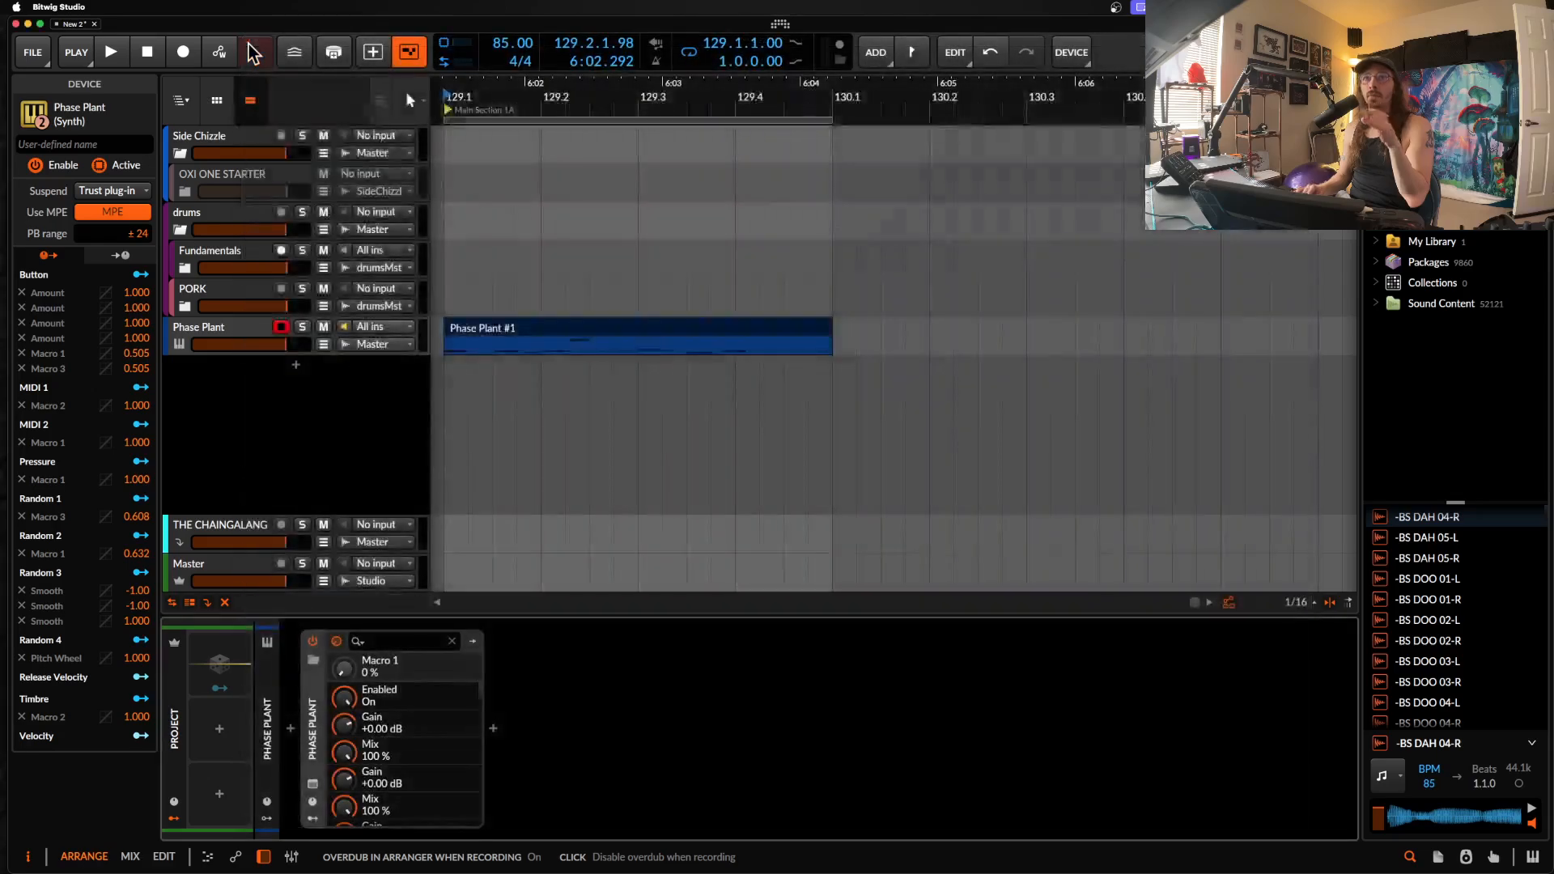
{"action": "double_click", "coordinate": [531, 337]}
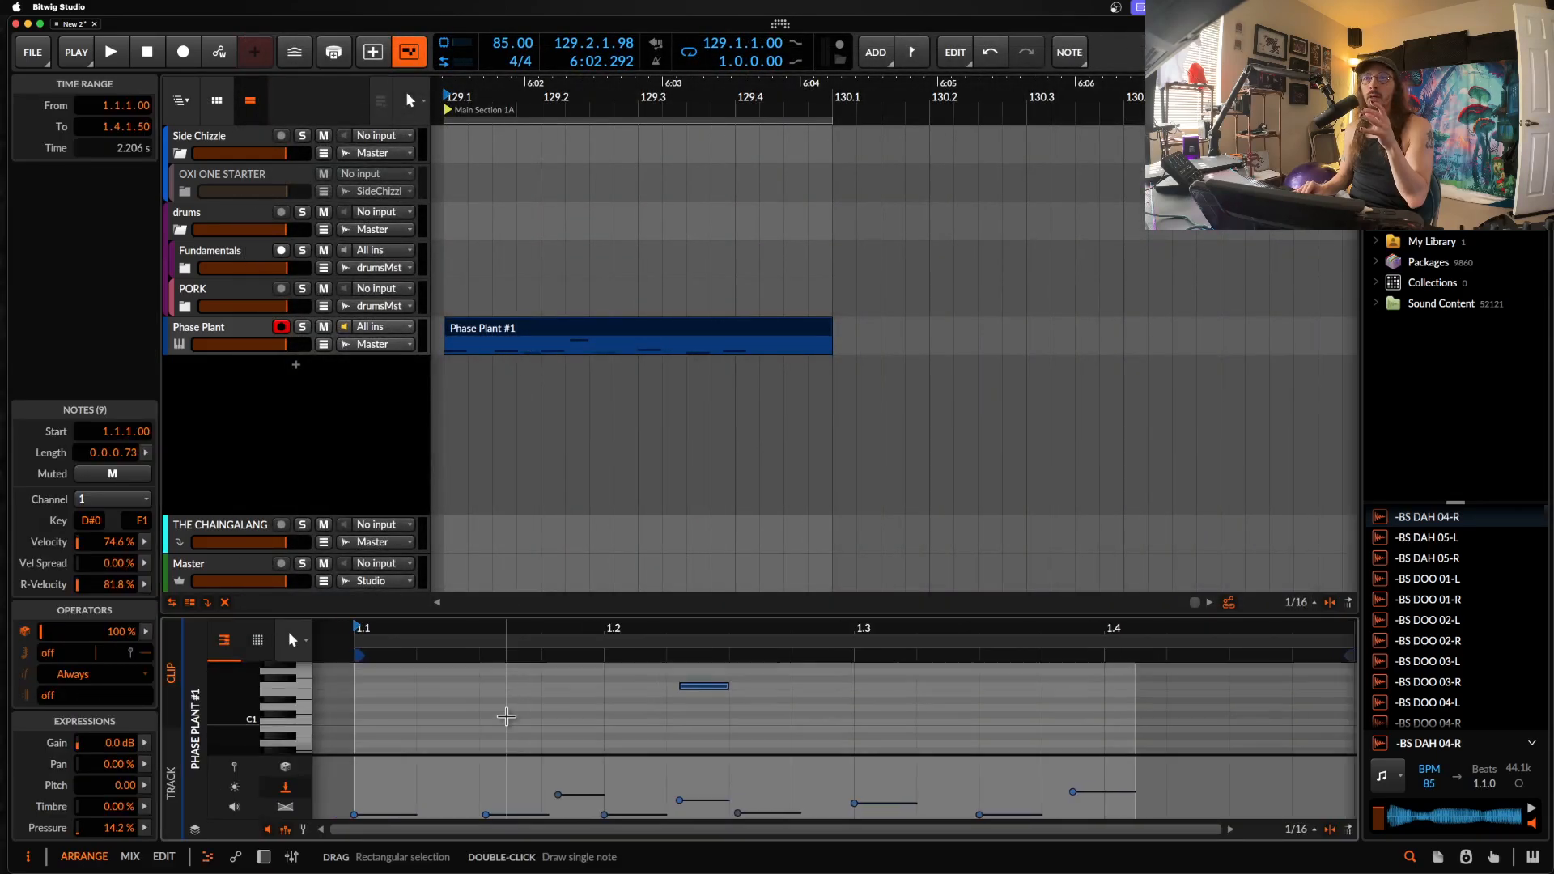
{"action": "scroll", "coordinate": [507, 717], "scroll_direction": "down", "scroll_amount": 4}
{"action": "scroll", "coordinate": [510, 715], "scroll_direction": "down", "scroll_amount": 3}
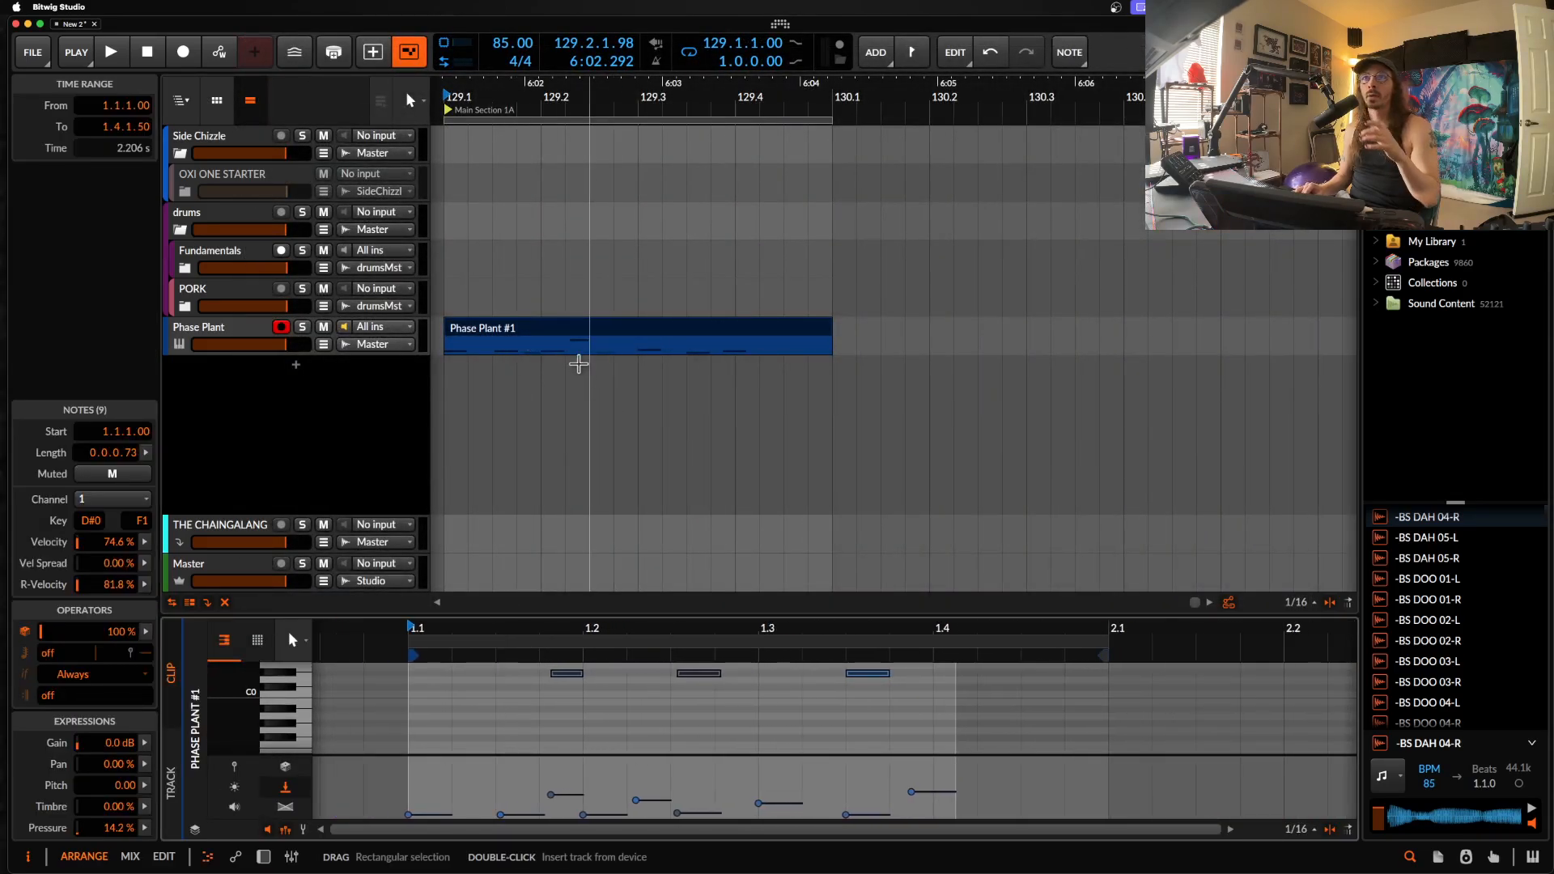
Step: Duplicate the Phase Plant #1 clip to bar 130 and split the copy at 130.3.4.00
{"action": "left_click", "coordinate": [566, 333]}
{"action": "key", "text": "super+d"}
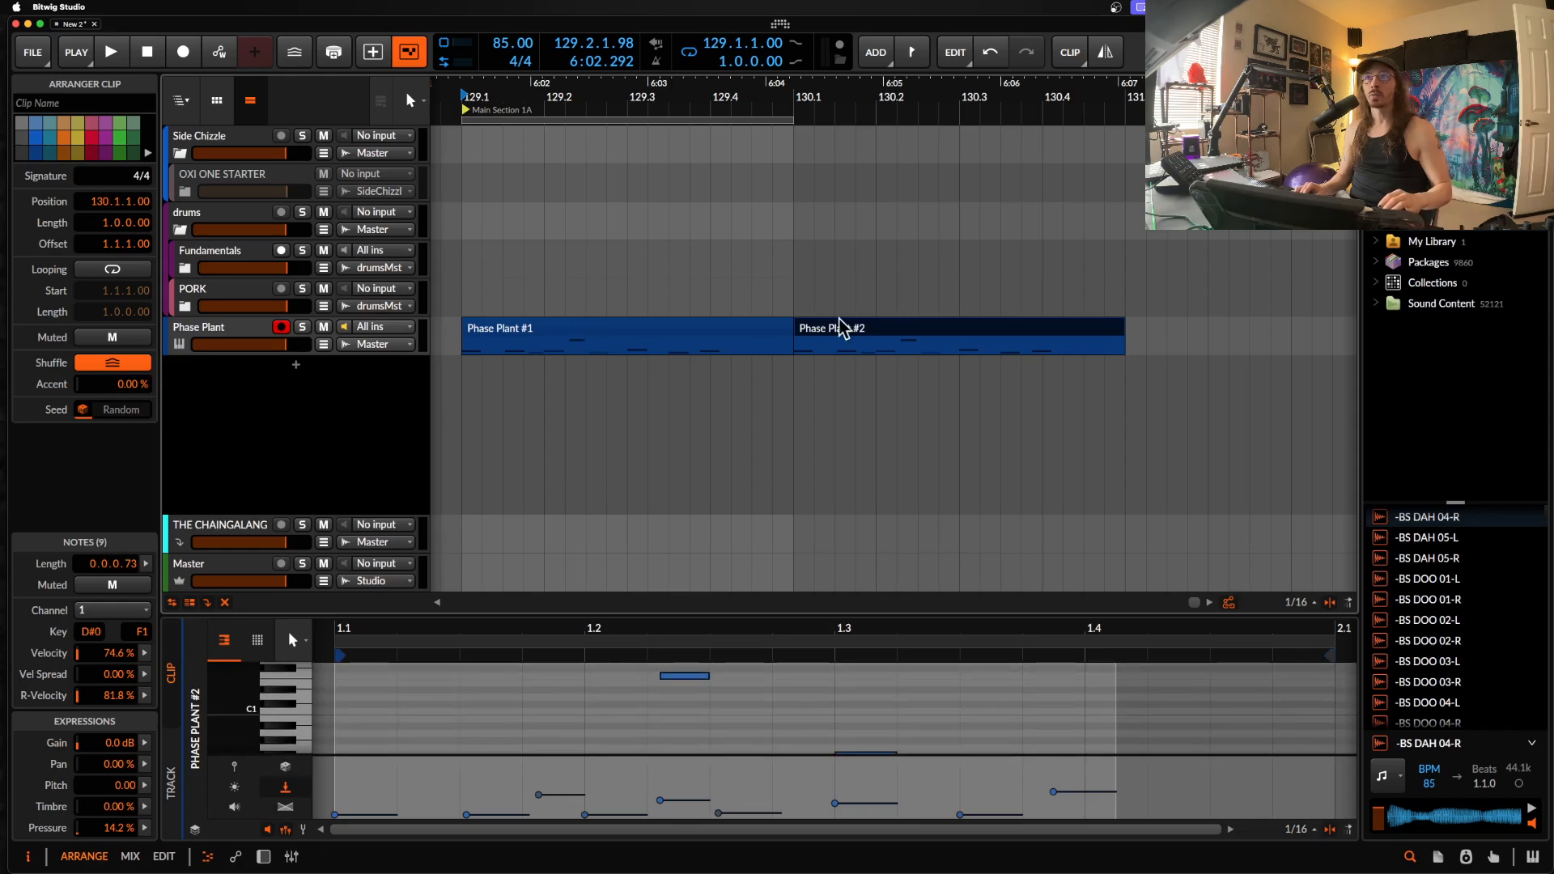
{"action": "scroll", "coordinate": [939, 340], "scroll_direction": "up", "scroll_amount": 5}
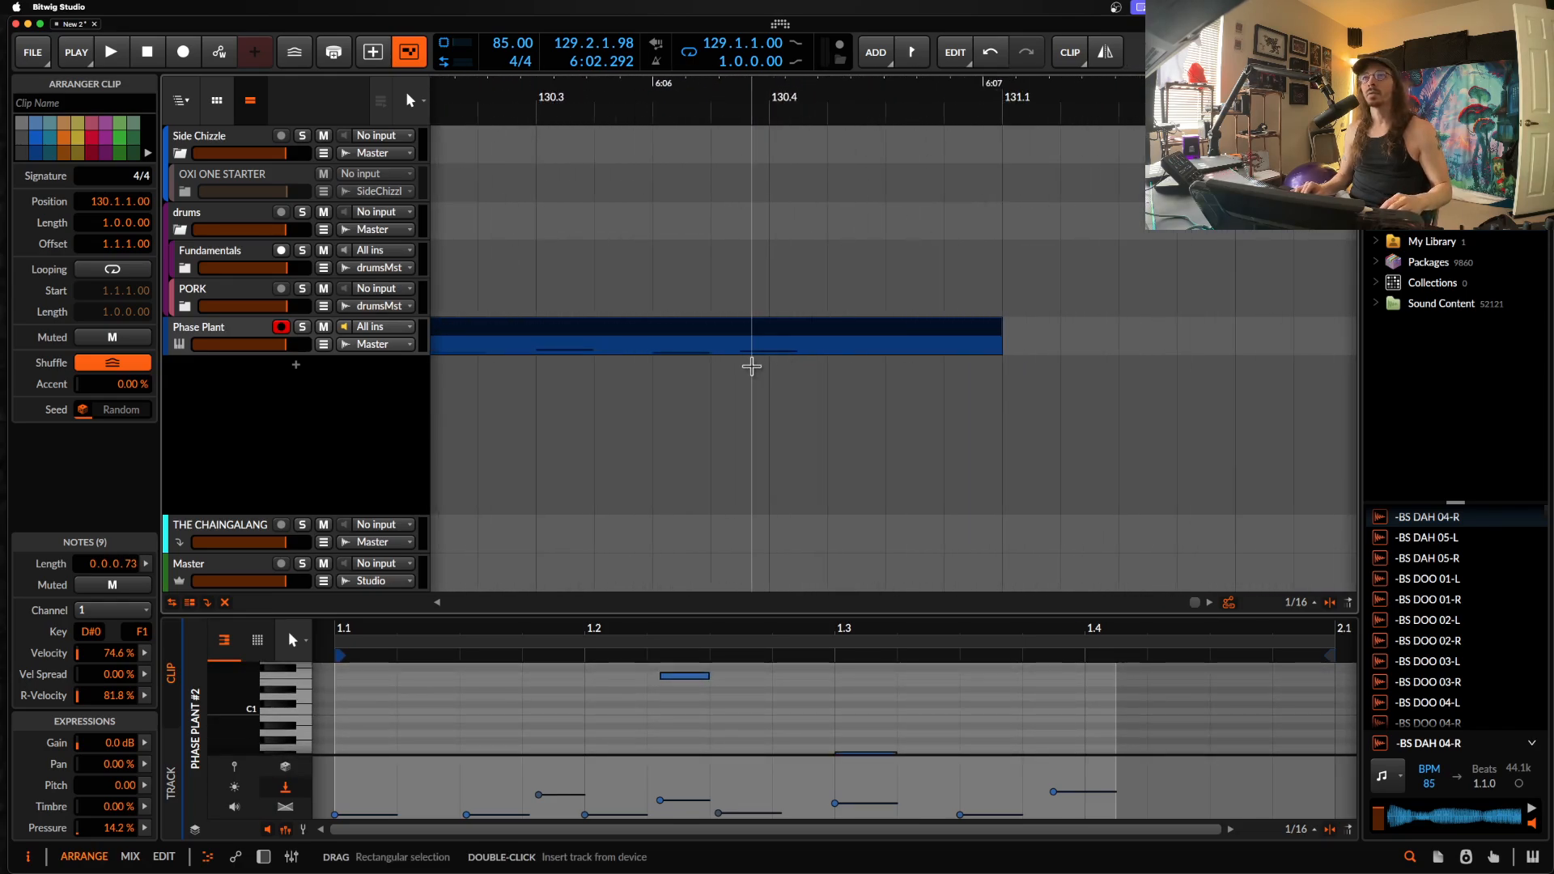
{"action": "left_click", "coordinate": [718, 349]}
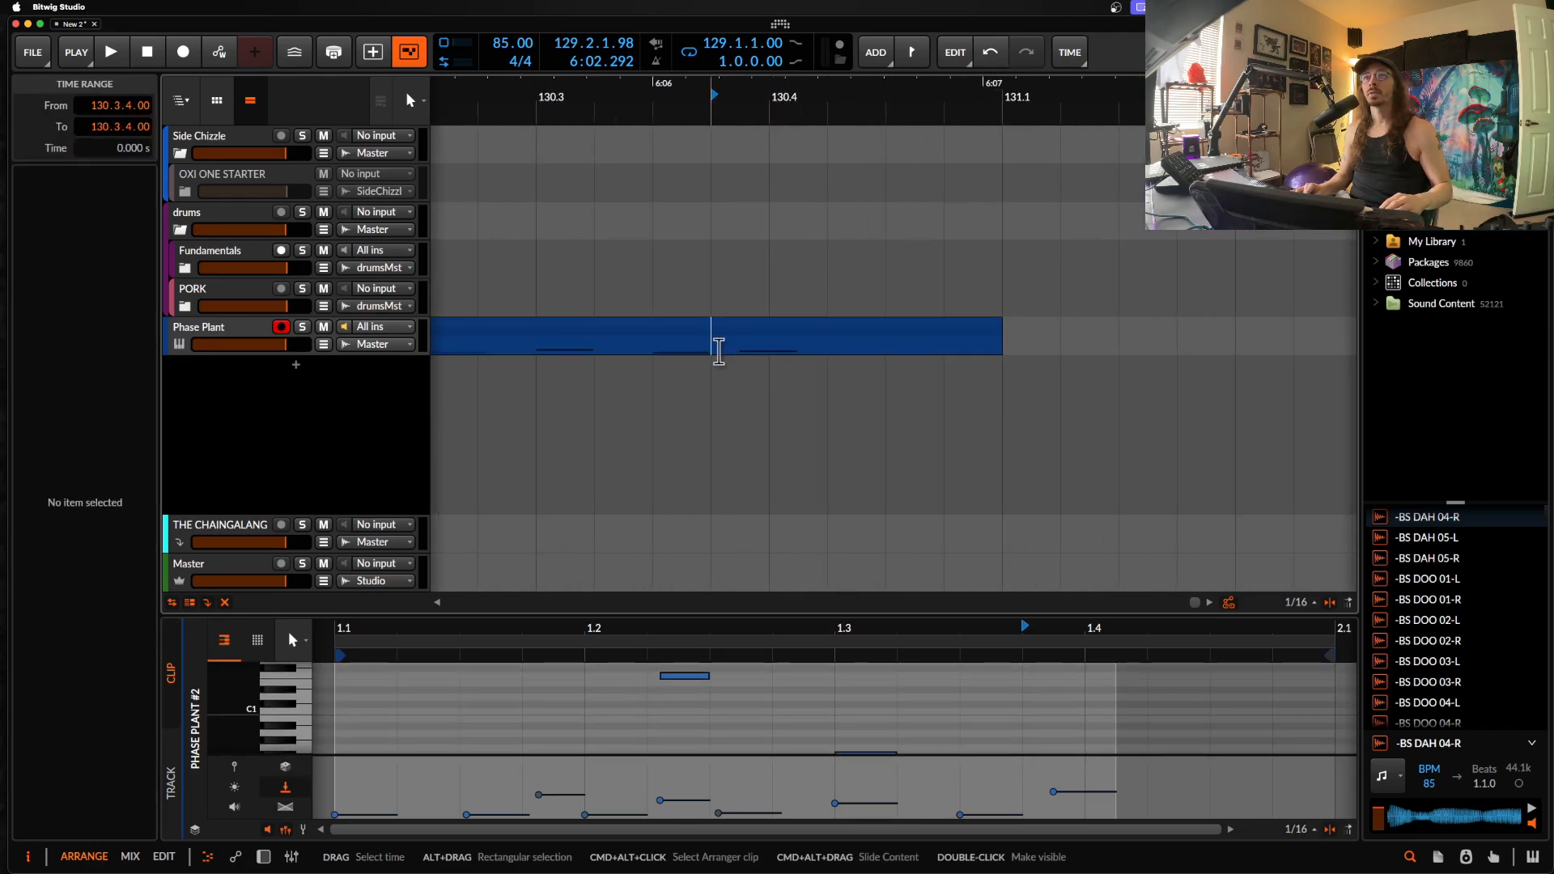
{"action": "key", "text": "super+e"}
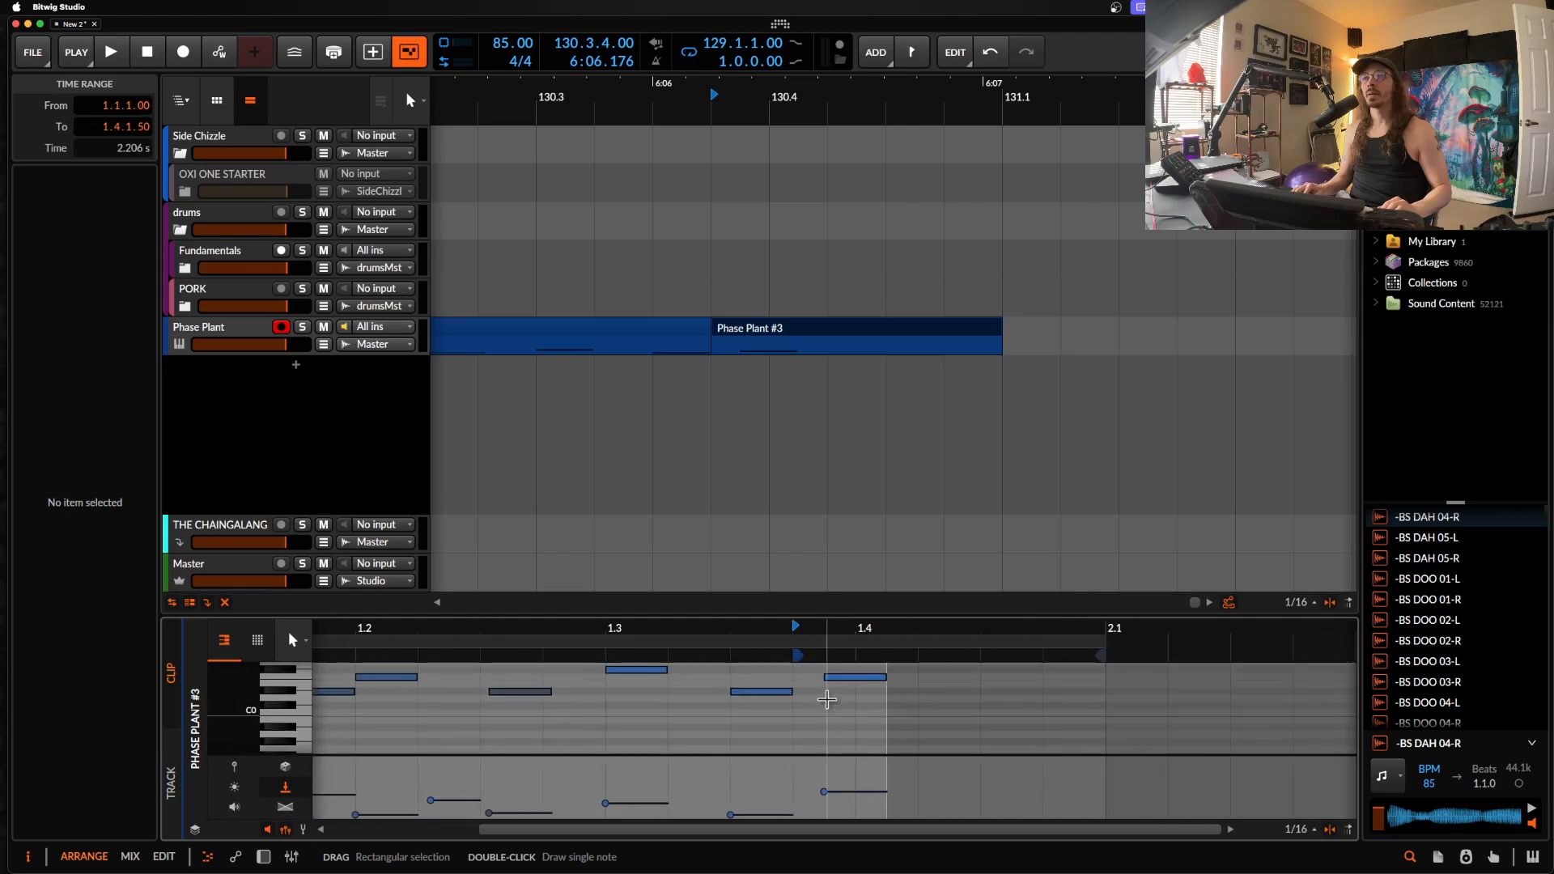
Step: Extend the last F0 note in the Phase Plant #3 clip to 2.1.1.00 and set its Timbre expression to 100%
{"action": "scroll", "coordinate": [826, 699], "scroll_direction": "down", "scroll_amount": 2}
{"action": "left_click", "coordinate": [858, 677]}
{"action": "left_click_drag", "start_coordinate": [873, 677], "coordinate": [1050, 678]}
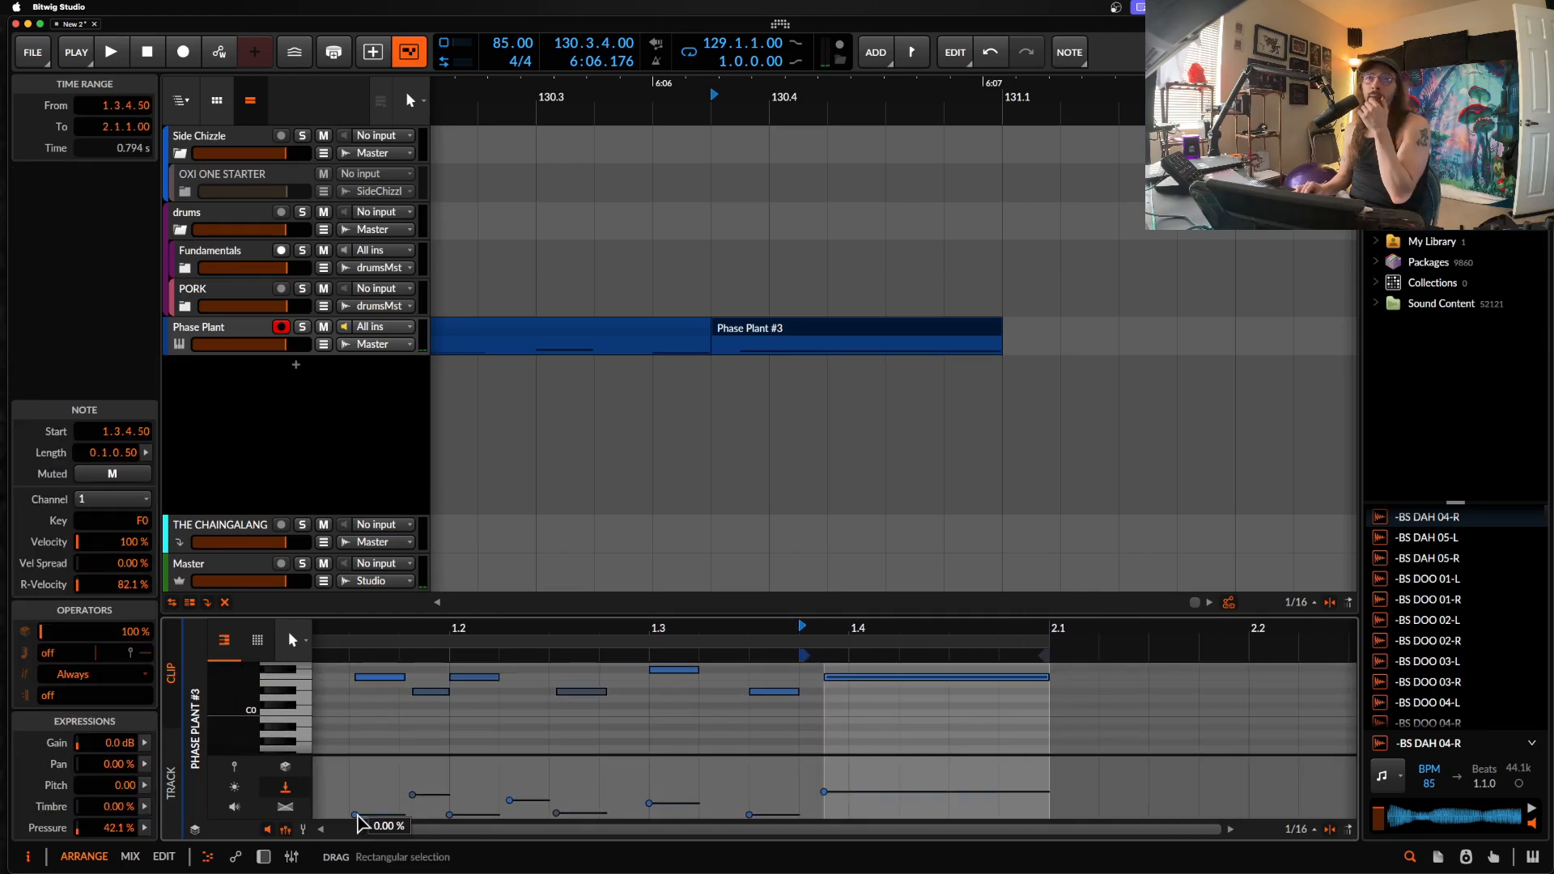
{"action": "left_click", "coordinate": [233, 786]}
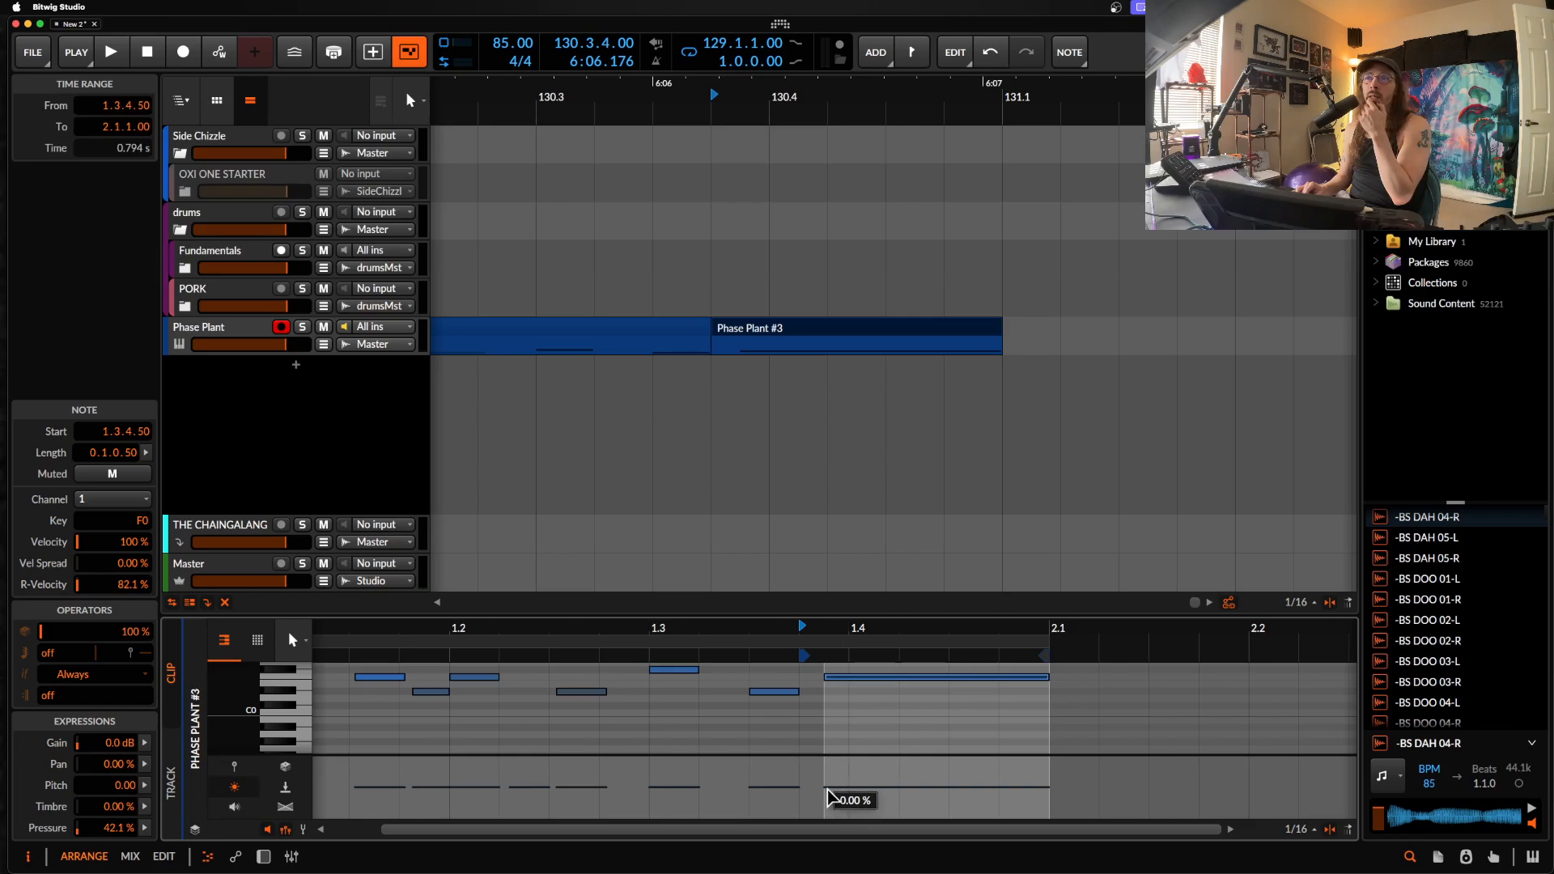
{"action": "left_click_drag", "start_coordinate": [826, 785], "coordinate": [833, 740]}
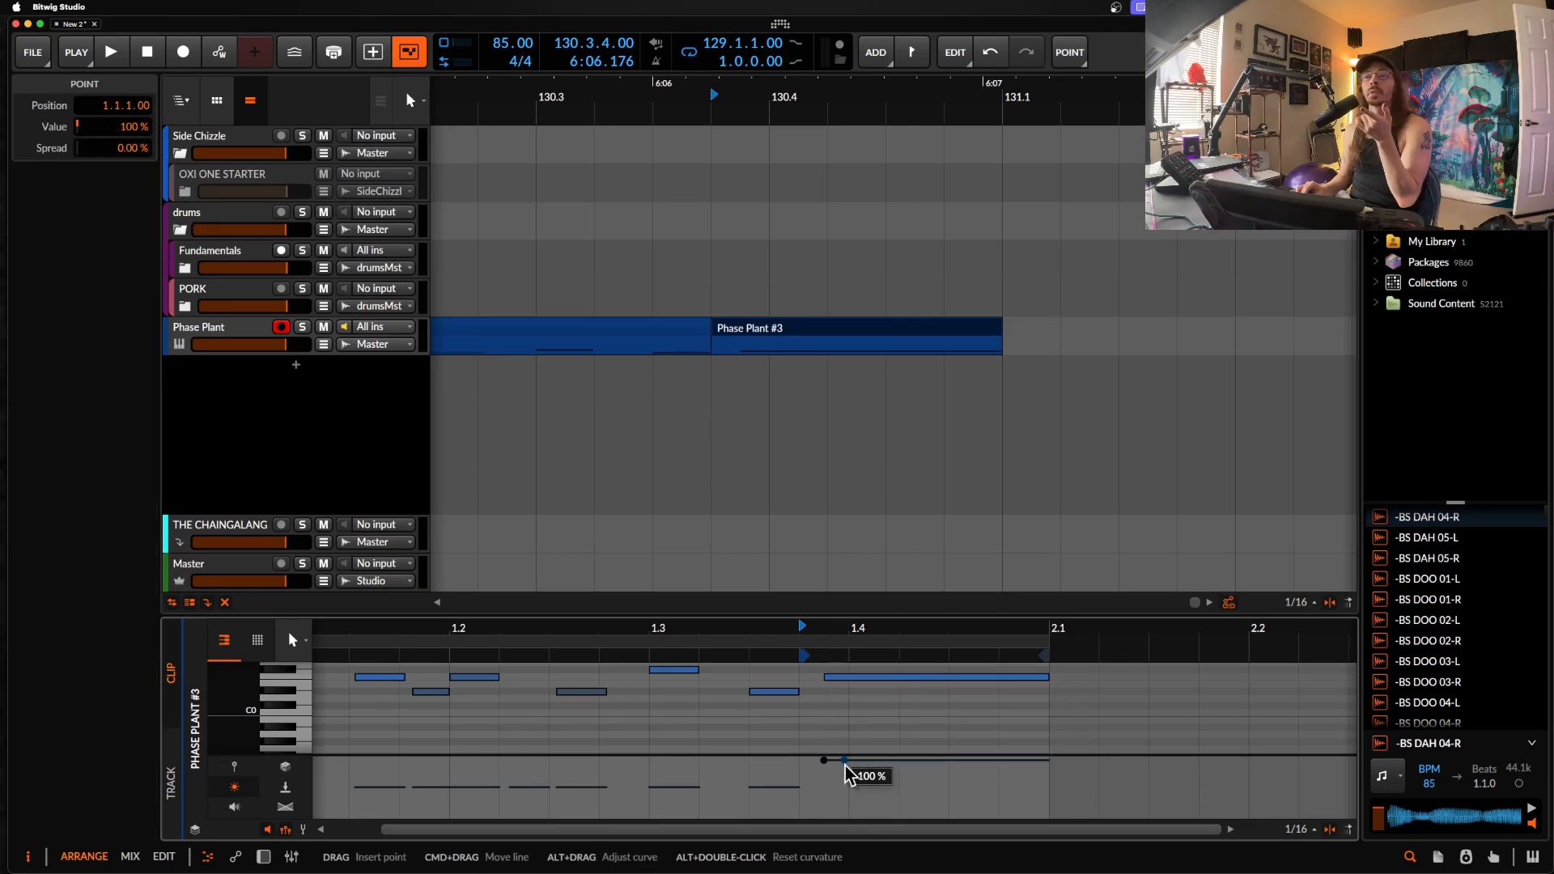
Step: Select the Phase Plant #1 and Phase Plant #2 clips and consolidate them into one clip
{"action": "scroll", "coordinate": [642, 450], "scroll_direction": "down", "scroll_amount": 3}
{"action": "scroll", "coordinate": [642, 450], "scroll_direction": "left", "scroll_amount": 3}
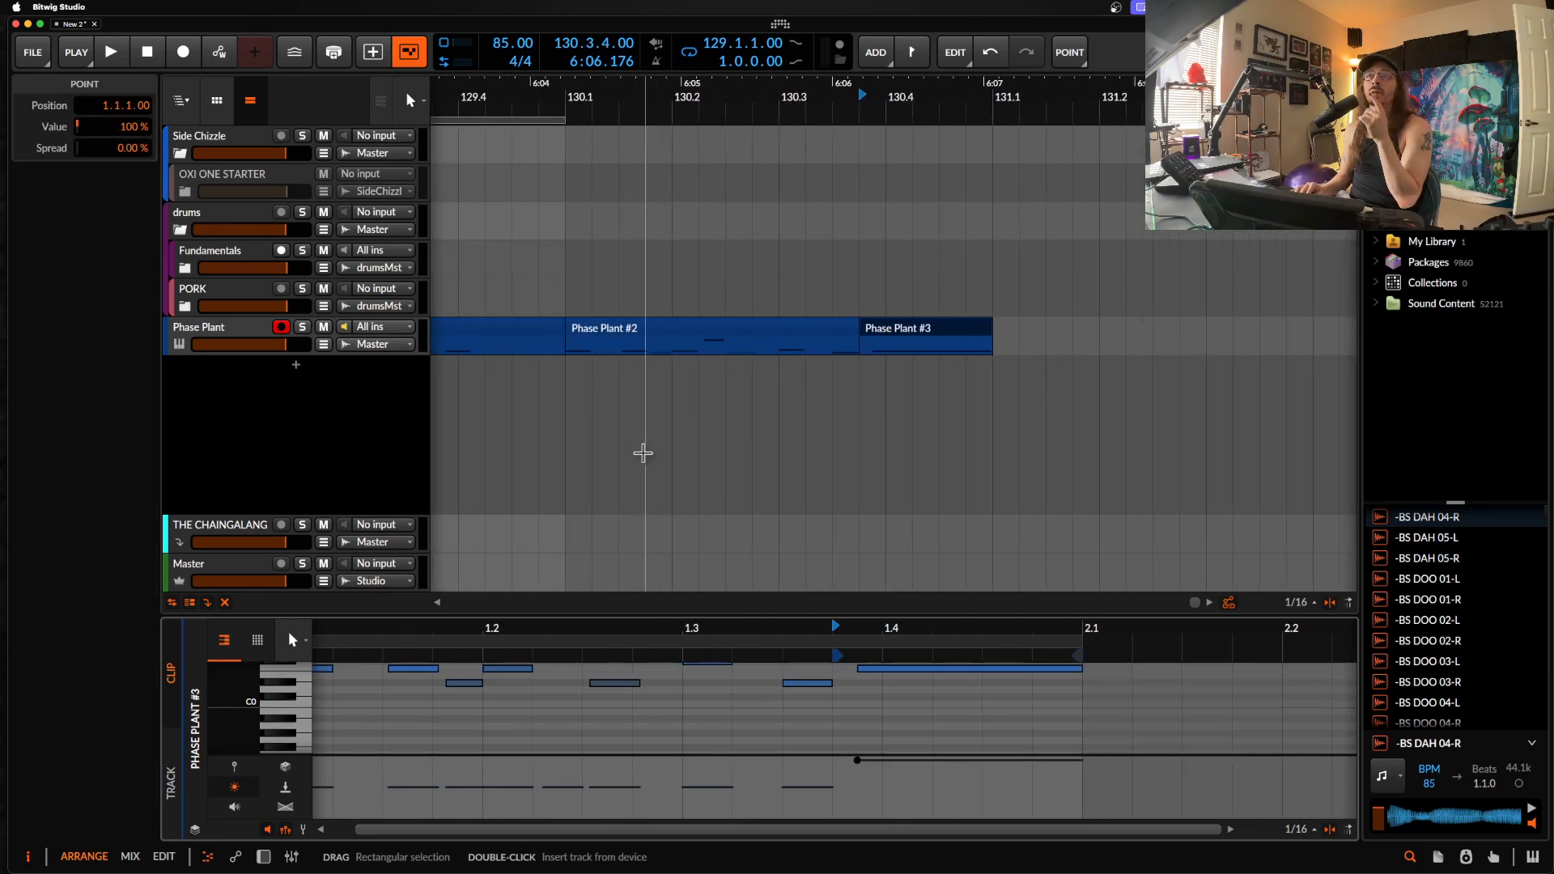
{"action": "left_click", "coordinate": [709, 338]}
{"action": "scroll", "coordinate": [709, 339], "scroll_direction": "down", "scroll_amount": 2}
{"action": "scroll", "coordinate": [709, 338], "scroll_direction": "left", "scroll_amount": 5}
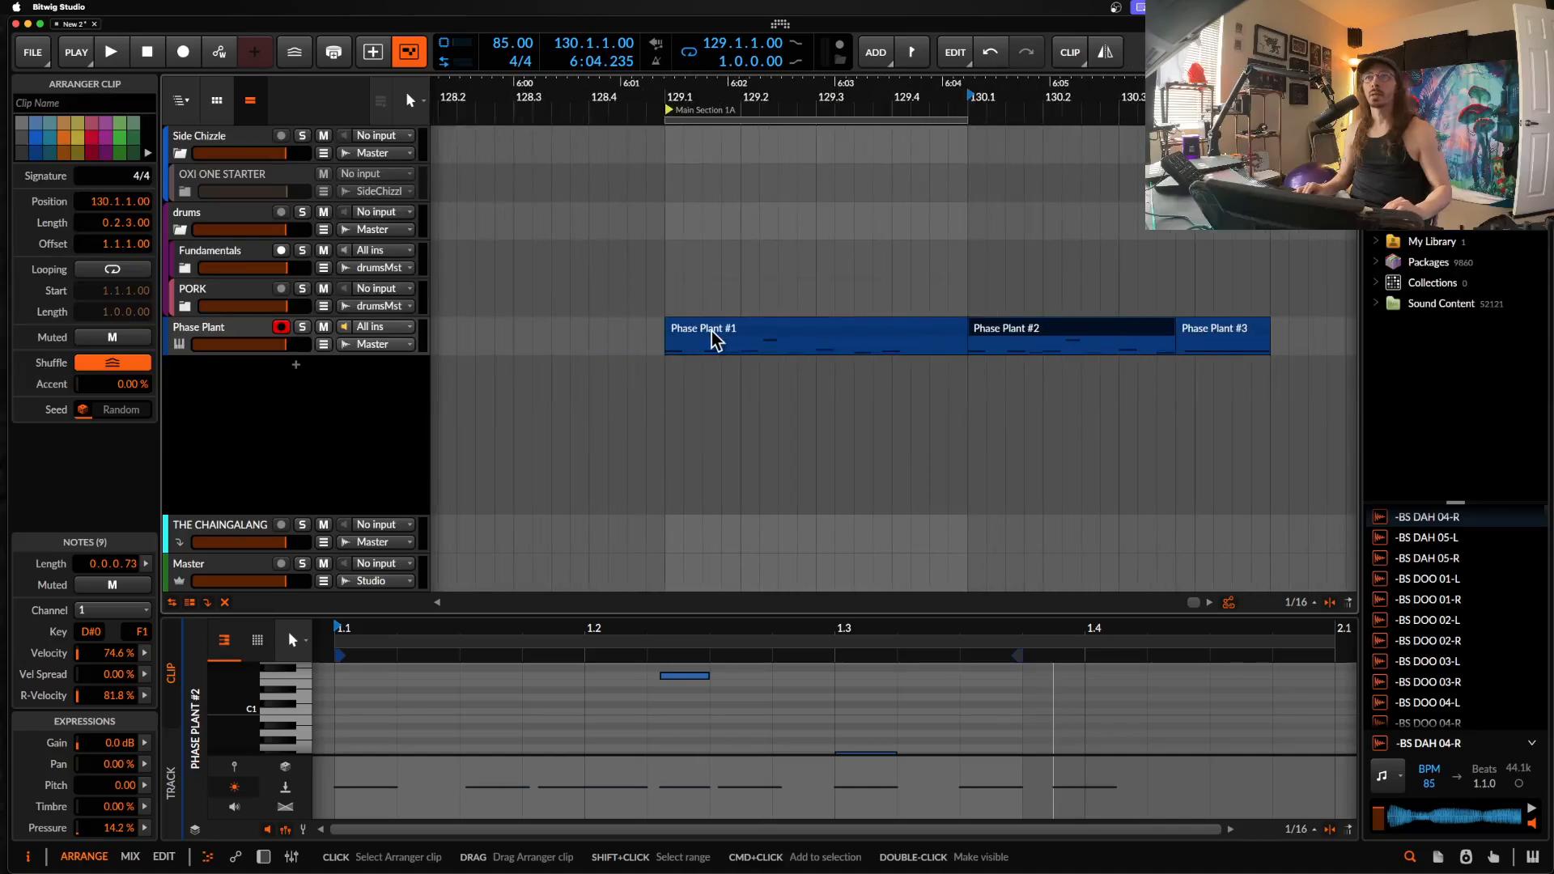
{"action": "left_click", "coordinate": [712, 338], "text": "super"}
{"action": "key", "text": "super+j"}
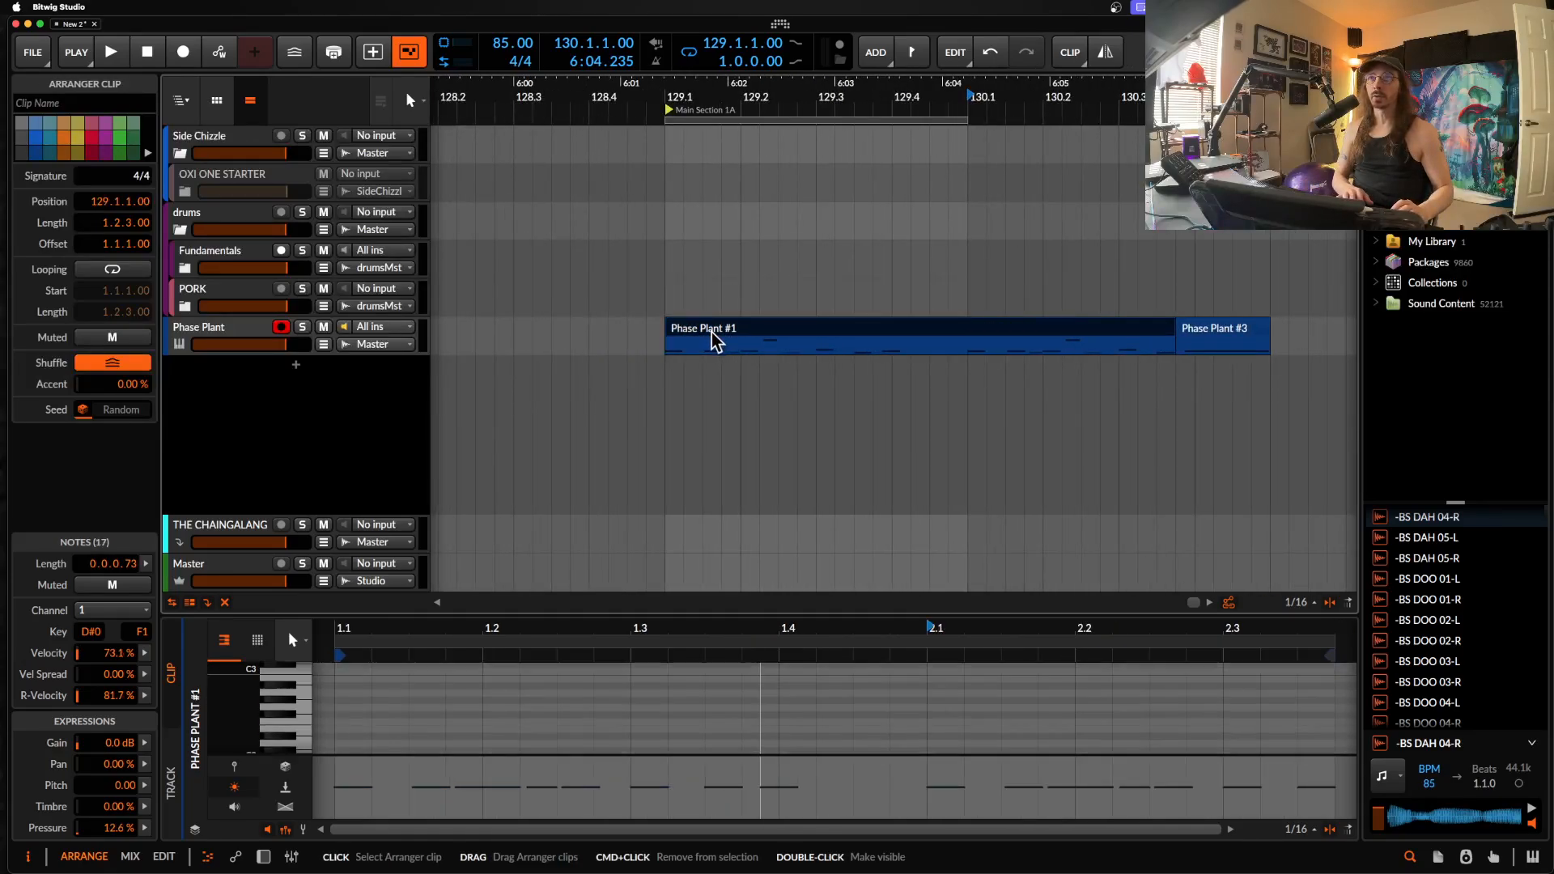
{"action": "scroll", "coordinate": [636, 759], "scroll_direction": "down", "scroll_amount": 3}
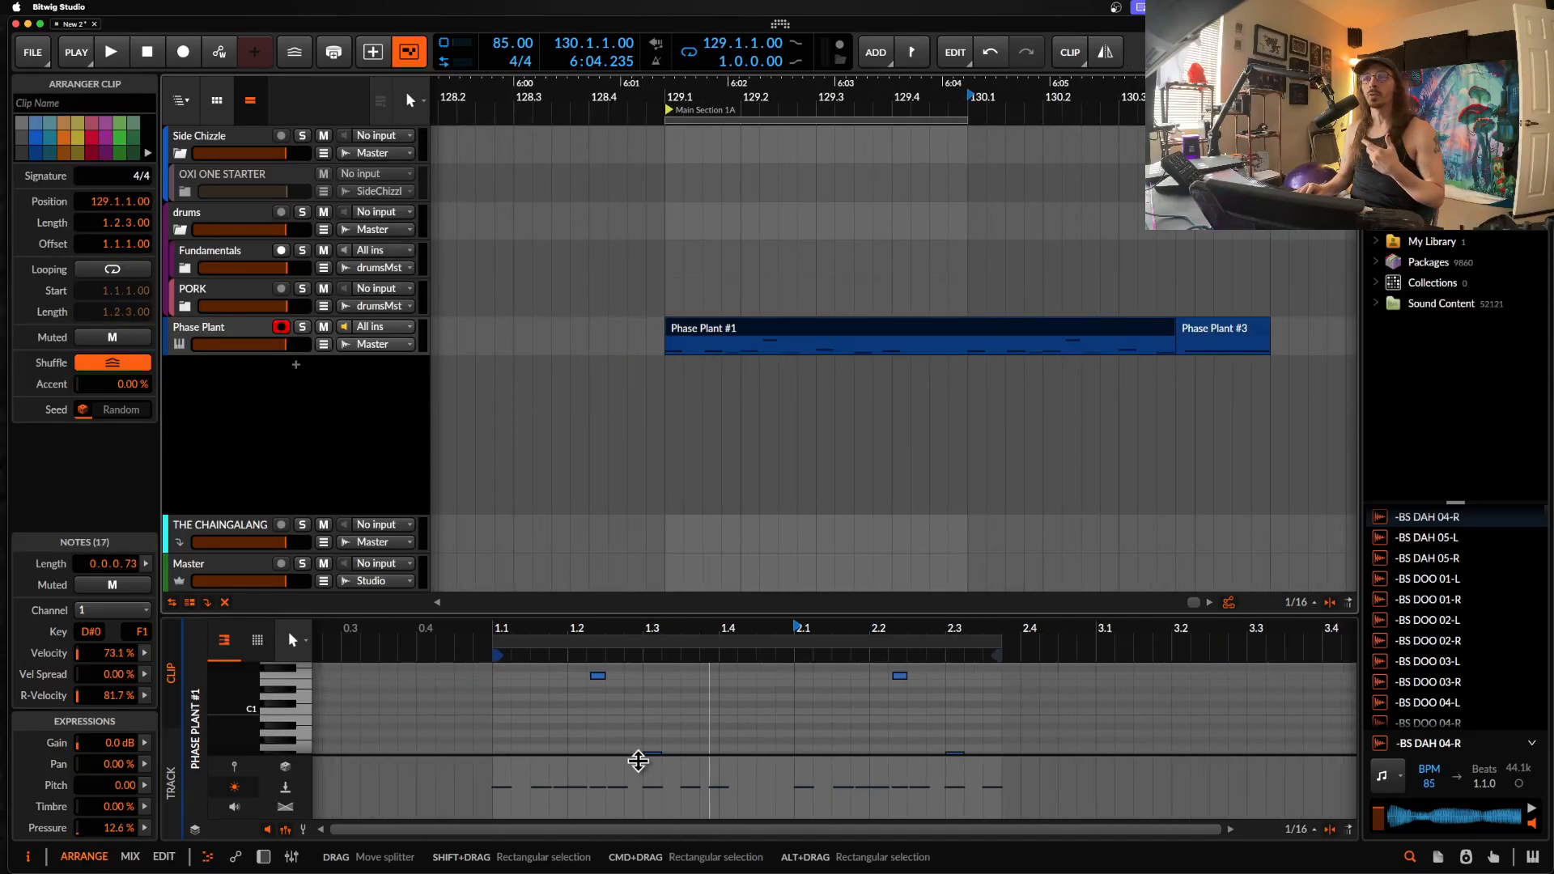
{"action": "scroll", "coordinate": [1097, 340], "scroll_direction": "right", "scroll_amount": 5}
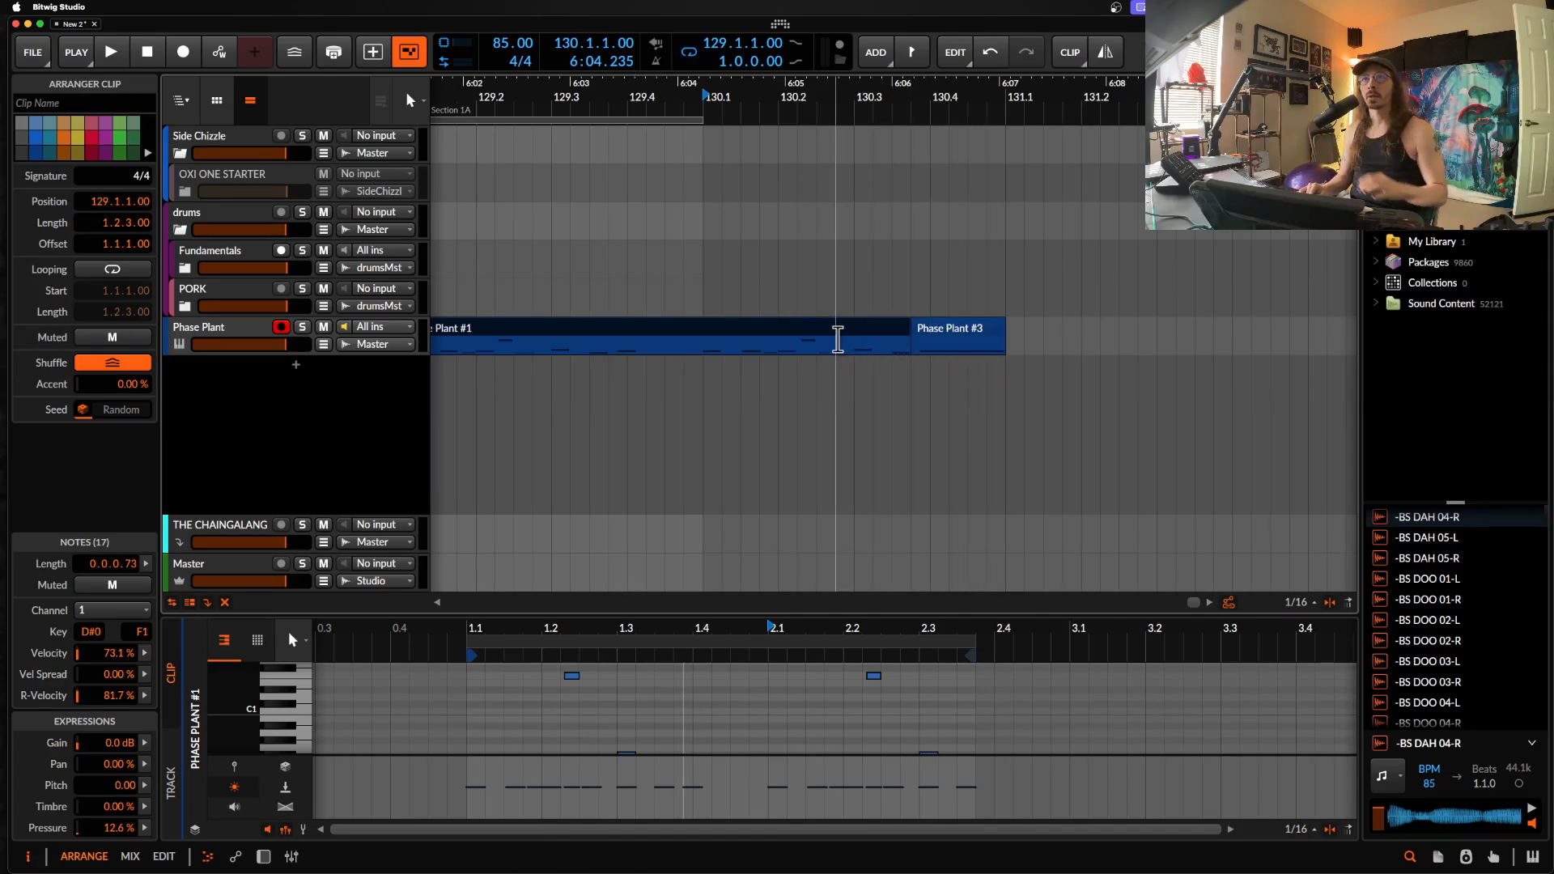
{"action": "scroll", "coordinate": [526, 761], "scroll_direction": "down", "scroll_amount": 3}
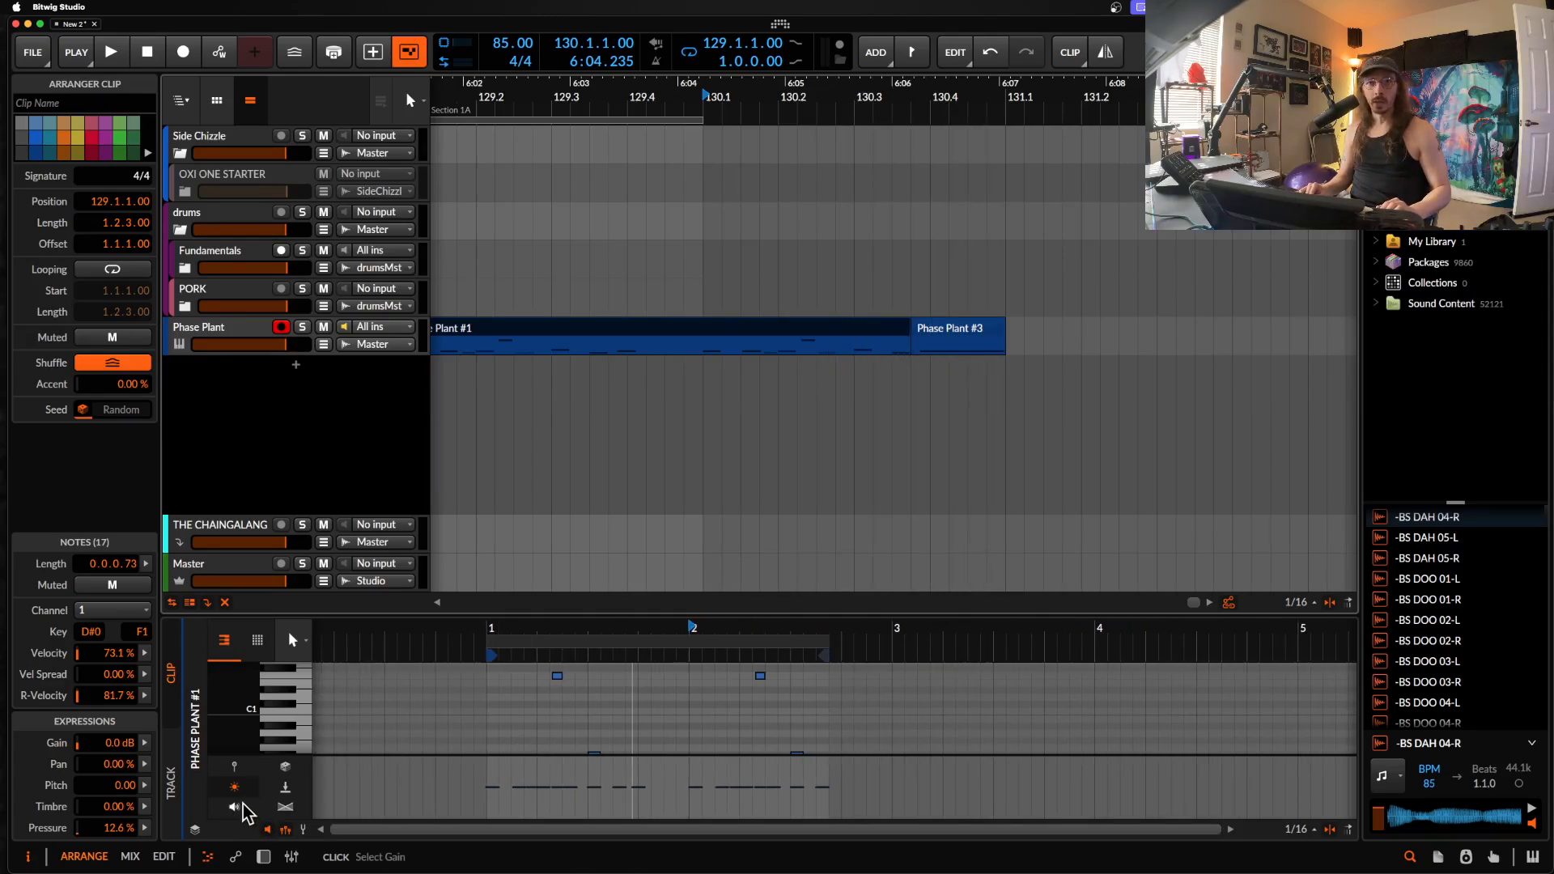
Step: Randomise the Timbre expression of all notes in the Phase Plant #1 clip with a Chaos spread of about 162%
{"action": "left_click", "coordinate": [145, 807]}
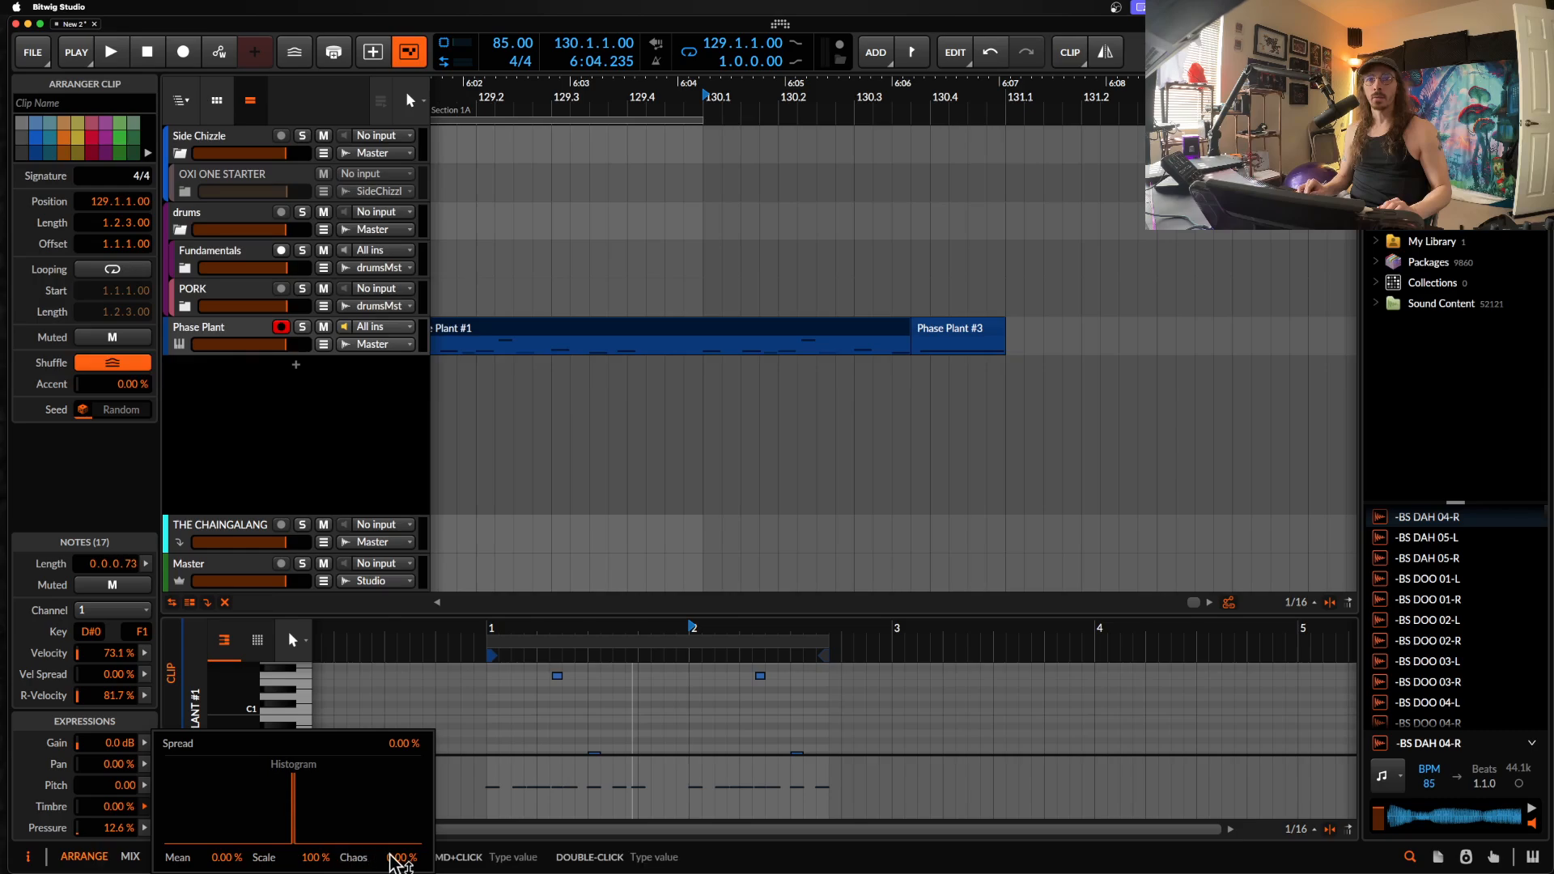
{"action": "mouse_move", "coordinate": [401, 857]}
{"action": "left_mouse_down"}
{"action": "mouse_move", "coordinate": [401, 833]}
{"action": "mouse_move", "coordinate": [401, 857]}
{"action": "left_mouse_up"}
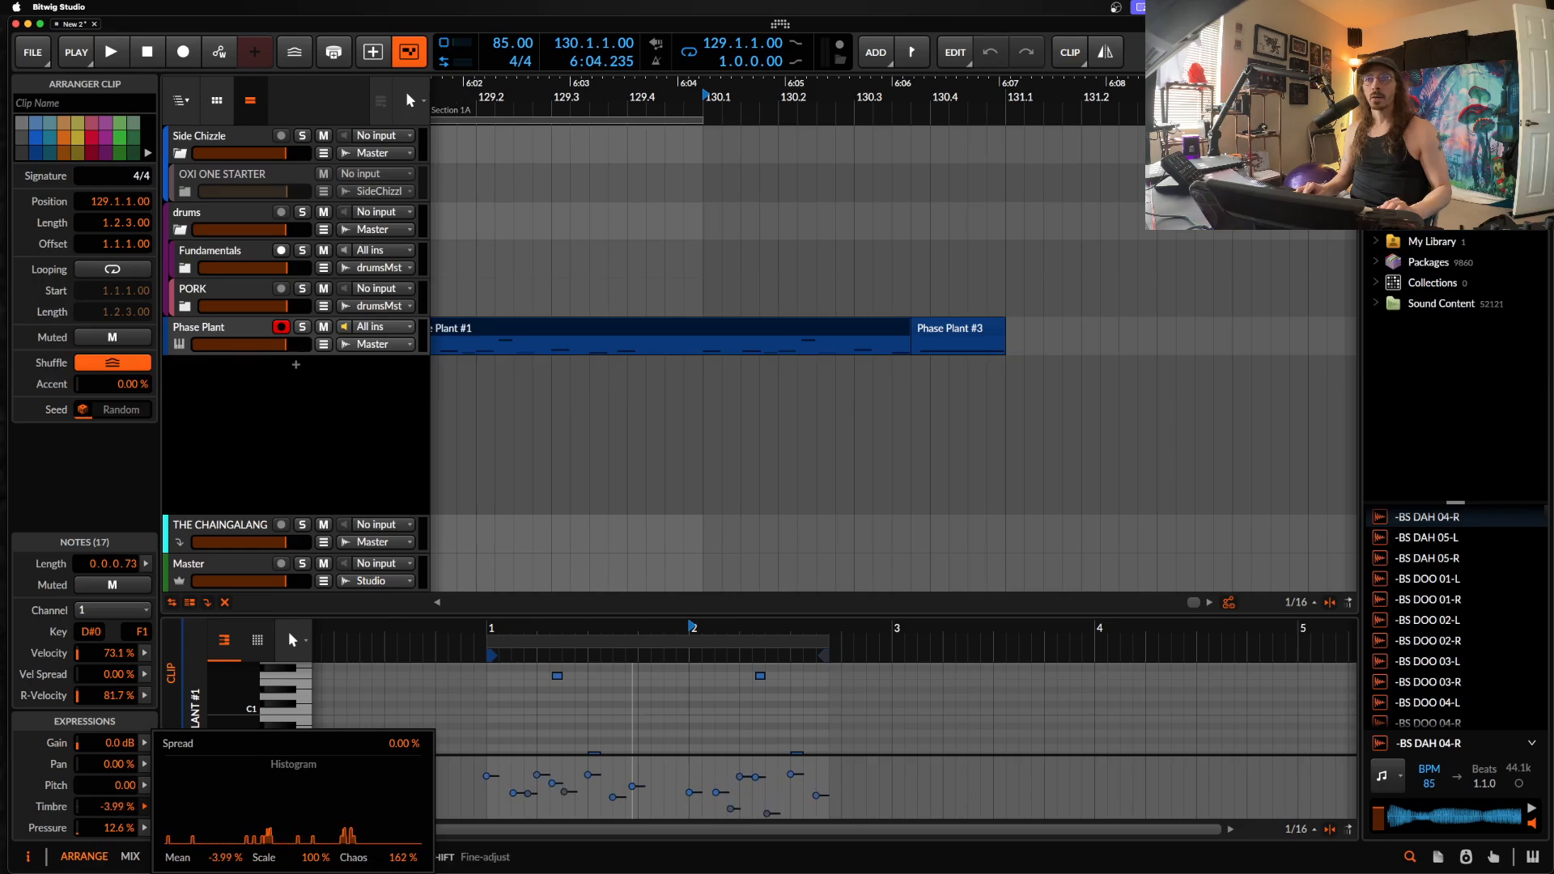
{"action": "left_click", "coordinate": [467, 333]}
Step: Extend the arranger loop to two bars from 129.1.1.00 and play the bassline from there
{"action": "scroll", "coordinate": [467, 333], "scroll_direction": "down", "scroll_amount": 2}
{"action": "scroll", "coordinate": [467, 334], "scroll_direction": "left", "scroll_amount": 4}
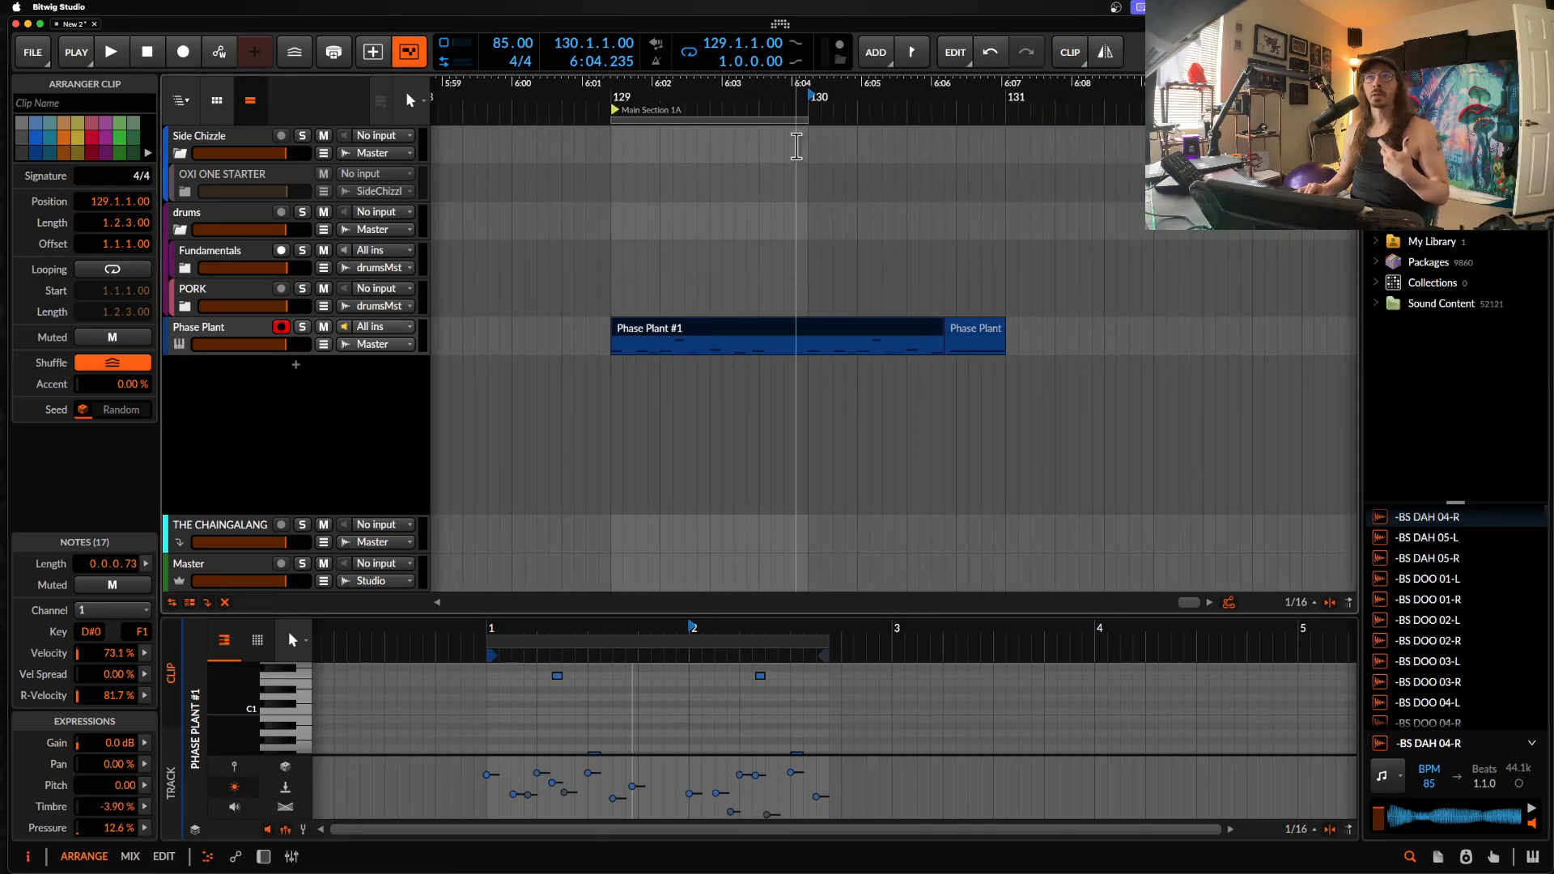
{"action": "left_click_drag", "start_coordinate": [810, 128], "coordinate": [1005, 128]}
{"action": "left_click", "coordinate": [645, 340]}
{"action": "scroll", "coordinate": [647, 344], "scroll_direction": "up", "scroll_amount": 2}
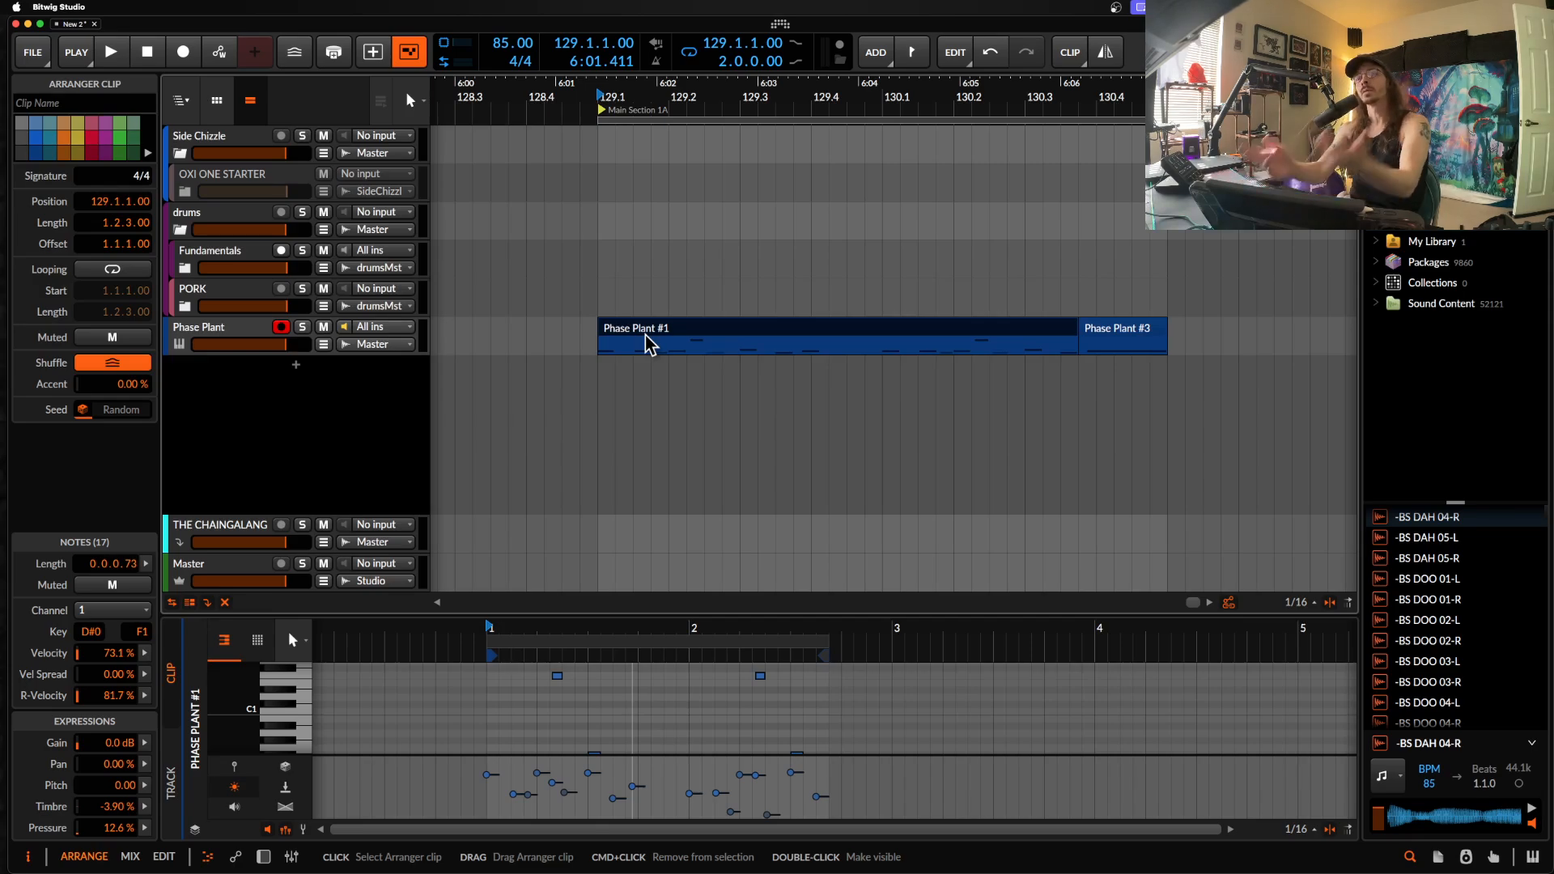
{"action": "key", "text": "space"}
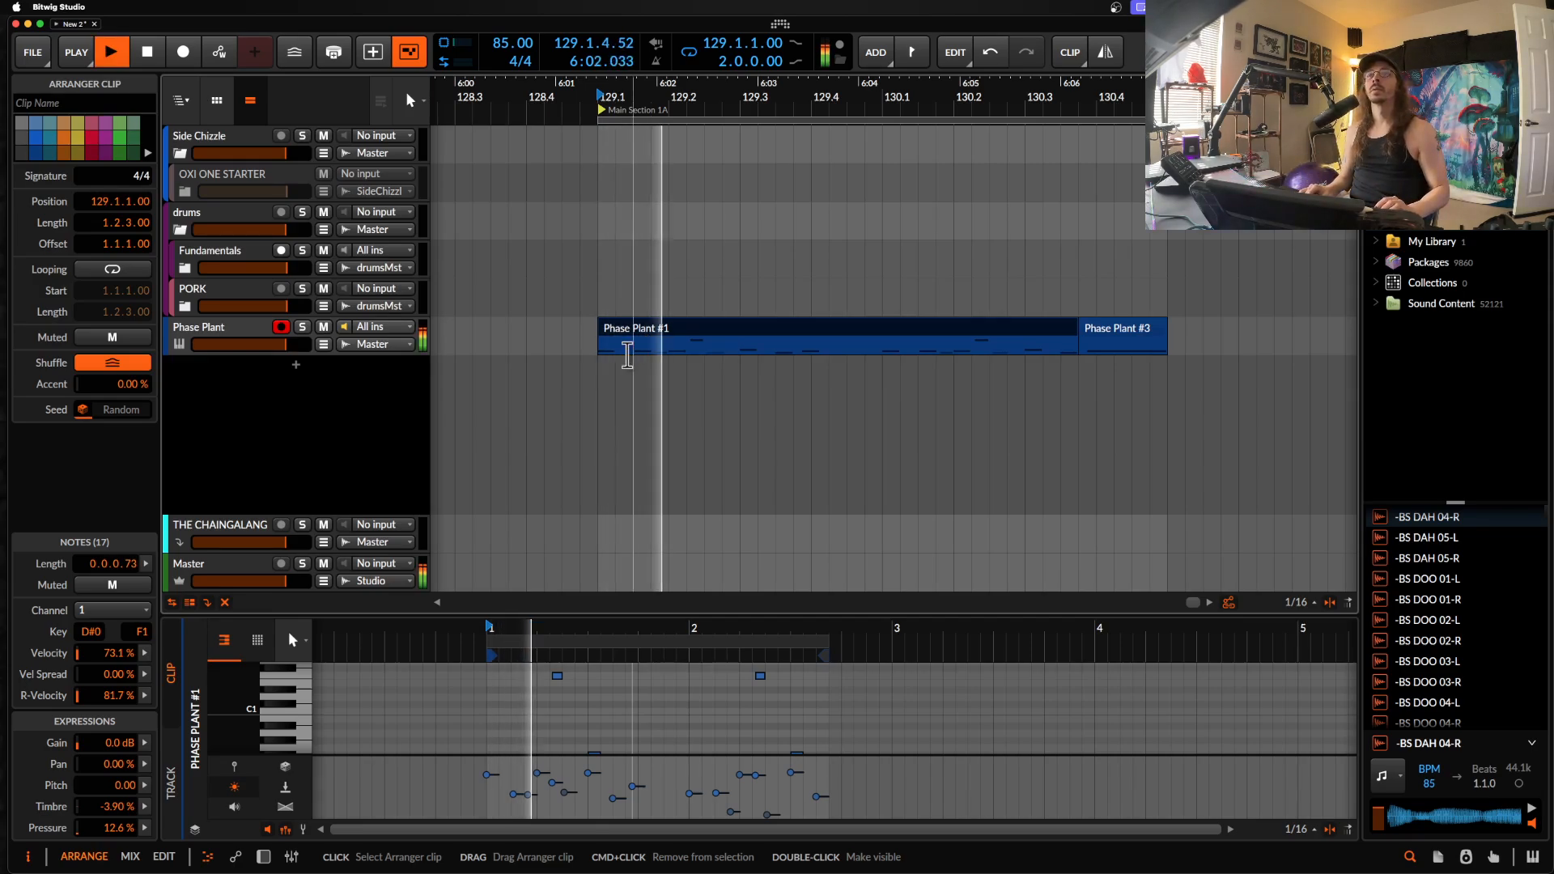
Step: Open the Phase Plant plug-in window during playback, examine the Macro 1 settings, and stop playback
{"action": "left_click", "coordinate": [233, 339]}
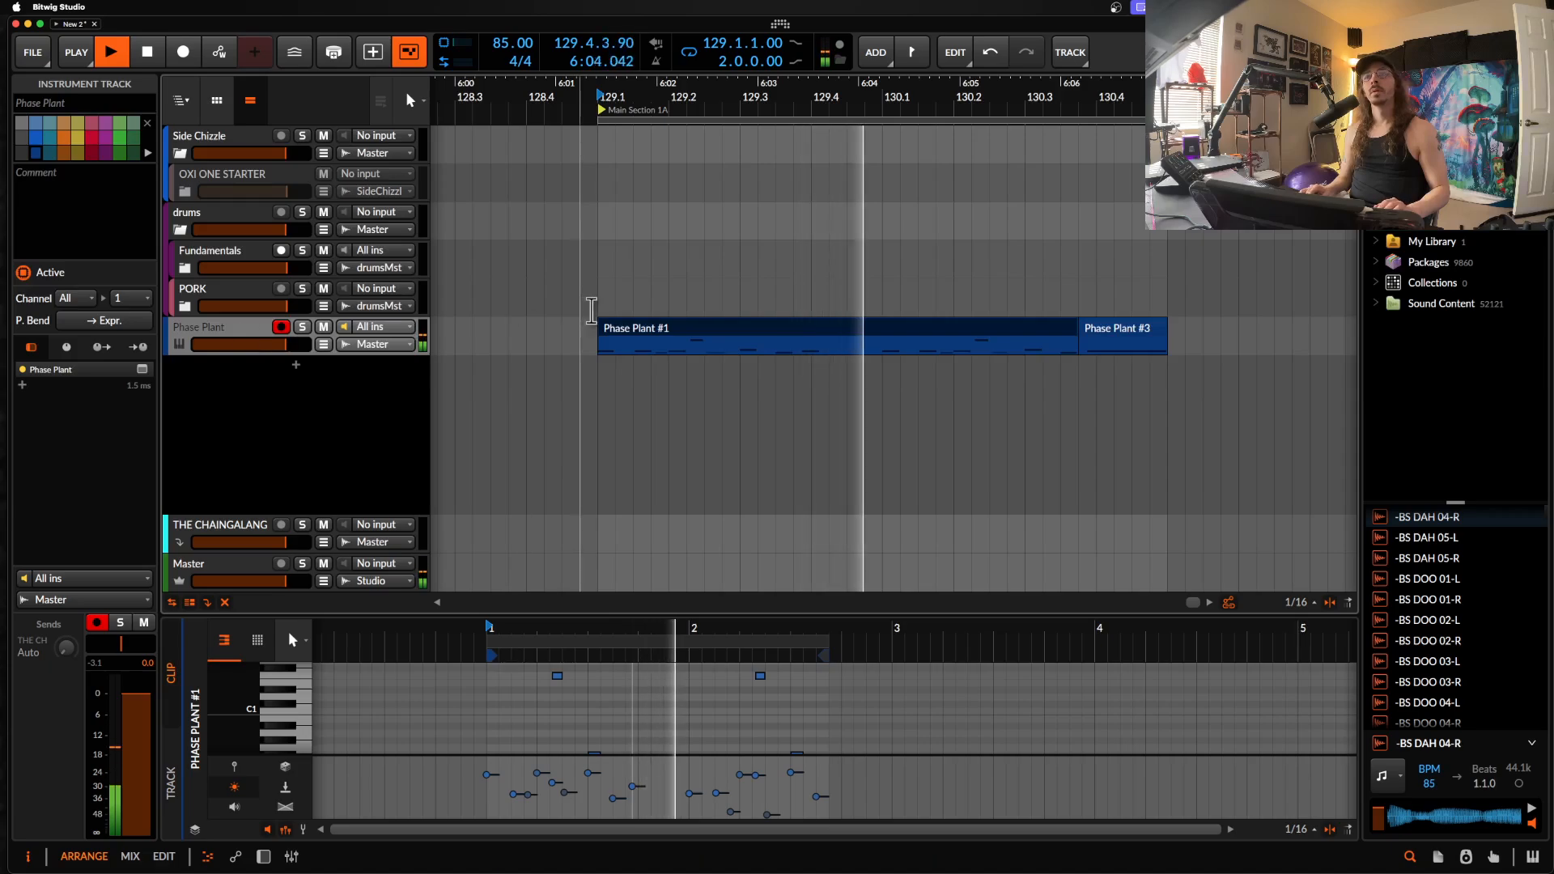
{"action": "double_click", "coordinate": [225, 328]}
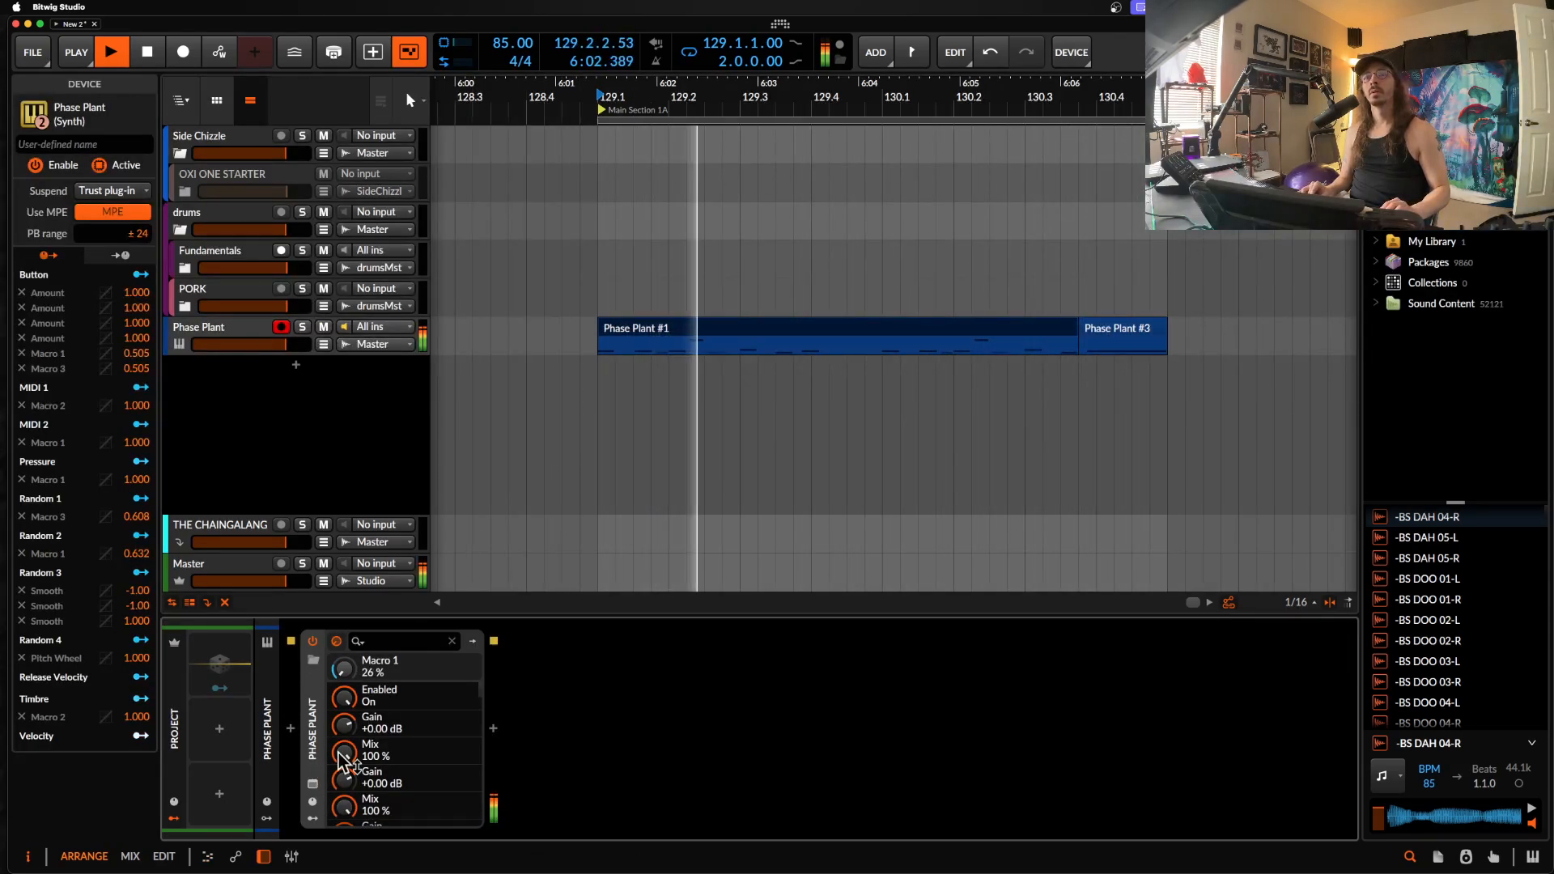
{"action": "left_click", "coordinate": [312, 784]}
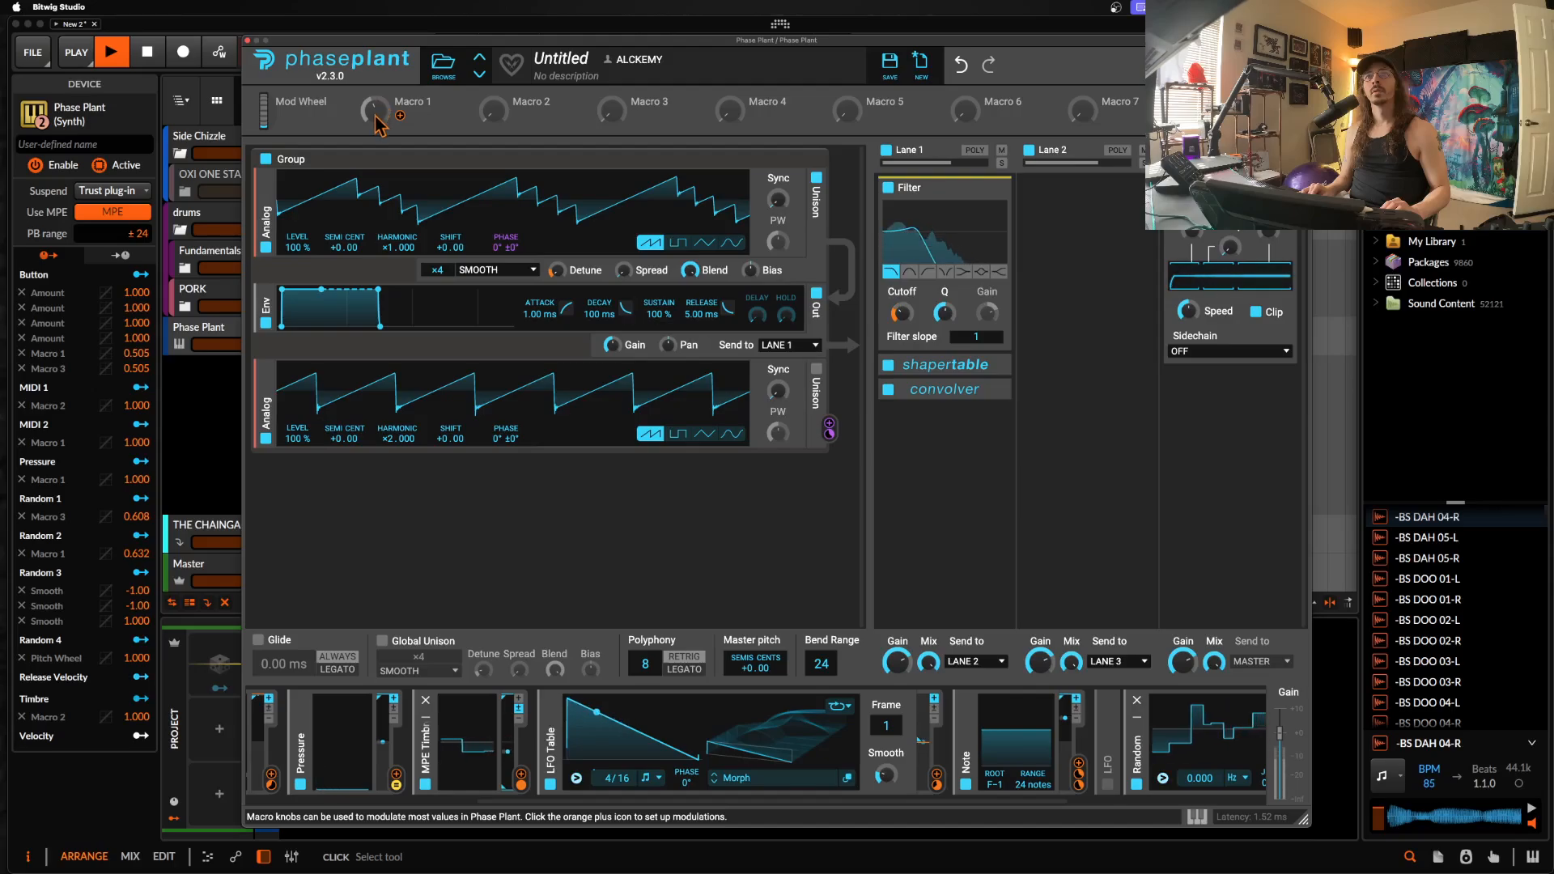
{"action": "right_click", "coordinate": [375, 118]}
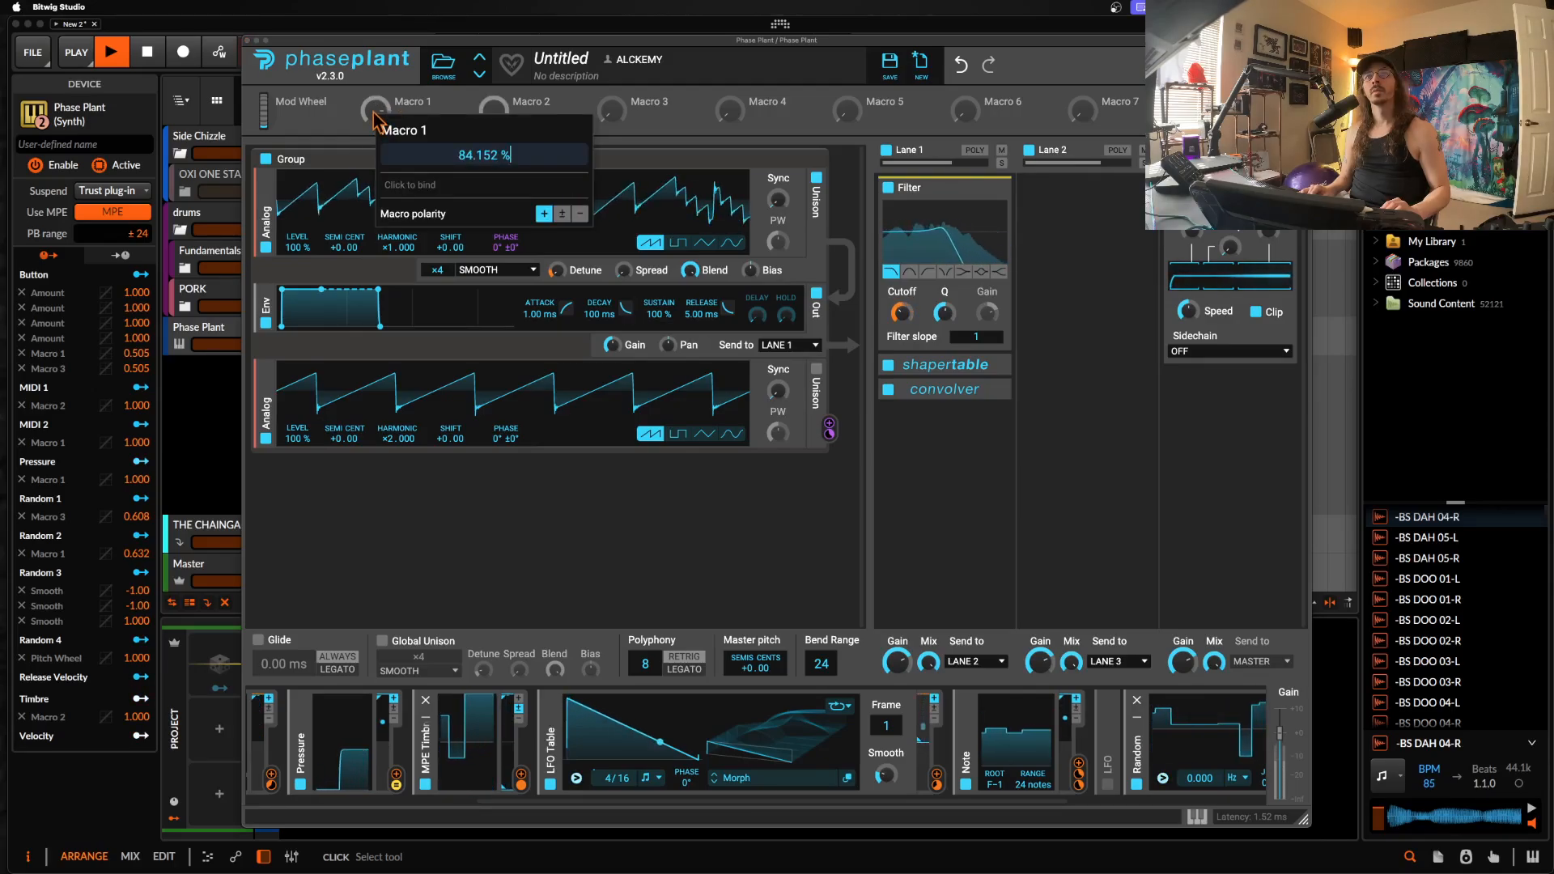
{"action": "left_click", "coordinate": [373, 114]}
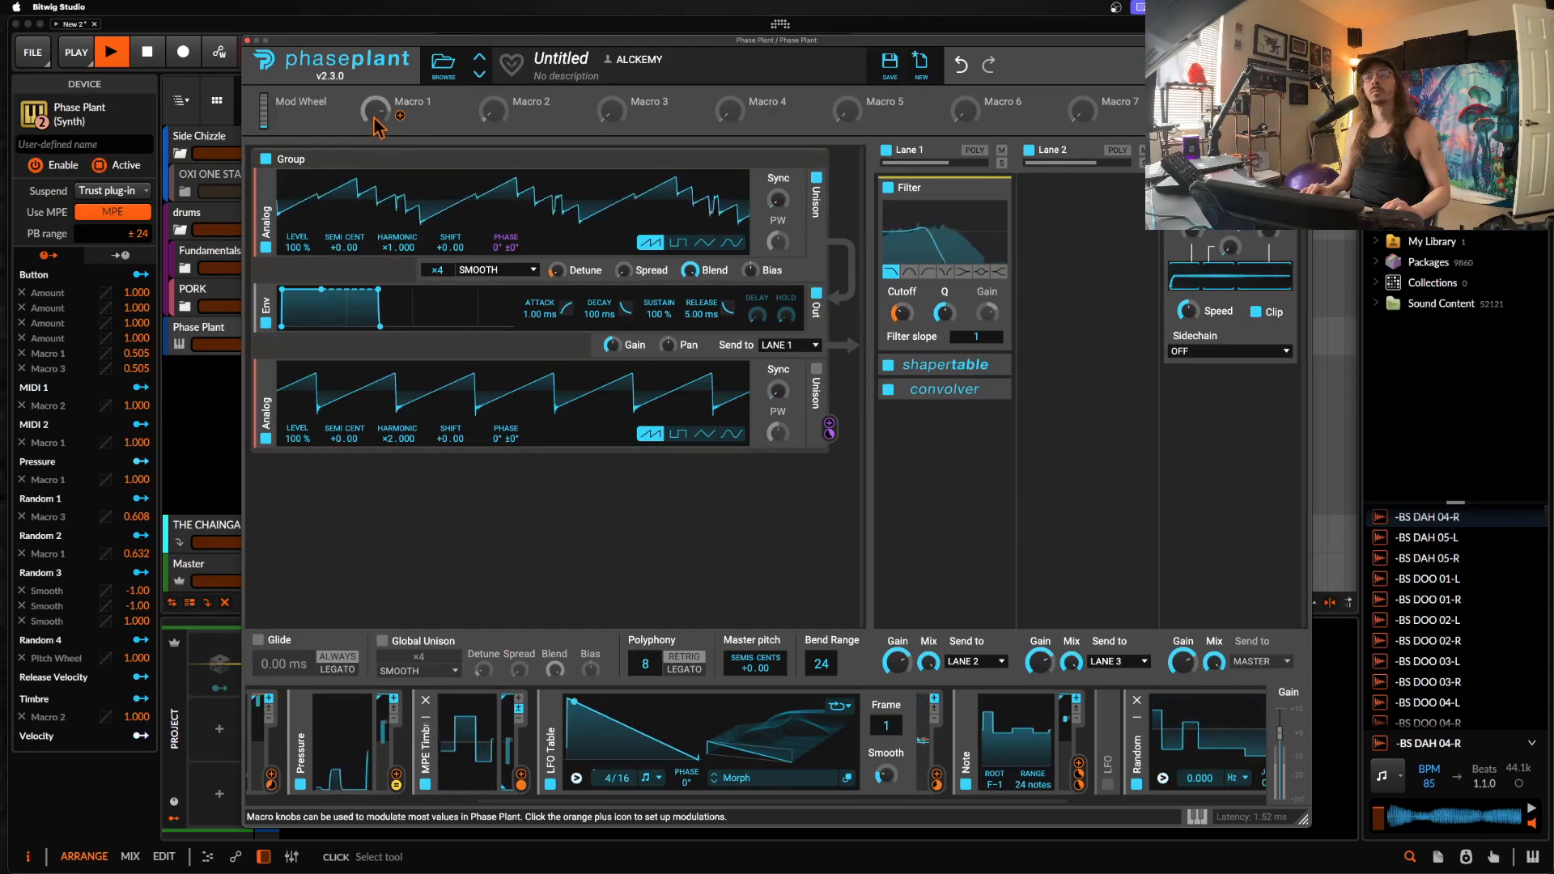
{"action": "key", "text": "space"}
Step: Assign Macro 1 to the LFO Table's Frame with an amount of +256, try the macro, and close the plug-in window
{"action": "left_click_drag", "start_coordinate": [400, 116], "coordinate": [888, 749]}
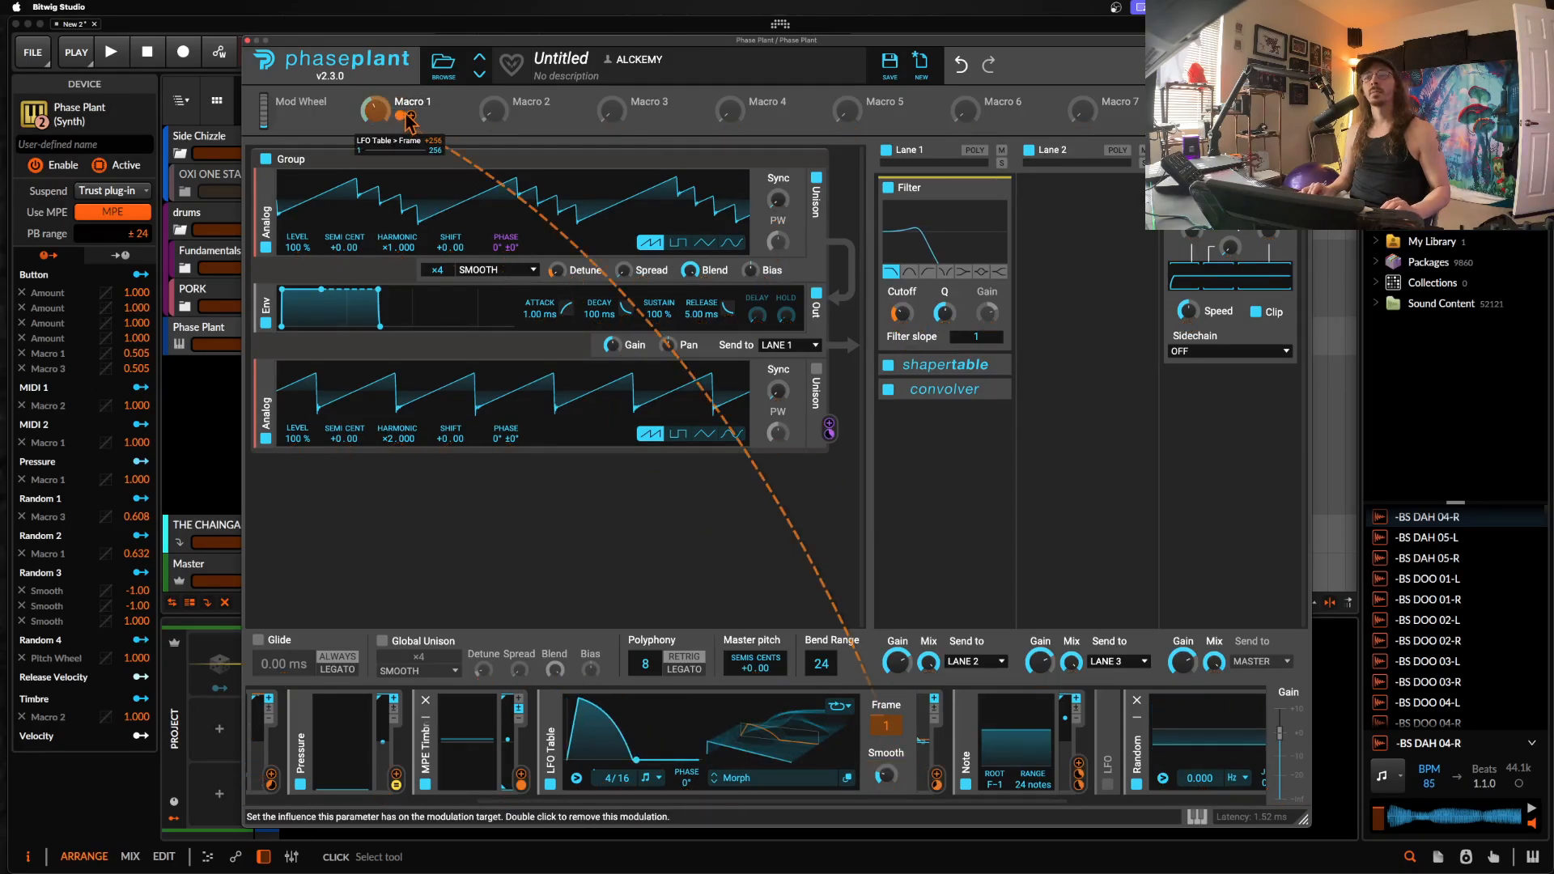
{"action": "left_click_drag", "start_coordinate": [381, 114], "coordinate": [381, 138]}
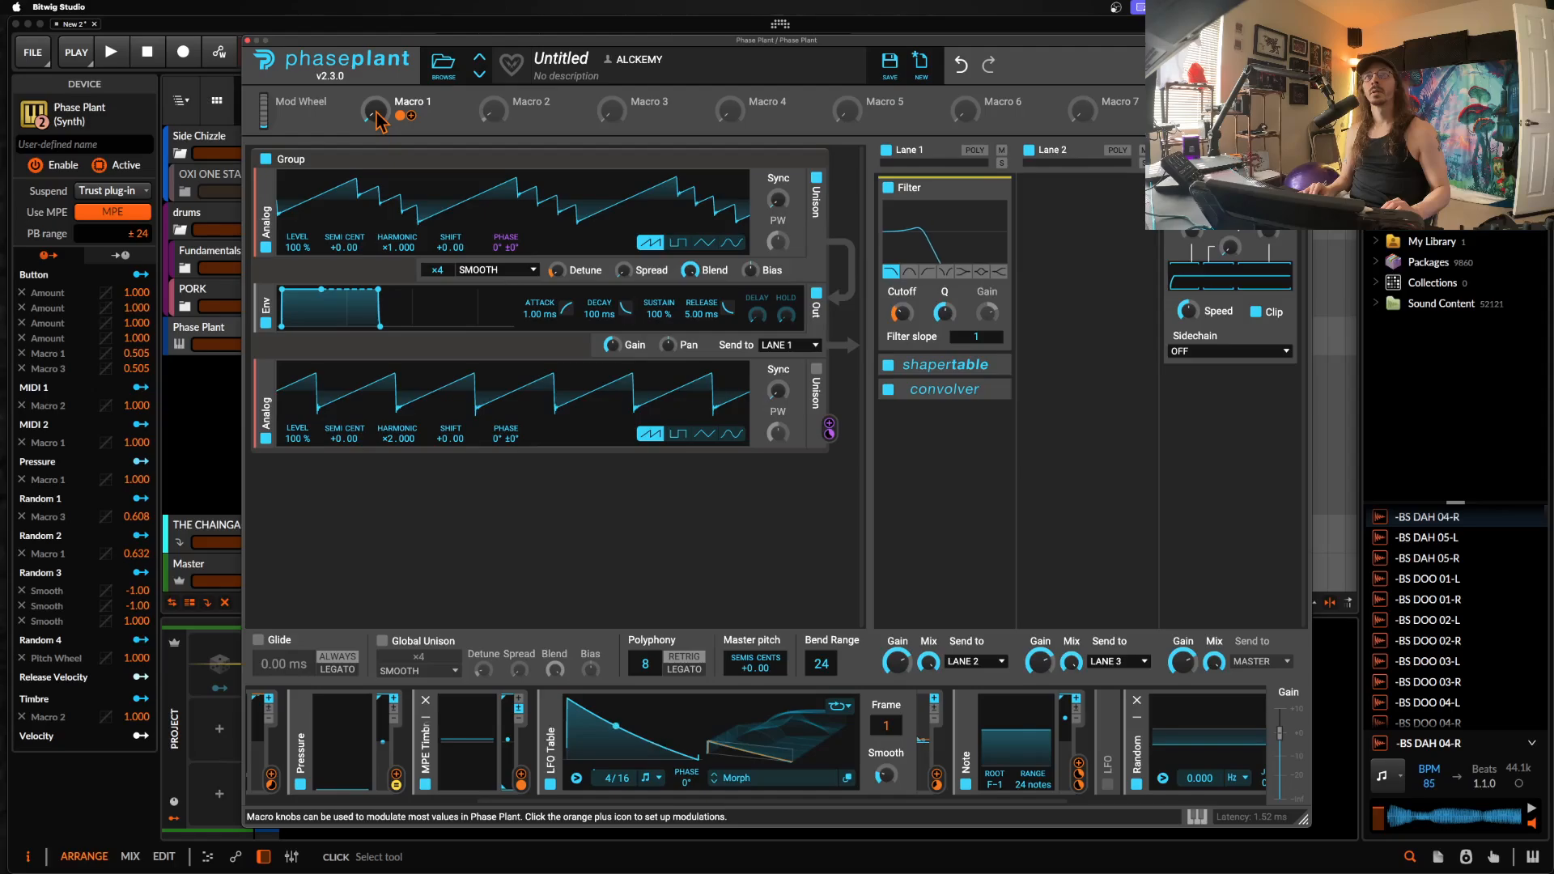
{"action": "left_click", "coordinate": [248, 39]}
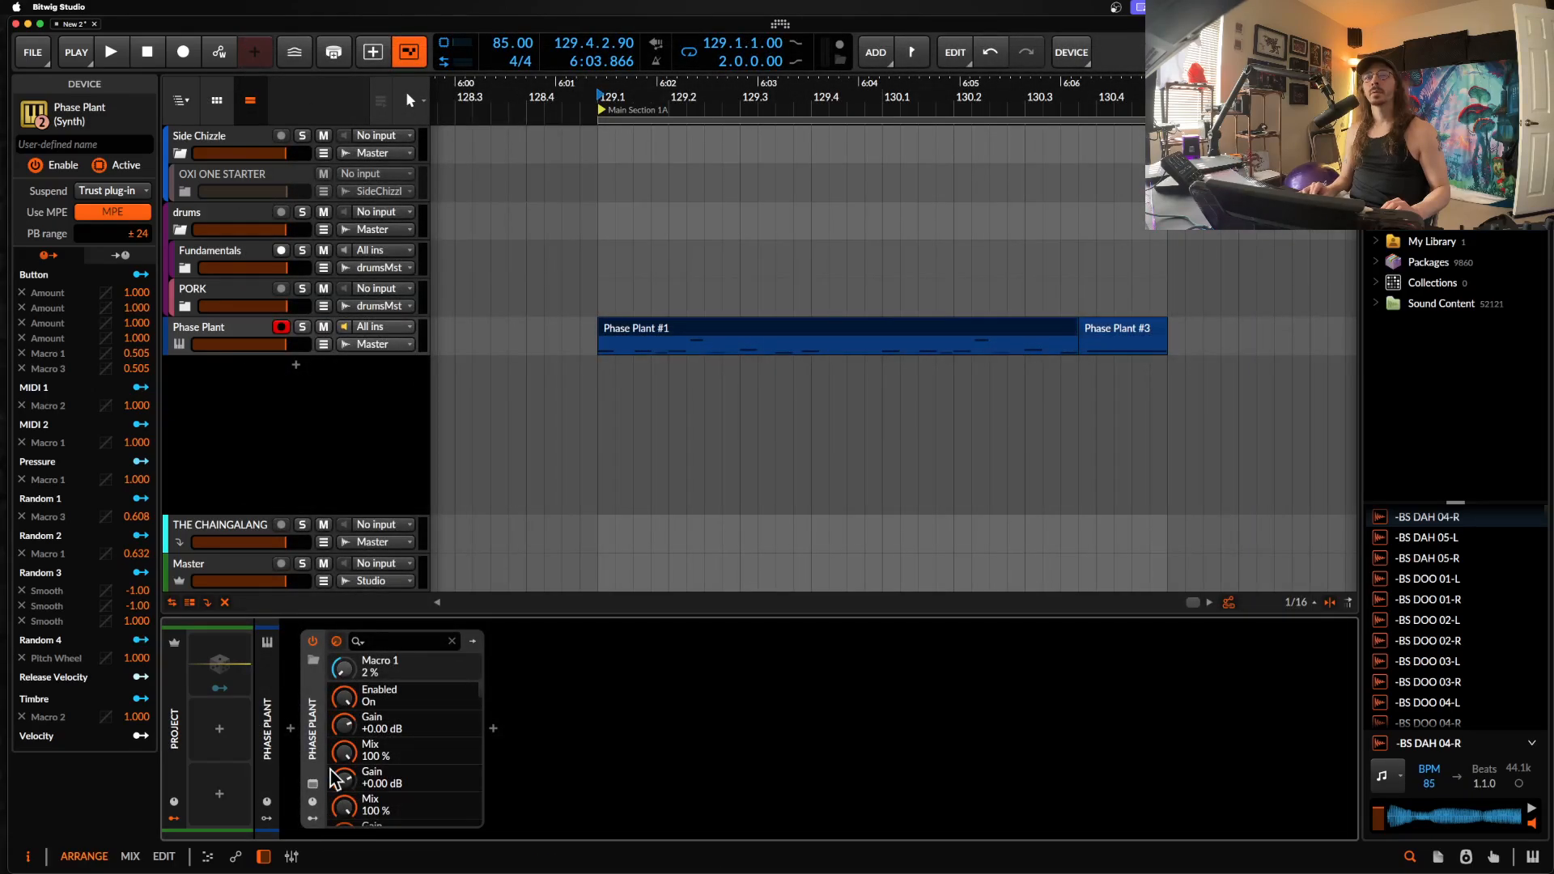
Step: Show the Phase Plant device's modulators and deactivate Random 1, Random 2, Random 3 and Random 4
{"action": "left_click", "coordinate": [314, 819]}
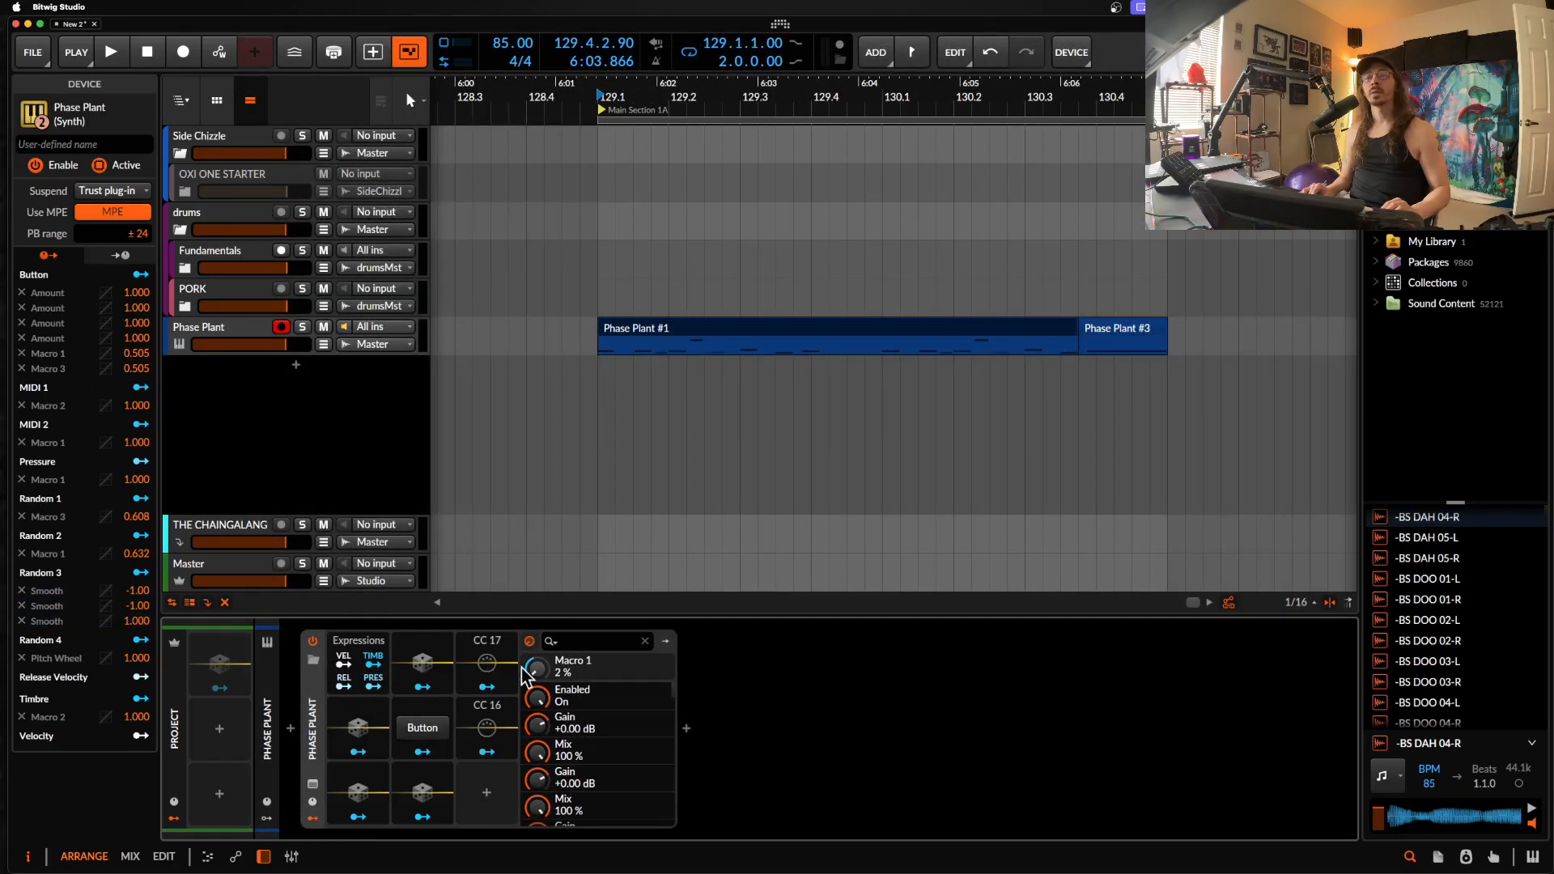
{"action": "left_click", "coordinate": [382, 793]}
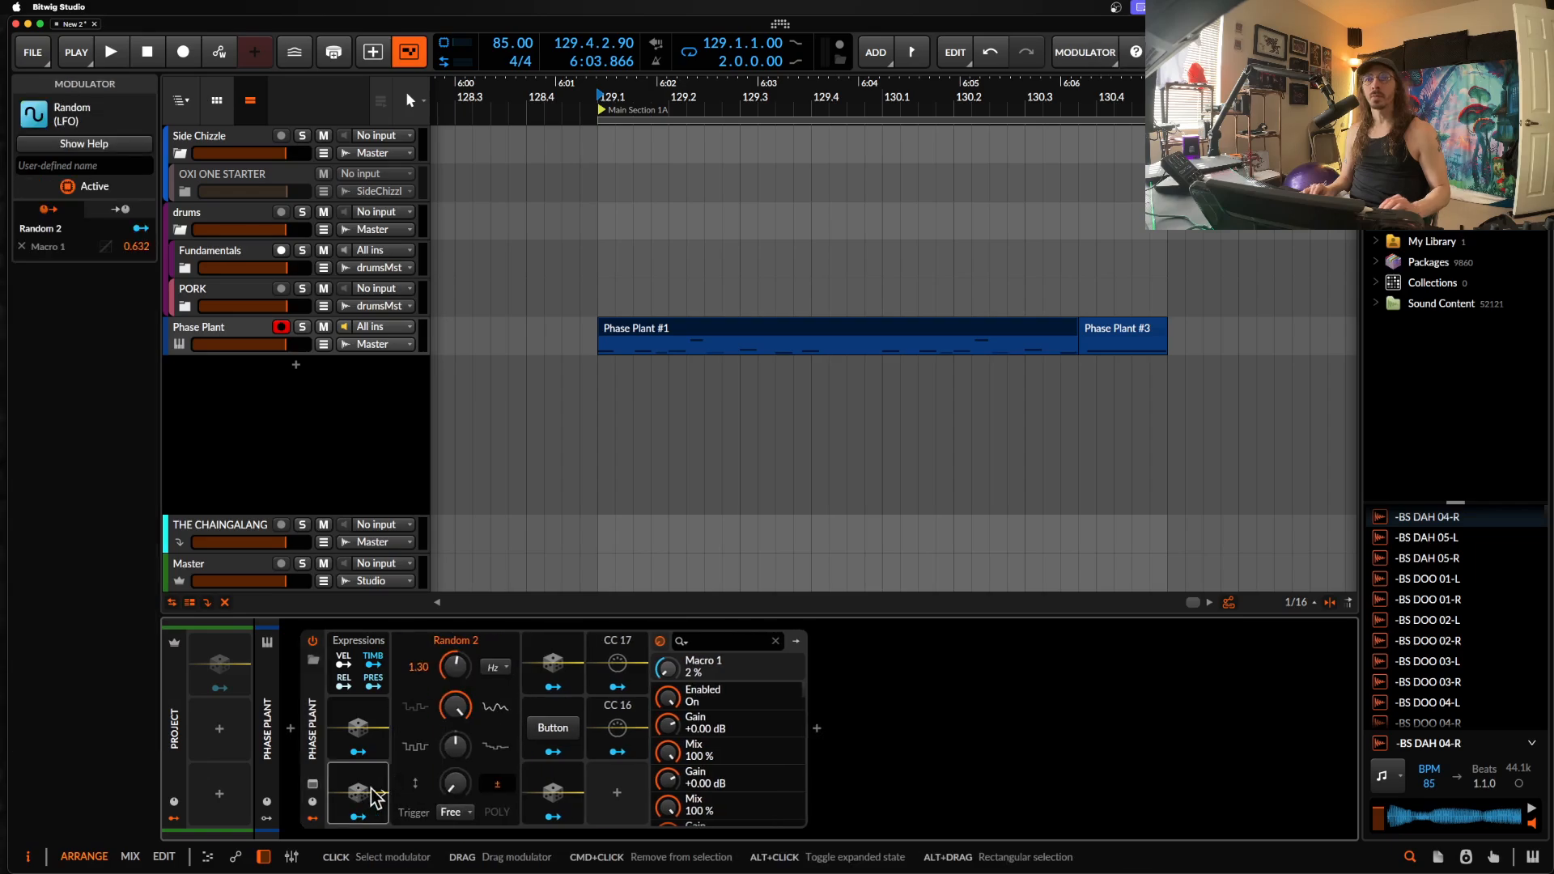
{"action": "left_click", "coordinate": [359, 731]}
{"action": "left_click", "coordinate": [553, 664]}
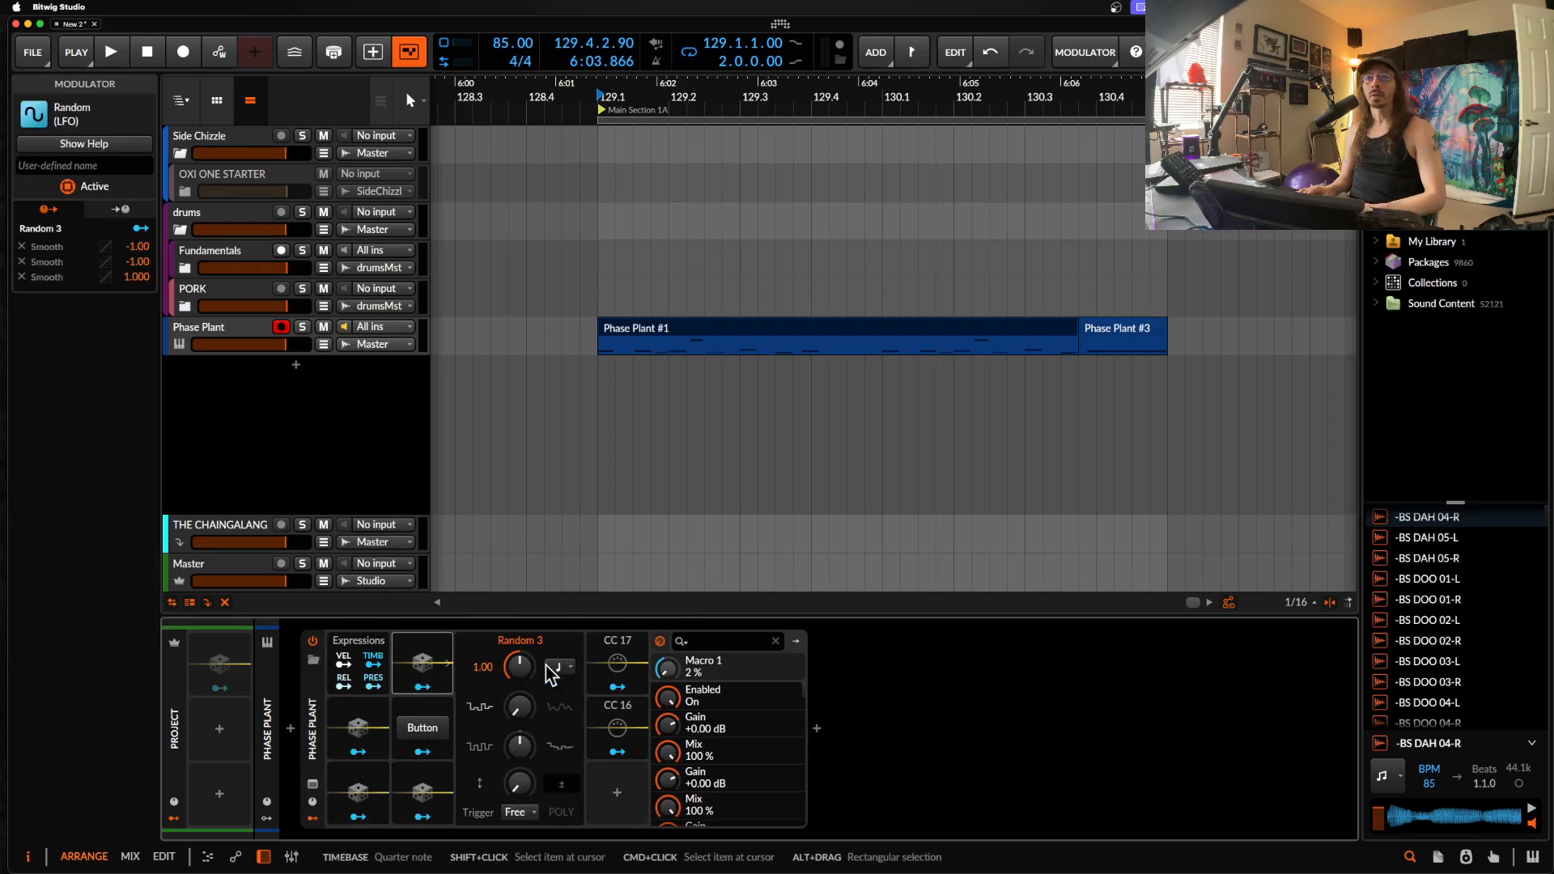
{"action": "left_click", "coordinate": [425, 793]}
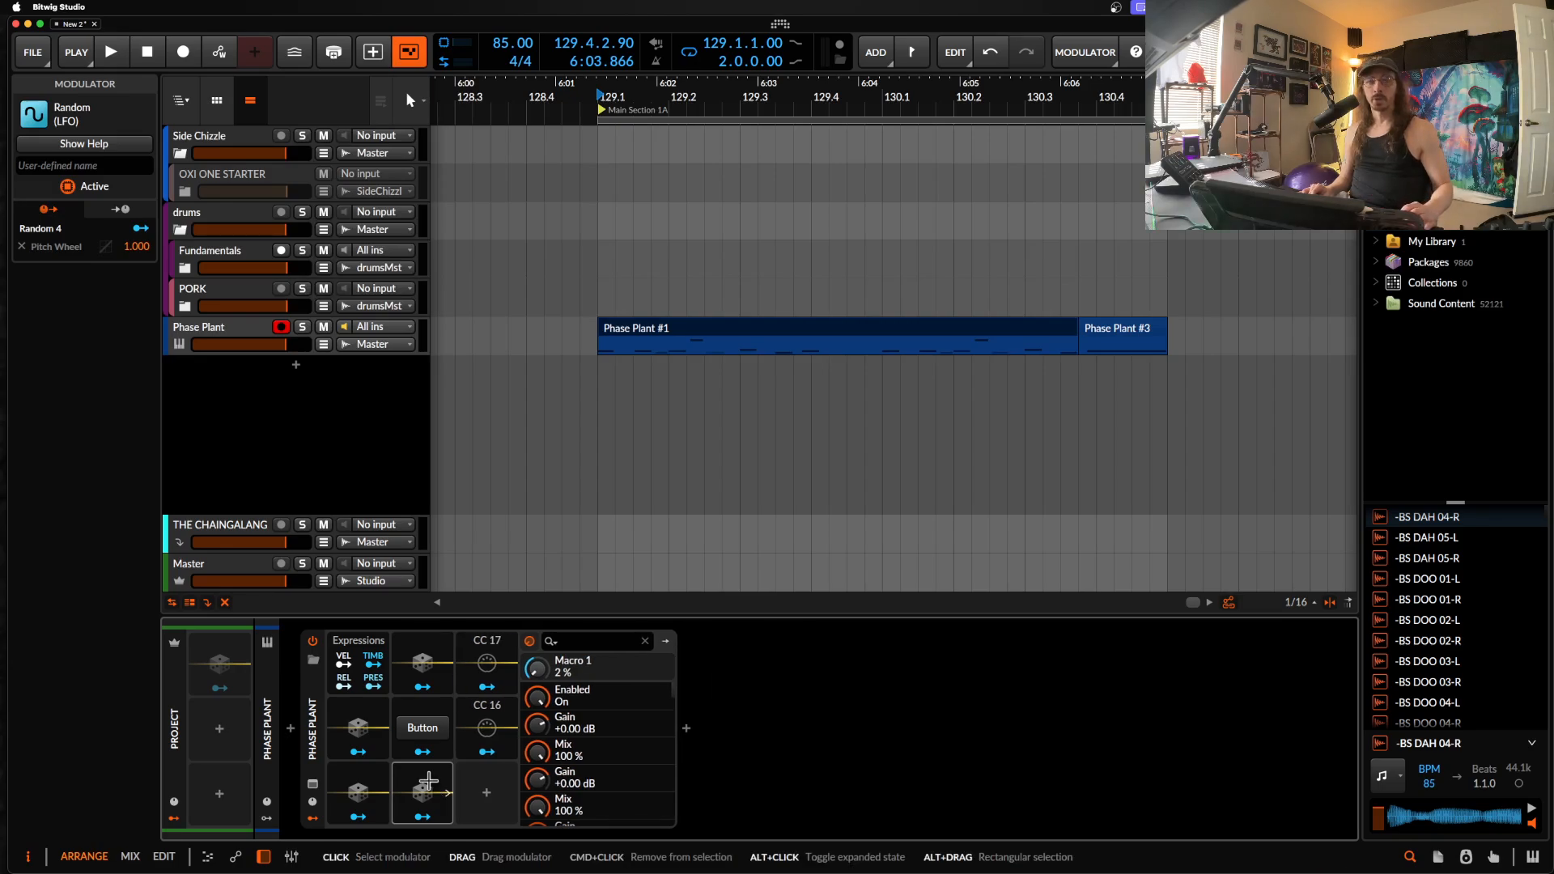
{"action": "left_click", "coordinate": [356, 779]}
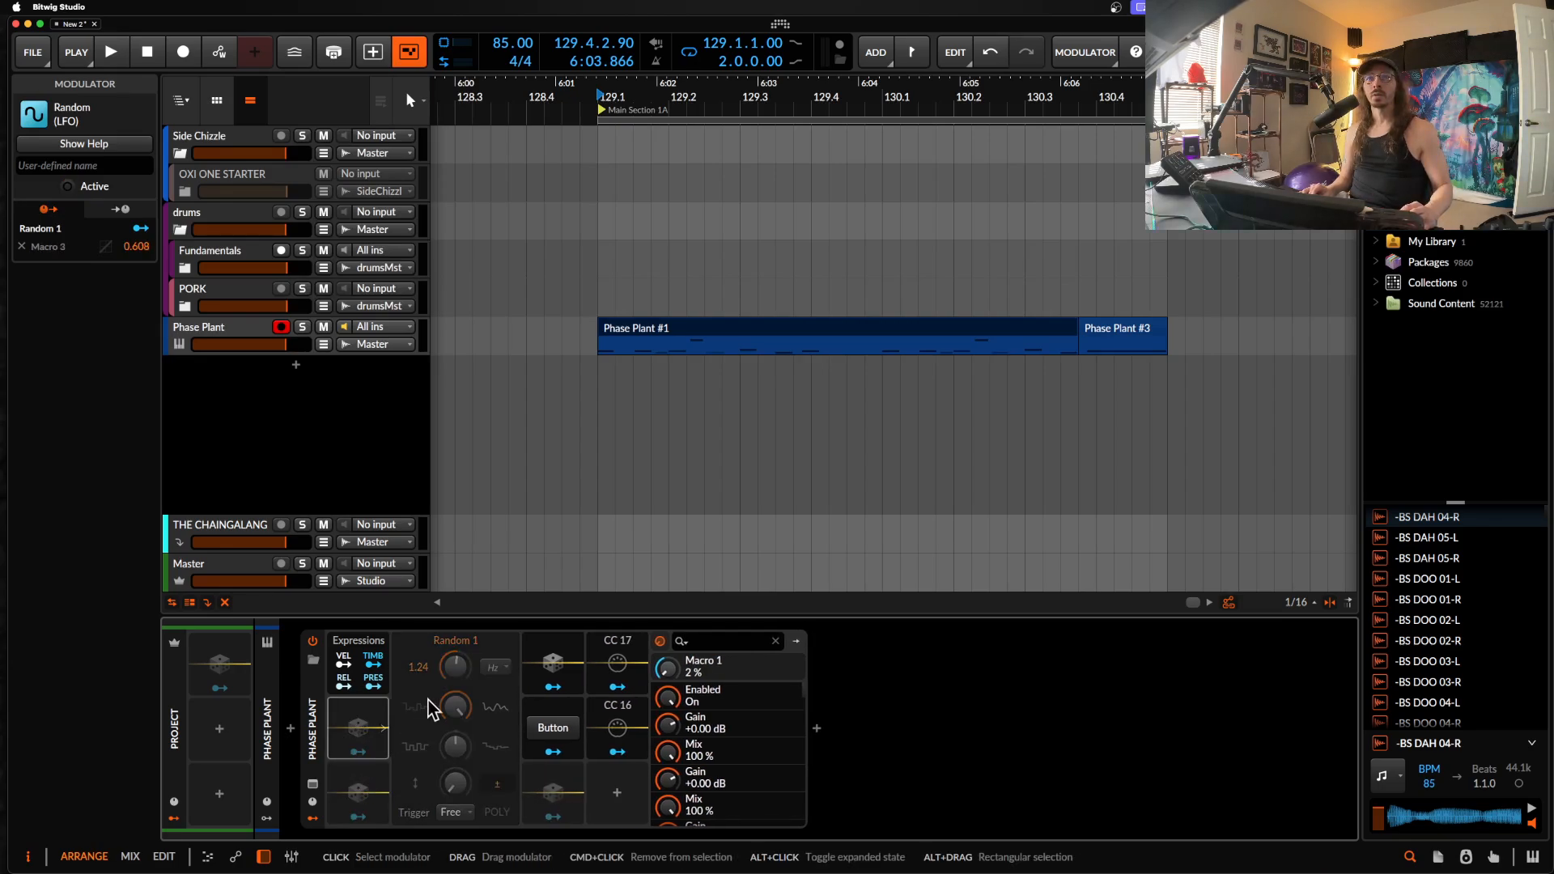
{"action": "left_click", "coordinate": [547, 665]}
{"action": "key", "text": "alt+a"}
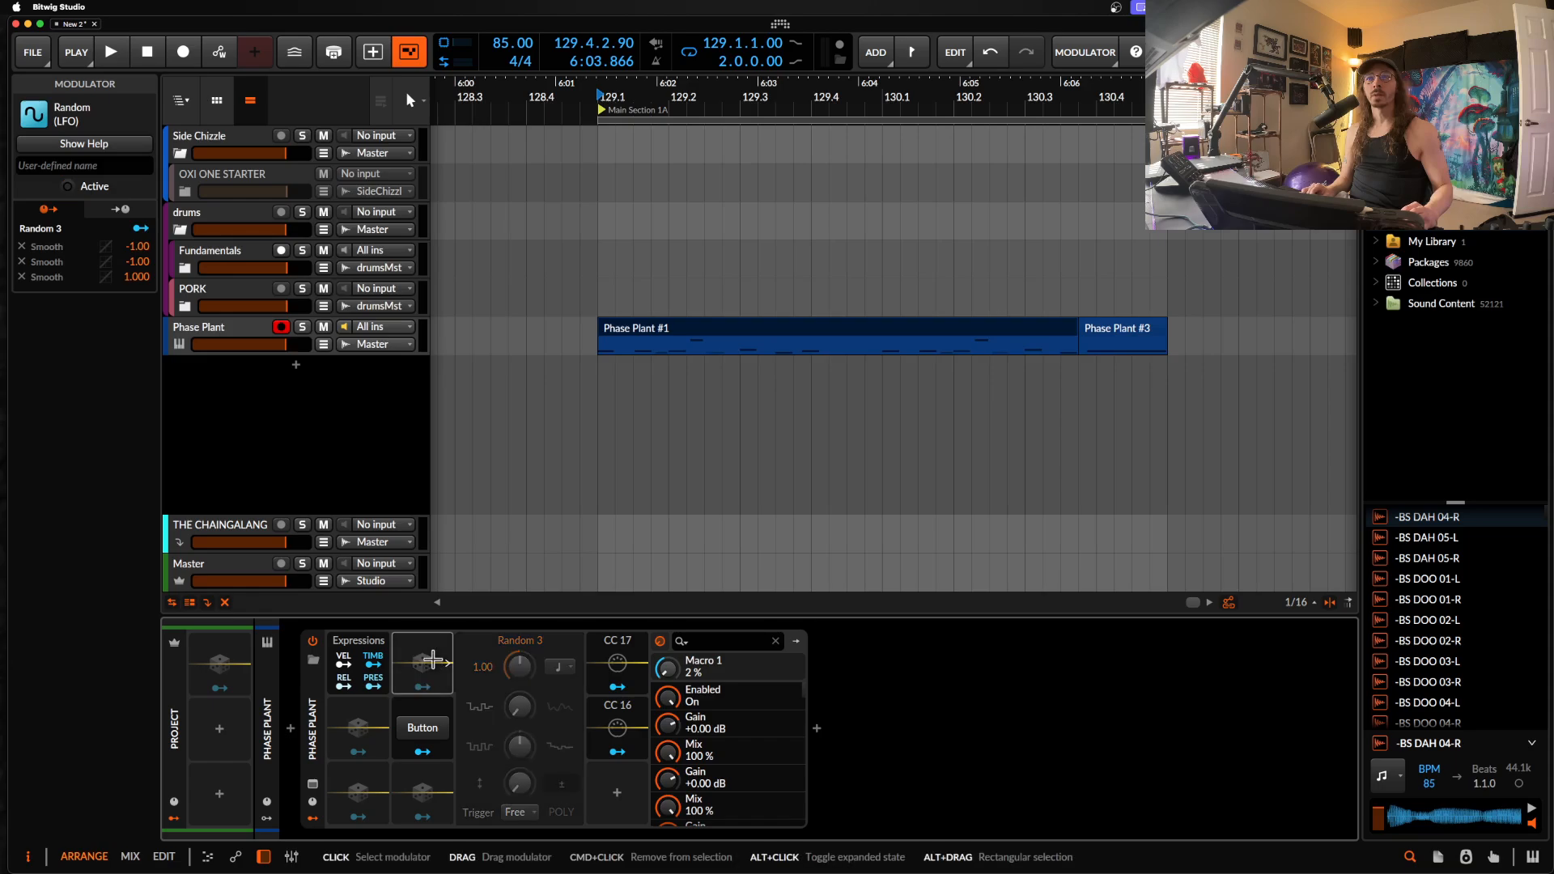
Step: Deactivate the Expressions modulator on the Phase Plant device
{"action": "left_click", "coordinate": [371, 655]}
{"action": "left_click", "coordinate": [370, 659]}
{"action": "left_click", "coordinate": [355, 644]}
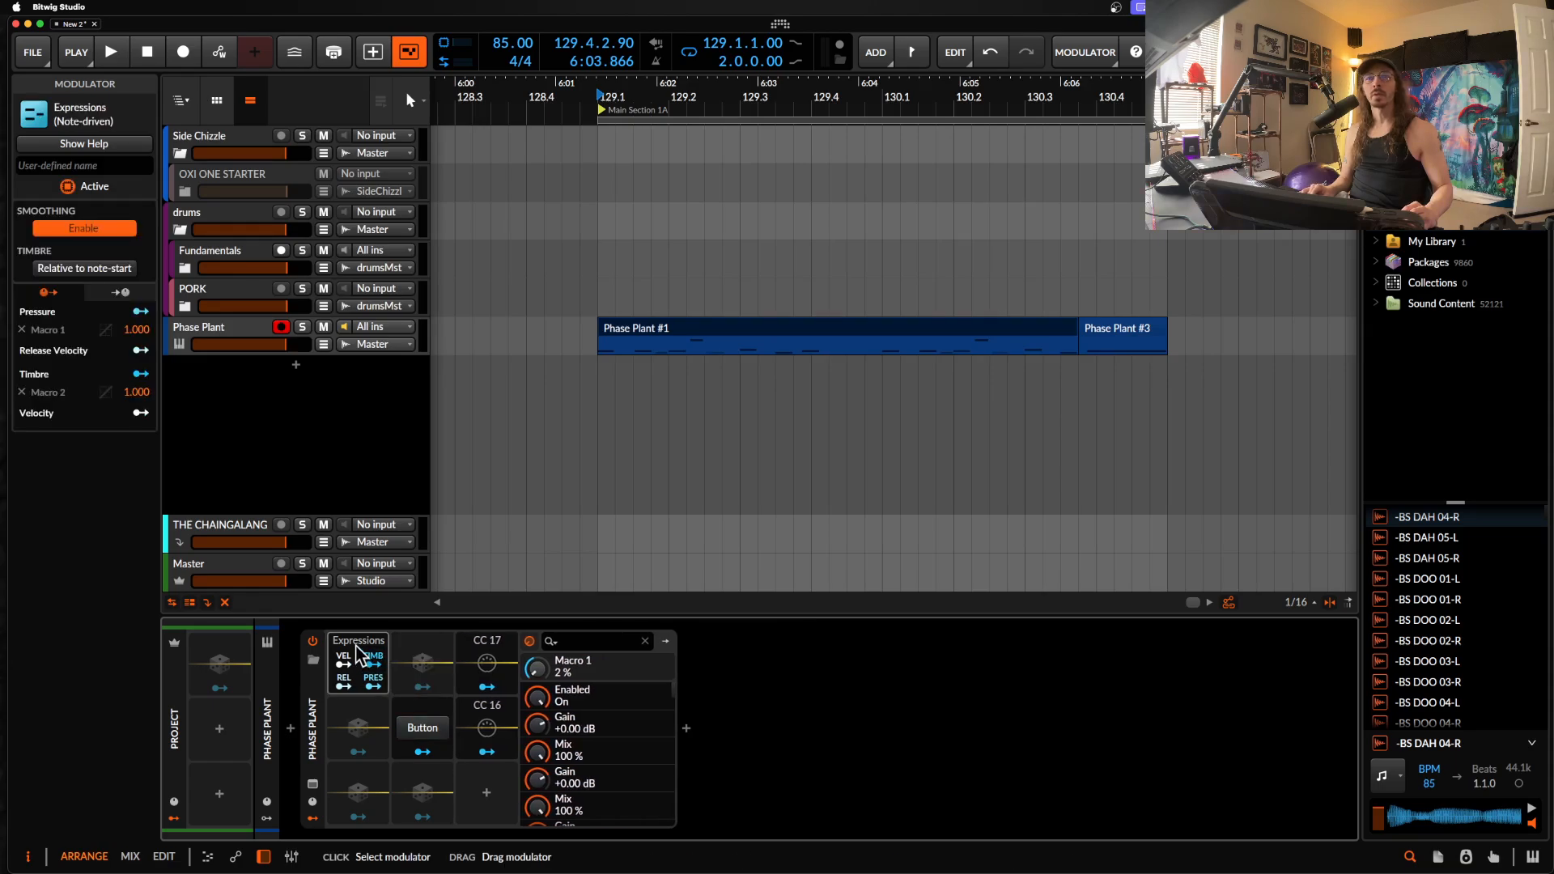
{"action": "key", "text": "alt+a"}
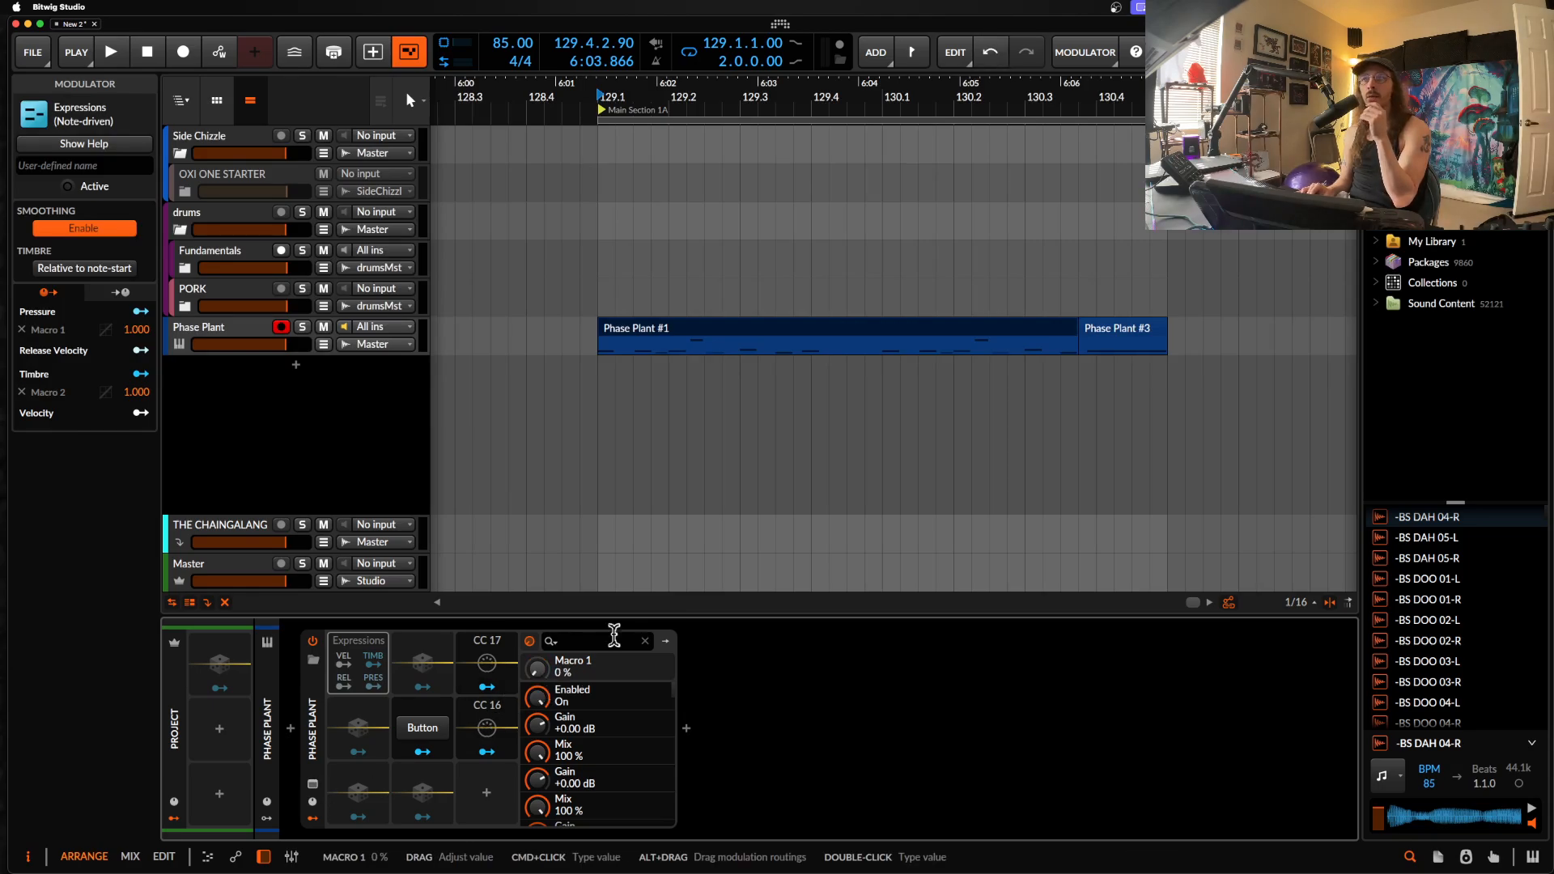
Step: Set the arranger loop to the Phase Plant #3 clip and audition it while raising Macro 1 to 100%
{"action": "left_click", "coordinate": [1102, 335]}
{"action": "scroll", "coordinate": [1102, 335], "scroll_direction": "up", "scroll_amount": 5}
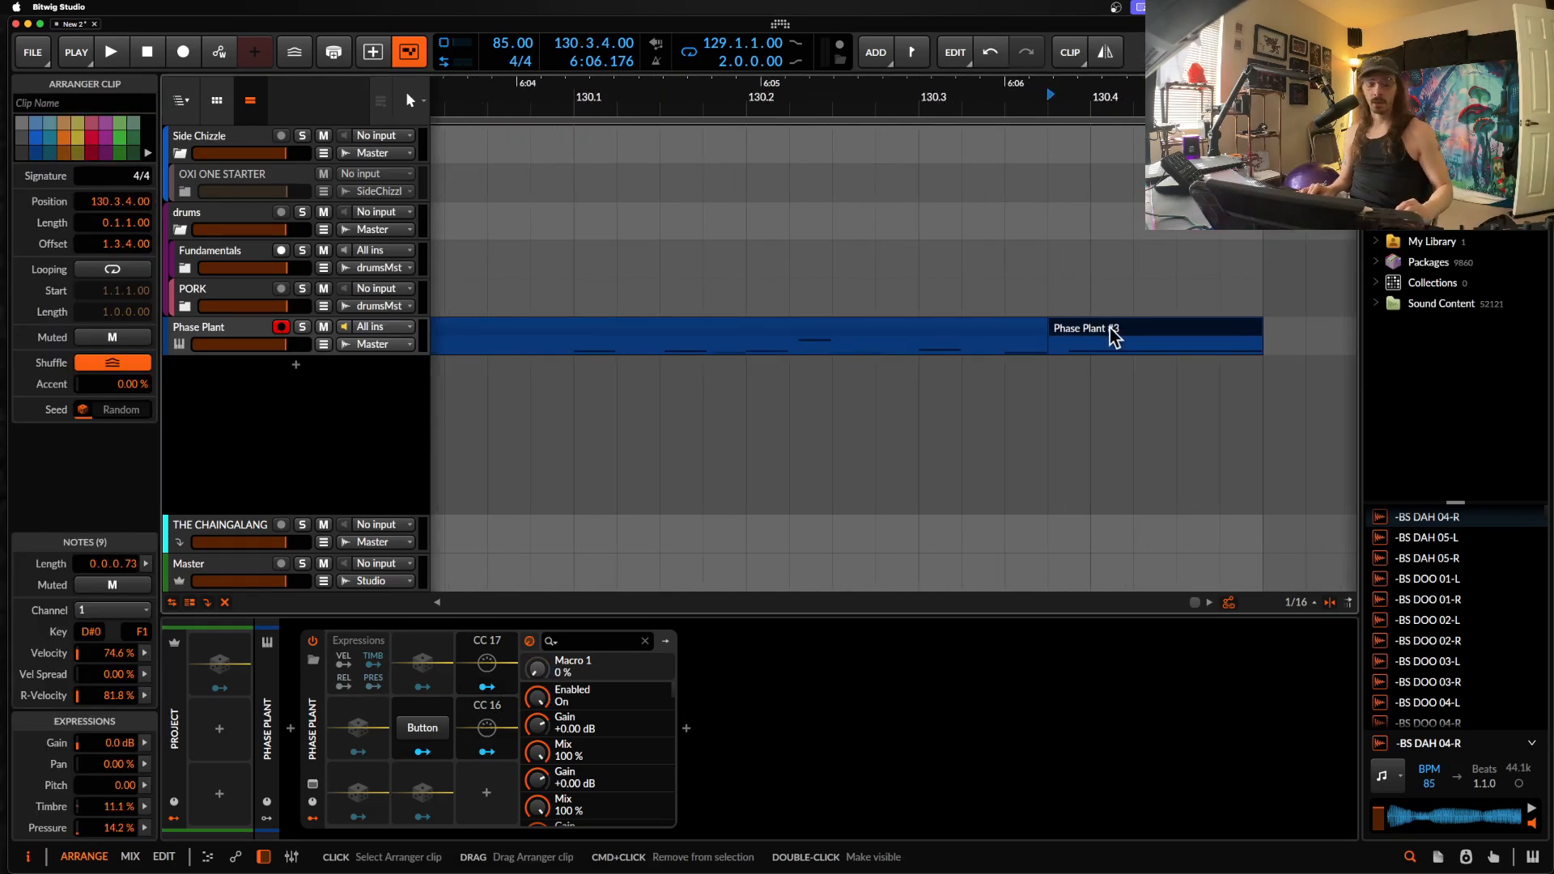
{"action": "key", "text": "super+l"}
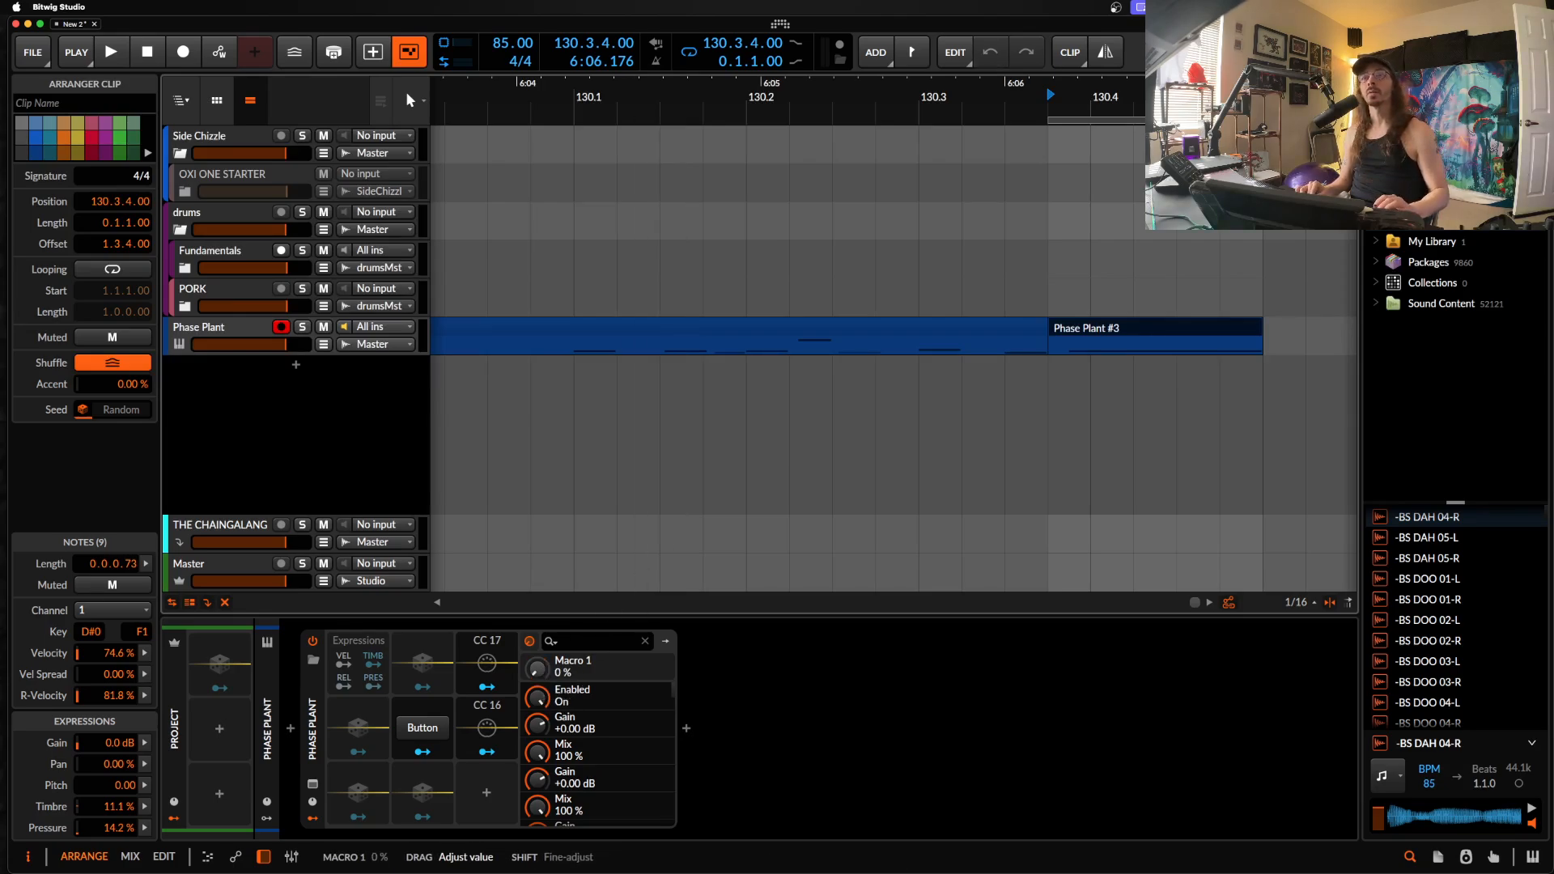
{"action": "key", "text": "space"}
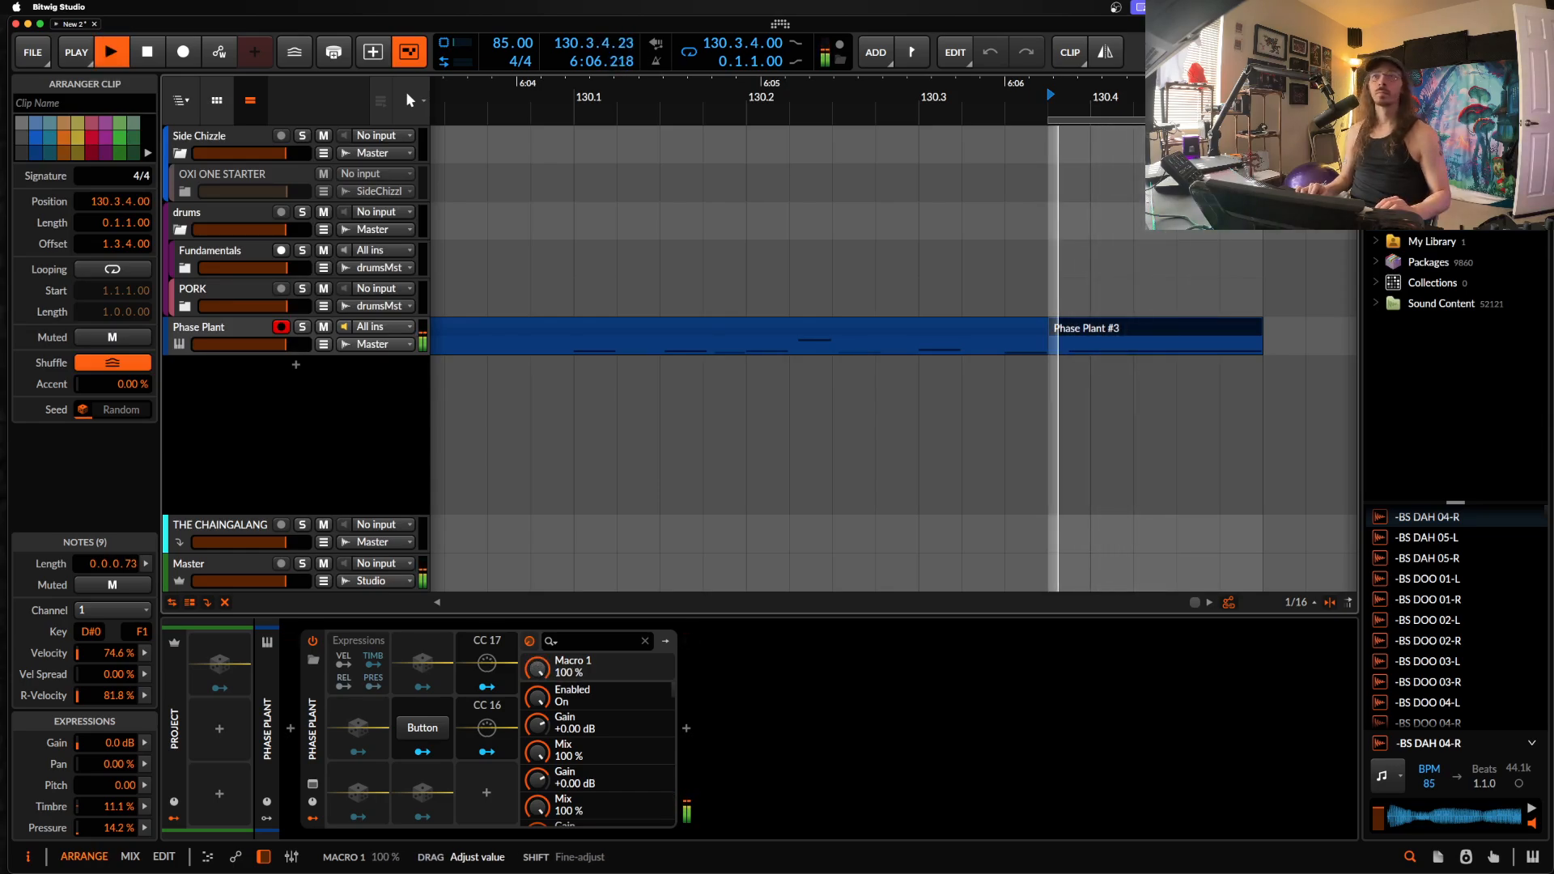
{"action": "key", "text": "space"}
Step: Show the track's Macro 1 automation and create a jump from 0% to 100% at 130.3.4.00
{"action": "left_click", "coordinate": [324, 346]}
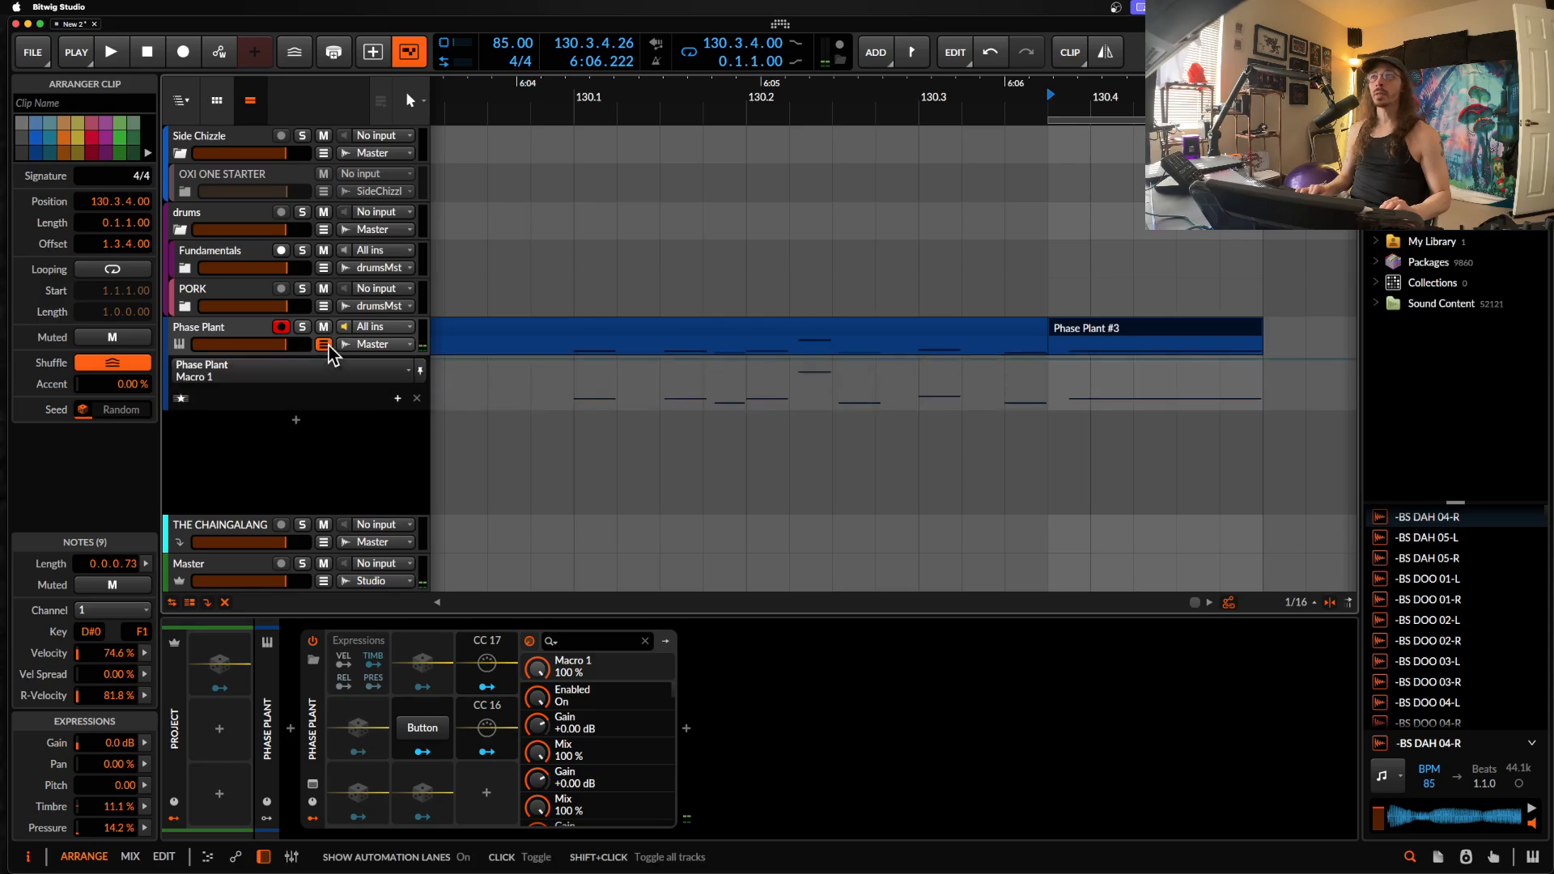
{"action": "left_click", "coordinate": [1049, 359]}
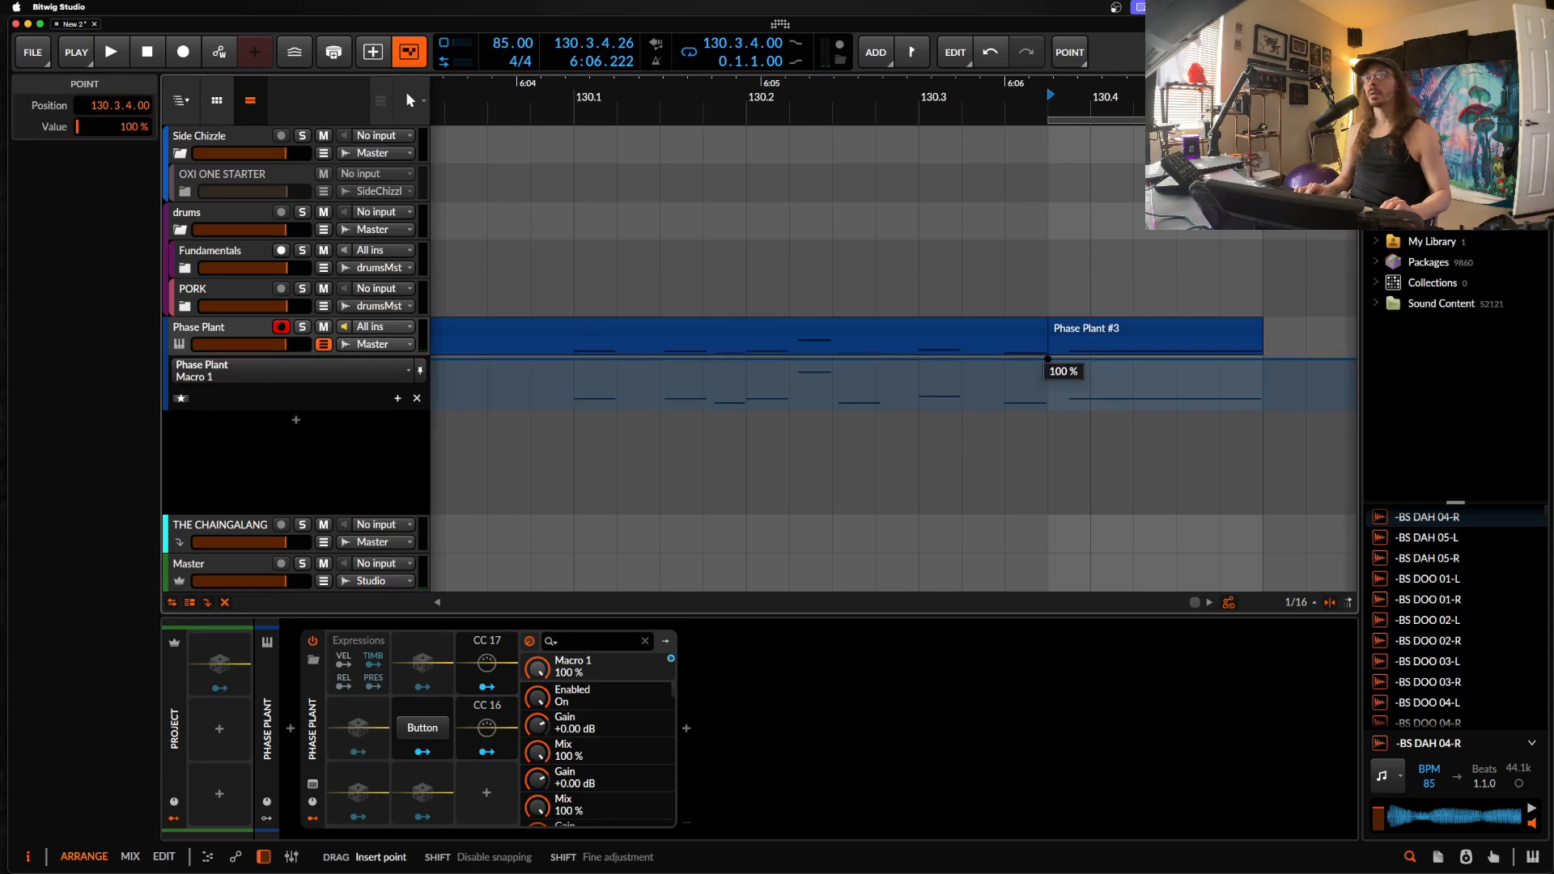
{"action": "left_click_drag", "start_coordinate": [1048, 360], "coordinate": [1048, 406]}
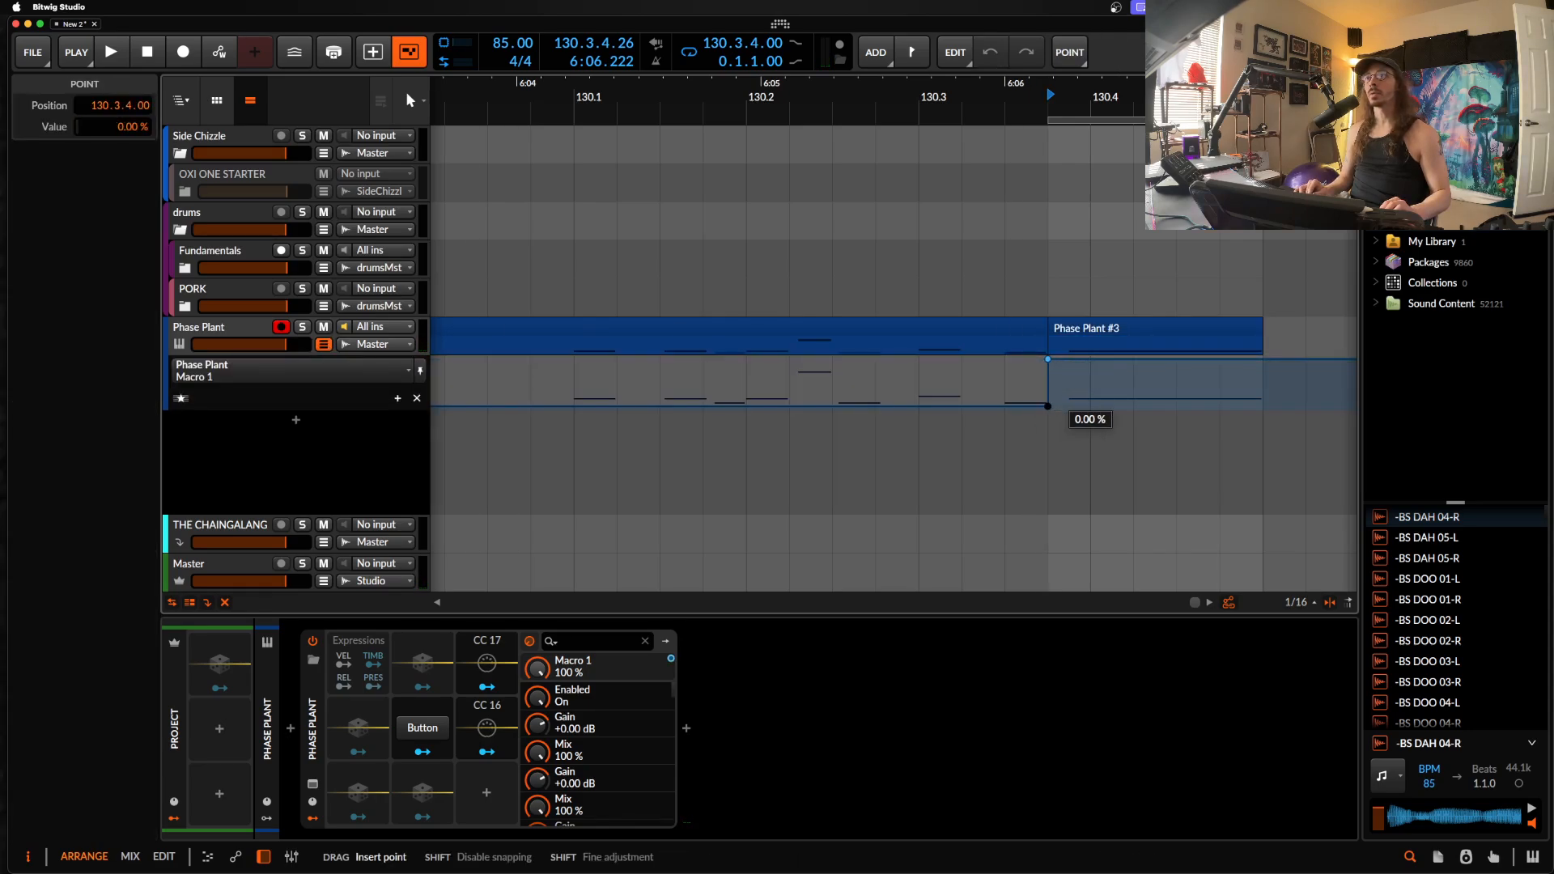
Step: Reopen the Phase Plant plug-in window and add a new LFO modulator at the end of the modulator row
{"action": "left_click", "coordinate": [308, 799]}
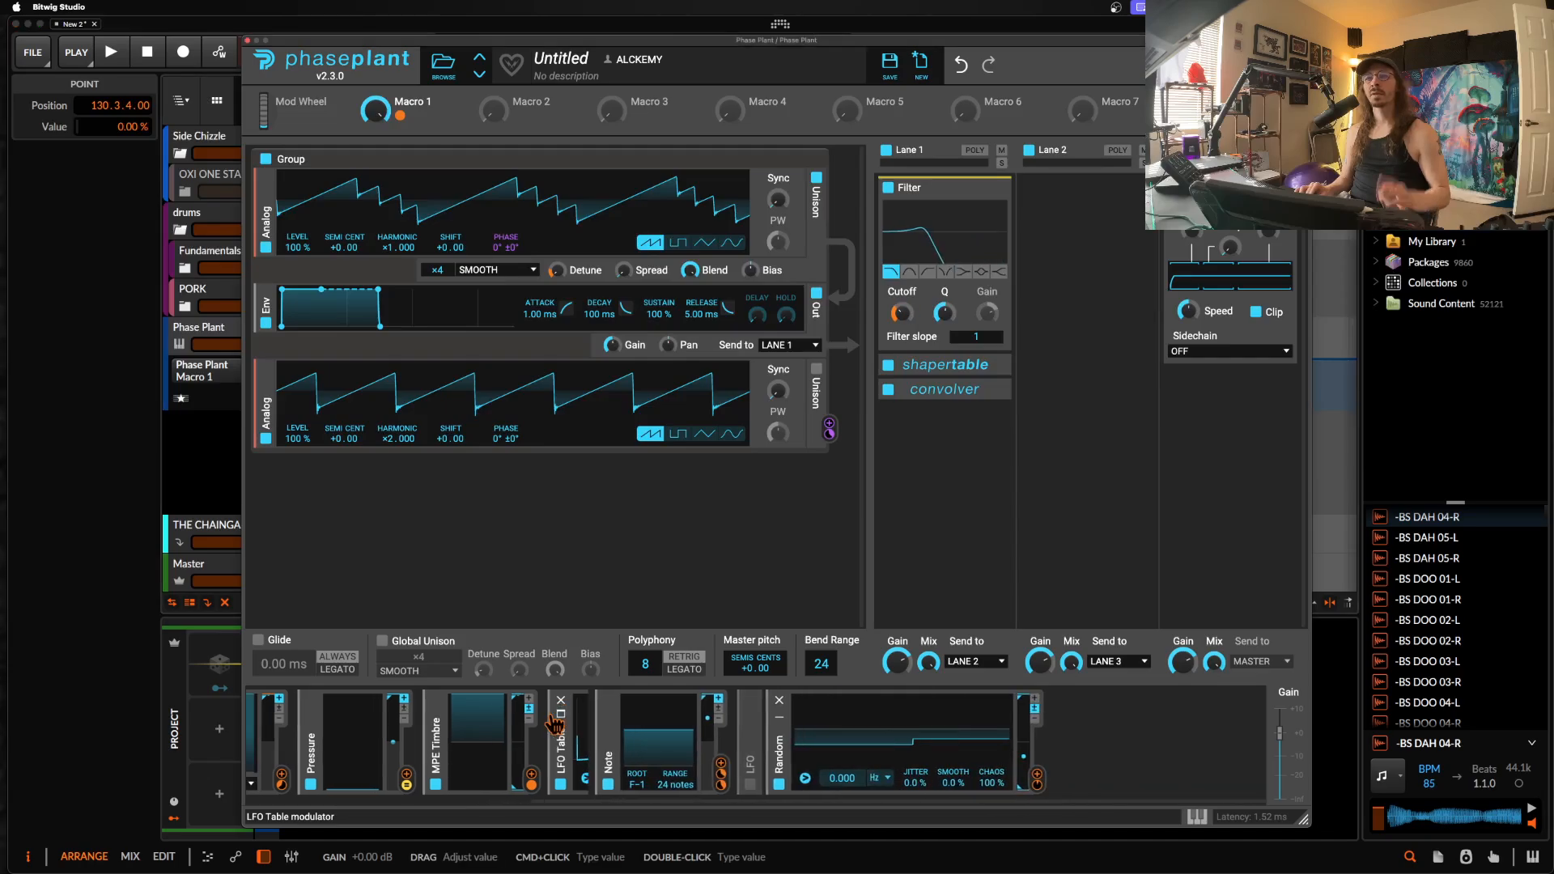
{"action": "left_click", "coordinate": [1157, 729]}
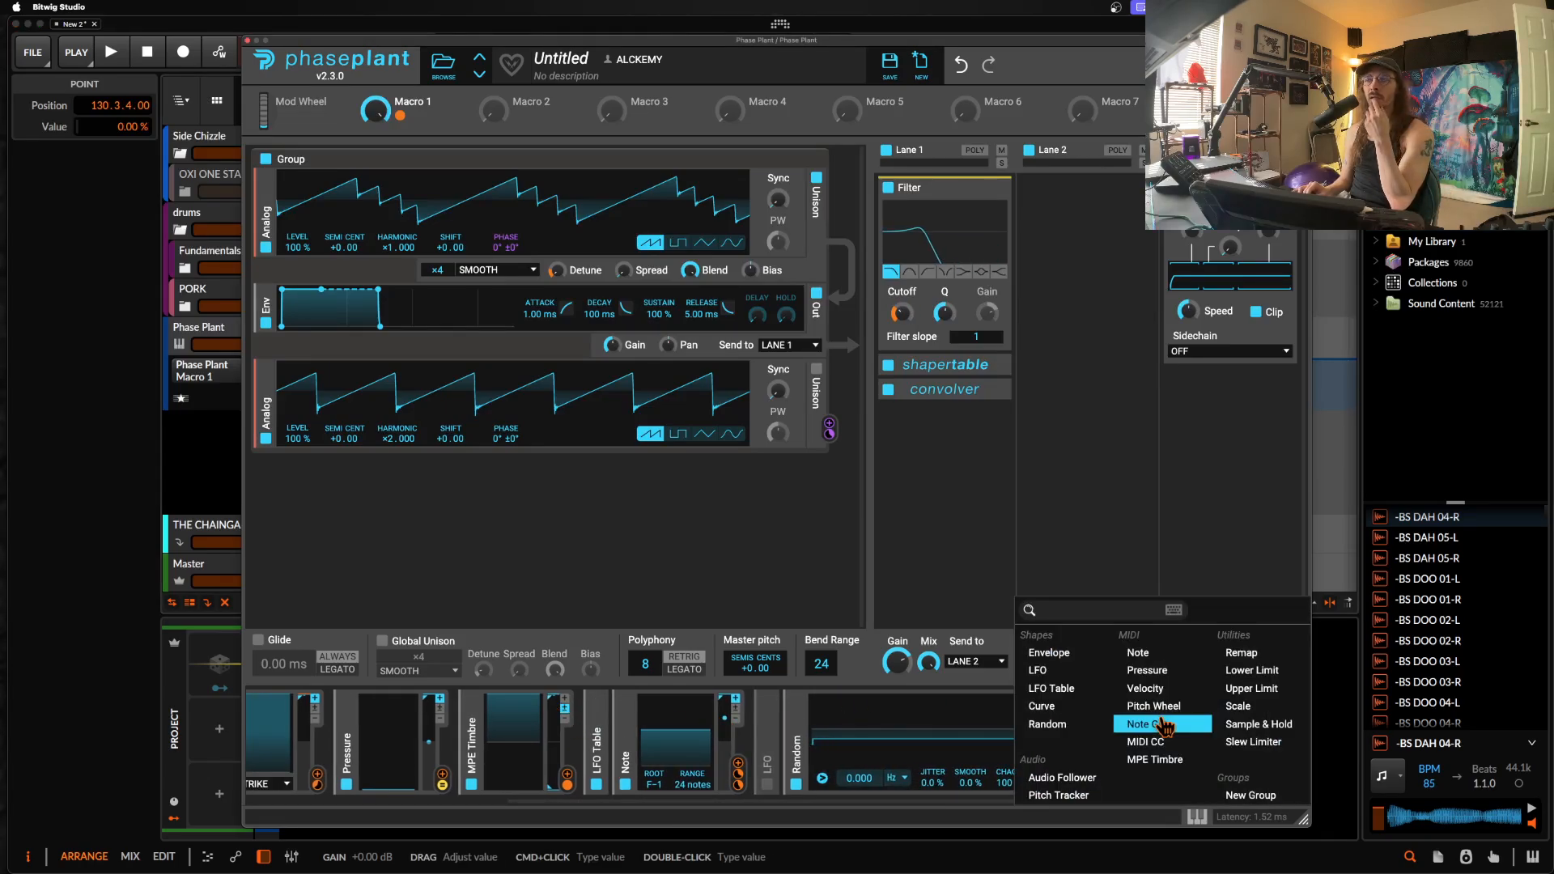
{"action": "left_click", "coordinate": [289, 115]}
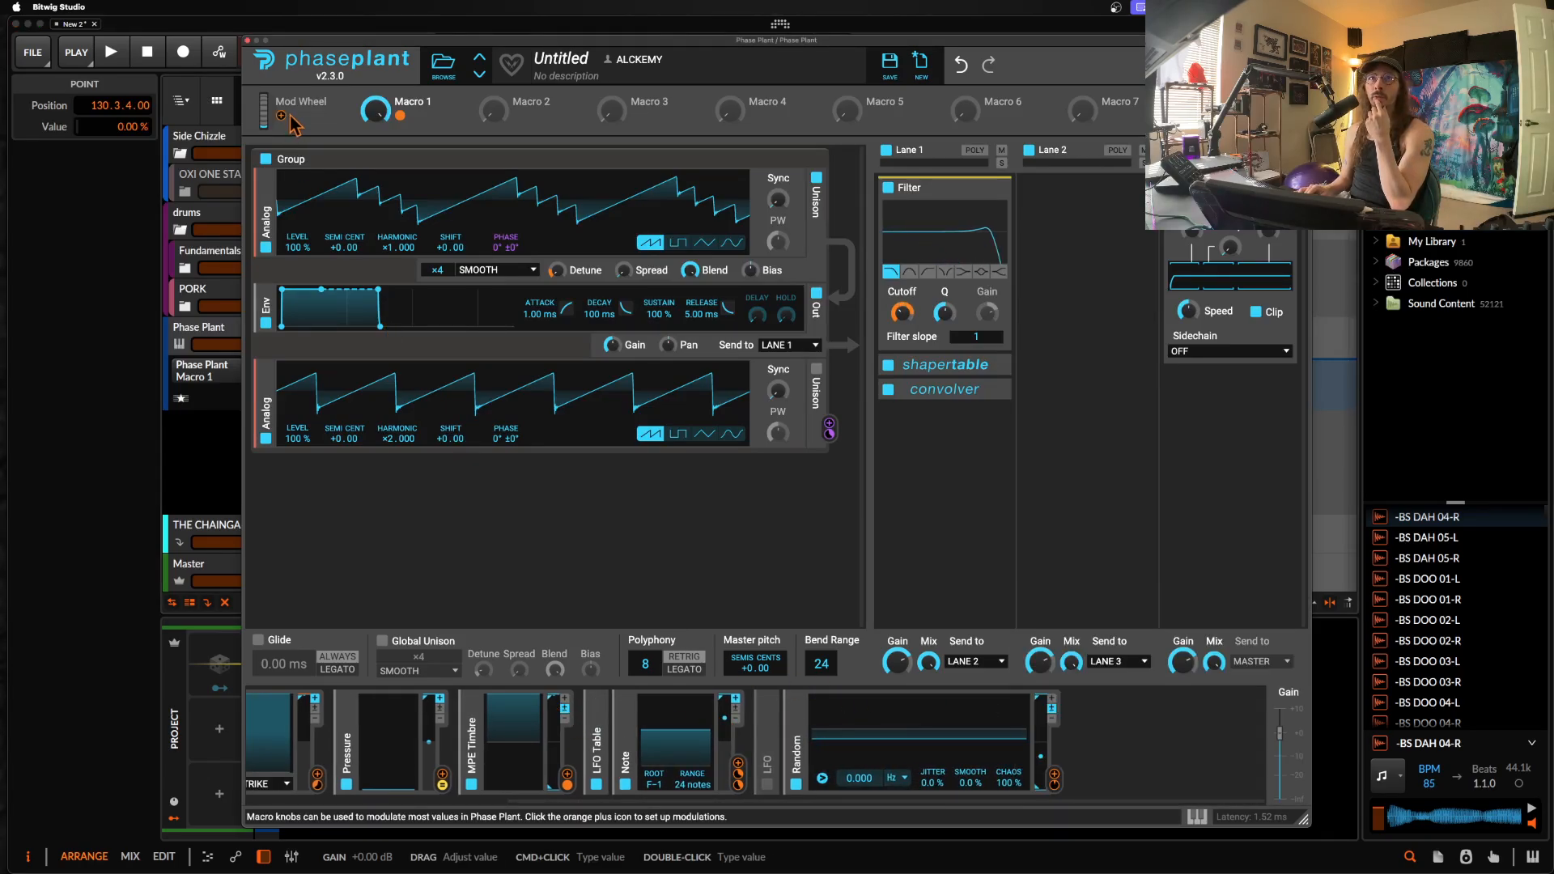
{"action": "left_click_drag", "start_coordinate": [283, 118], "coordinate": [1075, 745]}
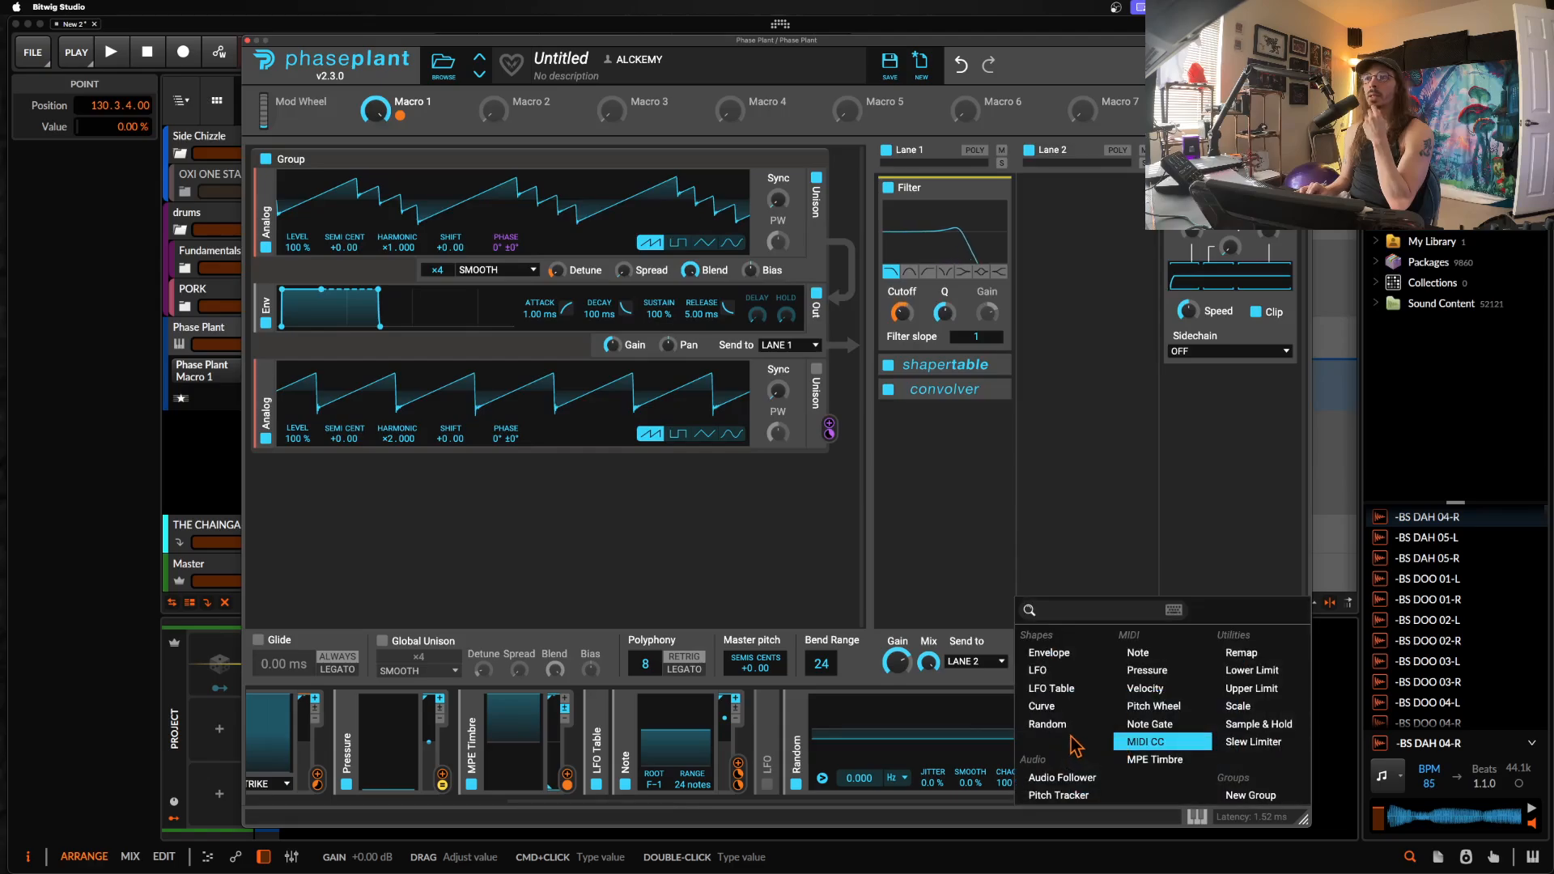
{"action": "left_click", "coordinate": [1049, 674]}
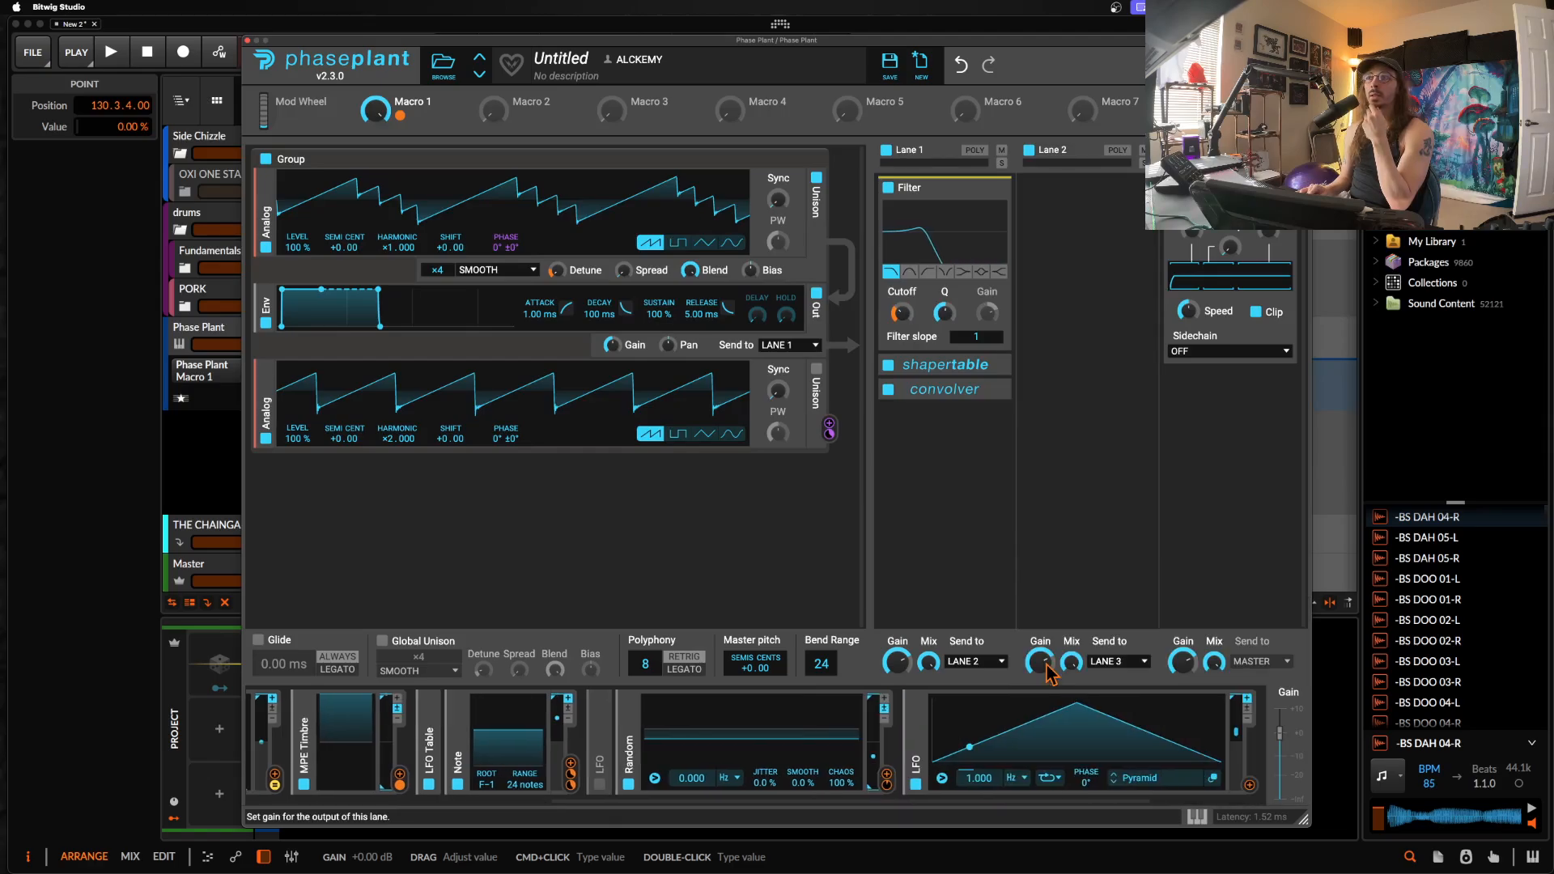
Step: Assign the new Pyramid LFO to modulate the Master pitch
{"action": "left_click", "coordinate": [1248, 786]}
{"action": "left_click_drag", "start_coordinate": [755, 680], "coordinate": [839, 688]}
{"action": "left_click", "coordinate": [1040, 730]}
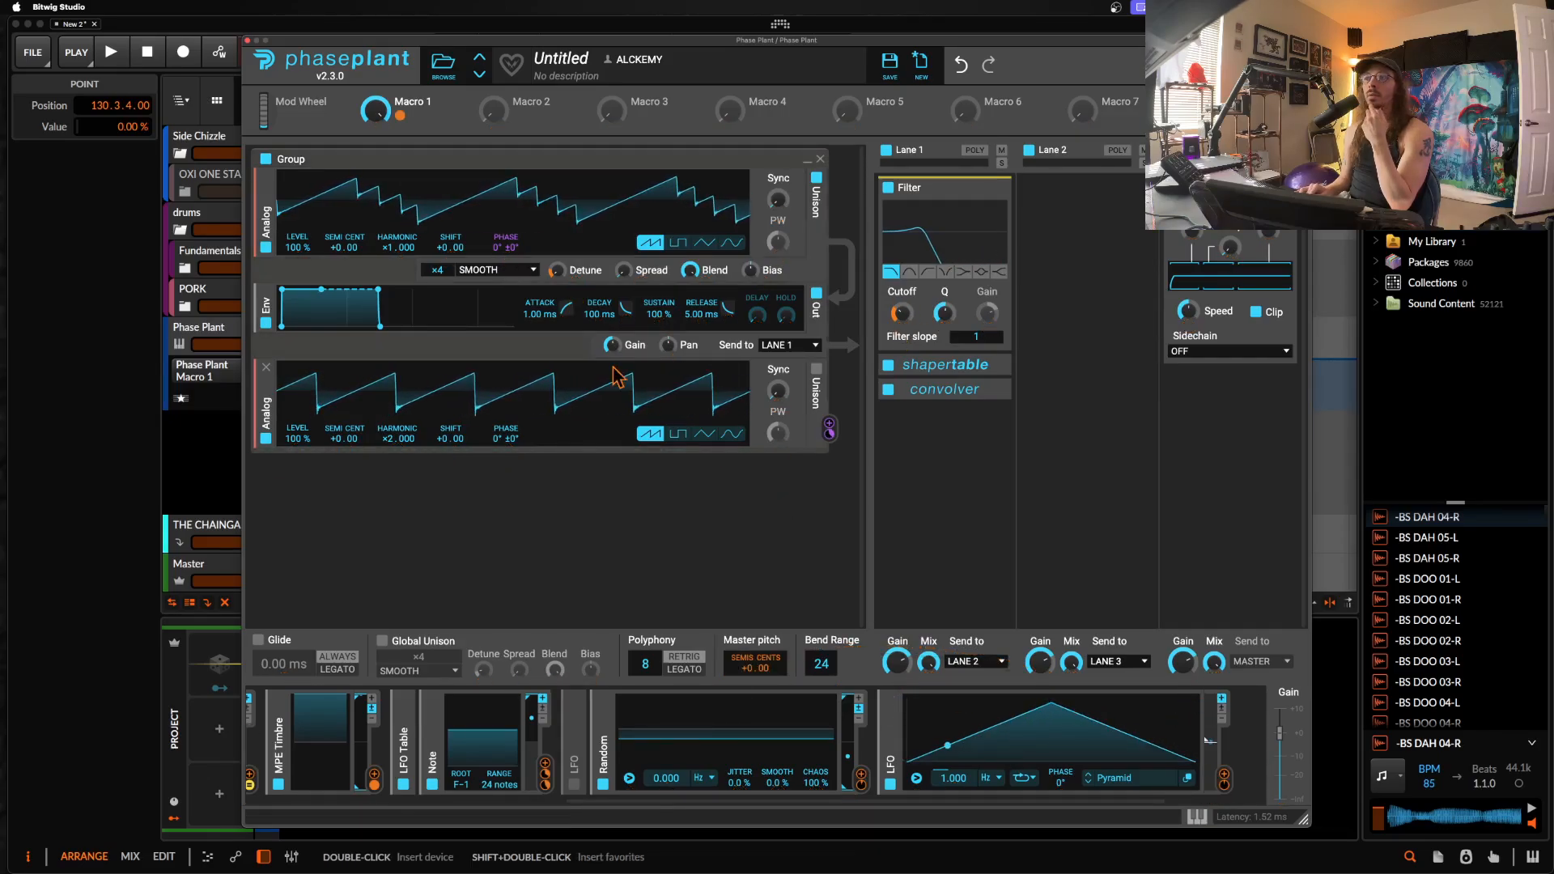
Step: Assign the Mod Wheel to control the new Pyramid LFO's modulation and set the LFO rate to 6.633 Hz
{"action": "left_click", "coordinate": [281, 117]}
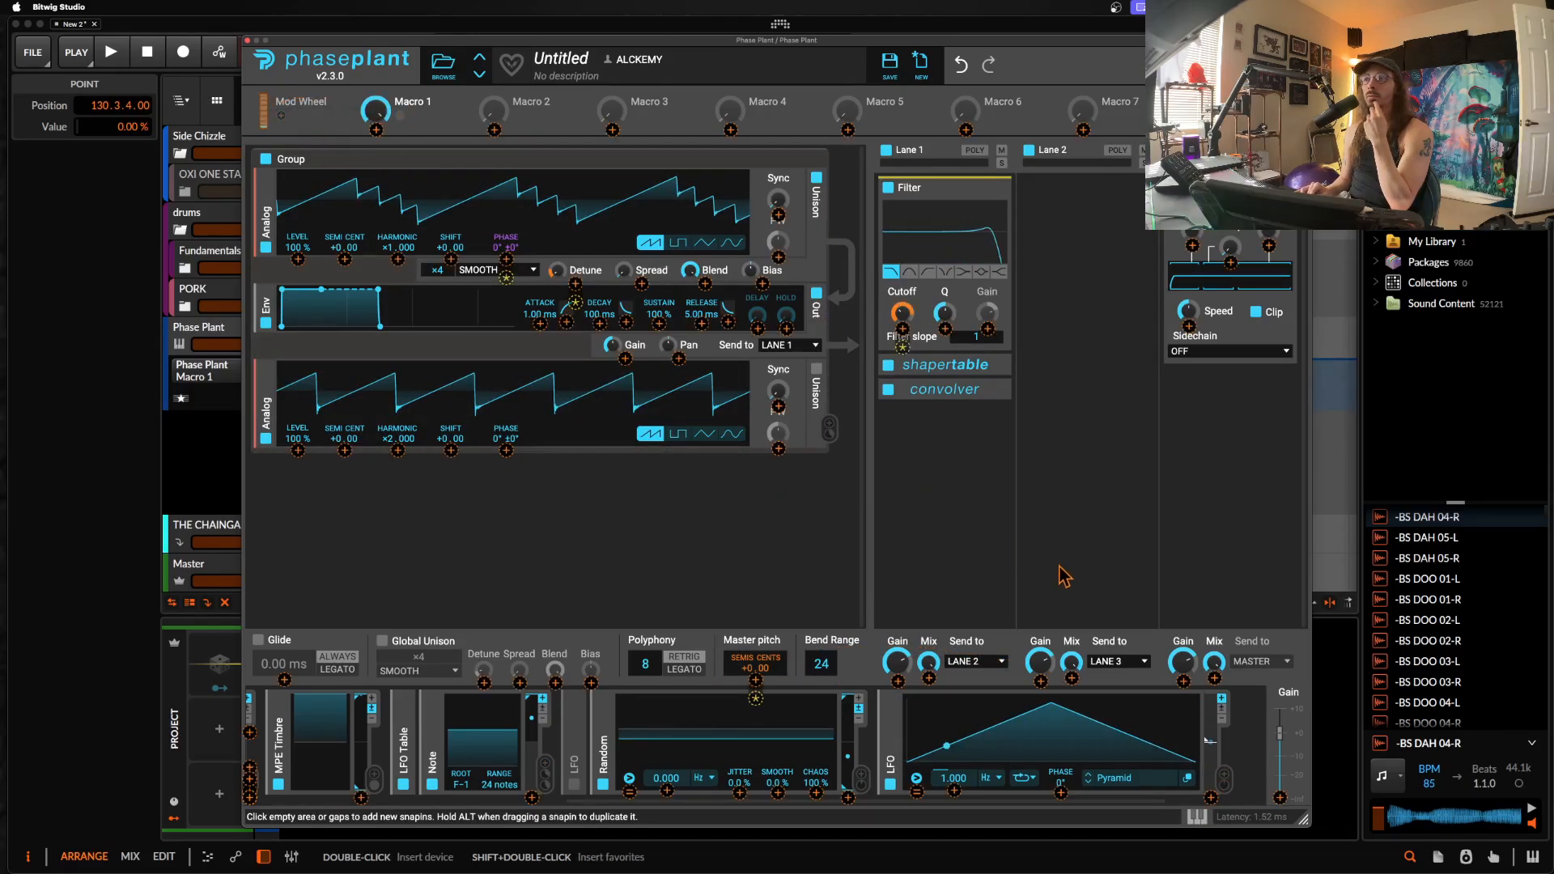
{"action": "left_click", "coordinate": [1090, 739]}
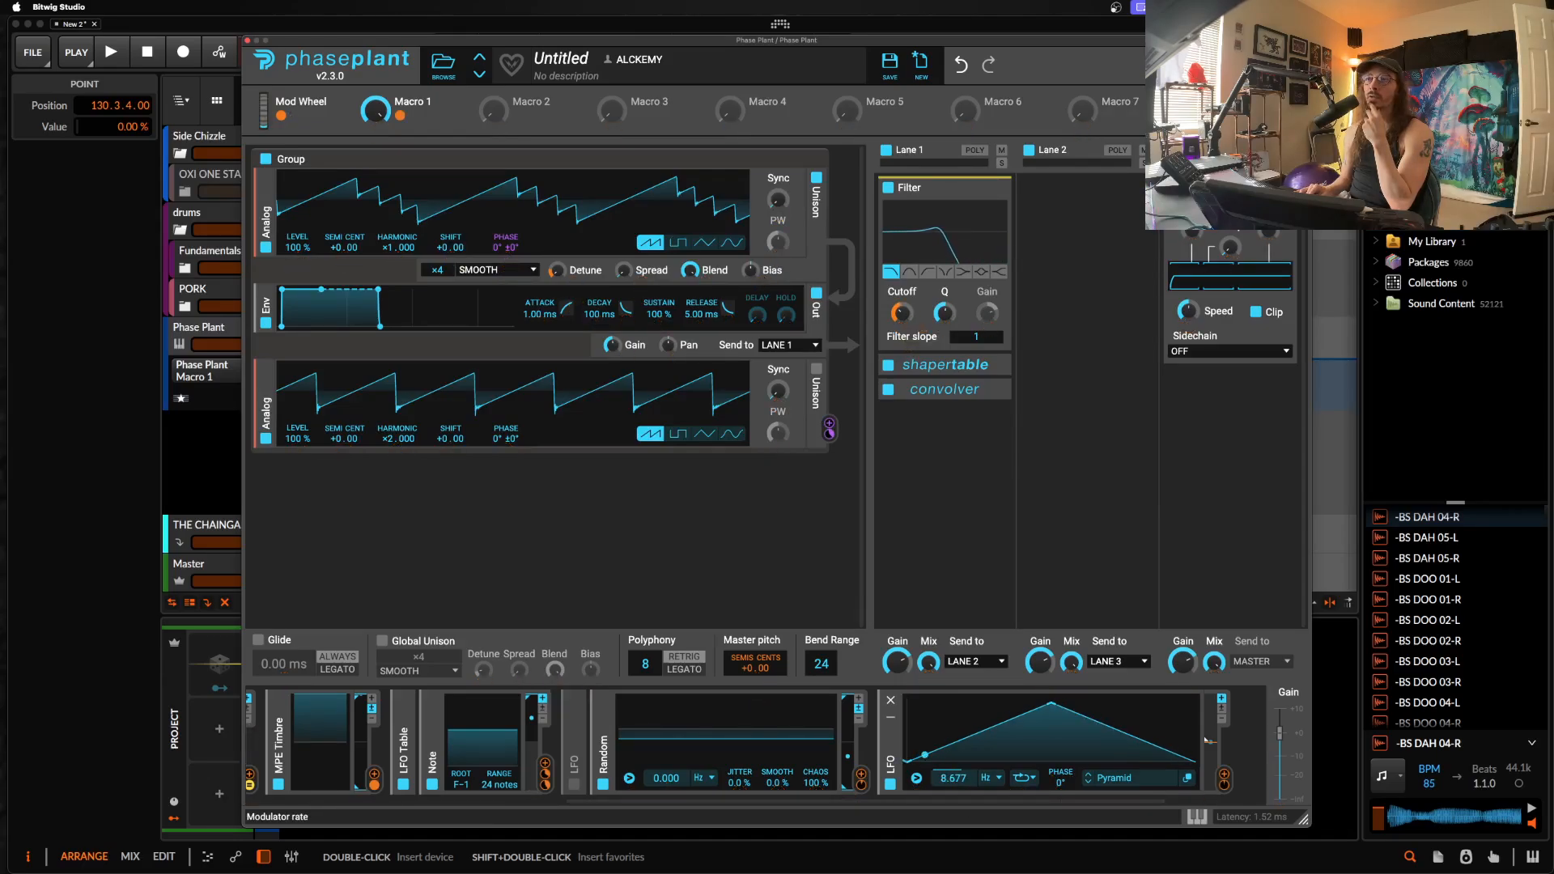
{"action": "left_click", "coordinate": [265, 119]}
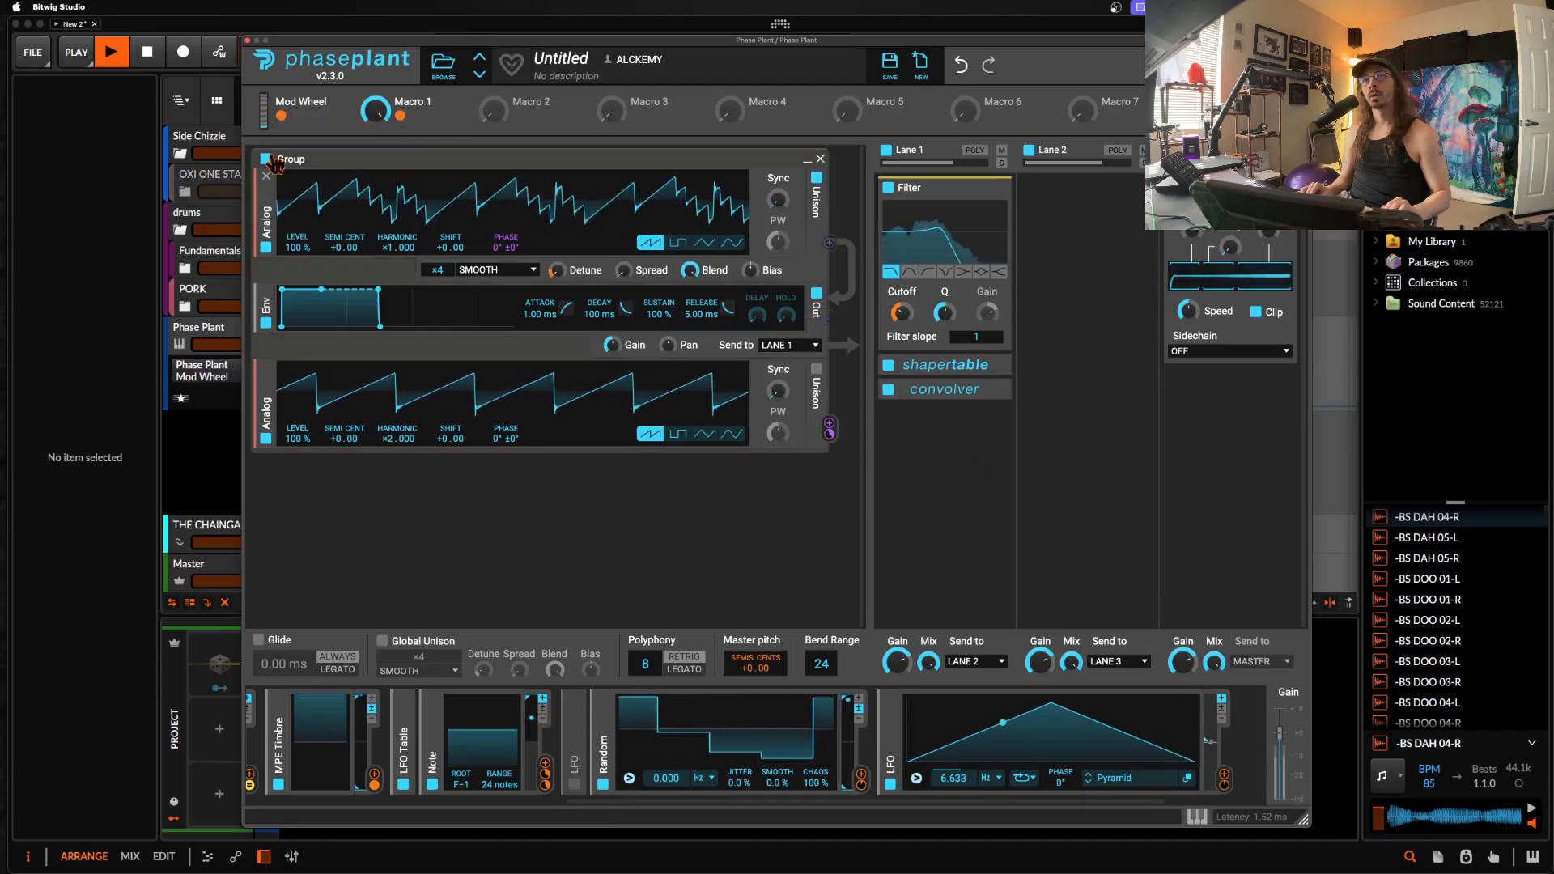
Step: Close the plug-in window, stop playback and create a Mod Wheel automation jump from 0% to 100% at 130.3.4.00
{"action": "left_click", "coordinate": [247, 40]}
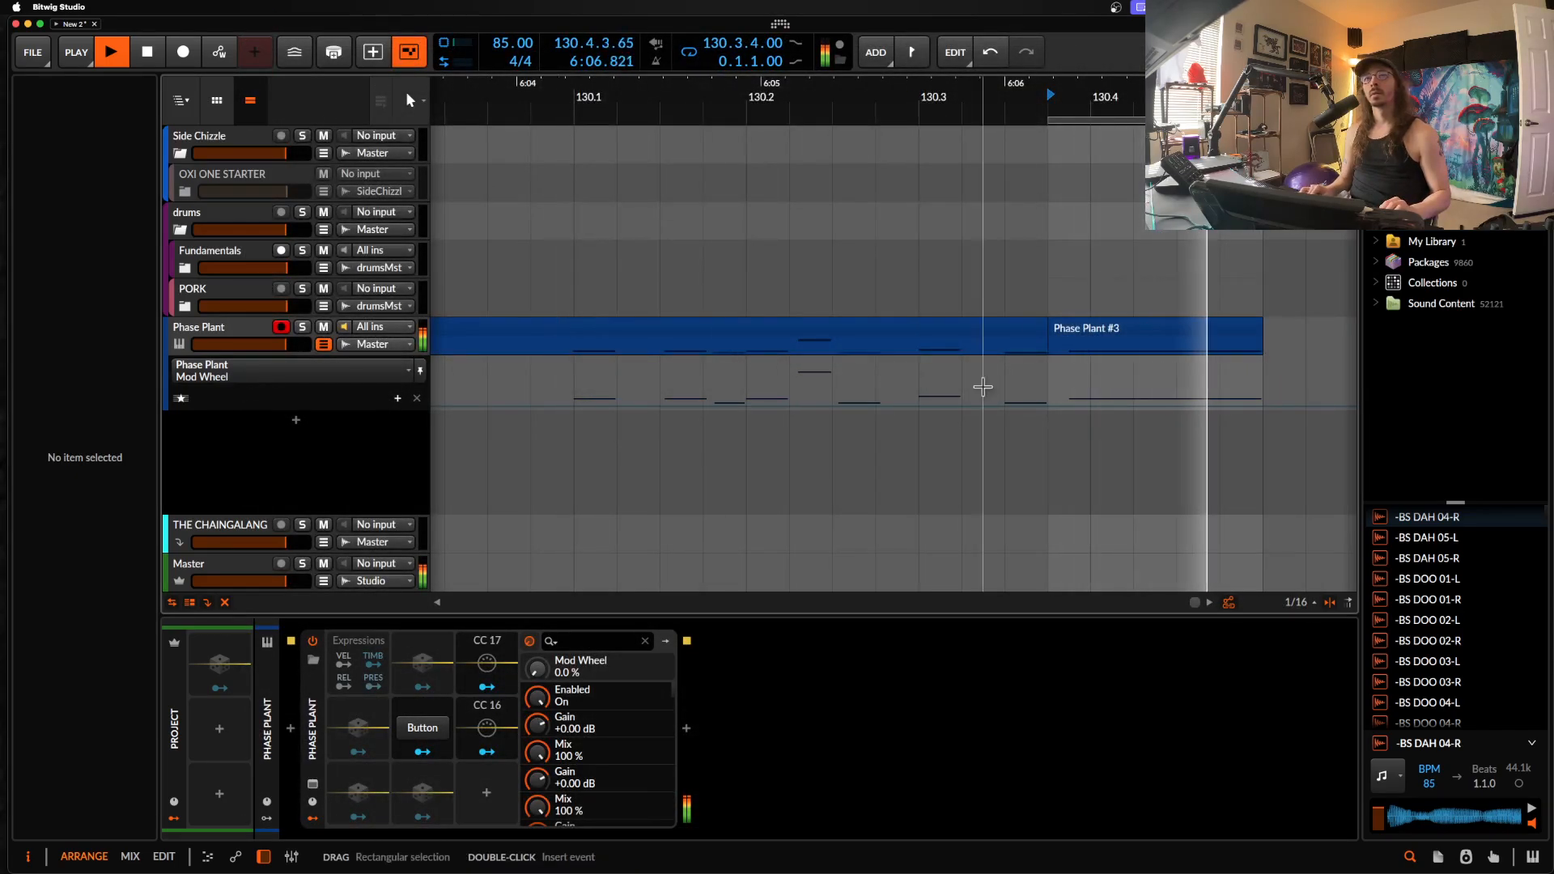
{"action": "key", "text": "space"}
{"action": "left_click", "coordinate": [1050, 407]}
{"action": "left_click_drag", "start_coordinate": [1052, 407], "coordinate": [1027, 355]}
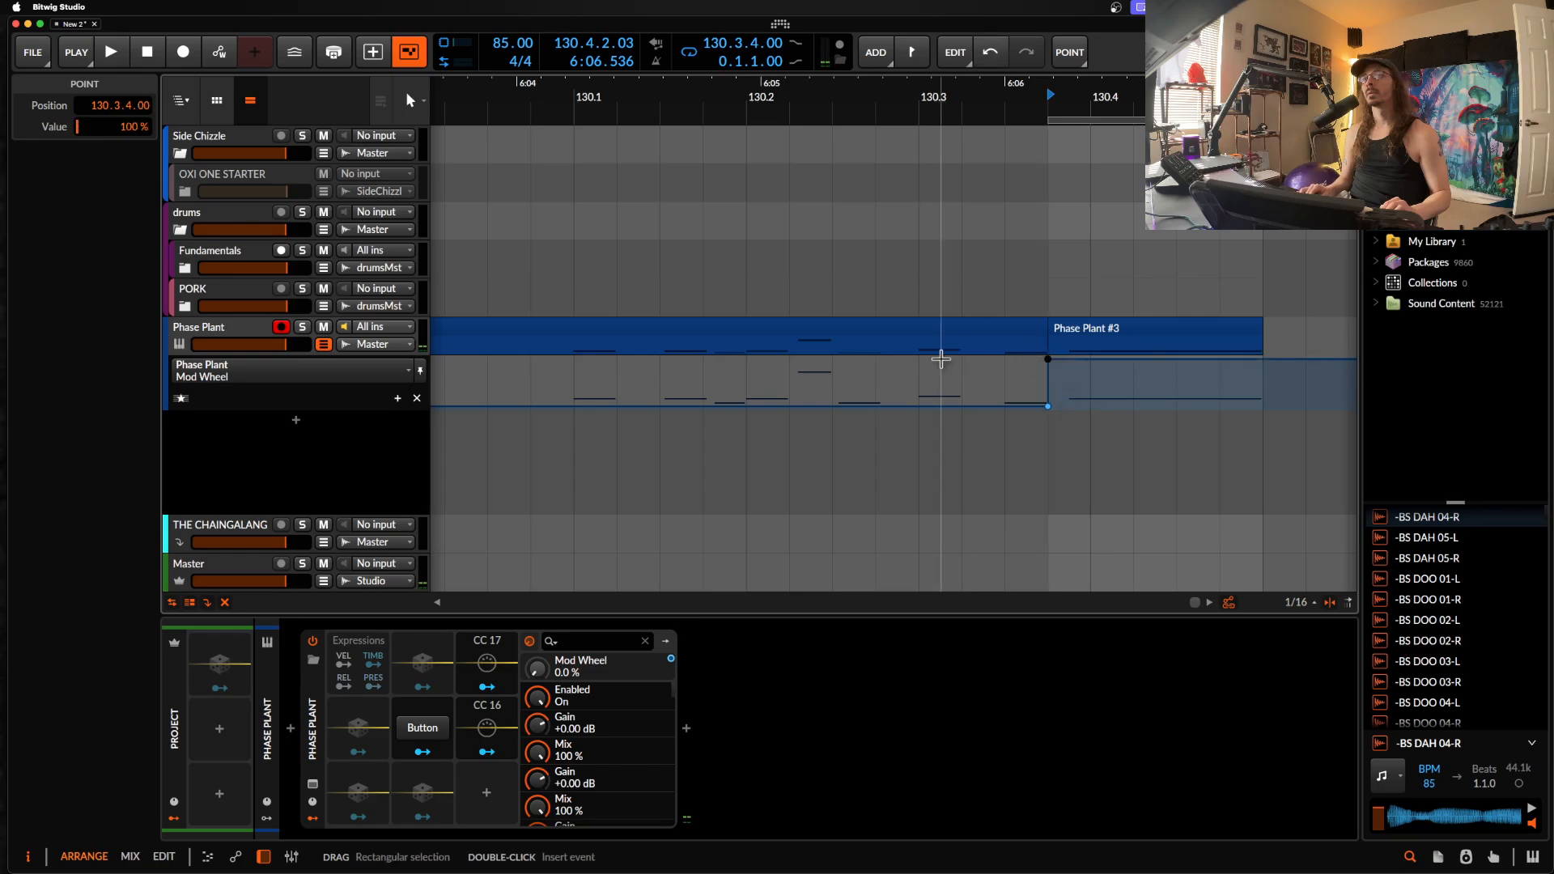
Step: Extend the arranger loop start back to 129.1.1.00 for a two-bar loop and select both Phase Plant clips
{"action": "scroll", "coordinate": [923, 348], "scroll_direction": "down", "scroll_amount": 3}
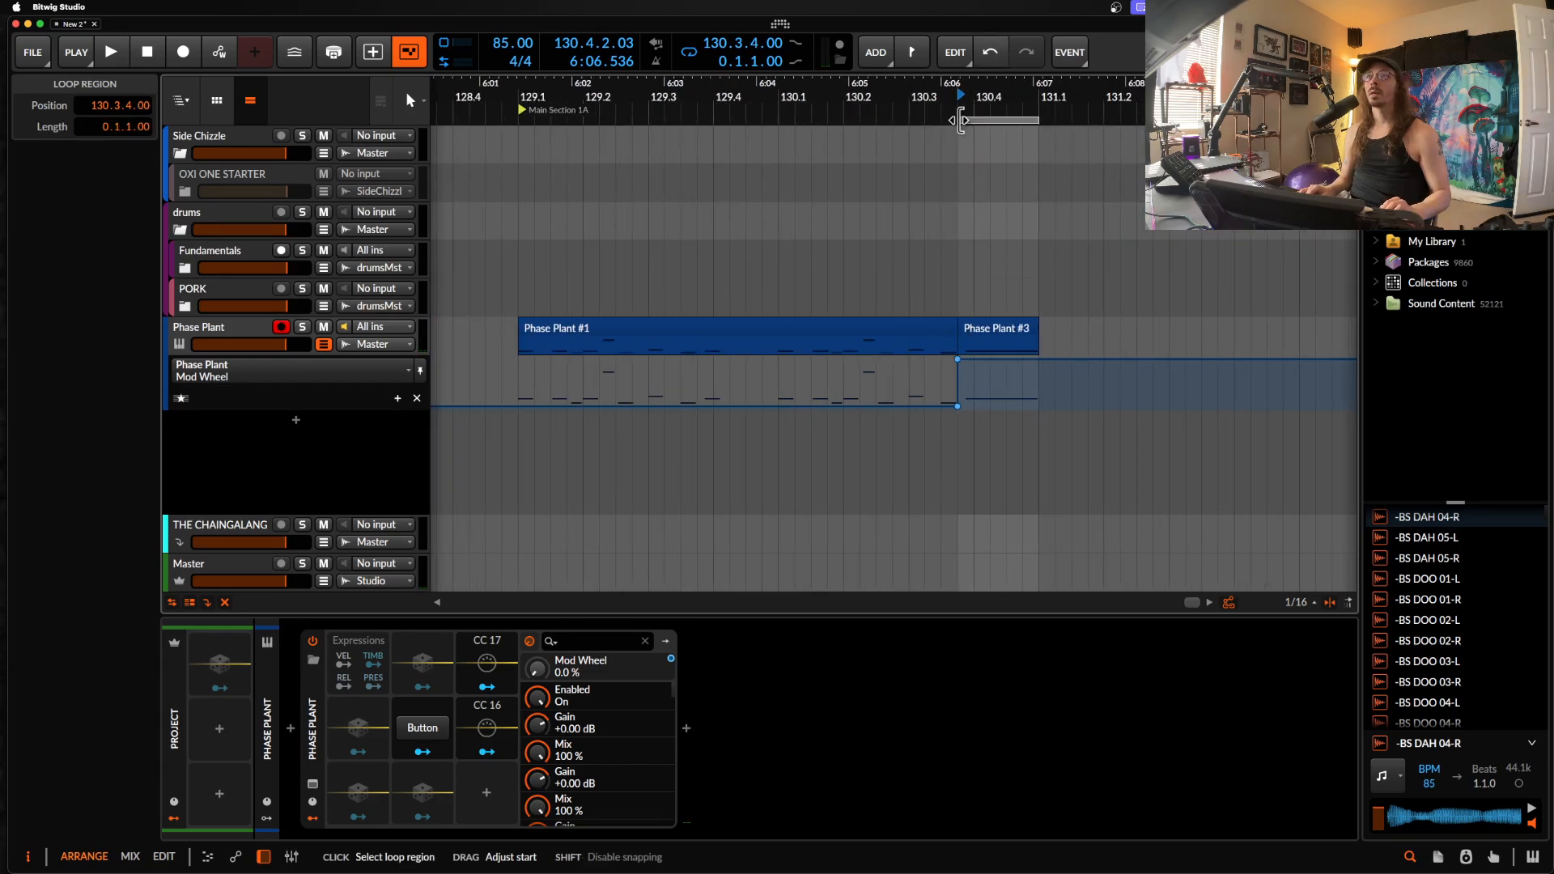
{"action": "left_click_drag", "start_coordinate": [960, 120], "coordinate": [525, 186]}
{"action": "left_click", "coordinate": [583, 337]}
{"action": "scroll", "coordinate": [801, 334], "scroll_direction": "down", "scroll_amount": 1}
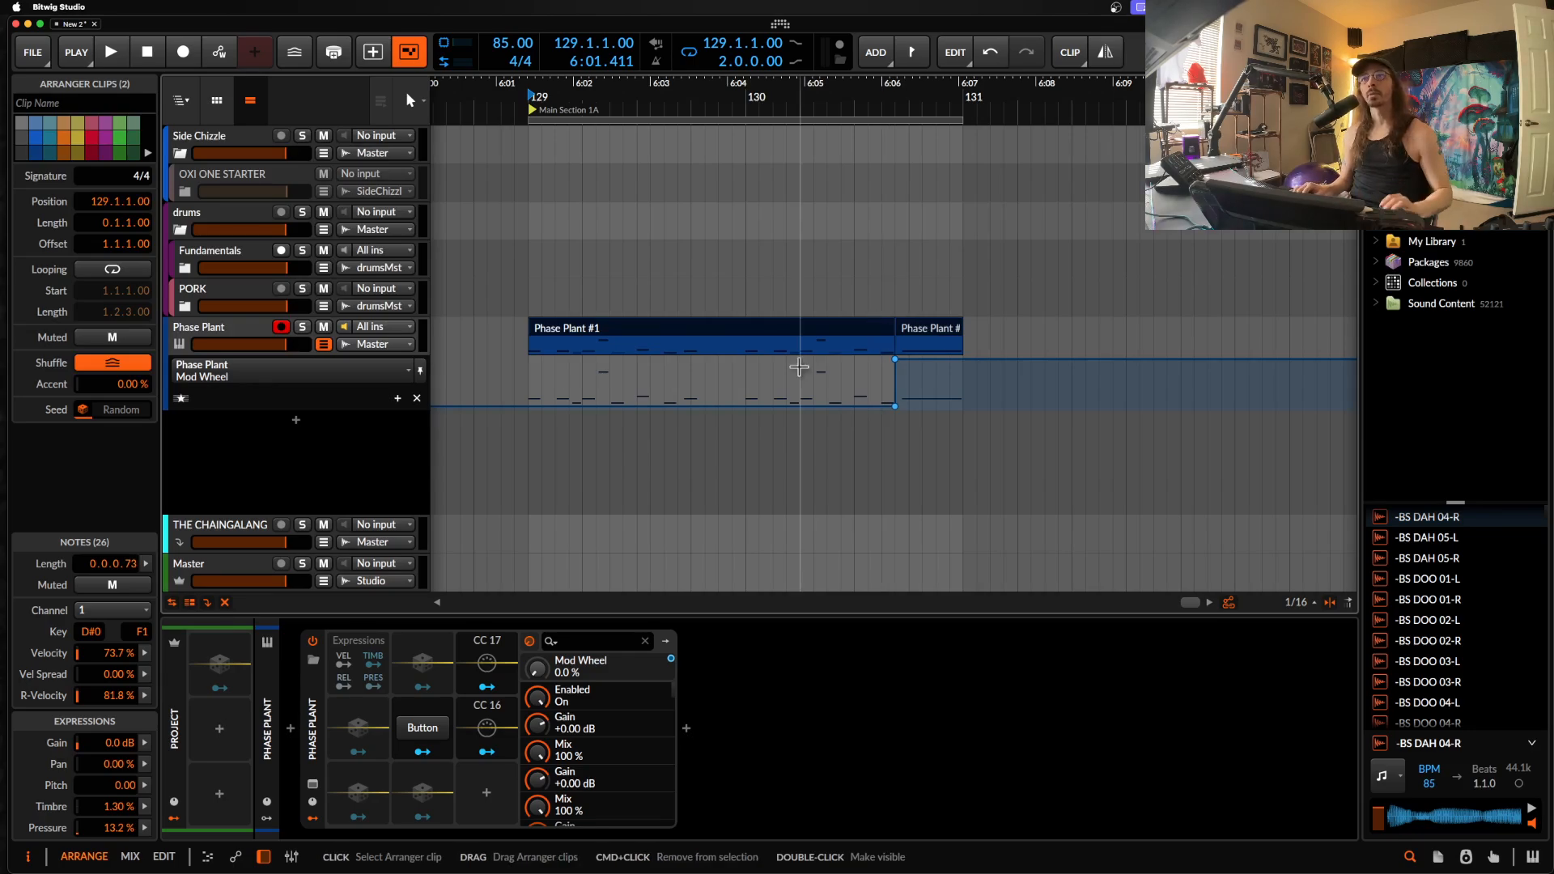
Step: Insert a Filter+ device after Phase Plant in the track's device chain
{"action": "left_click", "coordinate": [687, 729]}
{"action": "type", "text": "FILTER"}
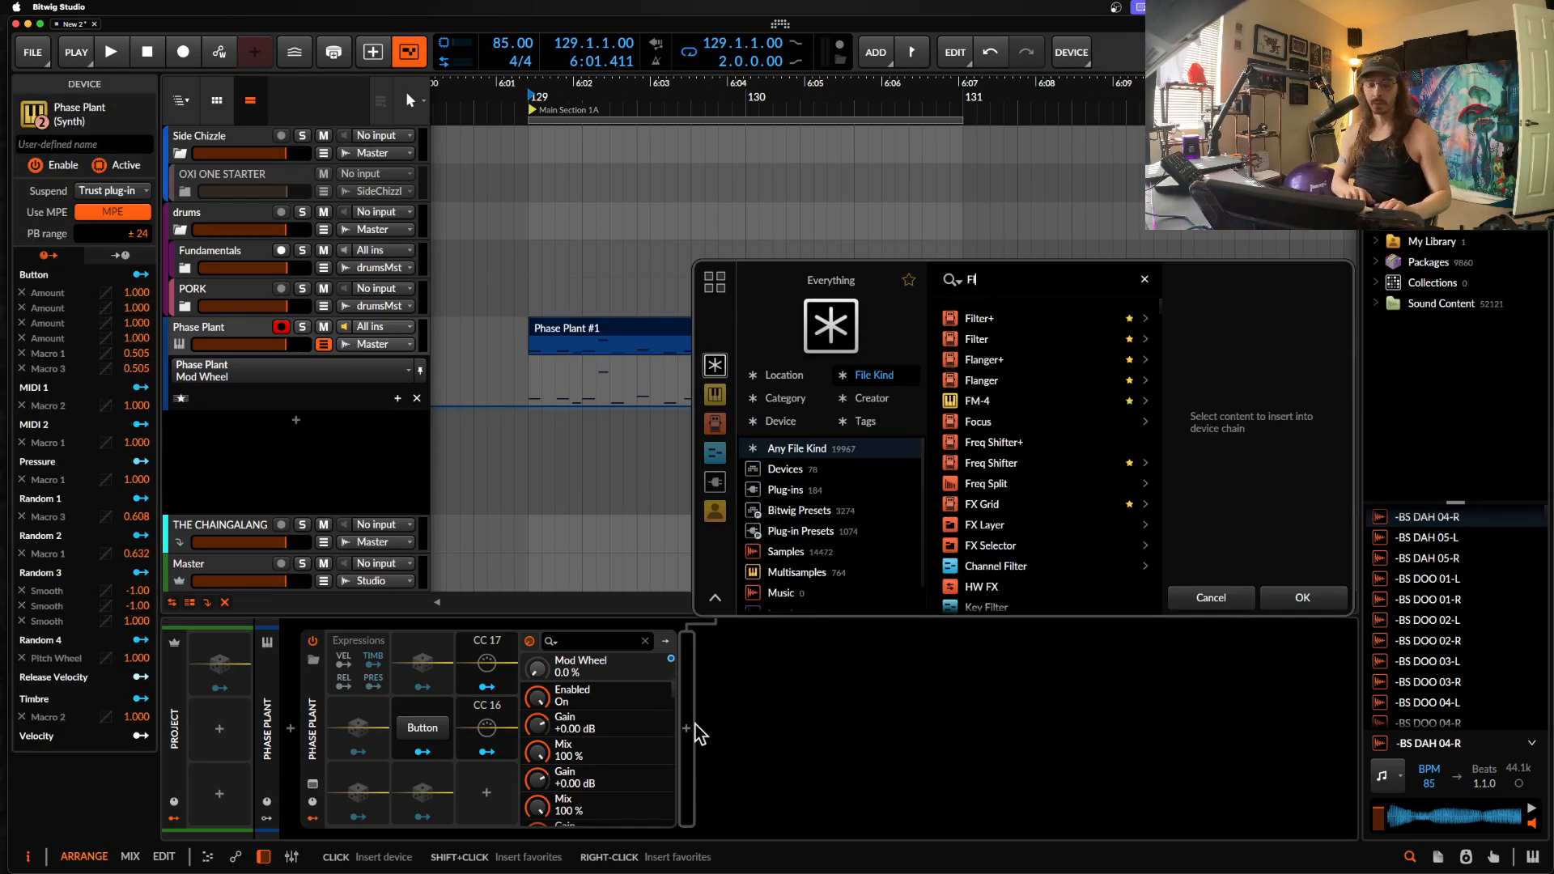
{"action": "left_click", "coordinate": [1026, 321]}
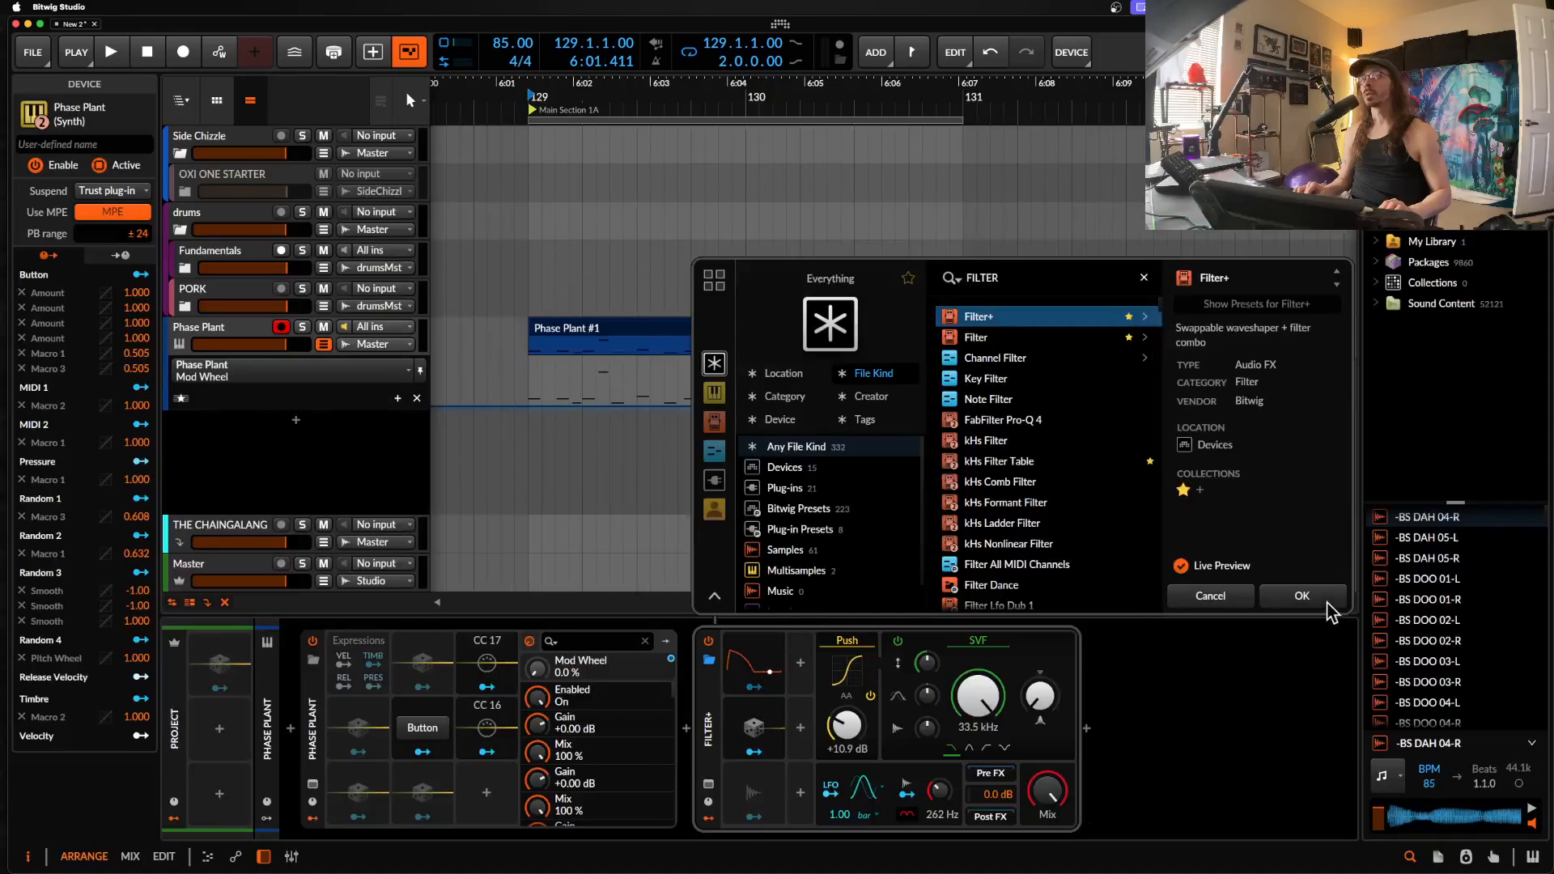
{"action": "left_click", "coordinate": [1301, 595]}
Step: Insert an Over distortion device after Filter+ in the device chain
{"action": "left_click", "coordinate": [1091, 732]}
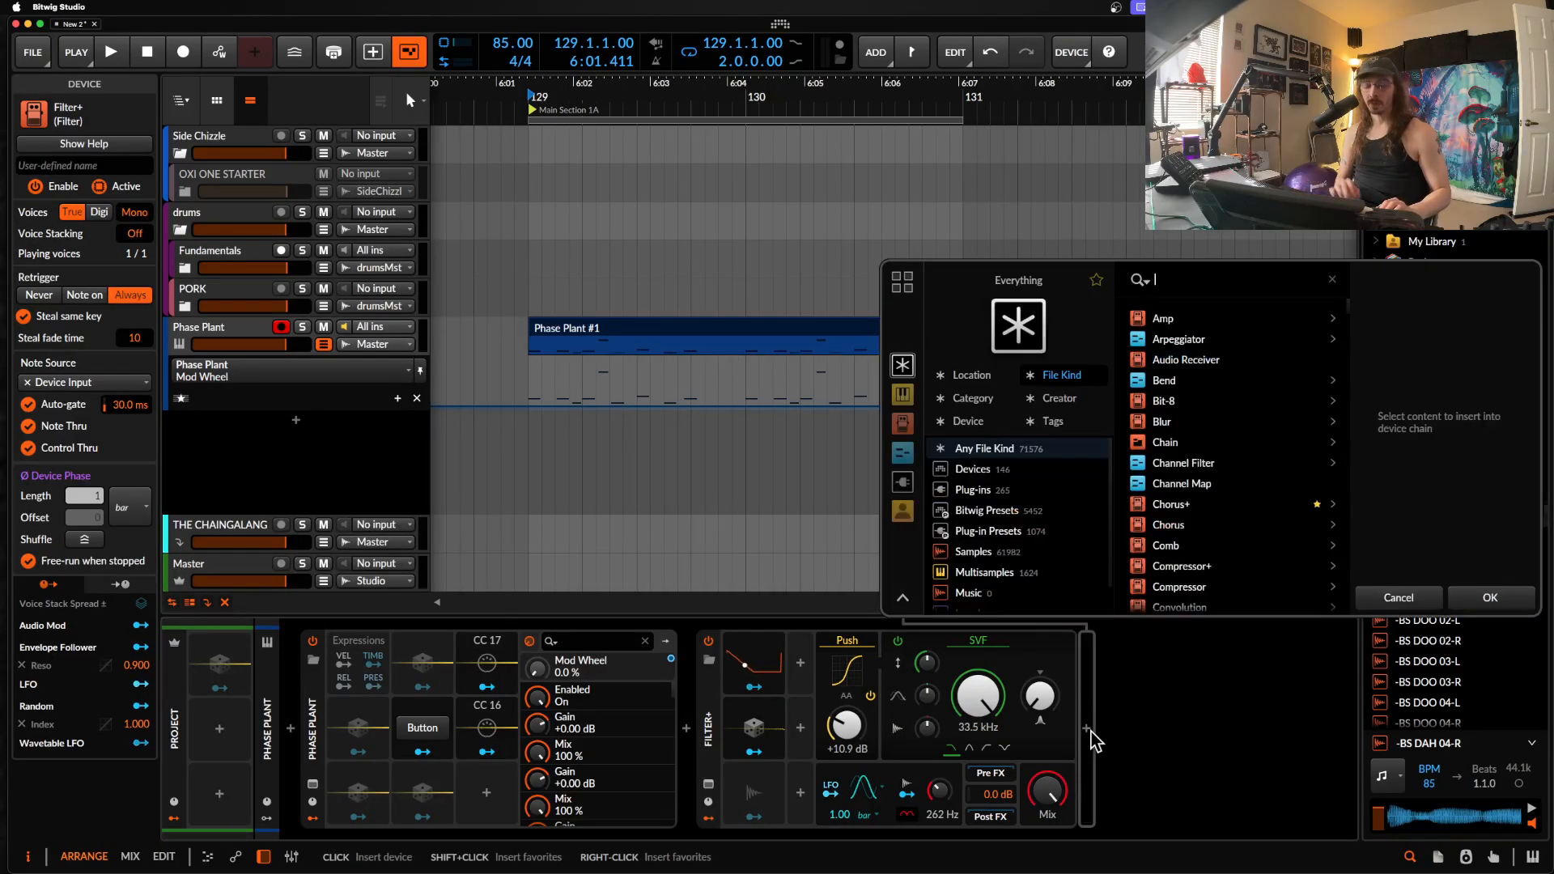
{"action": "type", "text": "OVER"}
{"action": "left_click", "coordinate": [1166, 318]}
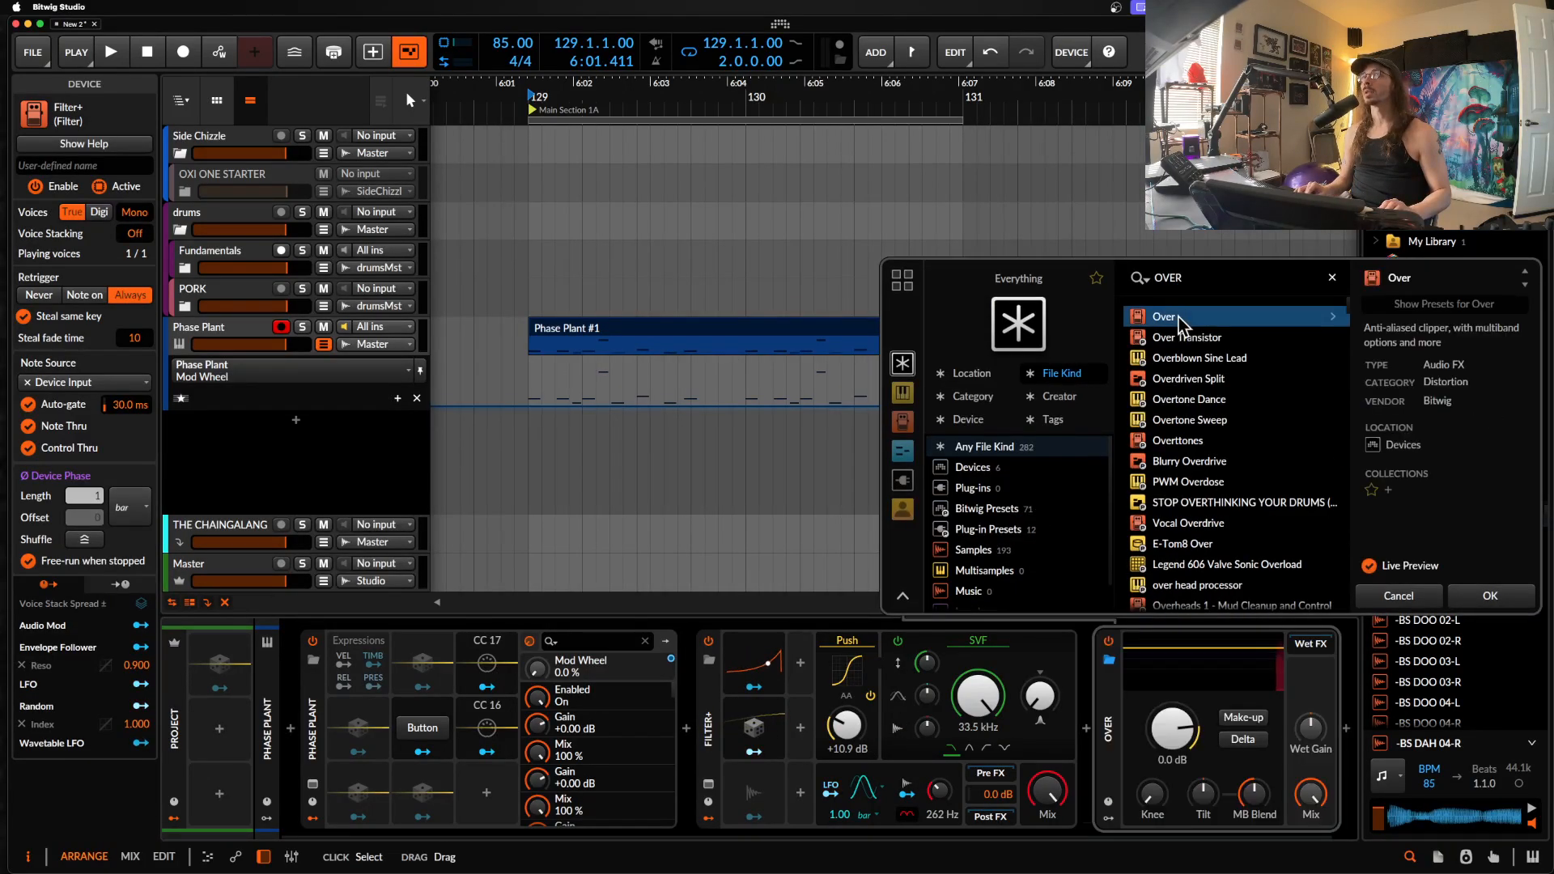
{"action": "left_click", "coordinate": [1527, 597]}
Step: Play the two-bar loop to audition the bassline through the Filter+ and Over devices
{"action": "left_click", "coordinate": [696, 342]}
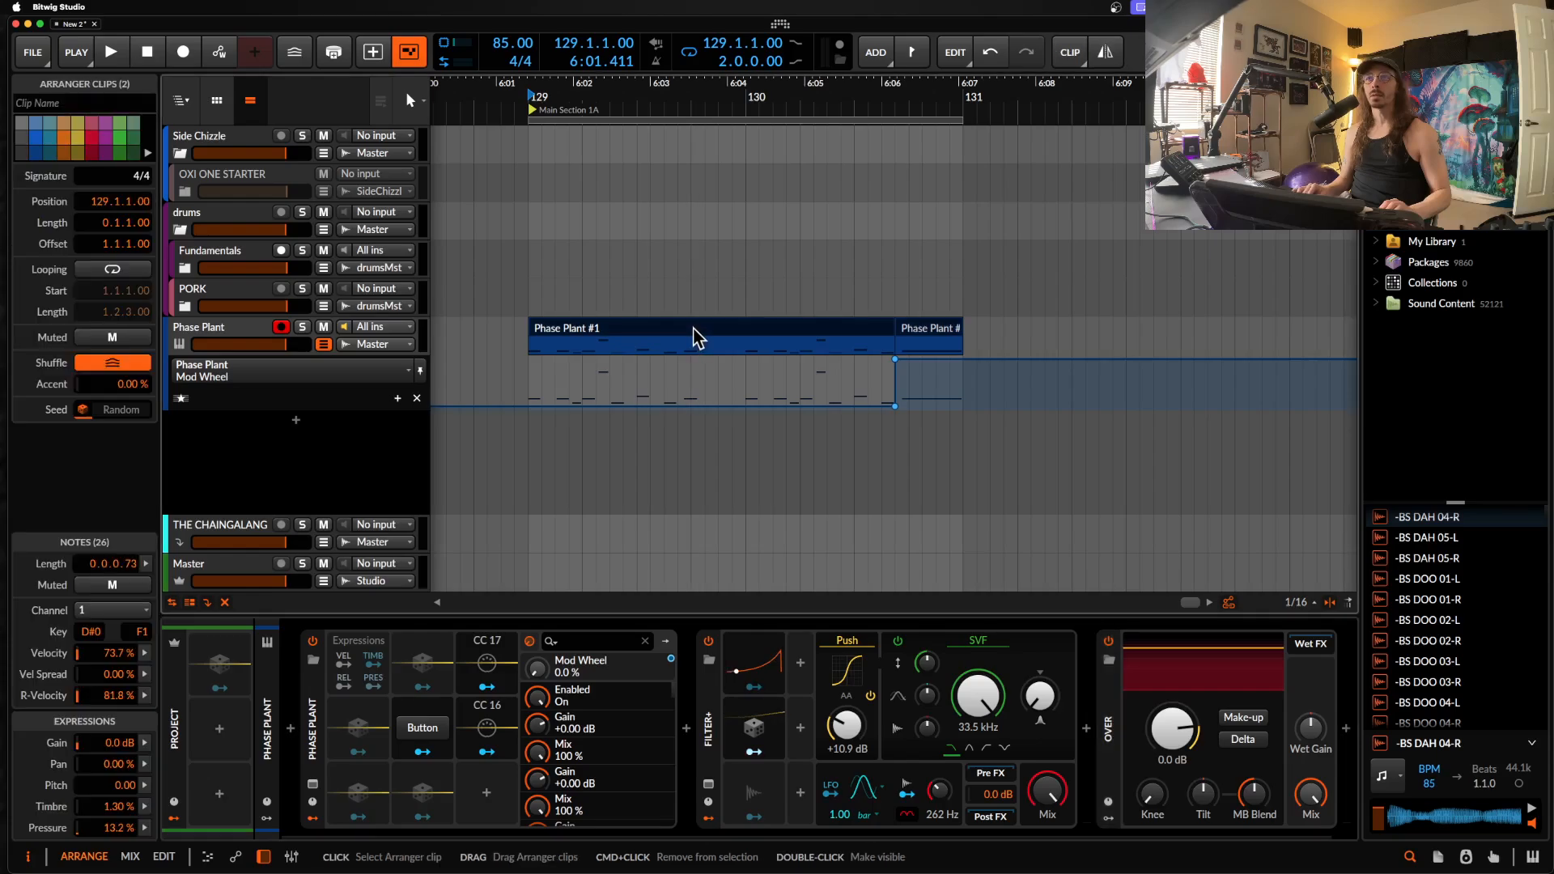
{"action": "scroll", "coordinate": [696, 338], "scroll_direction": "down", "scroll_amount": 3}
{"action": "scroll", "coordinate": [696, 338], "scroll_direction": "up", "scroll_amount": 3}
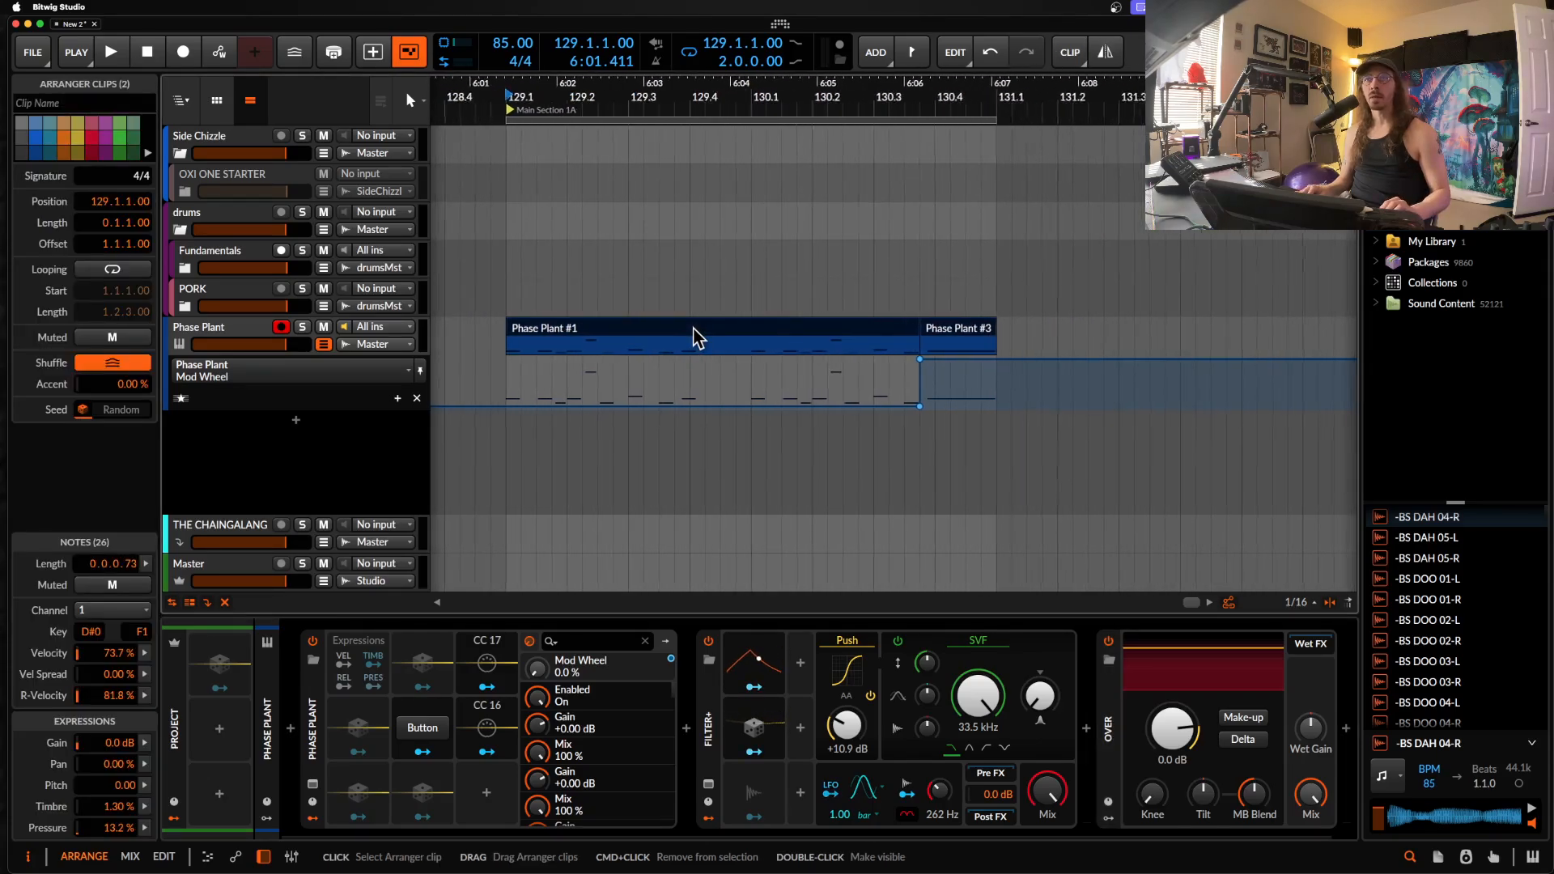
{"action": "scroll", "coordinate": [696, 338], "scroll_direction": "down", "scroll_amount": 1}
{"action": "key", "text": "space"}
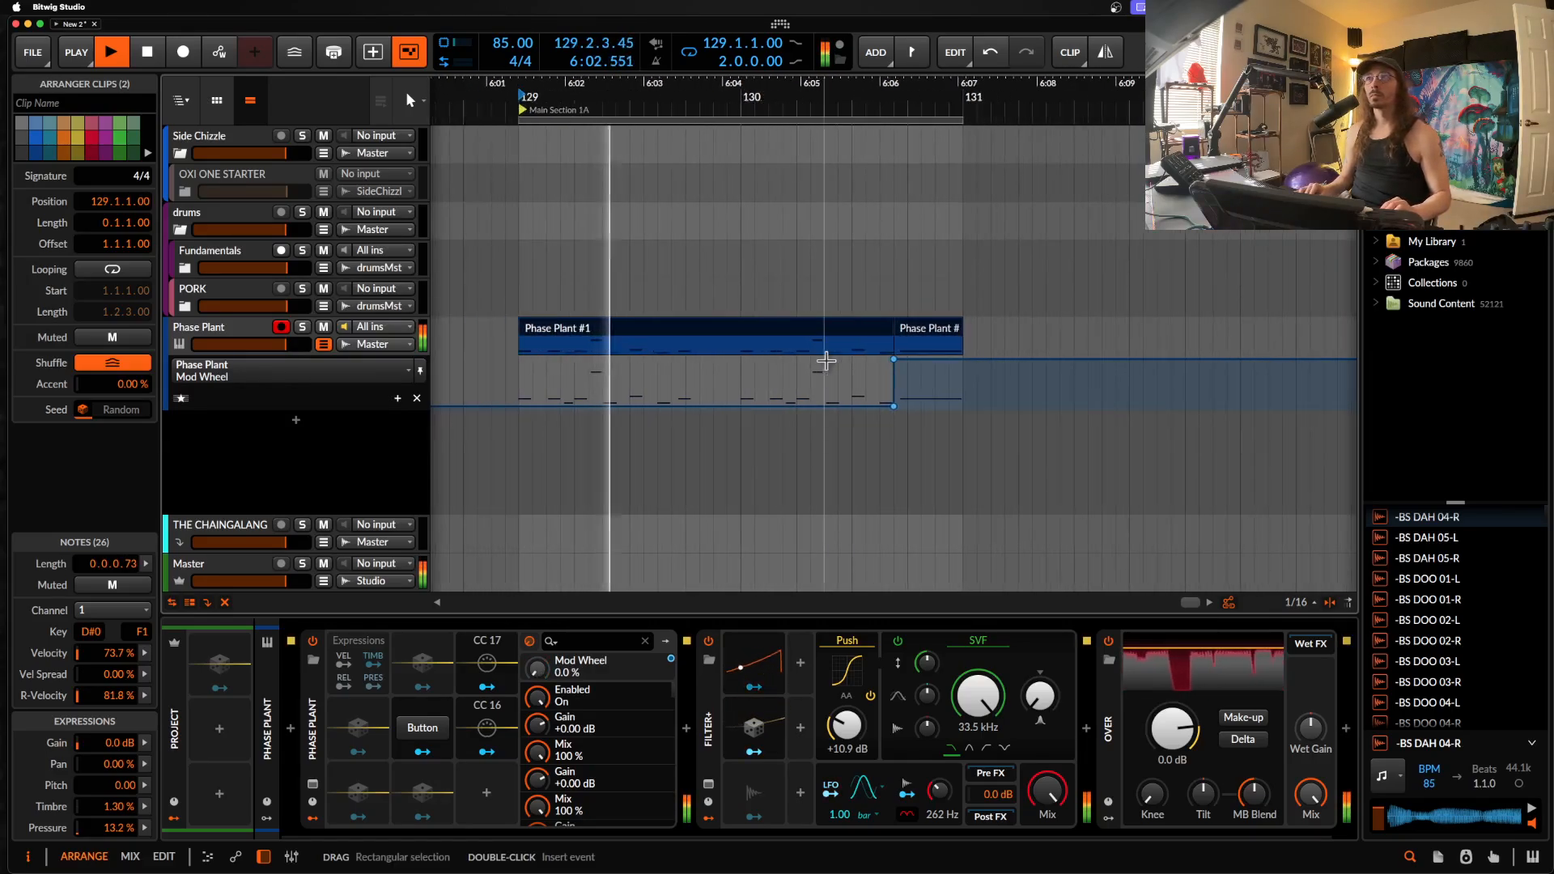
Step: Open the Phase Plant #3 clip in the note editor and transpose its long note up an octave to F1
{"action": "left_click", "coordinate": [922, 337]}
{"action": "scroll", "coordinate": [923, 336], "scroll_direction": "down", "scroll_amount": 3}
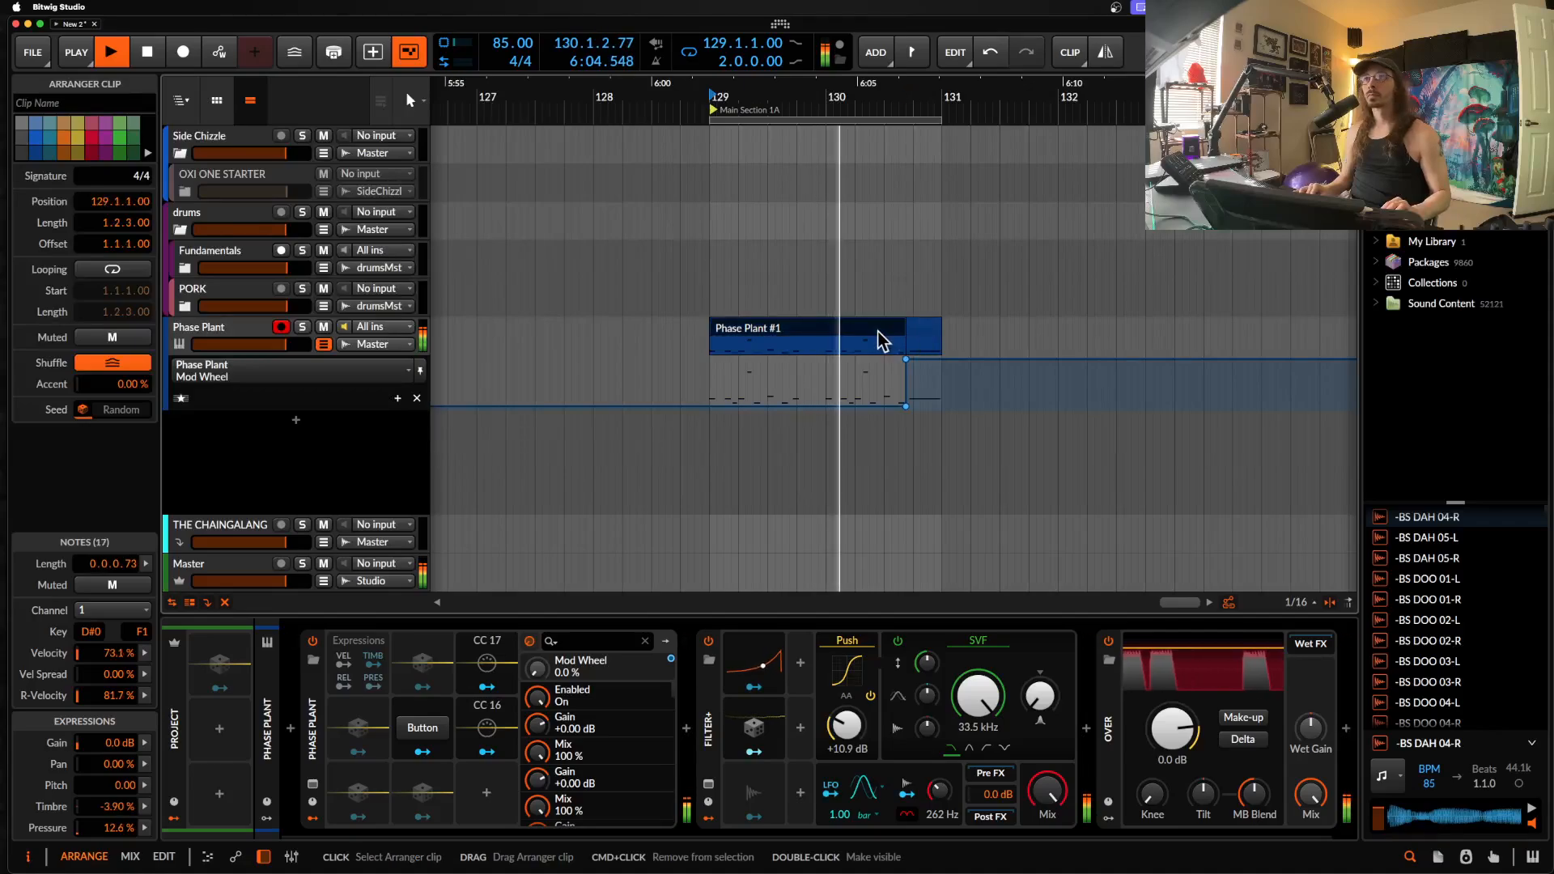
{"action": "double_click", "coordinate": [921, 336]}
{"action": "scroll", "coordinate": [750, 725], "scroll_direction": "down", "scroll_amount": 4}
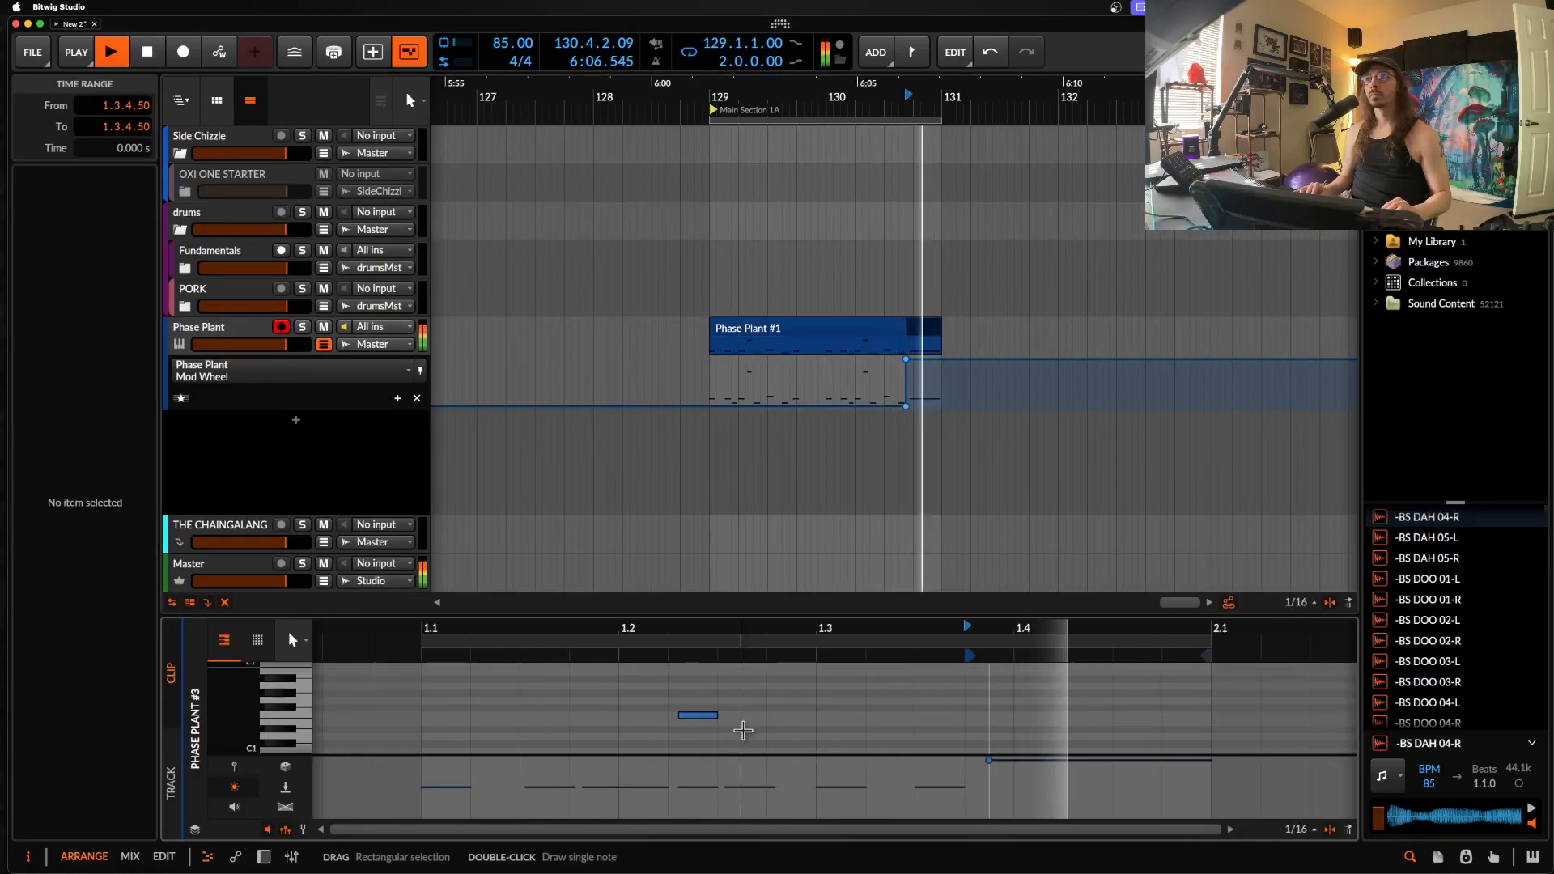
{"action": "scroll", "coordinate": [818, 735], "scroll_direction": "right", "scroll_amount": 2}
{"action": "scroll", "coordinate": [821, 743], "scroll_direction": "down", "scroll_amount": 4}
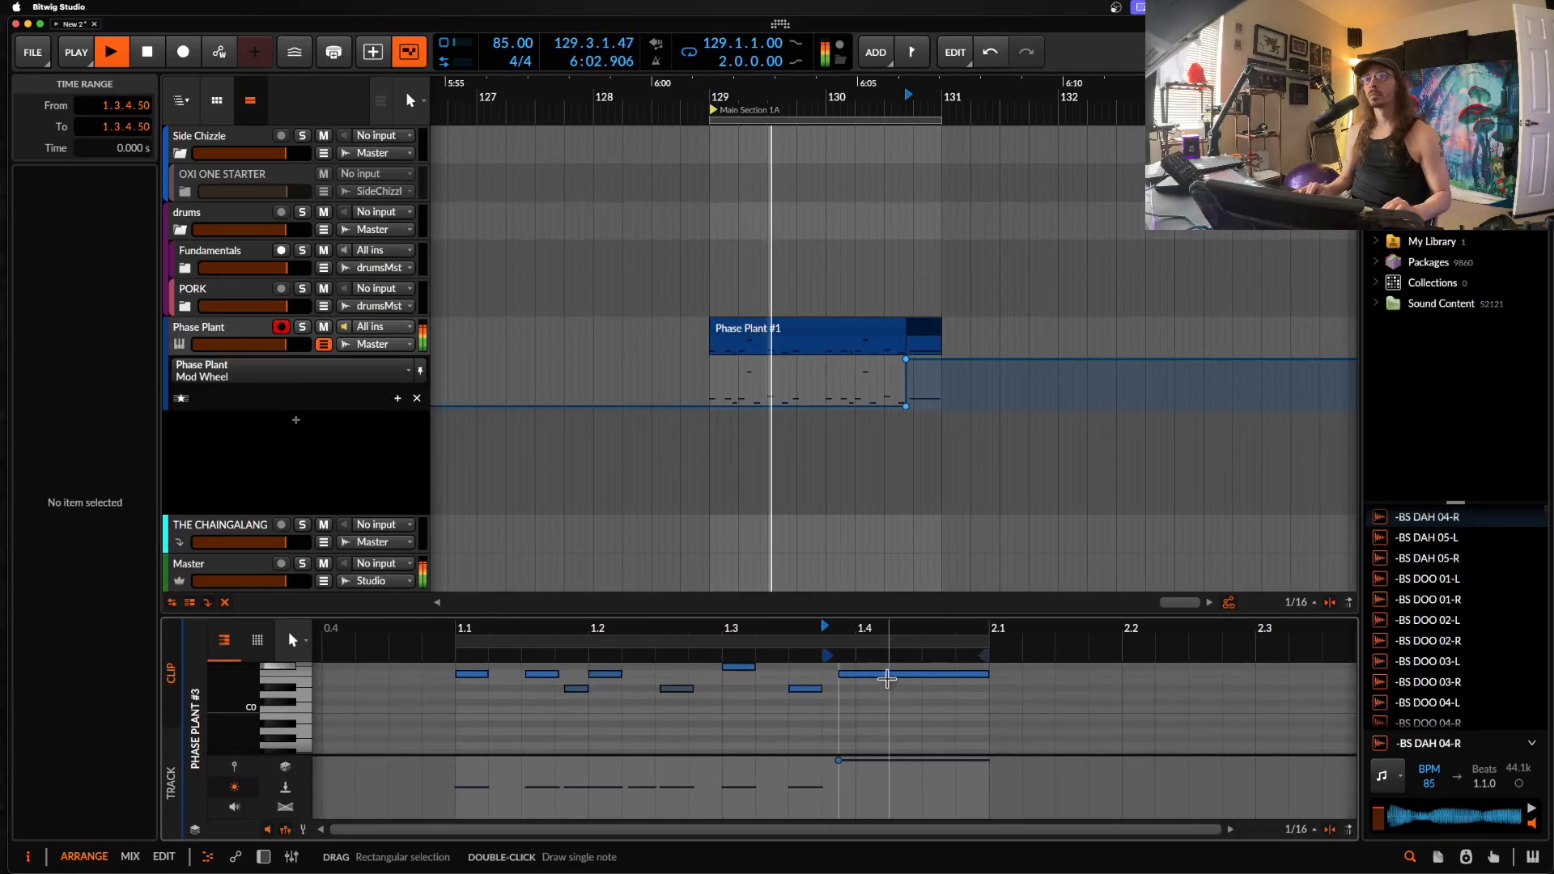
{"action": "left_click", "coordinate": [887, 676]}
{"action": "key", "text": "shift+Up"}
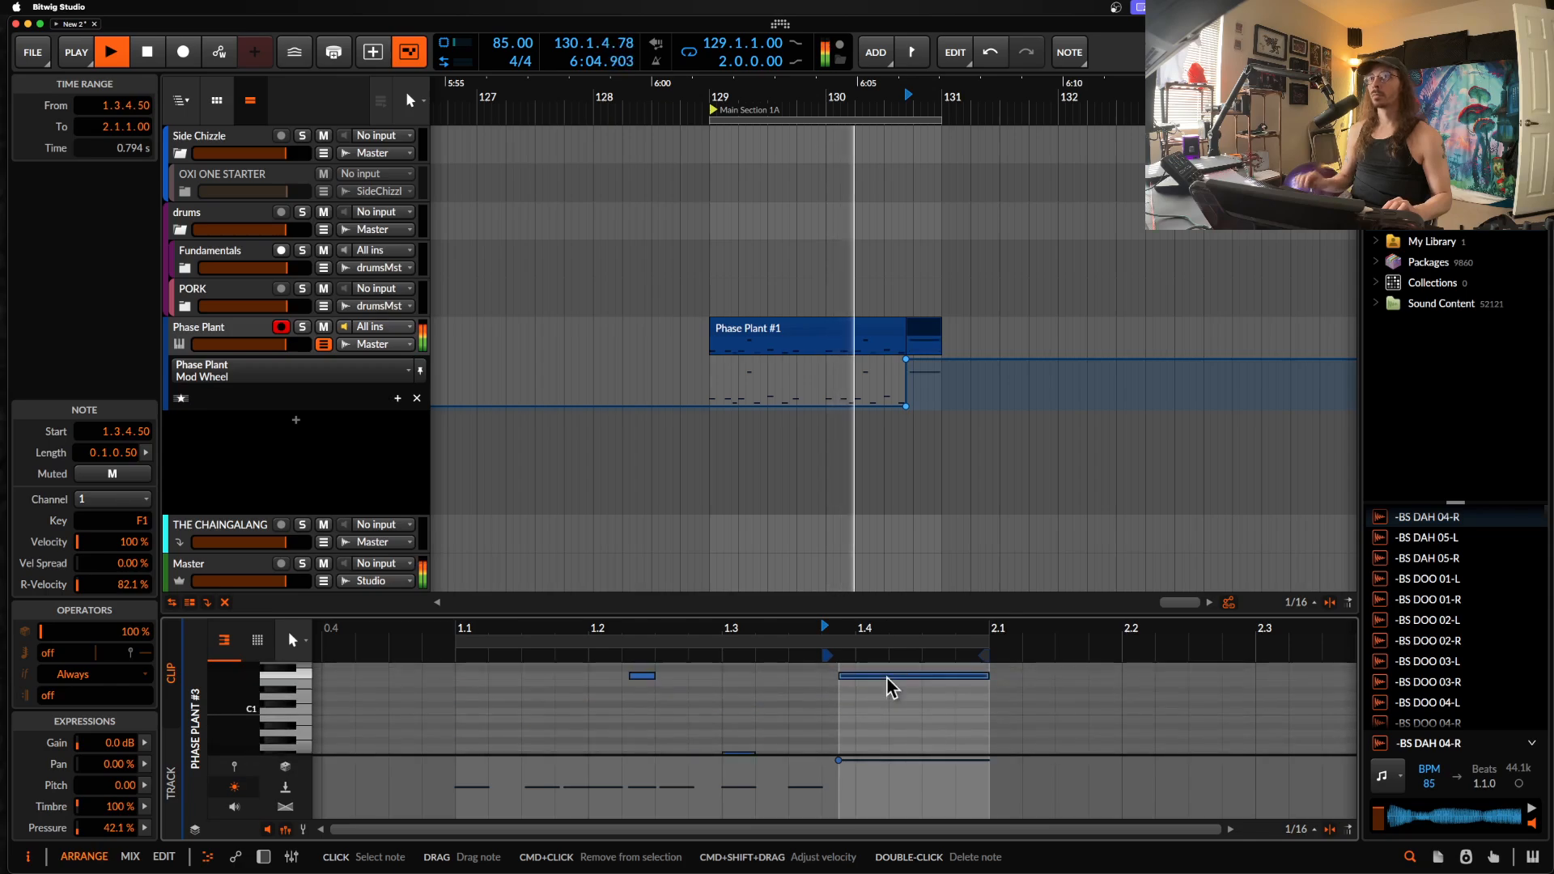
{"action": "scroll", "coordinate": [642, 323], "scroll_direction": "down", "scroll_amount": 2}
Step: Mute the Phase Plant #3 clip in the arranger
{"action": "left_click", "coordinate": [739, 327]}
{"action": "scroll", "coordinate": [738, 326], "scroll_direction": "up", "scroll_amount": 2}
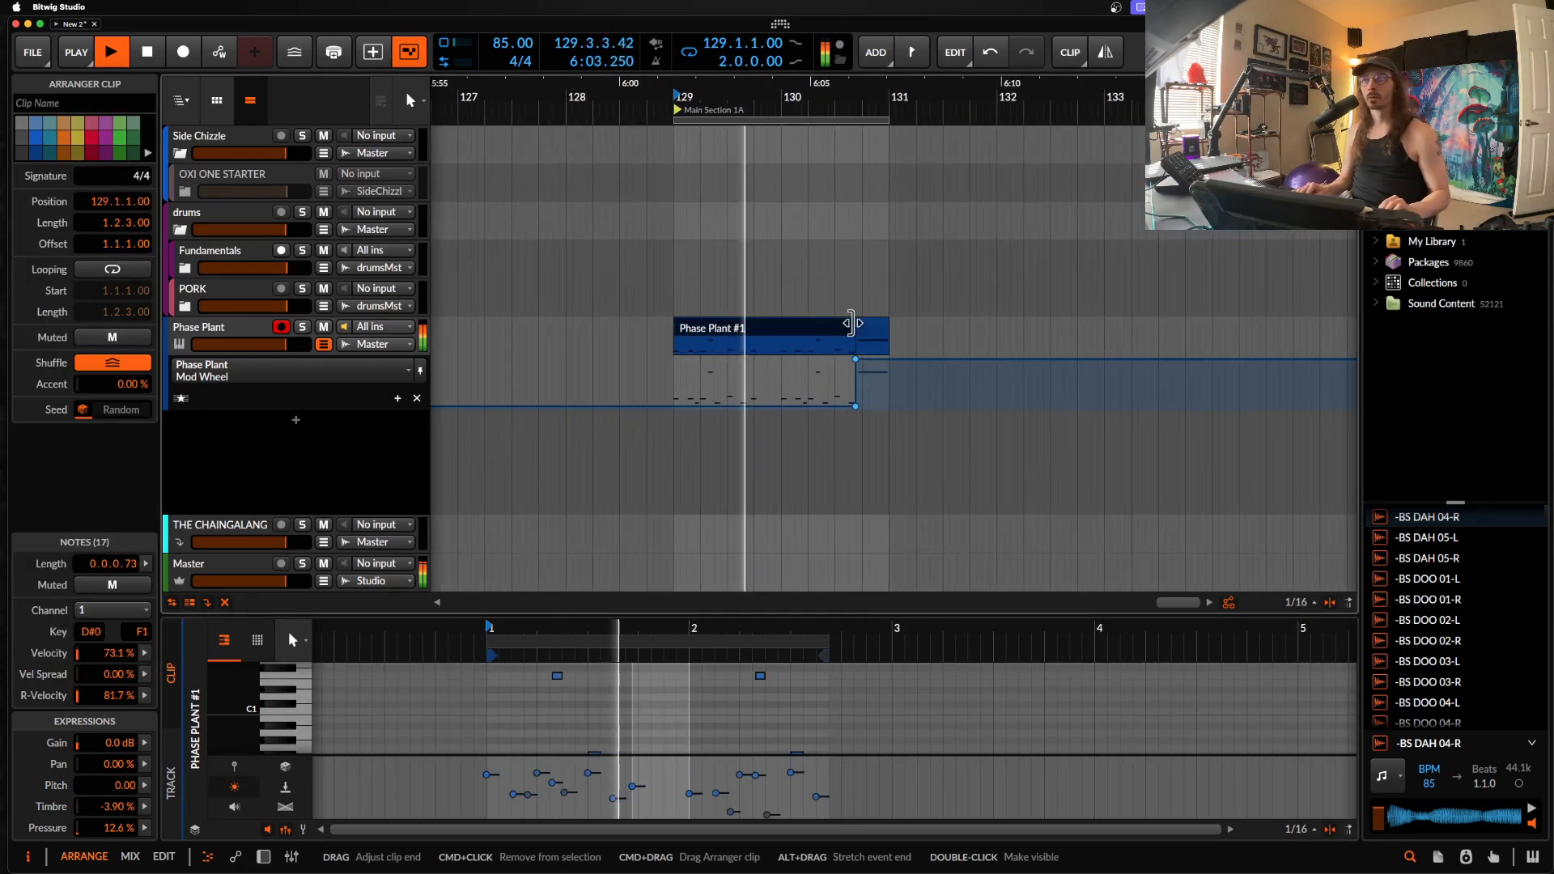
{"action": "scroll", "coordinate": [855, 329], "scroll_direction": "up", "scroll_amount": 2}
{"action": "left_click", "coordinate": [880, 336], "text": "shift"}
{"action": "scroll", "coordinate": [879, 334], "scroll_direction": "up", "scroll_amount": 1}
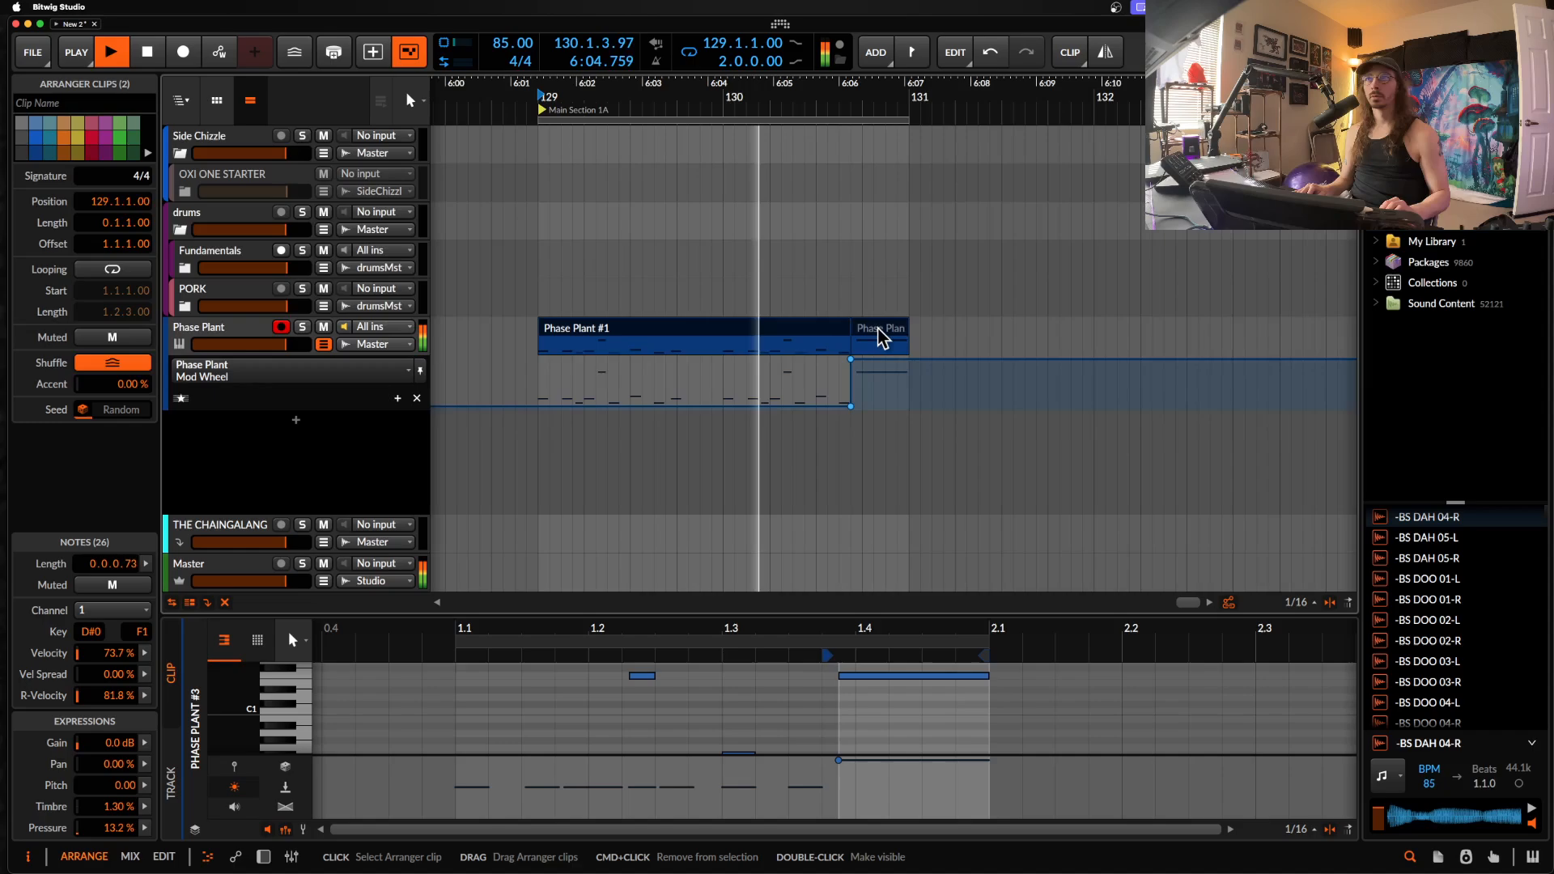
Step: Hide the Phase Plant track's automation lane and open the Phase Plant #1 clip in the note editor
{"action": "left_click", "coordinate": [791, 336]}
{"action": "scroll", "coordinate": [791, 336], "scroll_direction": "down", "scroll_amount": 1}
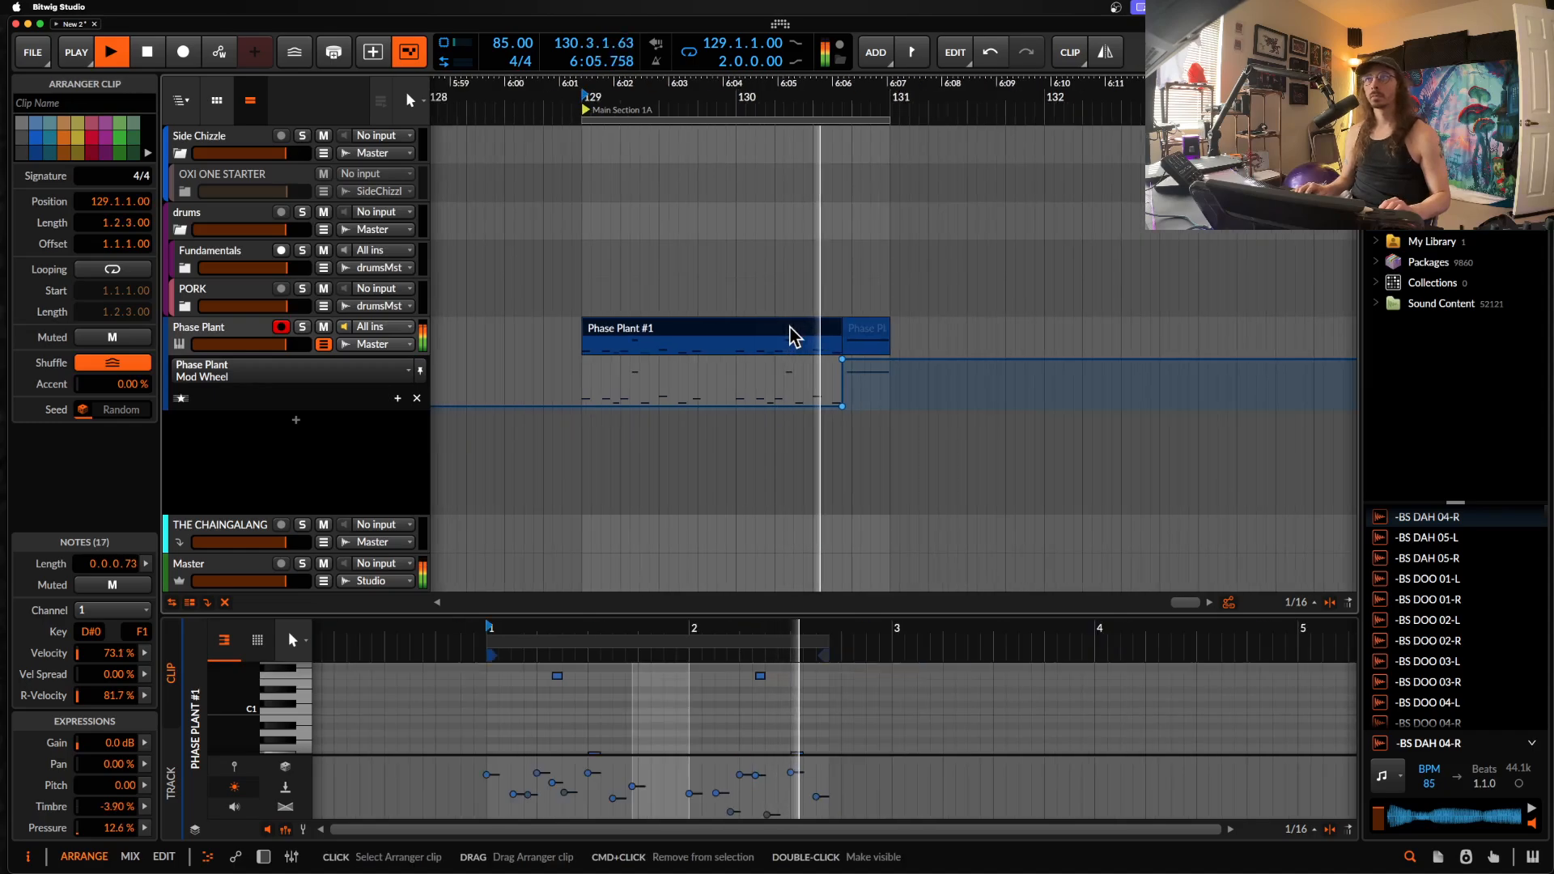
{"action": "left_click", "coordinate": [324, 345]}
{"action": "double_click", "coordinate": [245, 331]}
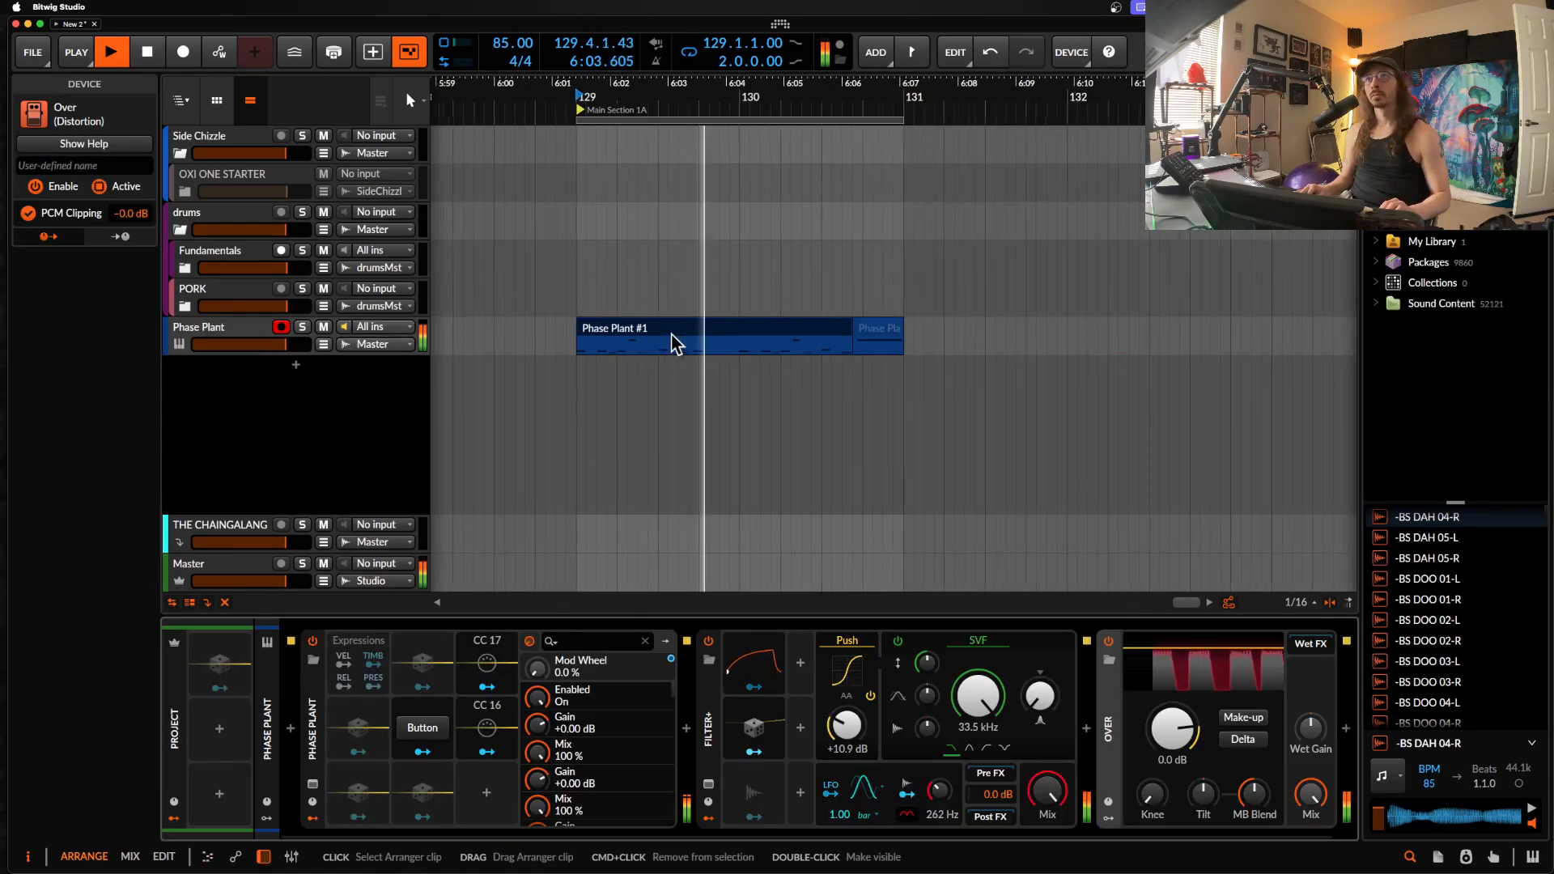
{"action": "scroll", "coordinate": [673, 337], "scroll_direction": "up", "scroll_amount": 1}
{"action": "double_click", "coordinate": [704, 337]}
{"action": "scroll", "coordinate": [872, 726], "scroll_direction": "up", "scroll_amount": 1}
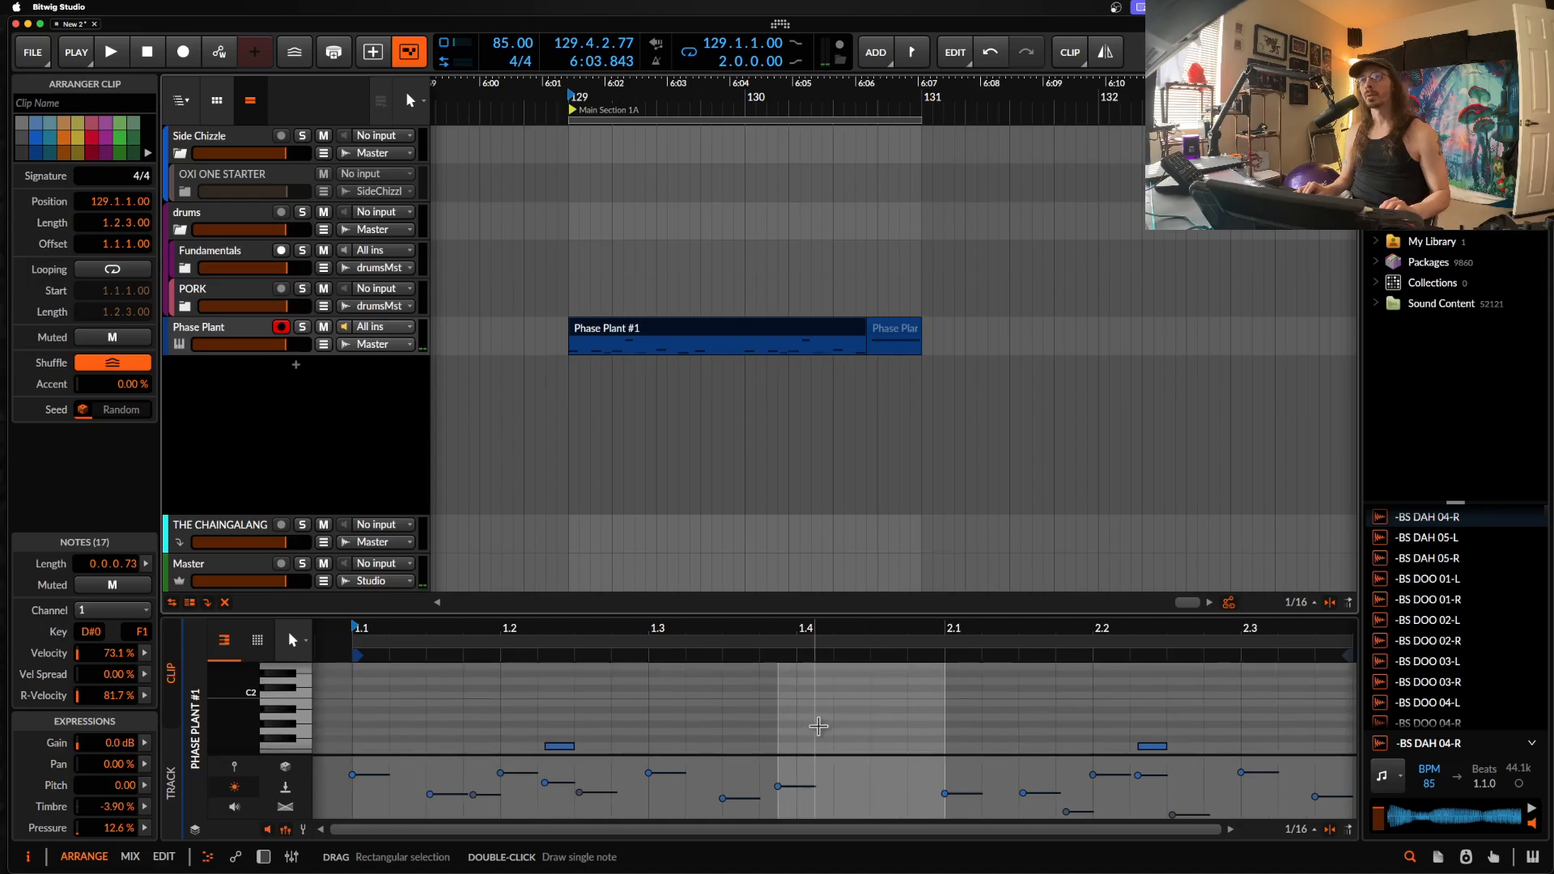
Step: Add three descending notes in beat 1.4 of Phase Plant #1, ending with F#1 at 1.4.3.00 and E1 at 1.4.4.00
{"action": "double_click", "coordinate": [807, 711]}
{"action": "left_click_drag", "start_coordinate": [961, 711], "coordinate": [923, 709]}
{"action": "double_click", "coordinate": [879, 726]}
{"action": "scroll", "coordinate": [876, 739], "scroll_direction": "down", "scroll_amount": 2}
{"action": "scroll", "coordinate": [876, 739], "scroll_direction": "down", "scroll_amount": 1}
{"action": "double_click", "coordinate": [931, 724]}
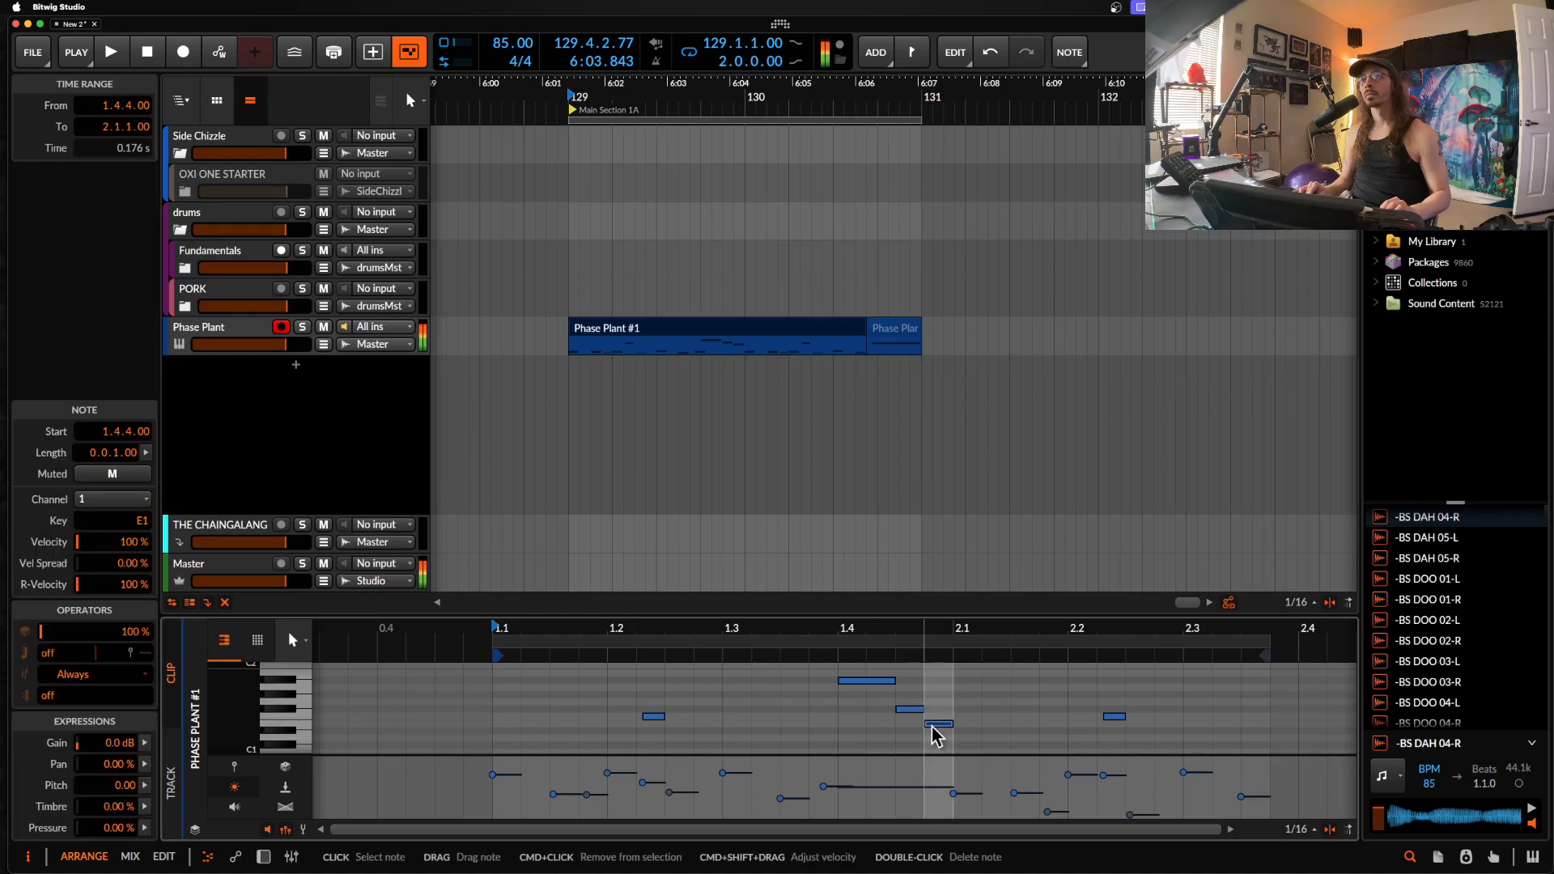
Step: Raise the last two notes of the new run by a semitone or more, to G1 at 1.4.3.00 and F#1 at 1.4.4.00
{"action": "left_click", "coordinate": [902, 709]}
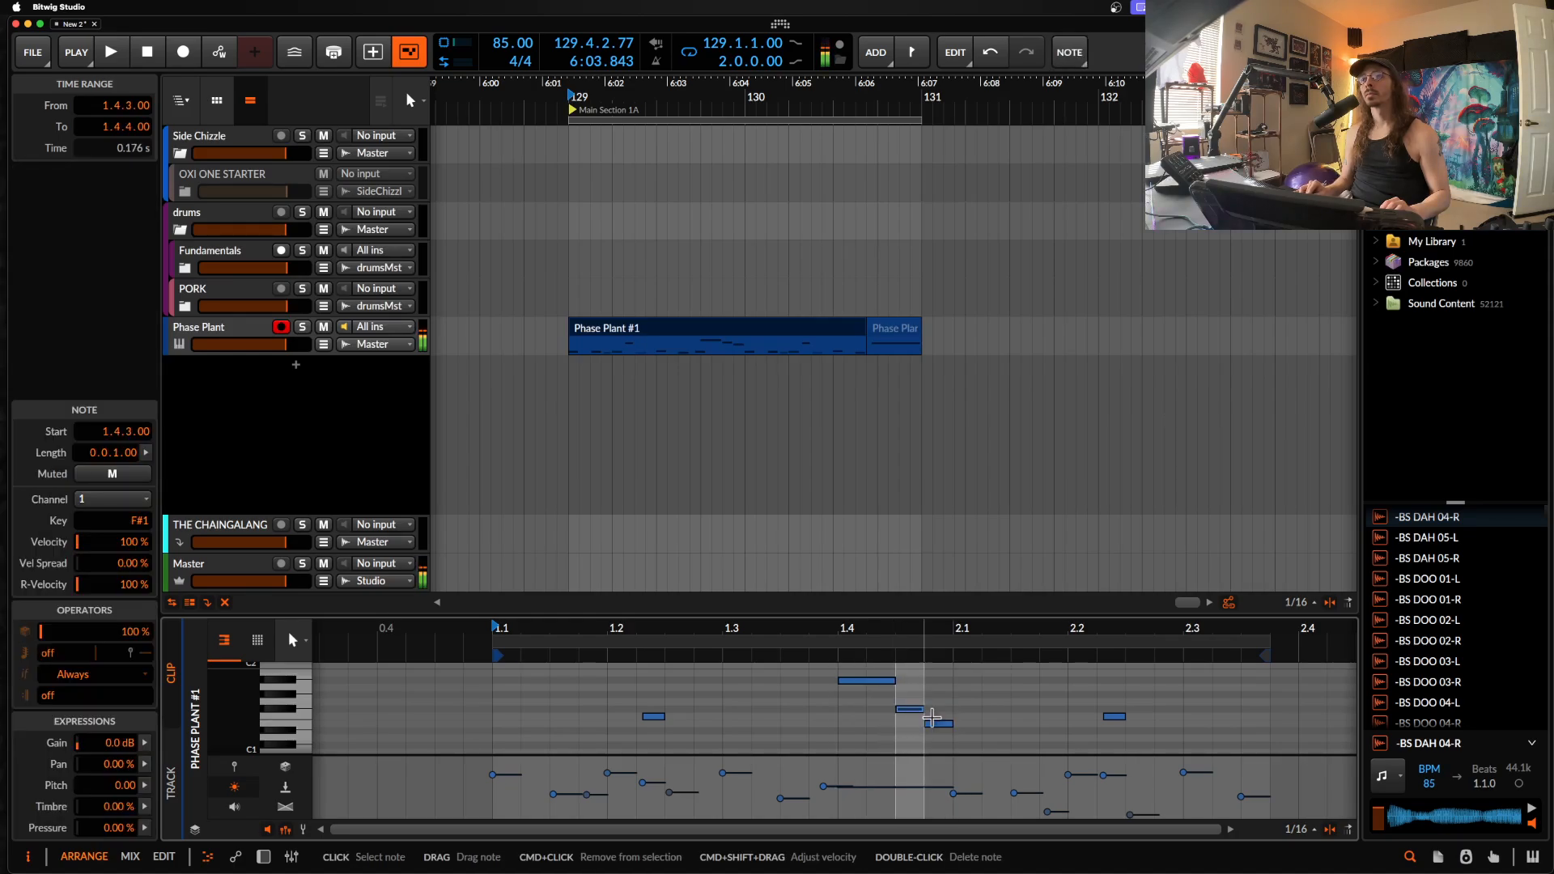
{"action": "left_click", "coordinate": [924, 715]}
{"action": "left_click", "coordinate": [937, 723]}
{"action": "scroll", "coordinate": [702, 735], "scroll_direction": "down", "scroll_amount": 4}
{"action": "scroll", "coordinate": [702, 735], "scroll_direction": "left", "scroll_amount": 2}
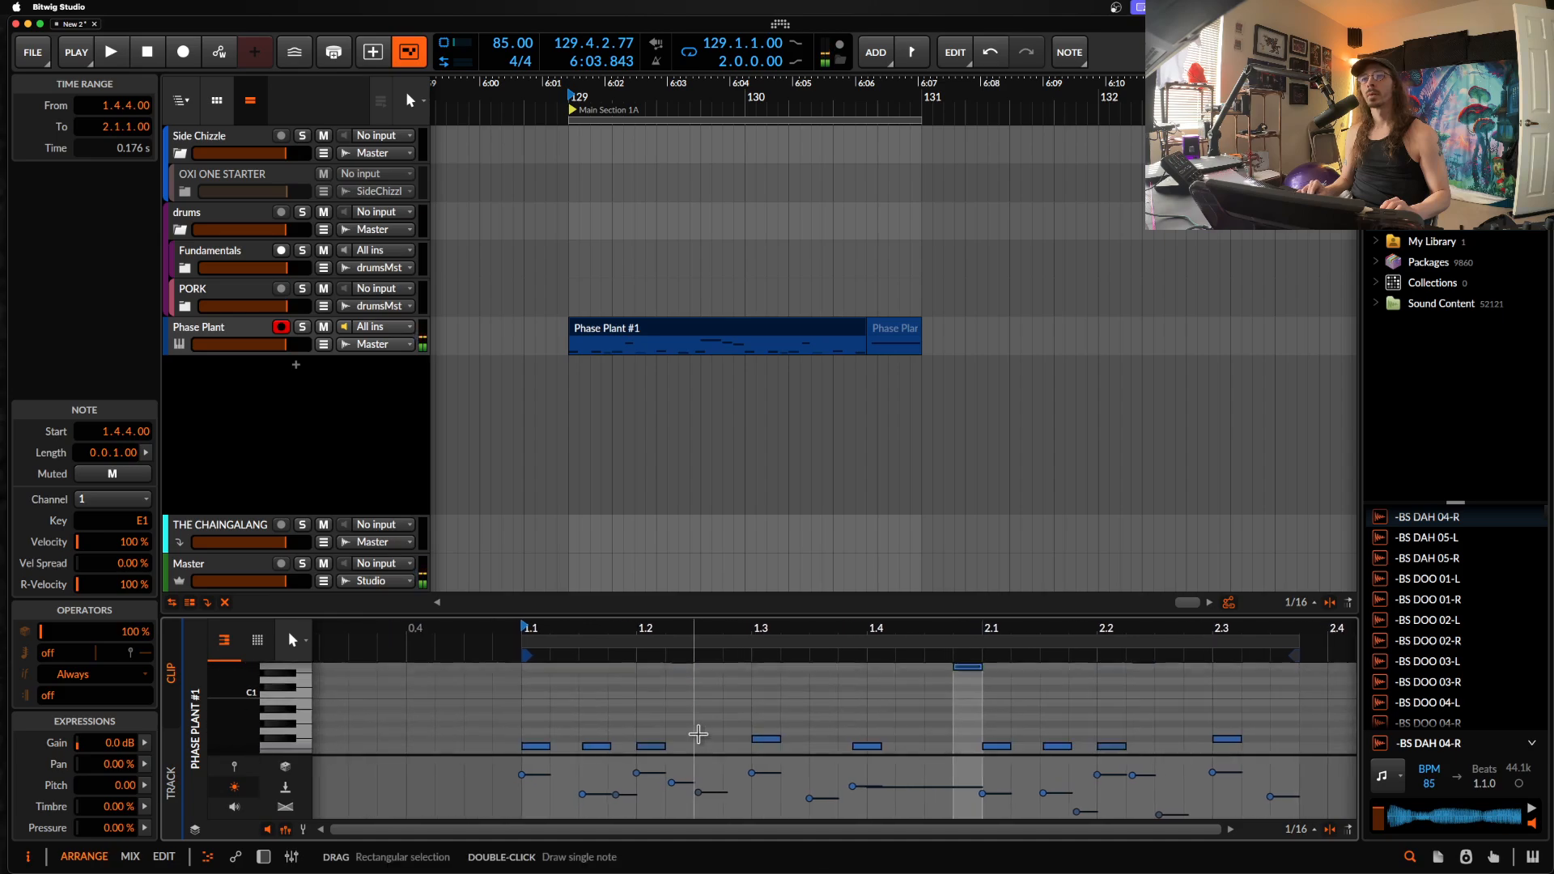
{"action": "scroll", "coordinate": [696, 735], "scroll_direction": "up", "scroll_amount": 6}
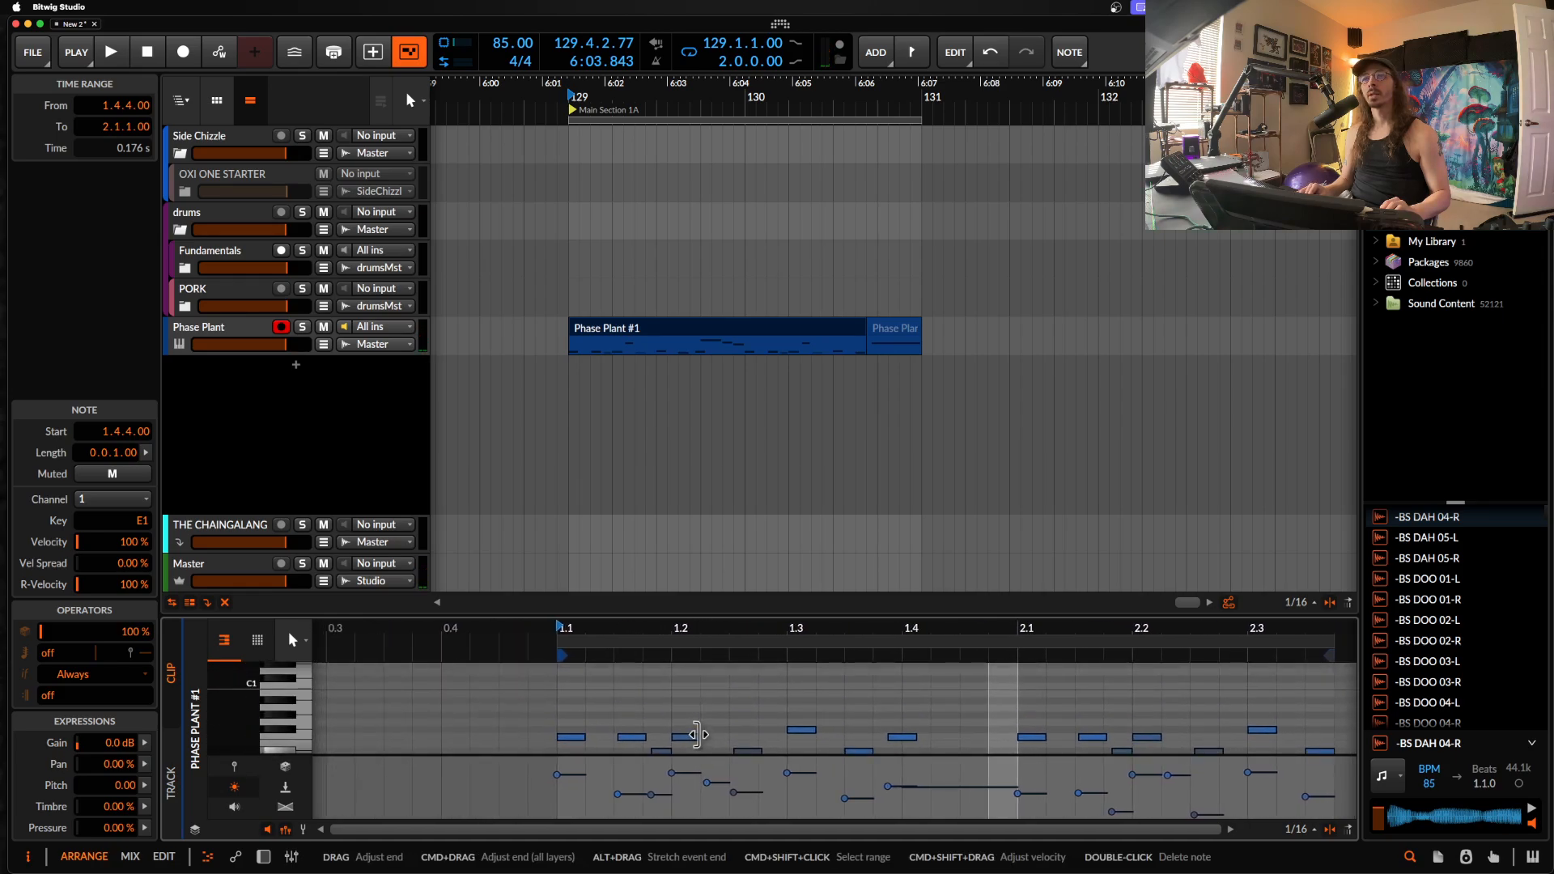
{"action": "scroll", "coordinate": [963, 690], "scroll_direction": "down", "scroll_amount": 2}
{"action": "scroll", "coordinate": [963, 690], "scroll_direction": "right", "scroll_amount": 1}
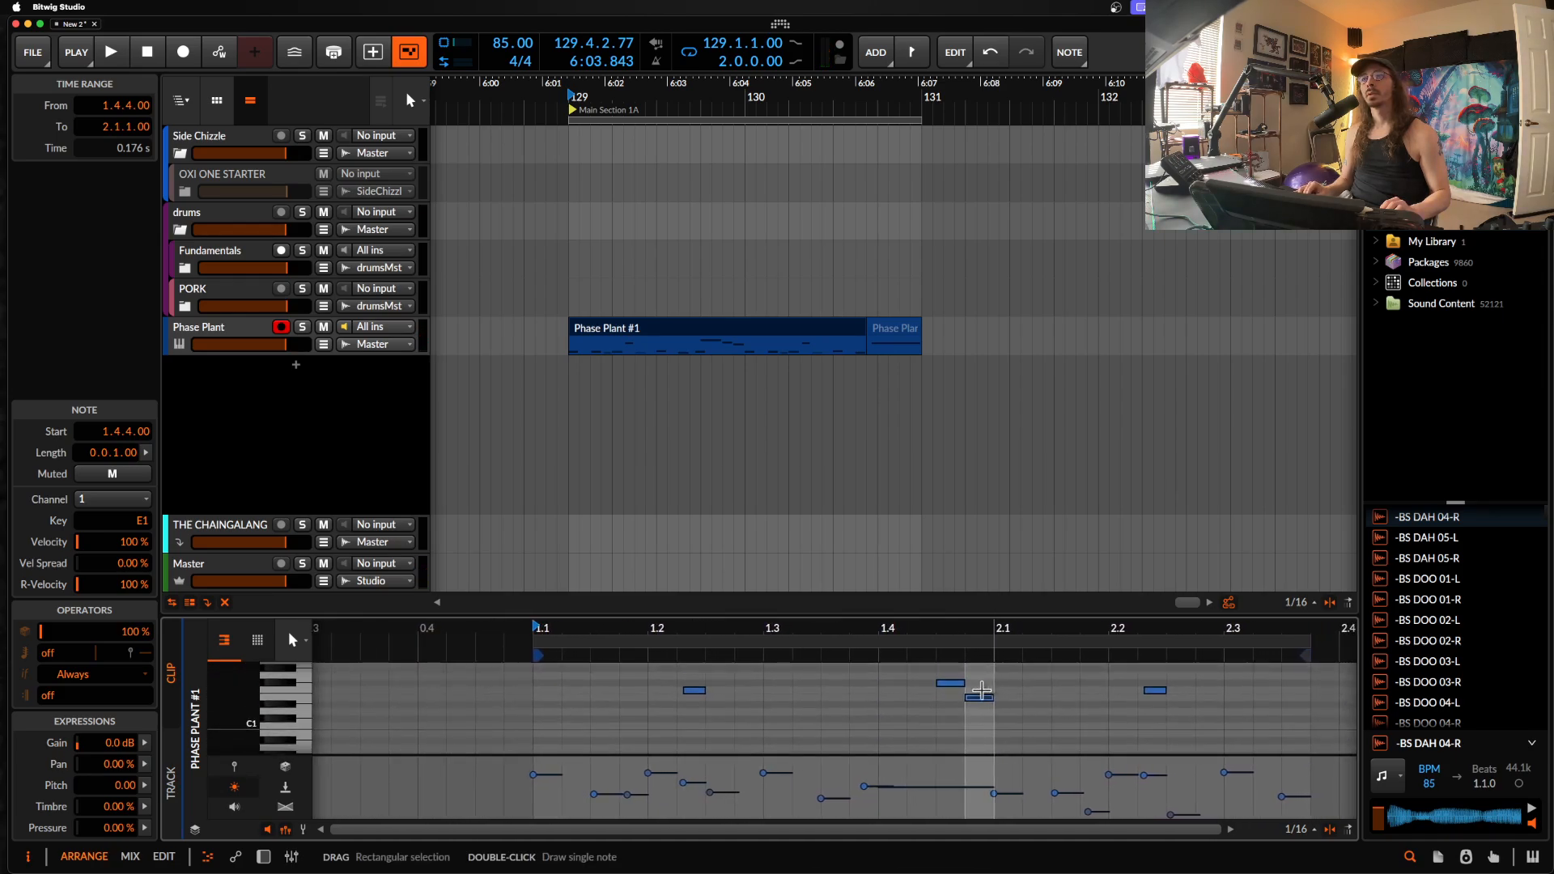
{"action": "mouse_move", "coordinate": [957, 708]}
{"action": "left_mouse_down"}
{"action": "mouse_move", "coordinate": [981, 720]}
{"action": "mouse_move", "coordinate": [981, 706]}
{"action": "left_mouse_up"}
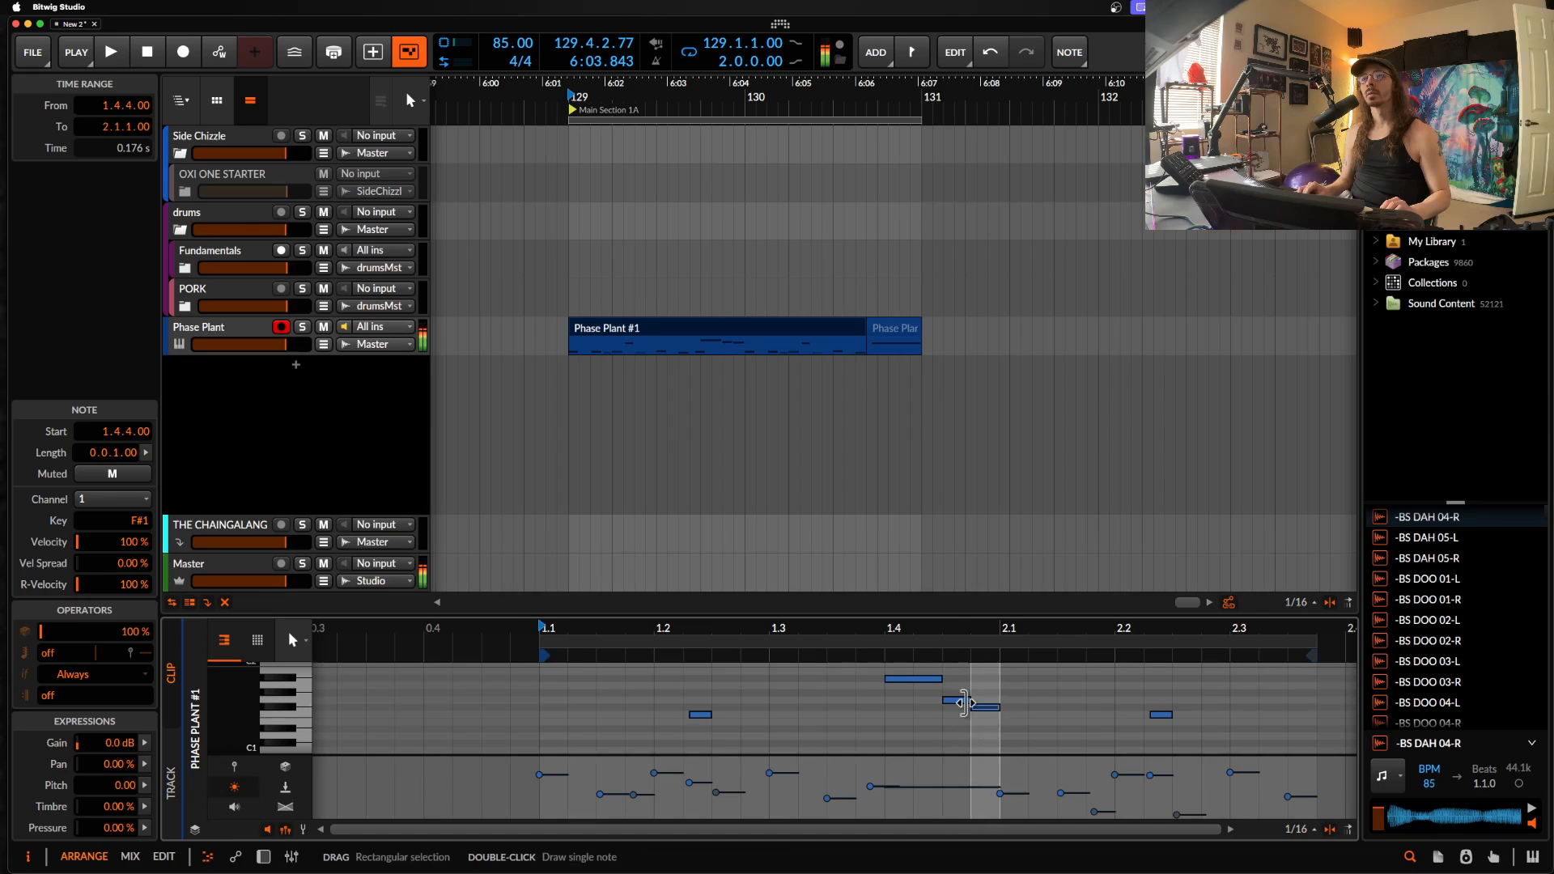
{"action": "left_click", "coordinate": [919, 681]}
{"action": "left_click", "coordinate": [950, 702]}
{"action": "left_click", "coordinate": [983, 707]}
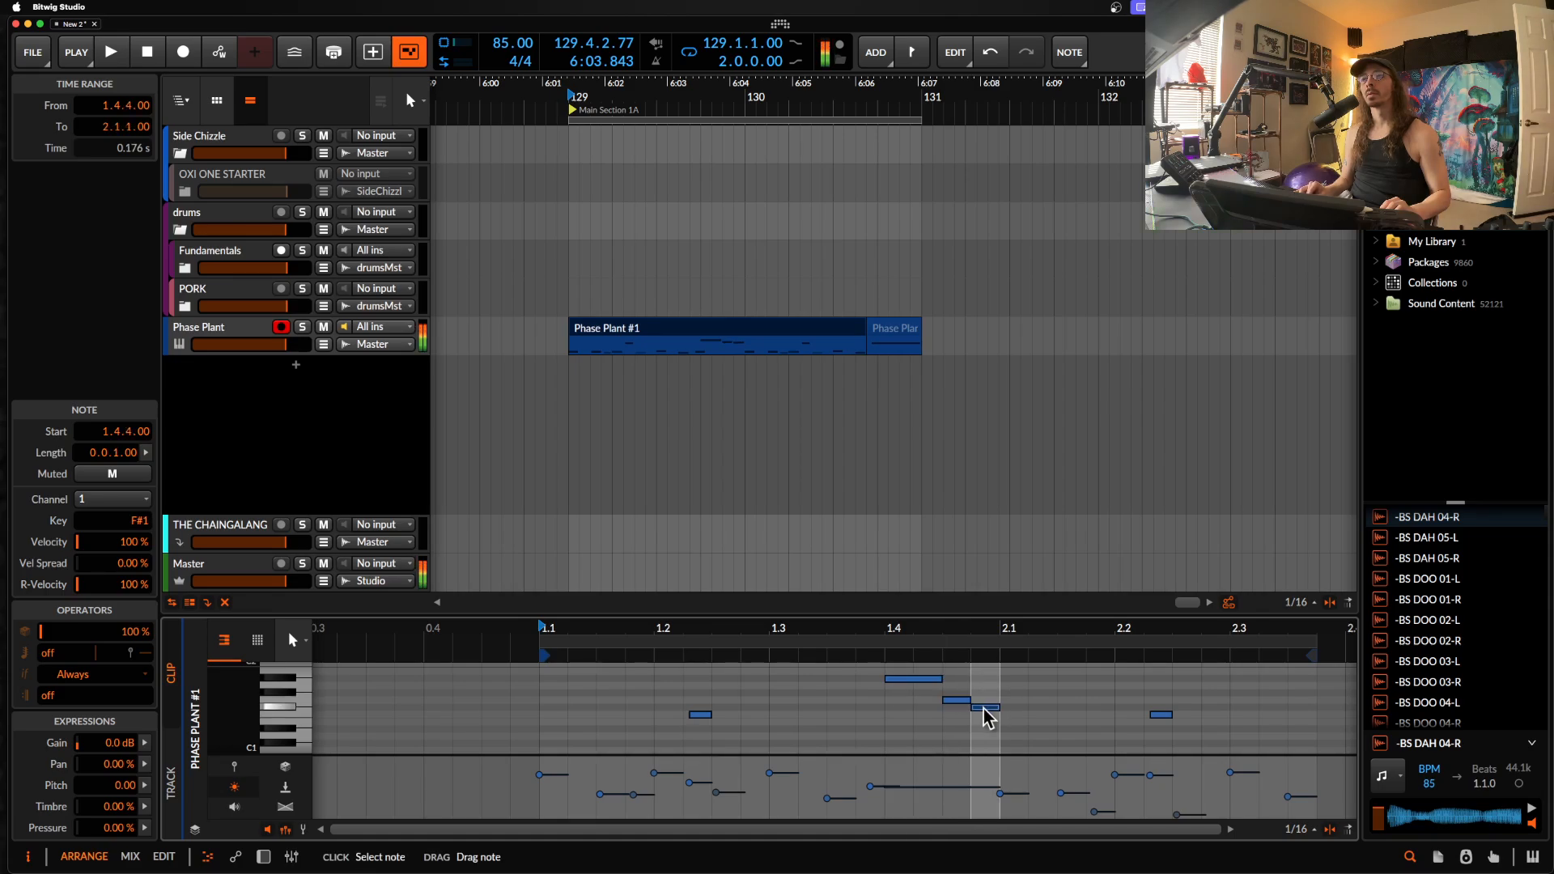
Step: Audition the loop and tighten the run, shortening its first note to a sixteenth and moving G1 to 1.4.2.00 with the last note directly after
{"action": "key", "text": "space"}
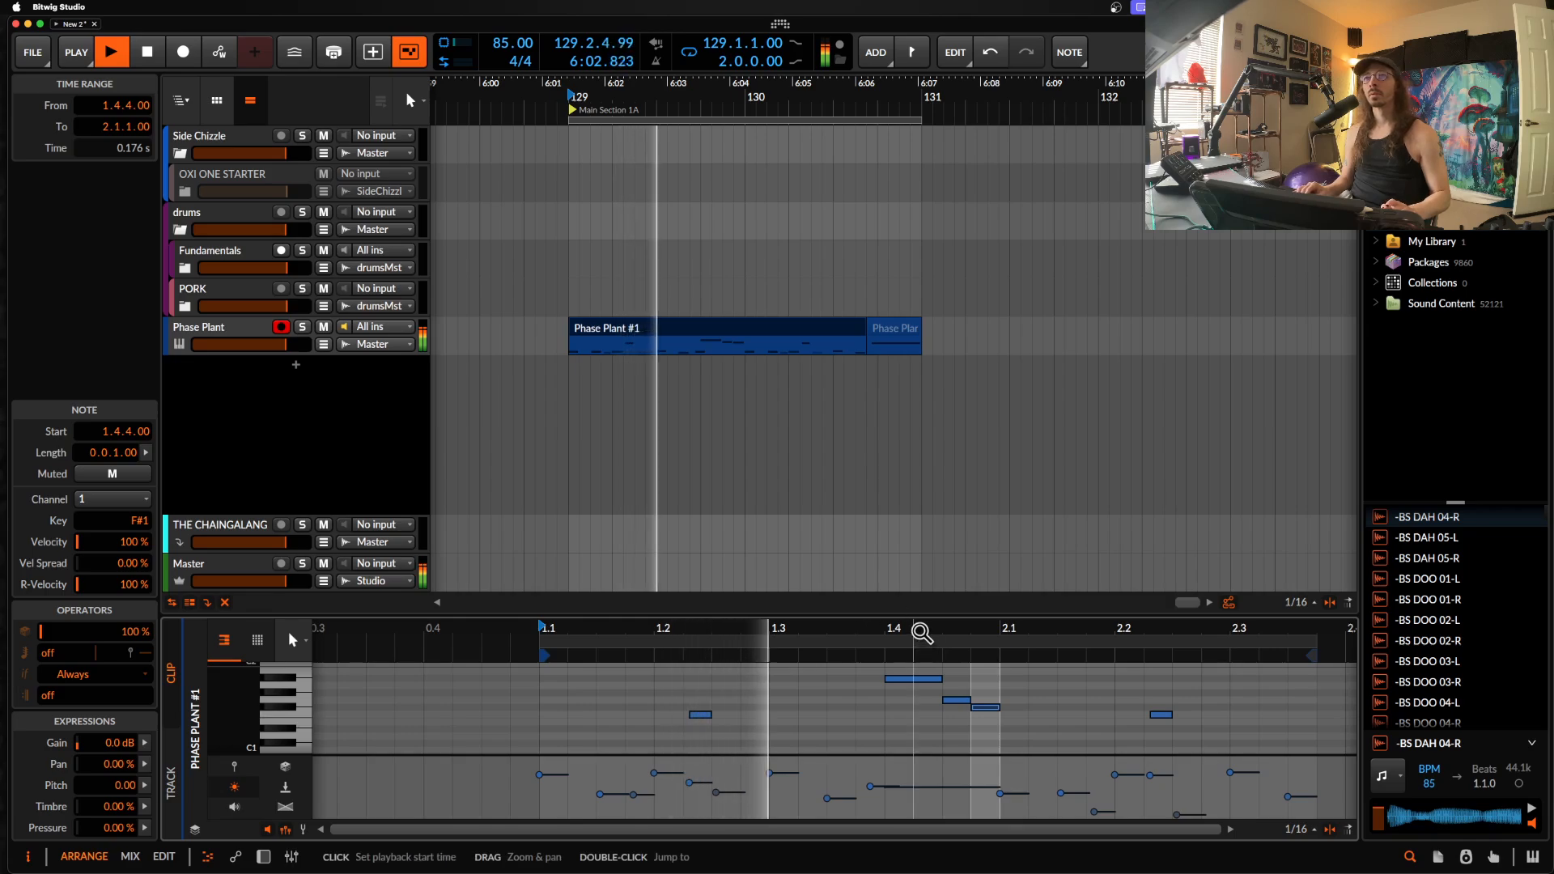
{"action": "scroll", "coordinate": [888, 646], "scroll_direction": "up", "scroll_amount": 3}
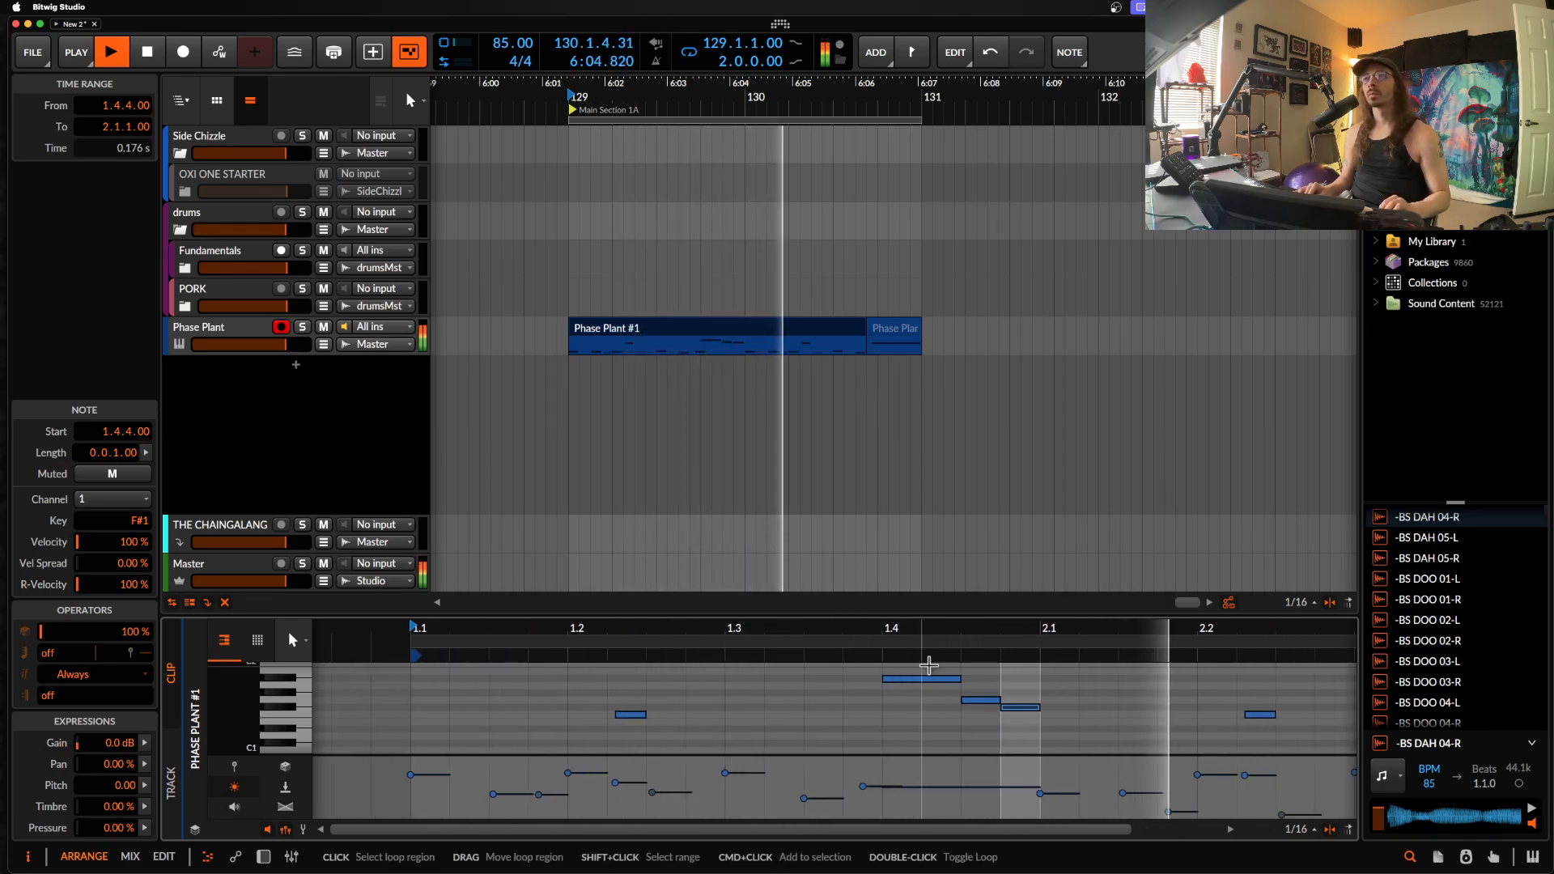
{"action": "scroll", "coordinate": [939, 678], "scroll_direction": "down", "scroll_amount": 5}
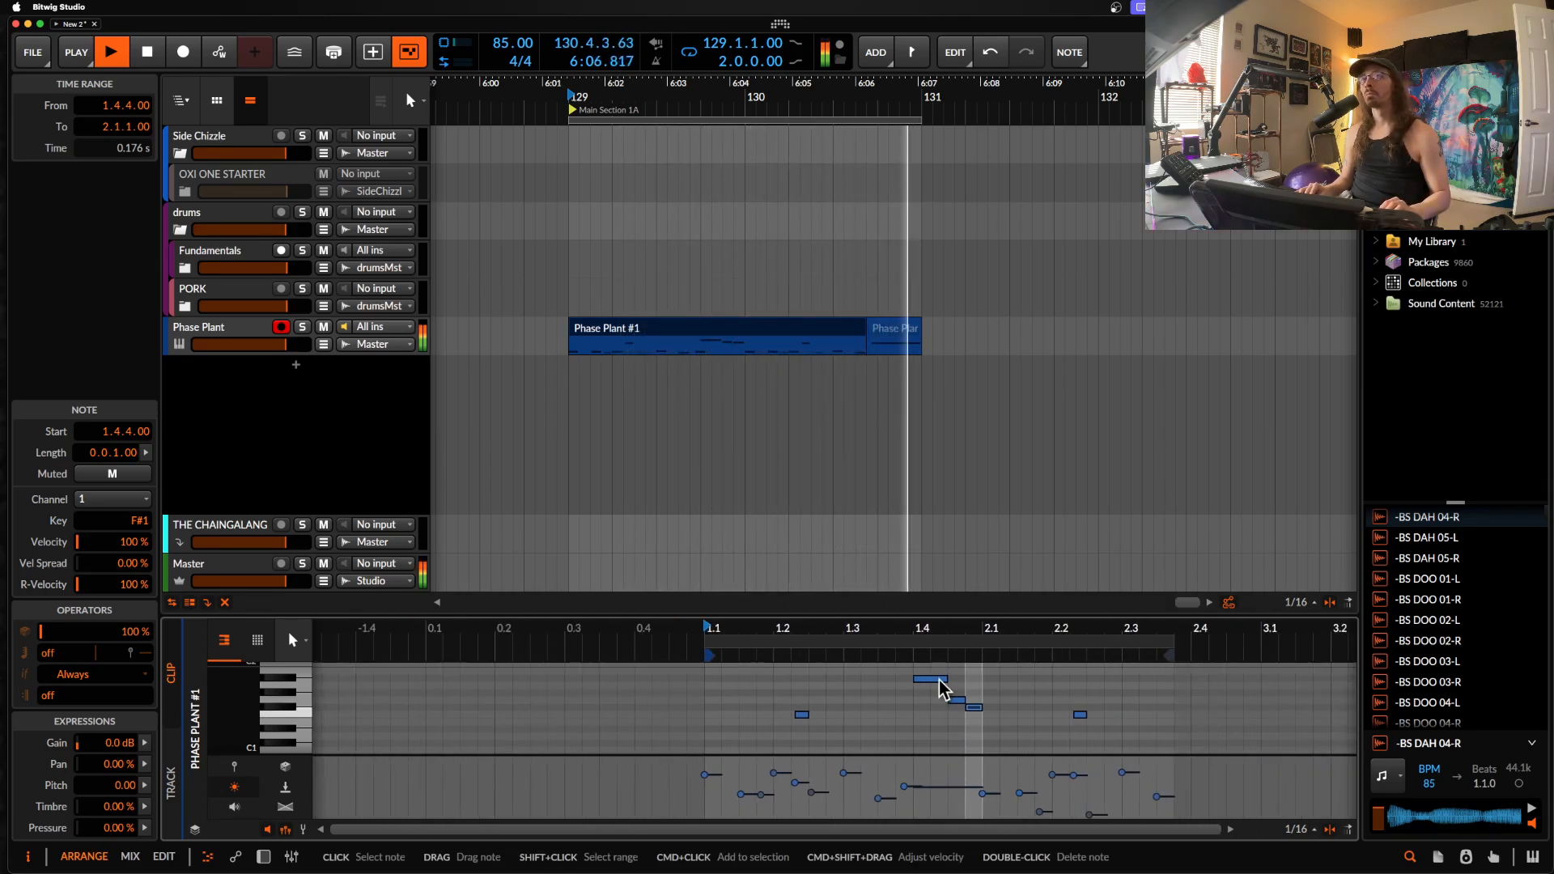
{"action": "scroll", "coordinate": [947, 691], "scroll_direction": "up", "scroll_amount": 1}
{"action": "scroll", "coordinate": [948, 684], "scroll_direction": "up", "scroll_amount": 3}
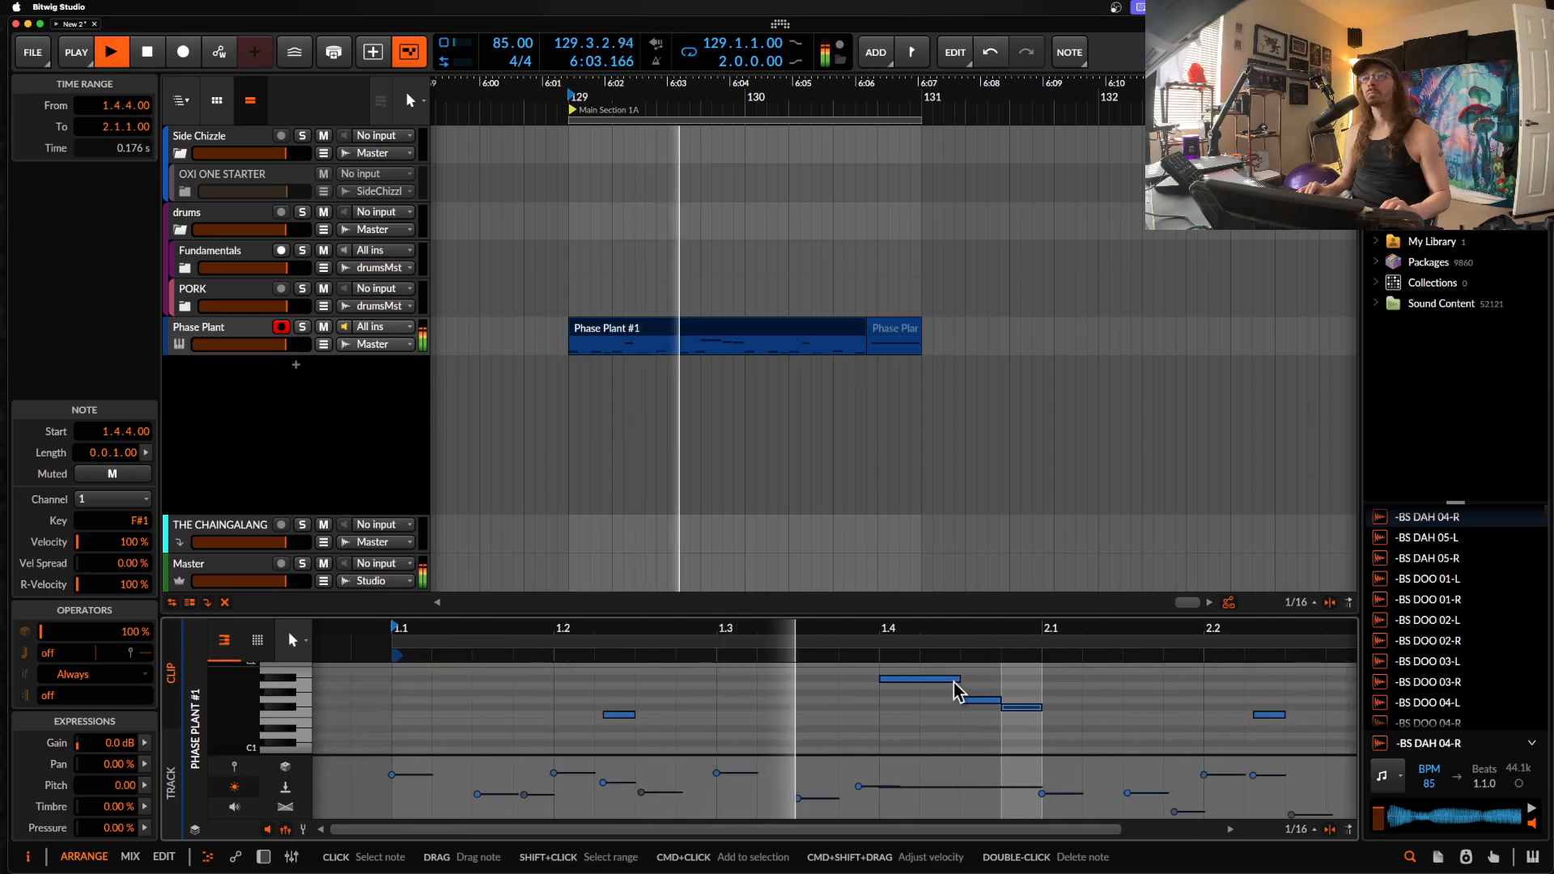
{"action": "key", "text": "space"}
{"action": "left_click_drag", "start_coordinate": [958, 679], "coordinate": [950, 712]}
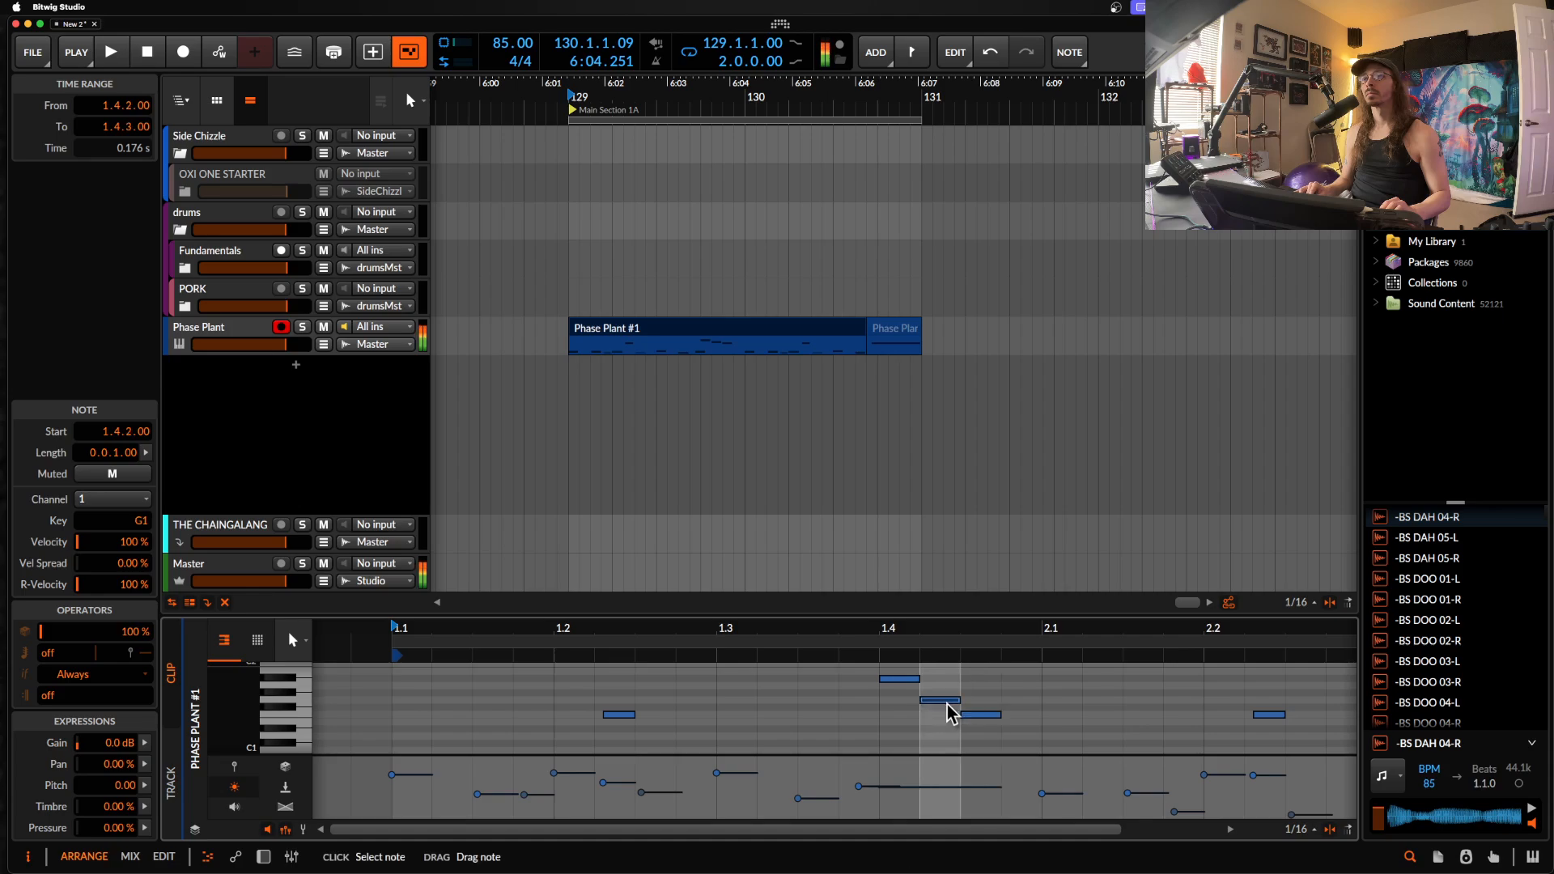
Step: Lower the middle note of the run to F#1 at 1.4.2.28, move the last note later, and audition from beat 1.4
{"action": "key", "text": "space"}
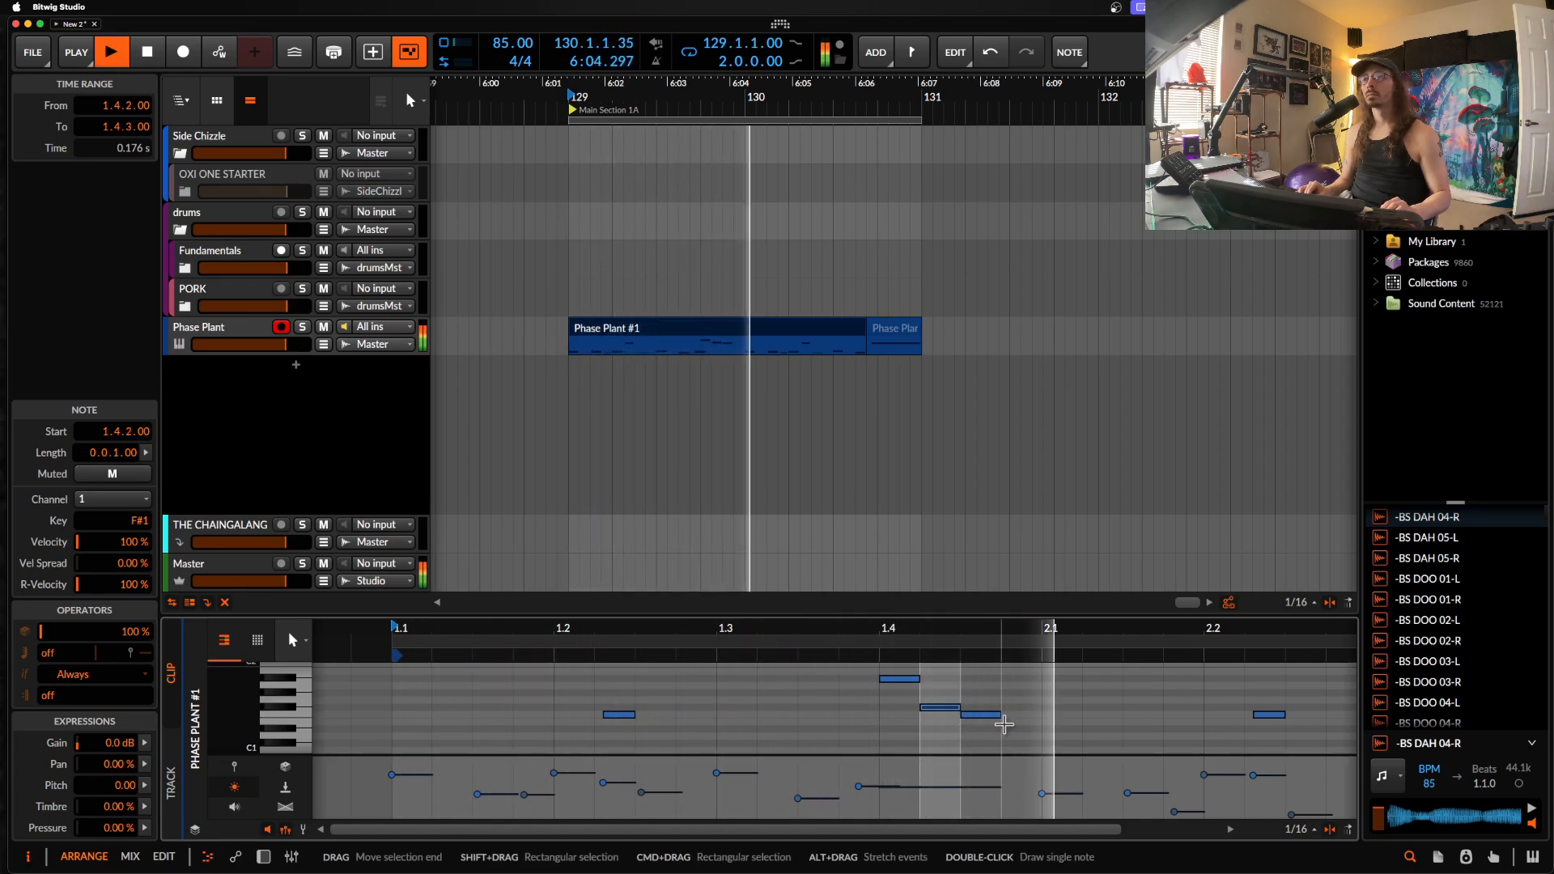
{"action": "key", "text": "space"}
{"action": "mouse_move", "coordinate": [975, 725]}
{"action": "left_mouse_down"}
{"action": "mouse_move", "coordinate": [1020, 723]}
{"action": "mouse_move", "coordinate": [919, 721]}
{"action": "mouse_move", "coordinate": [938, 709]}
{"action": "left_mouse_up"}
{"action": "left_click", "coordinate": [844, 634]}
{"action": "key", "text": "space"}
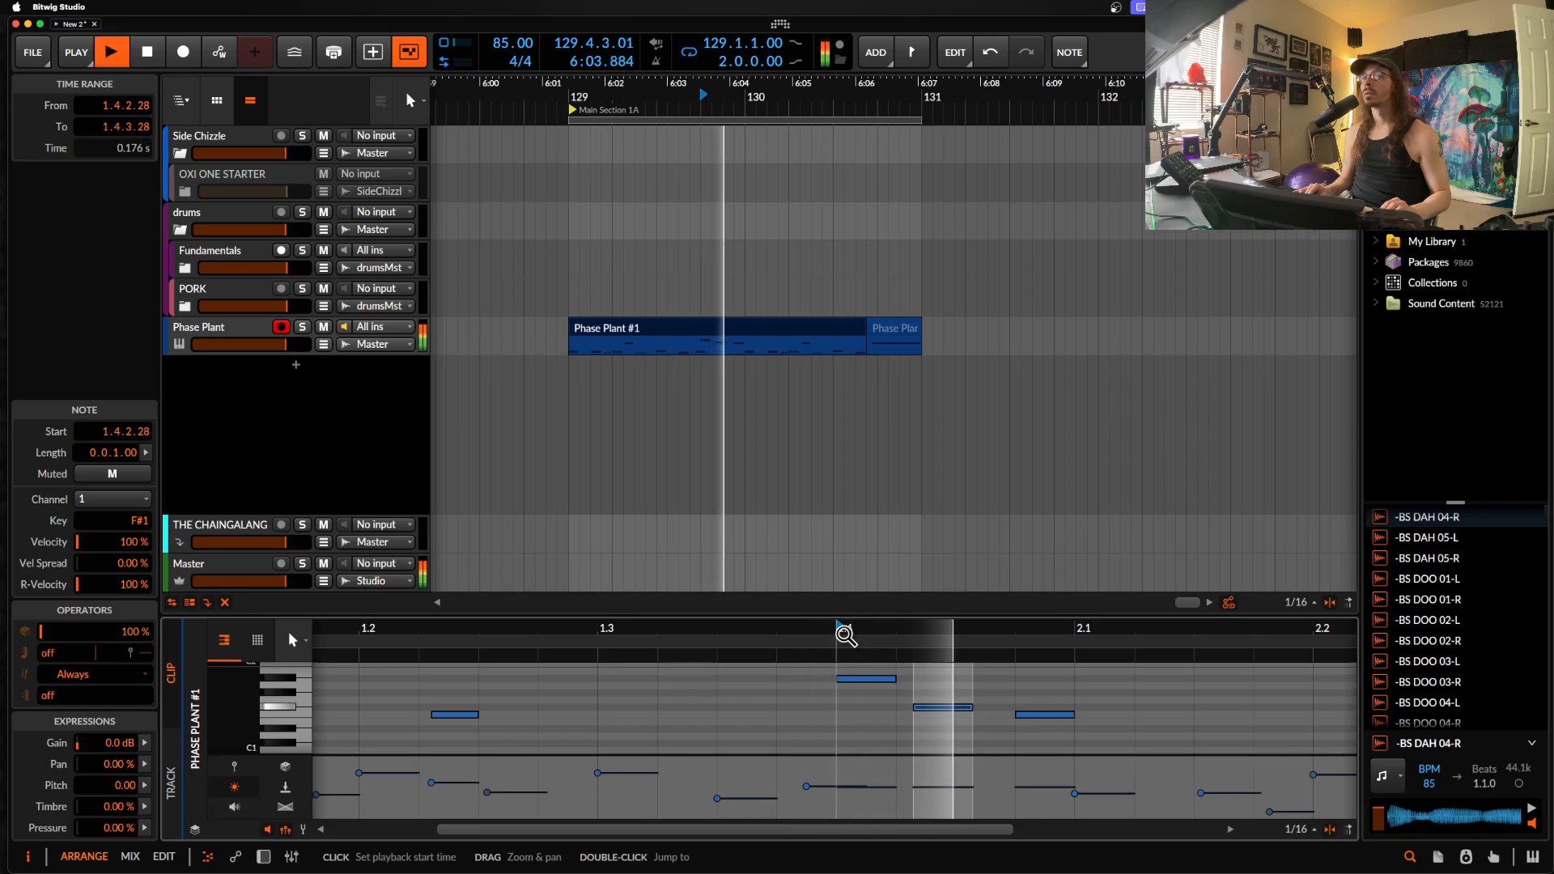
Step: Return the F#1 note to 1.4.2.00, shorten it to 0.0.0.71, and audition the run from beat 1.4
{"action": "key", "text": "space"}
{"action": "key", "text": "space"}
{"action": "scroll", "coordinate": [990, 704], "scroll_direction": "up", "scroll_amount": 3}
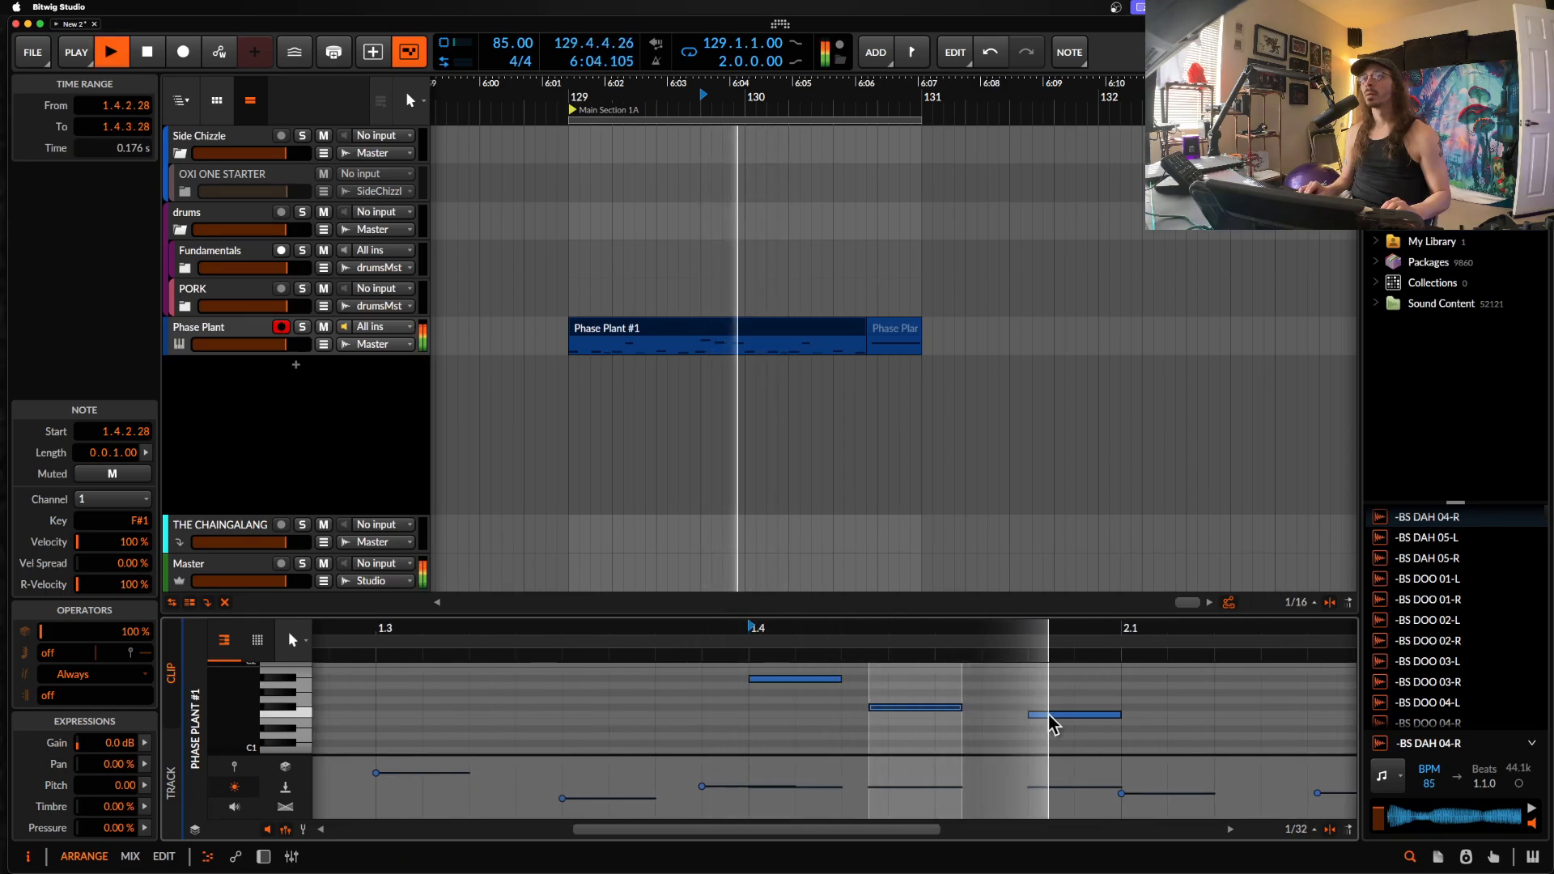
{"action": "left_click_drag", "start_coordinate": [1052, 723], "coordinate": [893, 707]}
{"action": "key", "text": "space"}
{"action": "key", "text": "space"}
{"action": "key", "text": "space"}
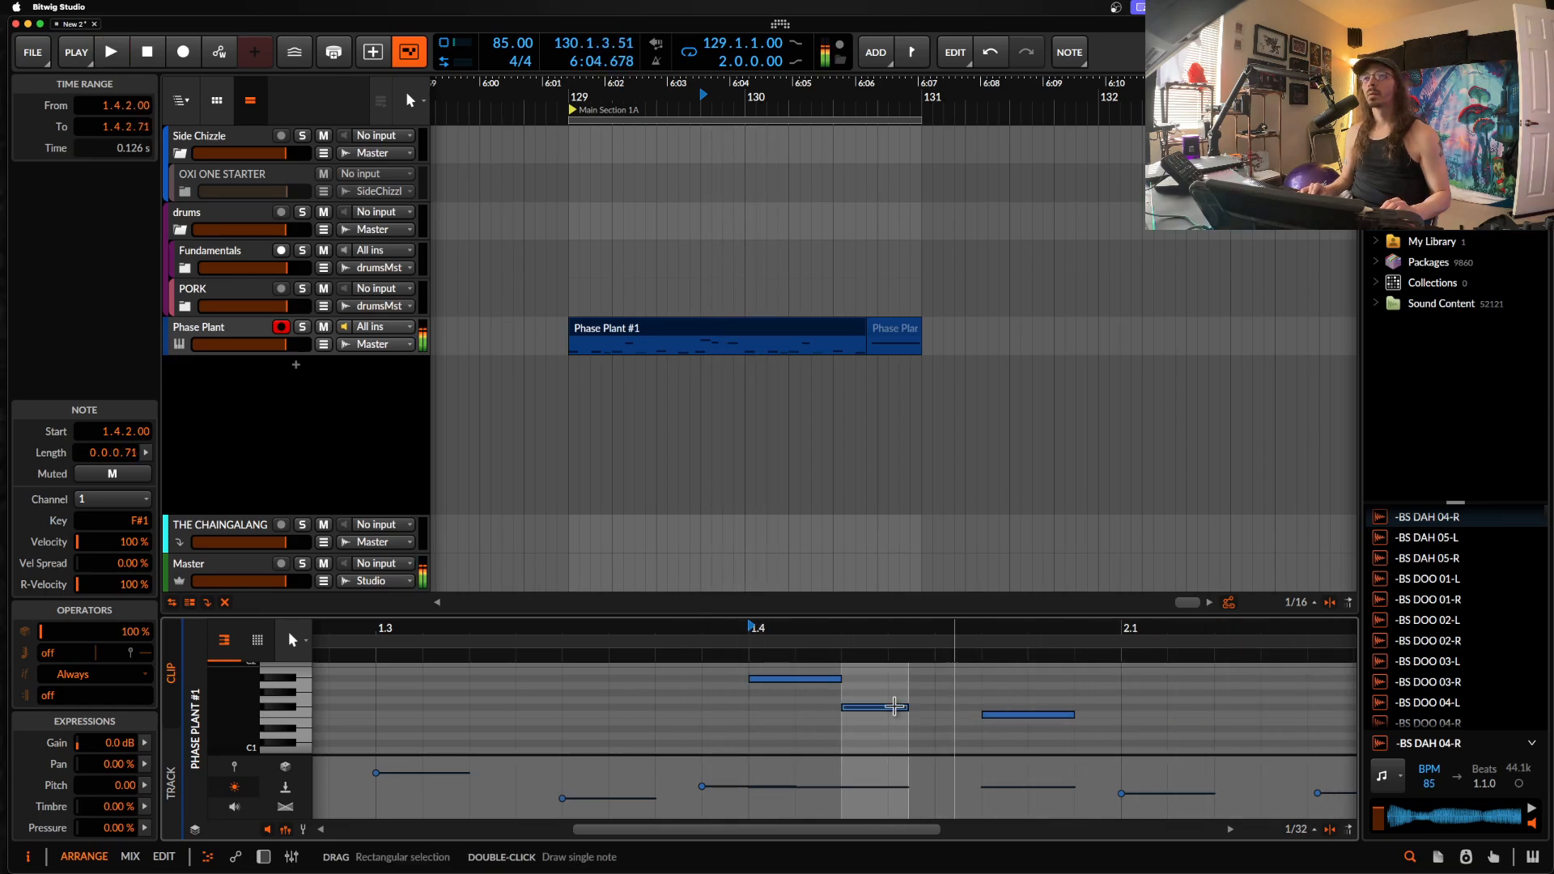
Step: Move the run's last note, F1, to start at 1.4.3.00 and audition it
{"action": "left_click_drag", "start_coordinate": [1005, 722], "coordinate": [947, 717]}
{"action": "key", "text": "space"}
{"action": "key", "text": "space"}
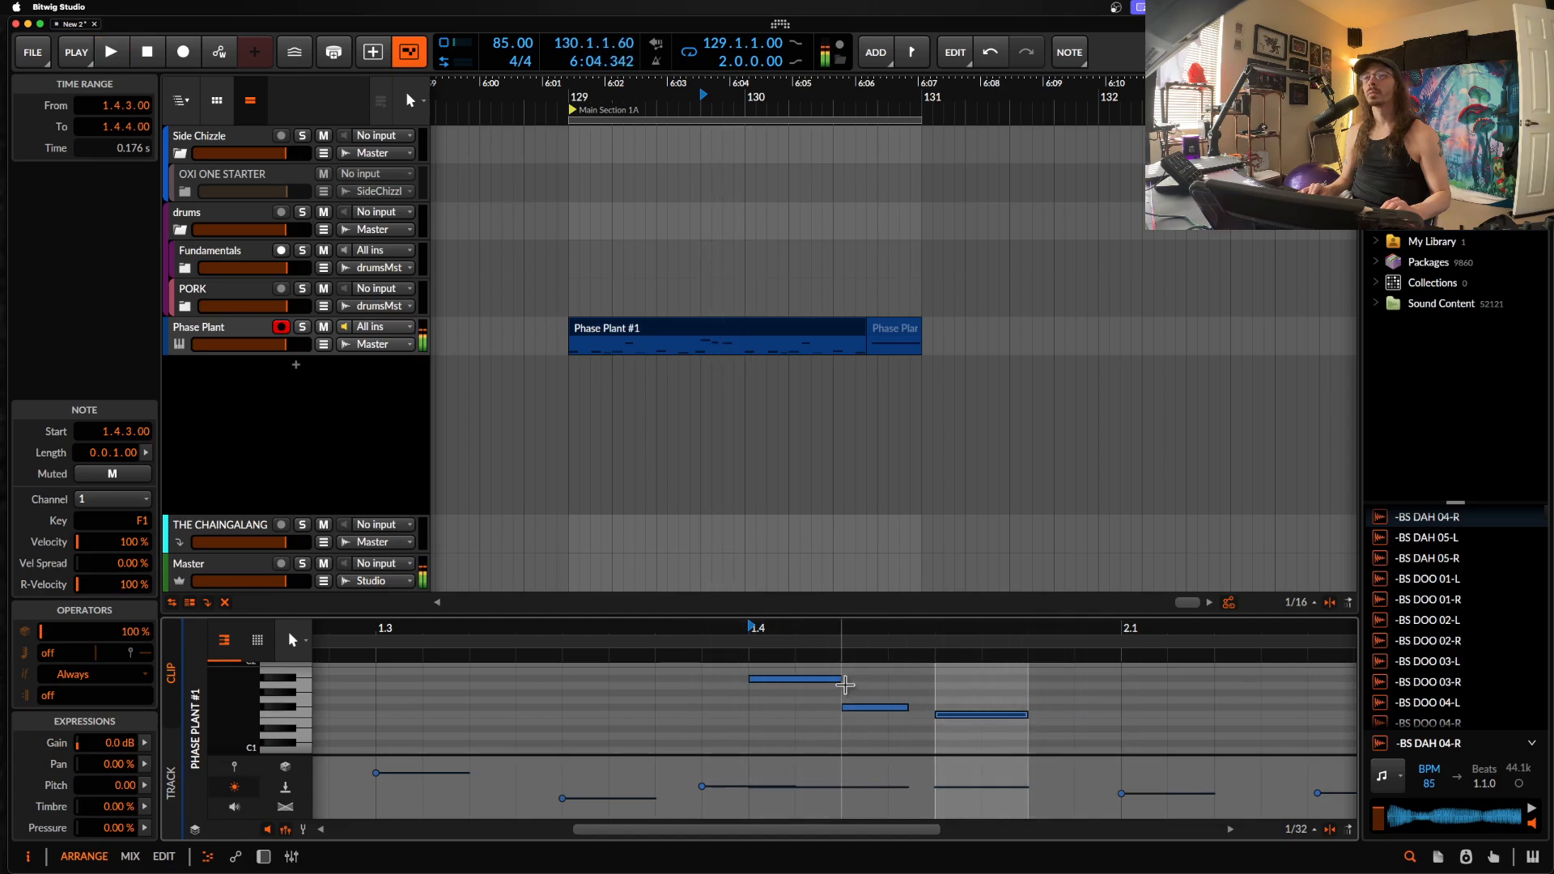
Step: Shorten the first note of the run to 0.0.0.50 and shift the F#1 note to 1.4.2.25
{"action": "left_click_drag", "start_coordinate": [840, 680], "coordinate": [984, 720]}
{"action": "left_click", "coordinate": [871, 693]}
{"action": "left_click_drag", "start_coordinate": [870, 708], "coordinate": [892, 710]}
{"action": "key", "text": "space"}
{"action": "scroll", "coordinate": [892, 710], "scroll_direction": "down", "scroll_amount": 3}
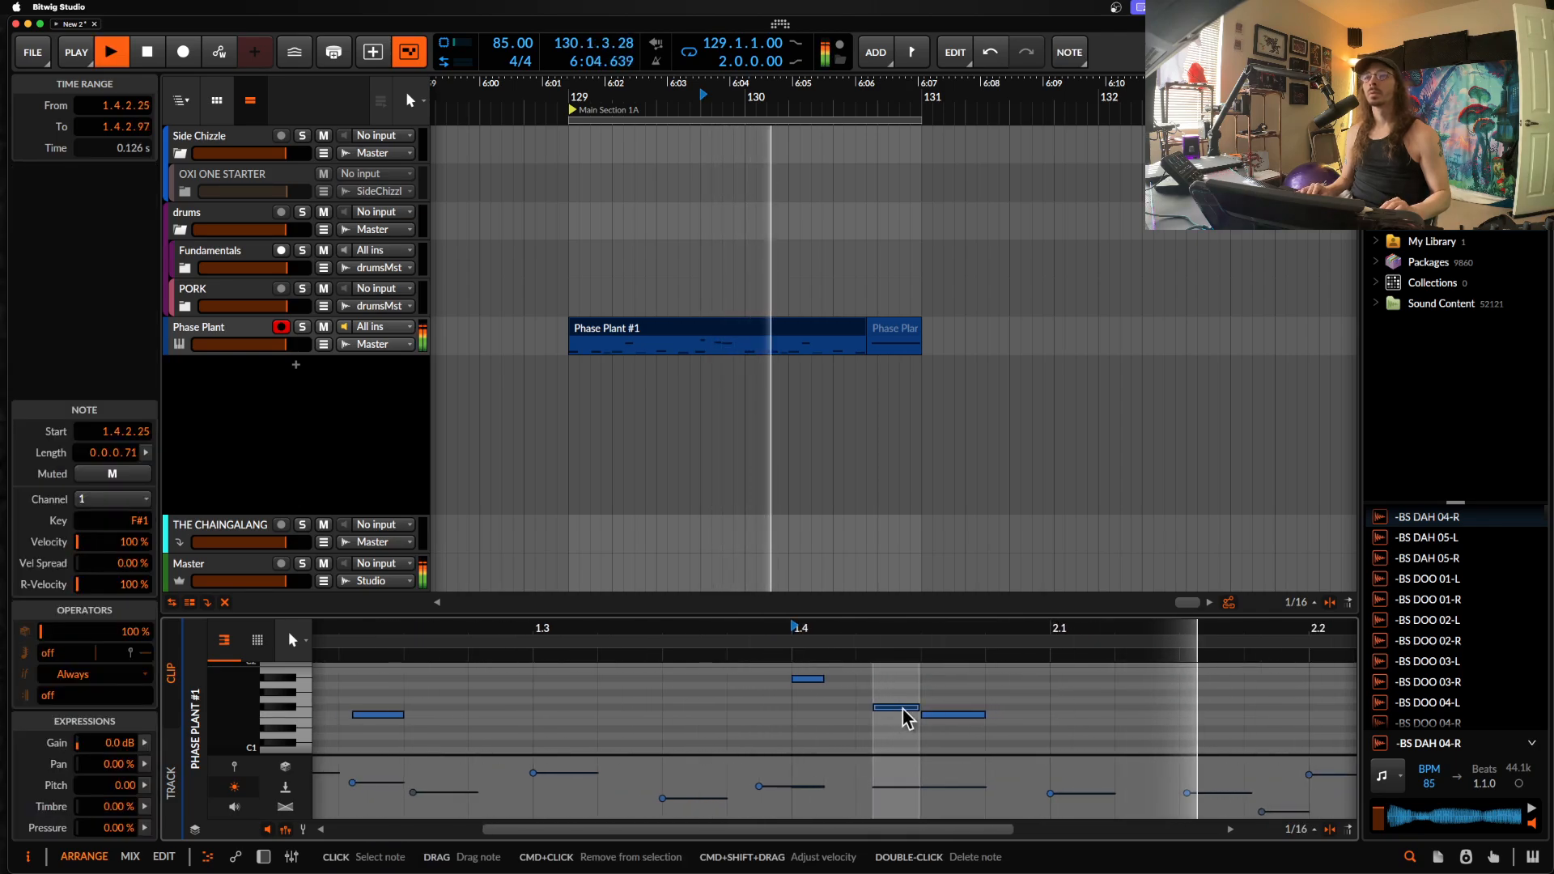
{"action": "key", "text": "space"}
Step: Randomize the three run notes' expressions, giving Timbre a mean of -18.1% and Pressure a mean of 20.4%, and audition them
{"action": "mouse_move", "coordinate": [810, 793]}
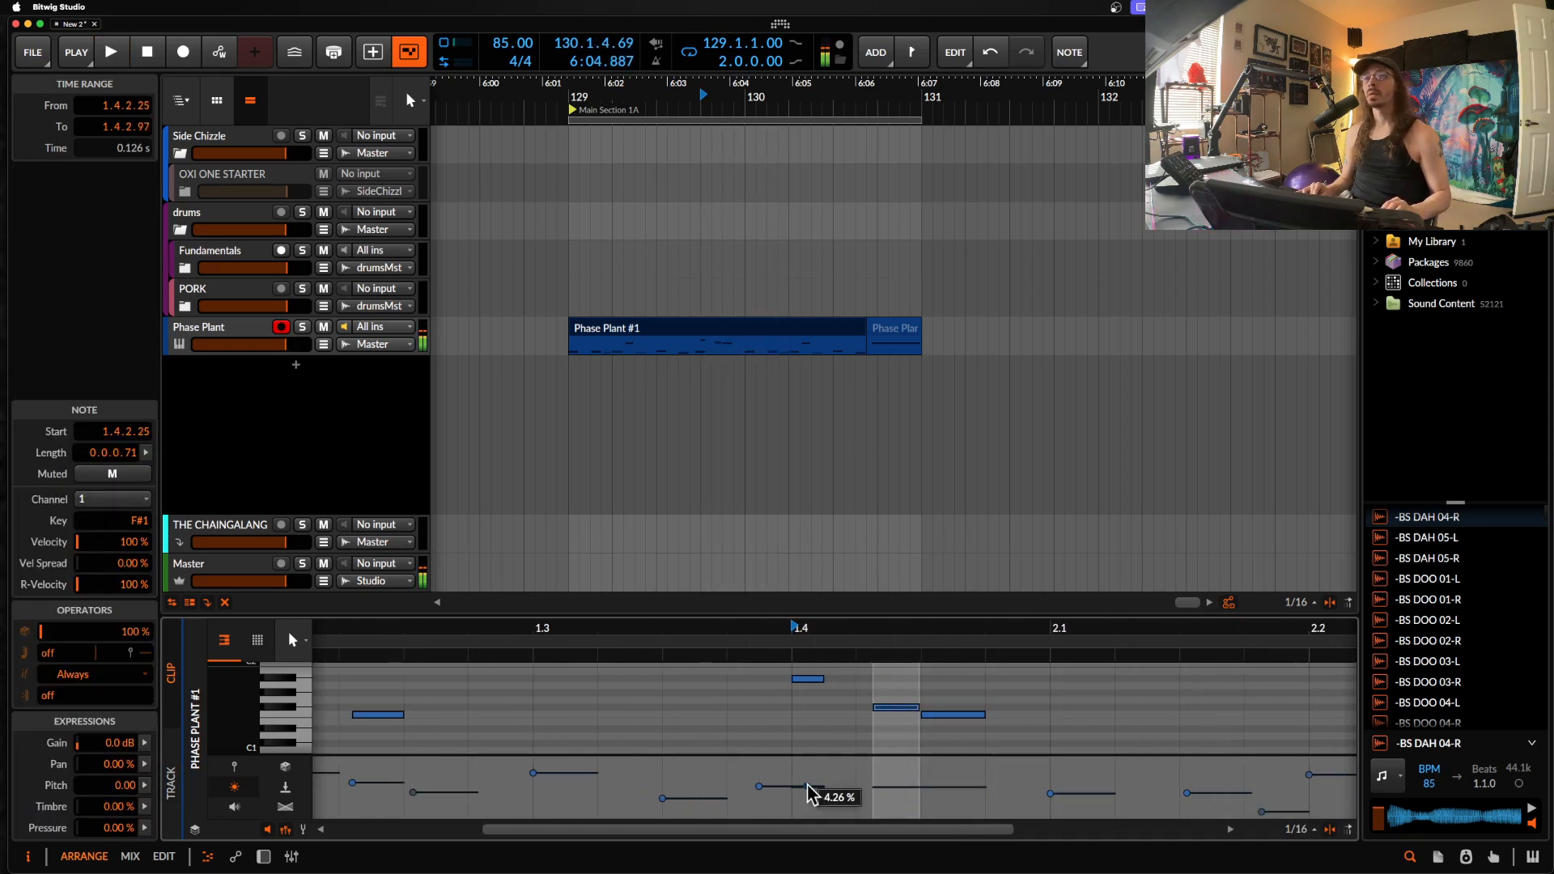
{"action": "left_click_drag", "start_coordinate": [952, 739], "coordinate": [767, 667]}
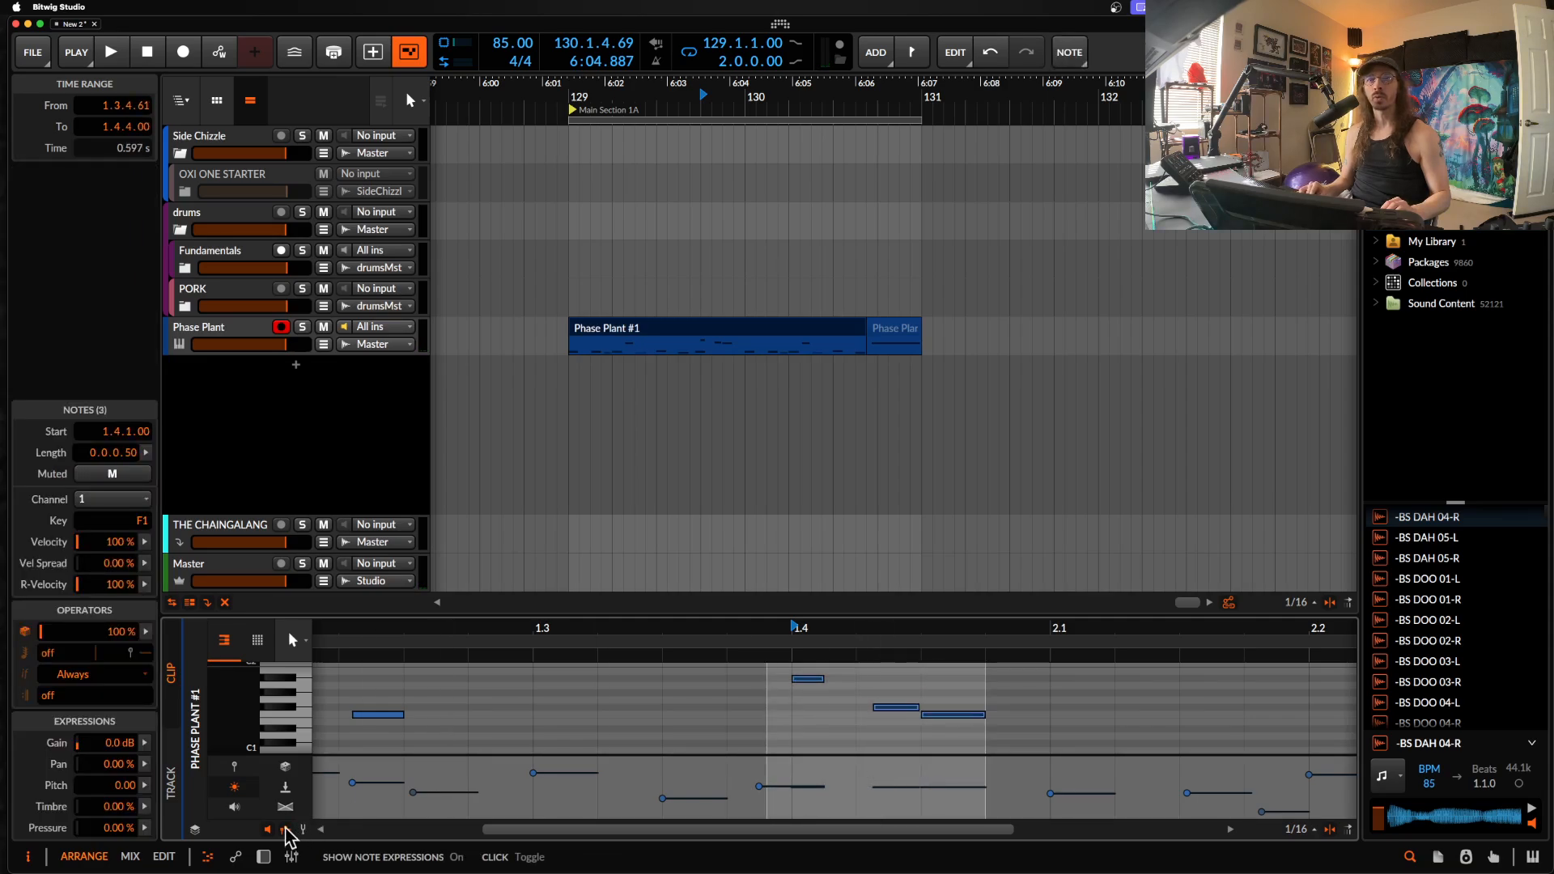
{"action": "left_click", "coordinate": [146, 807]}
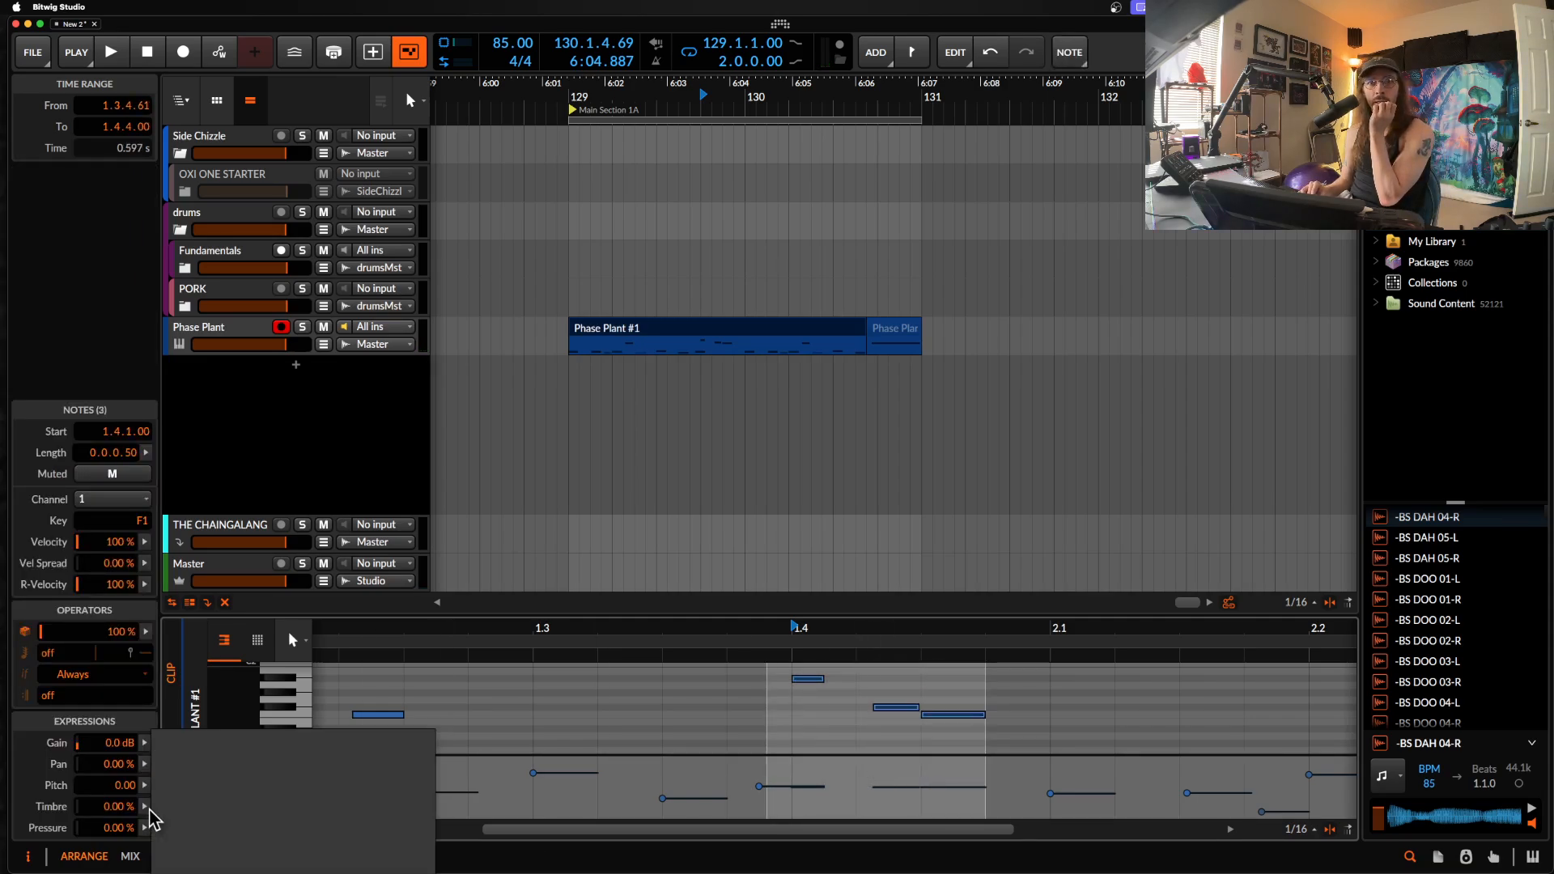
{"action": "left_click_drag", "start_coordinate": [399, 859], "coordinate": [399, 752]}
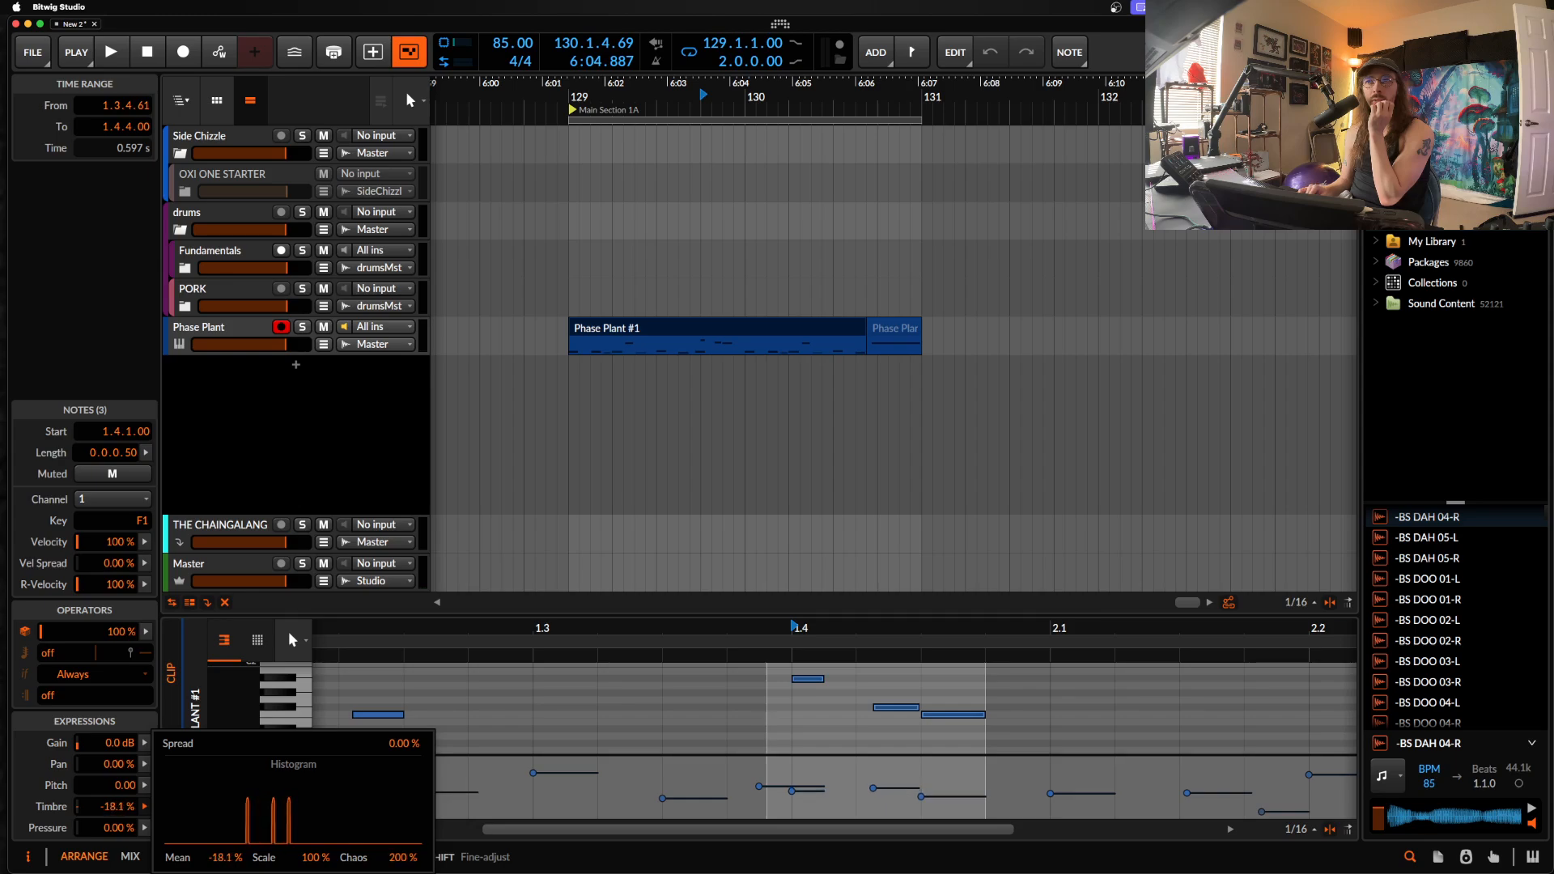
{"action": "key", "text": "space"}
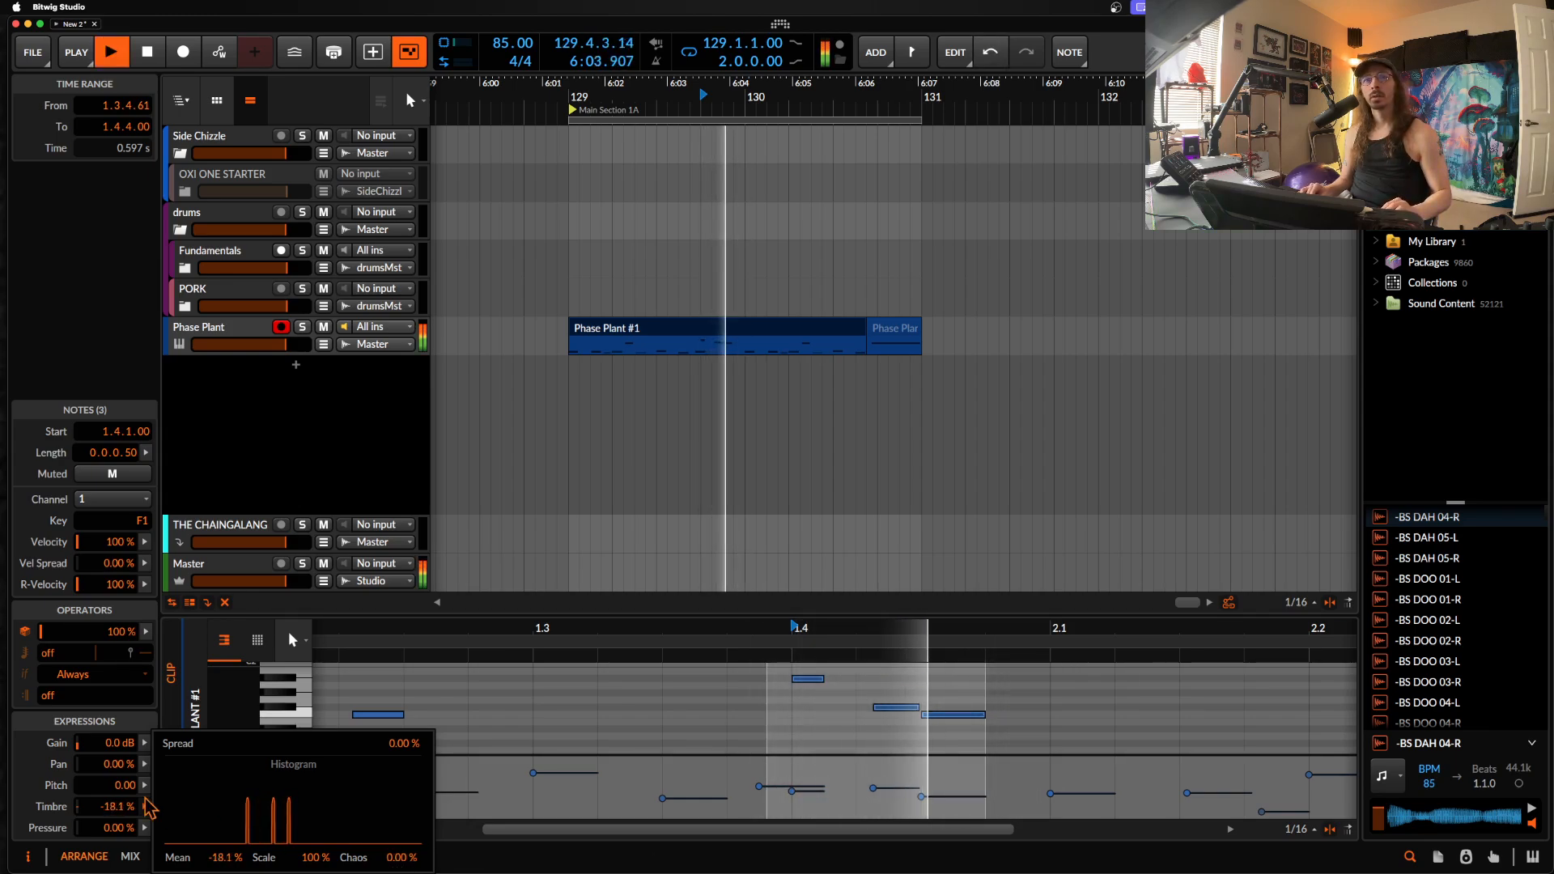
{"action": "key", "text": "space"}
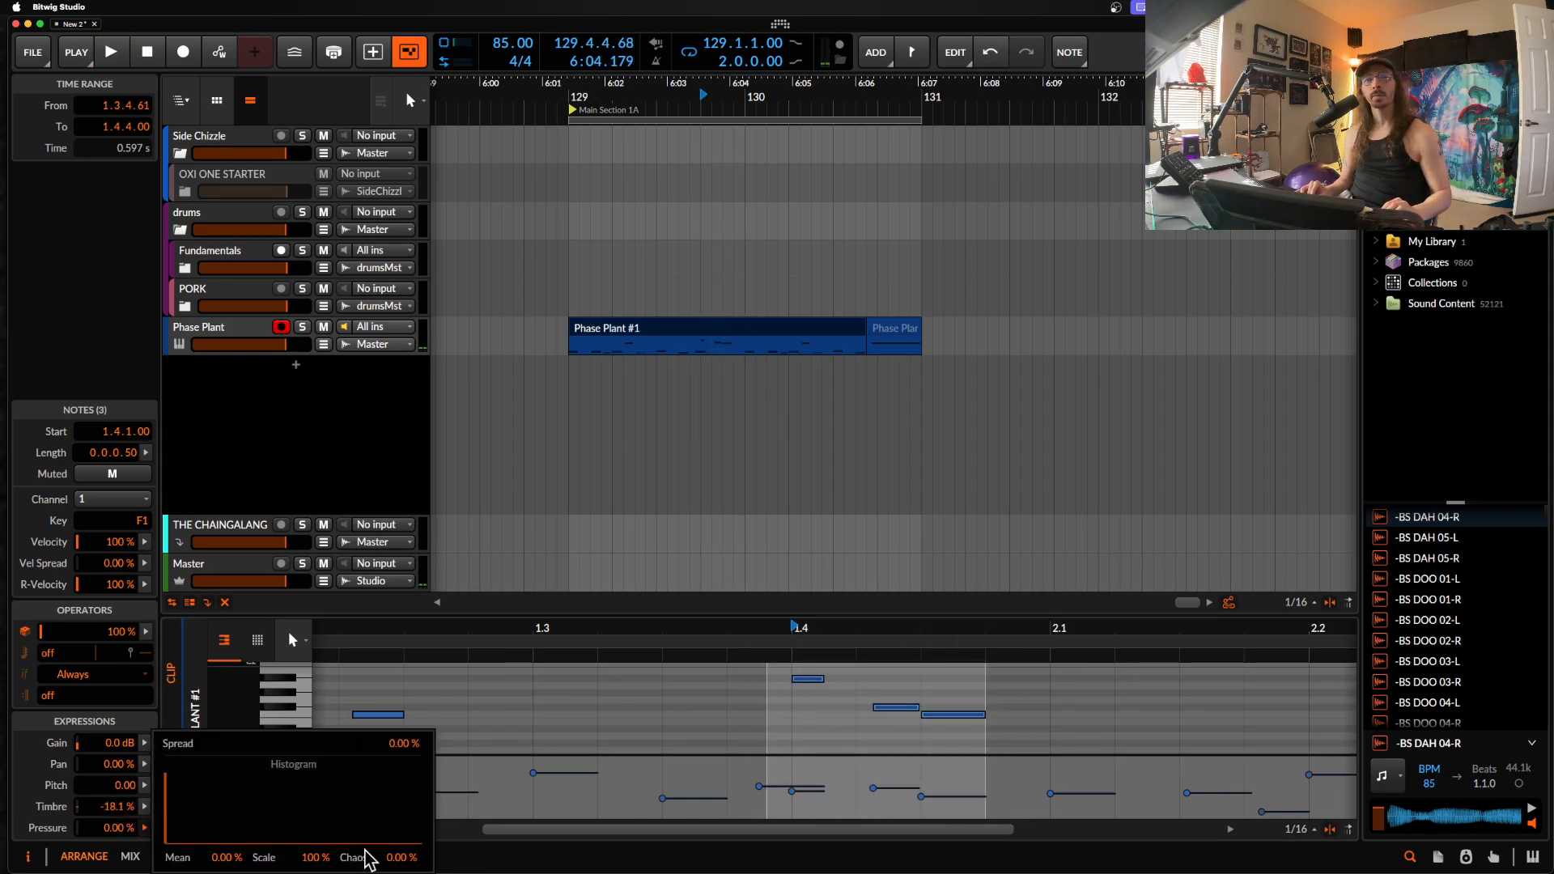
{"action": "key", "text": "space"}
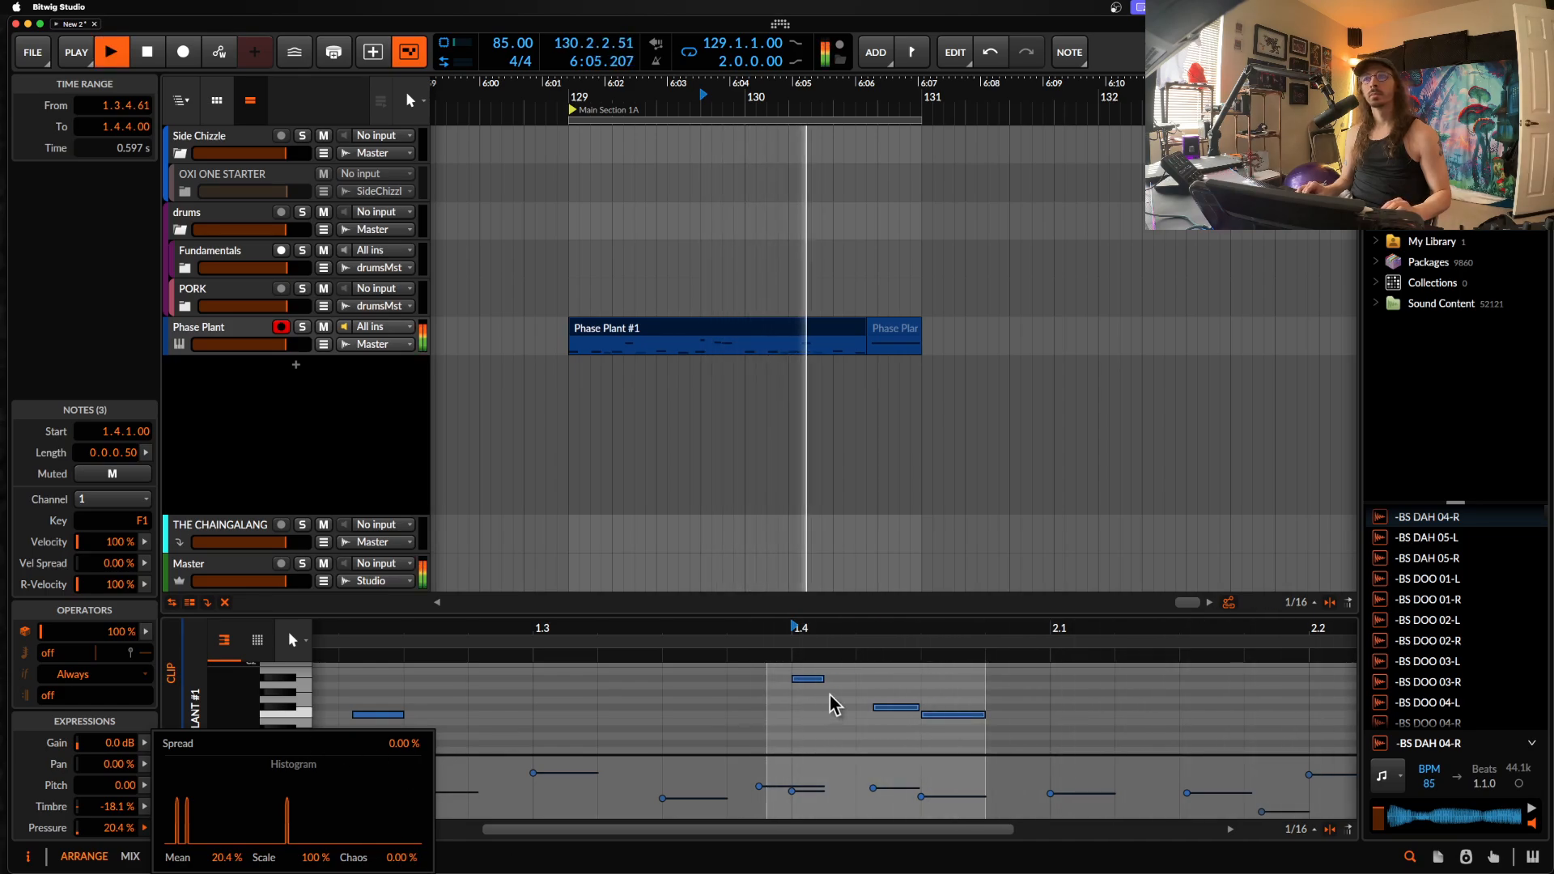
Step: Remove the range from 129.4.1.00 to 130.1.1.00 out of the Phase Plant #1 clip, leaving a one-beat gap
{"action": "left_click", "coordinate": [664, 340]}
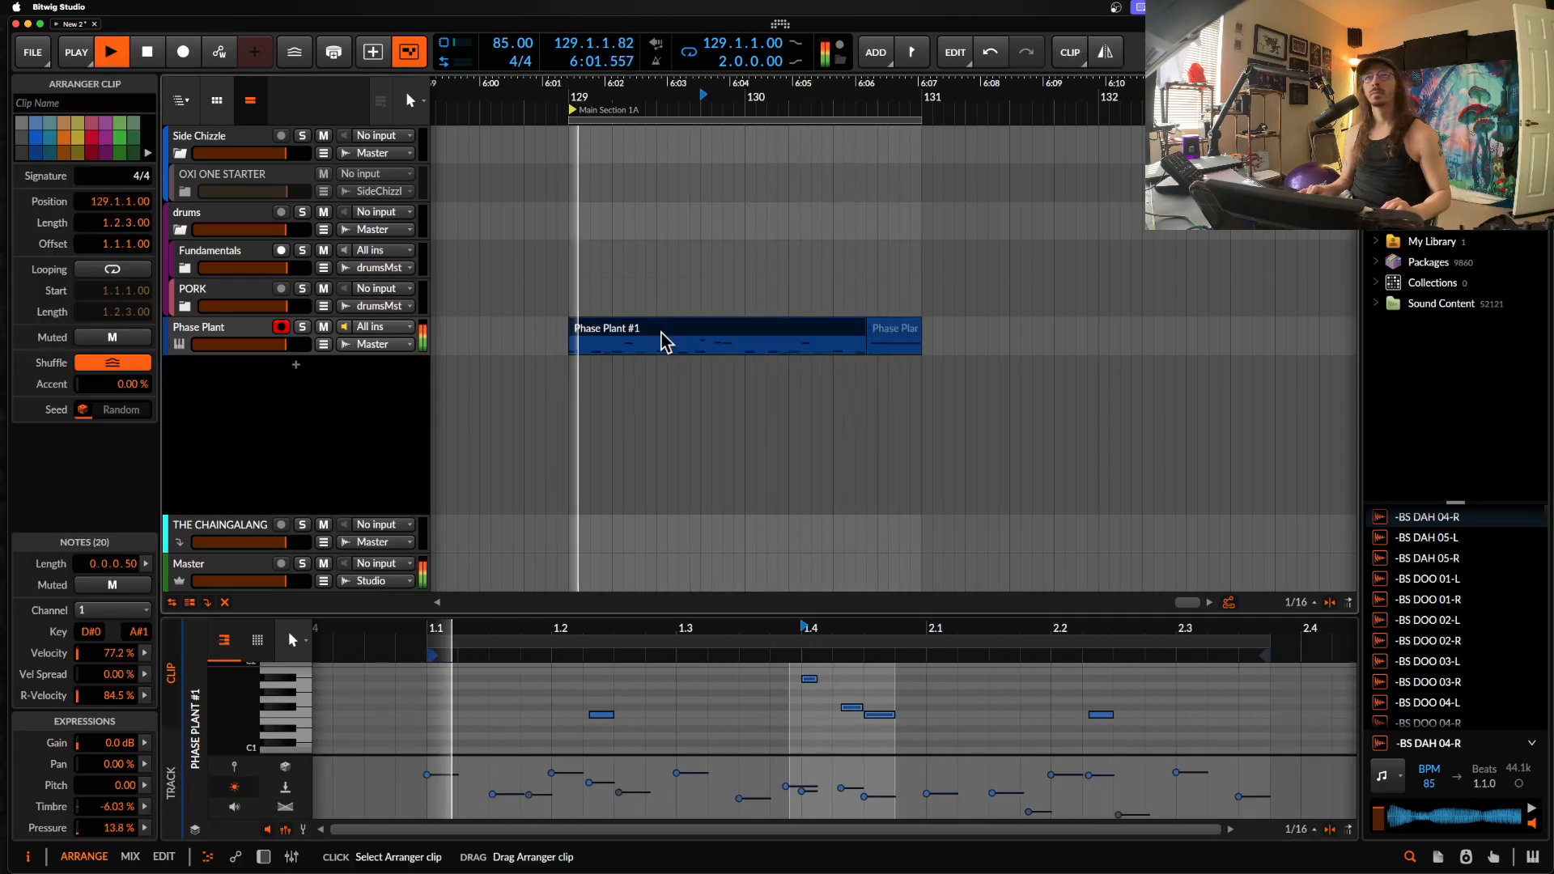
{"action": "left_click", "coordinate": [902, 325], "text": "shift"}
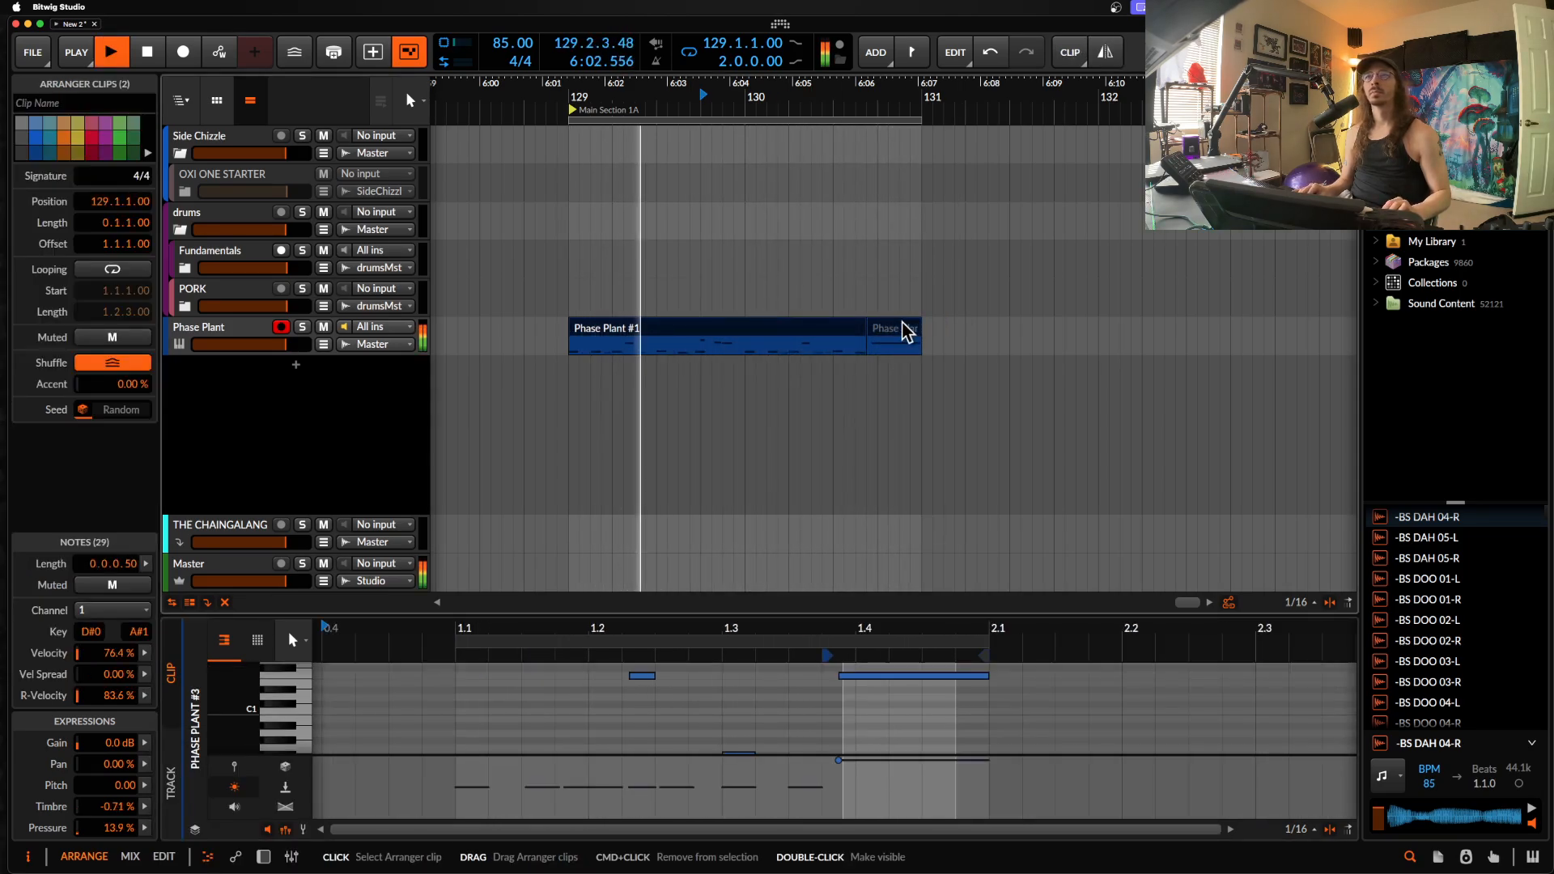
{"action": "double_click", "coordinate": [232, 338]}
{"action": "scroll", "coordinate": [715, 341], "scroll_direction": "up", "scroll_amount": 6}
{"action": "key", "text": "space"}
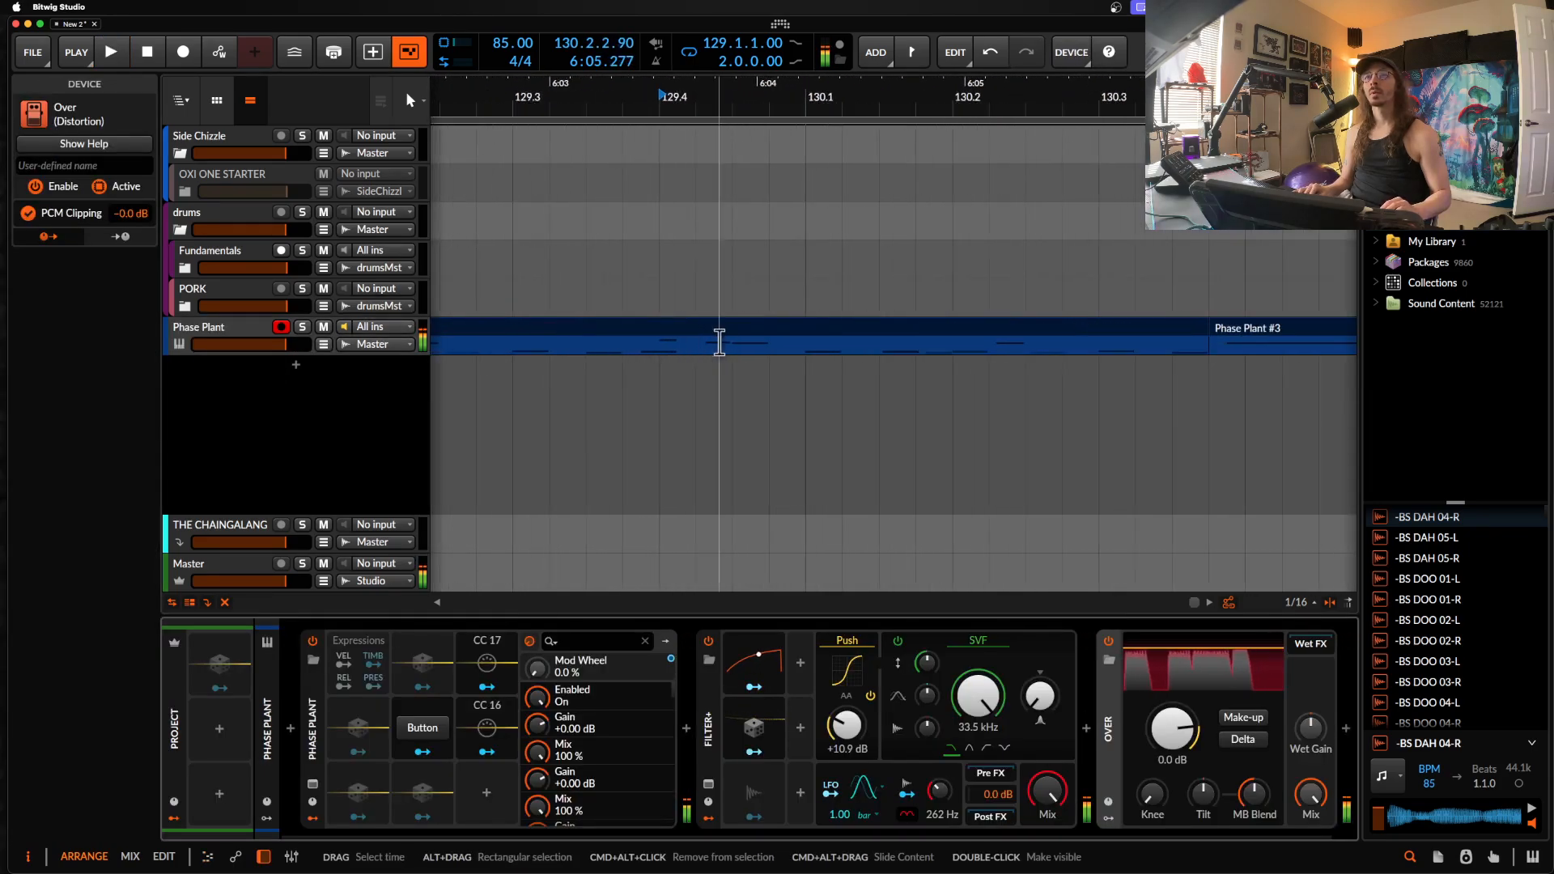
{"action": "left_click_drag", "start_coordinate": [659, 349], "coordinate": [765, 350]}
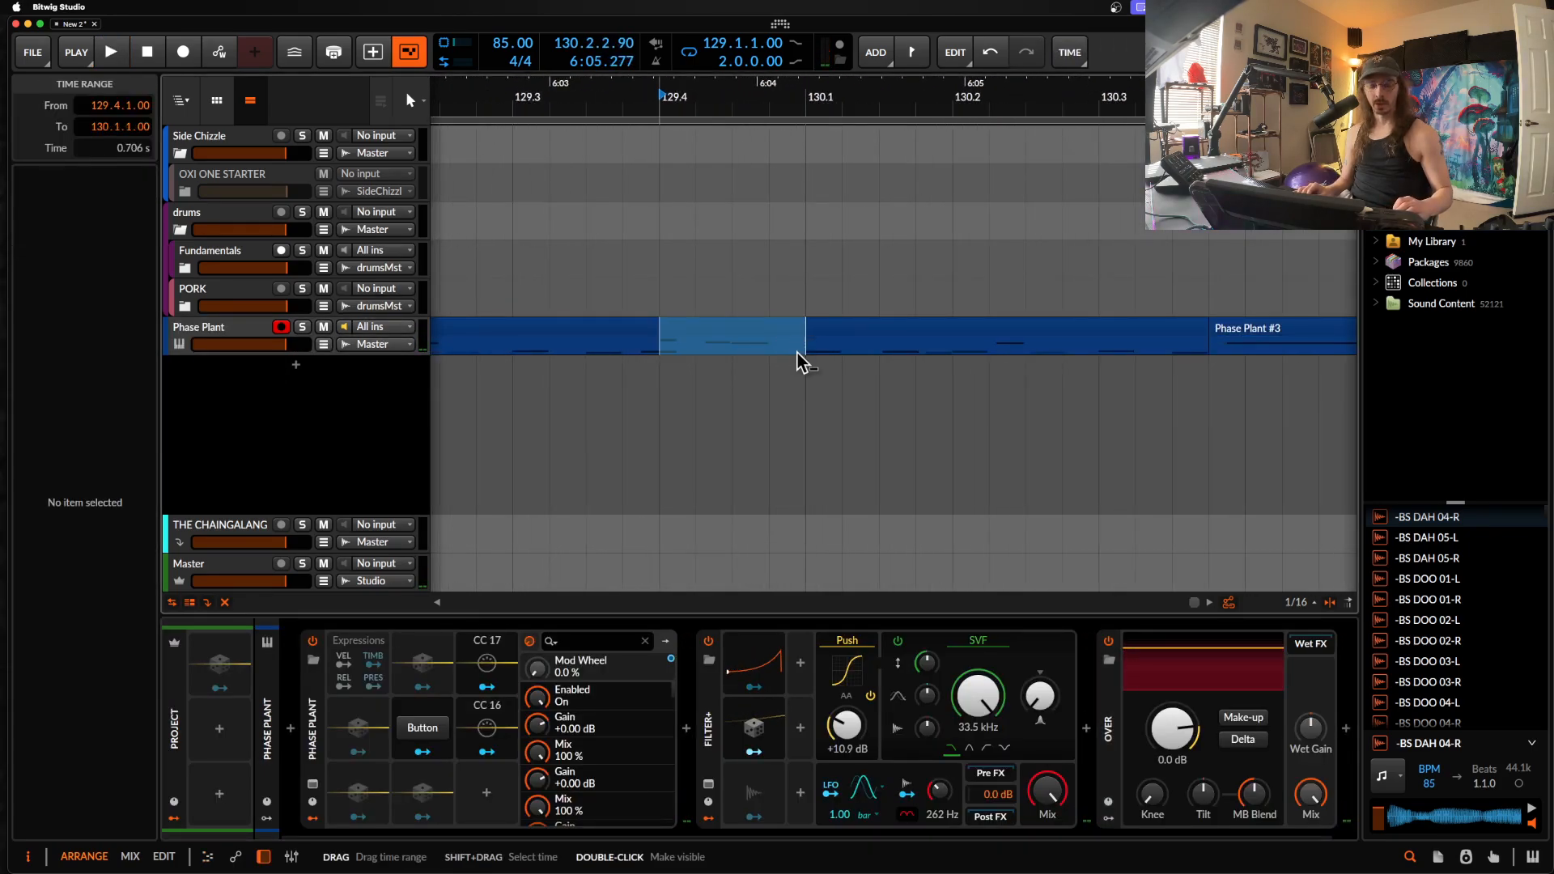
{"action": "key", "text": "super+e"}
Step: Duplicate the Phase Plant track's section from 129.1.1.00 to 131.1.1.00 directly after itself
{"action": "scroll", "coordinate": [798, 353], "scroll_direction": "down", "scroll_amount": 5}
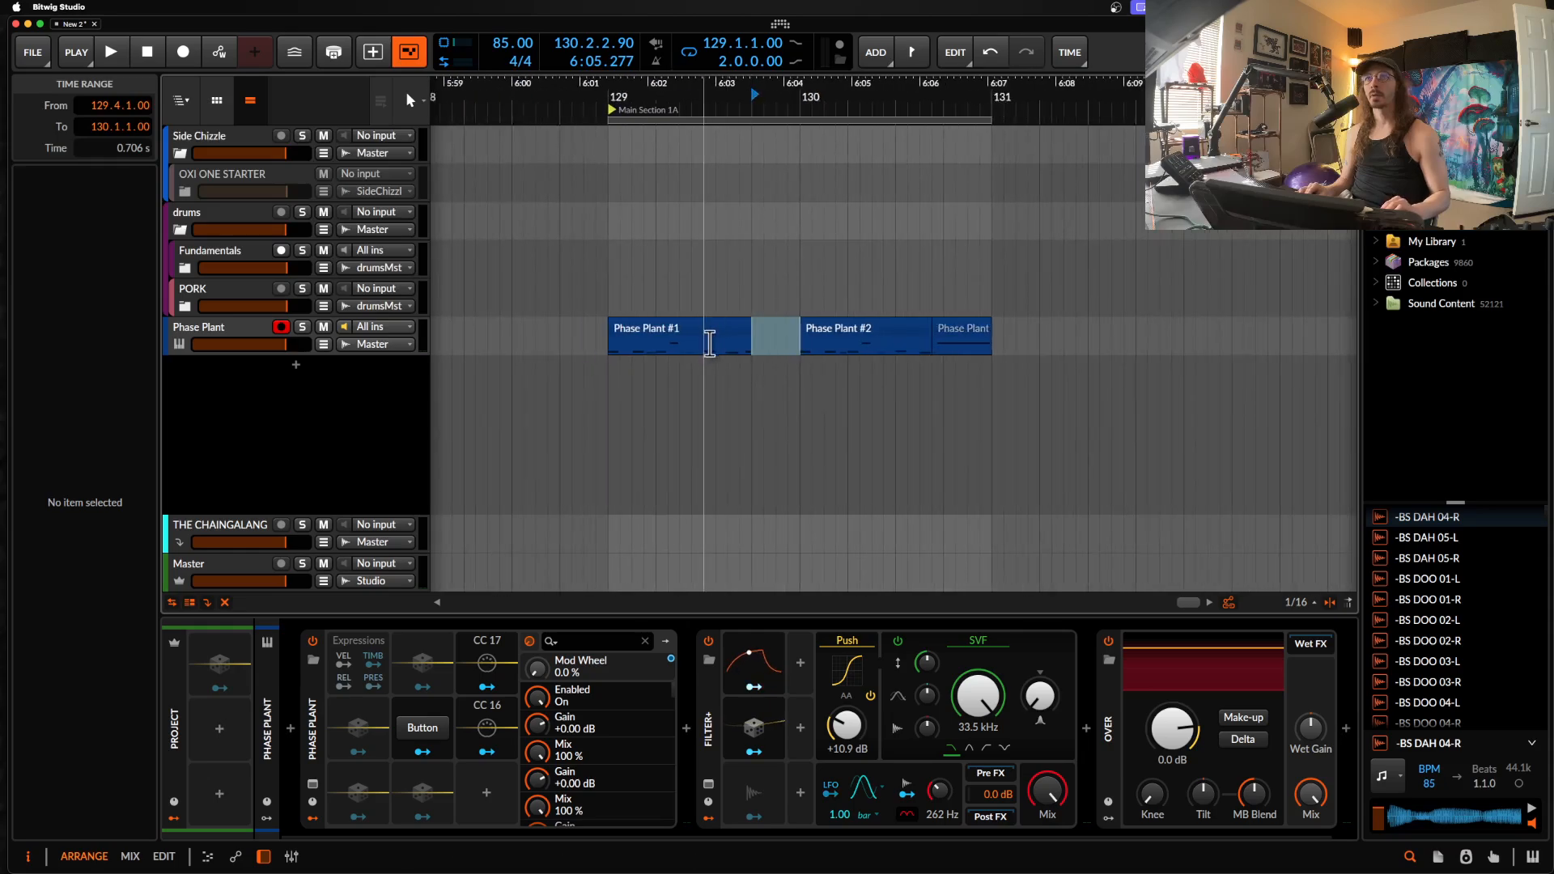
{"action": "mouse_move", "coordinate": [608, 349]}
{"action": "left_mouse_down"}
{"action": "mouse_move", "coordinate": [931, 348]}
{"action": "mouse_move", "coordinate": [613, 347]}
{"action": "left_mouse_up"}
{"action": "left_click", "coordinate": [986, 349]}
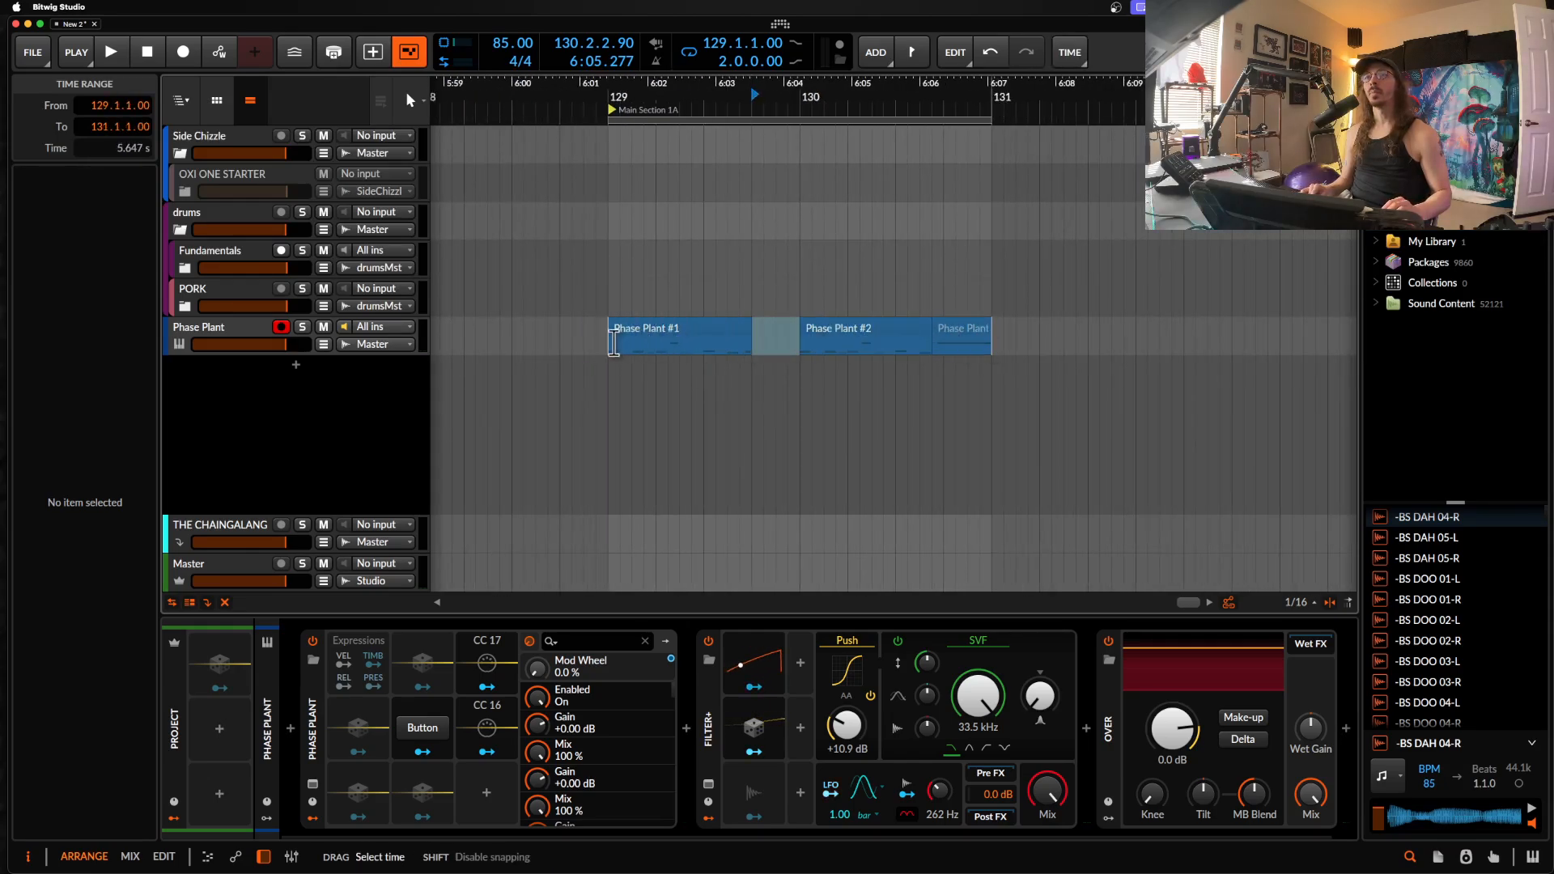
{"action": "key", "text": "super+d"}
Step: Extend the arranger loop region to four bars so it ends at bar 133
{"action": "scroll", "coordinate": [613, 347], "scroll_direction": "right", "scroll_amount": 5}
{"action": "left_click", "coordinate": [523, 121]}
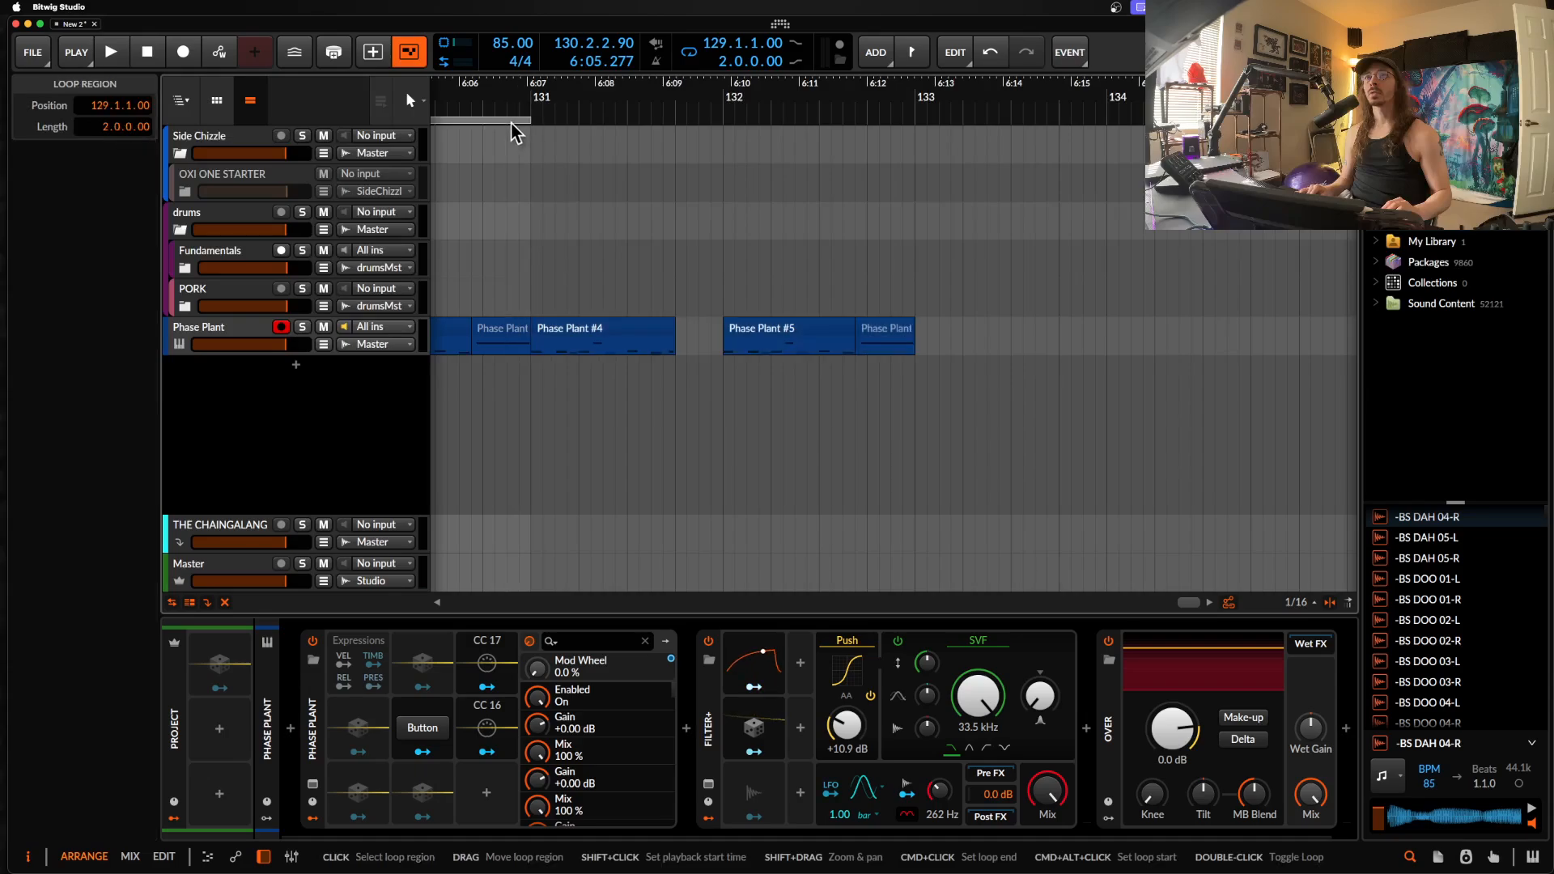
{"action": "left_click_drag", "start_coordinate": [528, 121], "coordinate": [904, 128]}
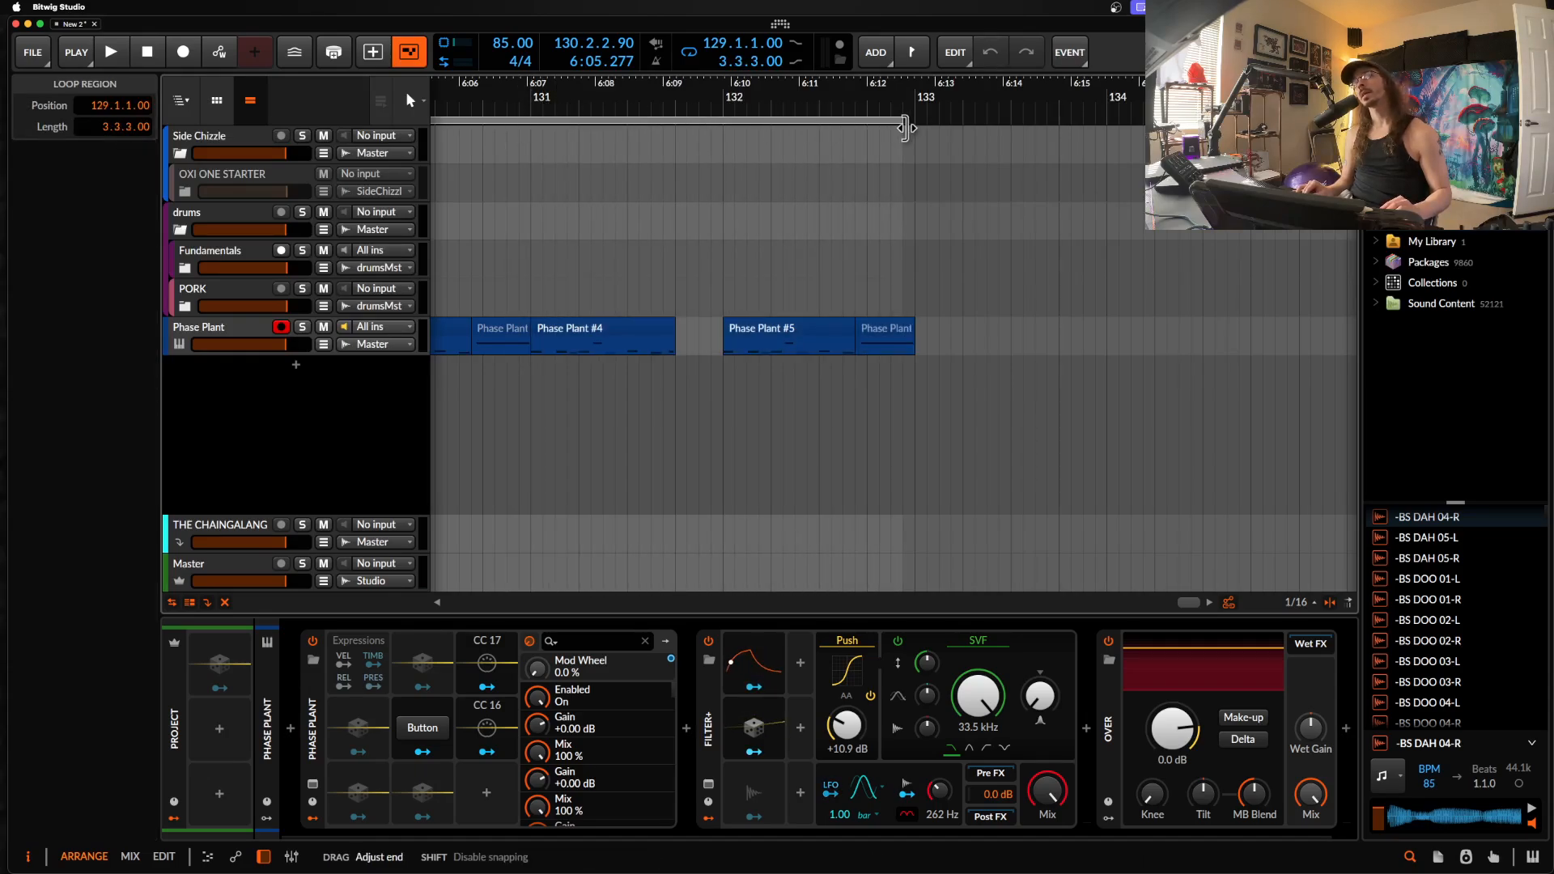
Step: Open the Phase Plant #6 clip at 132.3.4.00 in the note editor
{"action": "double_click", "coordinate": [898, 333]}
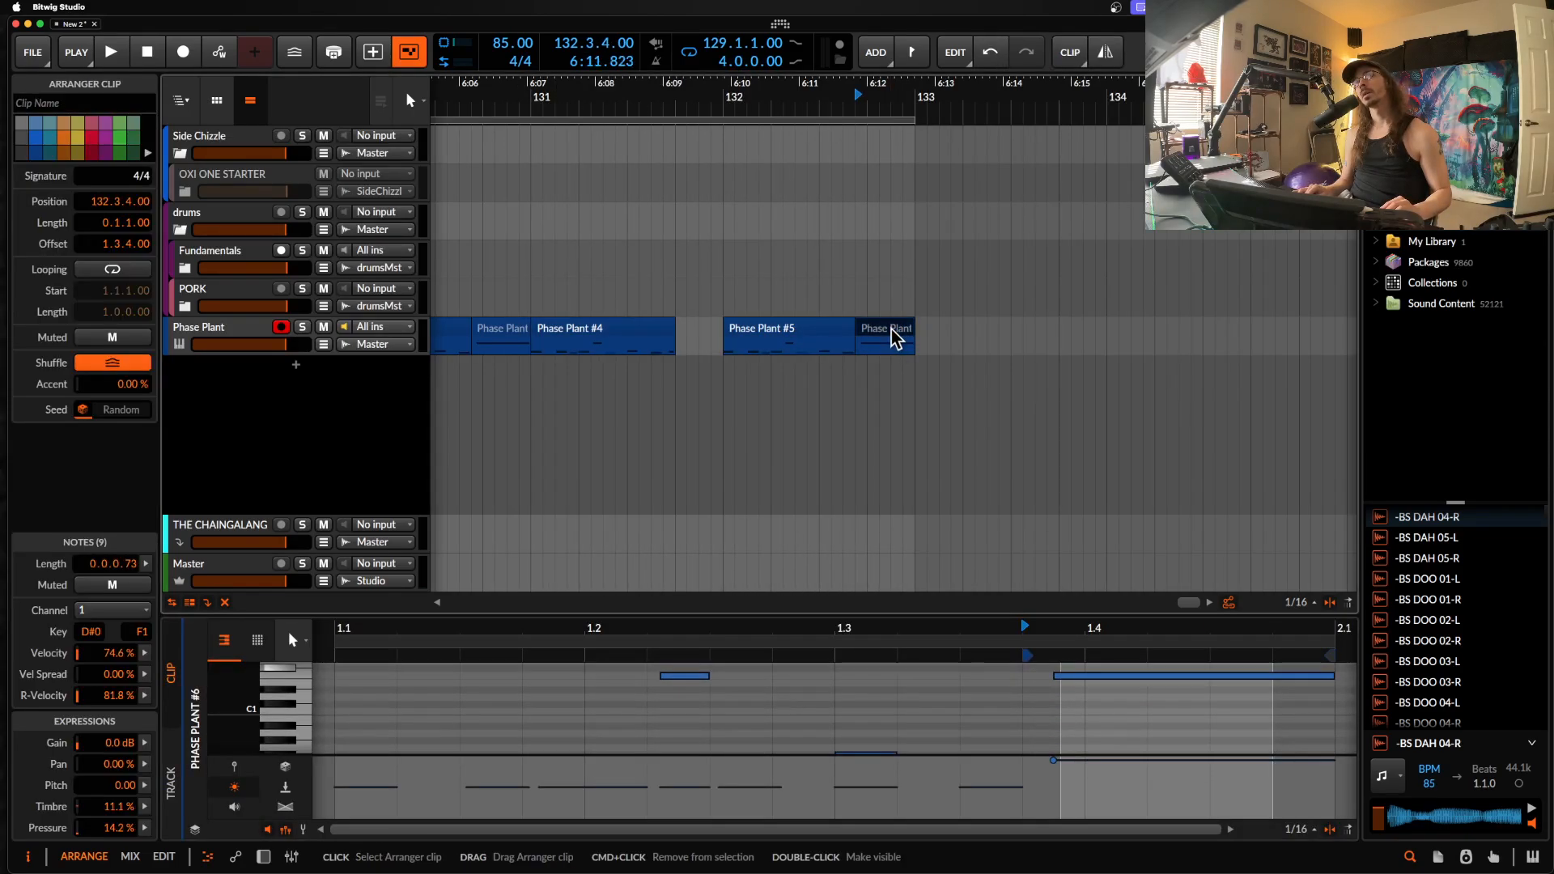
{"action": "scroll", "coordinate": [1103, 688], "scroll_direction": "right", "scroll_amount": 1}
{"action": "scroll", "coordinate": [1105, 688], "scroll_direction": "down", "scroll_amount": 5}
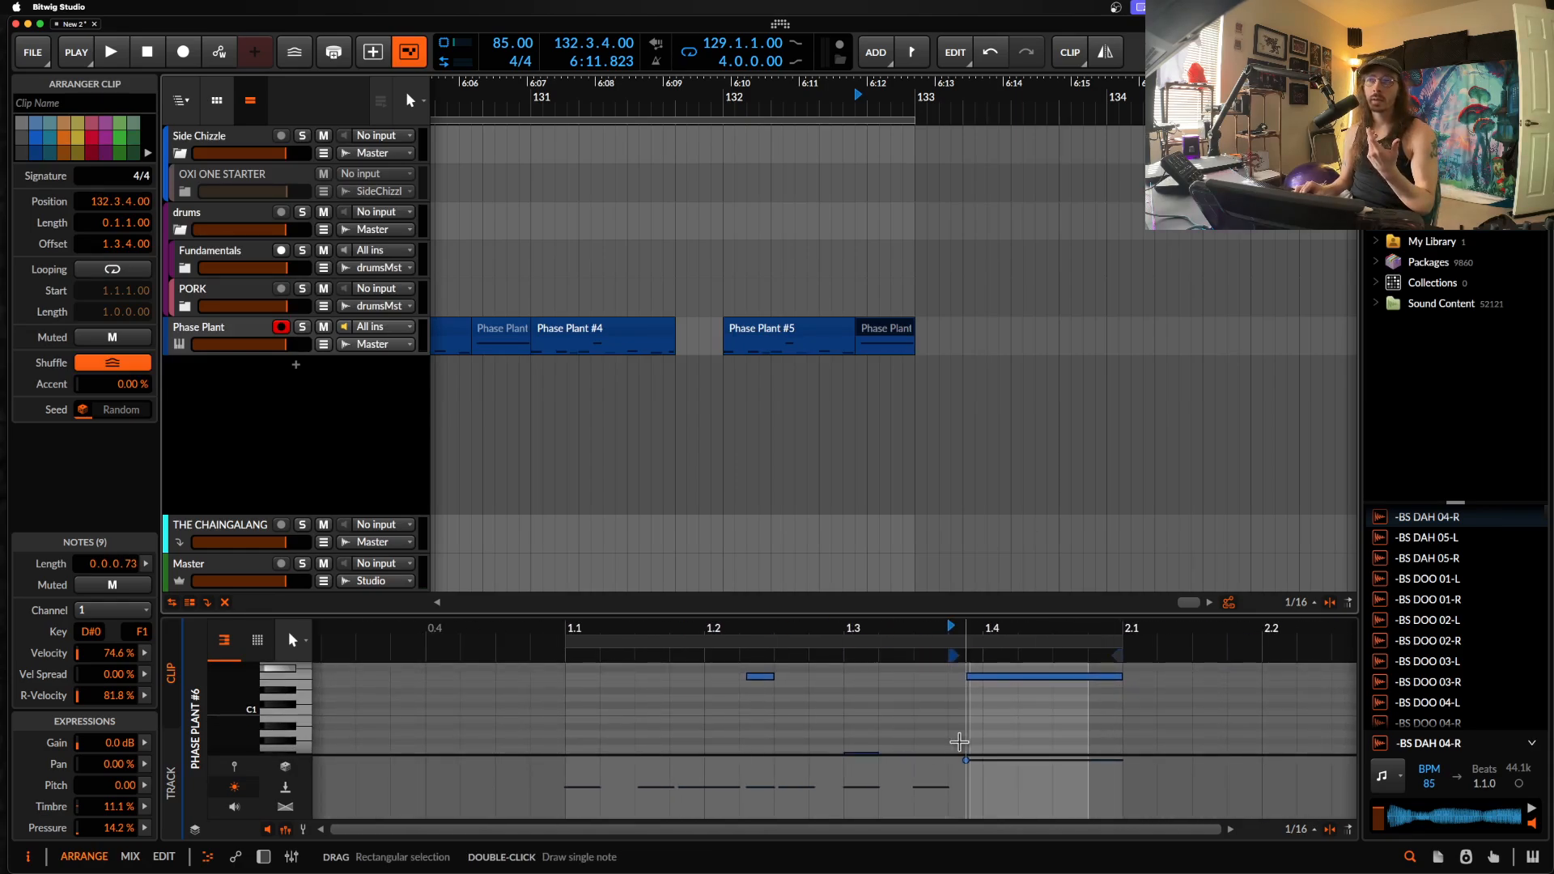
{"action": "scroll", "coordinate": [671, 369], "scroll_direction": "down", "scroll_amount": 5}
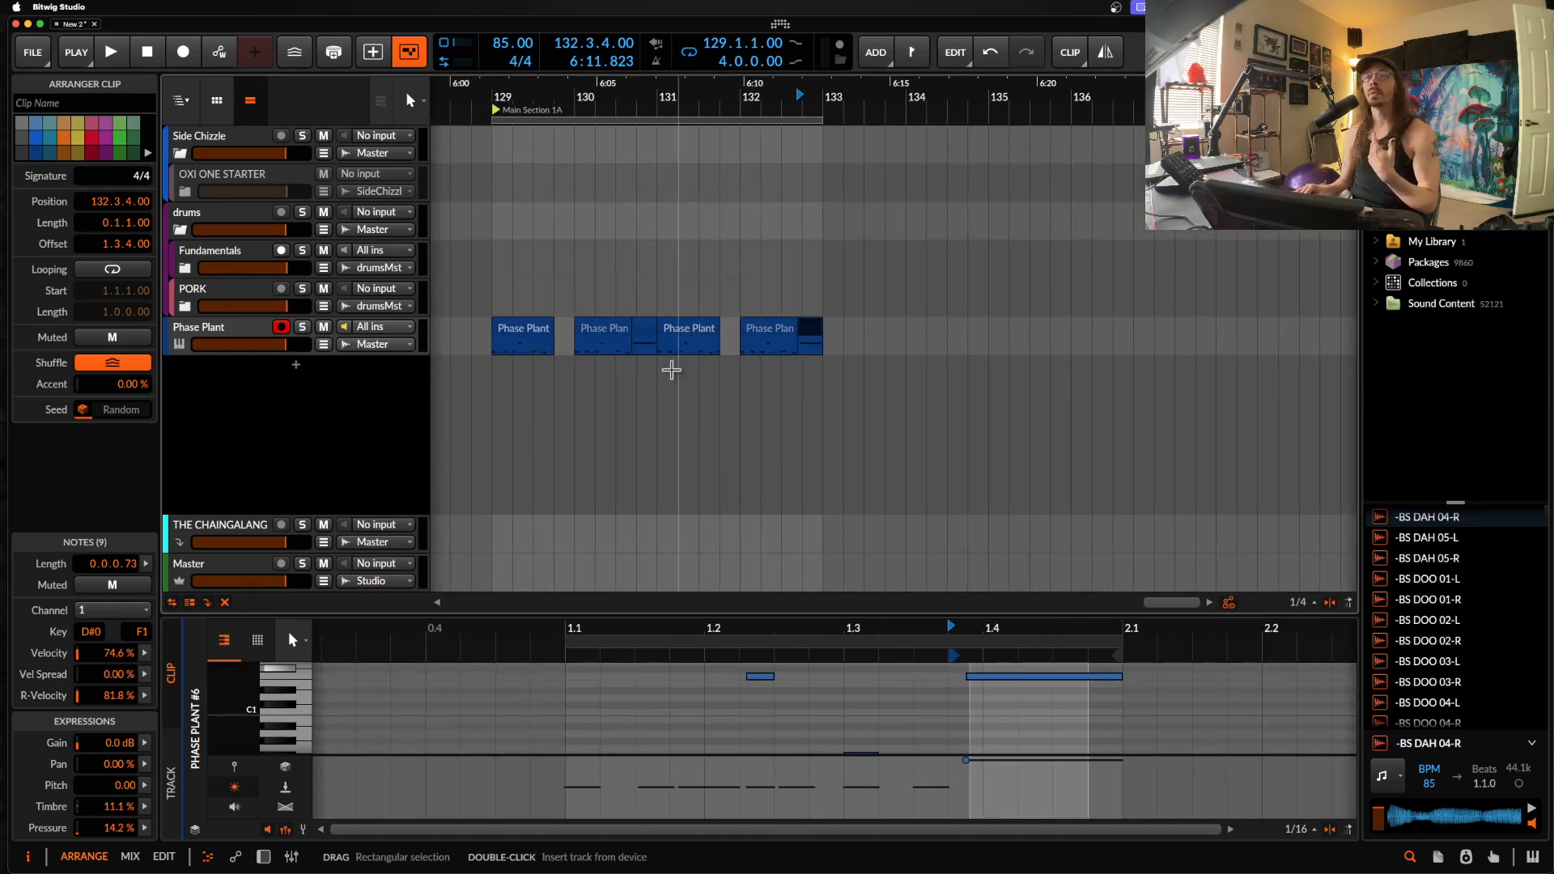
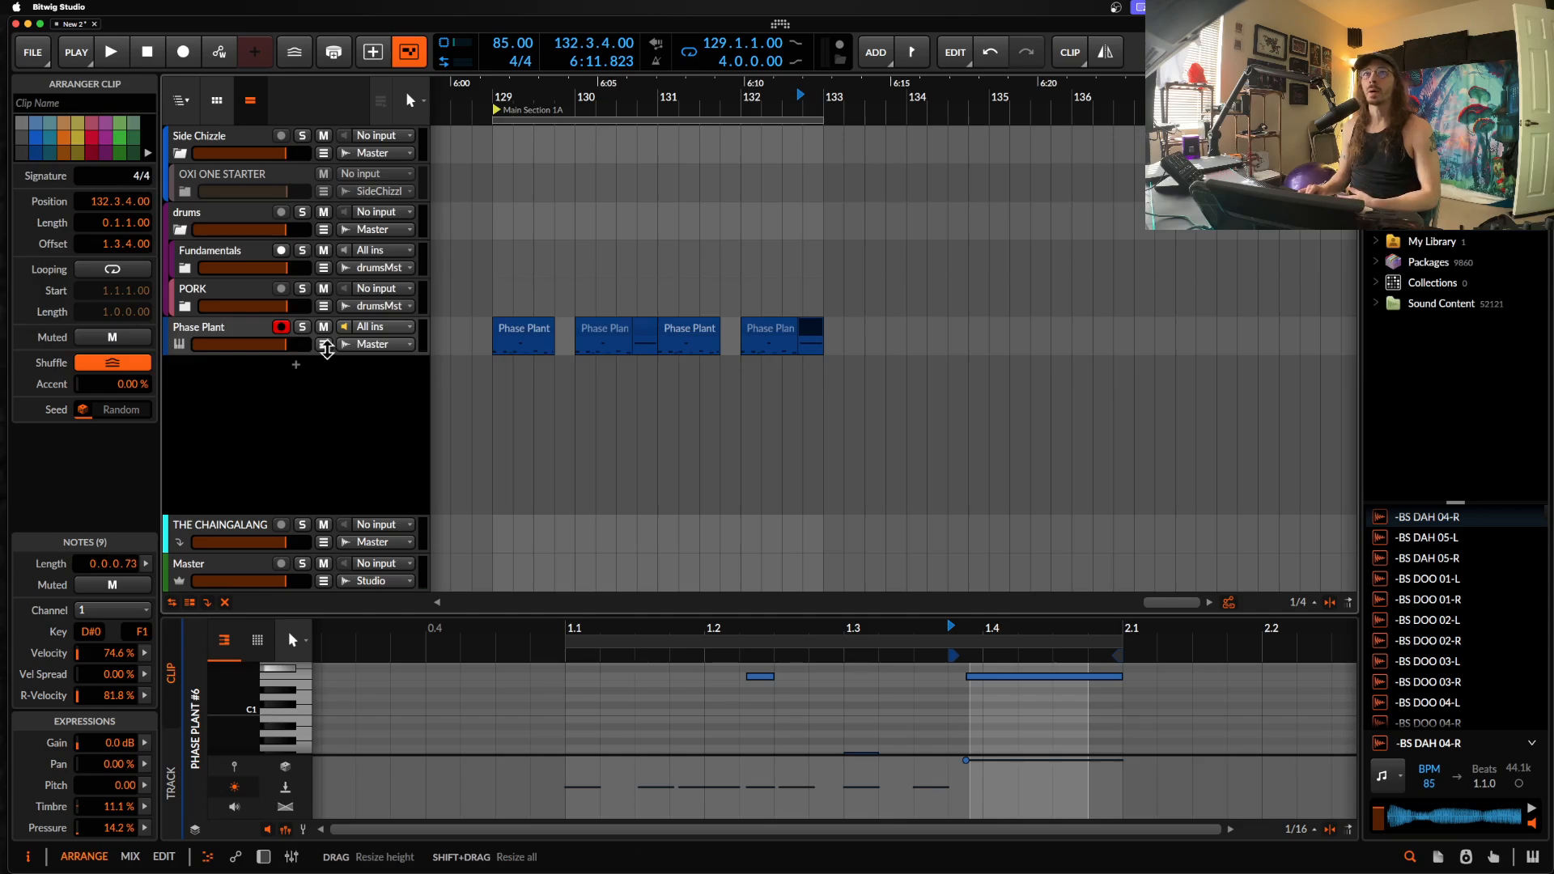
Step: Show the Mod Wheel automation lane and move the 100% point to 133.1.1.00, forming a ramp across Phase Plant #6
{"action": "left_click", "coordinate": [323, 344]}
{"action": "scroll", "coordinate": [817, 366], "scroll_direction": "up", "scroll_amount": 5}
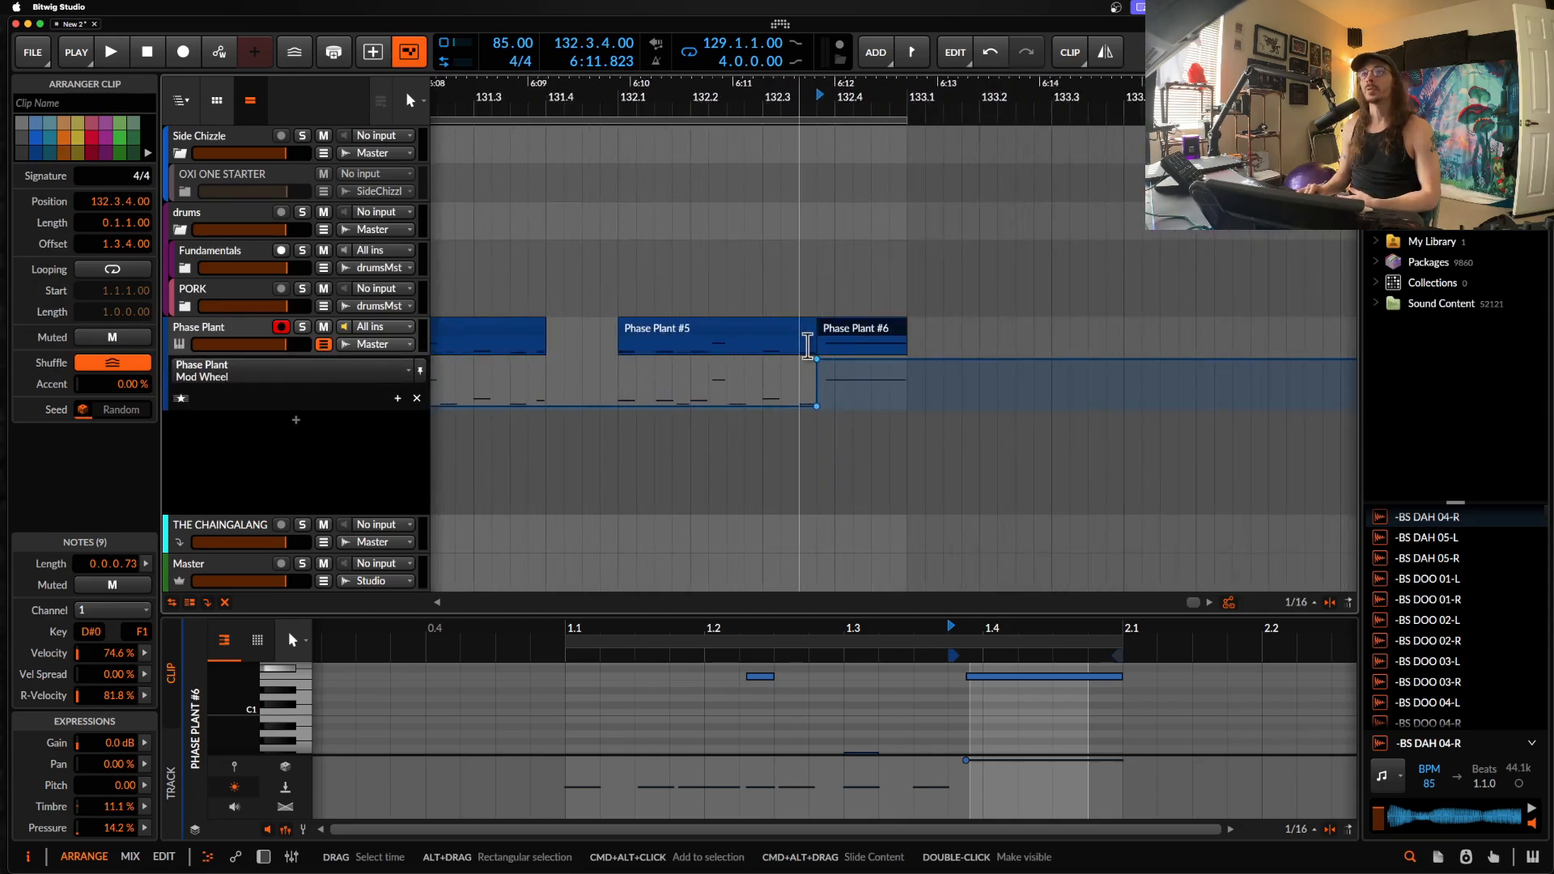
{"action": "left_click_drag", "start_coordinate": [818, 361], "coordinate": [906, 359]}
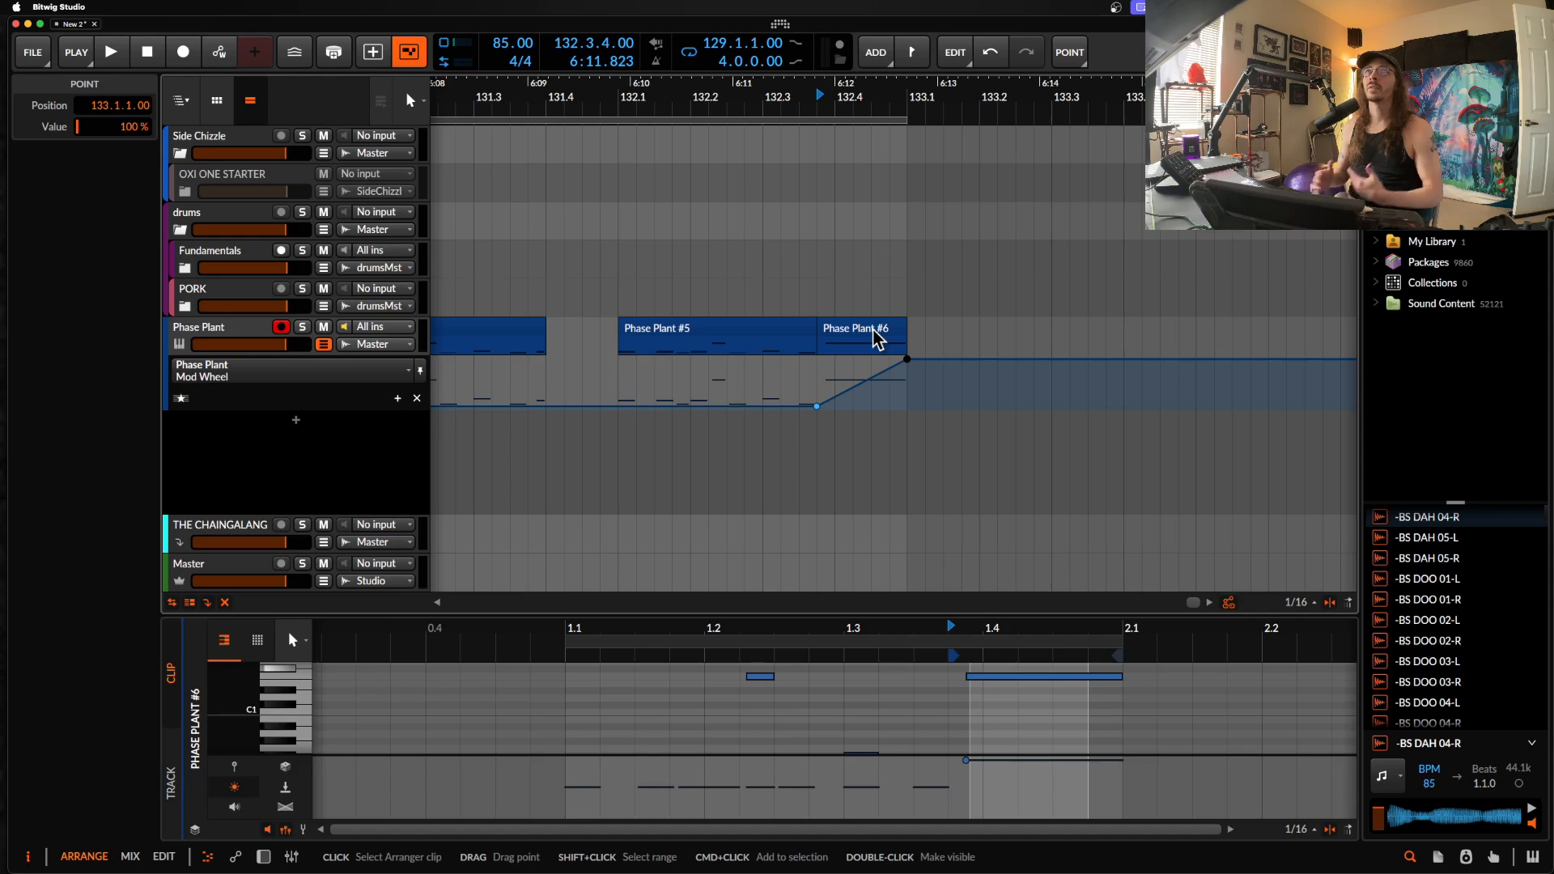
Step: Audition Phase Plant #6 and shorten its long F1 note to 0.0.2.50 so it ends at 1.4.3.00
{"action": "left_click", "coordinate": [878, 338]}
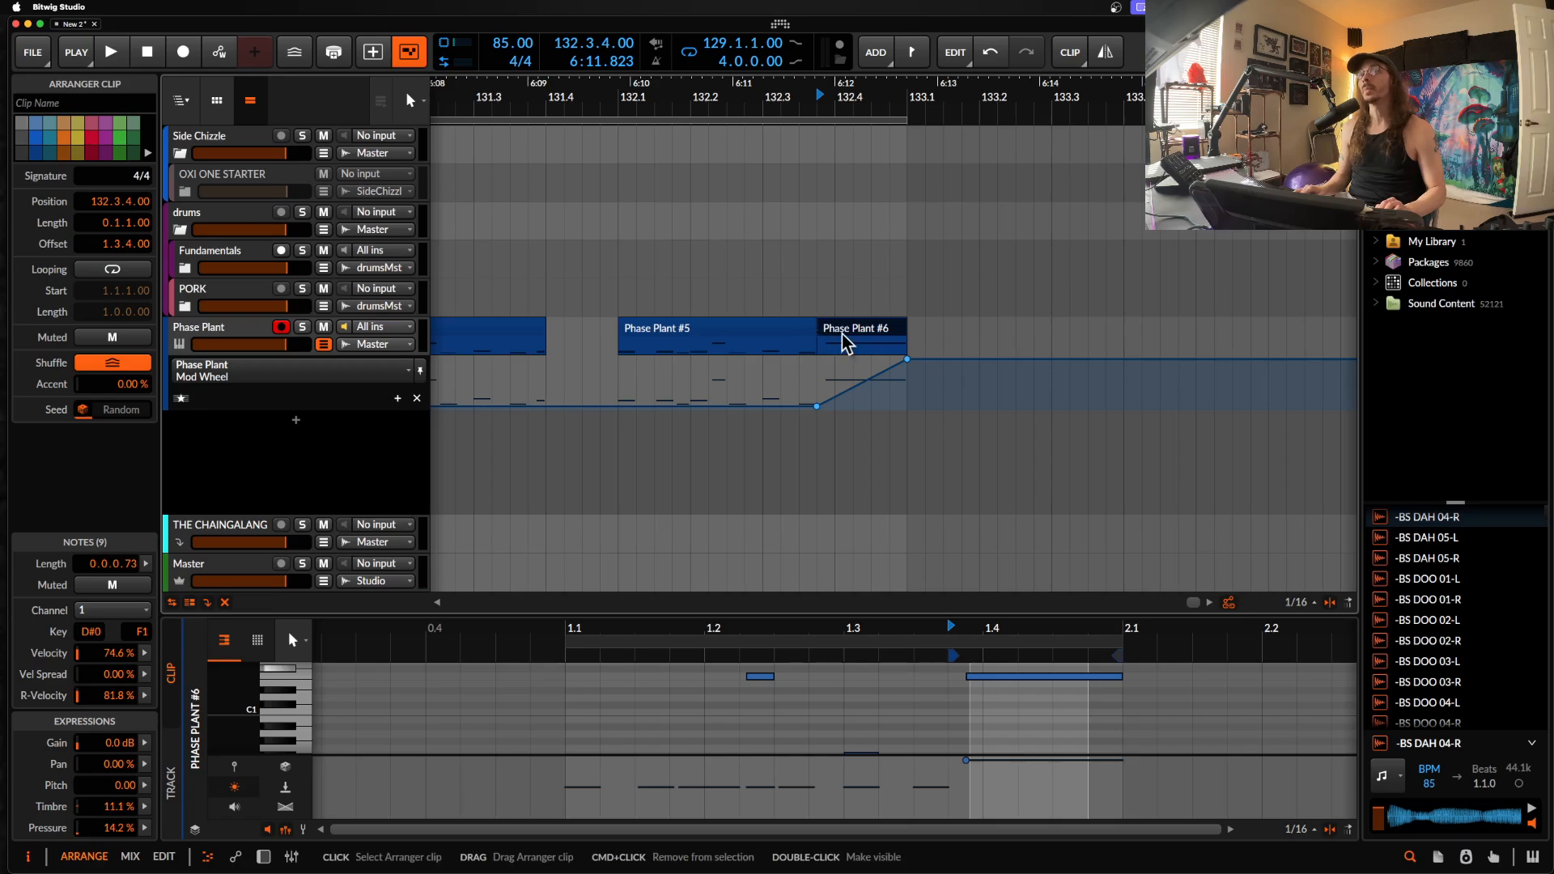
{"action": "scroll", "coordinate": [844, 339], "scroll_direction": "up", "scroll_amount": 3}
{"action": "key", "text": "space"}
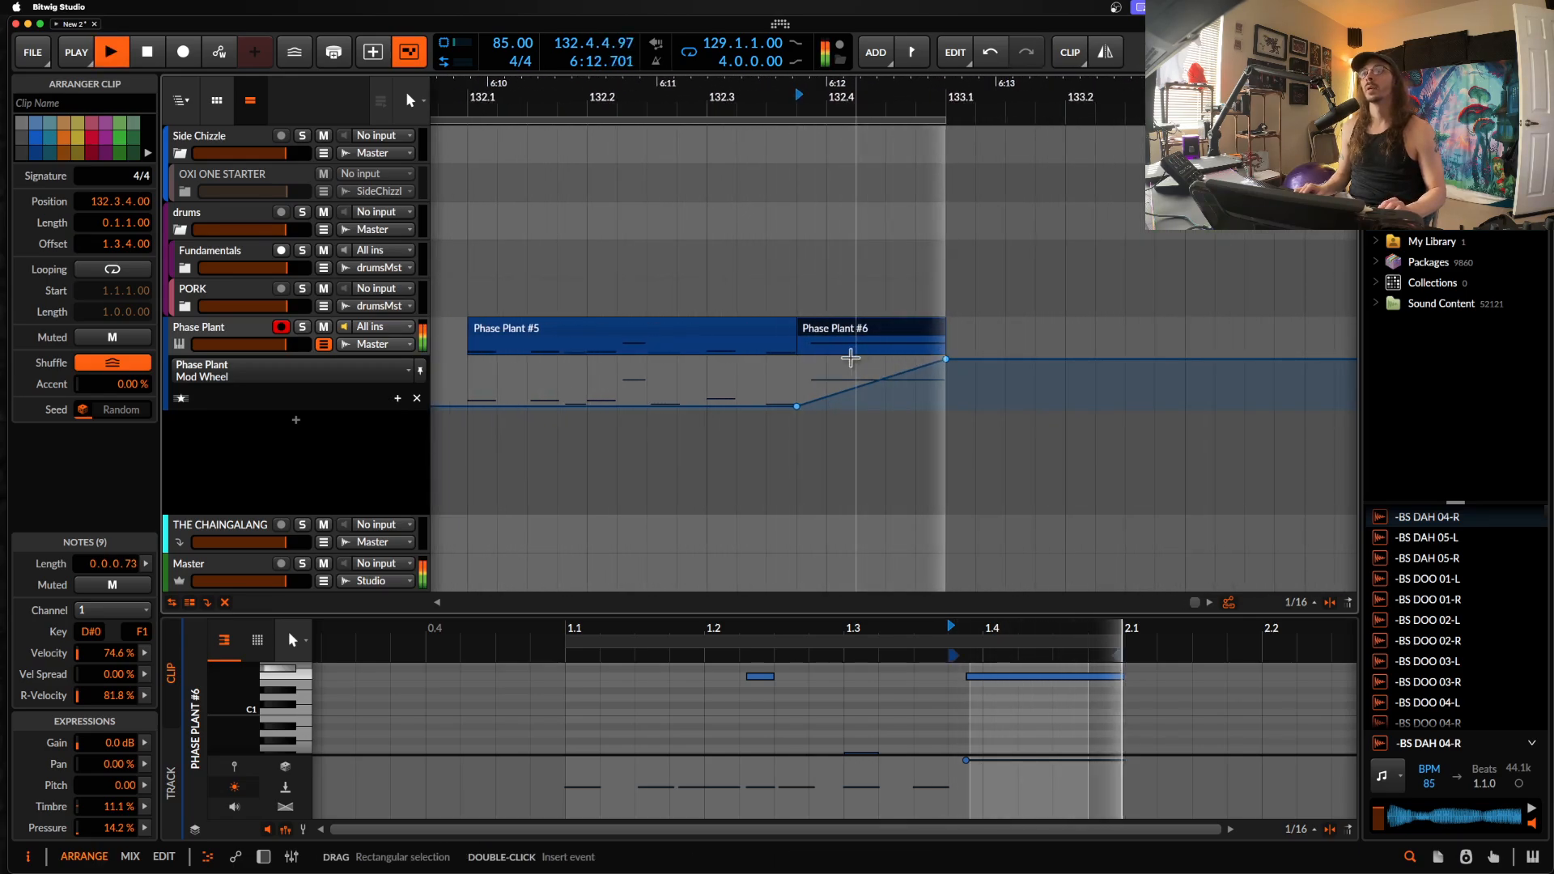
{"action": "key", "text": "space"}
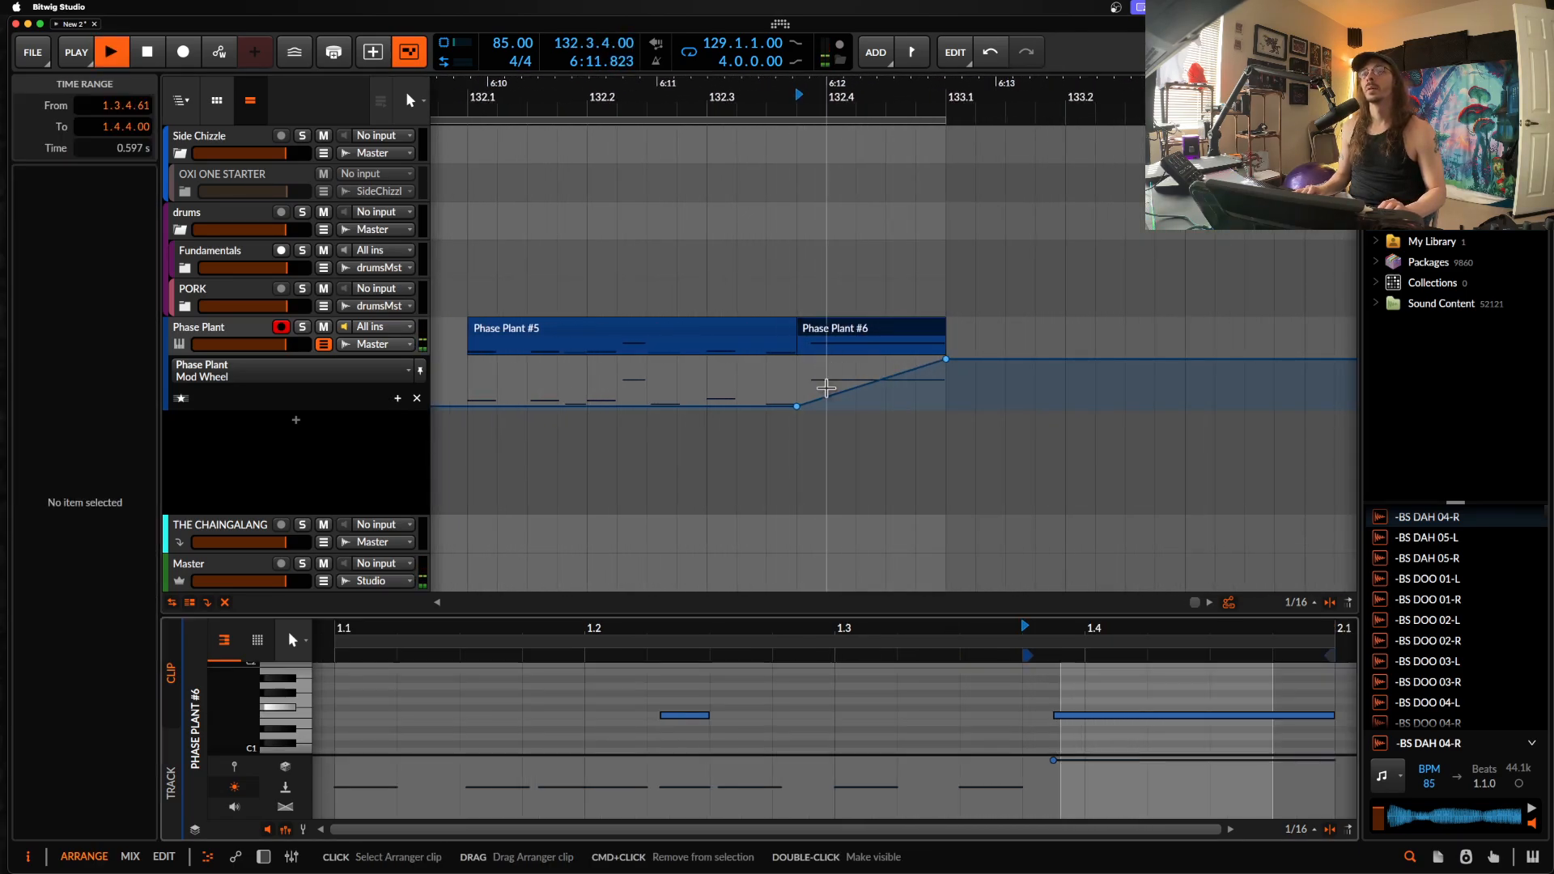
{"action": "scroll", "coordinate": [1058, 669], "scroll_direction": "down", "scroll_amount": 3}
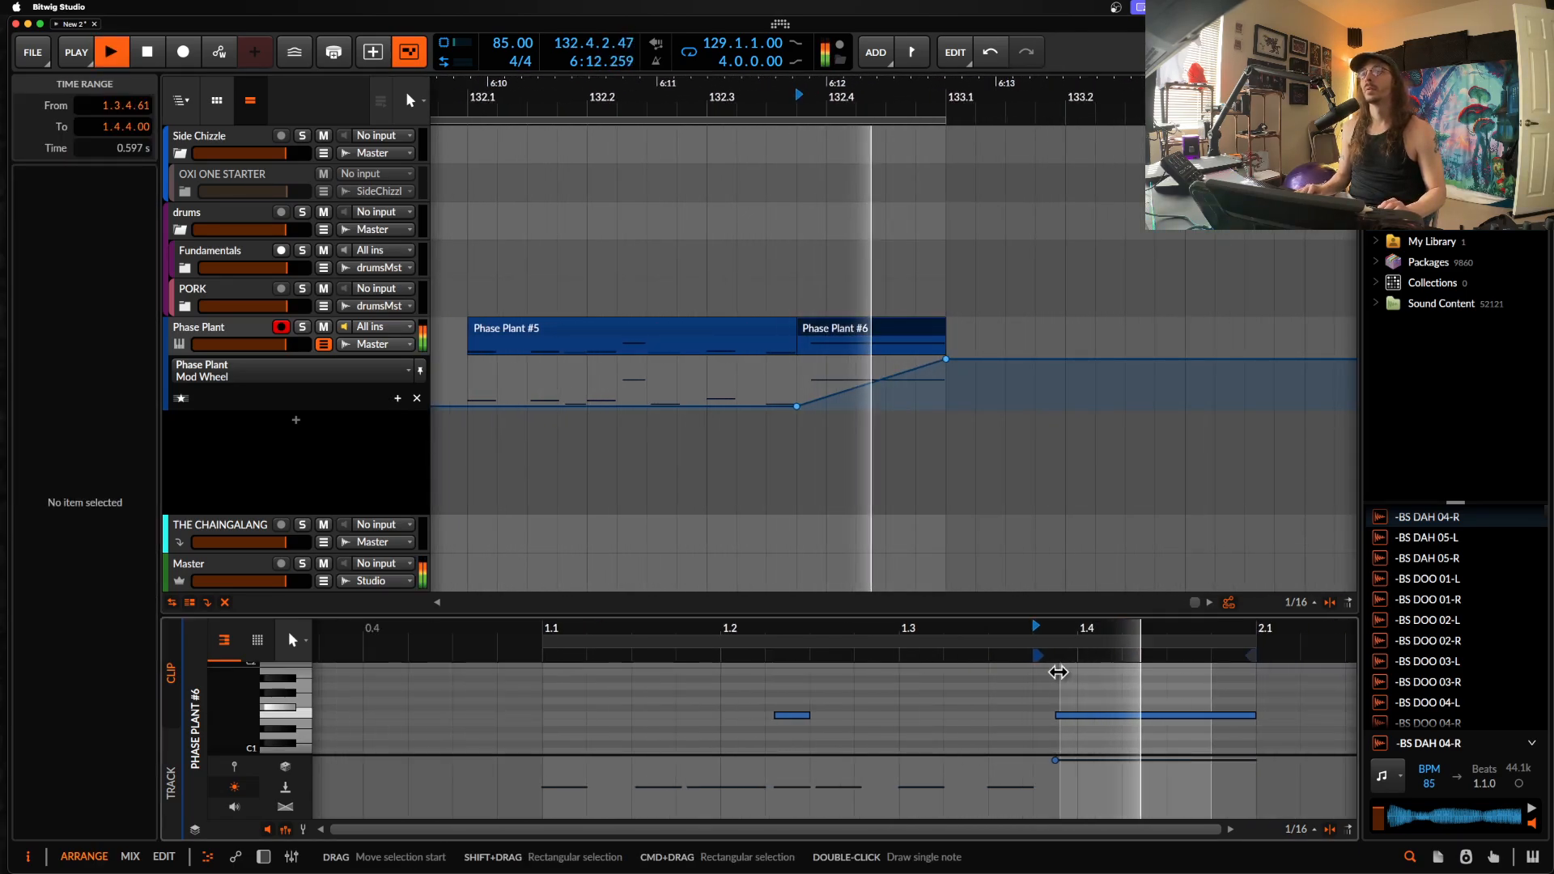
{"action": "key", "text": "space"}
{"action": "left_click_drag", "start_coordinate": [1254, 715], "coordinate": [1162, 715]}
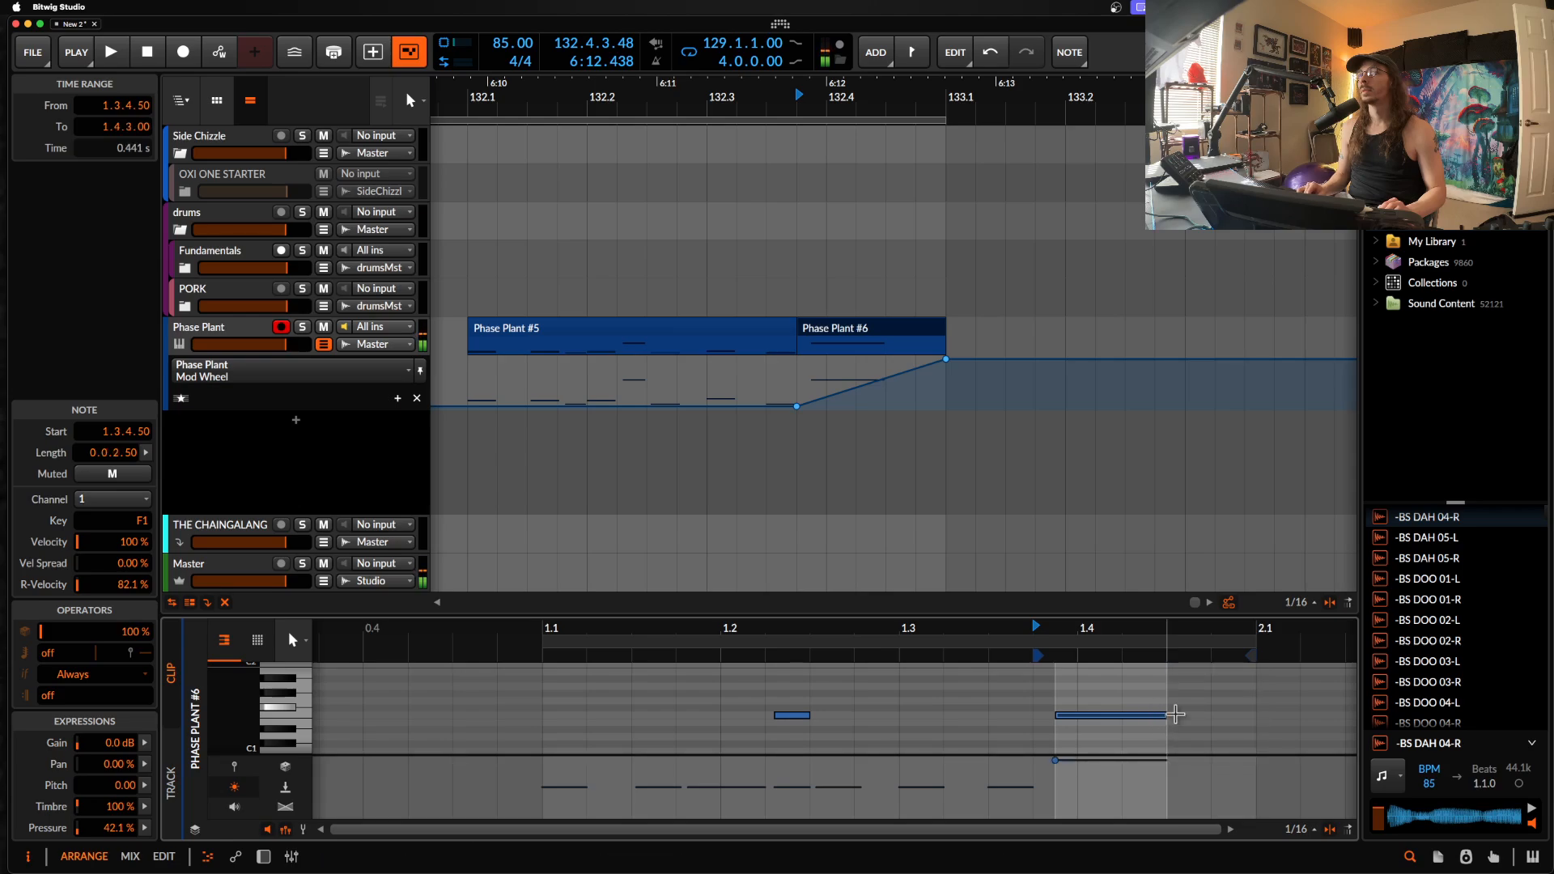
Step: Duplicate the F1 note to 1.4.3.00, raise the copy an octave to F2, and shorten it to 0.0.1.00
{"action": "key", "text": "super+d"}
{"action": "key", "text": "shift+Up"}
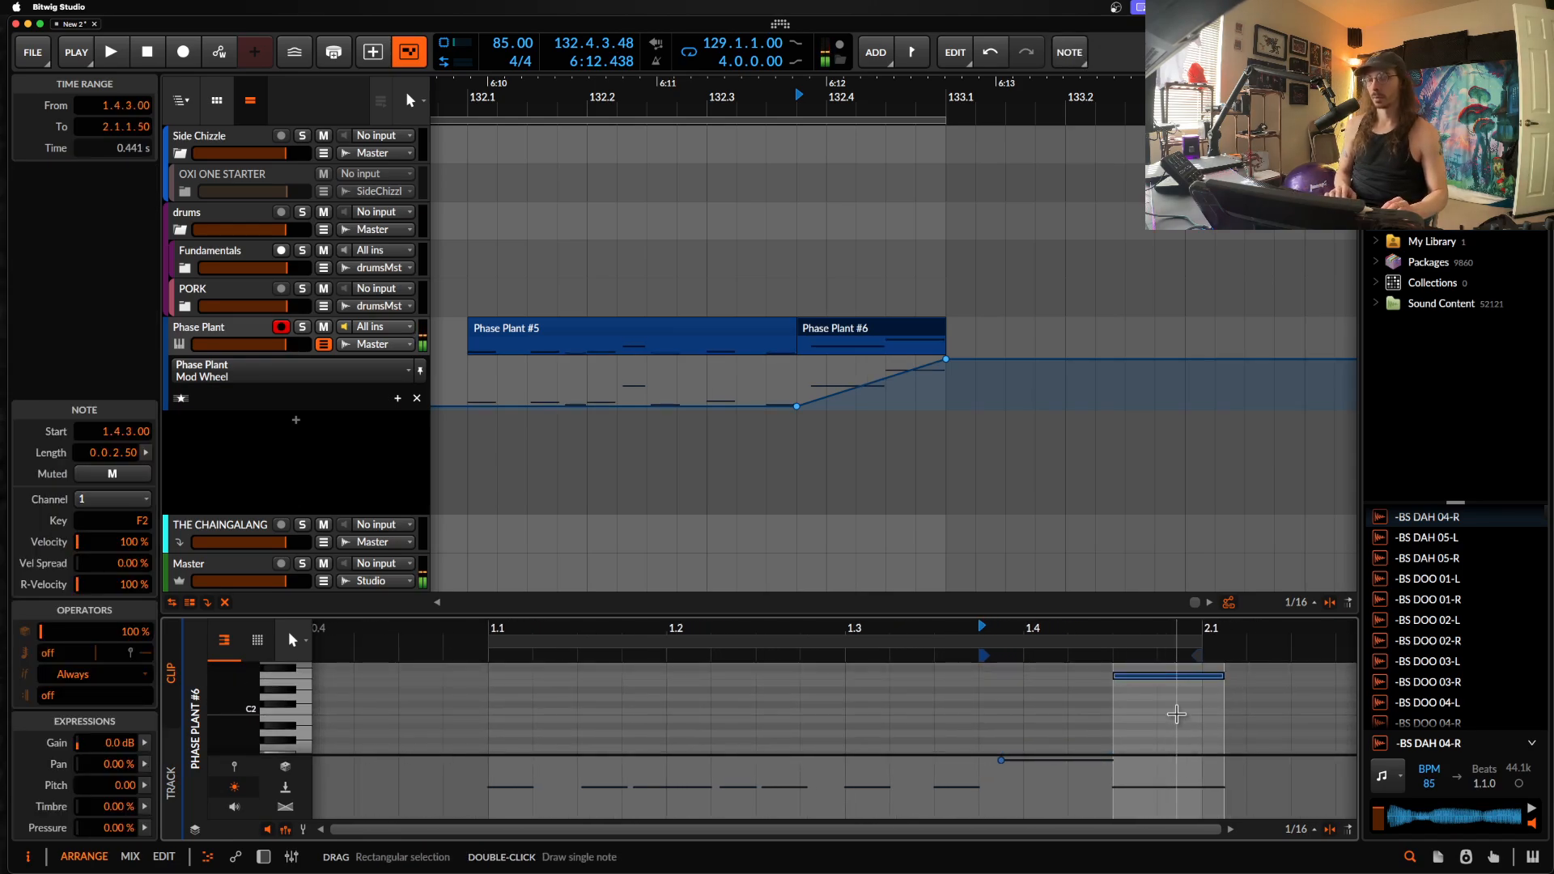
{"action": "key", "text": "alt+Left"}
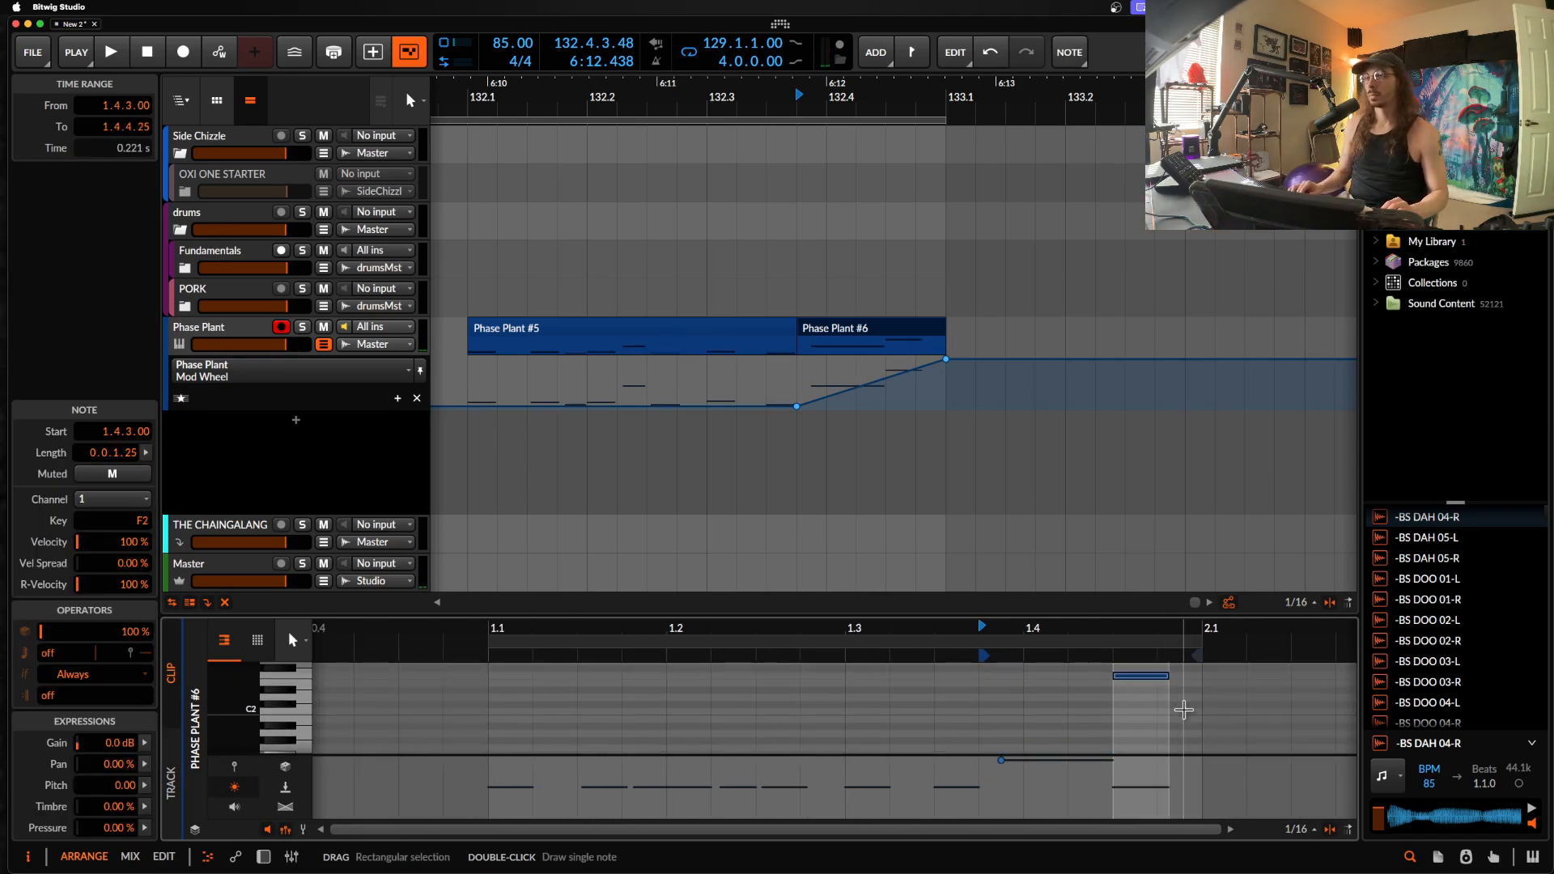
{"action": "left_click_drag", "start_coordinate": [1168, 675], "coordinate": [1158, 675]}
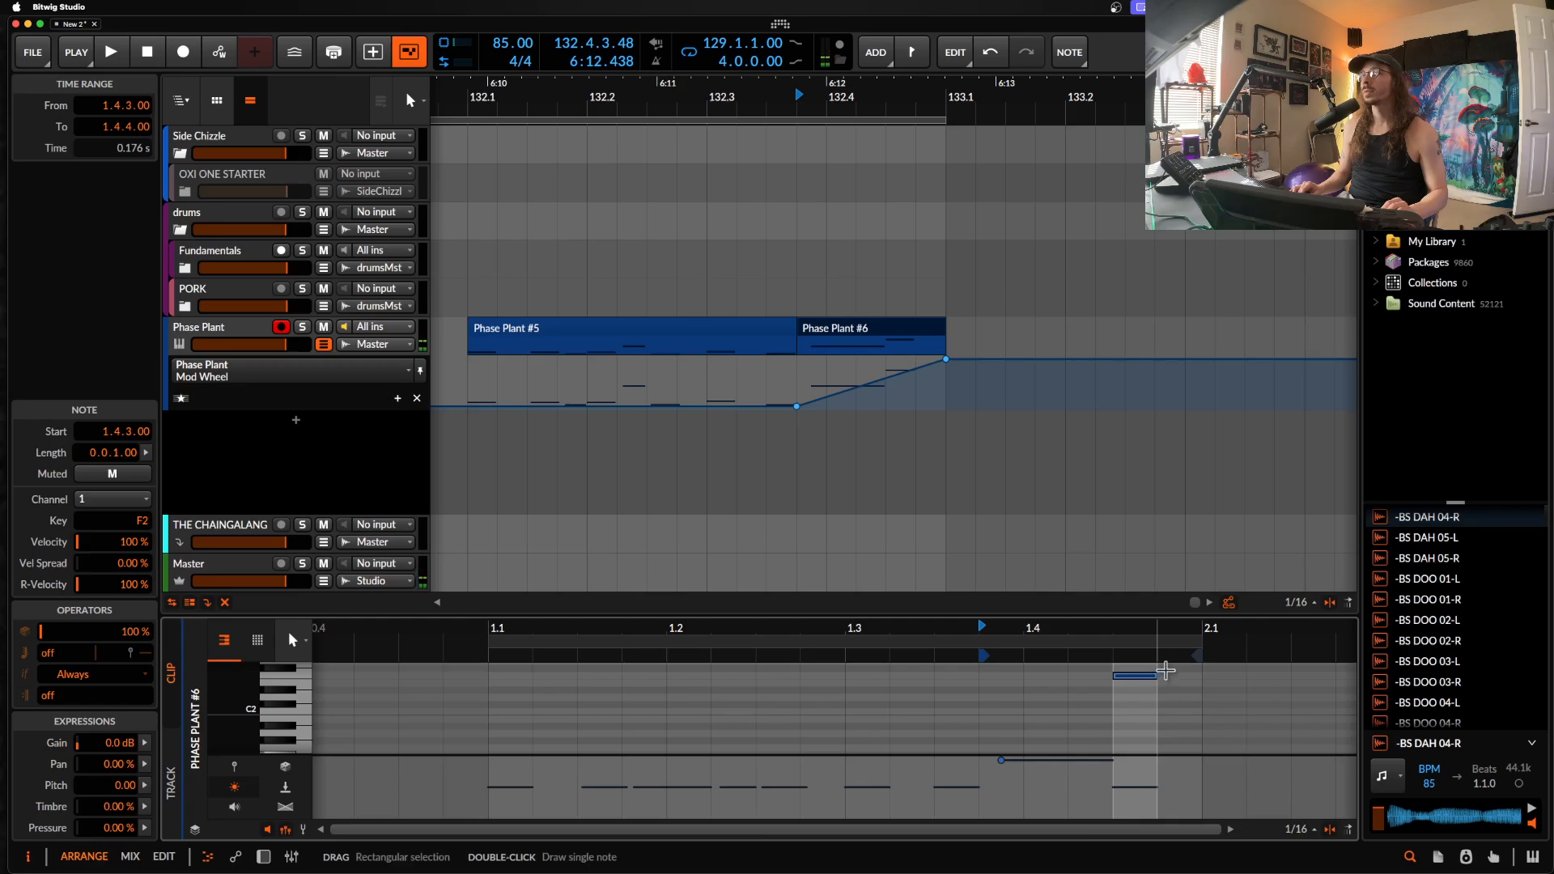
Step: Add an F#2 note at 1.4.4.00 with a length of 0.0.1.00 and audition the phrase ending
{"action": "double_click", "coordinate": [1166, 670]}
{"action": "scroll", "coordinate": [1167, 675], "scroll_direction": "up", "scroll_amount": 2}
{"action": "key", "text": "space"}
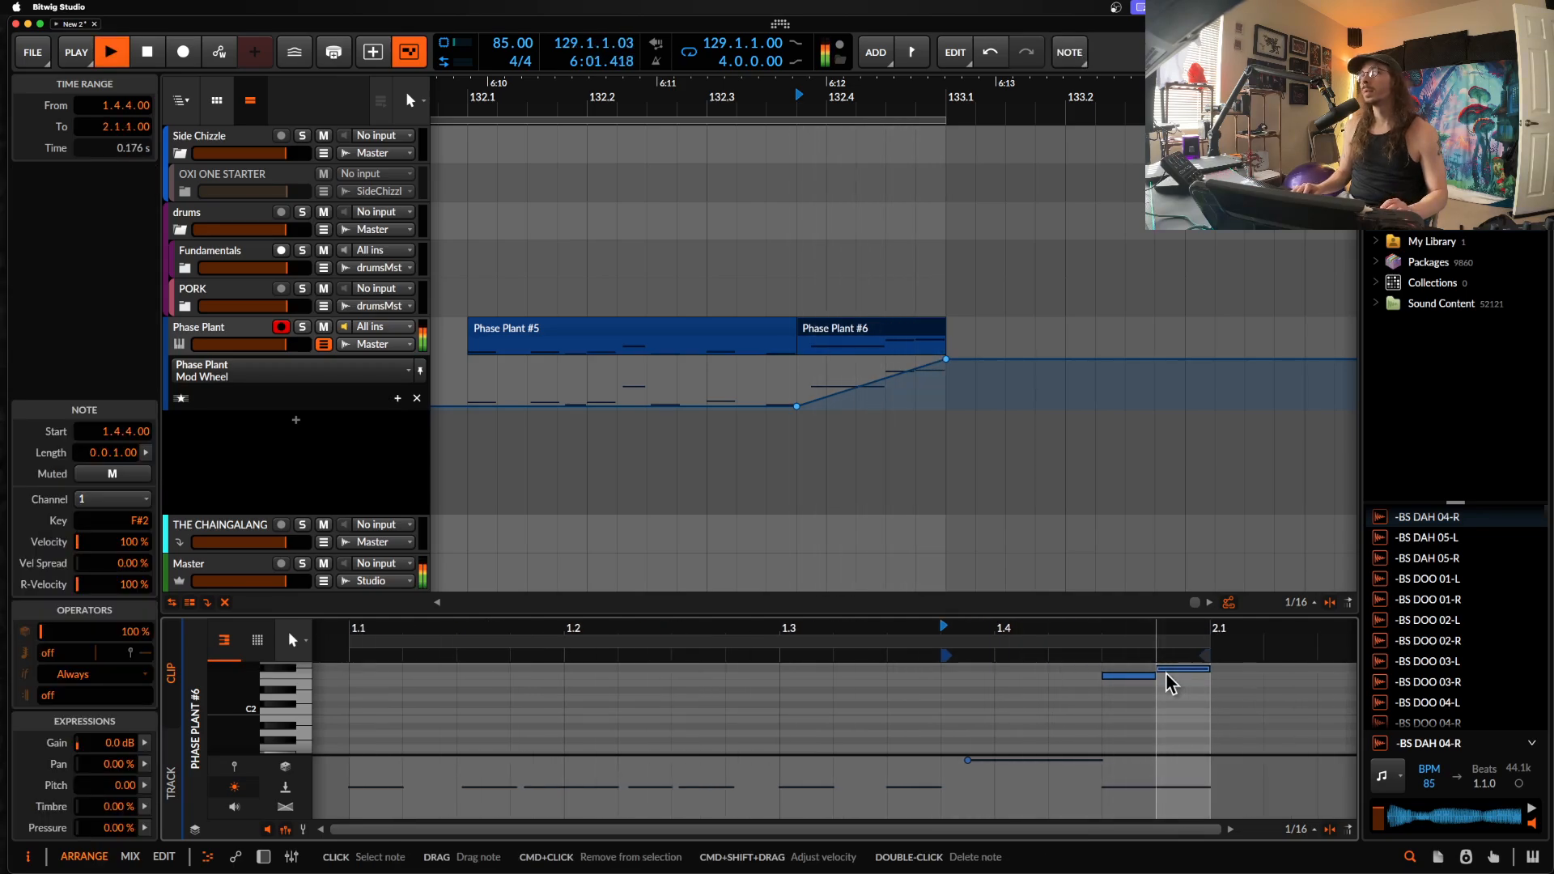
{"action": "scroll", "coordinate": [1165, 678], "scroll_direction": "down", "scroll_amount": 1}
{"action": "key", "text": "space"}
{"action": "key", "text": "space"}
{"action": "scroll", "coordinate": [1164, 683], "scroll_direction": "up", "scroll_amount": 4}
{"action": "scroll", "coordinate": [1163, 686], "scroll_direction": "down", "scroll_amount": 2}
{"action": "scroll", "coordinate": [1163, 687], "scroll_direction": "up", "scroll_amount": 2}
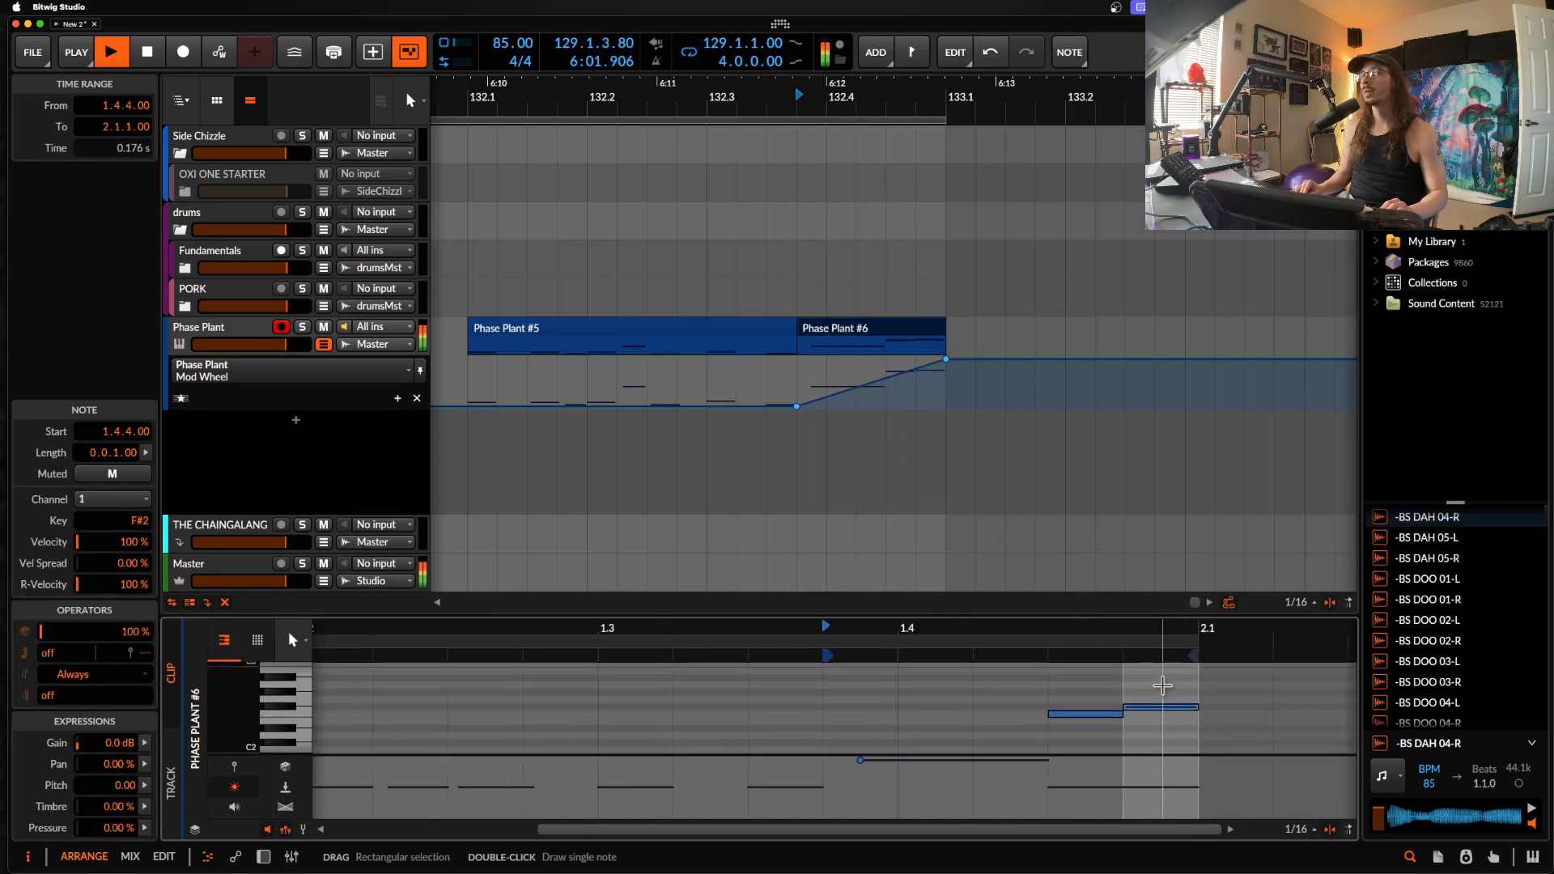
{"action": "scroll", "coordinate": [1163, 685], "scroll_direction": "down", "scroll_amount": 2}
{"action": "scroll", "coordinate": [1163, 685], "scroll_direction": "left", "scroll_amount": 2}
{"action": "key", "text": "space"}
Step: Trim the F2 note from its start to a length of 0.0.0.51 and raise the F#2 note's timbre to 72%
{"action": "left_click", "coordinate": [1085, 690]}
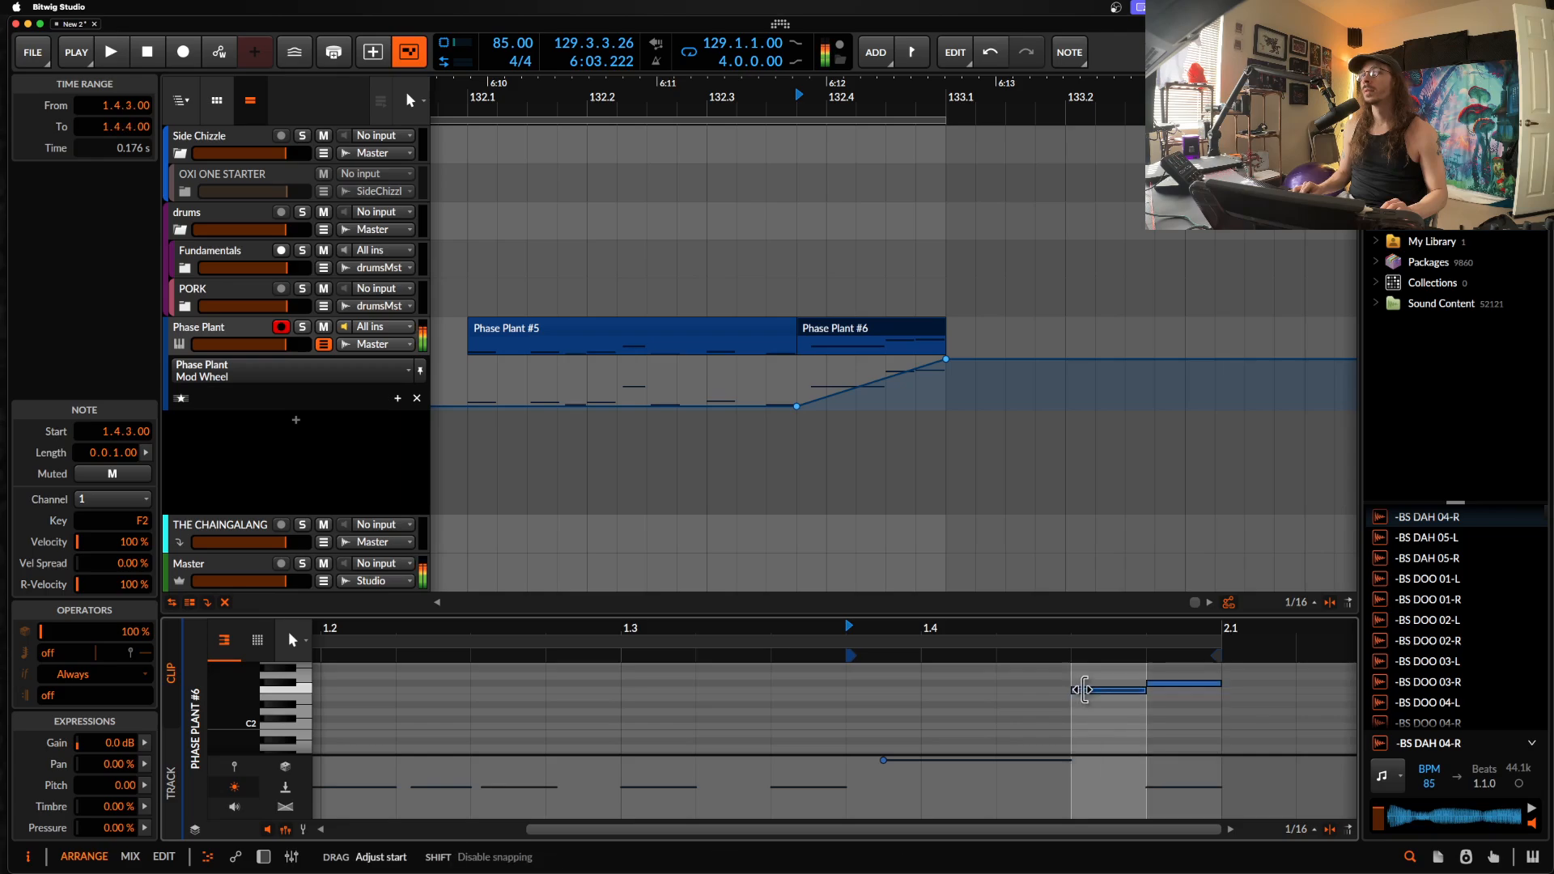
{"action": "left_click_drag", "start_coordinate": [1084, 689], "coordinate": [1122, 689]}
{"action": "left_click", "coordinate": [1173, 684]}
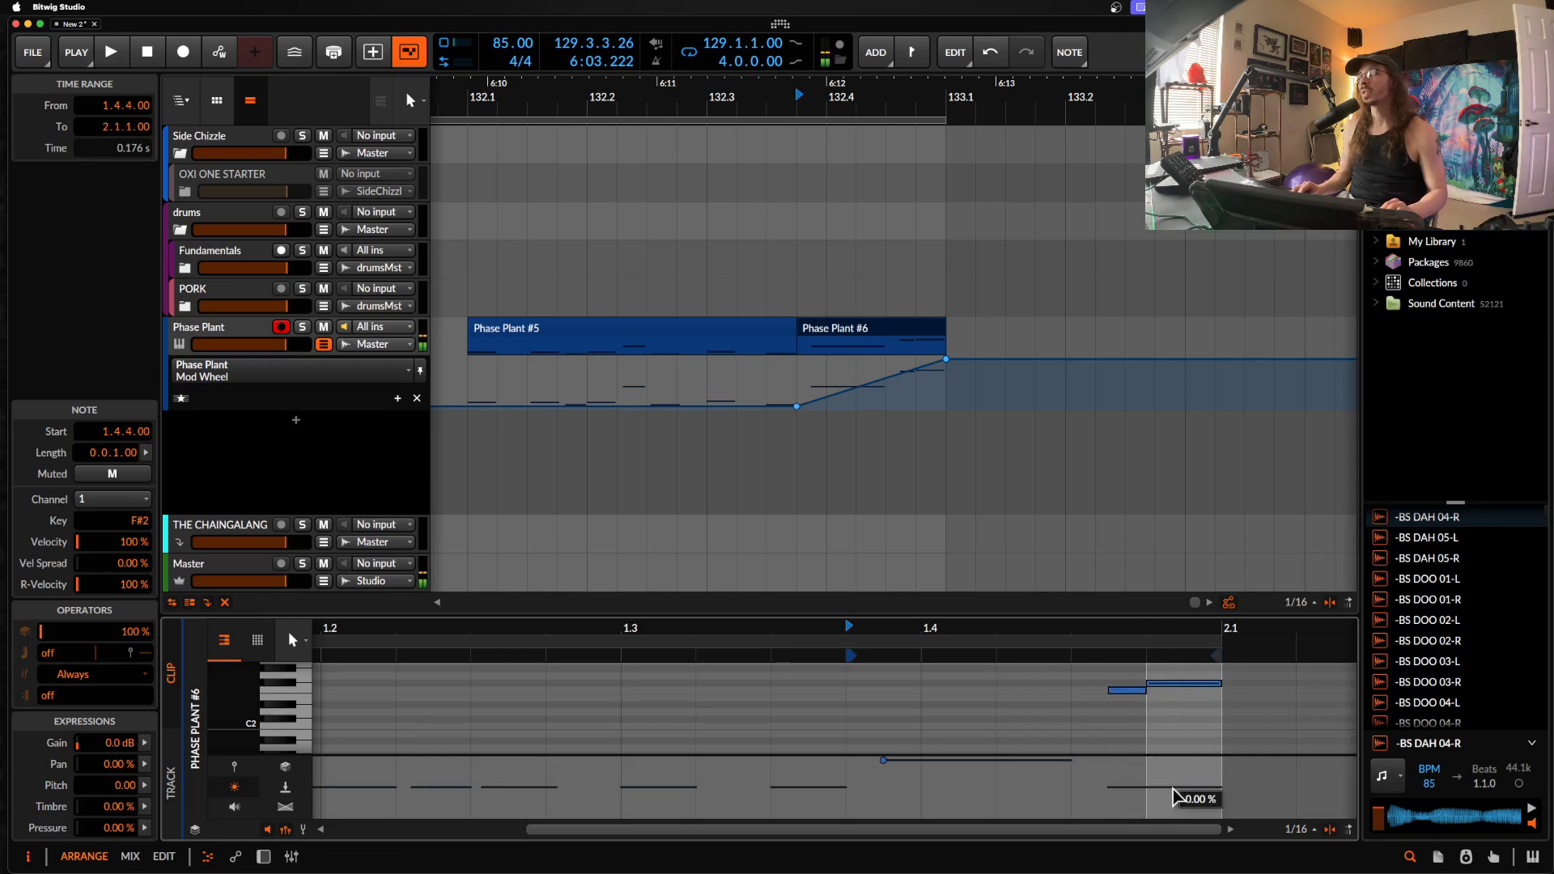
{"action": "left_click_drag", "start_coordinate": [1171, 780], "coordinate": [1184, 767]}
{"action": "key", "text": "space"}
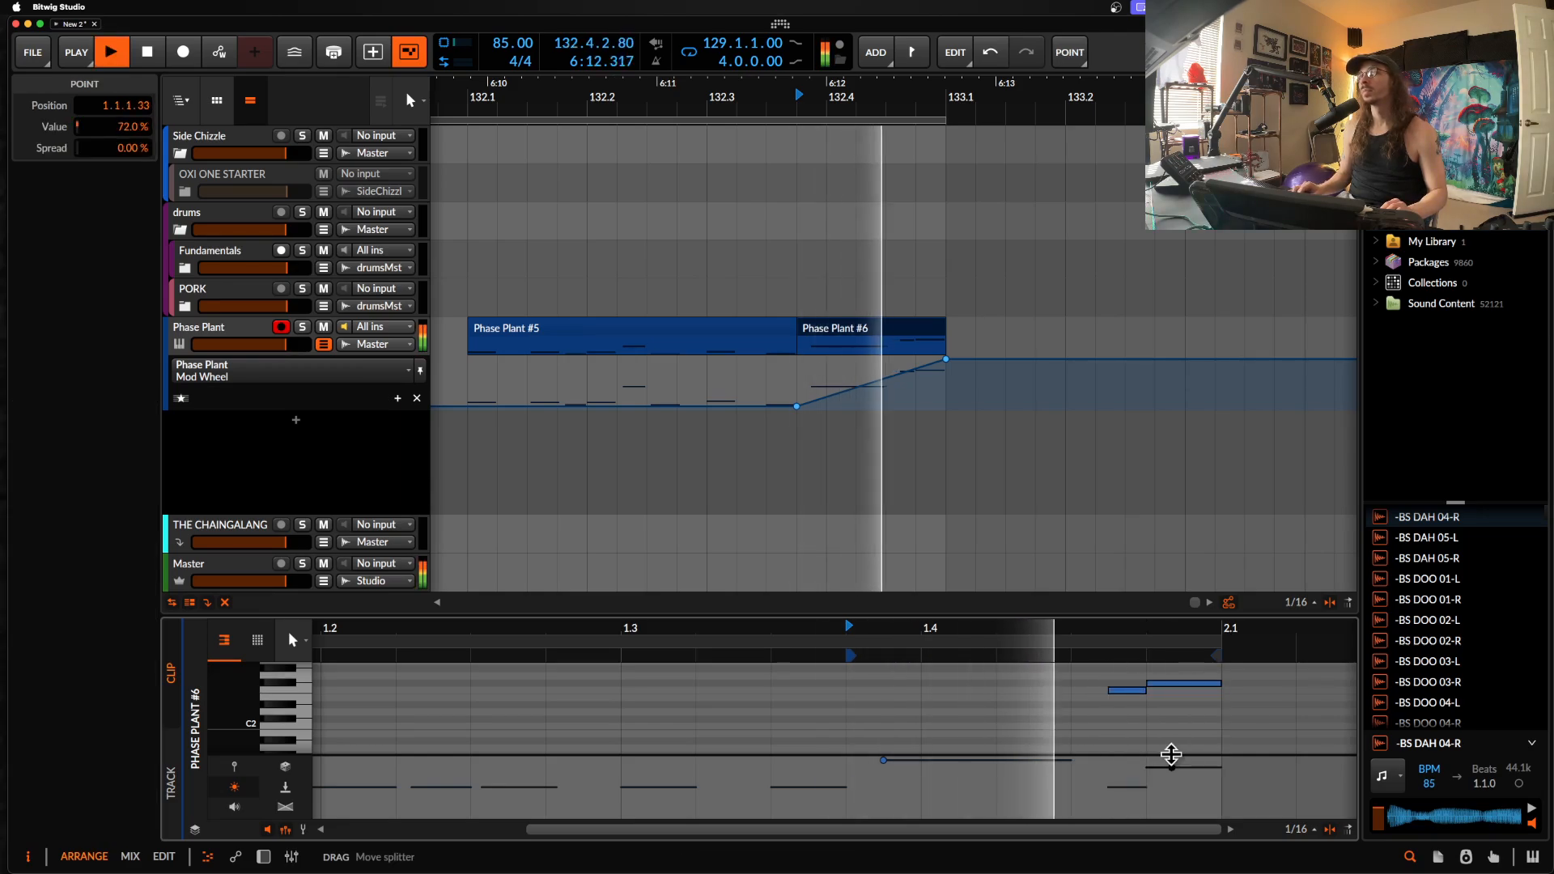
Step: Move the F2 note to start at 1.4.3.21 and trim the F#2 note's start to 1.4.4.50
{"action": "left_click_drag", "start_coordinate": [1137, 695], "coordinate": [1112, 694]}
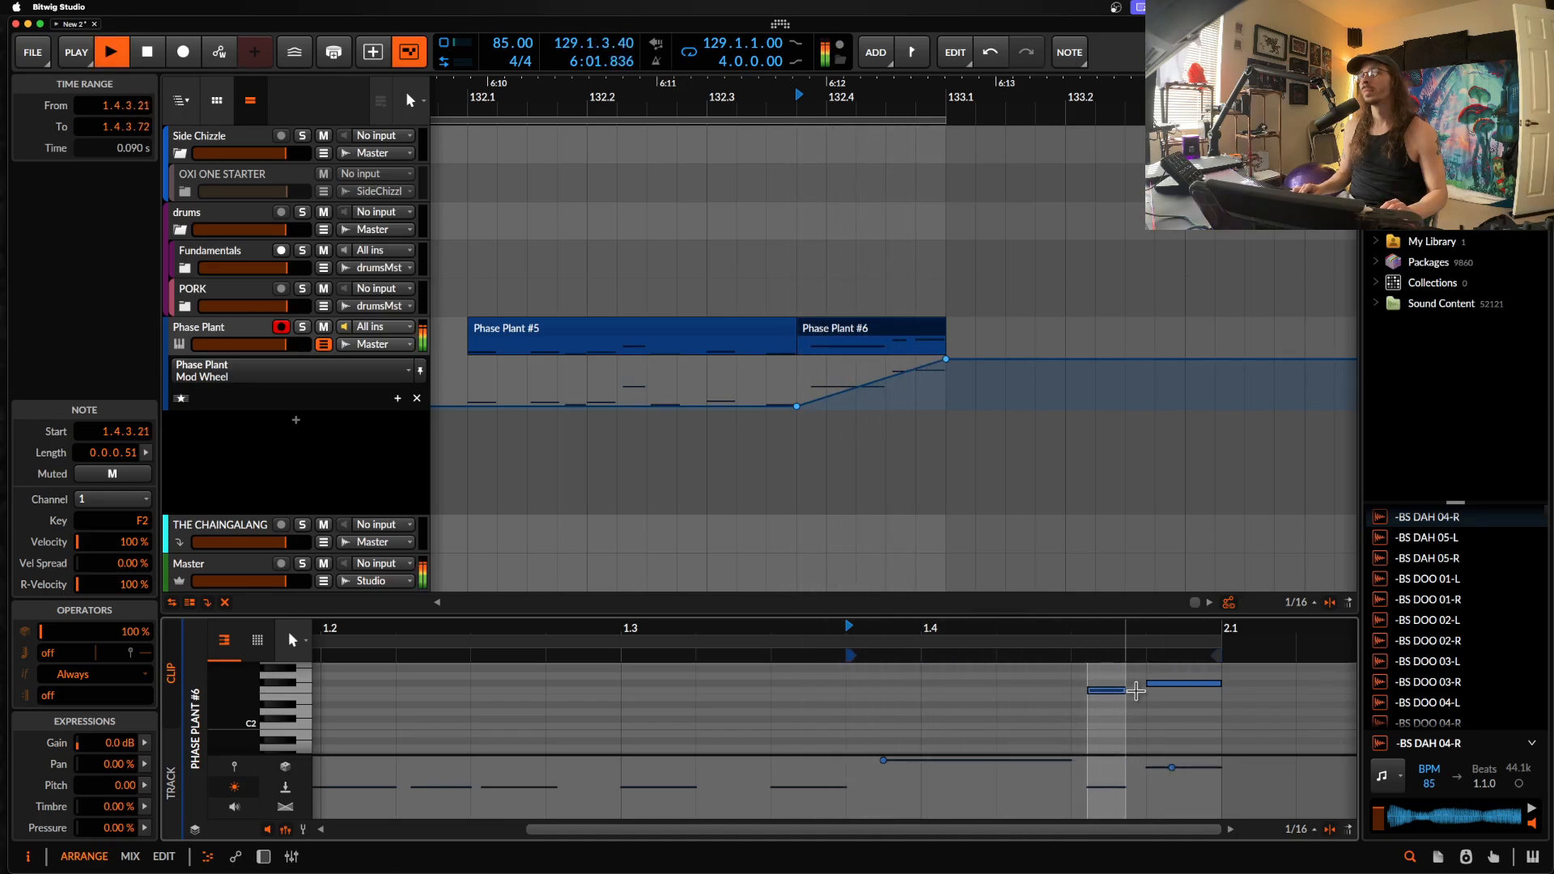
{"action": "key", "text": "space"}
{"action": "left_click", "coordinate": [1196, 685]}
{"action": "left_click_drag", "start_coordinate": [1196, 687], "coordinate": [1197, 686]}
{"action": "key", "text": "space"}
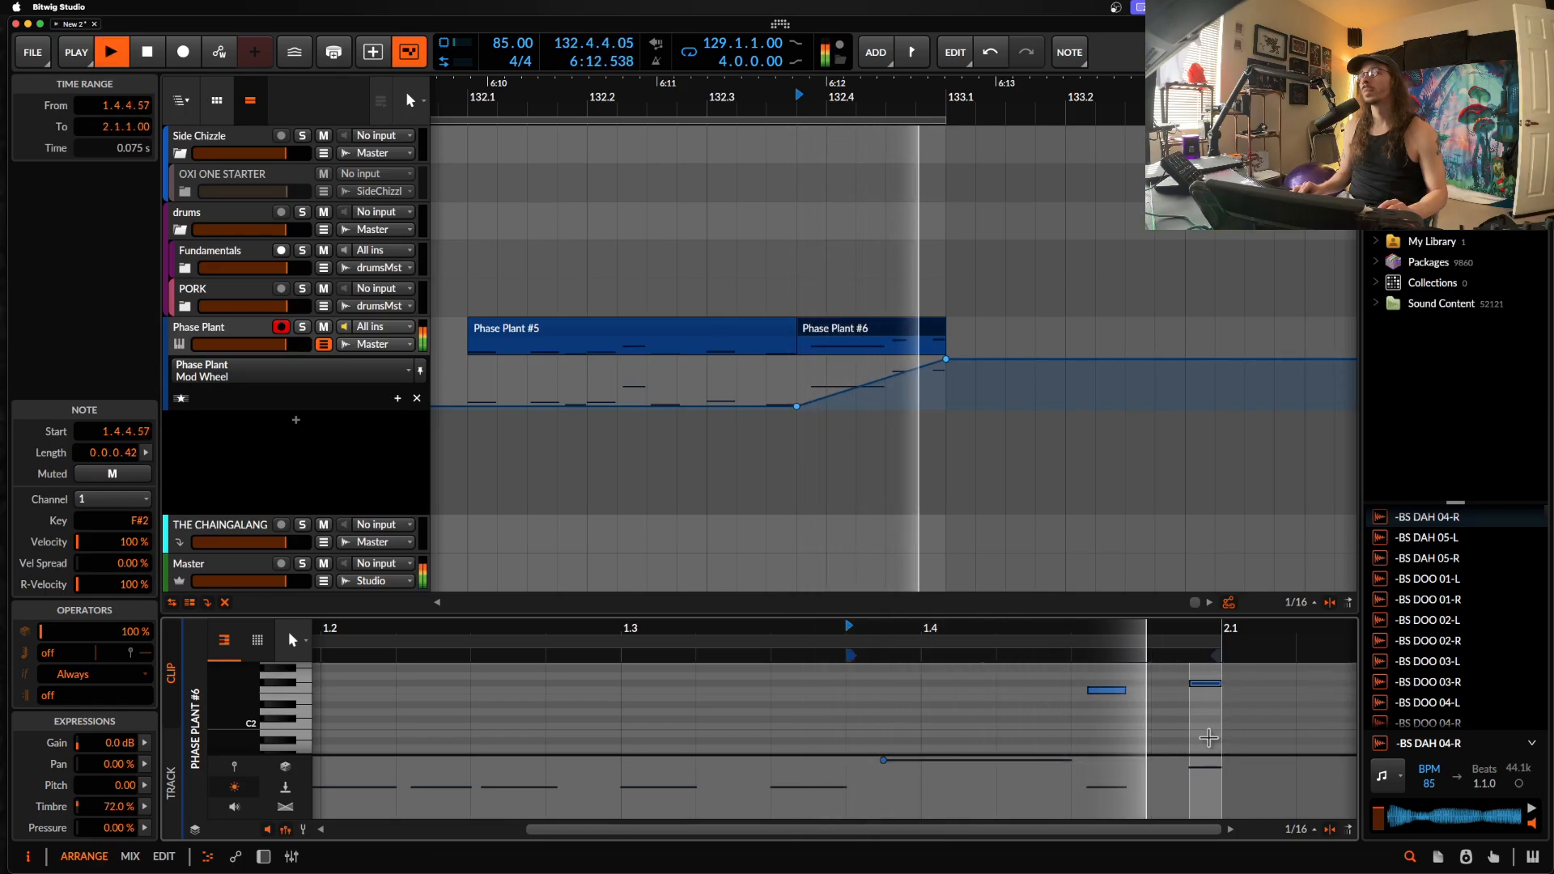
{"action": "scroll", "coordinate": [1199, 696], "scroll_direction": "up", "scroll_amount": 2}
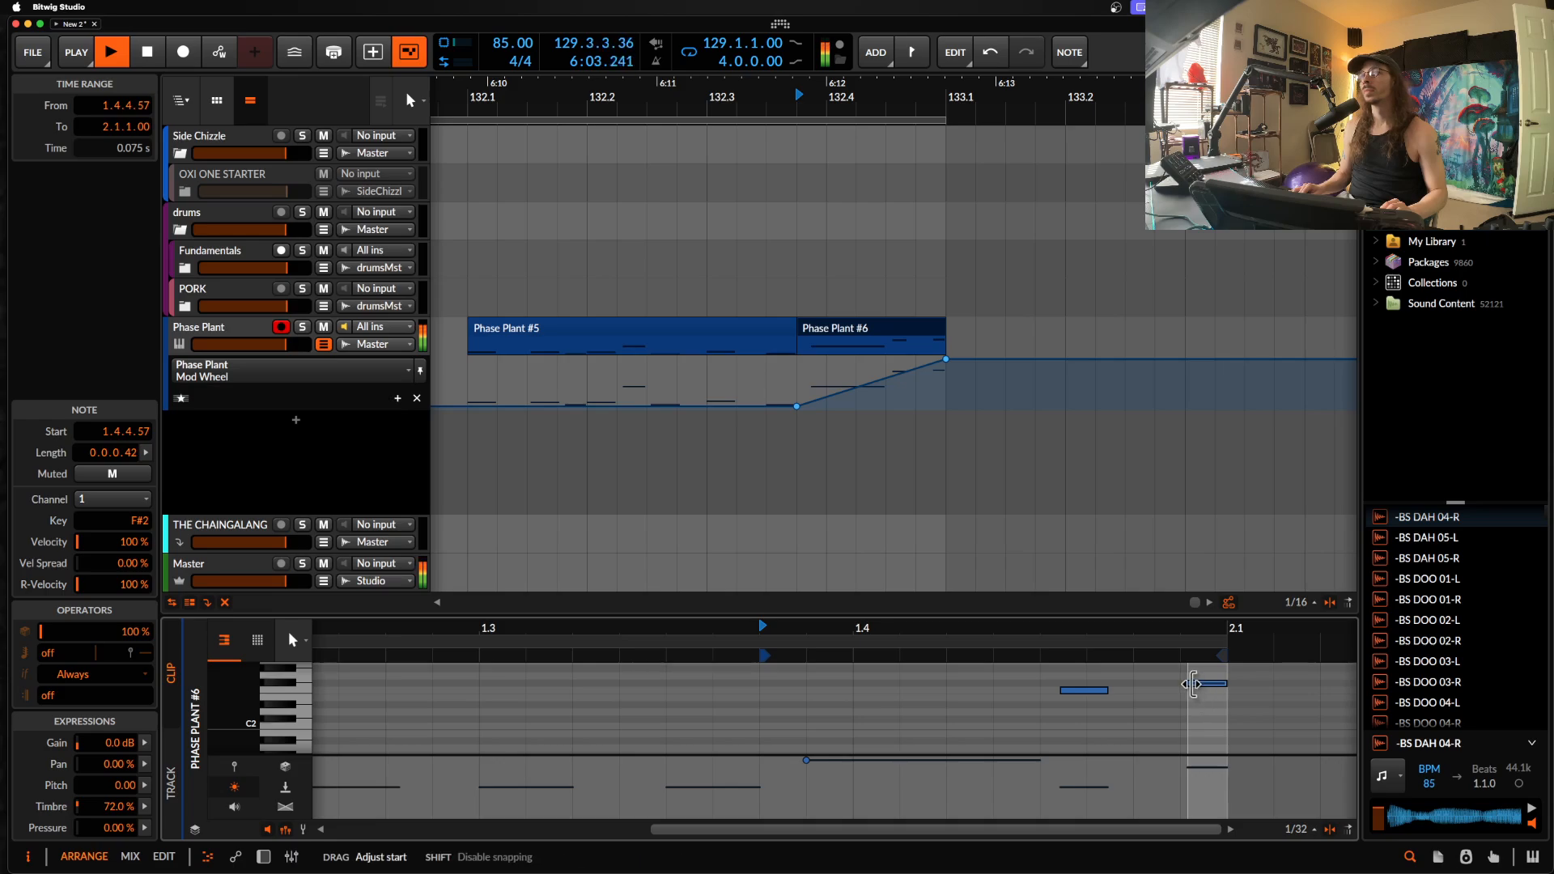
{"action": "left_click_drag", "start_coordinate": [1188, 684], "coordinate": [1181, 685]}
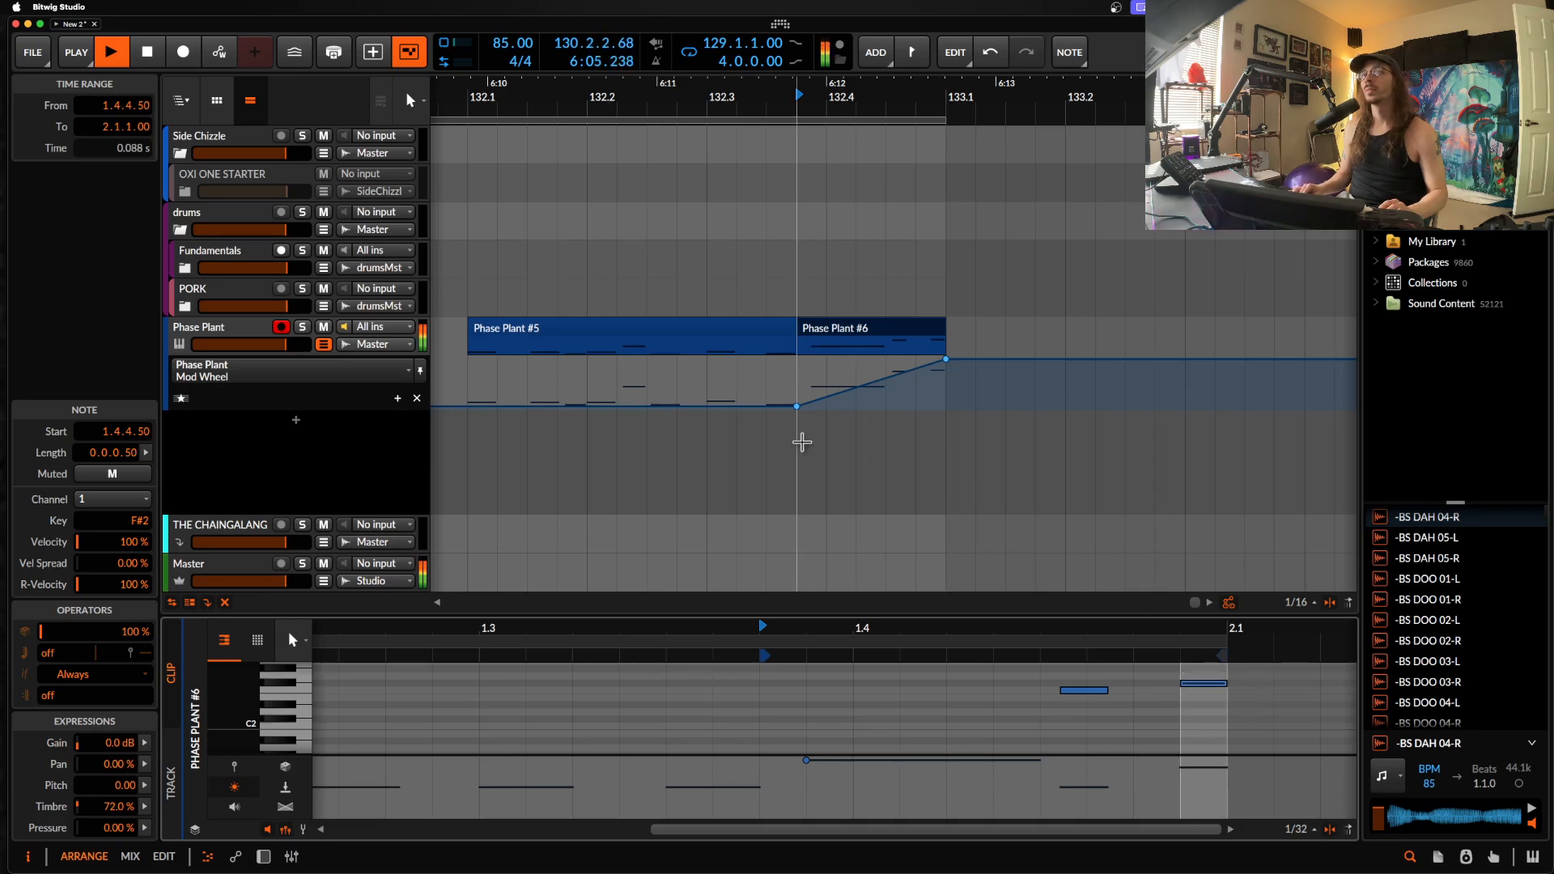
Step: Fill the gap between Phase Plant #4 and Phase Plant #5 with a one-beat clip at 131.4.1.00
{"action": "double_click", "coordinate": [225, 333]}
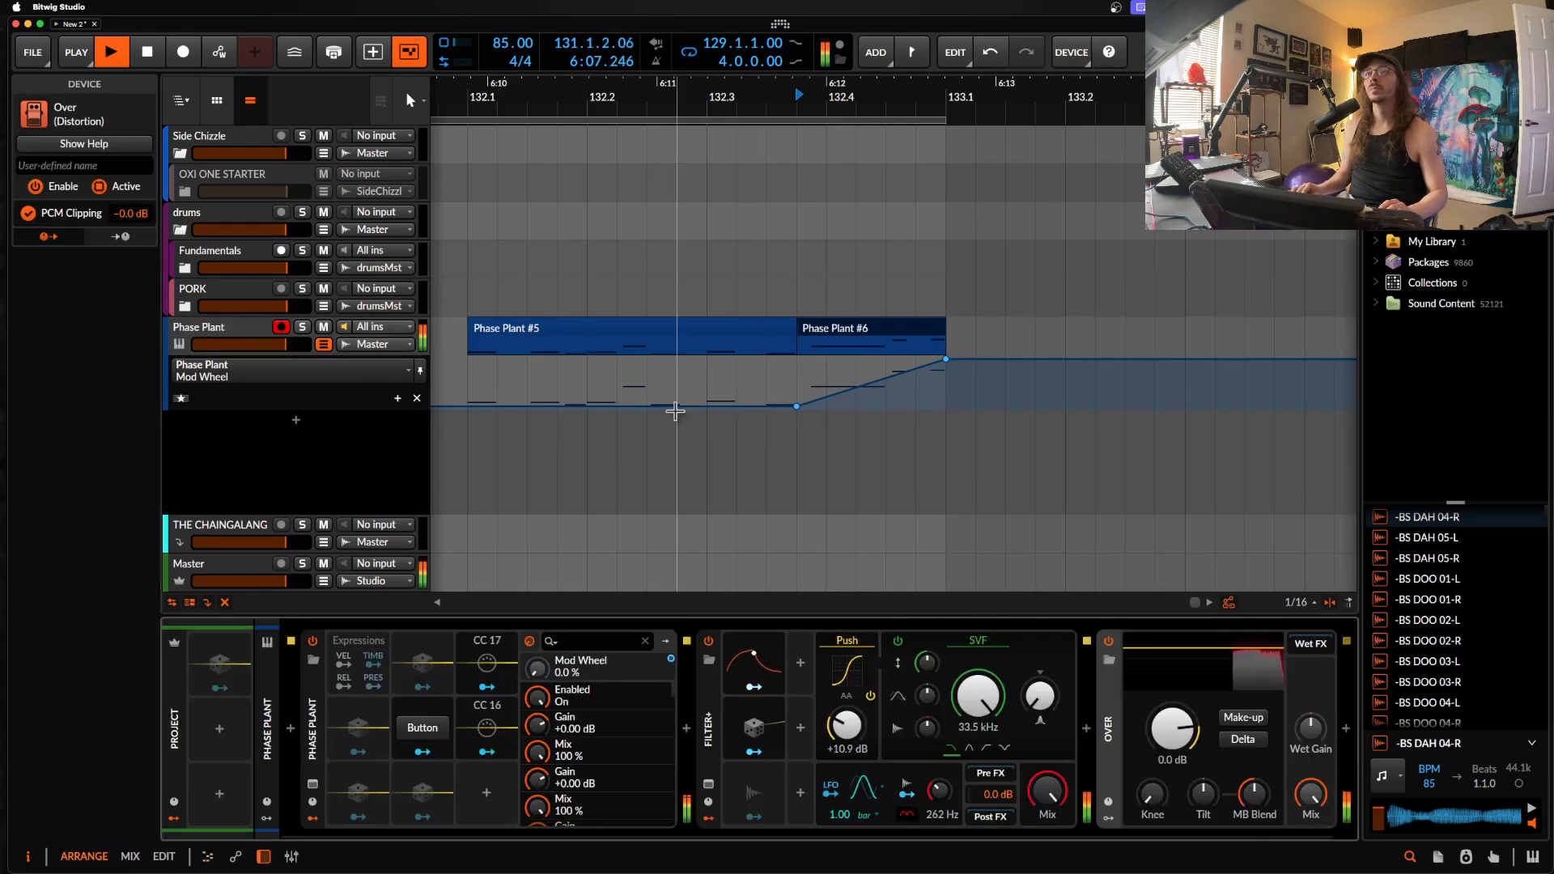
{"action": "scroll", "coordinate": [675, 413], "scroll_direction": "down", "scroll_amount": 3}
{"action": "scroll", "coordinate": [674, 414], "scroll_direction": "left", "scroll_amount": 2}
{"action": "scroll", "coordinate": [639, 413], "scroll_direction": "down", "scroll_amount": 1}
{"action": "scroll", "coordinate": [640, 414], "scroll_direction": "left", "scroll_amount": 2}
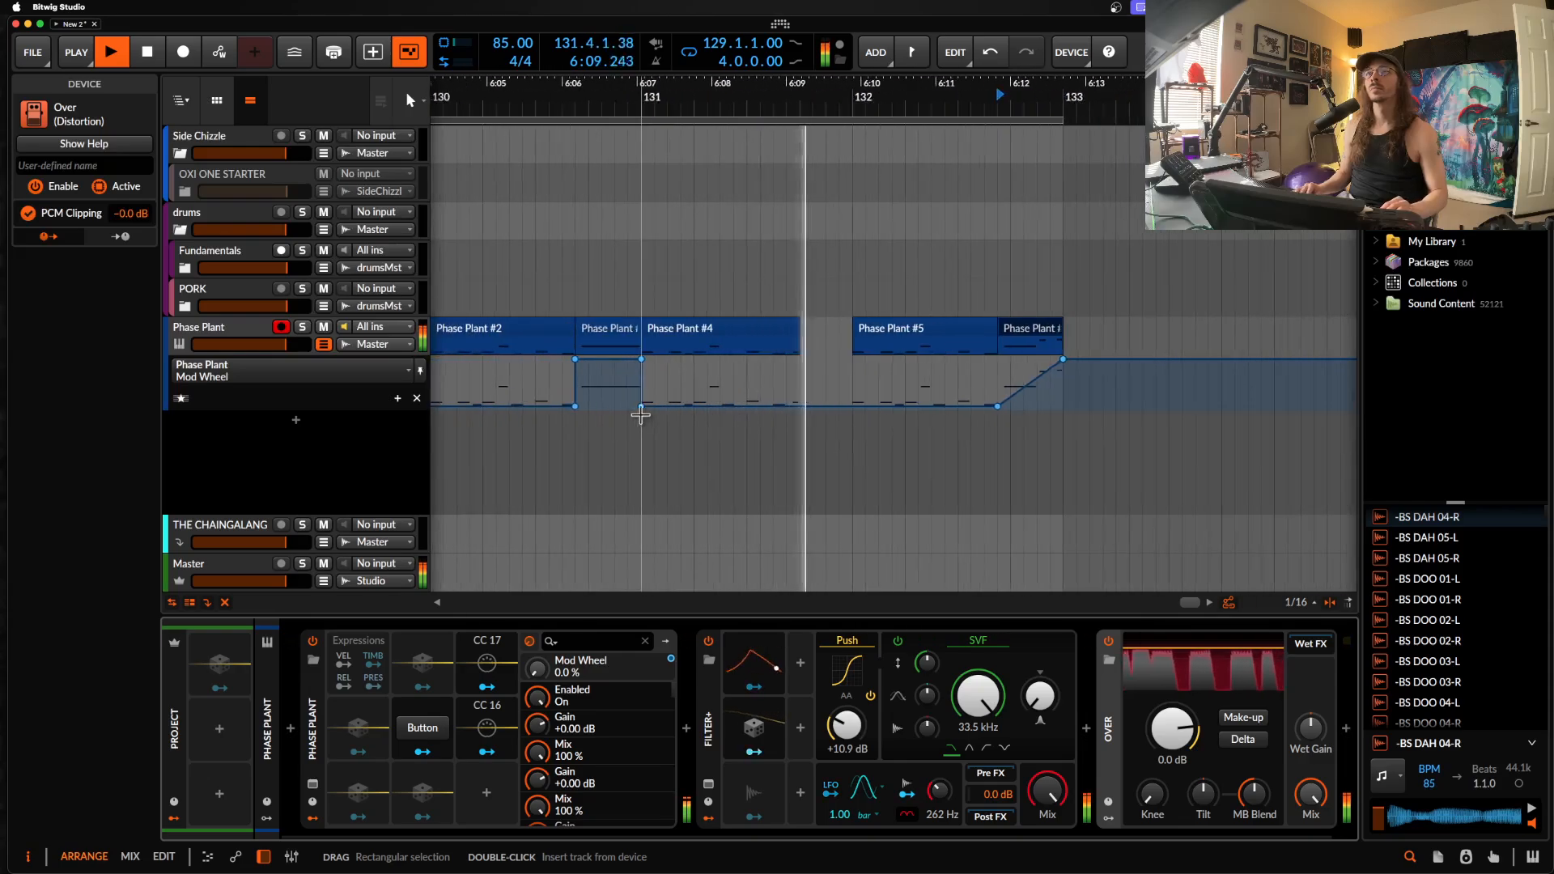
{"action": "key", "text": "space"}
{"action": "left_click", "coordinate": [802, 352]}
{"action": "key", "text": "super+v"}
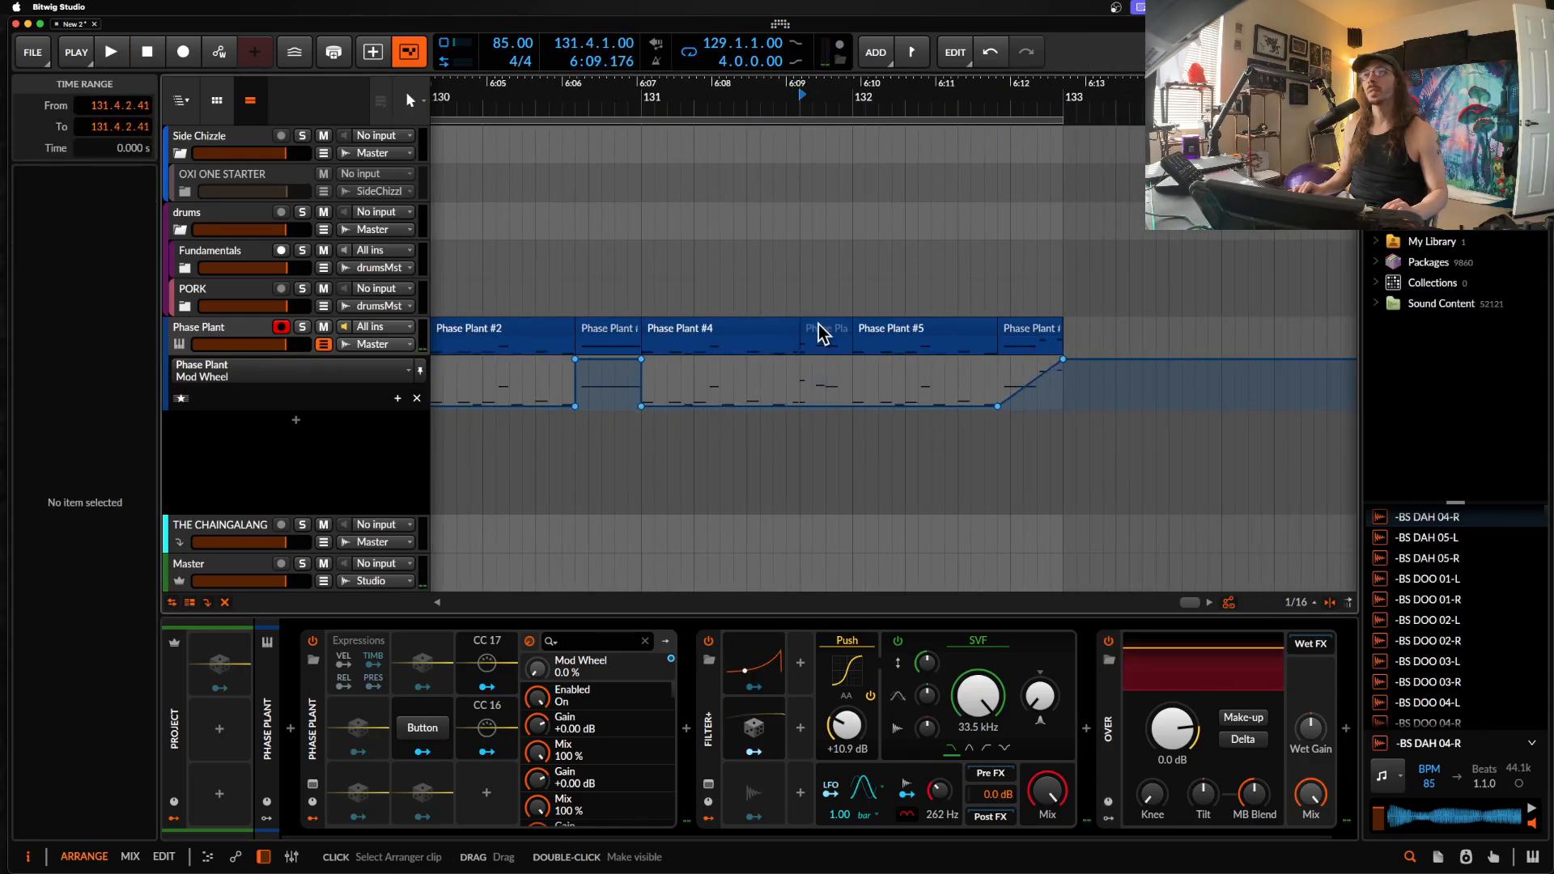
Step: Audition the filled gap and the phrase ending from 131.3.1.00
{"action": "scroll", "coordinate": [819, 333], "scroll_direction": "up", "scroll_amount": 1}
{"action": "left_click", "coordinate": [777, 346]}
{"action": "left_click", "coordinate": [726, 259]}
{"action": "key", "text": "space"}
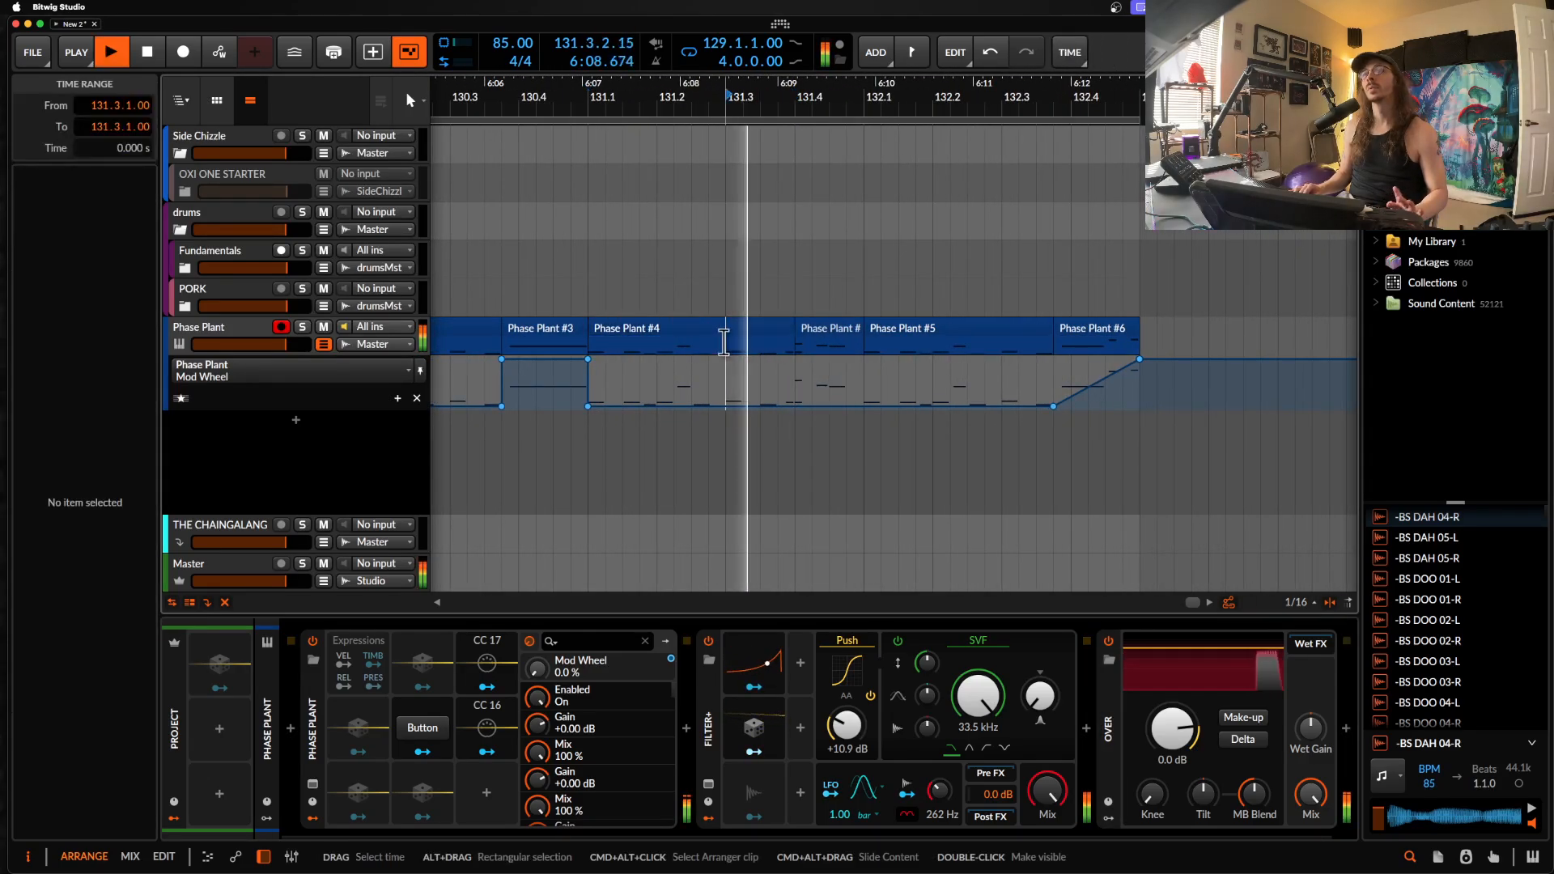
{"action": "scroll", "coordinate": [698, 287], "scroll_direction": "down", "scroll_amount": 1}
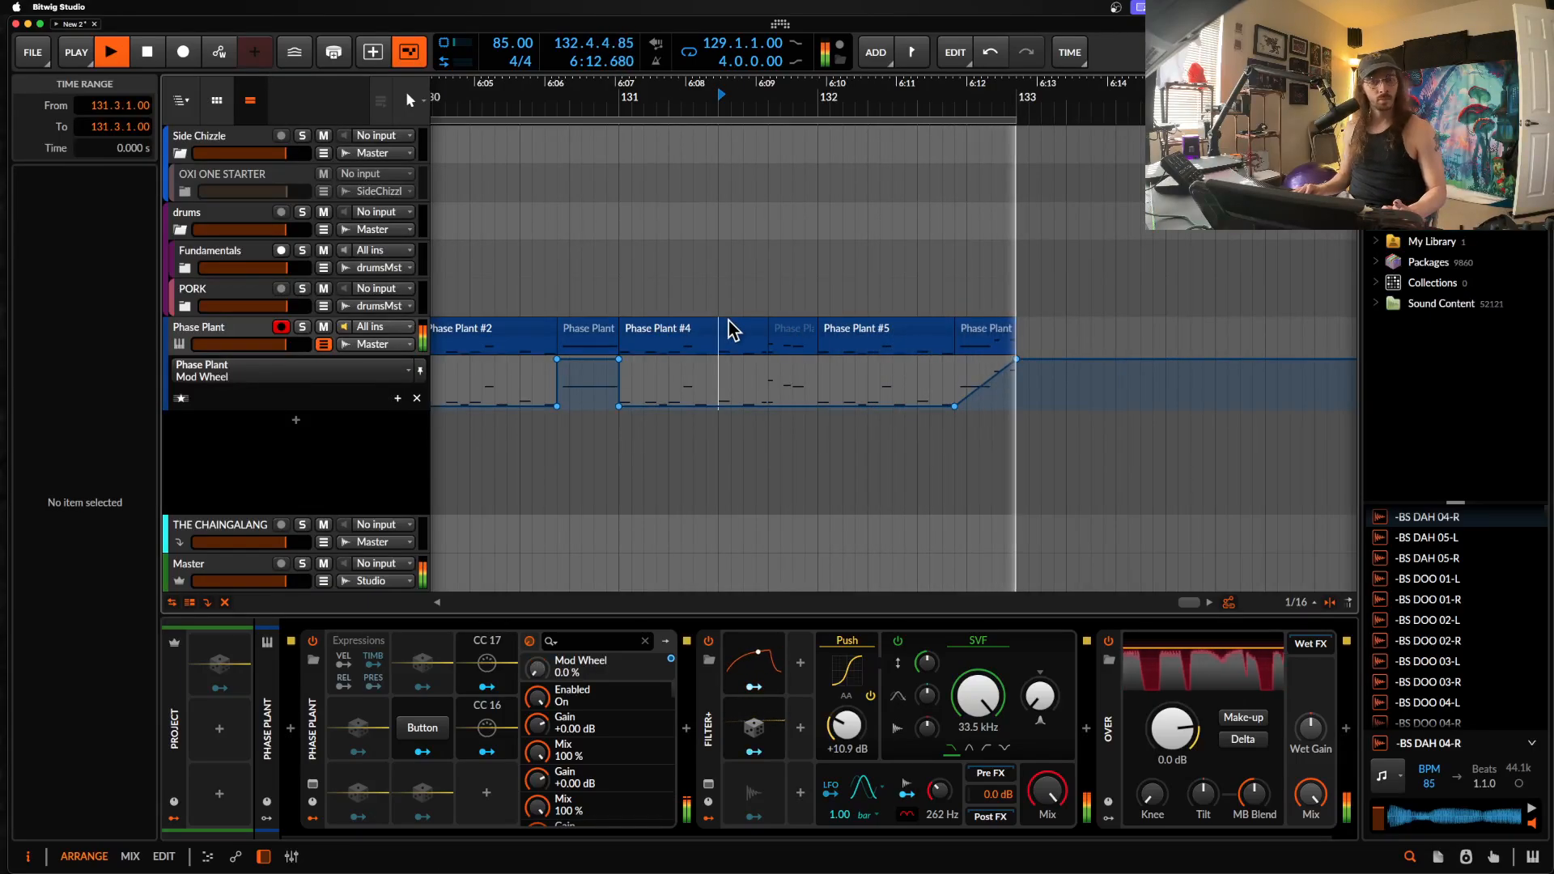
{"action": "scroll", "coordinate": [733, 332], "scroll_direction": "down", "scroll_amount": 1}
Step: Hide the Mod Wheel automation lane of the Phase Plant track
{"action": "double_click", "coordinate": [211, 332]}
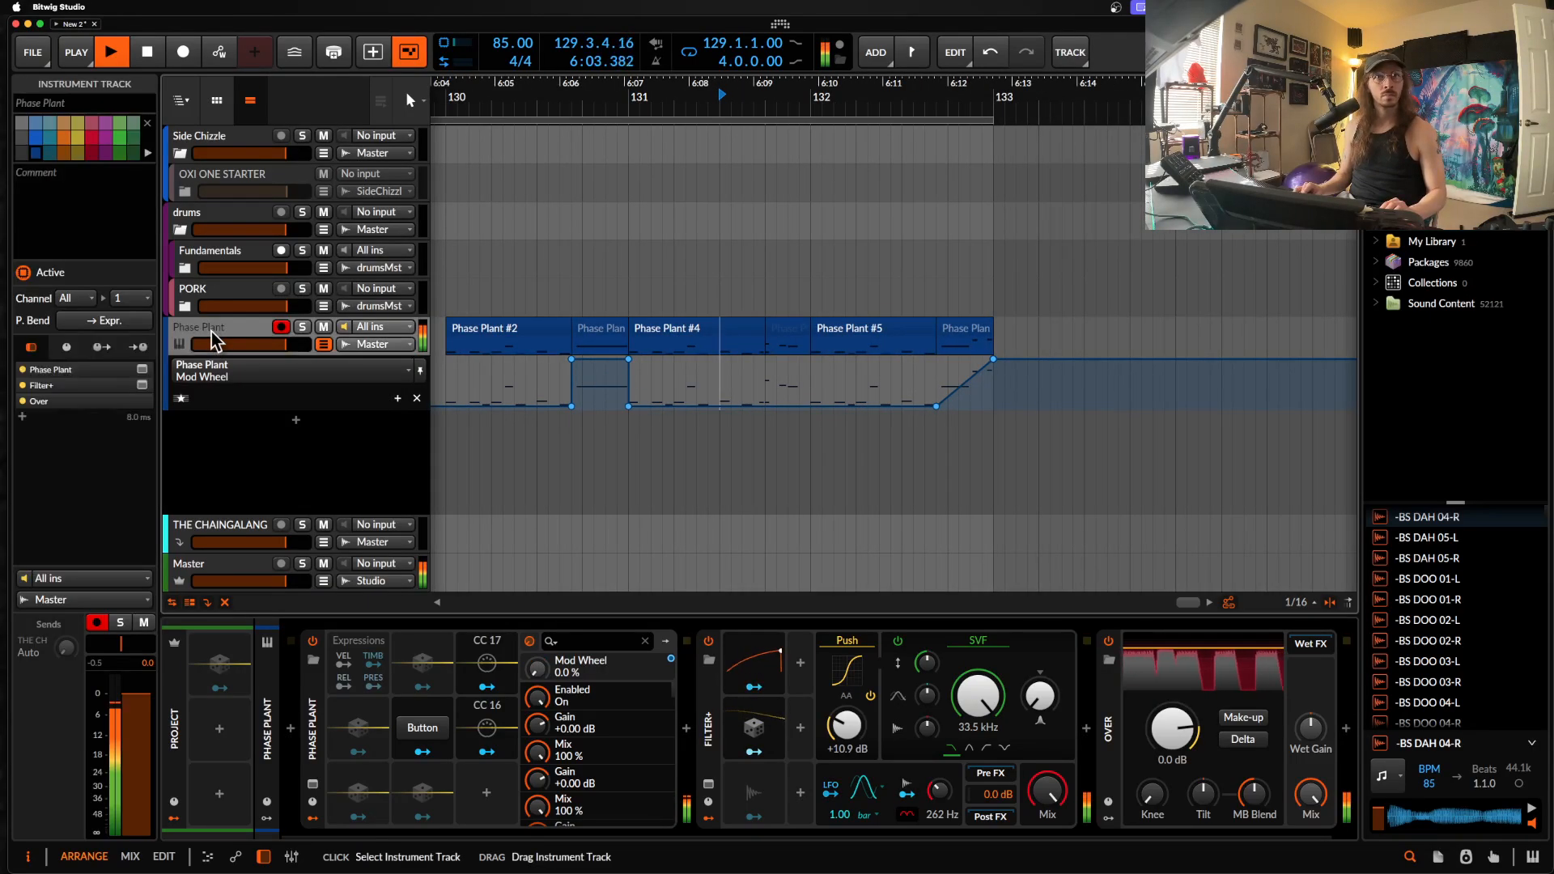
{"action": "left_click", "coordinate": [322, 347]}
{"action": "left_click", "coordinate": [323, 344]}
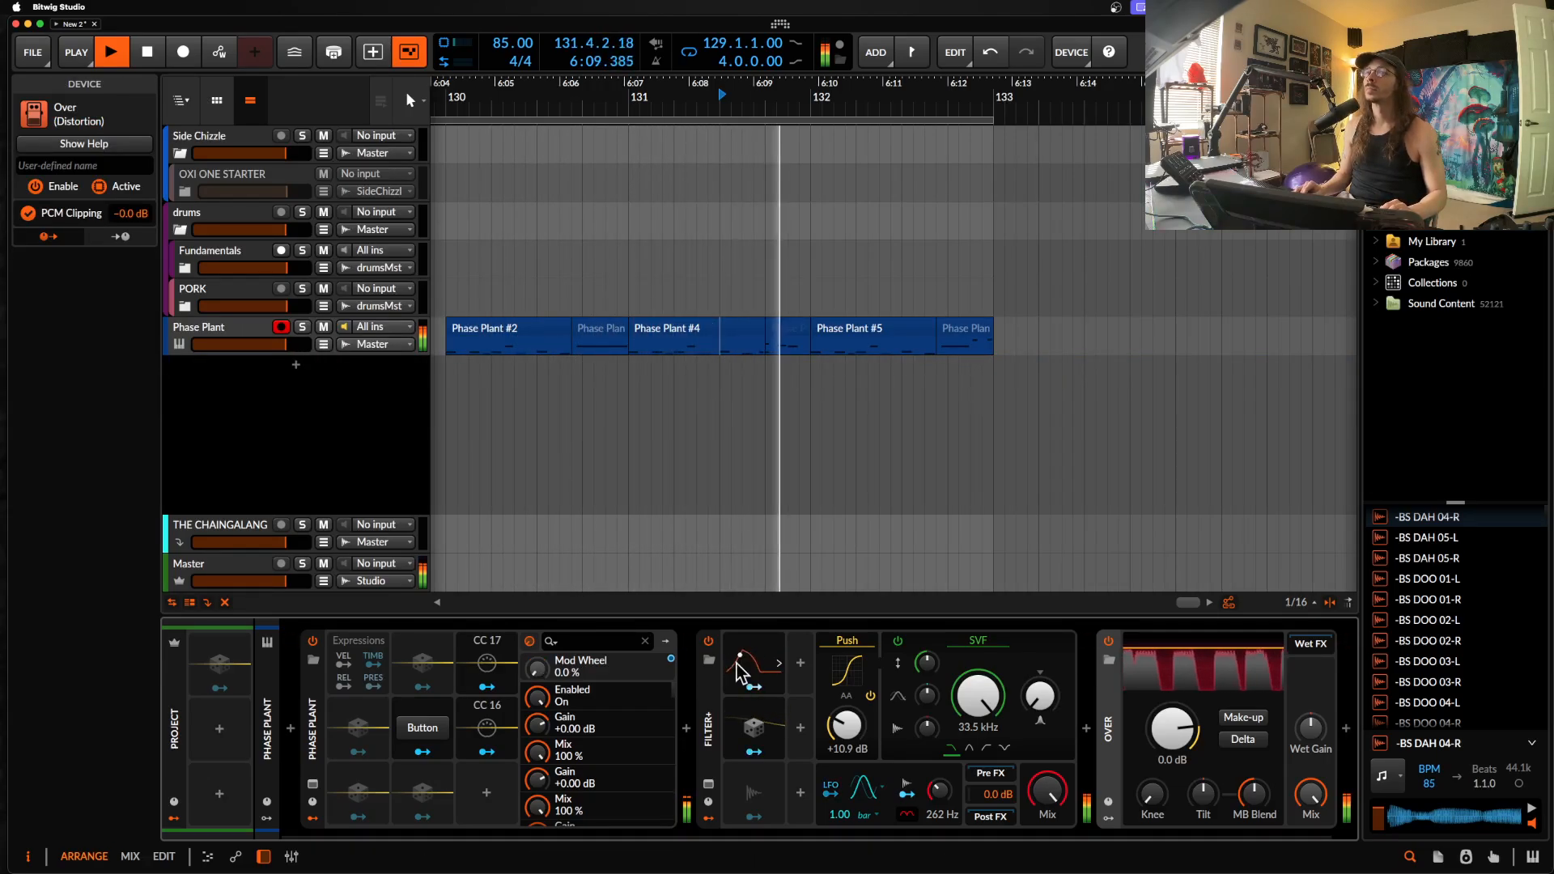
Step: Open the one-beat clip at 131.4.1.00 in the note editor and delete its low note starting at 1.4.1.54
{"action": "scroll", "coordinate": [743, 340], "scroll_direction": "up", "scroll_amount": 3}
{"action": "scroll", "coordinate": [824, 344], "scroll_direction": "up", "scroll_amount": 2}
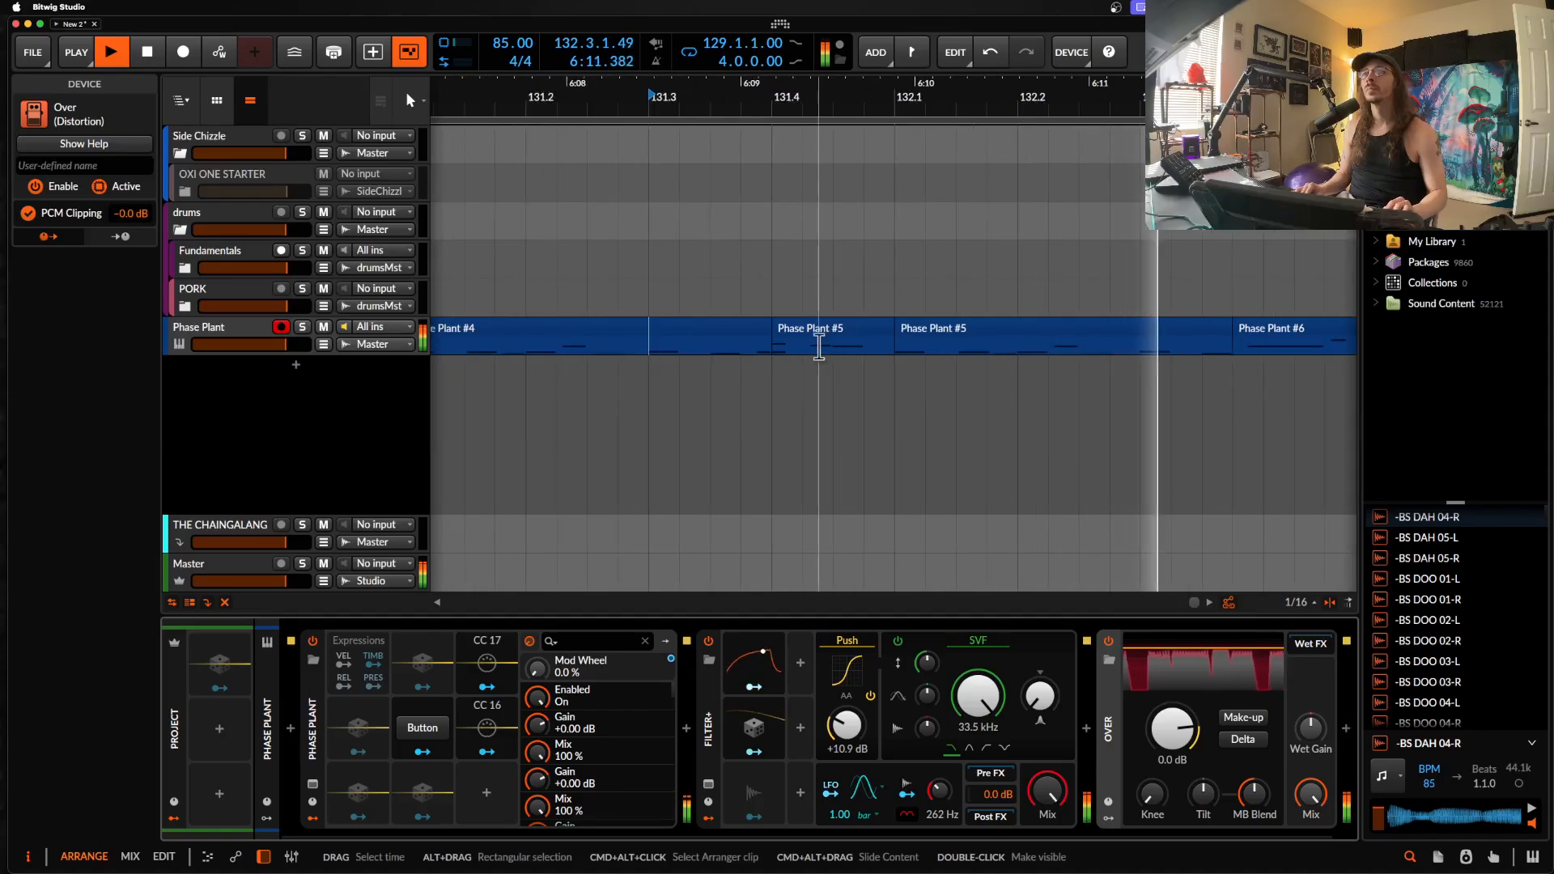
{"action": "key", "text": "space"}
{"action": "left_click", "coordinate": [827, 348]}
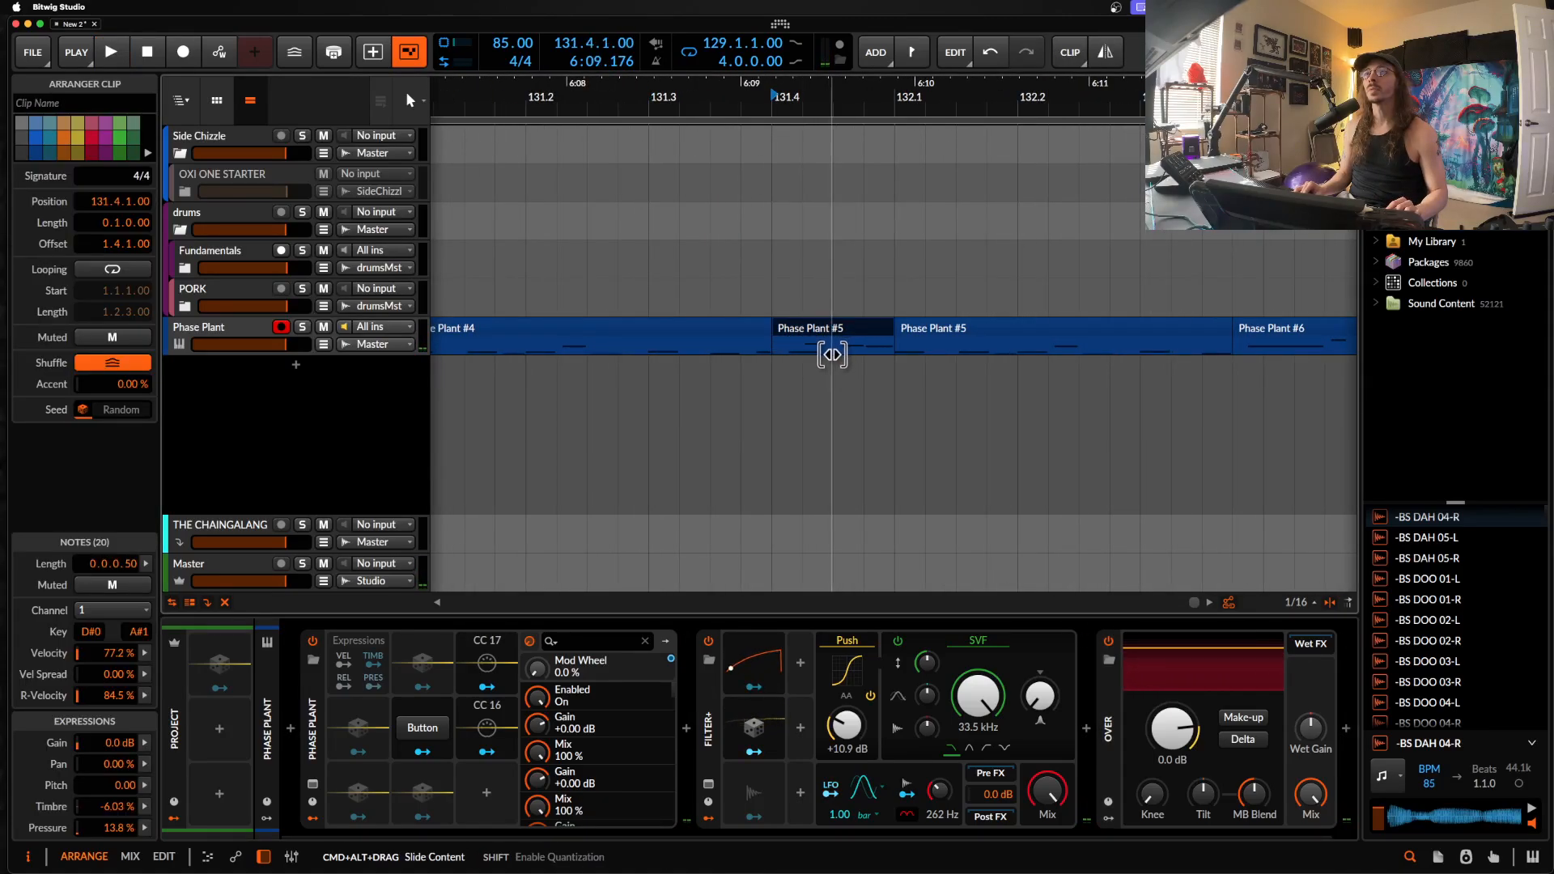
{"action": "double_click", "coordinate": [809, 332]}
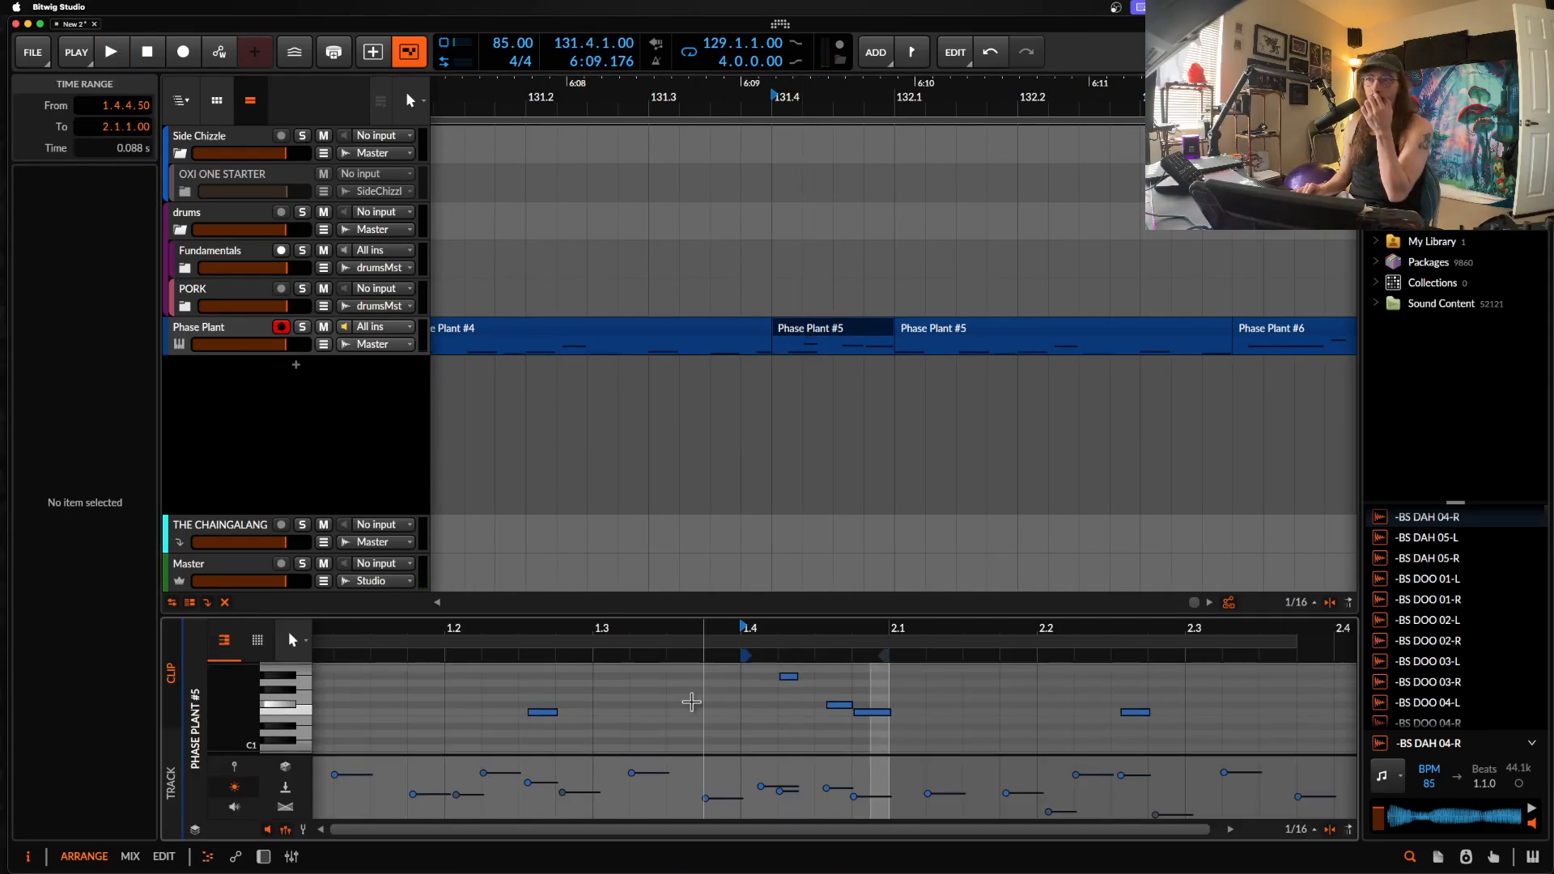
{"action": "double_click", "coordinate": [748, 707]}
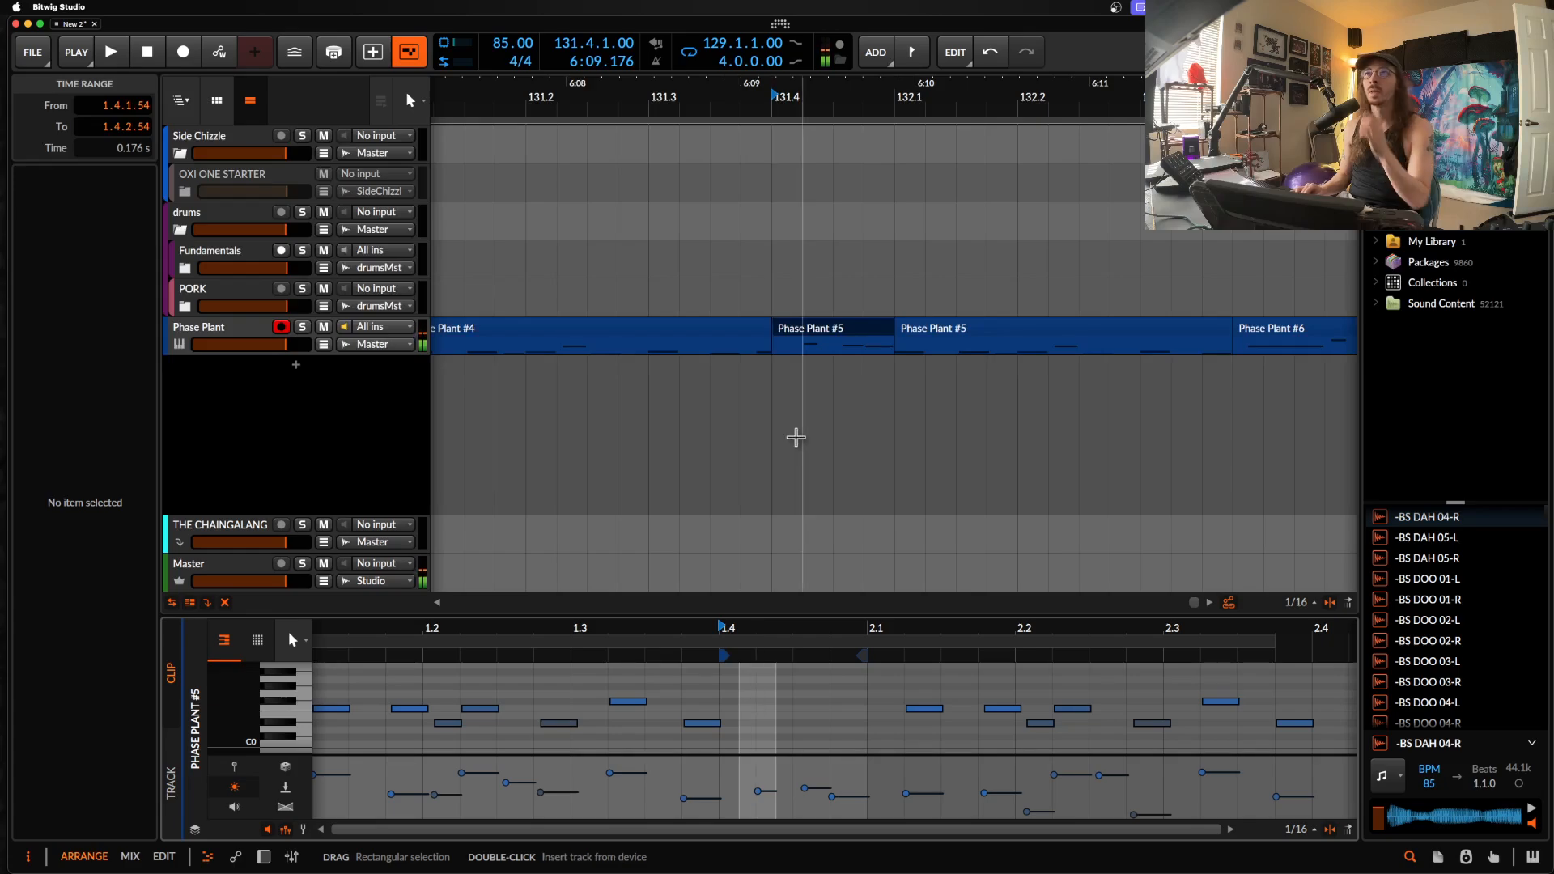
Step: Audition the one-beat fill and slide its contents earlier so its first note starts at 131.4.1.00
{"action": "left_click", "coordinate": [790, 334]}
{"action": "key", "text": "space"}
{"action": "scroll", "coordinate": [791, 333], "scroll_direction": "down", "scroll_amount": 4}
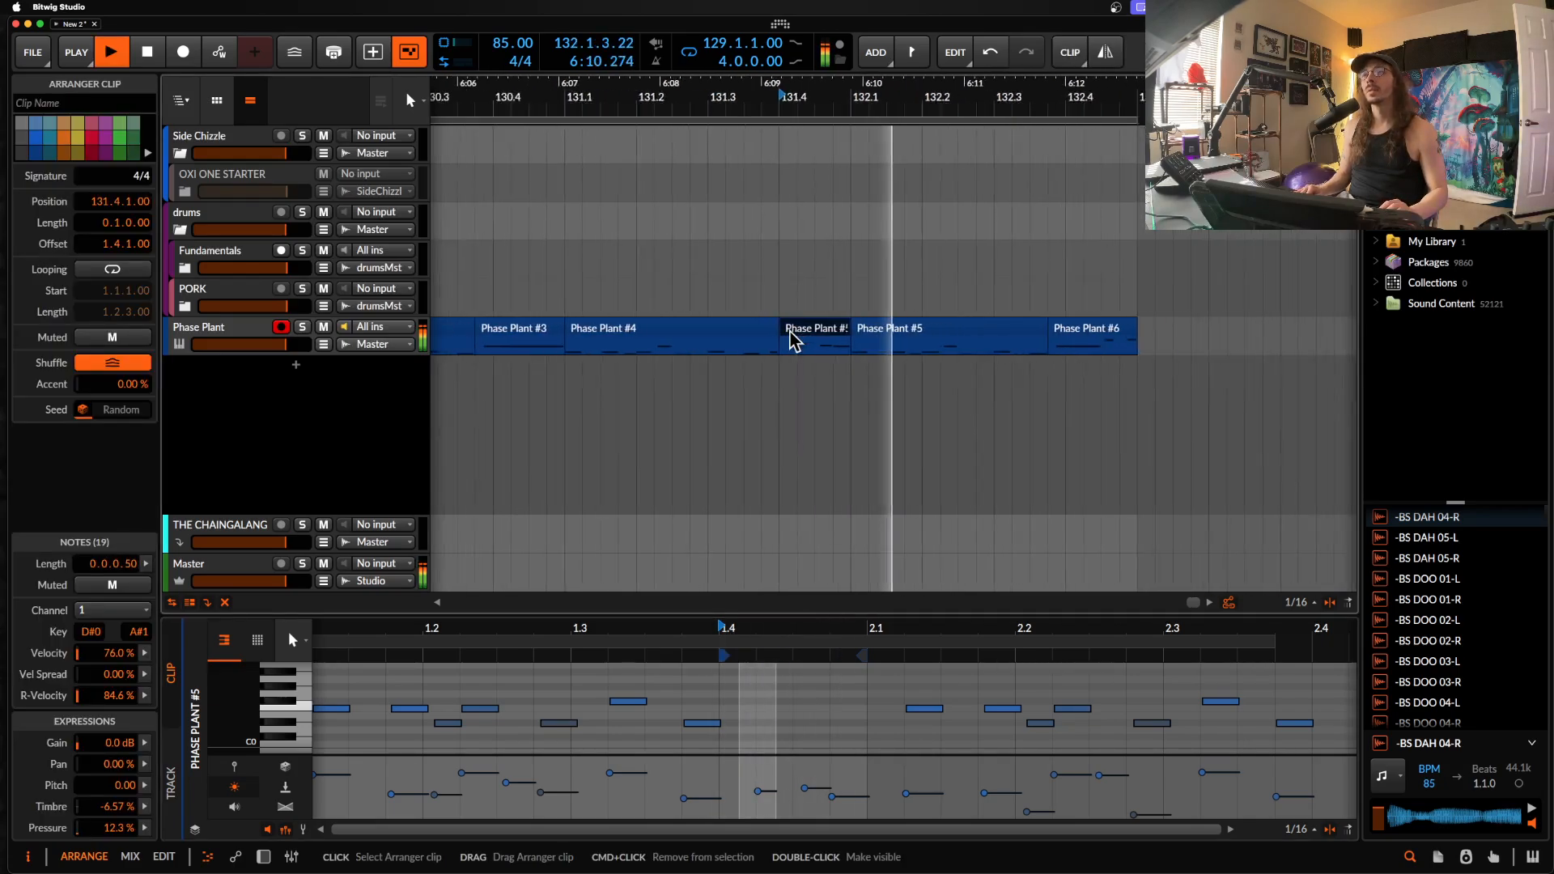
{"action": "key", "text": "space"}
{"action": "scroll", "coordinate": [815, 340], "scroll_direction": "up", "scroll_amount": 5}
{"action": "left_click", "coordinate": [632, 346]}
{"action": "key", "text": "space"}
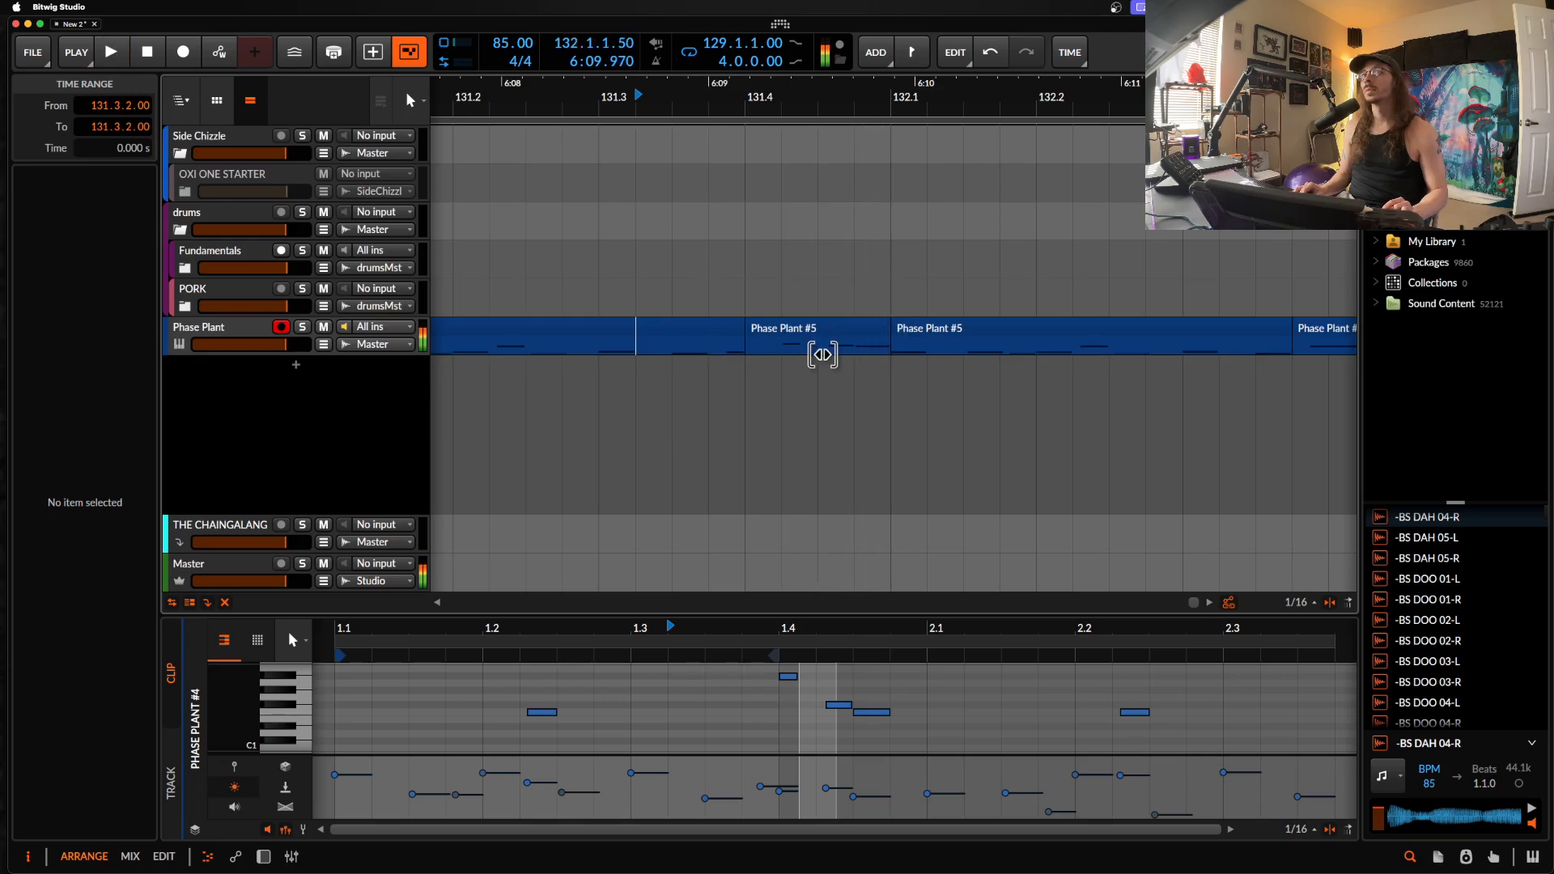
{"action": "left_click", "coordinate": [798, 353]}
{"action": "key", "text": "space"}
{"action": "left_click_drag", "start_coordinate": [789, 351], "coordinate": [790, 352]}
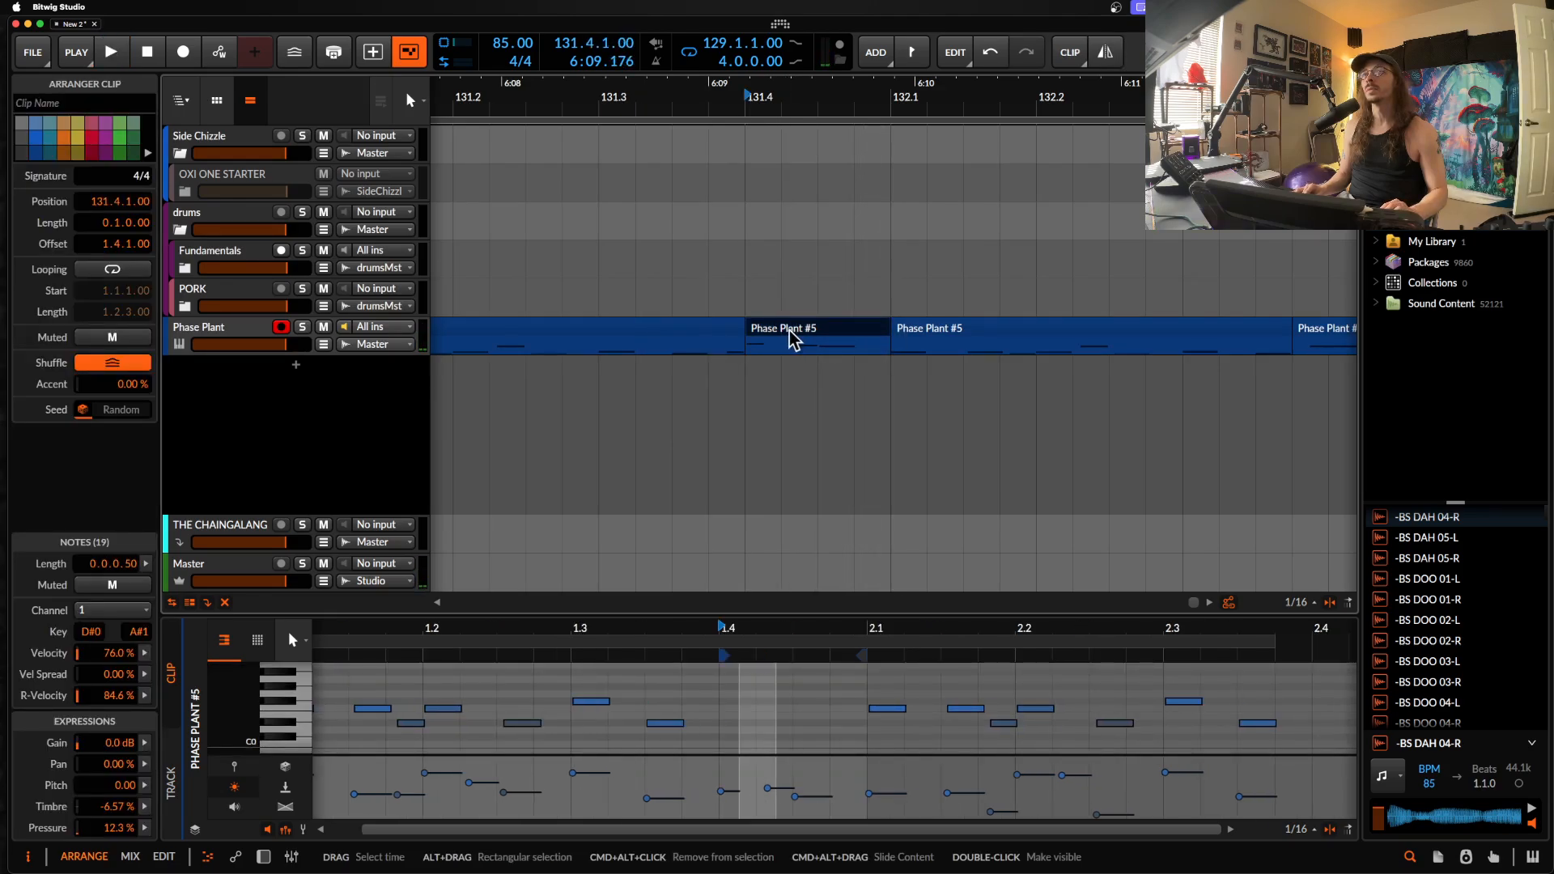
Step: Split the one-beat fill at 131.4.2.00, slide the second part's contents slightly later, and audition the result
{"action": "left_click", "coordinate": [782, 345]}
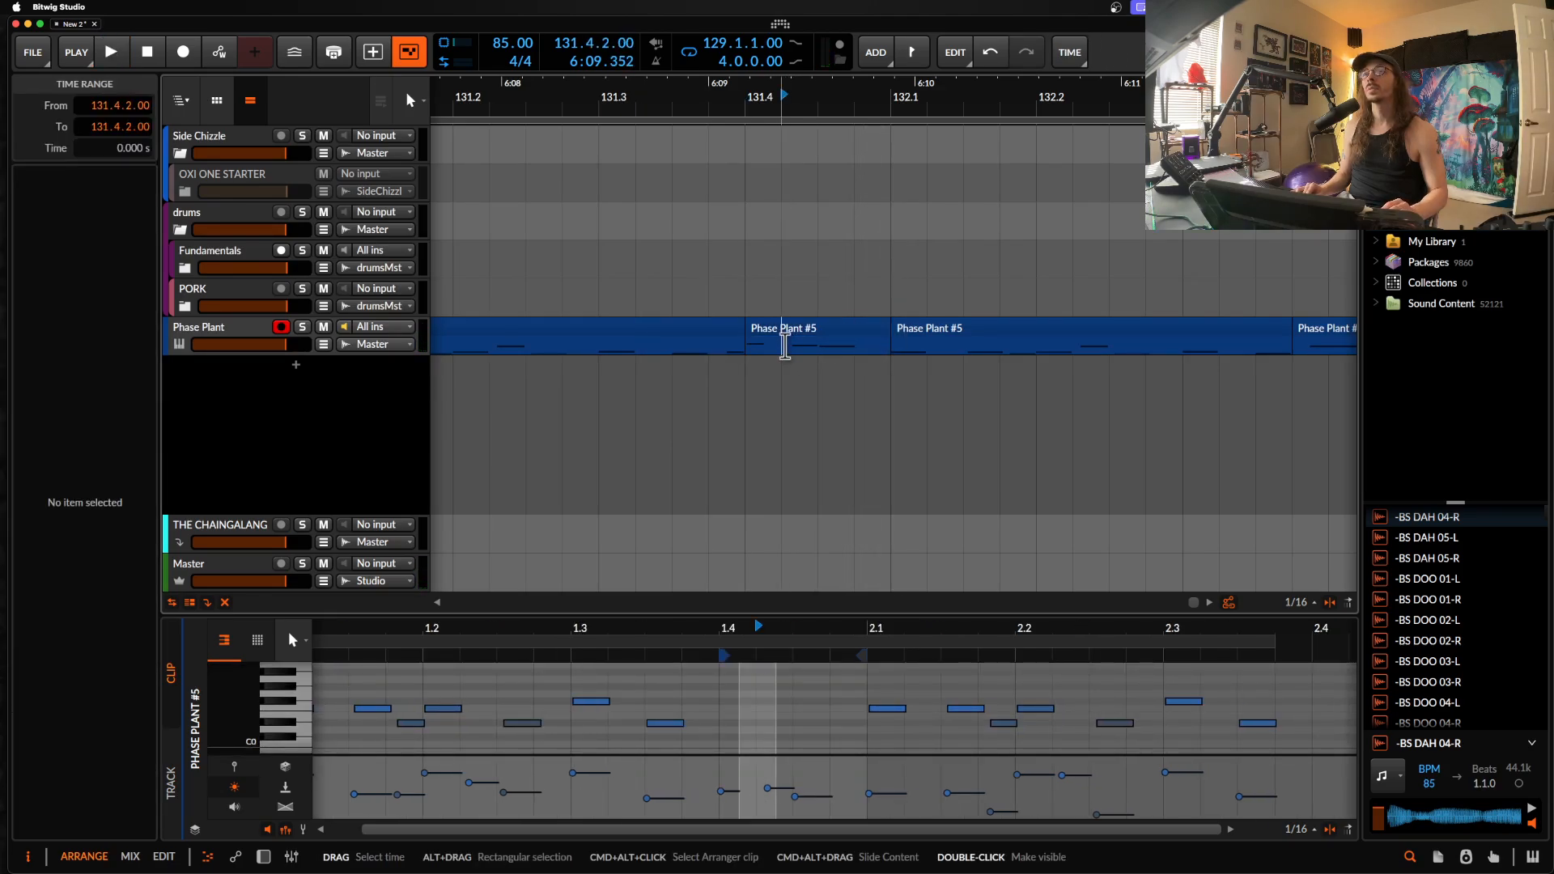
{"action": "key", "text": "super+e"}
{"action": "scroll", "coordinate": [740, 737], "scroll_direction": "up", "scroll_amount": 4}
{"action": "scroll", "coordinate": [741, 736], "scroll_direction": "up", "scroll_amount": 5}
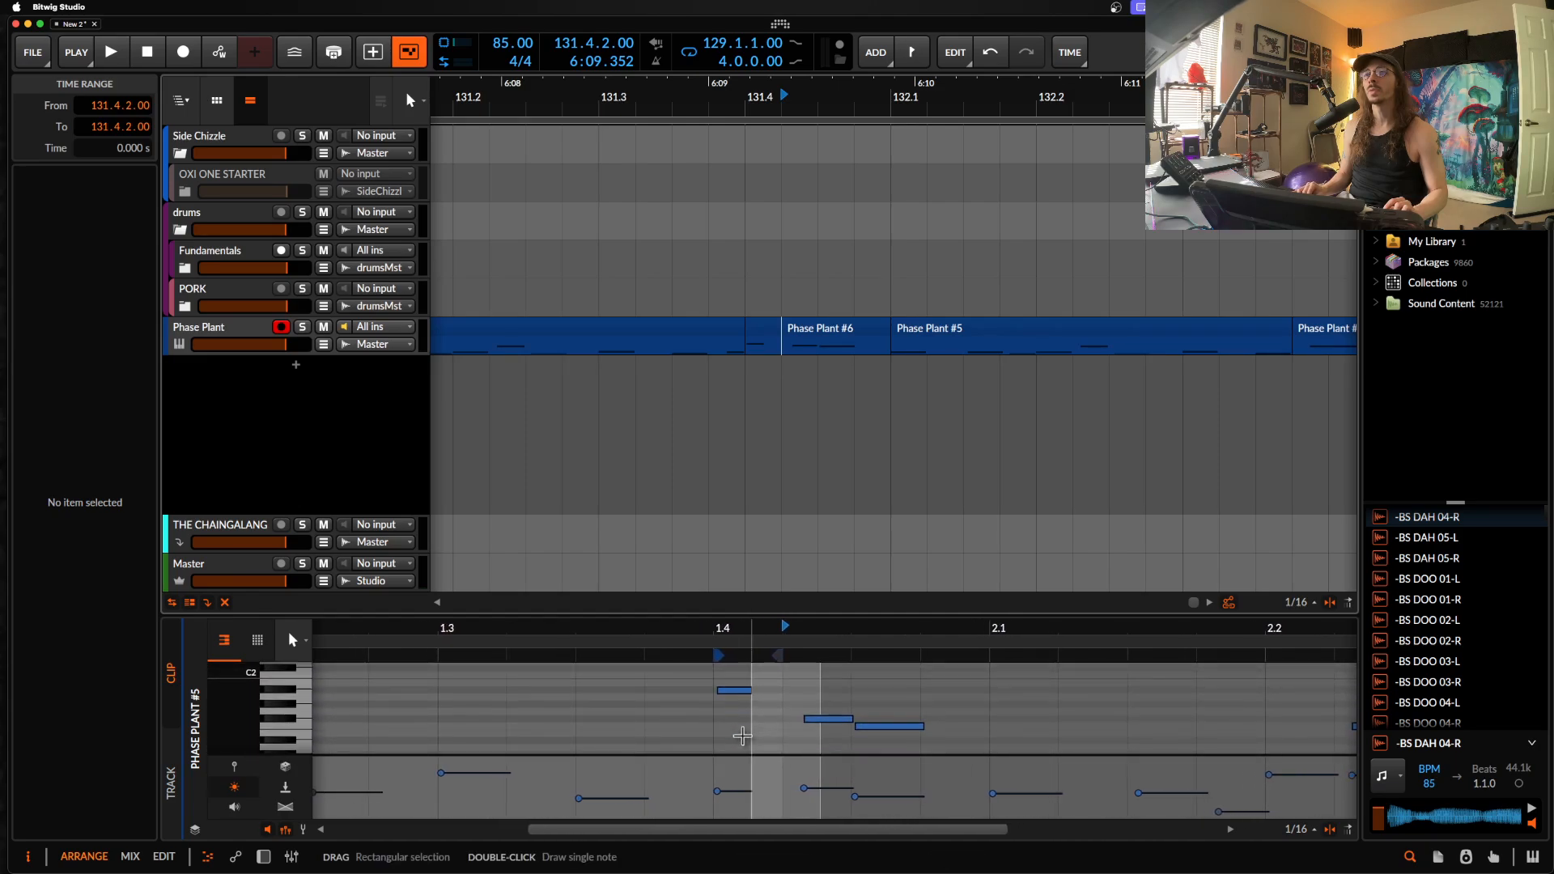
{"action": "left_click", "coordinate": [817, 350]}
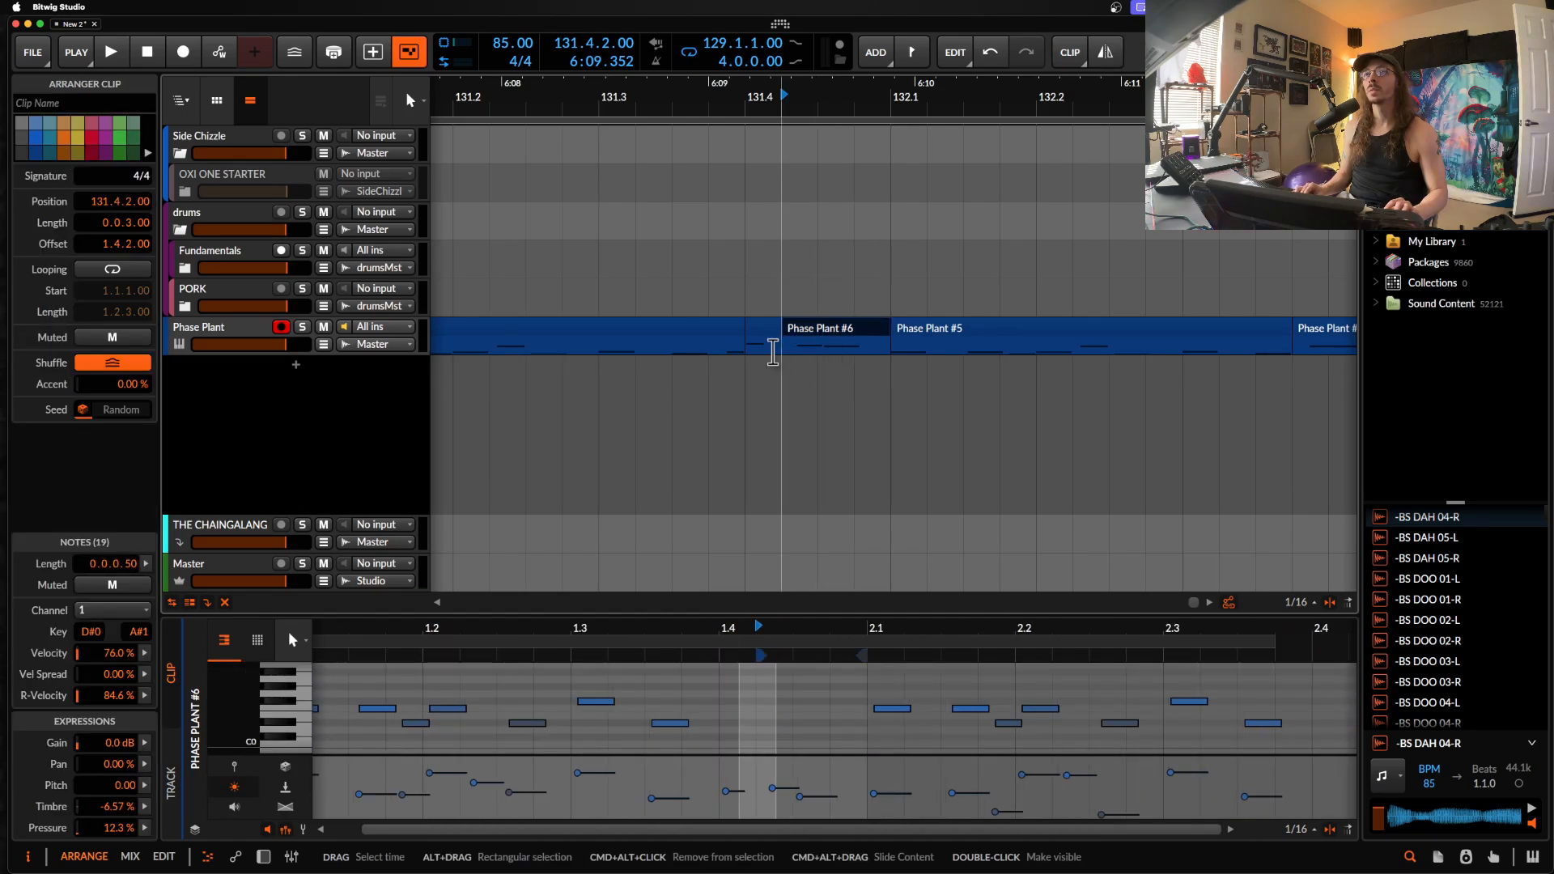
{"action": "left_click", "coordinate": [761, 341]}
{"action": "key", "text": "space"}
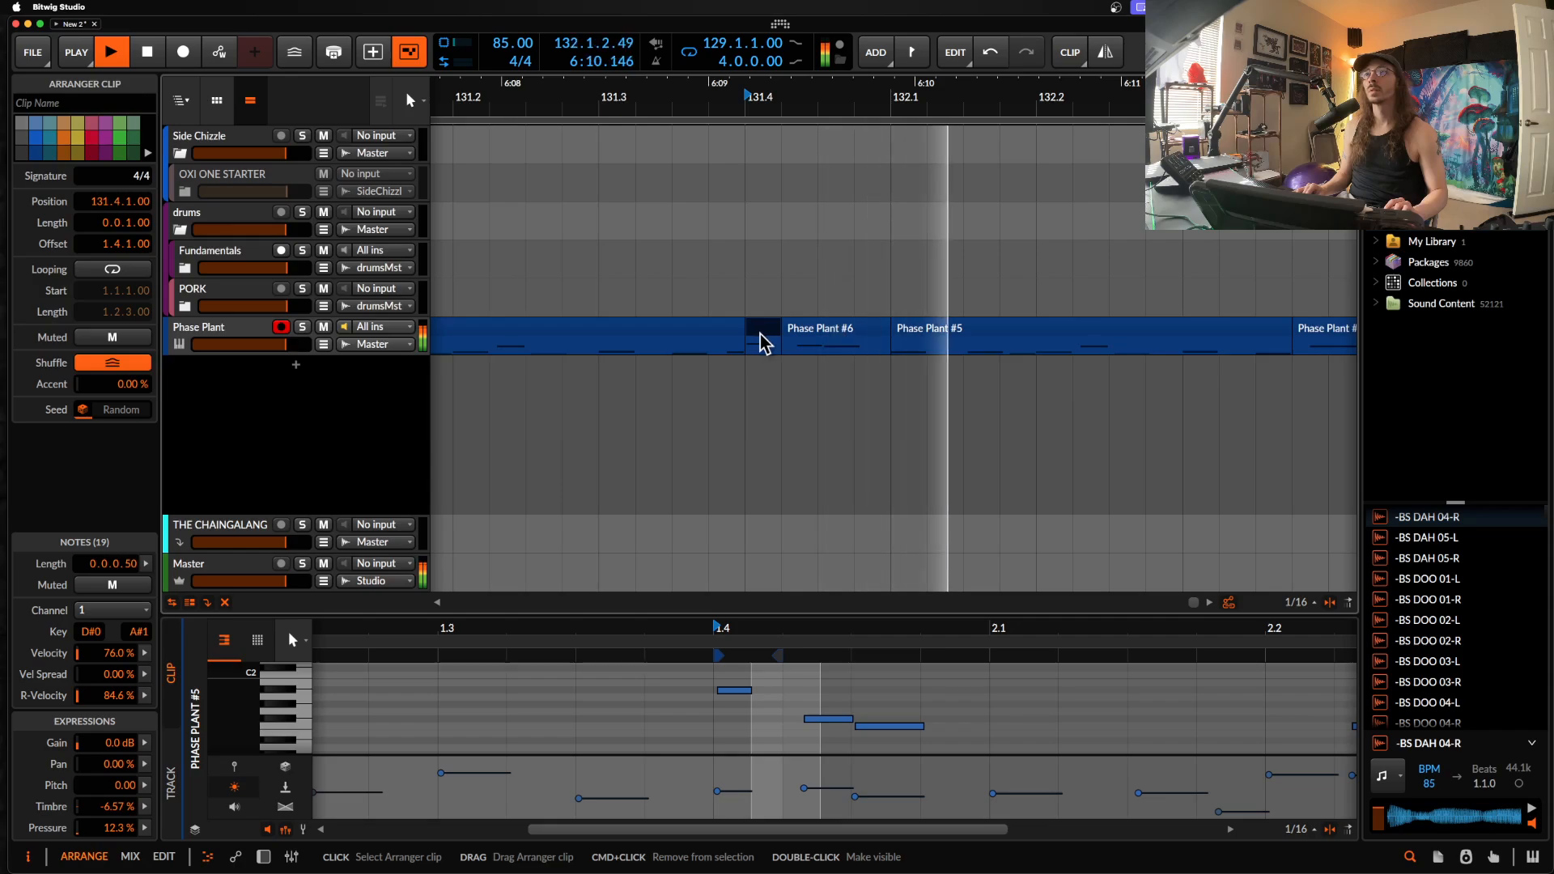
Step: Show the Phase Plant track's device chain and open the Phase Plant plugin window
{"action": "scroll", "coordinate": [763, 340], "scroll_direction": "down", "scroll_amount": 6}
{"action": "scroll", "coordinate": [627, 346], "scroll_direction": "left", "scroll_amount": 2}
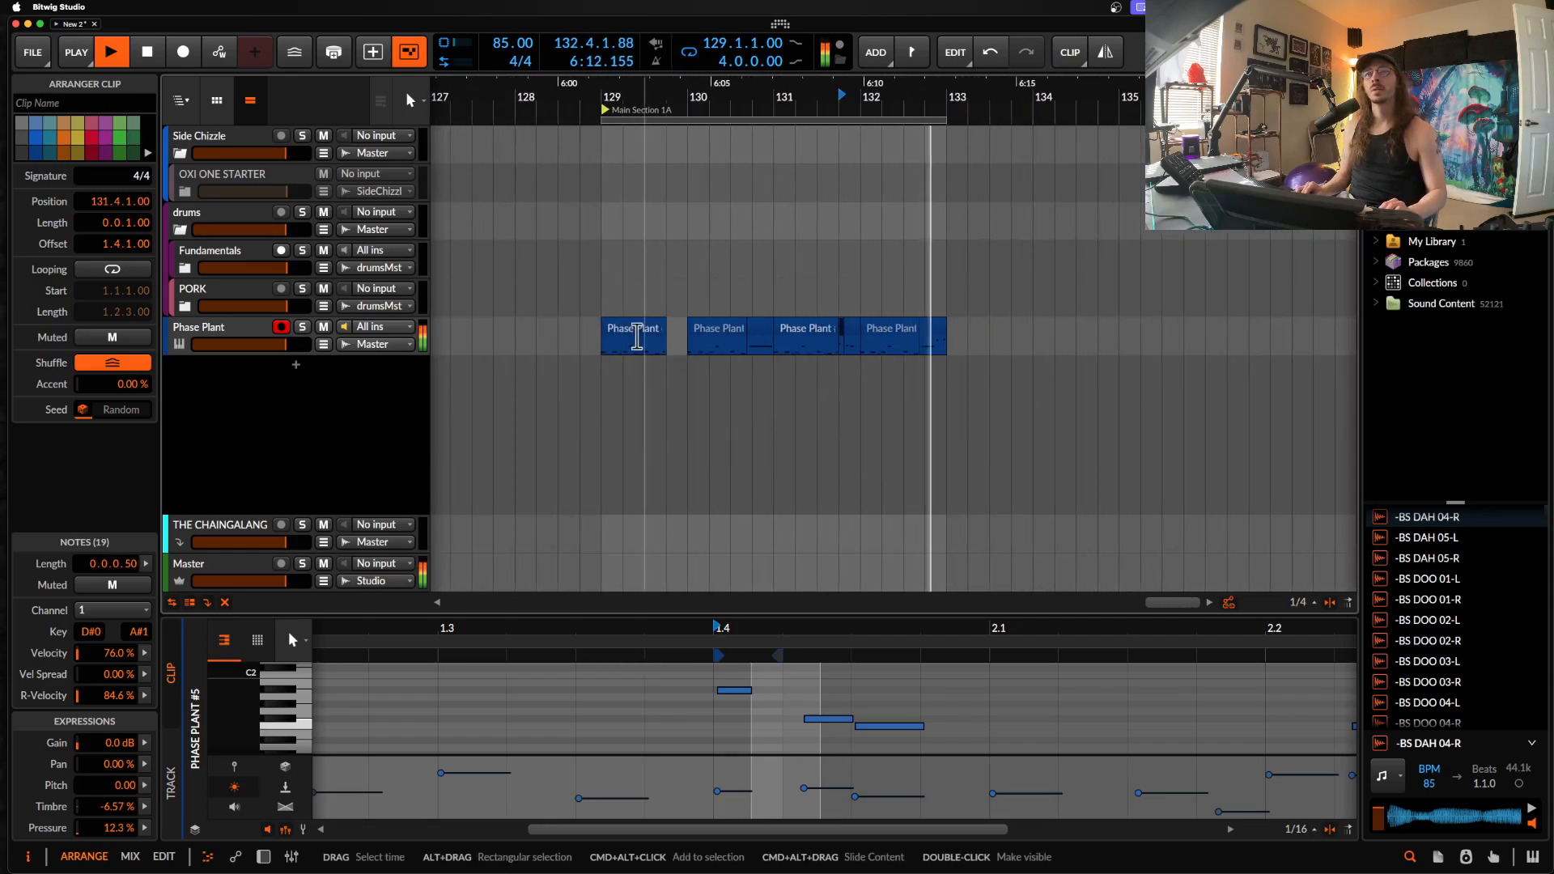
{"action": "double_click", "coordinate": [638, 335]}
{"action": "double_click", "coordinate": [255, 330]}
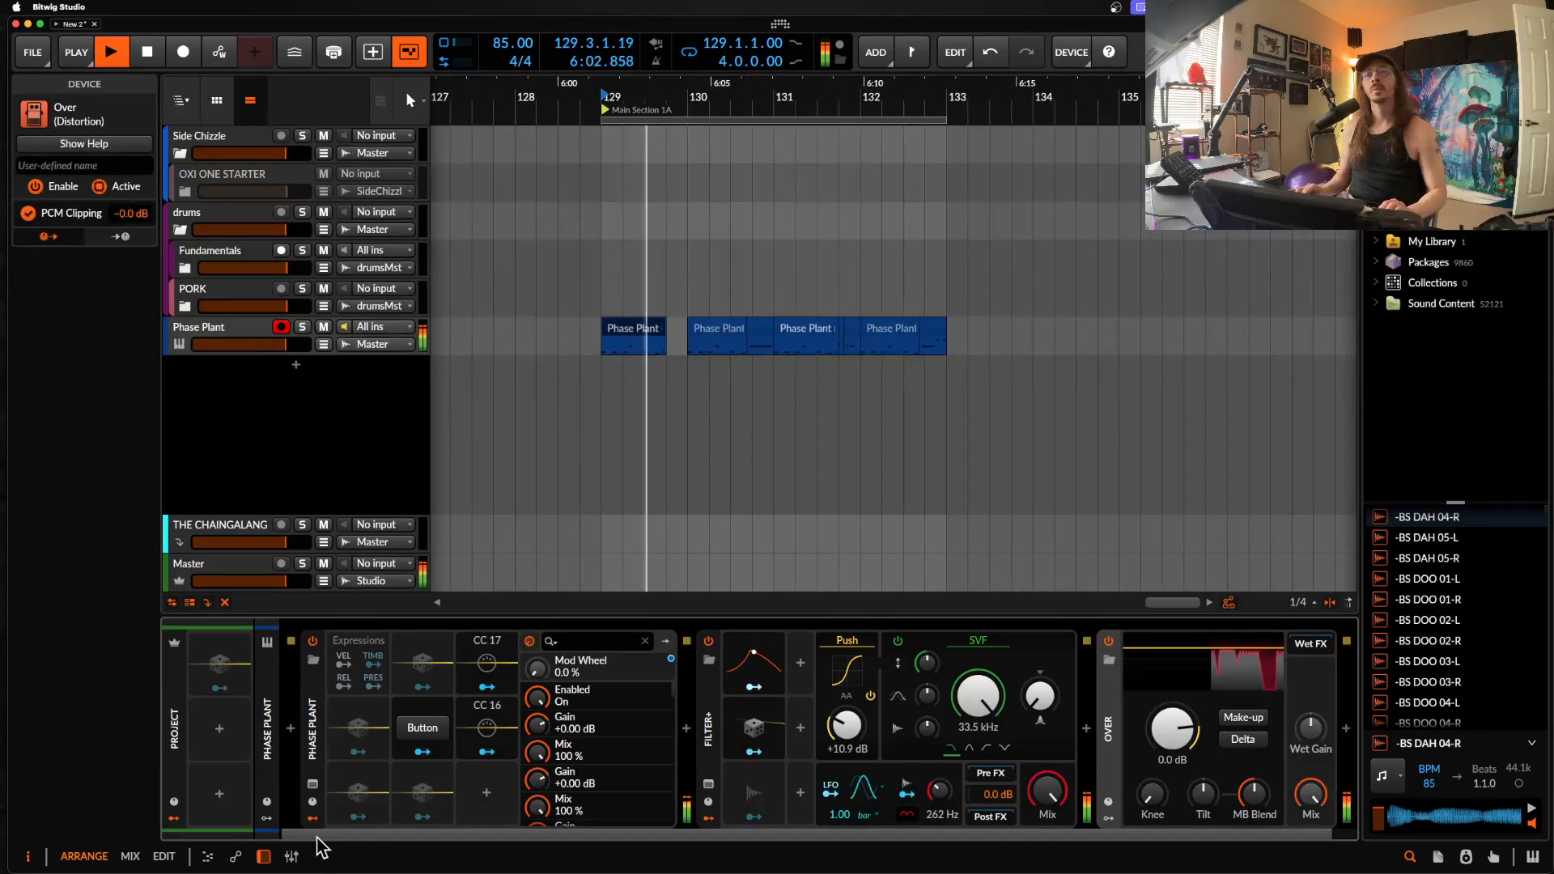
{"action": "left_click", "coordinate": [312, 783]}
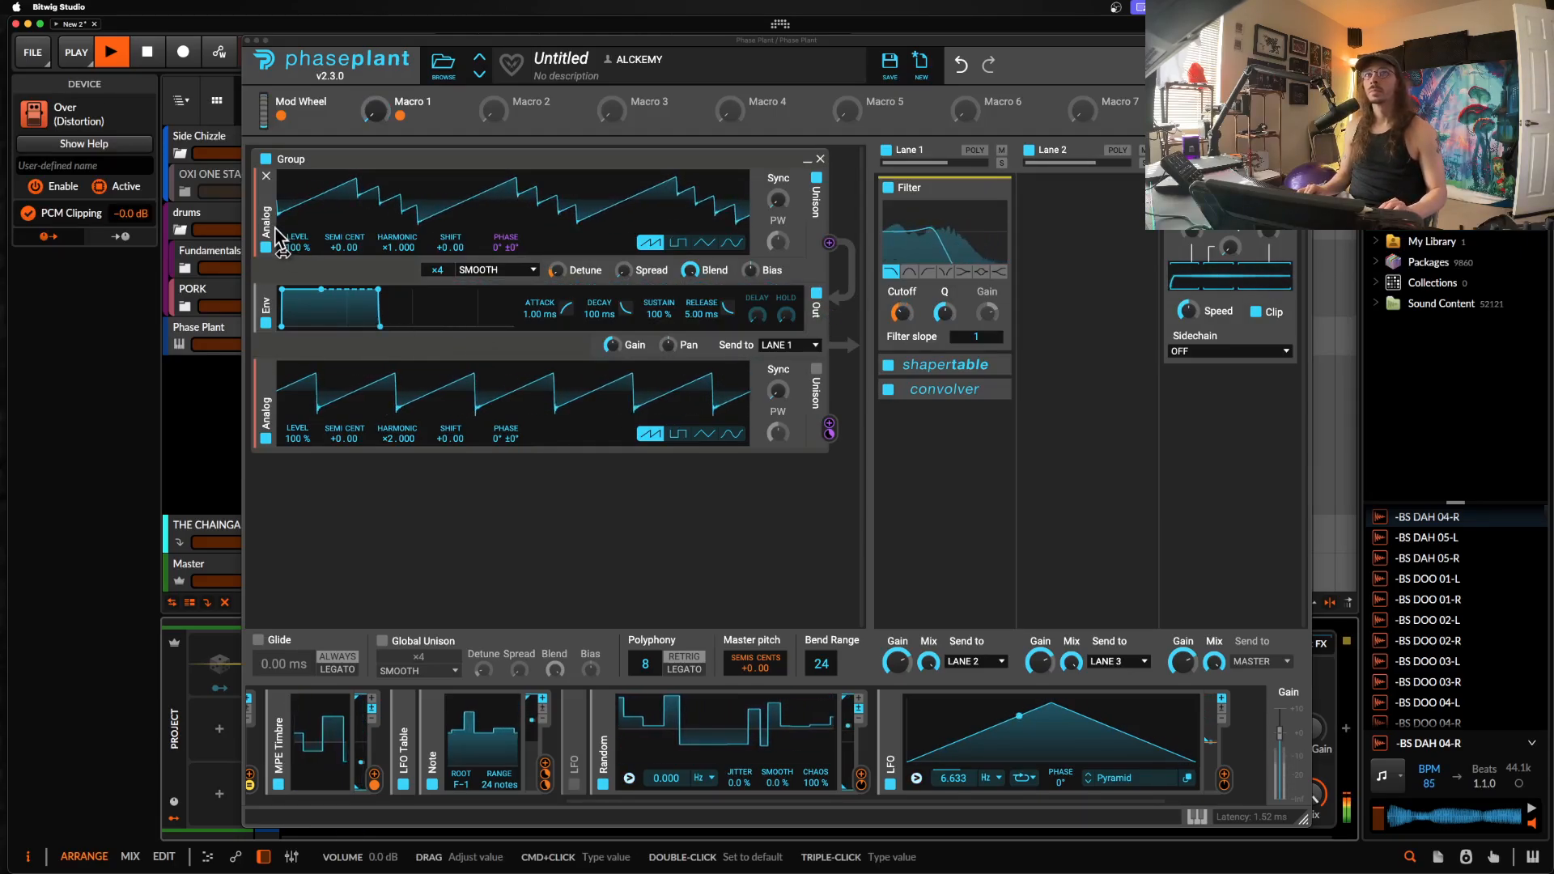
{"action": "key", "text": "space"}
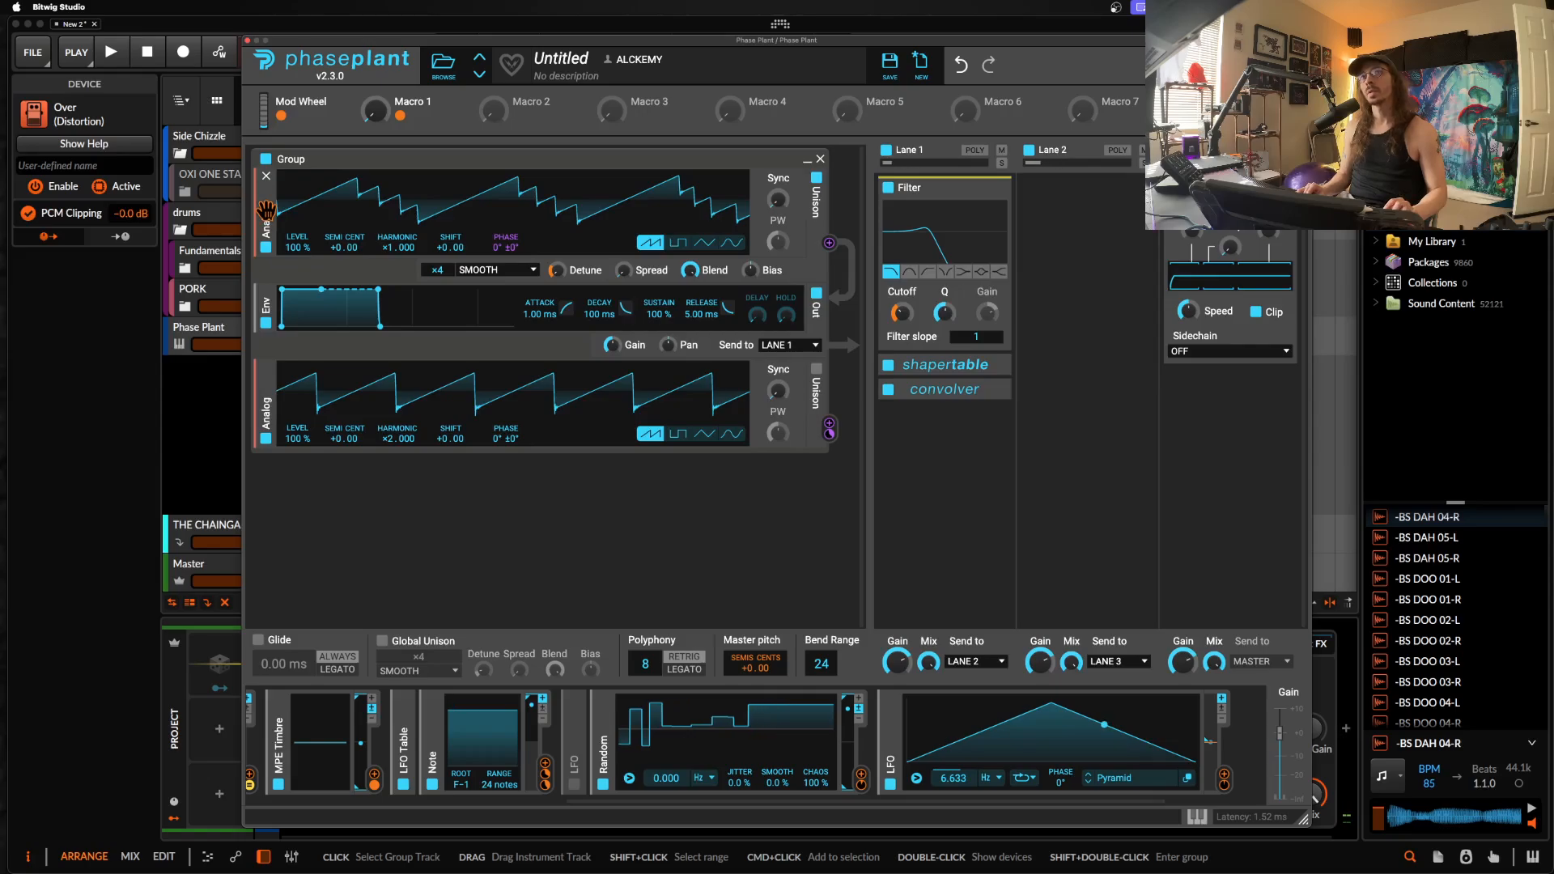
Step: Insert an Analog oscillator above the group's envelope and set its harmonic to 2.000 and level to 0%
{"action": "left_click", "coordinate": [319, 285]}
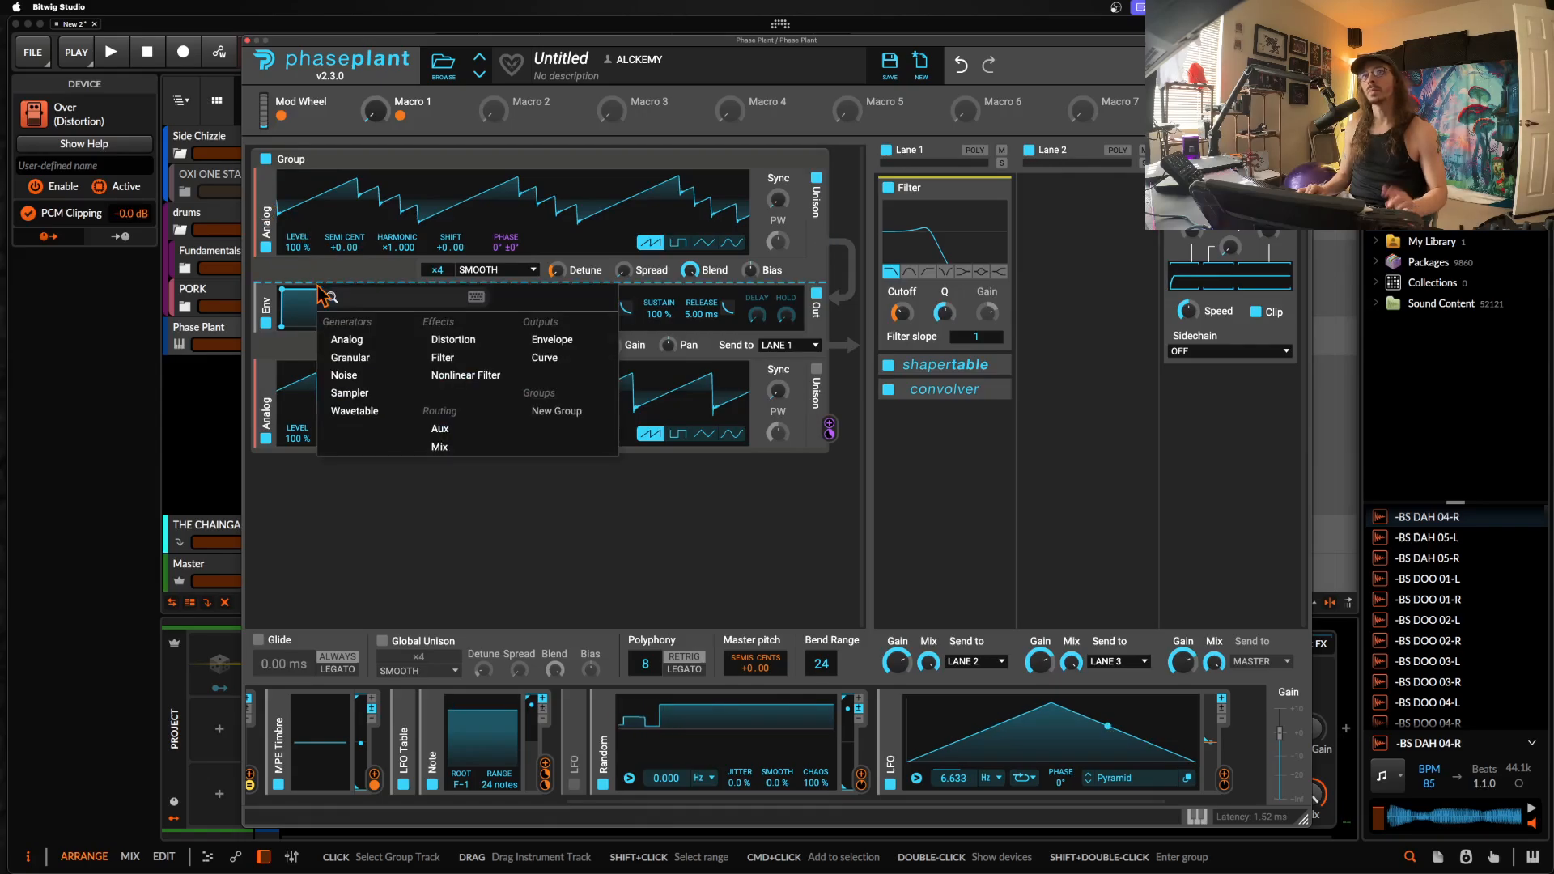
{"action": "left_click", "coordinate": [358, 342]}
{"action": "left_click_drag", "start_coordinate": [397, 363], "coordinate": [397, 348]}
{"action": "left_click_drag", "start_coordinate": [297, 362], "coordinate": [297, 453]}
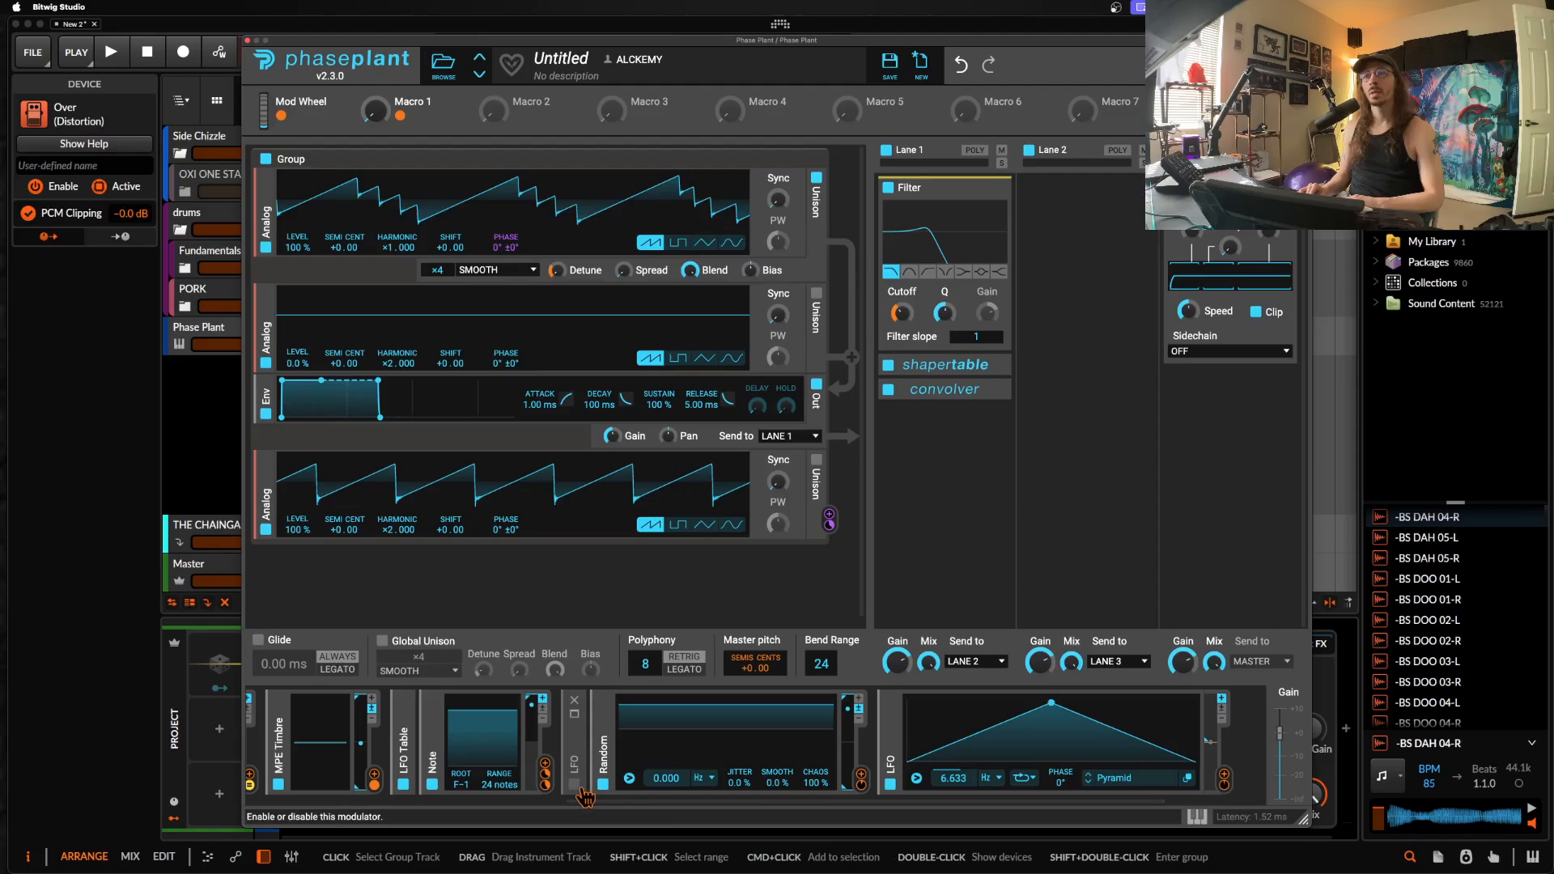
Step: Assign the Note modulator to the inserted Analog oscillator's level with a depth of +77%
{"action": "left_click", "coordinate": [547, 773]}
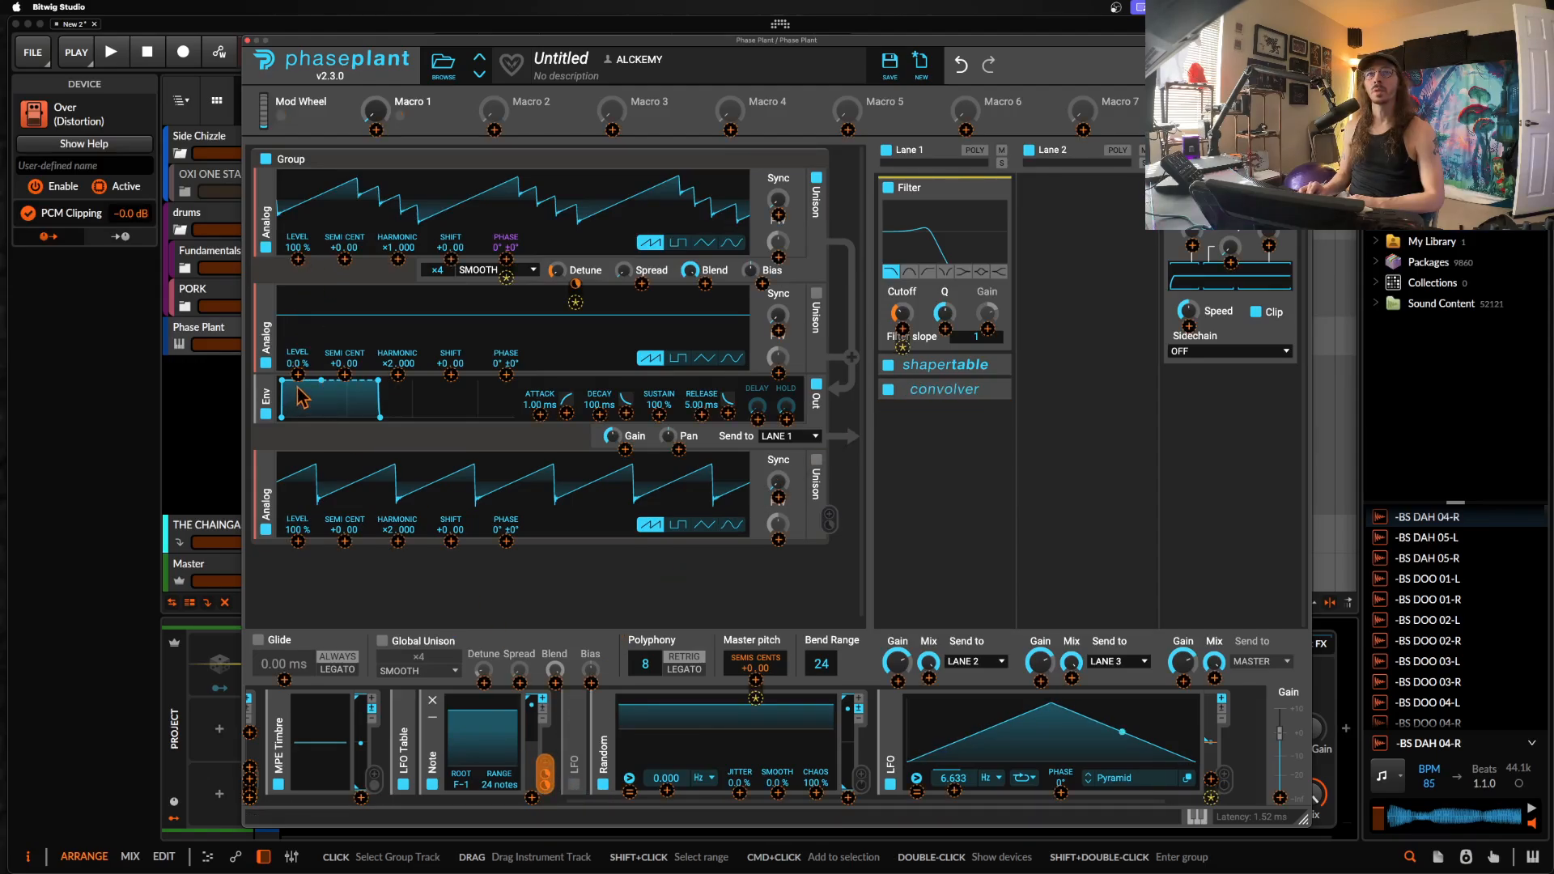
{"action": "left_click_drag", "start_coordinate": [297, 363], "coordinate": [297, 348]}
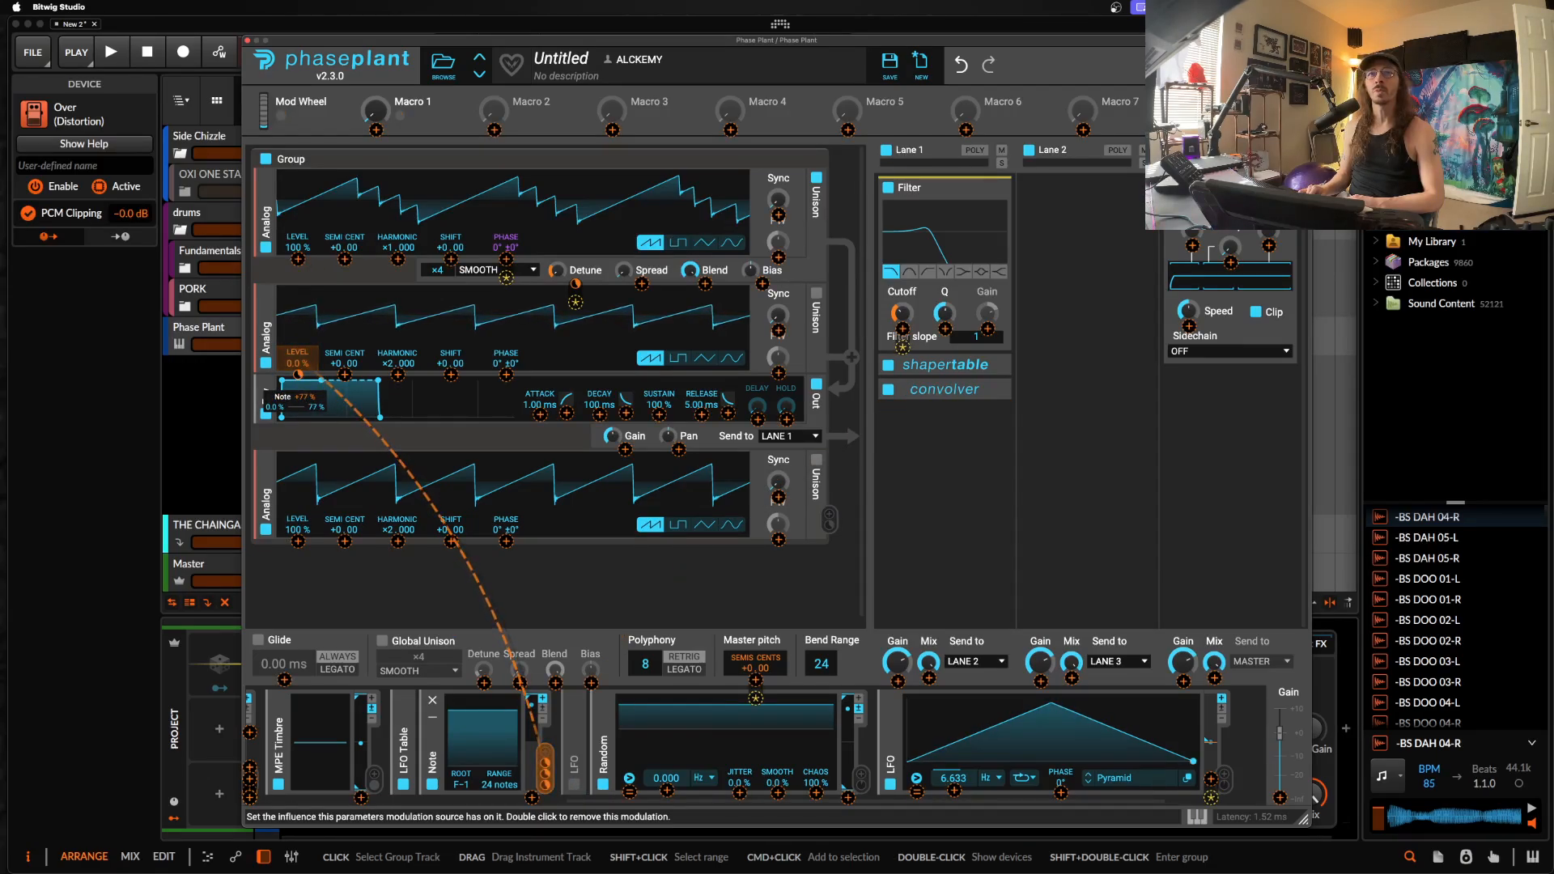
Step: Enable six-voice unison on the newly added Analog oscillator and move it to the top of the group
{"action": "left_click", "coordinate": [361, 327]}
{"action": "left_click", "coordinate": [816, 294]}
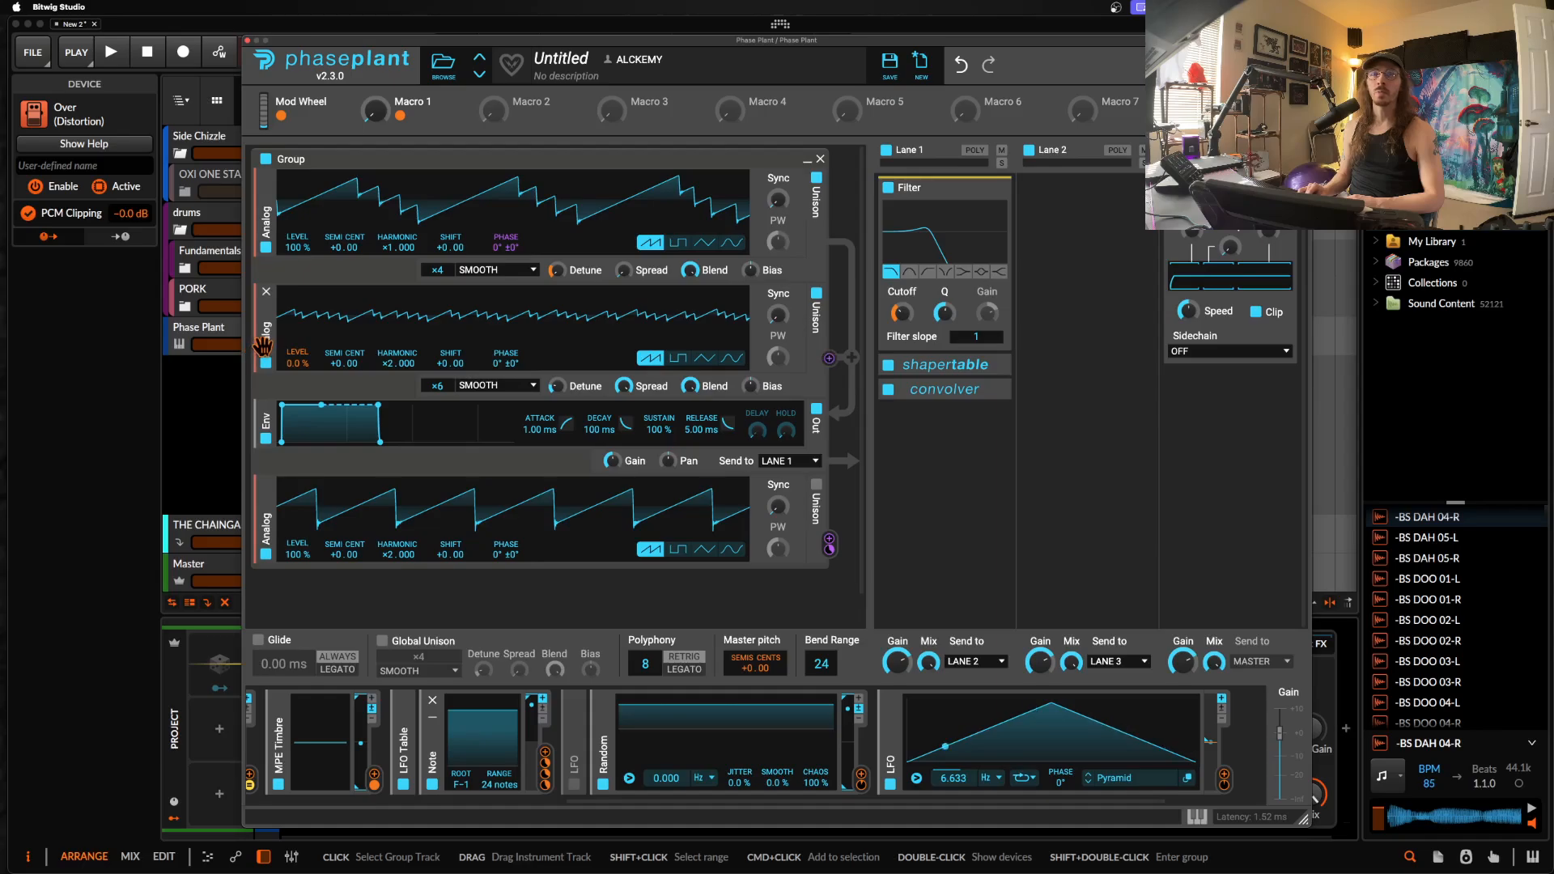
{"action": "left_click_drag", "start_coordinate": [263, 346], "coordinate": [356, 243]}
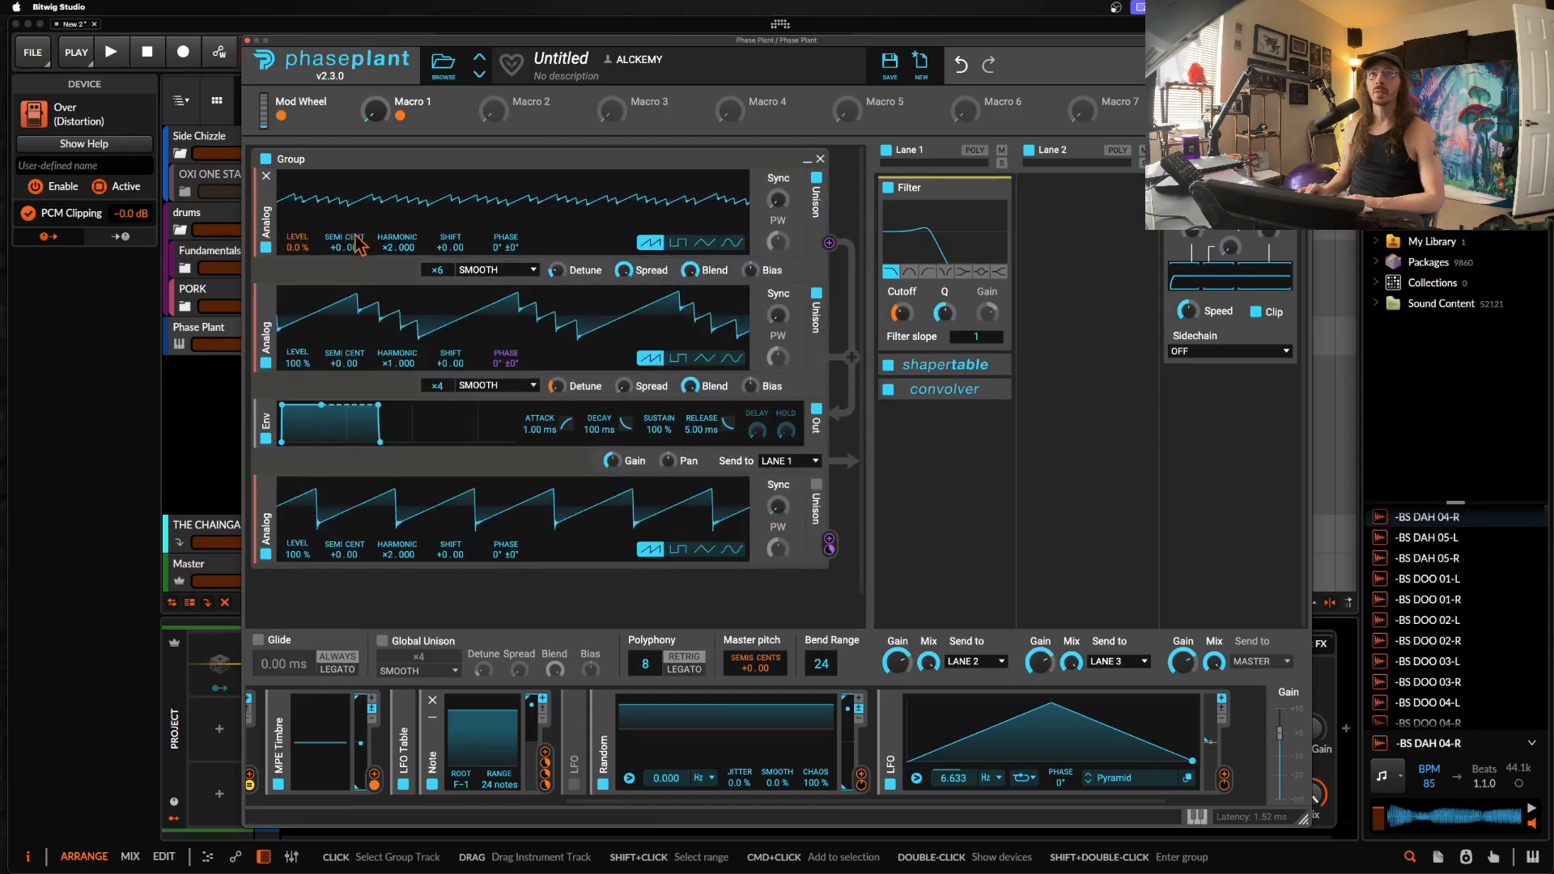
Step: Insert a high-pass Filter beneath the top oscillator, and tune that oscillator to +12 semitones with seven unison voices during playback
{"action": "left_click", "coordinate": [376, 285]}
{"action": "left_click", "coordinate": [518, 348]}
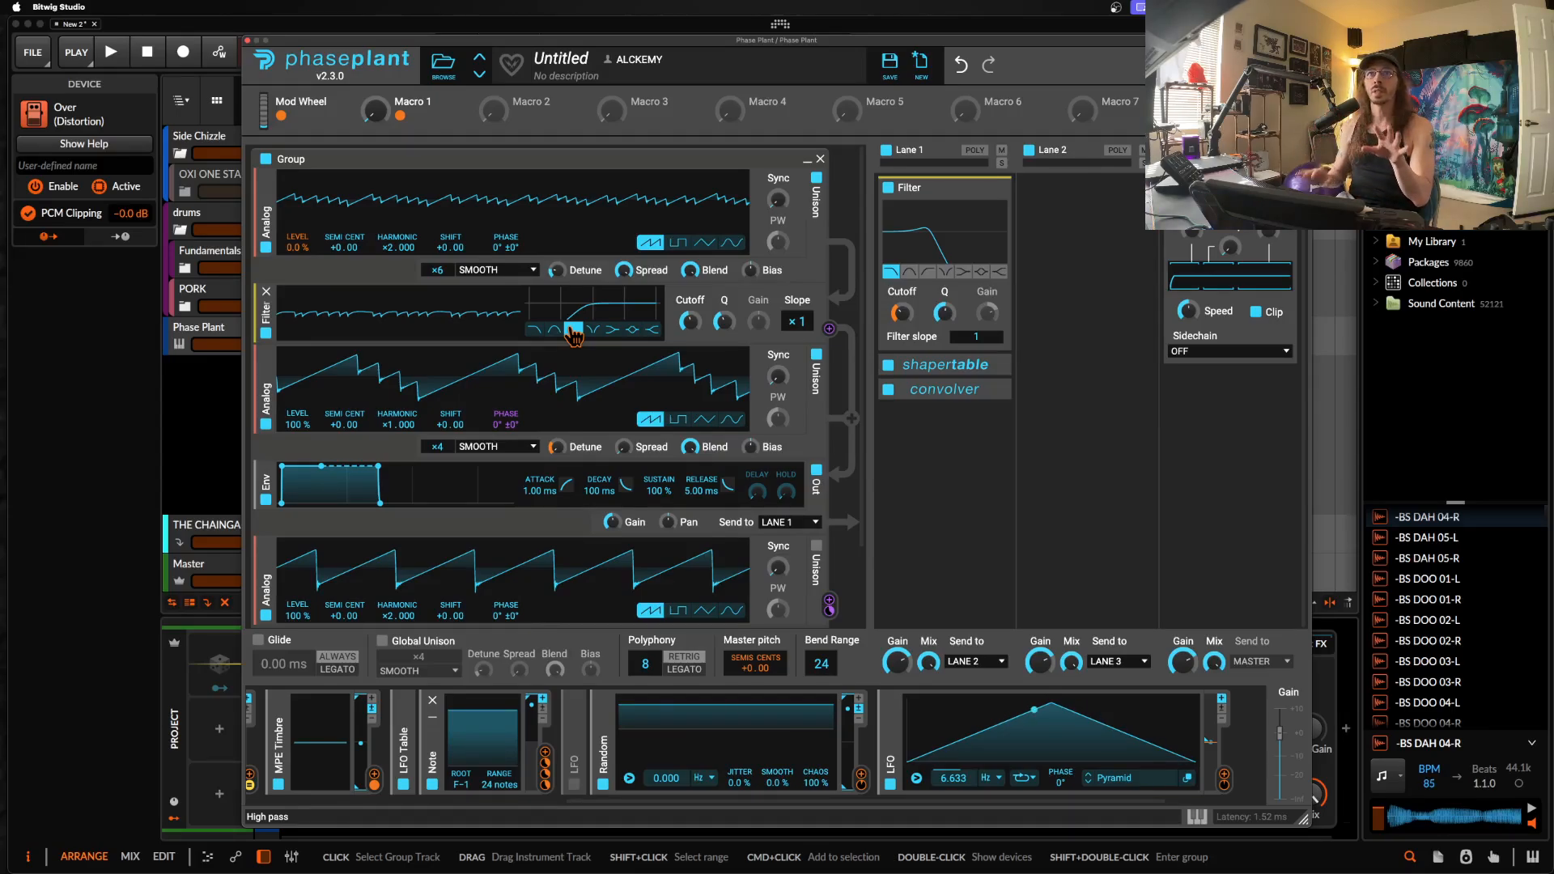
{"action": "key", "text": "space"}
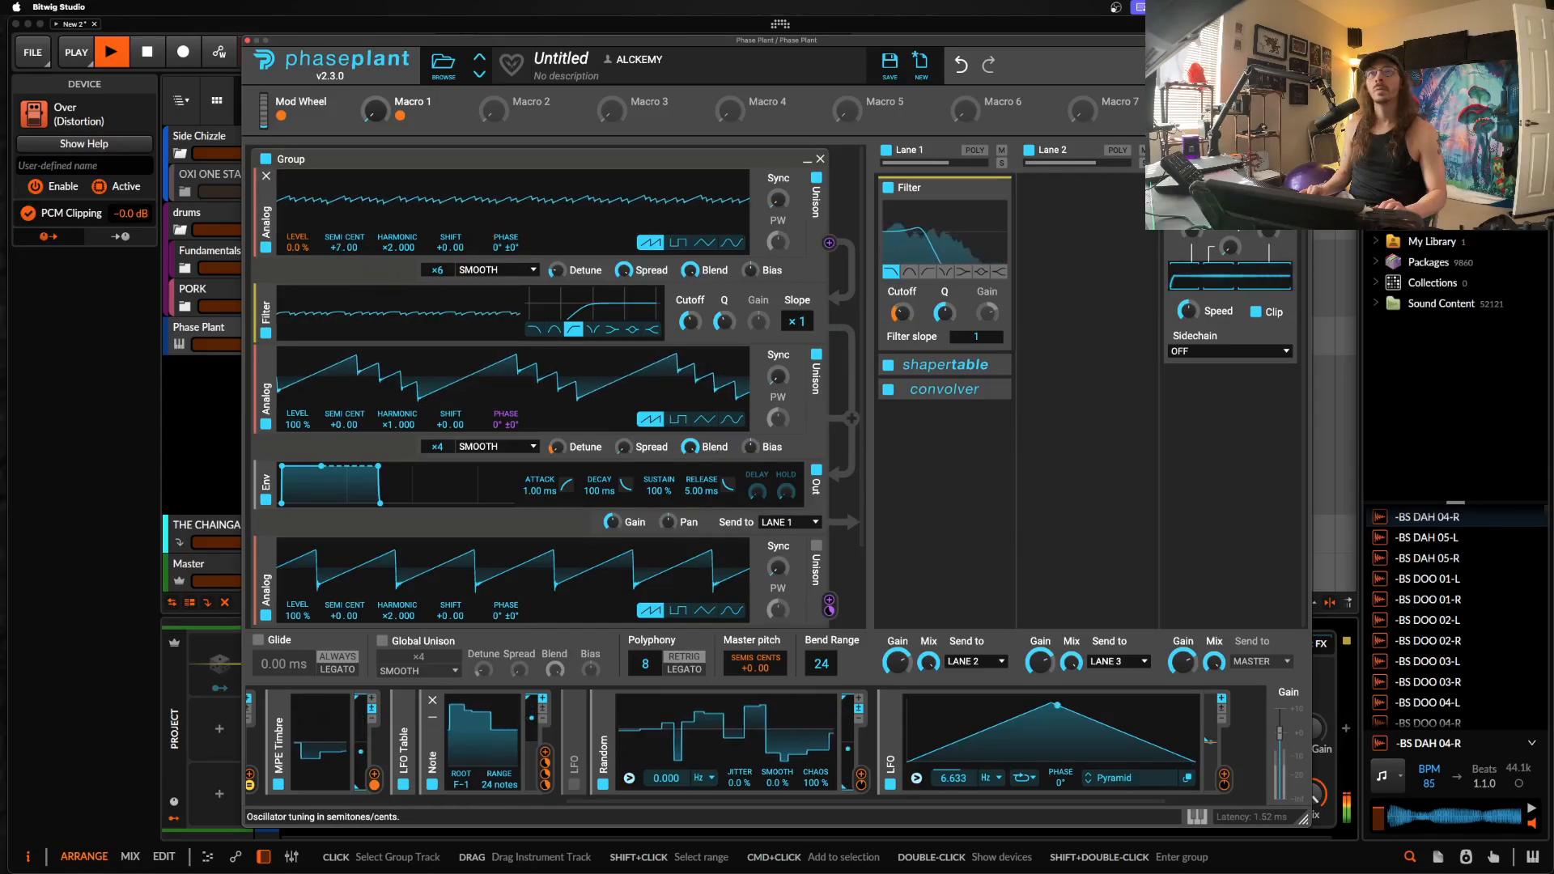
{"action": "left_click_drag", "start_coordinate": [344, 247], "coordinate": [344, 226]}
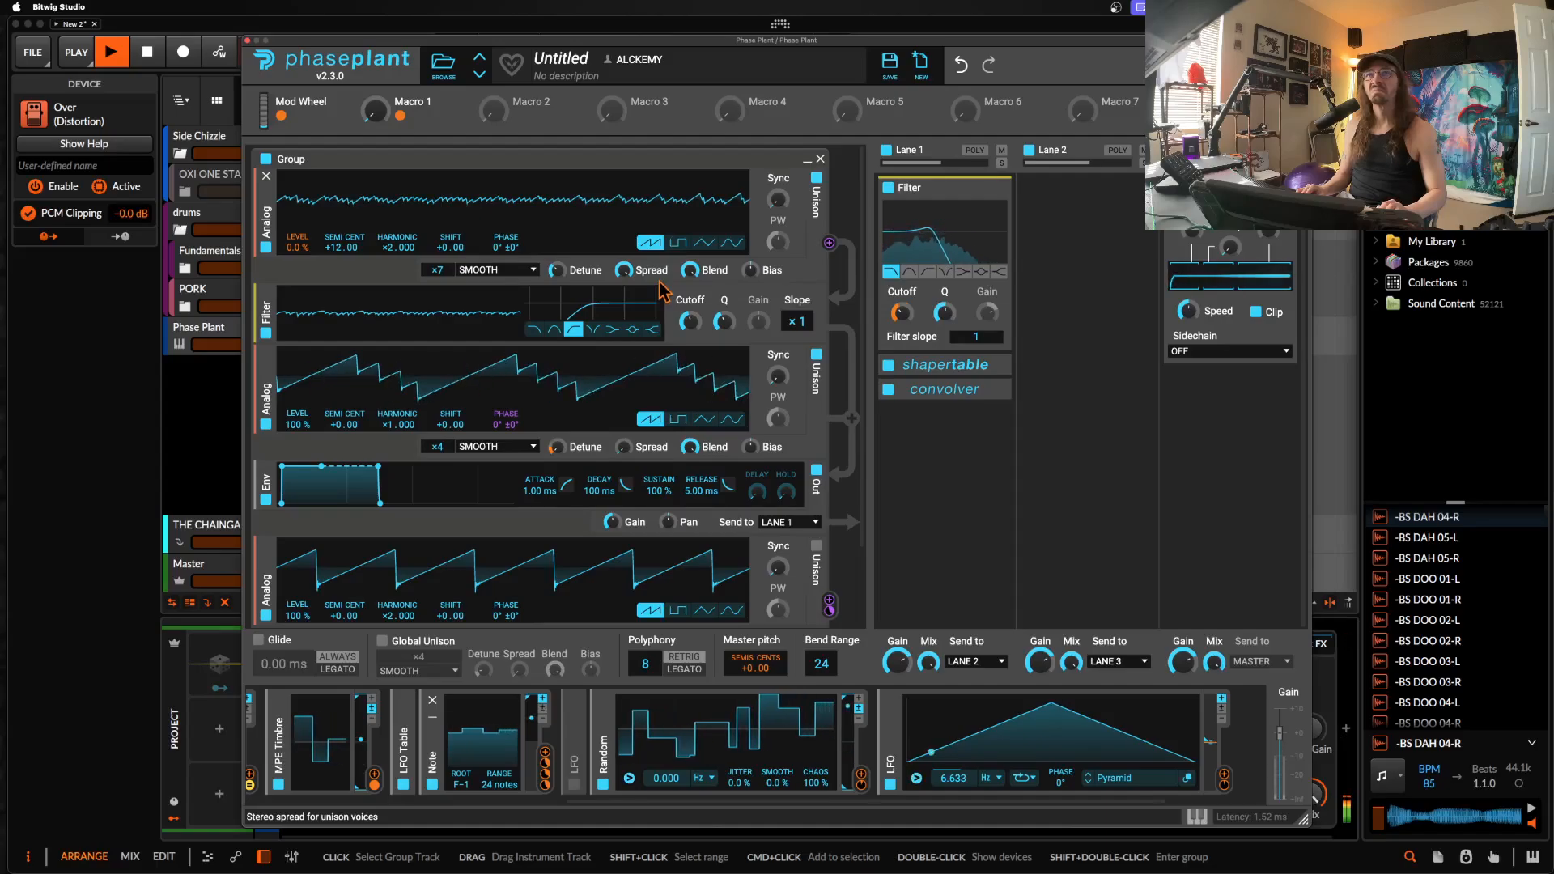
Step: Switch all three Analog oscillators to pulse waves and collapse the Filter in Lane 1
{"action": "scroll", "coordinate": [670, 324], "scroll_direction": "down", "scroll_amount": 1}
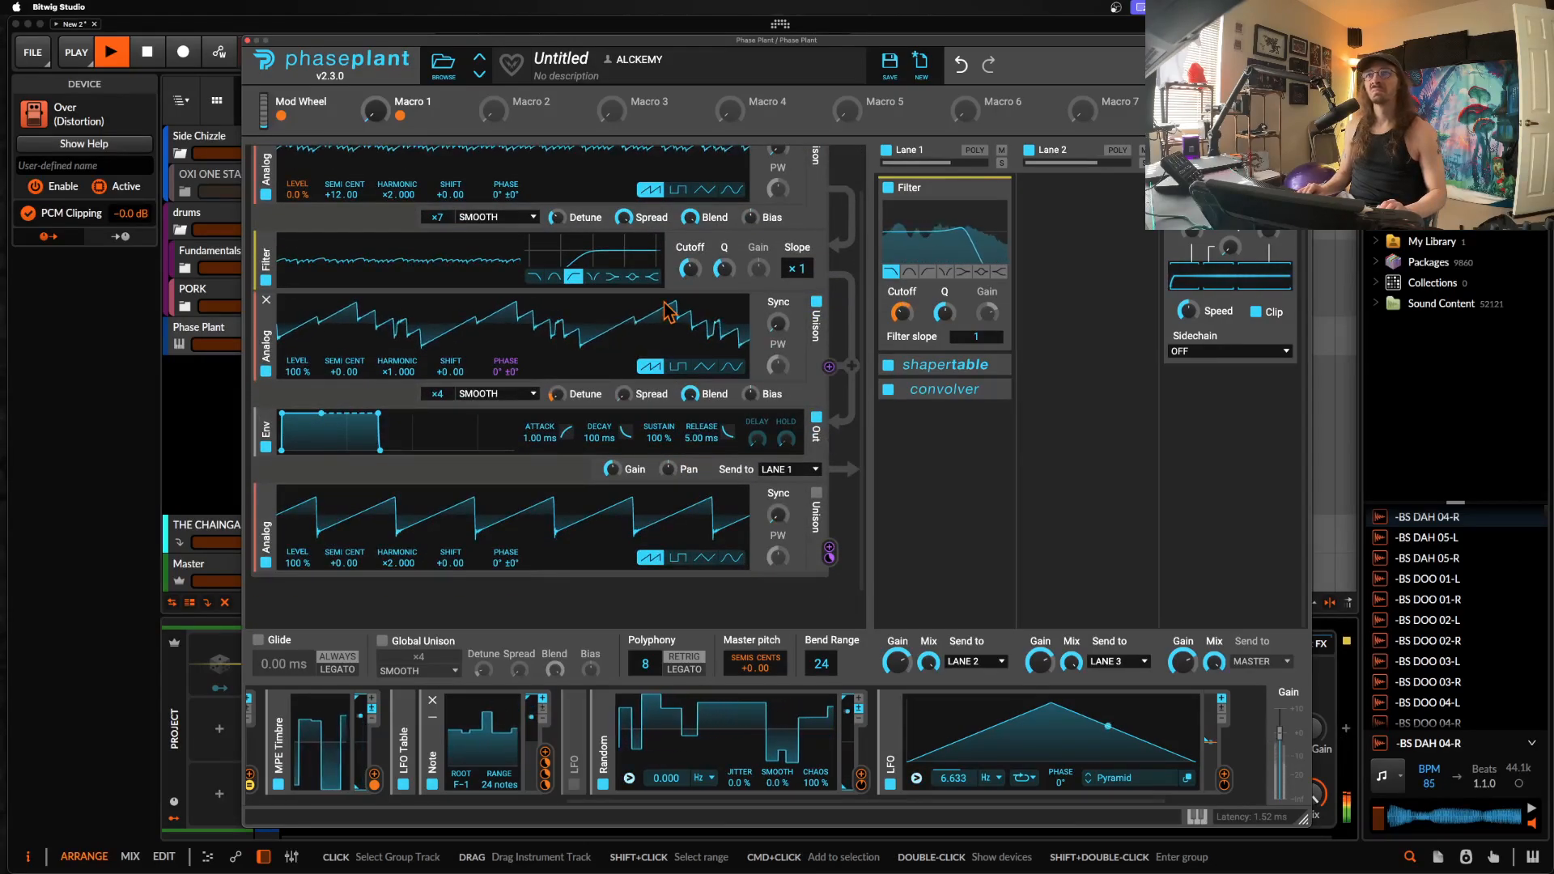
{"action": "left_click", "coordinate": [678, 366]}
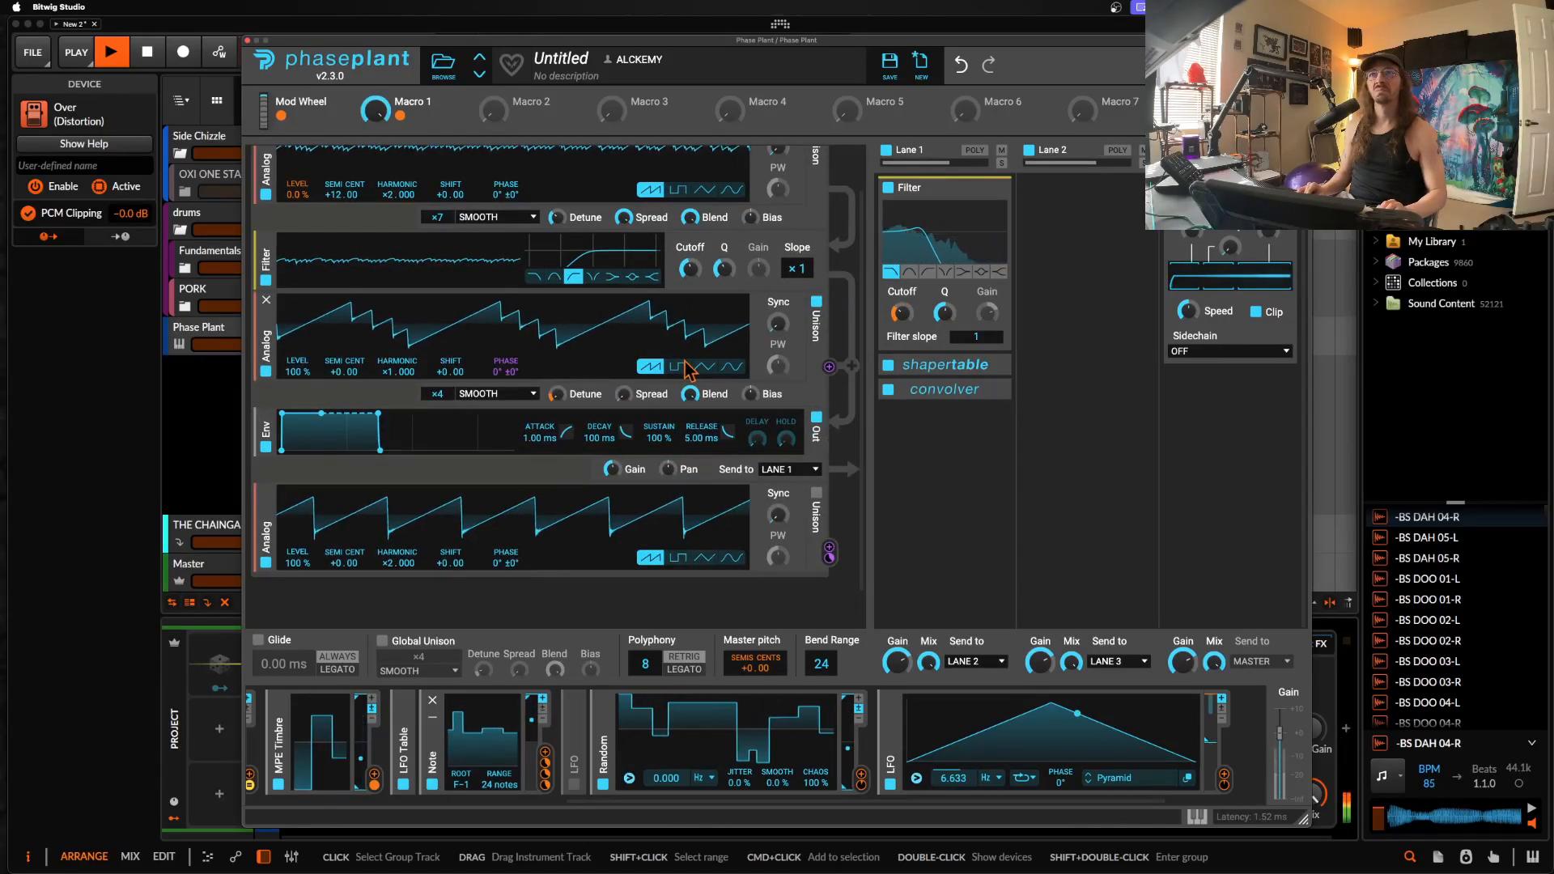
{"action": "left_click", "coordinate": [678, 556]}
{"action": "scroll", "coordinate": [678, 364], "scroll_direction": "up", "scroll_amount": 1}
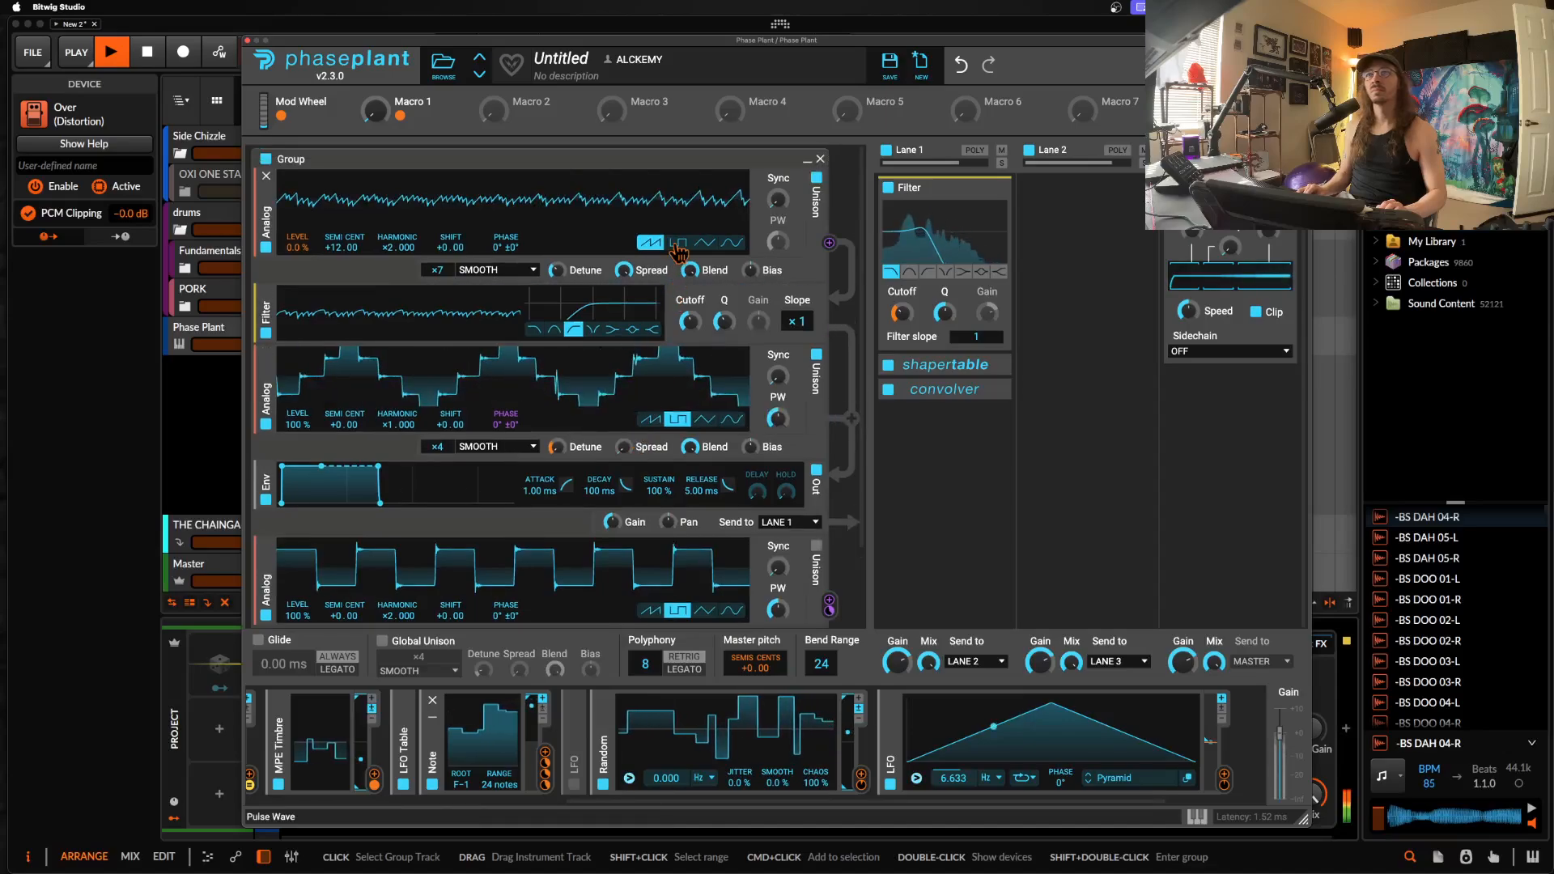
{"action": "left_click", "coordinate": [678, 244]}
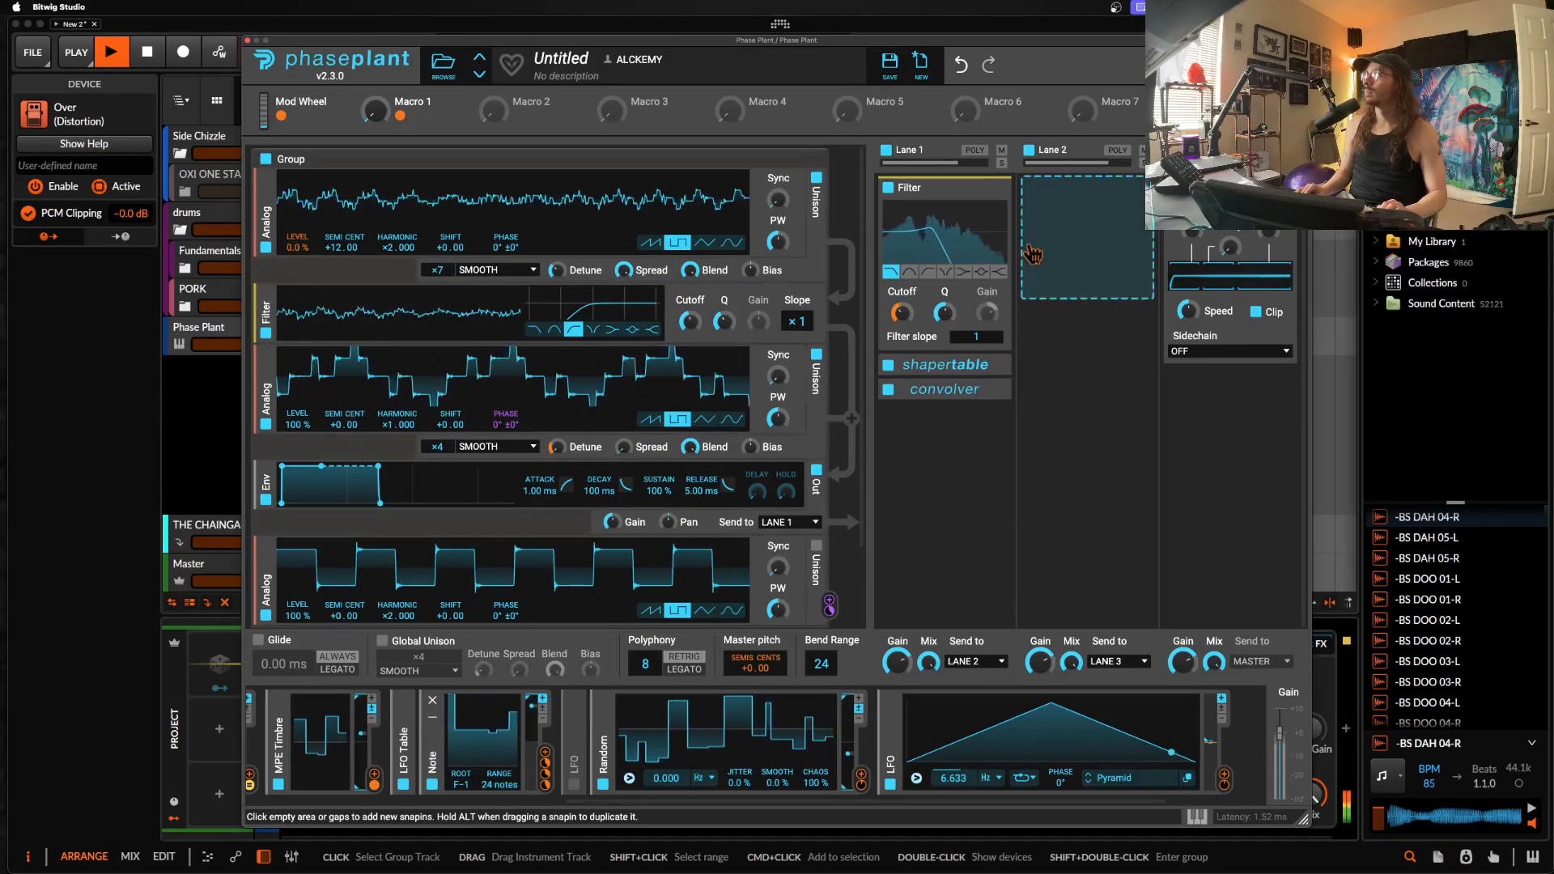
{"action": "left_click", "coordinate": [996, 191]}
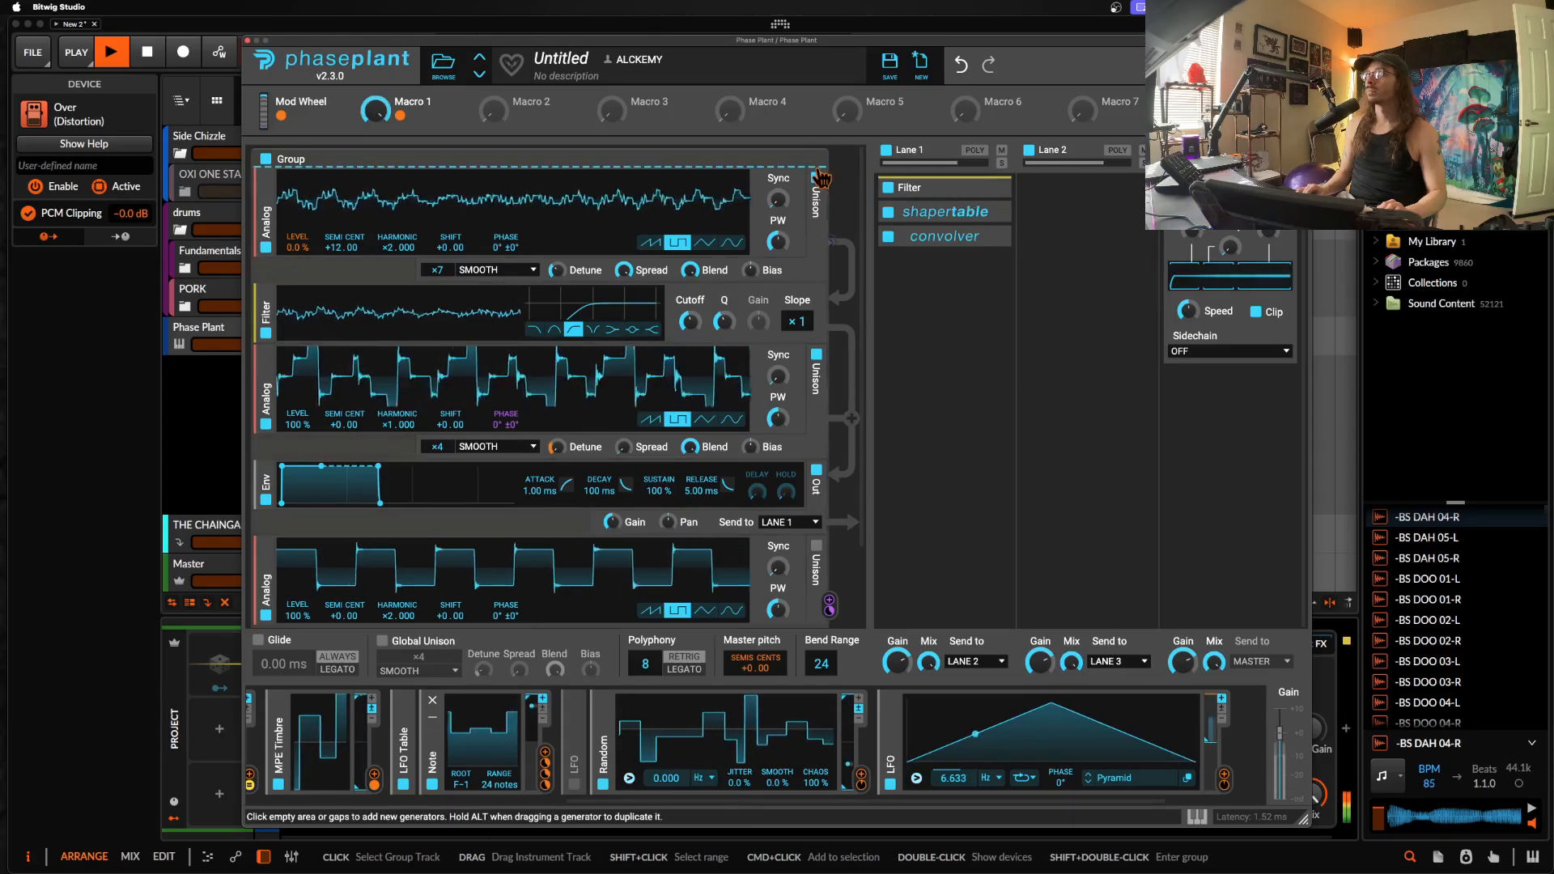
Step: Show the Phase Plant track's automation and reshape the closing Mod Wheel ramp into a full-level block that drops to 0% at 132.4.3.00
{"action": "left_click", "coordinate": [248, 41]}
{"action": "left_click", "coordinate": [323, 345]}
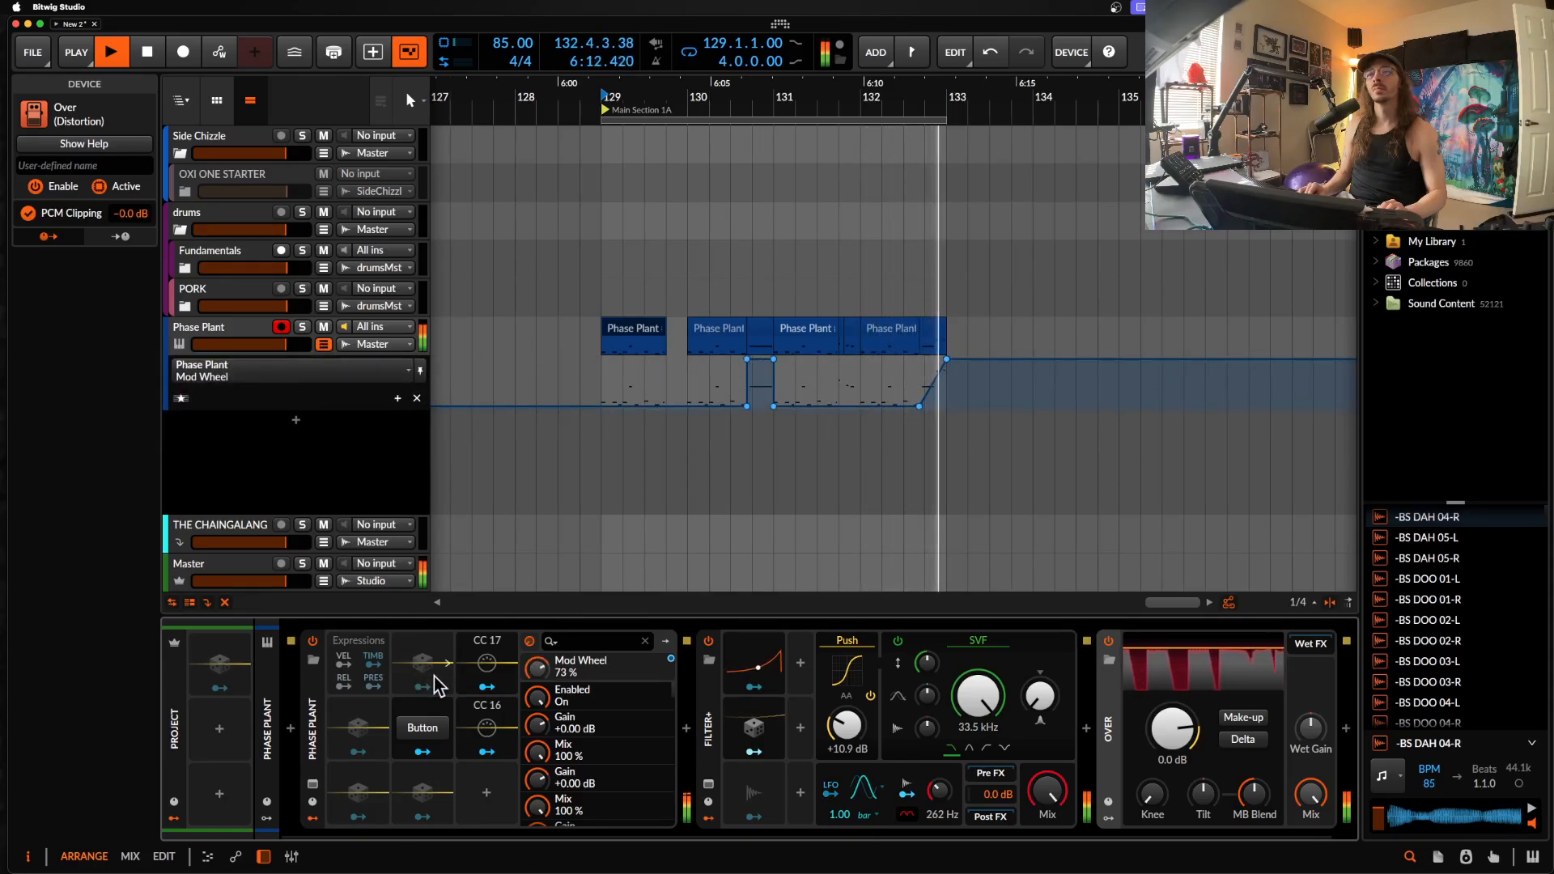
{"action": "scroll", "coordinate": [982, 374], "scroll_direction": "up", "scroll_amount": 5}
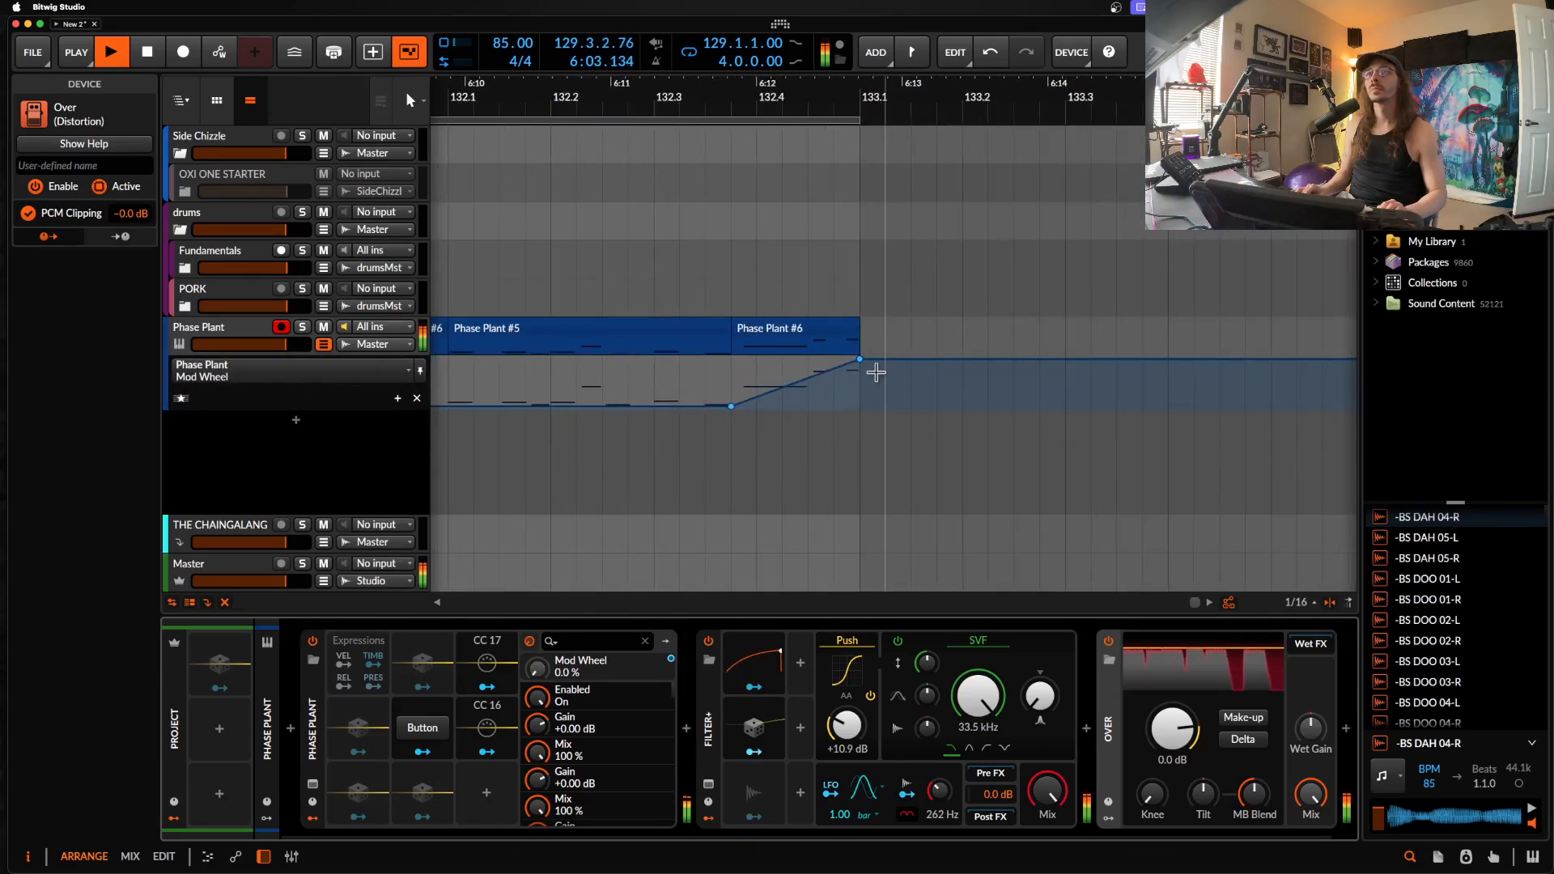
{"action": "left_click_drag", "start_coordinate": [860, 359], "coordinate": [808, 405]}
{"action": "left_click", "coordinate": [808, 359]}
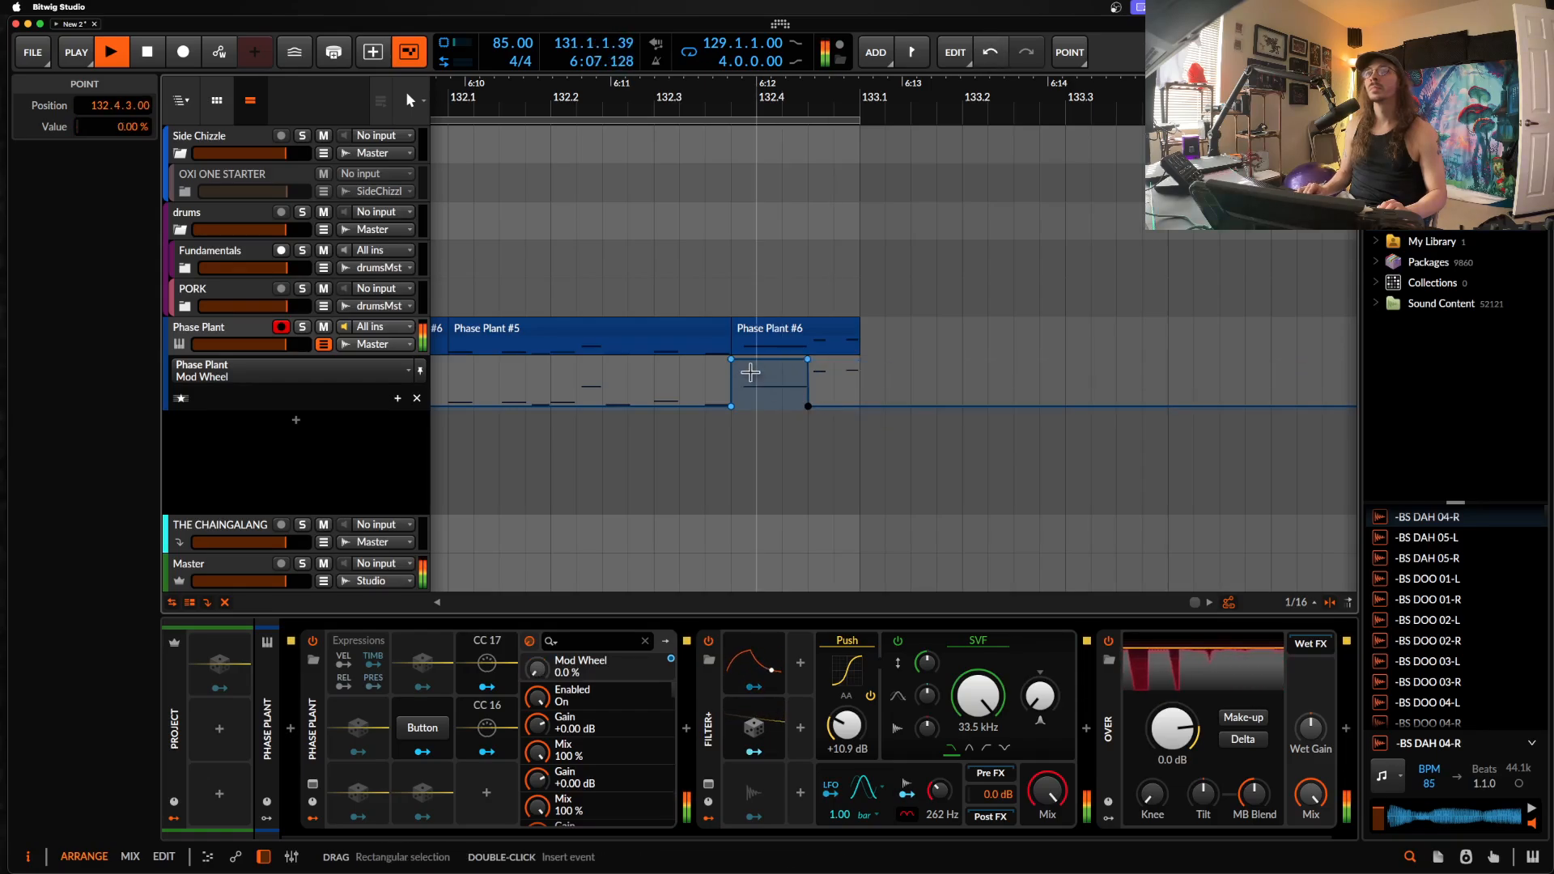
Step: Stop playback and switch the track's automation lane to Phase Plant's Macro 1 at the last clip
{"action": "left_click", "coordinate": [750, 337]}
{"action": "scroll", "coordinate": [749, 337], "scroll_direction": "up", "scroll_amount": 4}
{"action": "scroll", "coordinate": [746, 336], "scroll_direction": "down", "scroll_amount": 1}
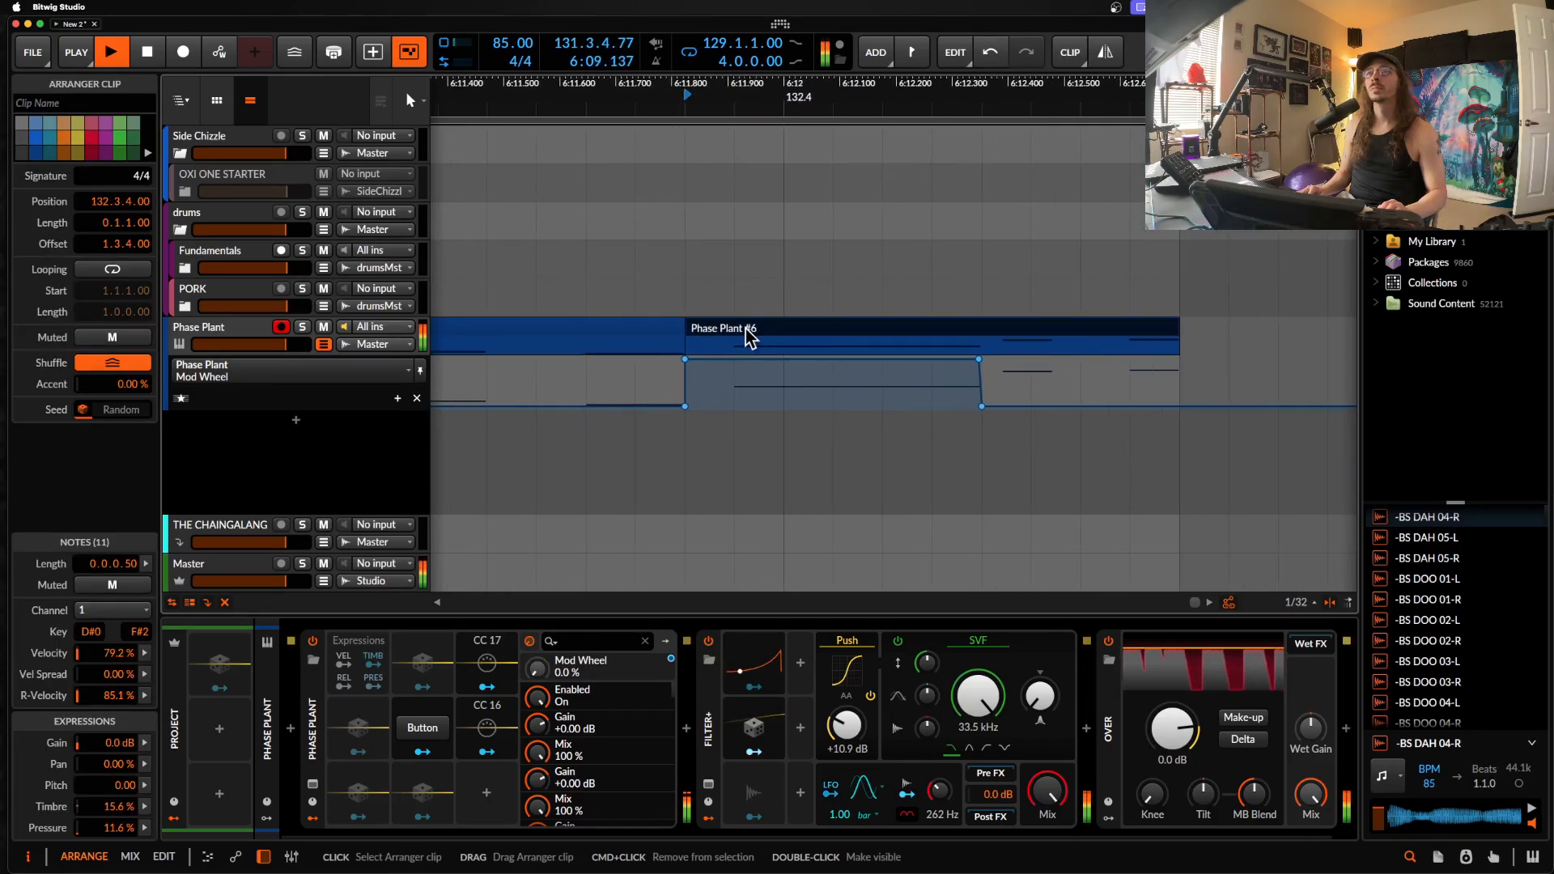
{"action": "key", "text": "space"}
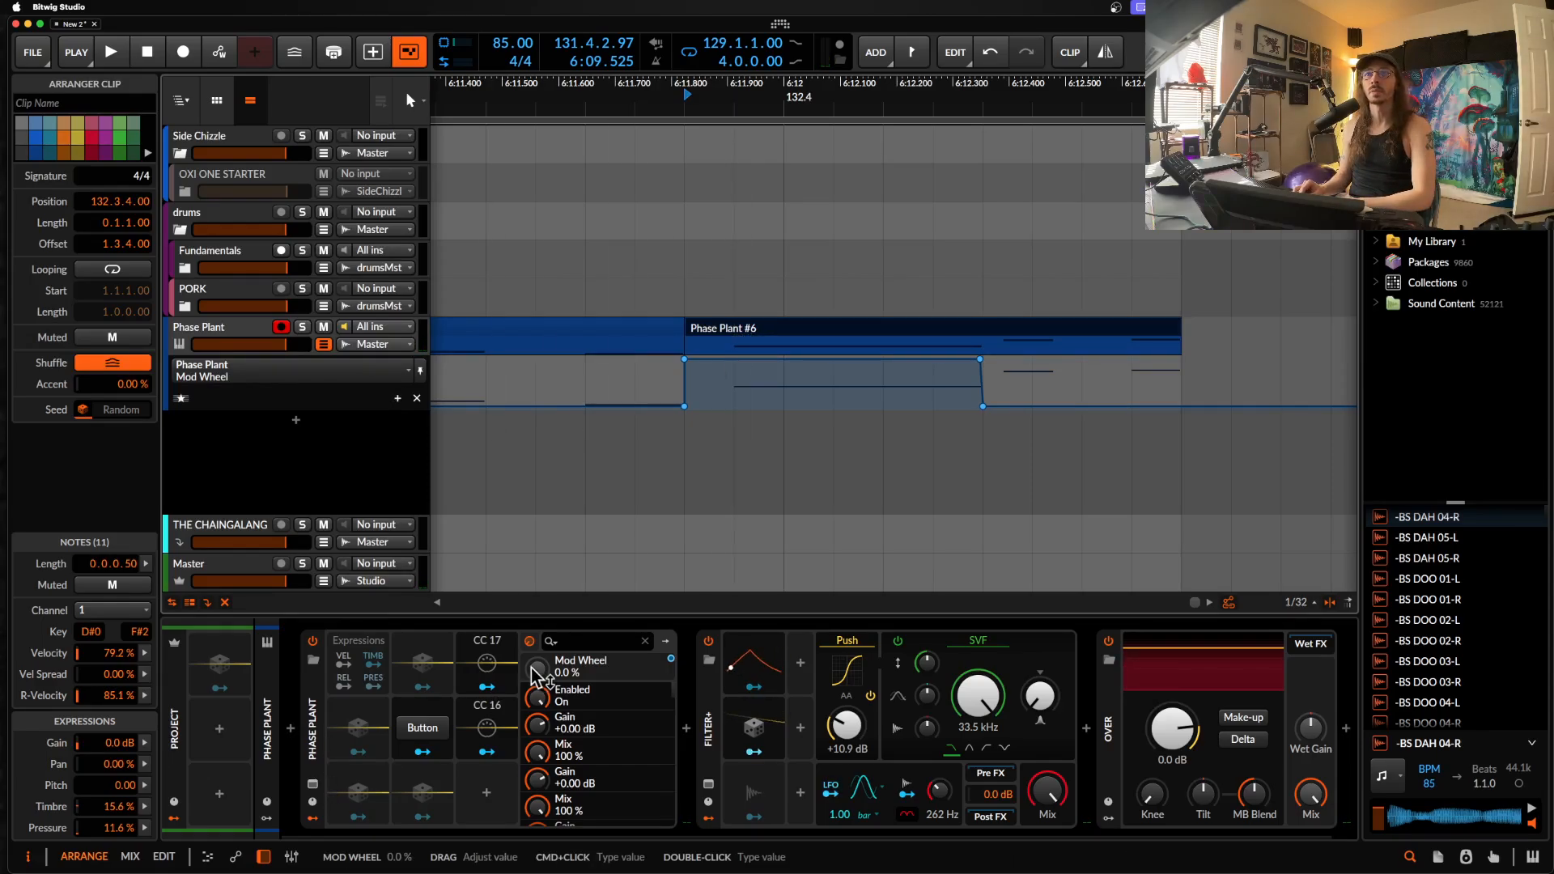
{"action": "left_click", "coordinate": [312, 783]}
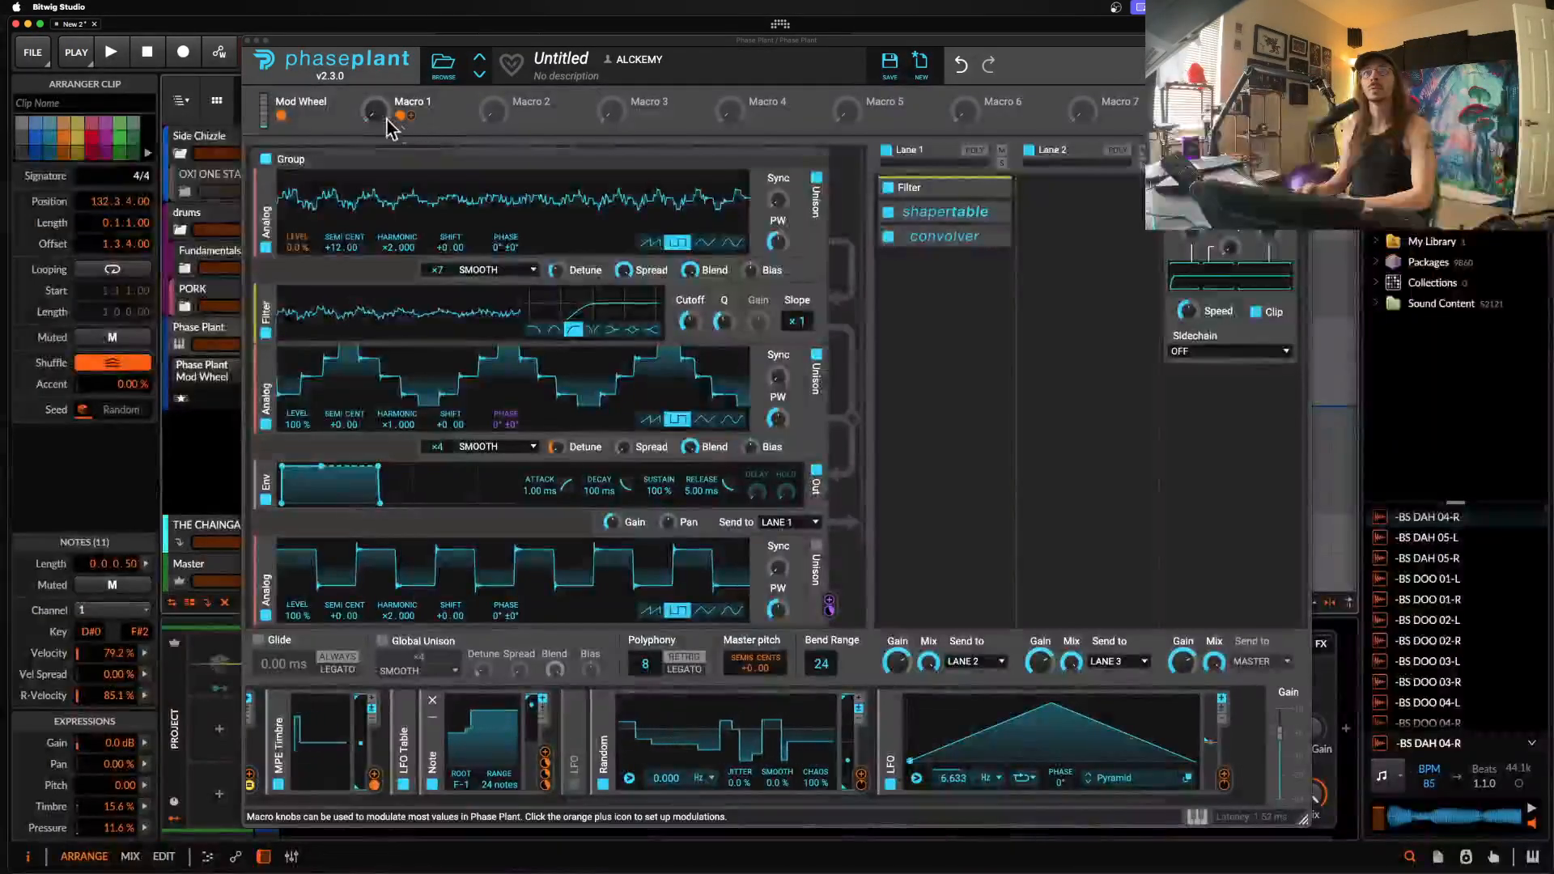
{"action": "left_click", "coordinate": [248, 41]}
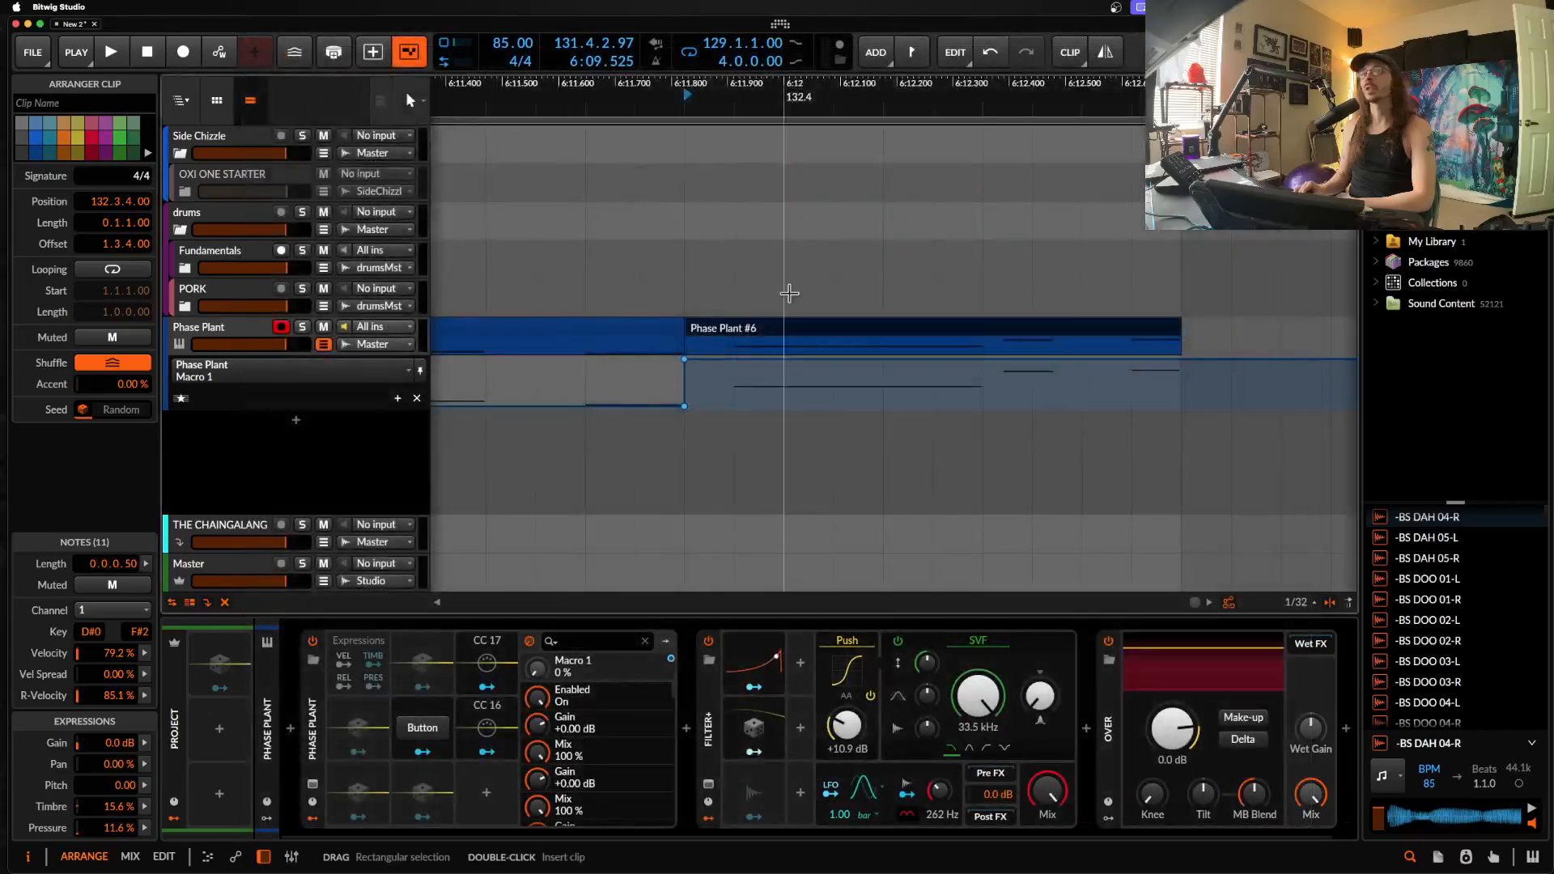
Step: Add a Macro 1 automation point at 132.3.4.50 with a value of about 42%, and audition the ending fill
{"action": "left_click_drag", "start_coordinate": [730, 362], "coordinate": [728, 387]}
{"action": "left_click", "coordinate": [728, 373]}
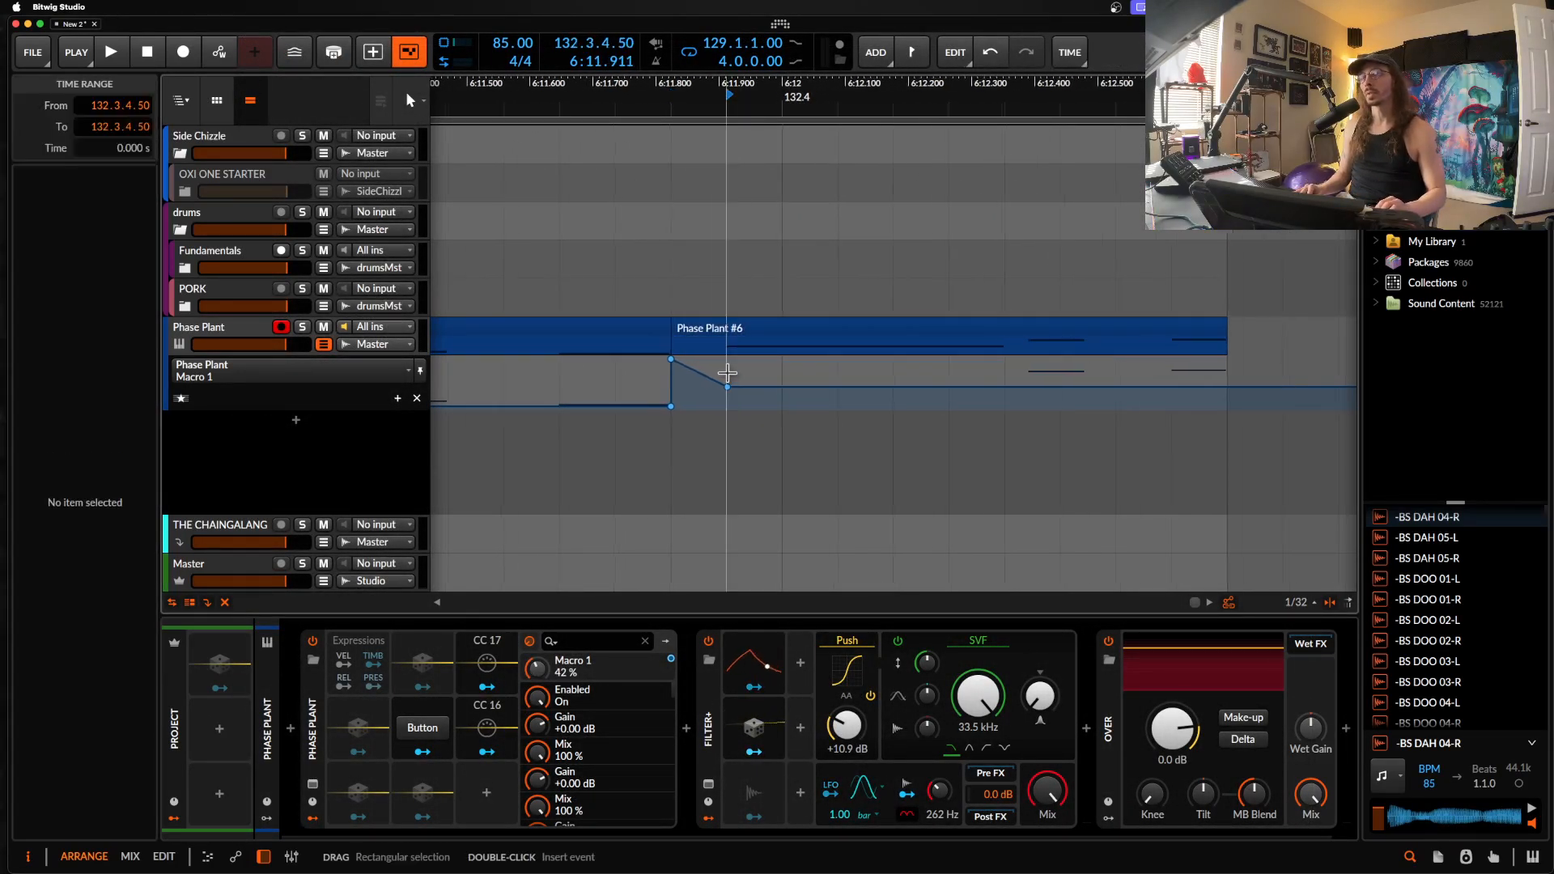
{"action": "scroll", "coordinate": [727, 373], "scroll_direction": "down", "scroll_amount": 1}
{"action": "key", "text": "space"}
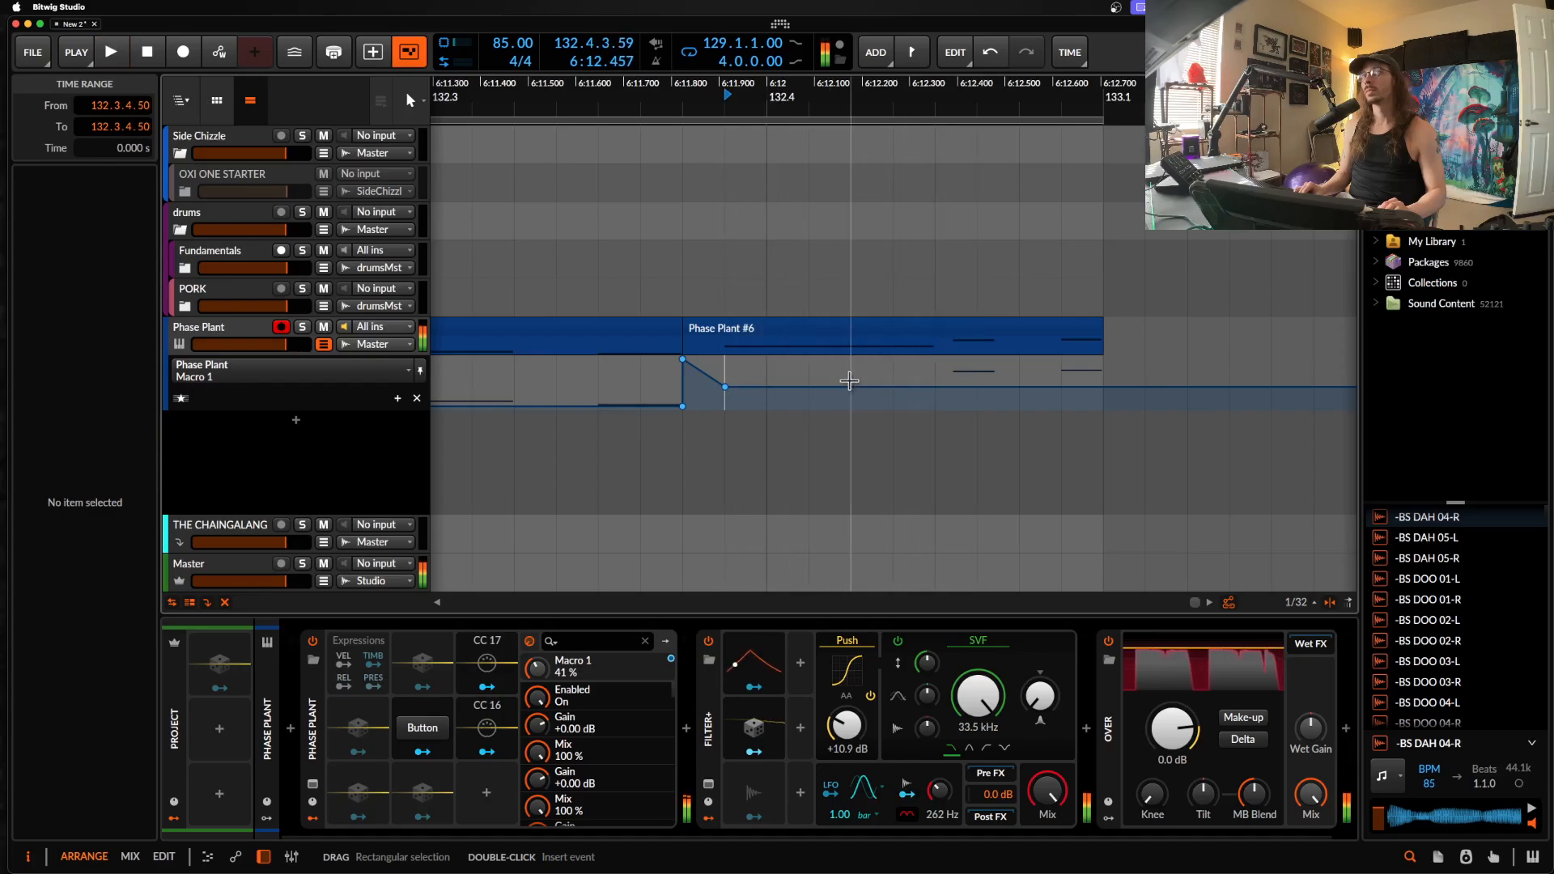
{"action": "key", "text": "space"}
Step: Raise the Macro 1 automation point at 132.3.4.50 to 60% and audition the change
{"action": "left_click_drag", "start_coordinate": [728, 402], "coordinate": [731, 388]}
{"action": "key", "text": "space"}
{"action": "key", "text": "space"}
{"action": "key", "text": "space"}
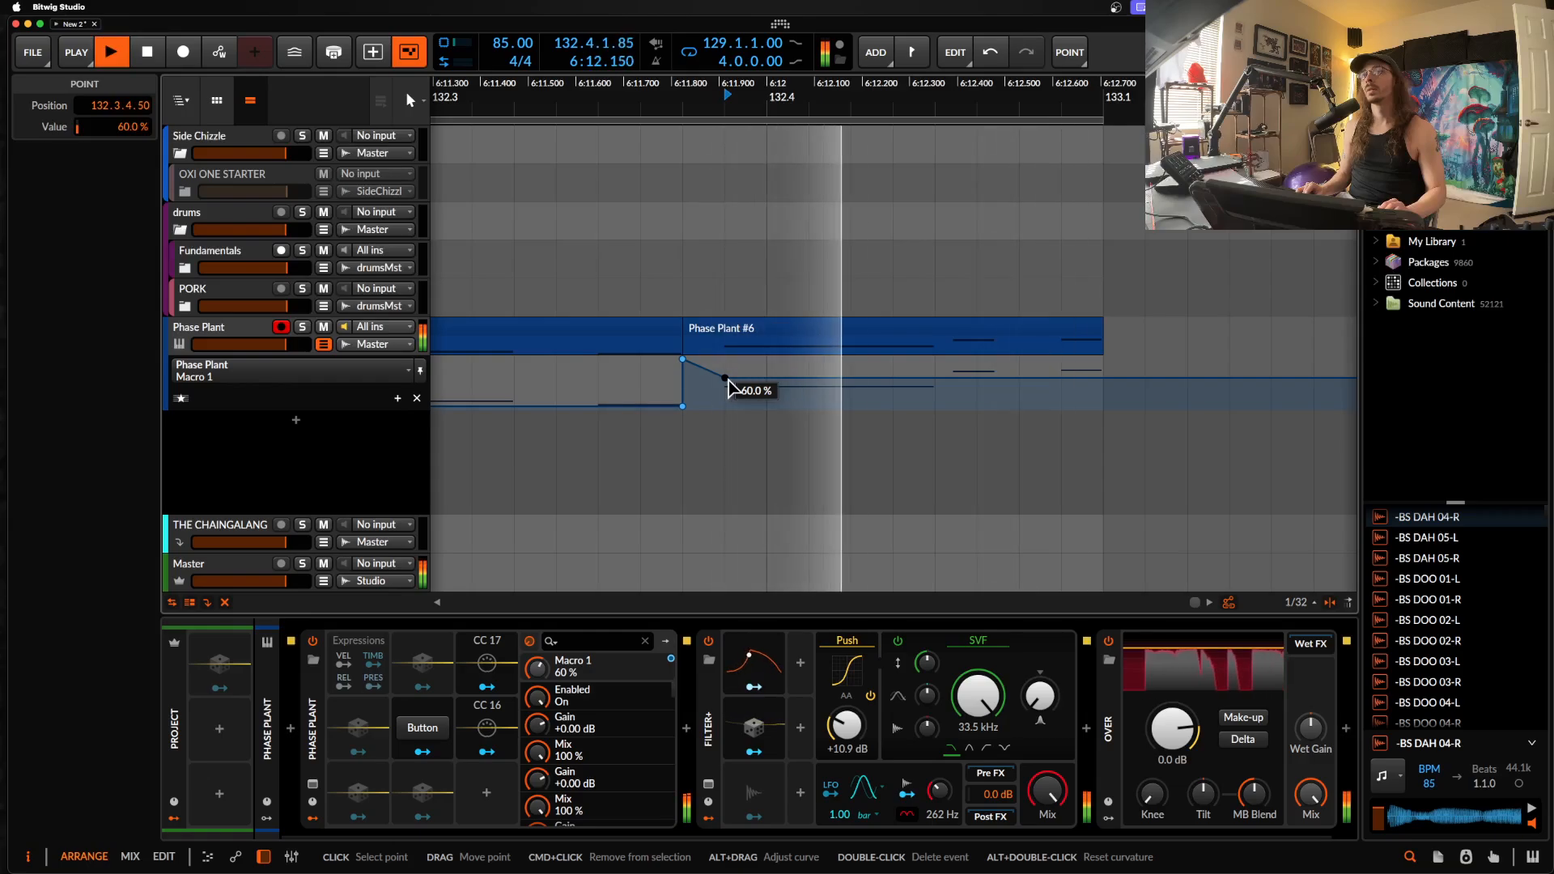
{"action": "key", "text": "space"}
Step: Hide the Phase Plant track's automation lanes and collapse the Filter+ device's main controls in the device chain
{"action": "scroll", "coordinate": [645, 222], "scroll_direction": "down", "scroll_amount": 3}
{"action": "scroll", "coordinate": [765, 296], "scroll_direction": "down", "scroll_amount": 5}
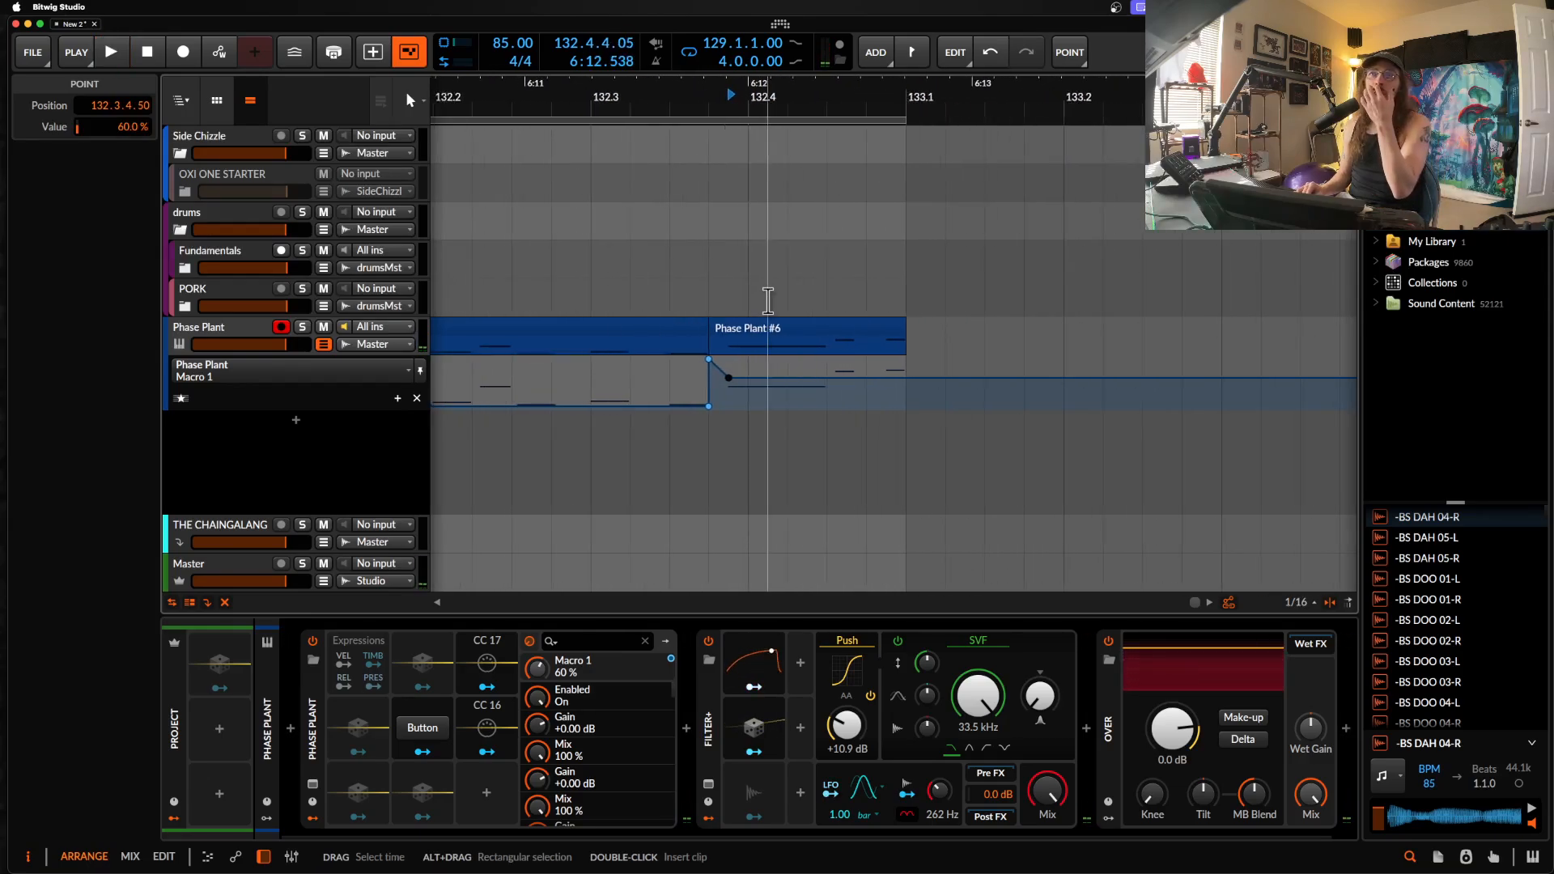
{"action": "scroll", "coordinate": [765, 301], "scroll_direction": "down", "scroll_amount": 3}
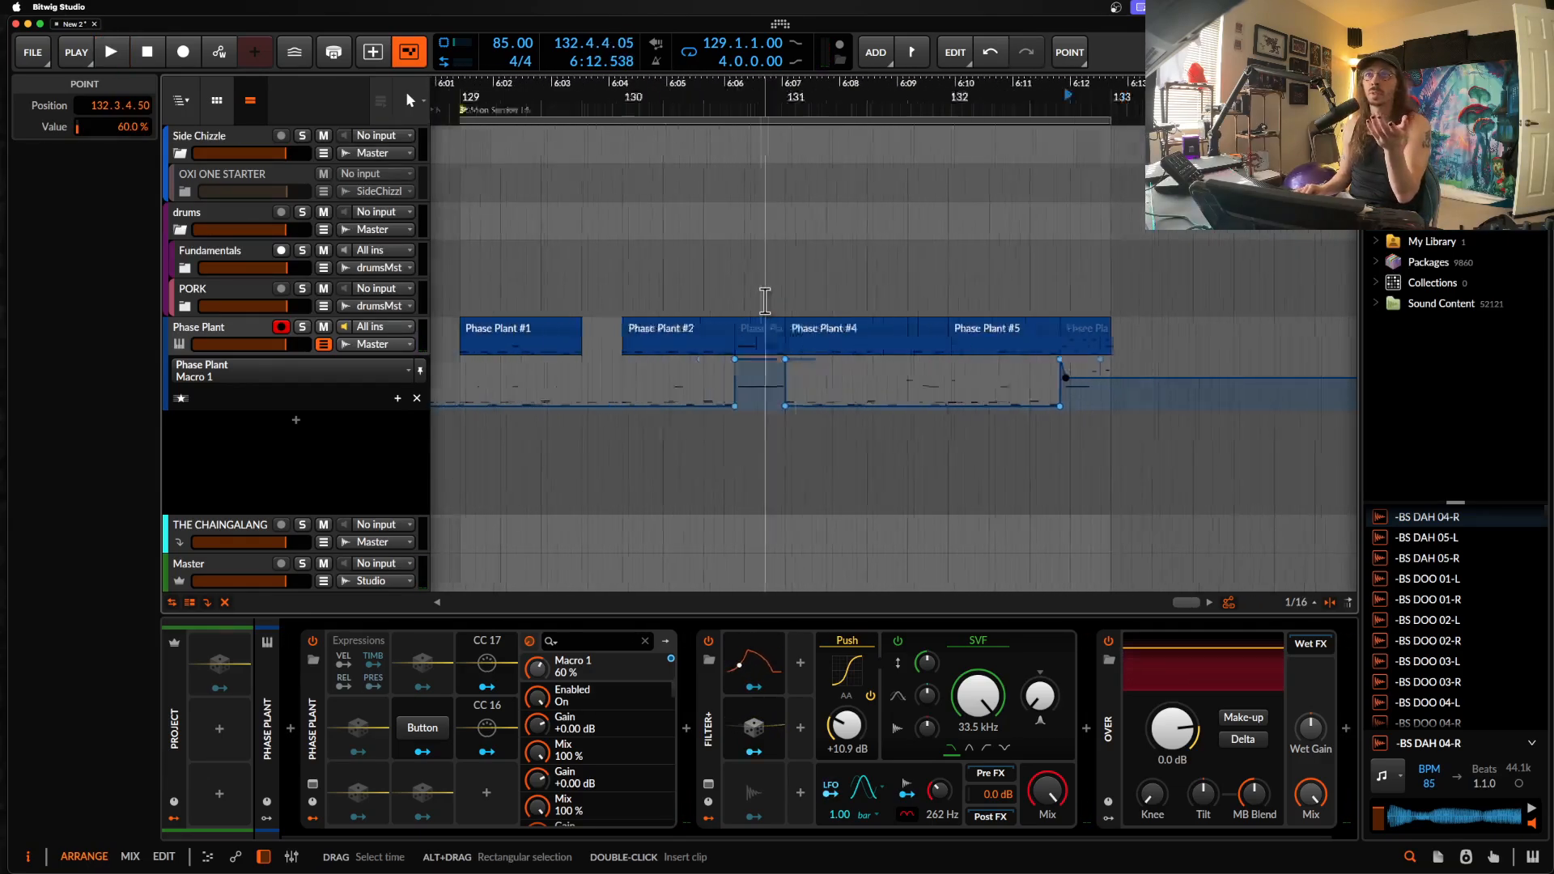
{"action": "left_click", "coordinate": [692, 332]}
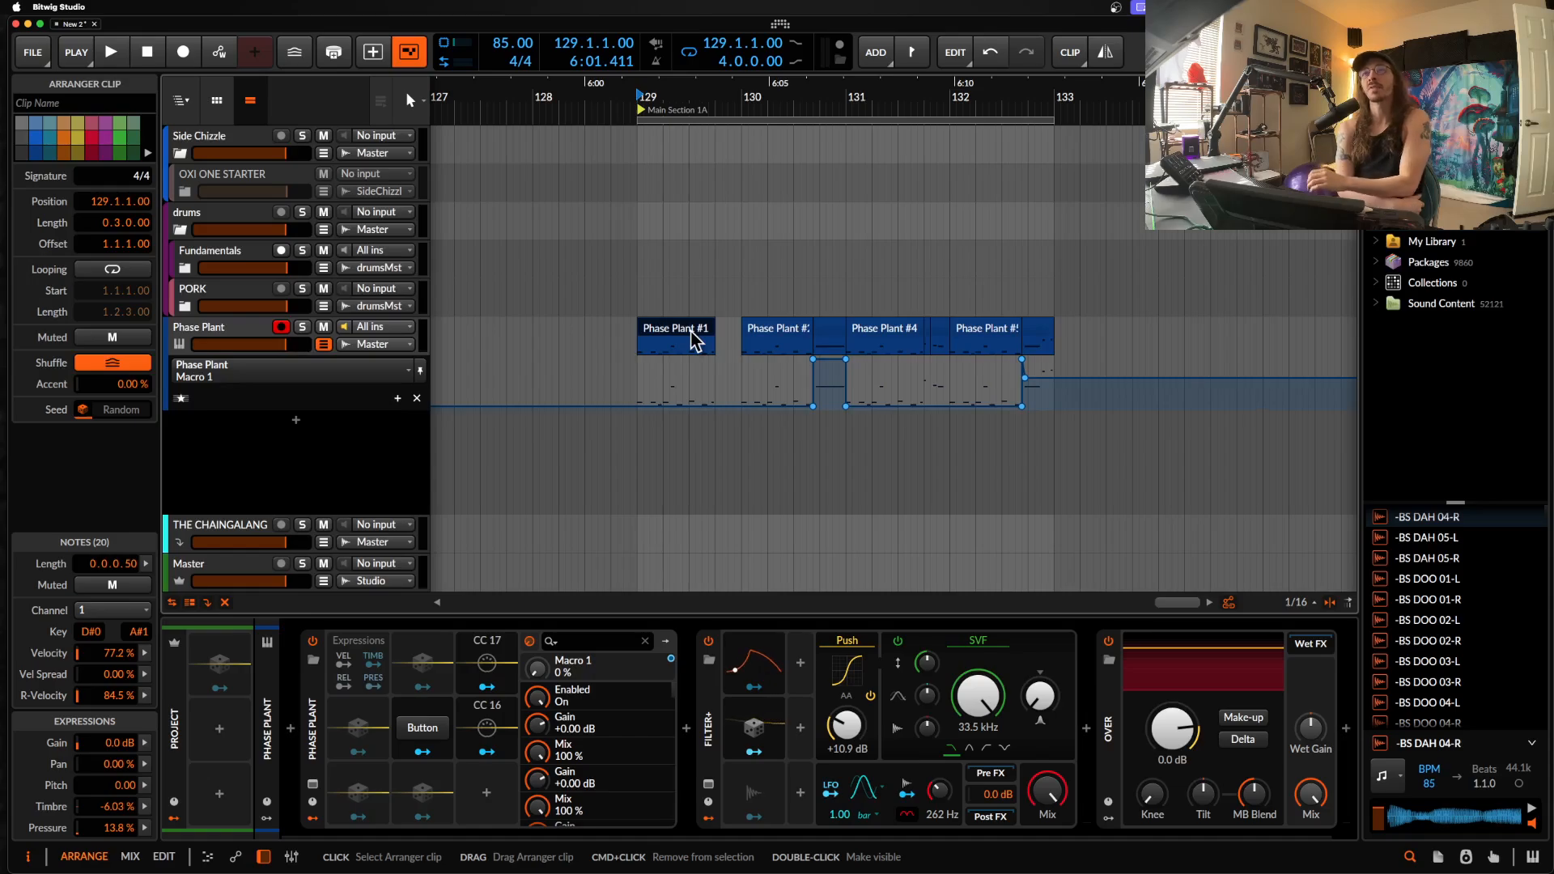
{"action": "left_click", "coordinate": [325, 344]}
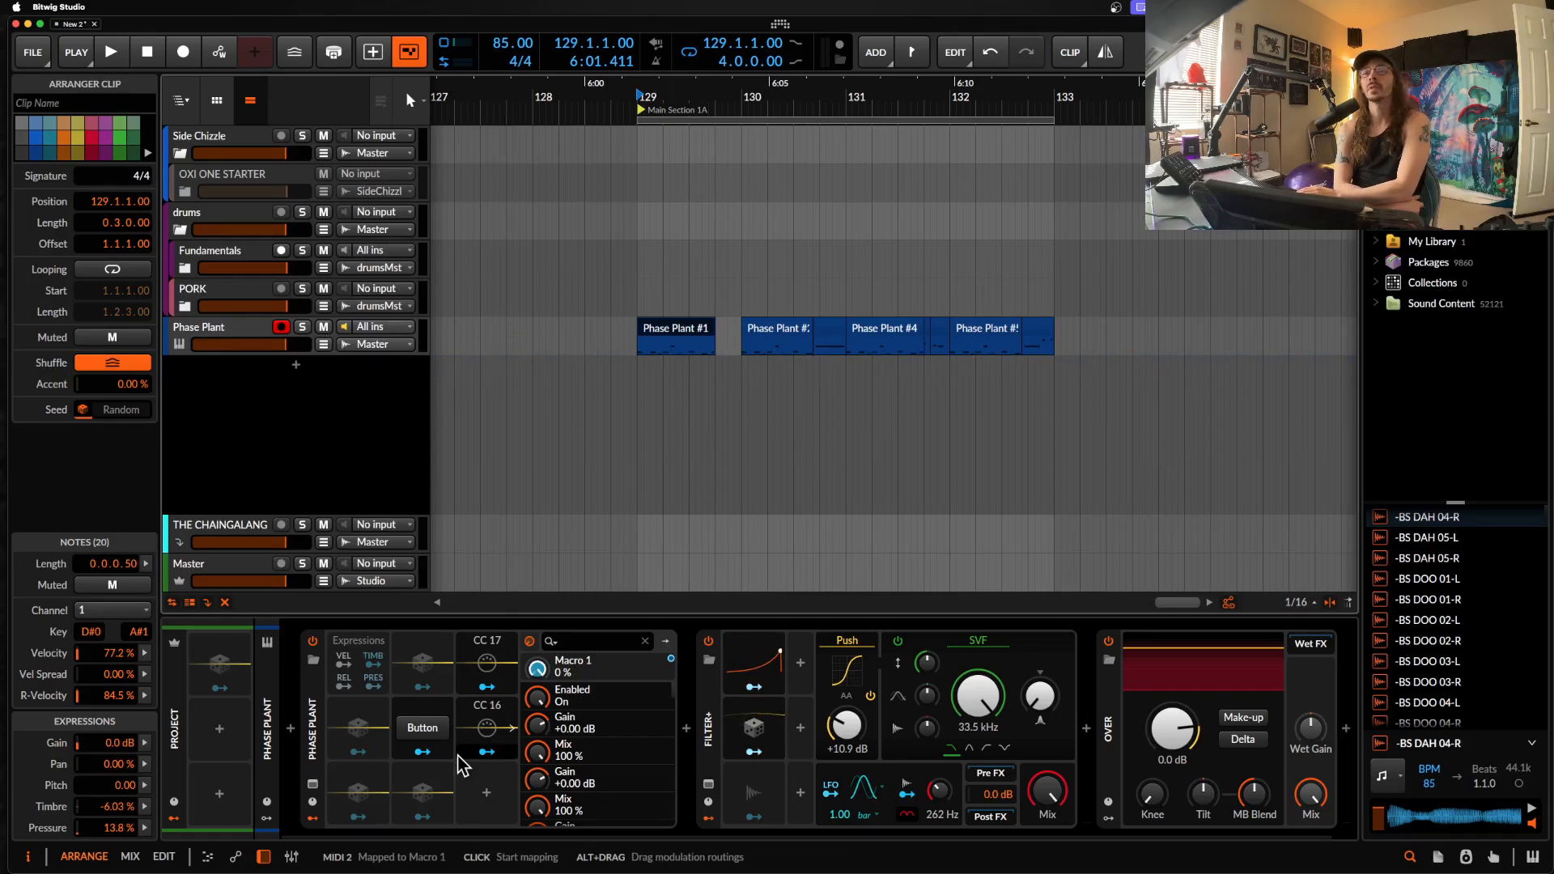
{"action": "left_click", "coordinate": [708, 687]}
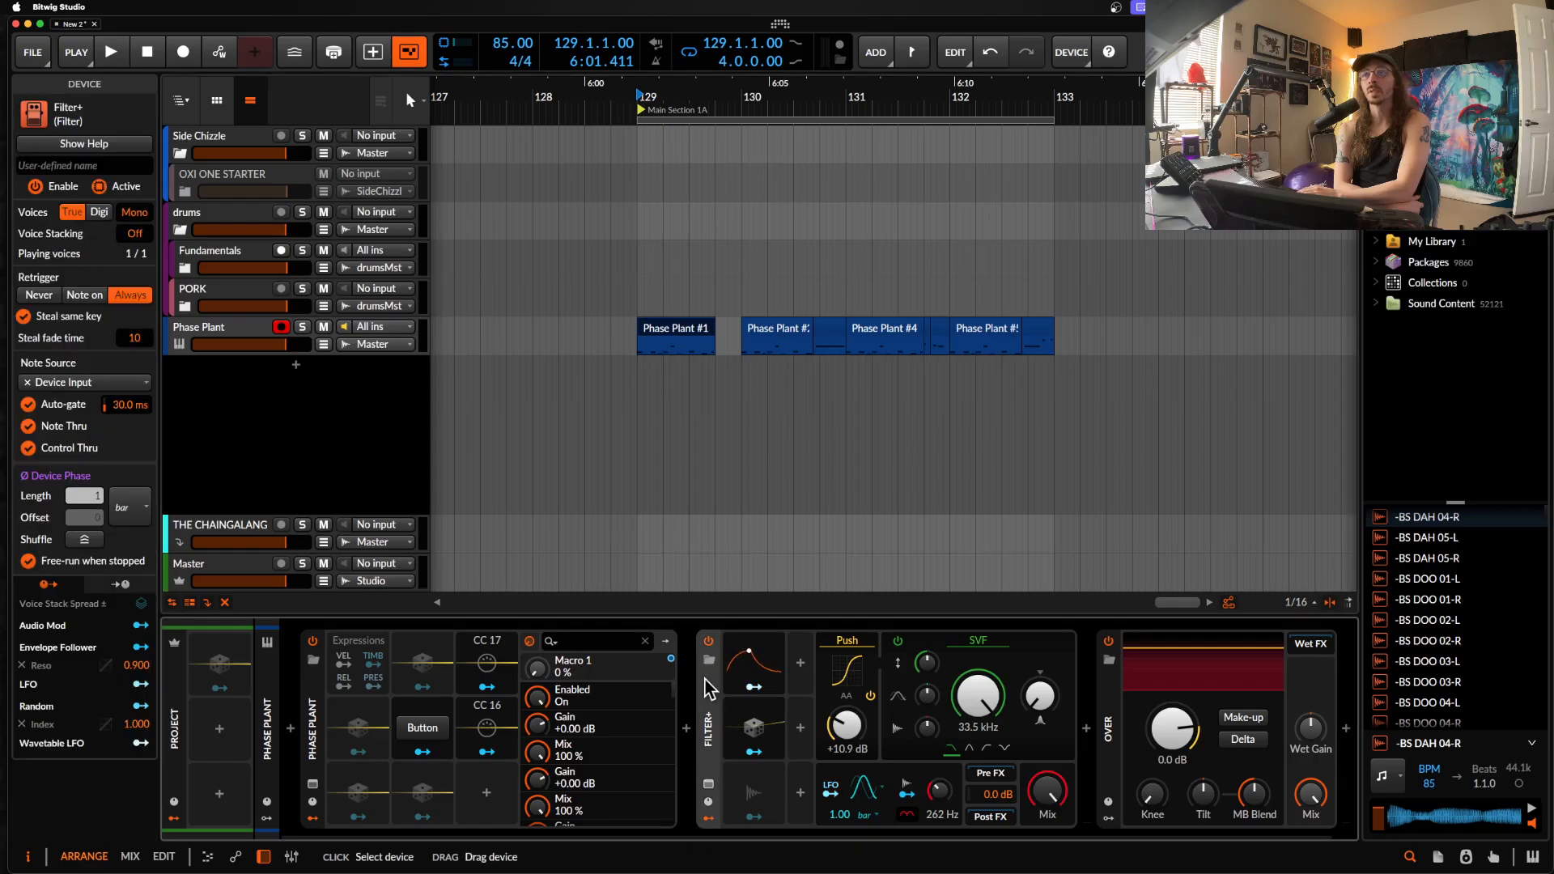
{"action": "double_click", "coordinate": [706, 688]}
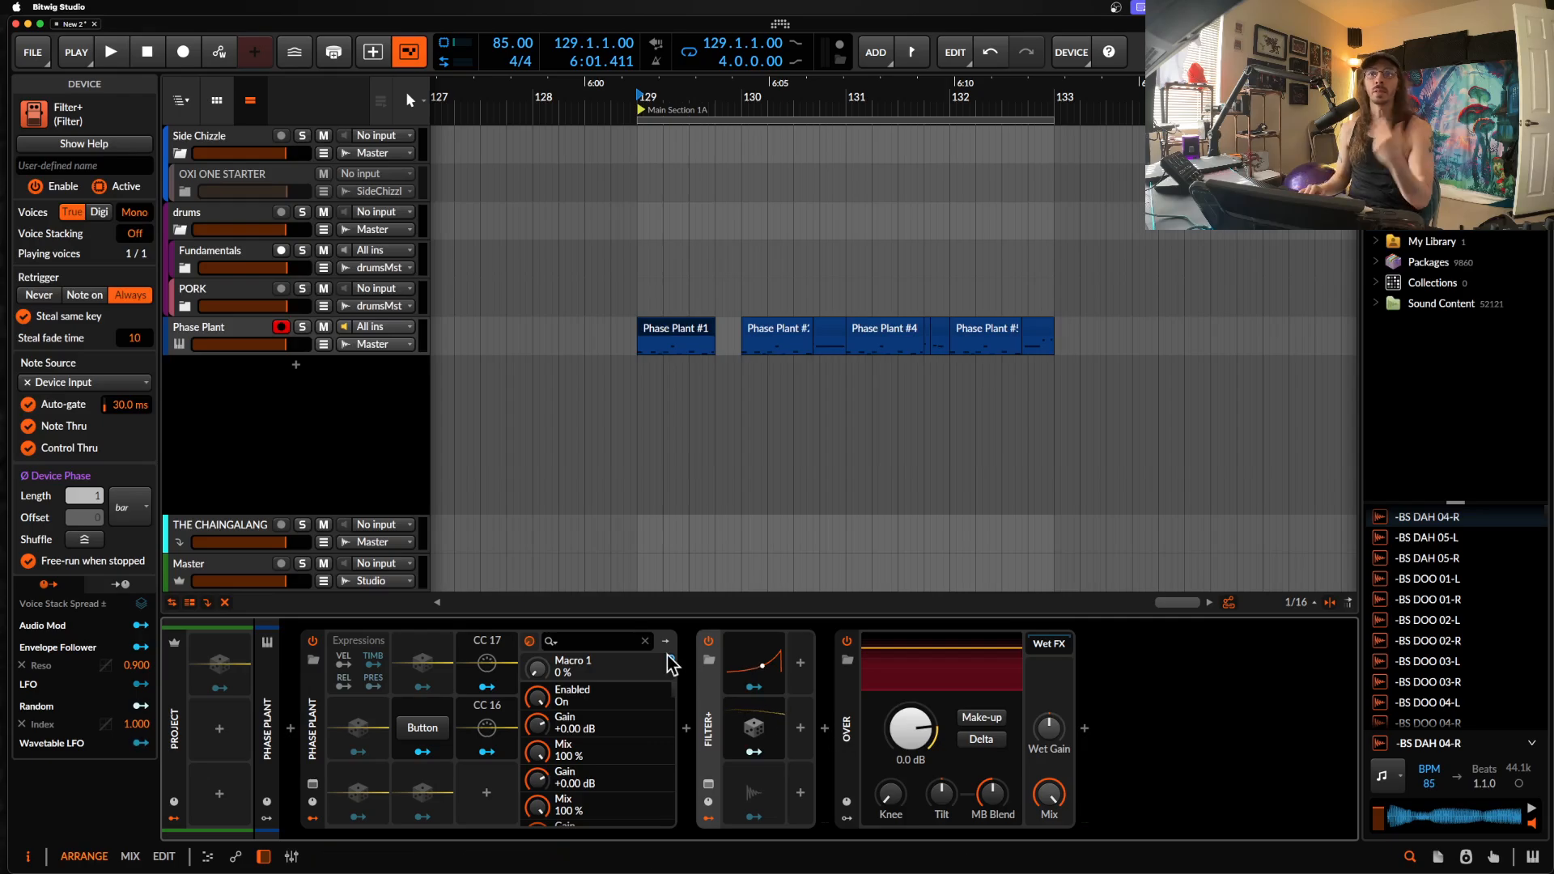
Step: Reopen the Phase Plant window and add a Multipass with the Filter Default 2 preset after the Convolver in Lane 1
{"action": "left_click", "coordinate": [313, 783]}
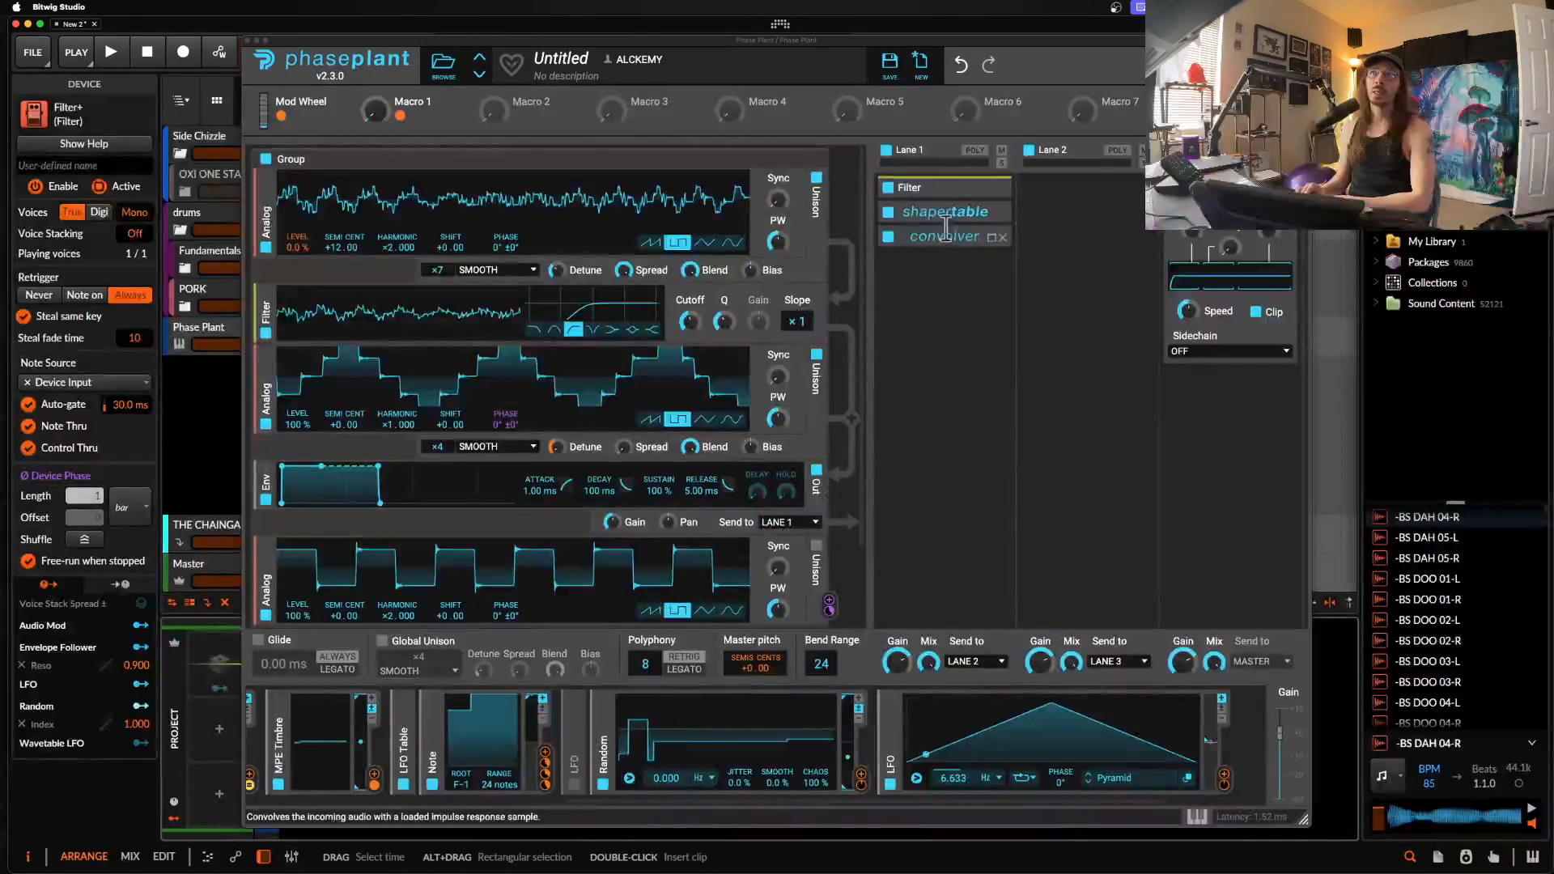
{"action": "left_click", "coordinate": [945, 265]}
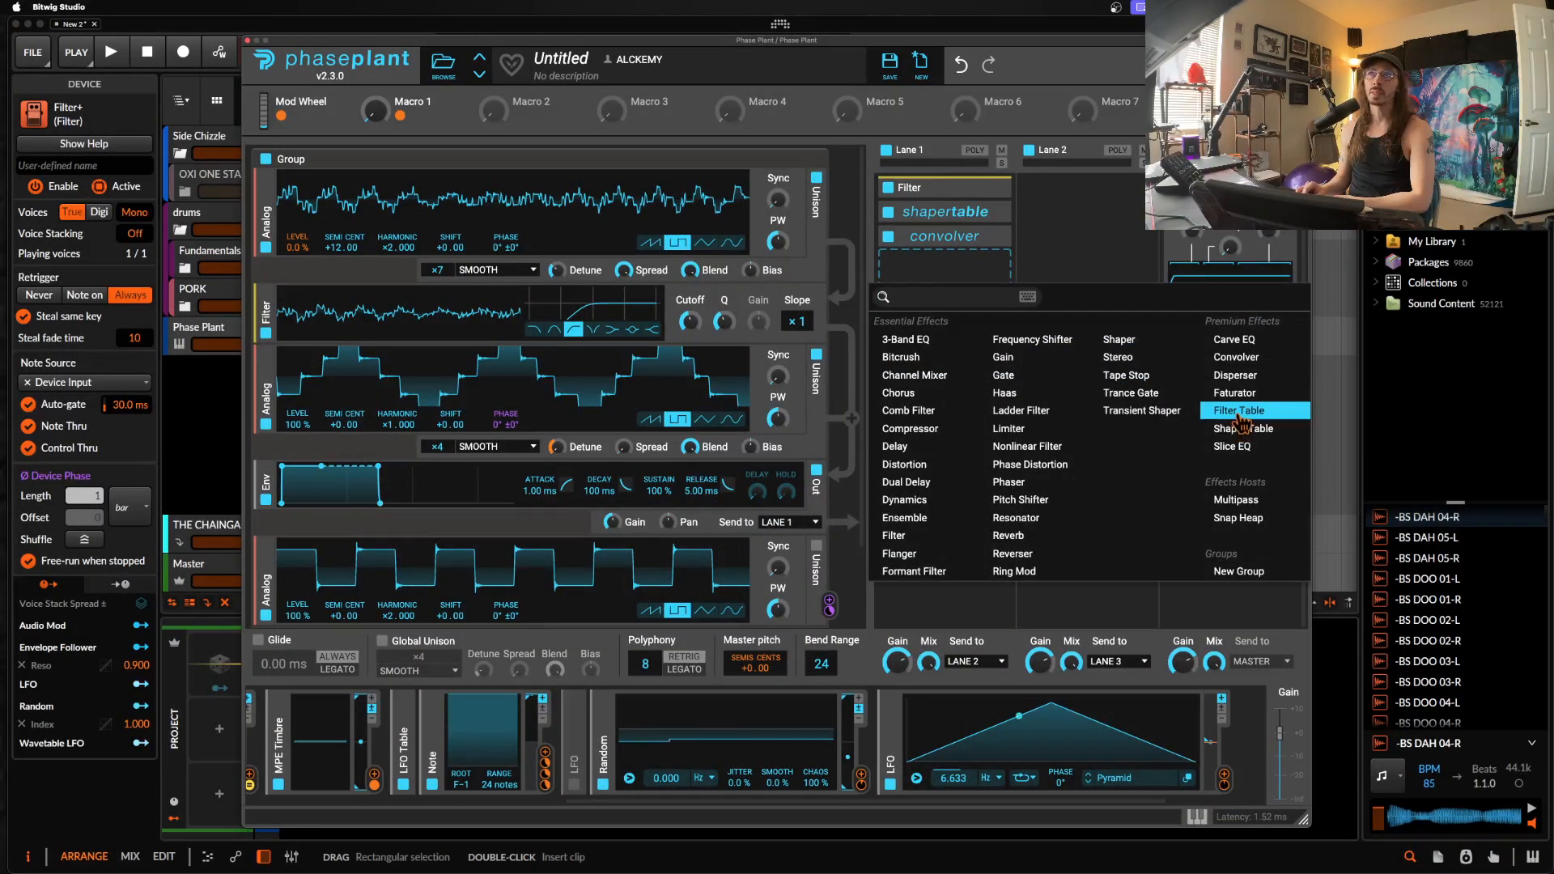
{"action": "left_click", "coordinate": [1236, 502]}
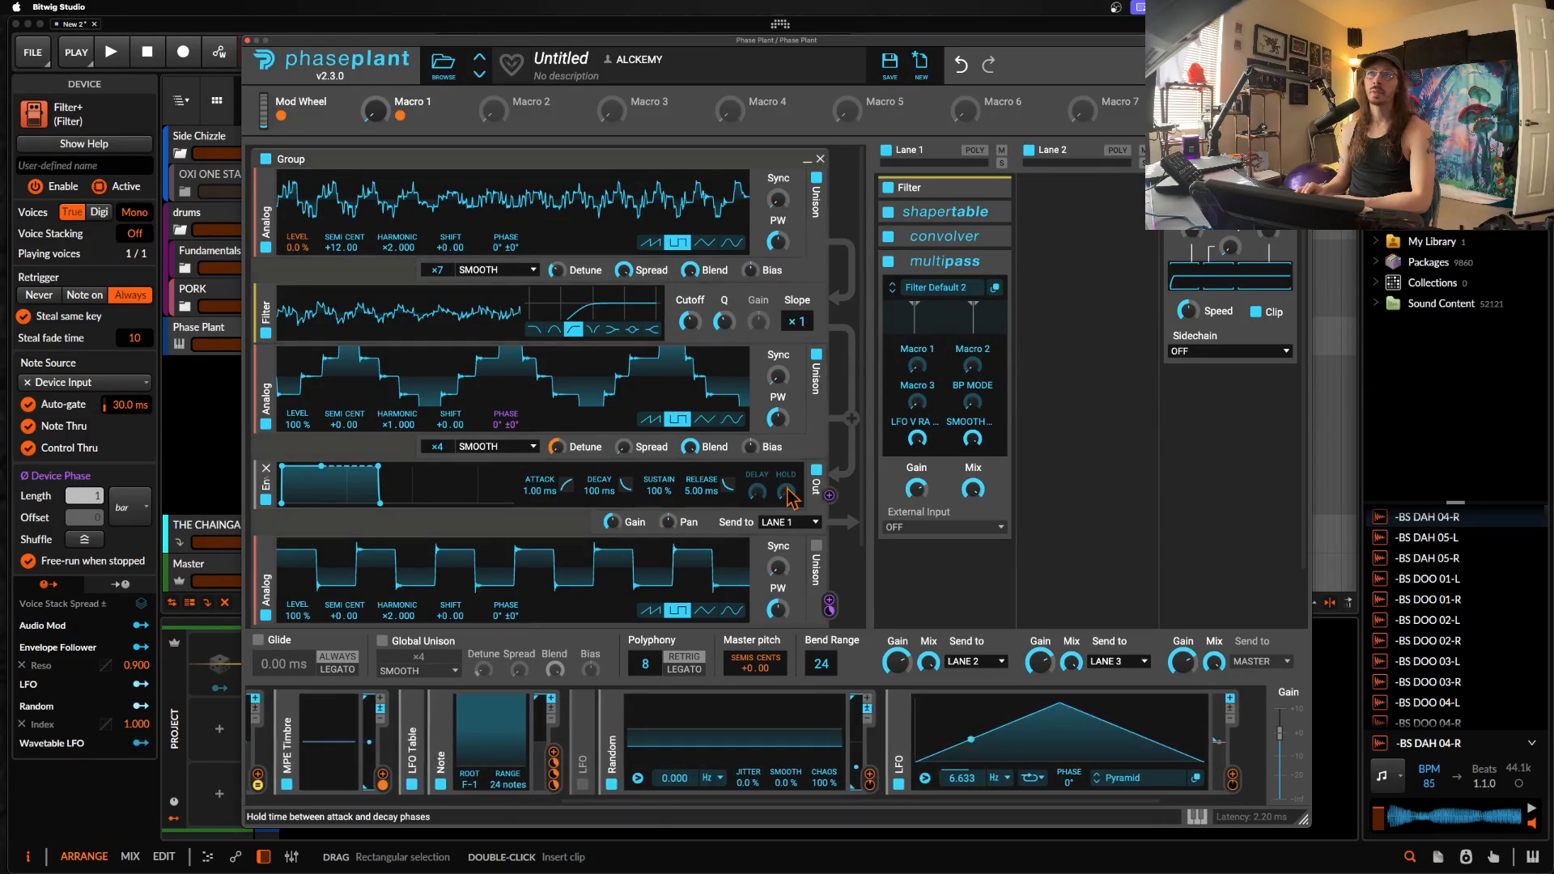
Step: Open the Multipass editor, disable its three LFO Table modulators, and return to Phase Plant's modulators
{"action": "left_click", "coordinate": [995, 288]}
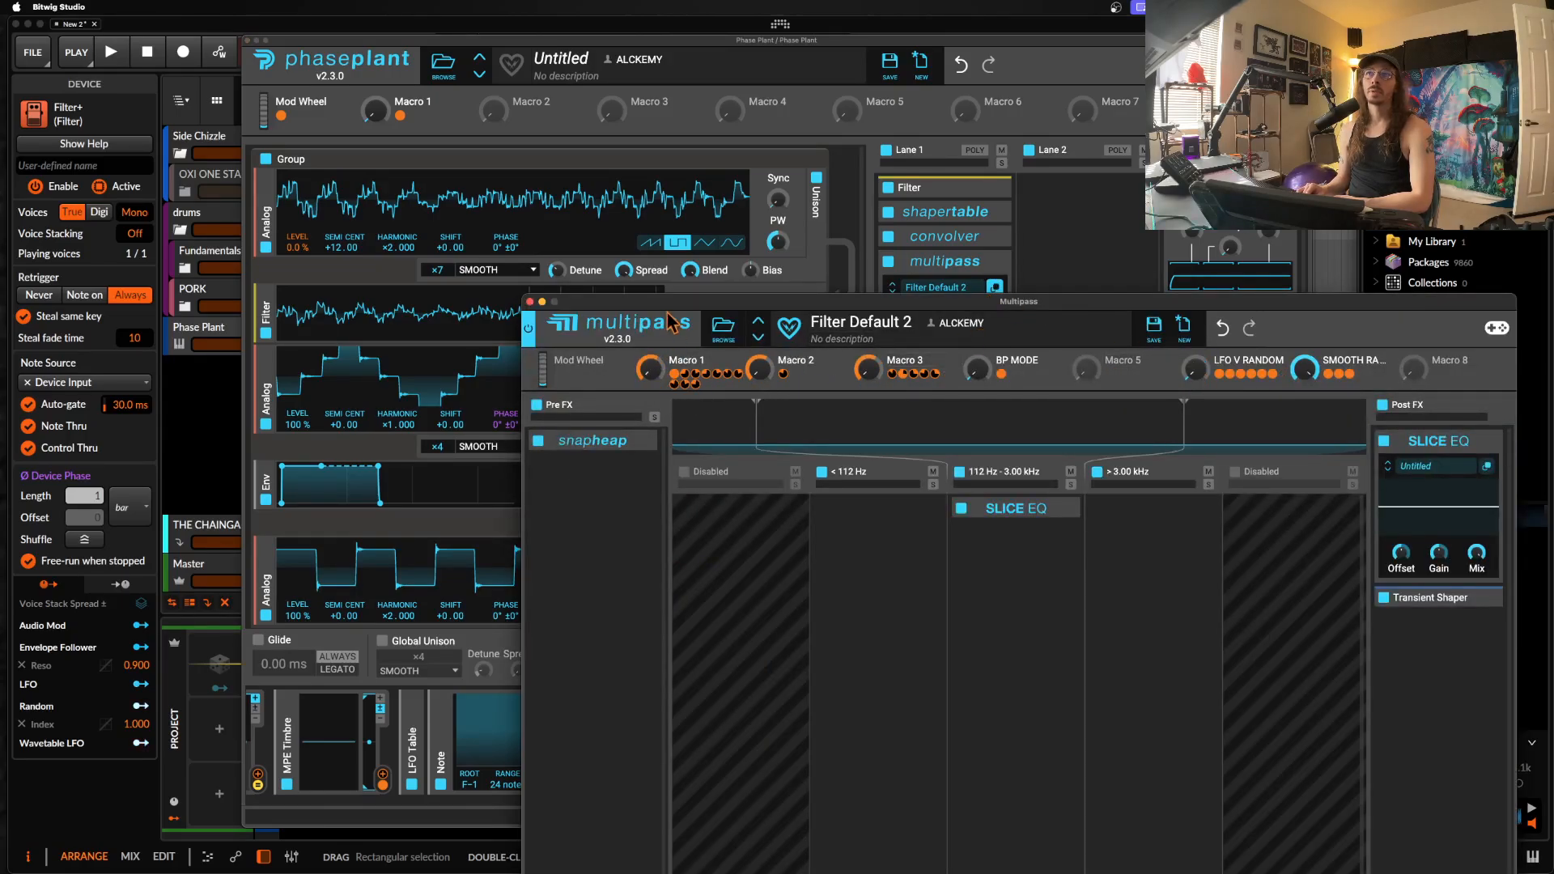
{"action": "left_click_drag", "start_coordinate": [663, 346], "coordinate": [663, 126]}
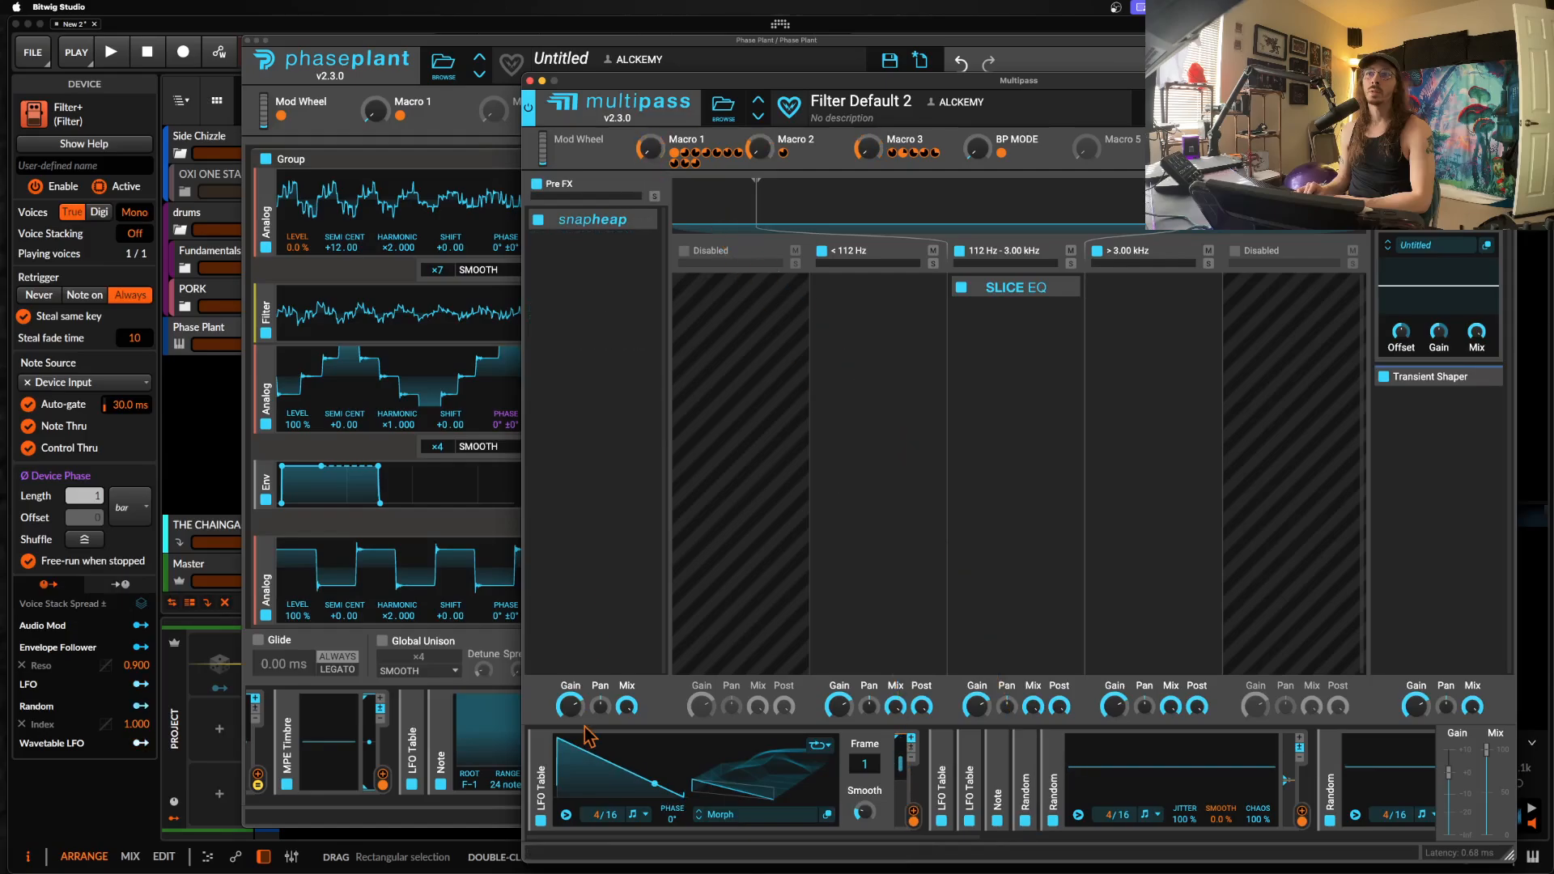
{"action": "left_click", "coordinate": [541, 819]}
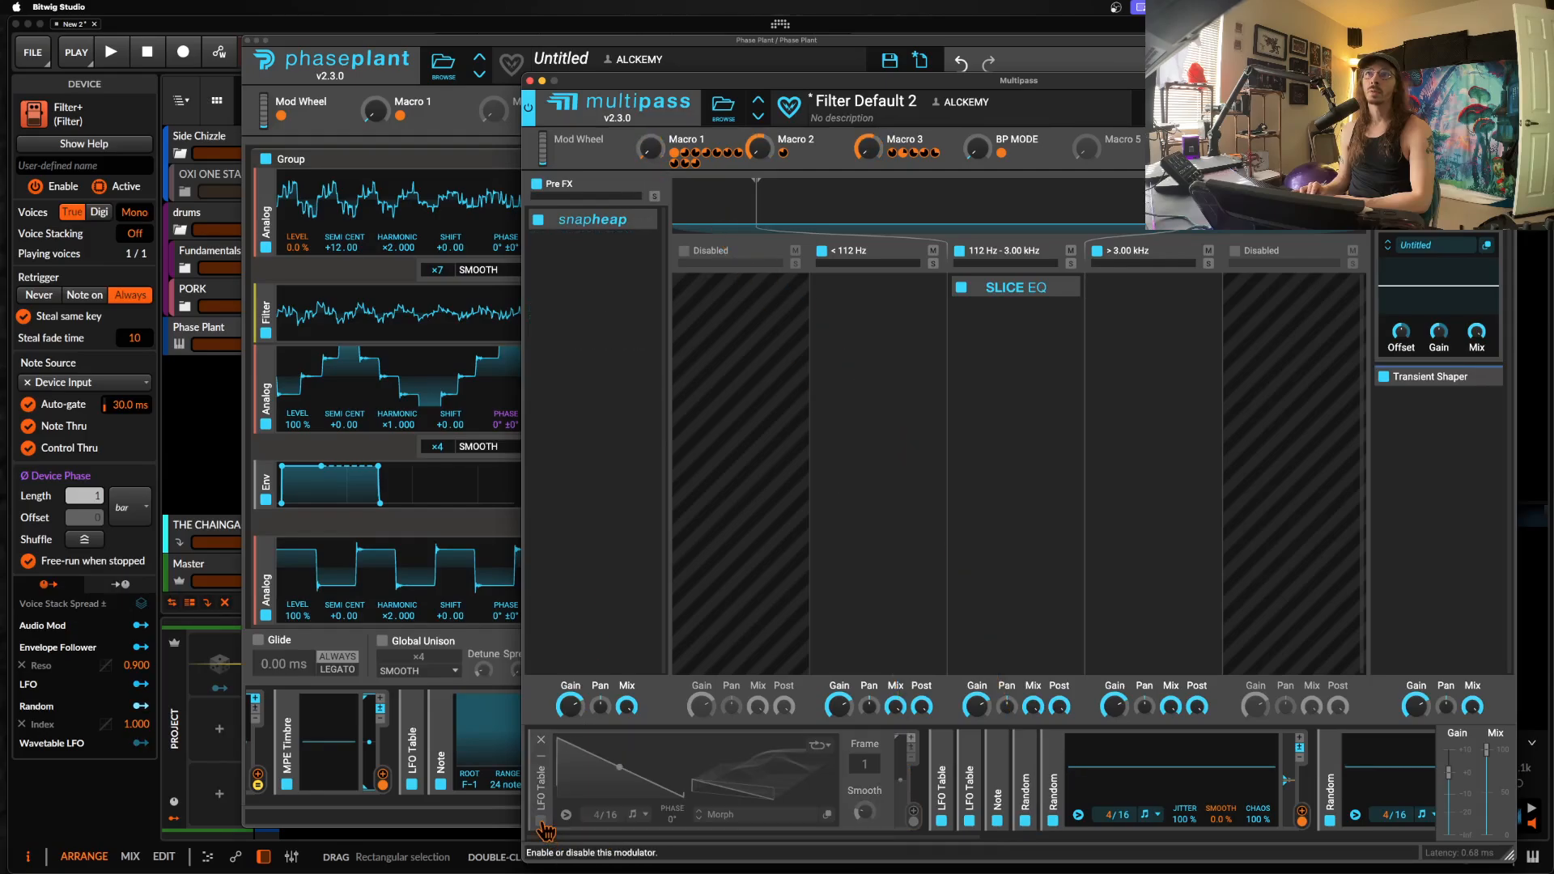
{"action": "left_click", "coordinate": [941, 819]}
{"action": "left_click", "coordinate": [969, 820]}
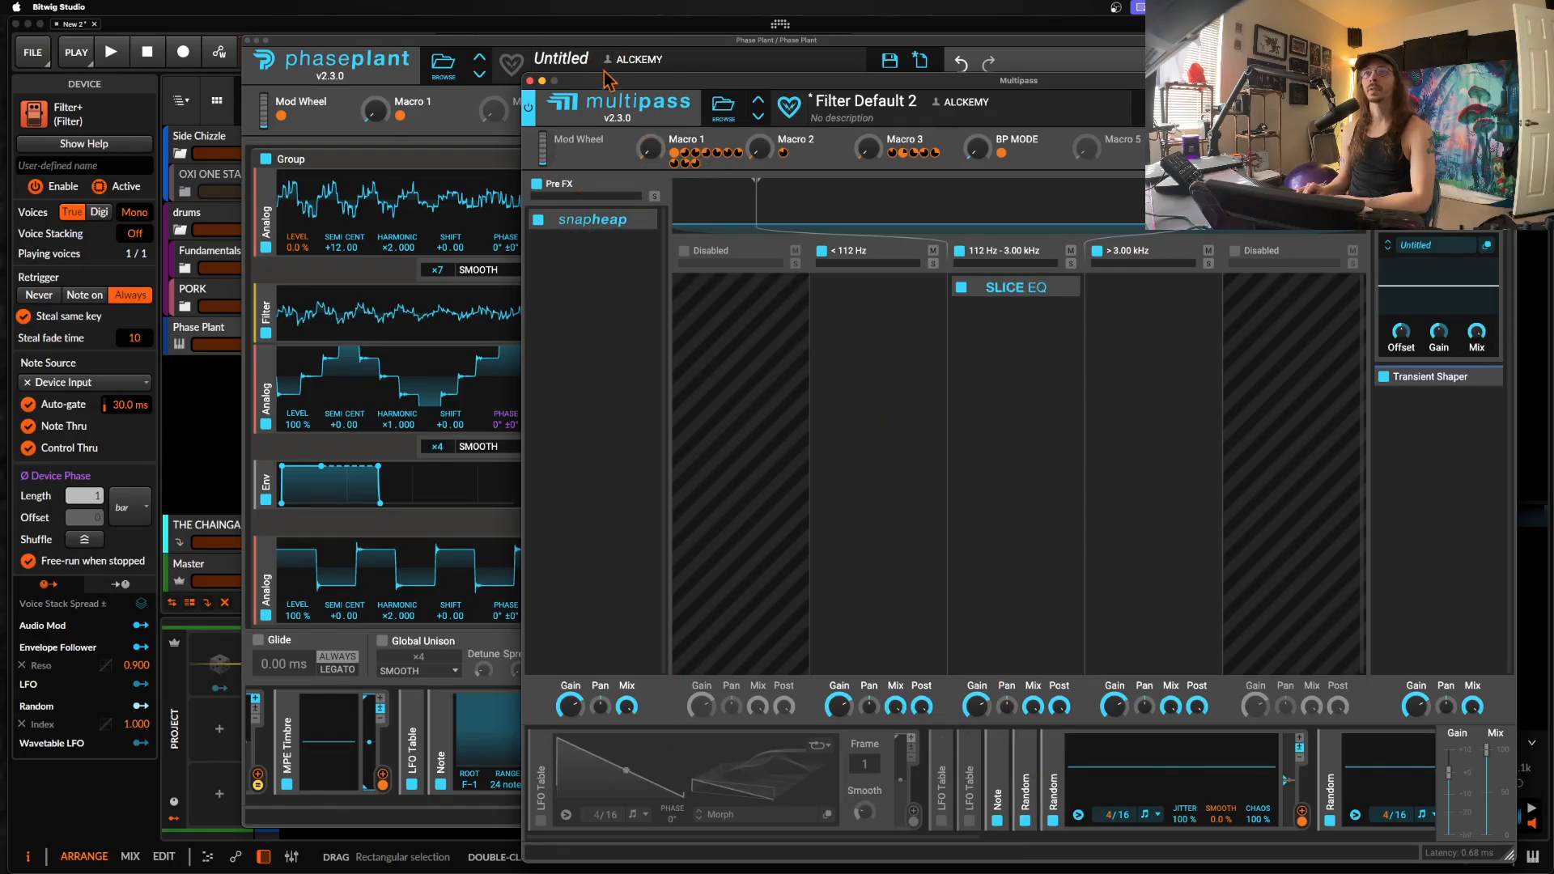
{"action": "left_click", "coordinate": [530, 82]}
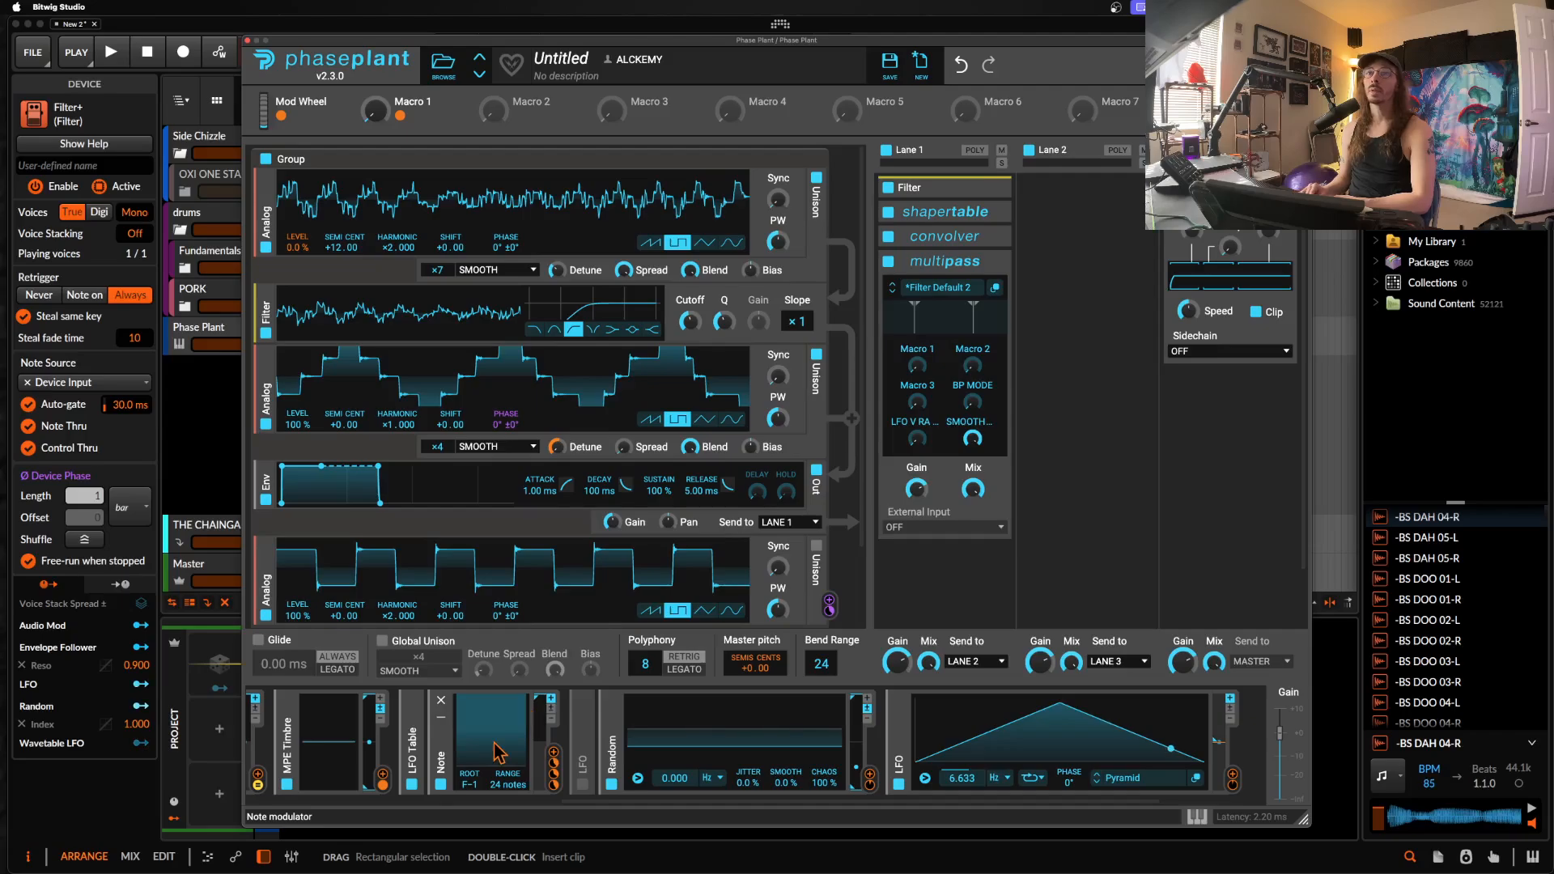
{"action": "scroll", "coordinate": [498, 753], "scroll_direction": "left", "scroll_amount": 5}
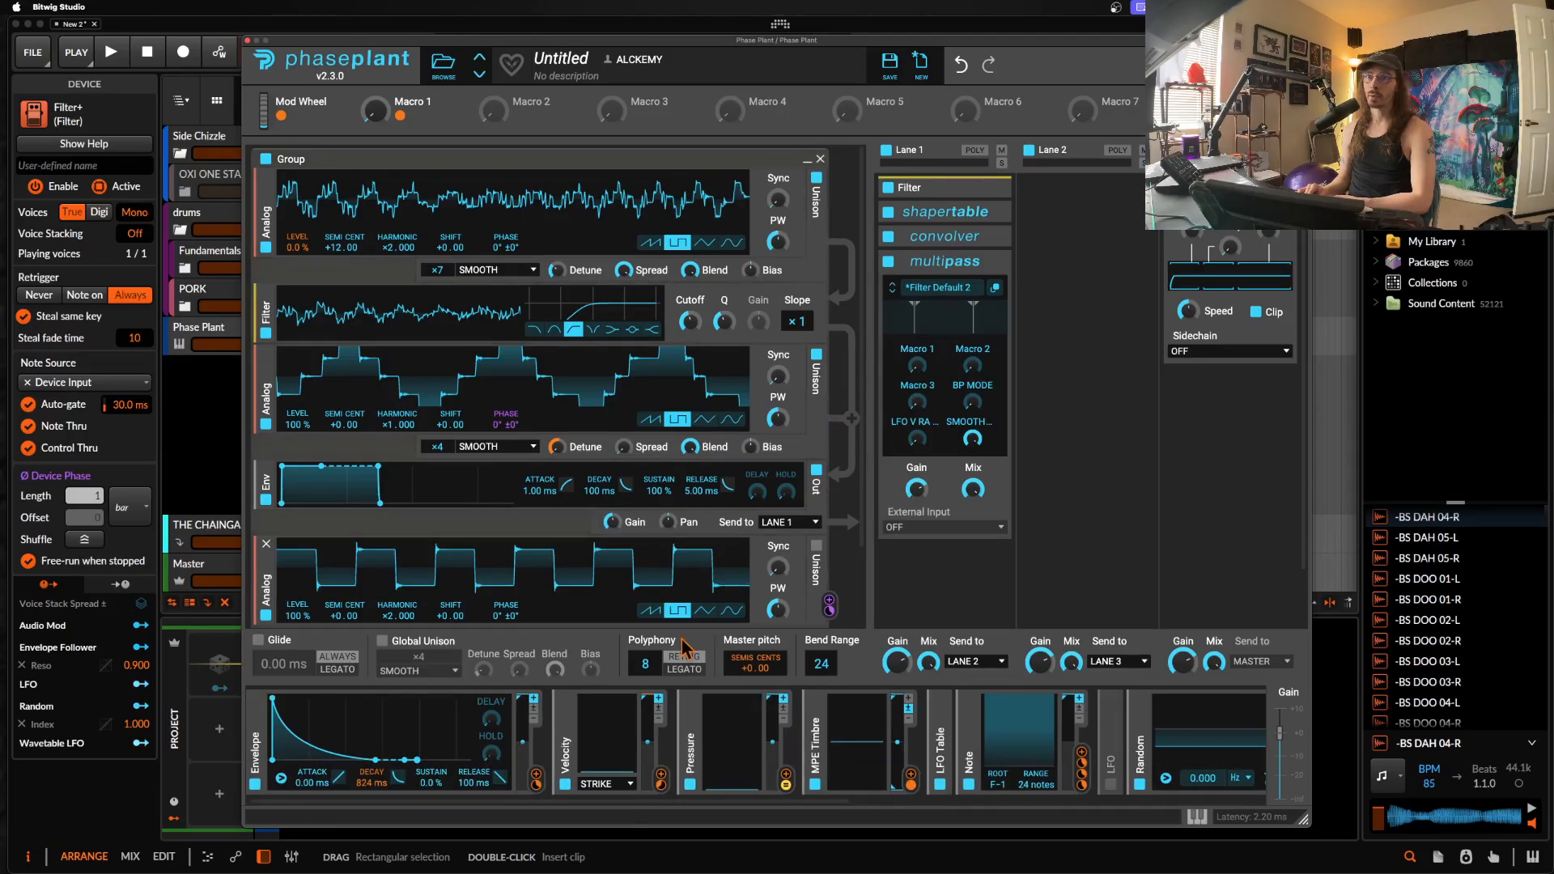
Step: Route Phase Plant's Envelope, Velocity and Pressure modulators to Macro 1, Macro 2 and Macro 3 of Lane 1's Multipass, respectively
{"action": "left_click_drag", "start_coordinate": [536, 782], "coordinate": [919, 386]}
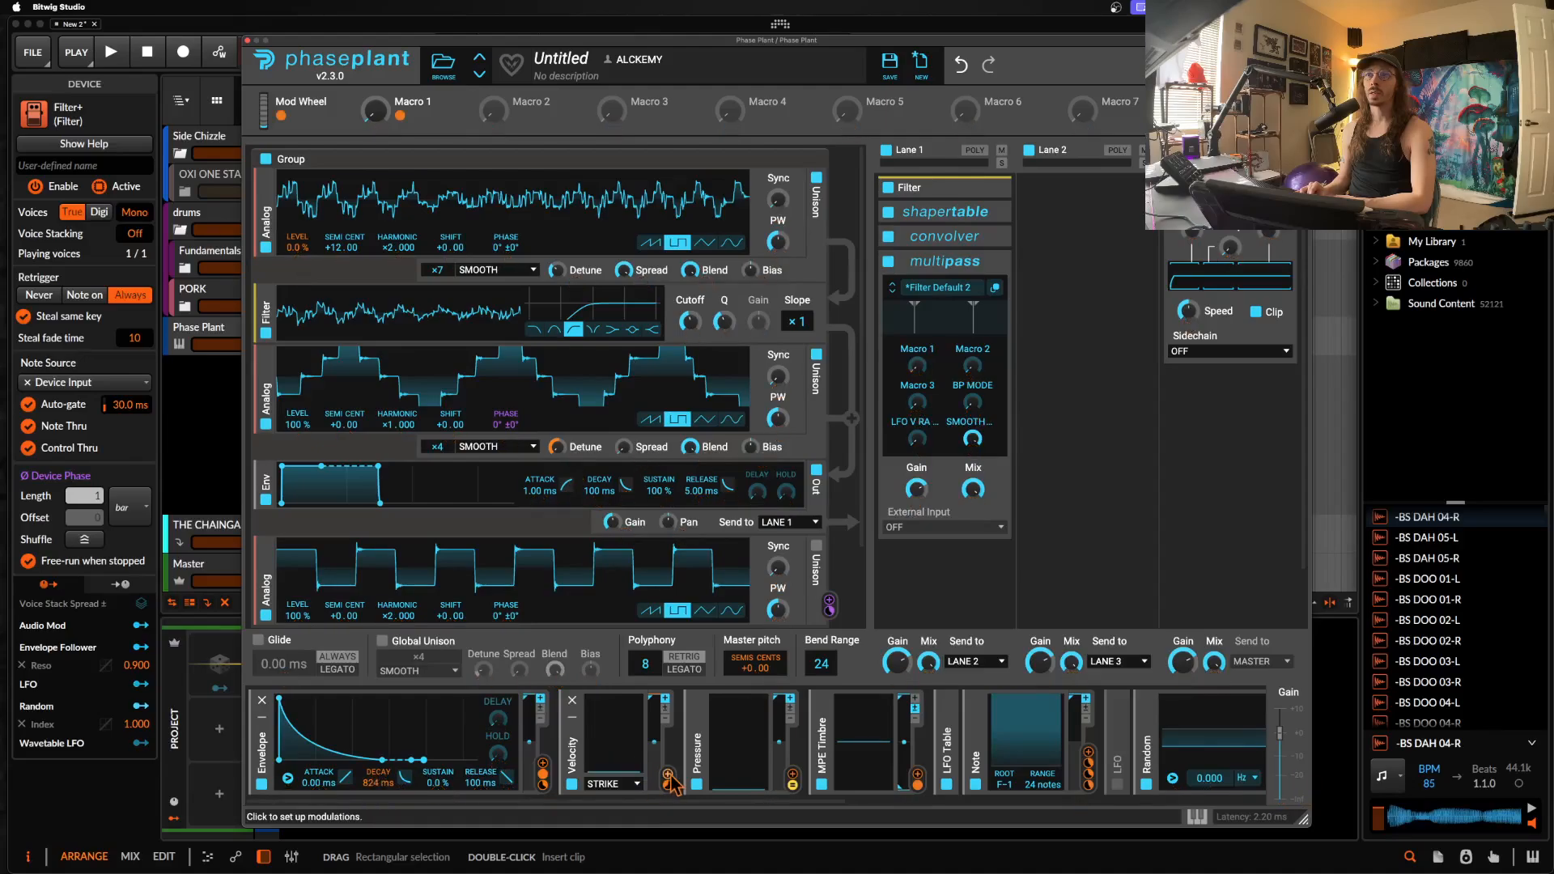
{"action": "left_click_drag", "start_coordinate": [669, 782], "coordinate": [963, 402]}
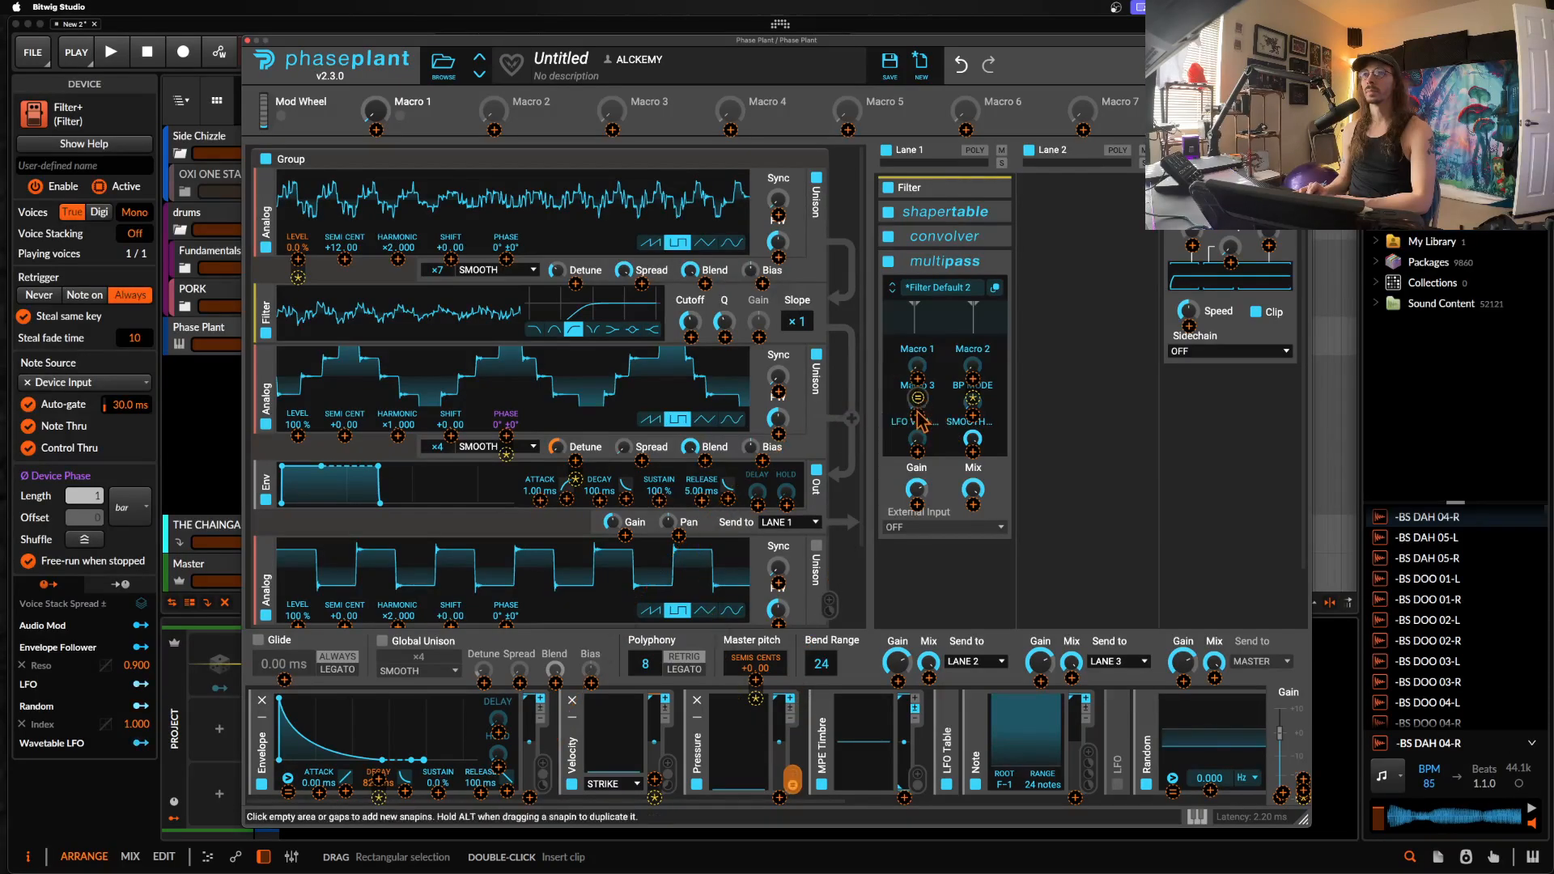
{"action": "left_click_drag", "start_coordinate": [920, 419], "coordinate": [921, 424]}
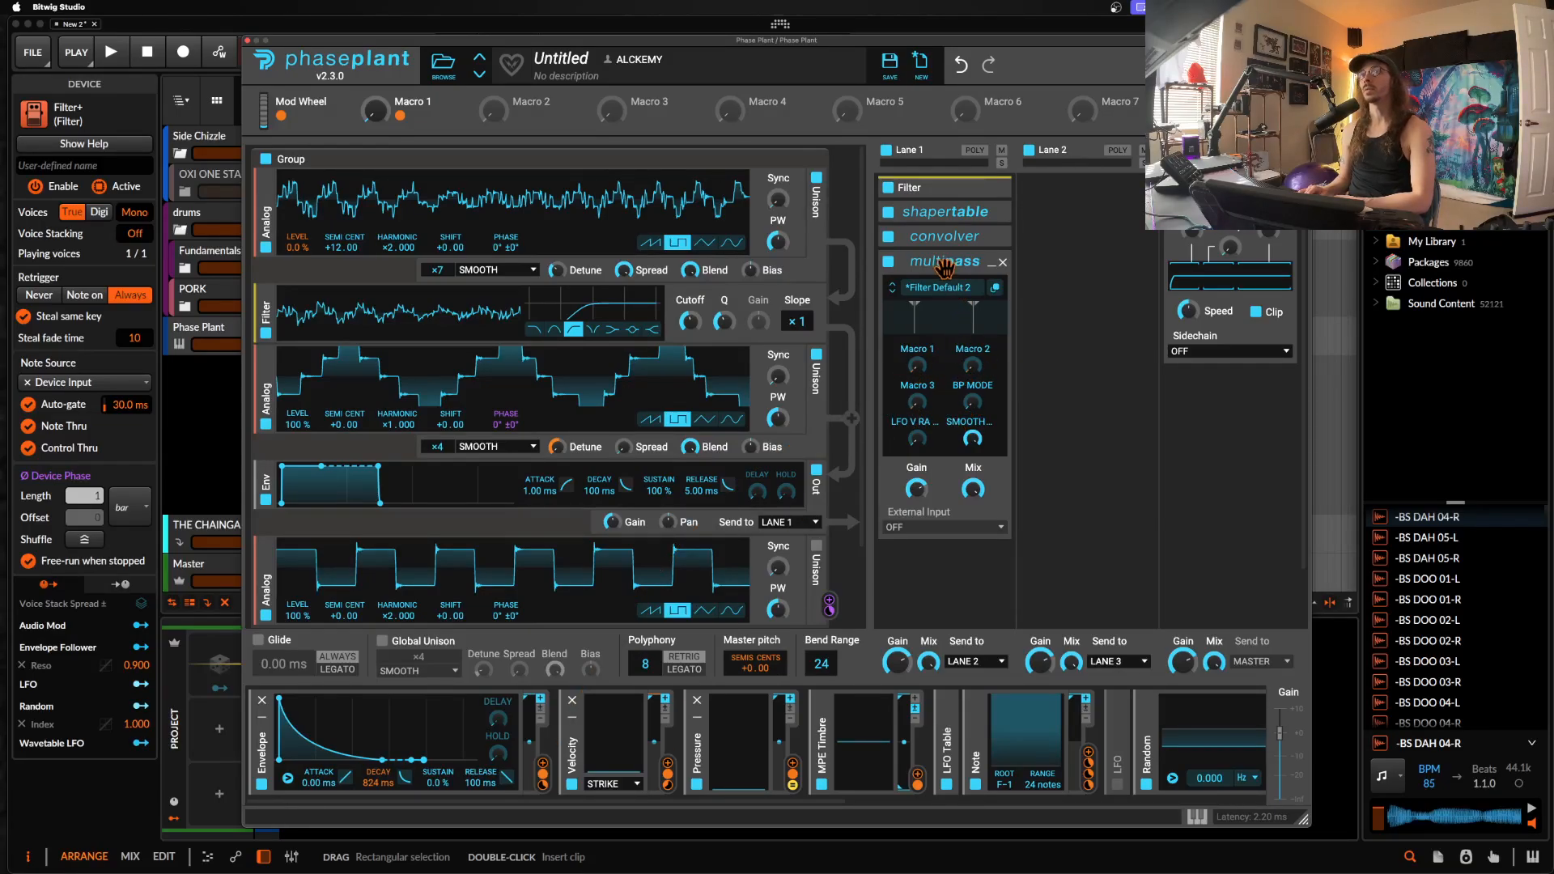
Step: Add a Multipass to Lane 2 and load the FINAL NEURO CHAIN preset from the favorites
{"action": "left_click", "coordinate": [1069, 251]}
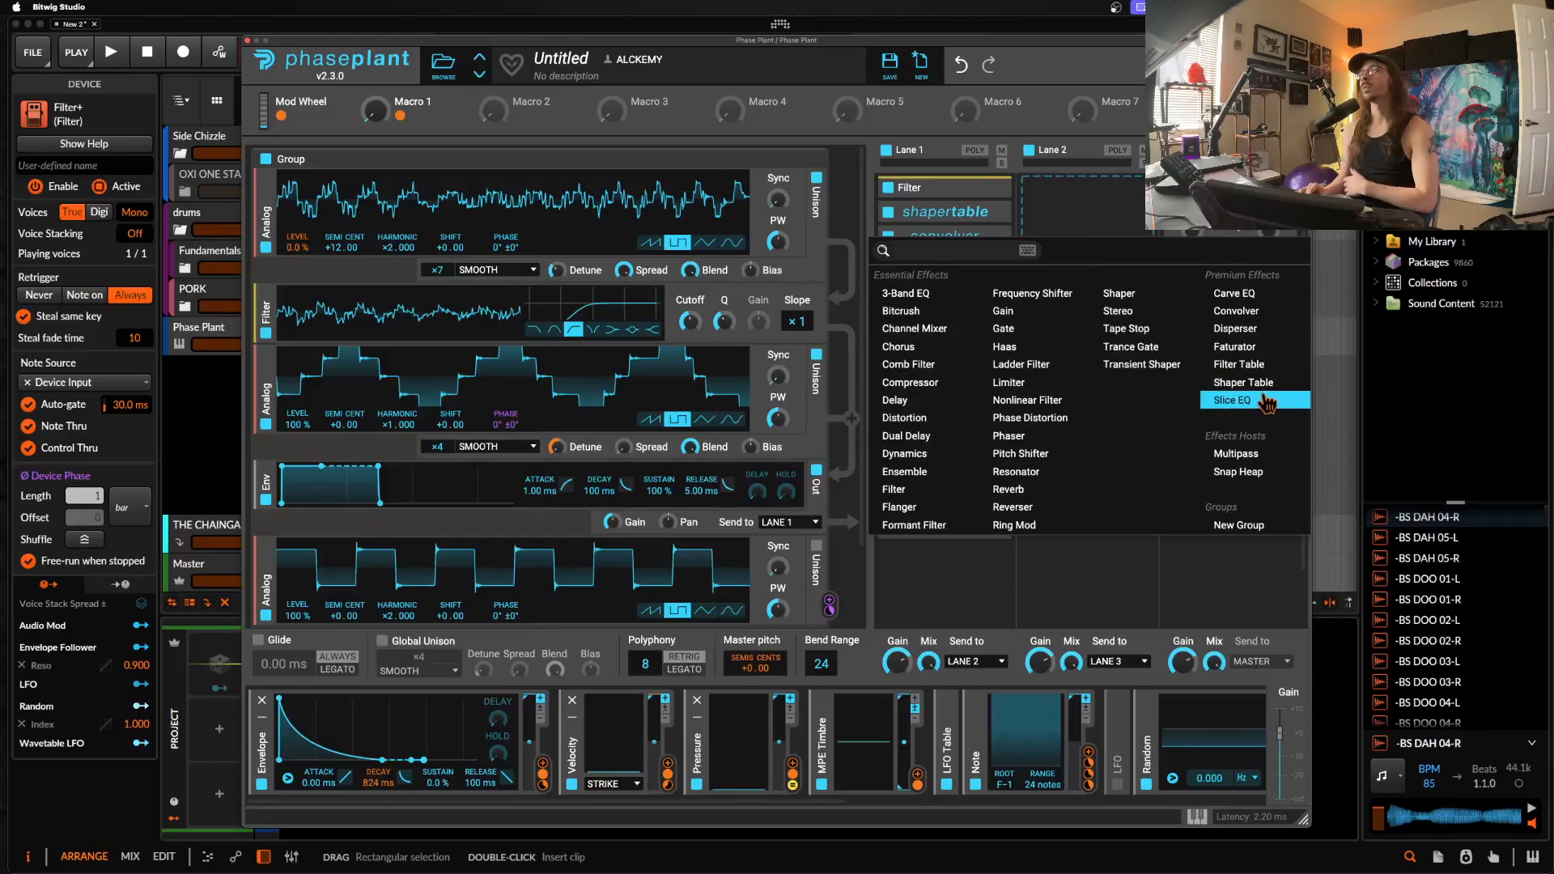
{"action": "left_click", "coordinate": [1235, 454]}
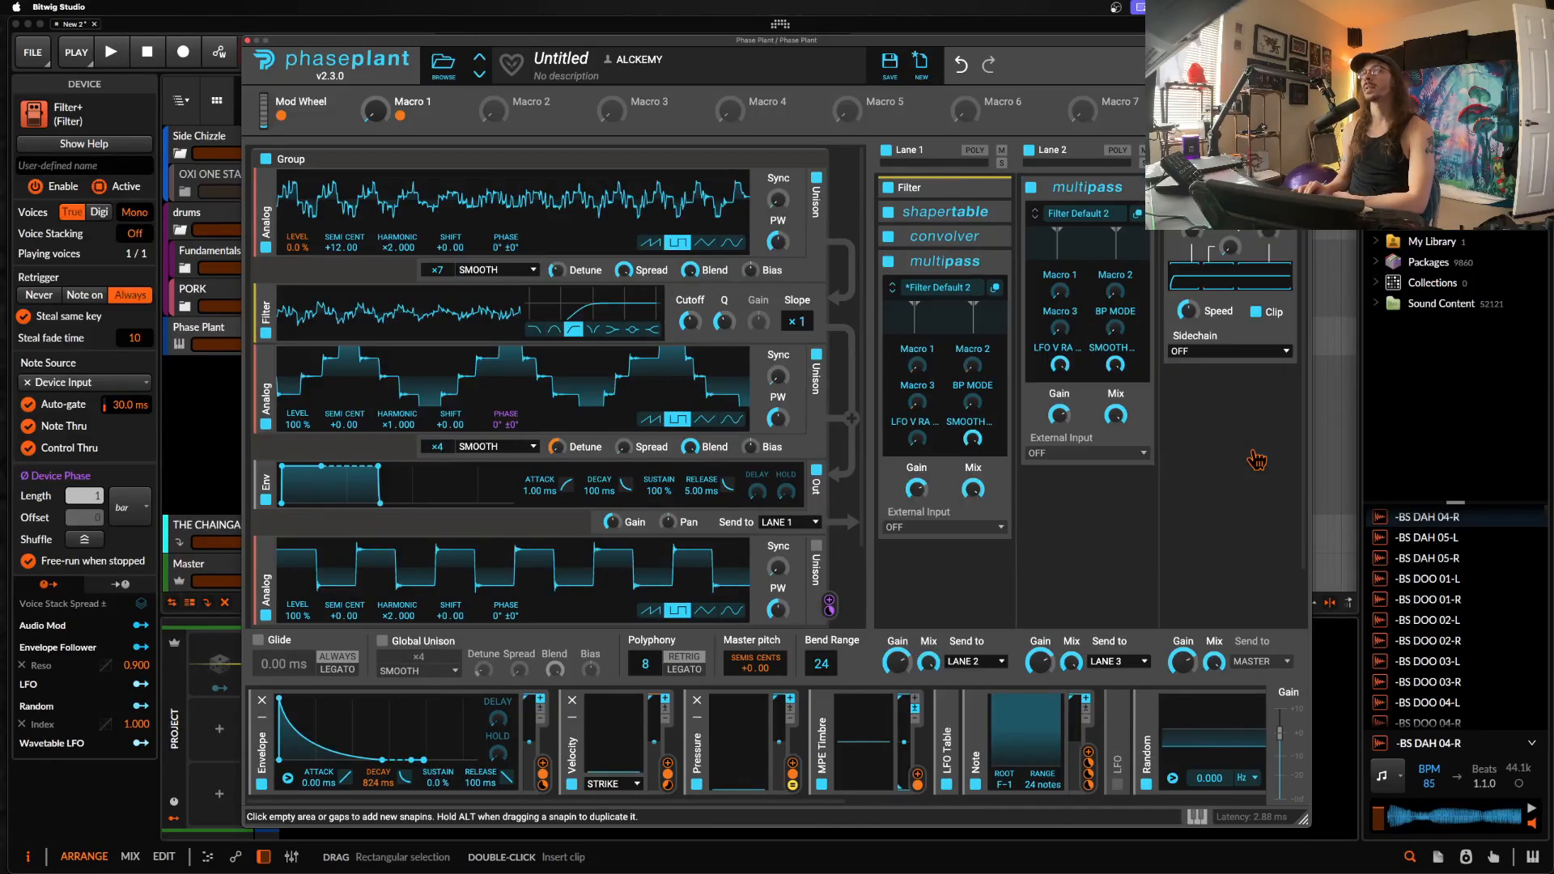
{"action": "left_click", "coordinate": [1076, 214]}
{"action": "left_click", "coordinate": [943, 259]}
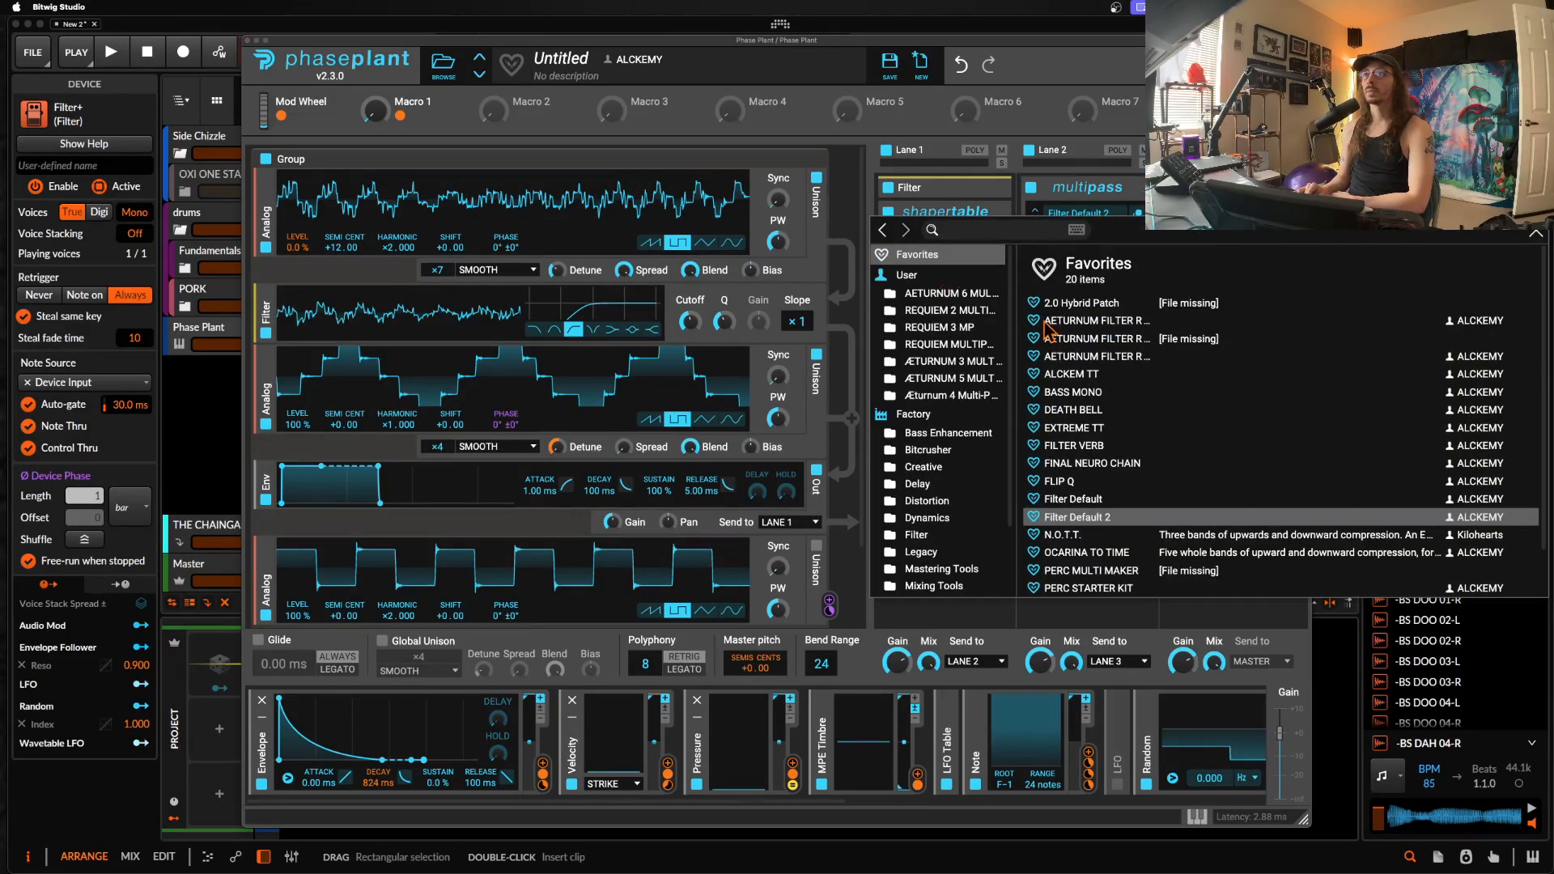
{"action": "left_click", "coordinate": [1092, 463]}
{"action": "left_click", "coordinate": [1535, 233]}
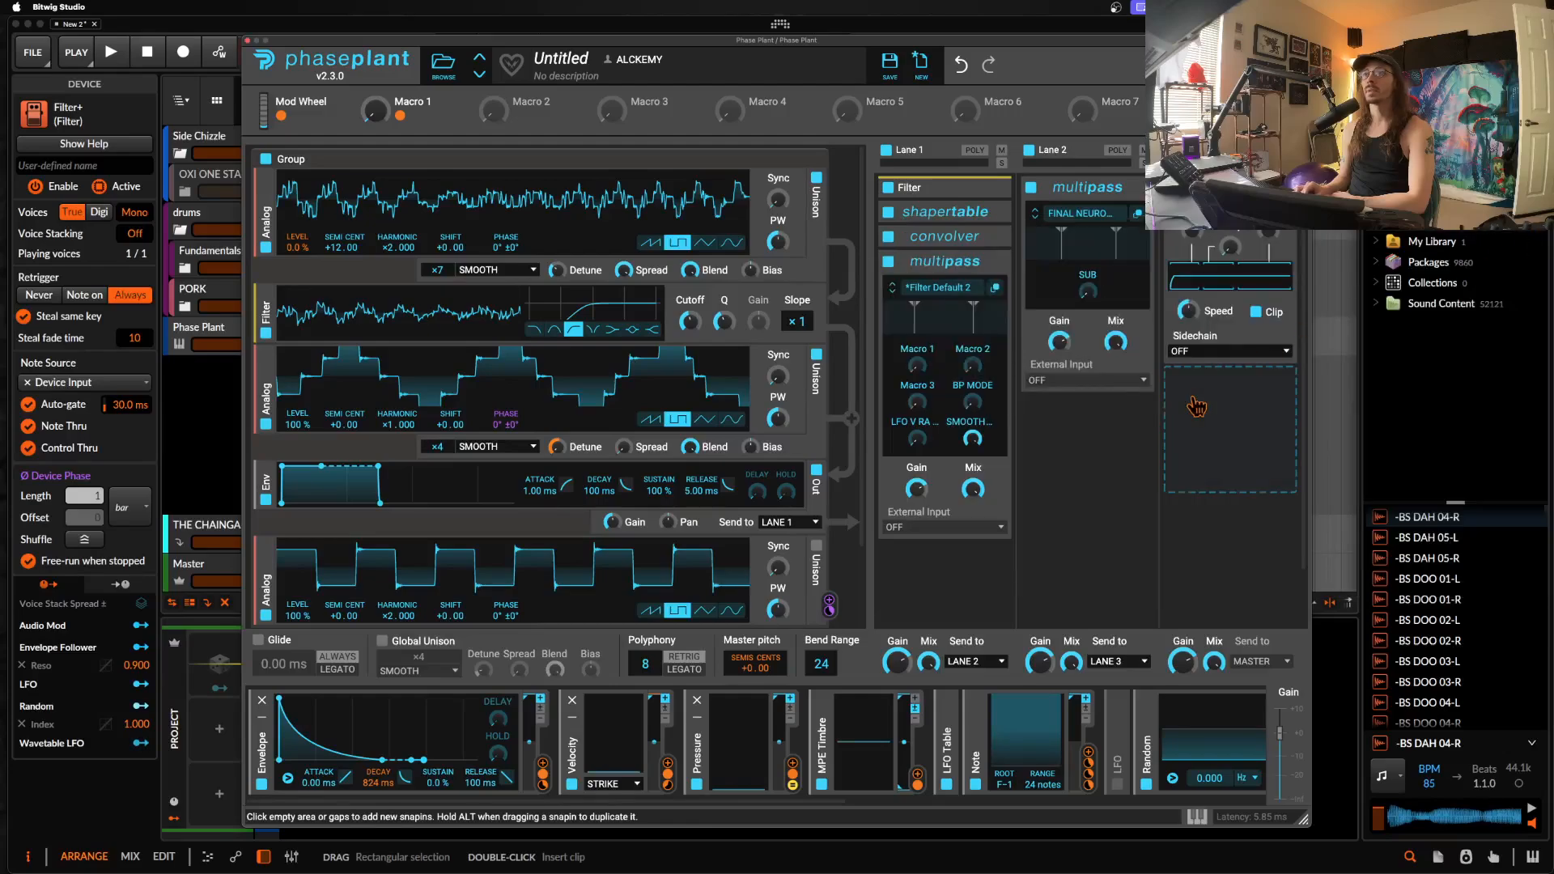
Step: Open the Lane 1 Multipass editor, load the AVALON FILTER preset from the REQUIEM 3 MP user folder, and close the editor
{"action": "left_click", "coordinate": [994, 287]}
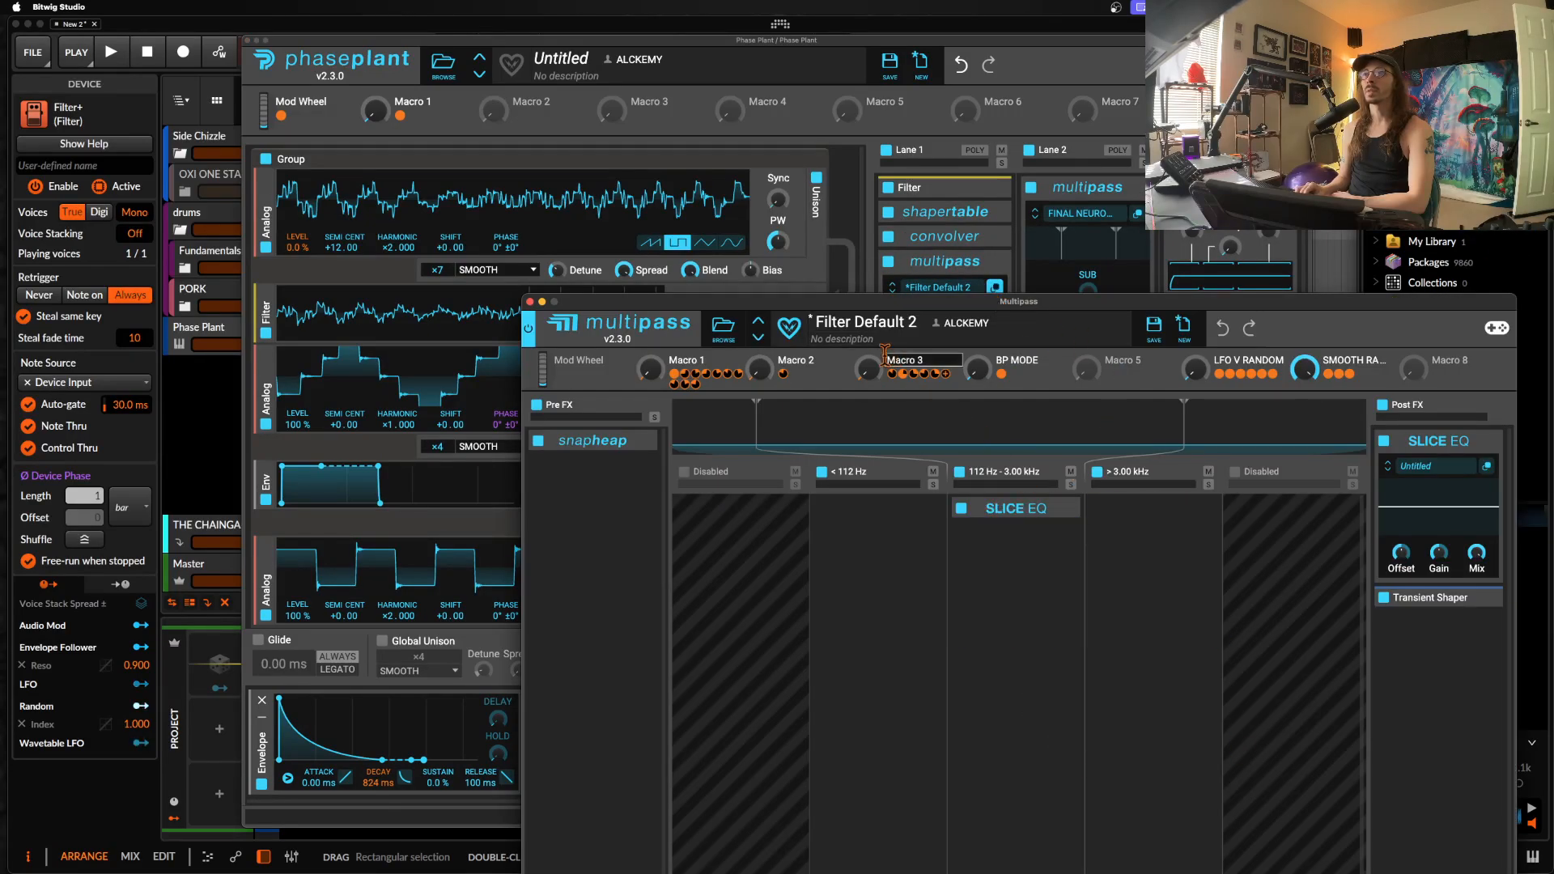
{"action": "left_click_drag", "start_coordinate": [795, 301], "coordinate": [769, 114]}
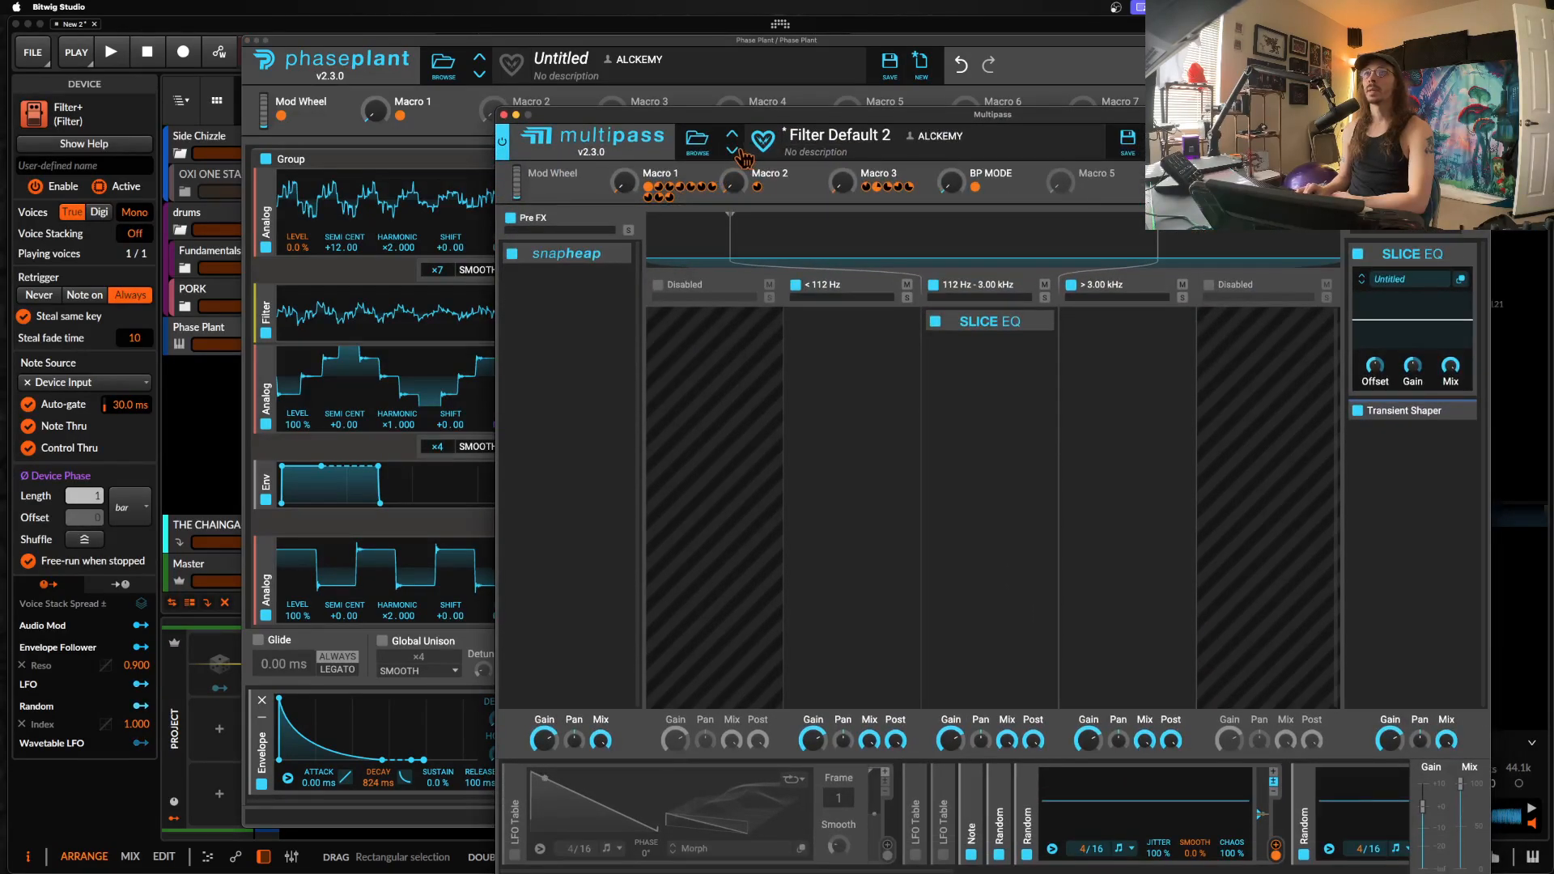
{"action": "left_click", "coordinate": [697, 143]}
{"action": "left_click", "coordinate": [532, 215]}
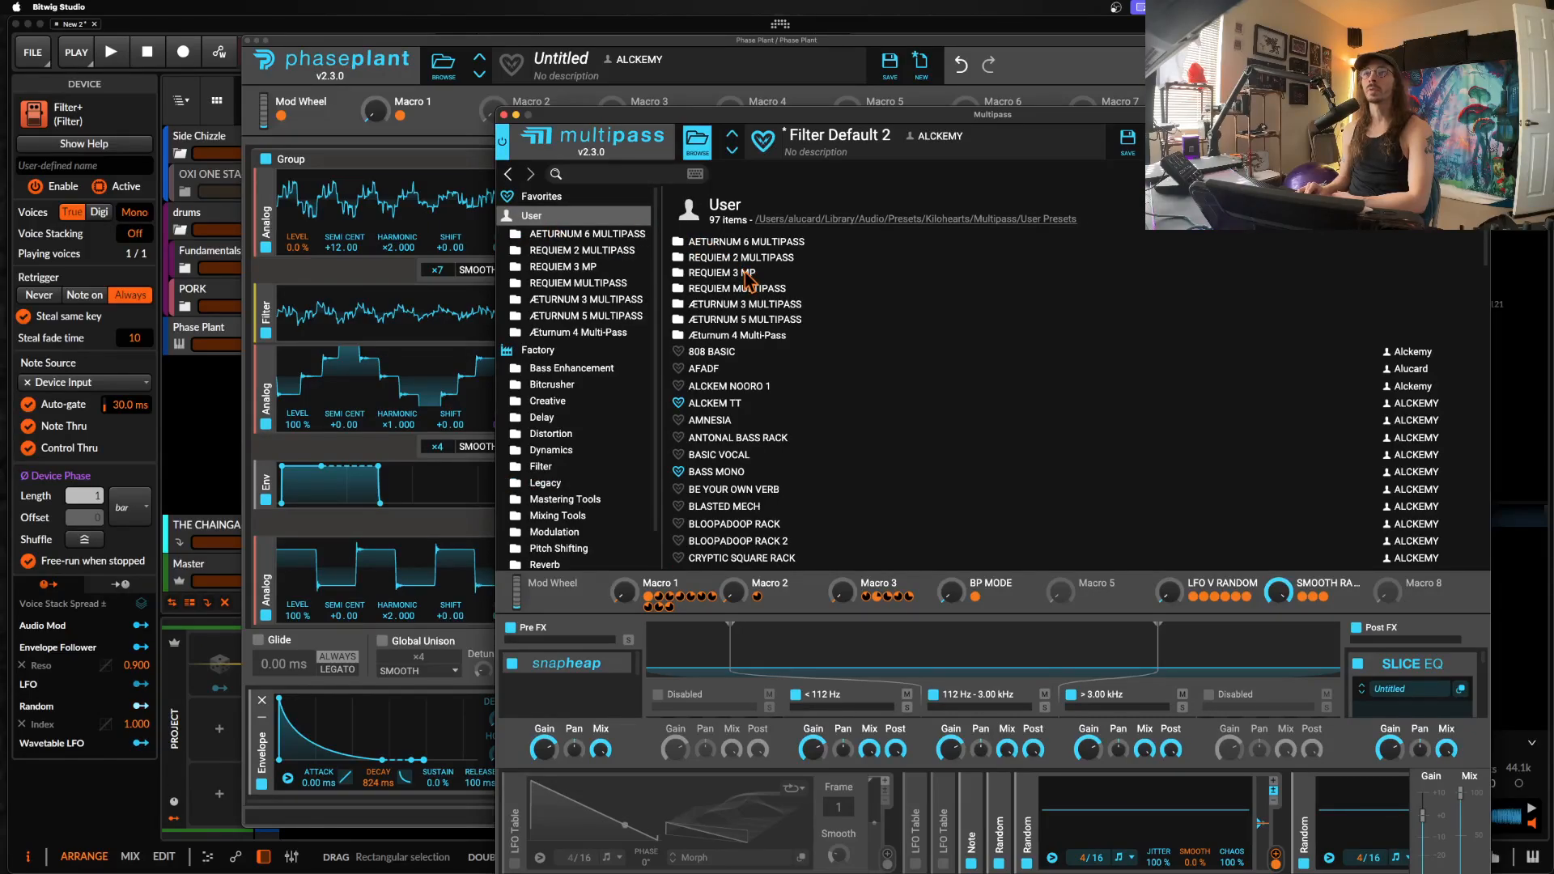
{"action": "left_click", "coordinate": [613, 268]}
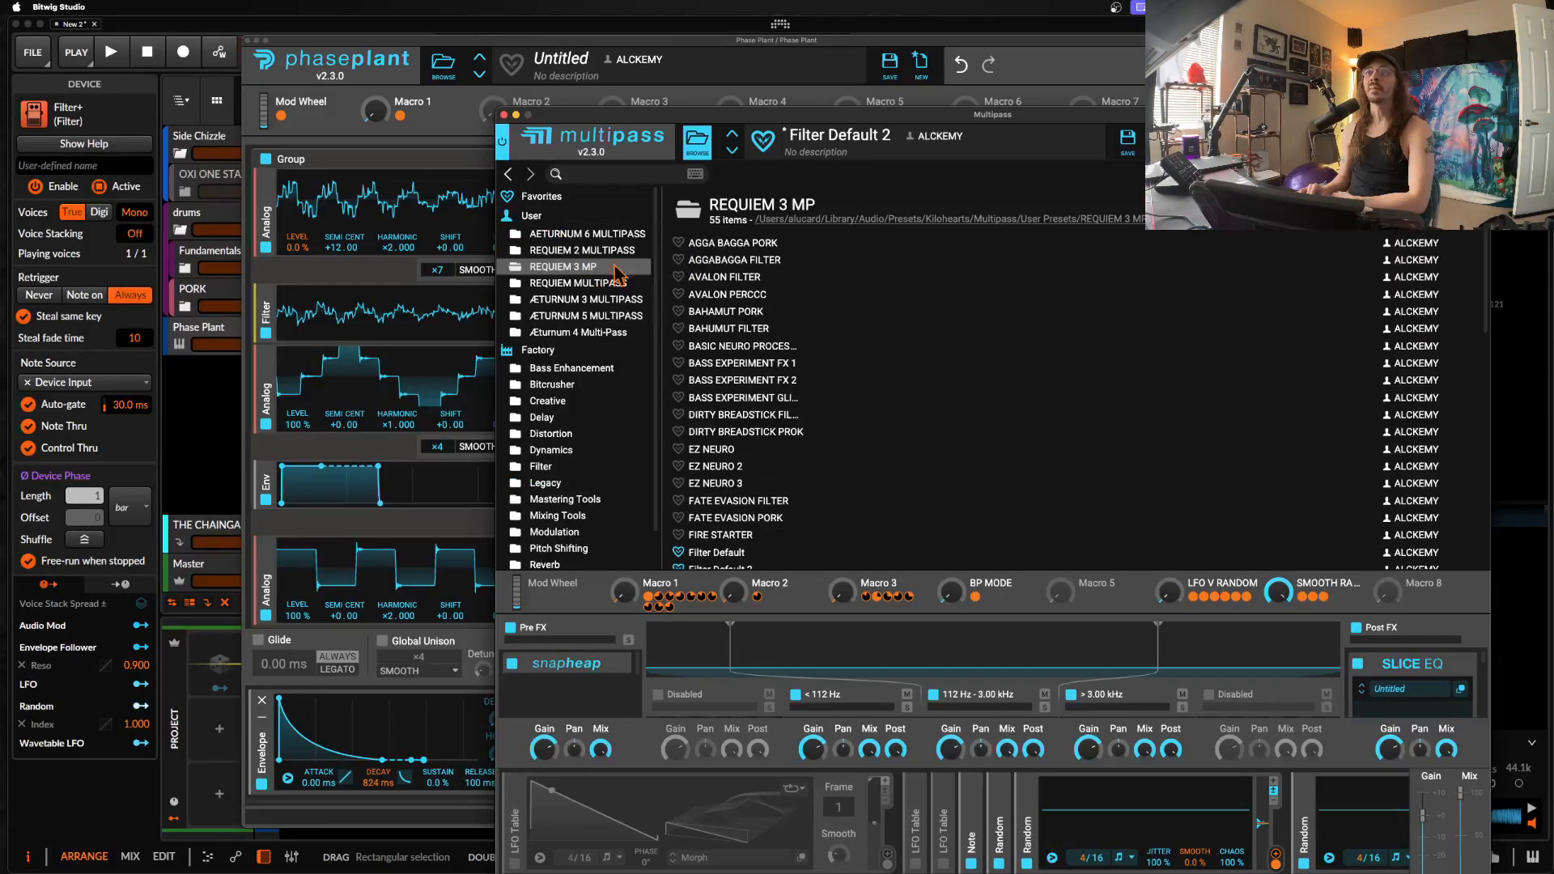
{"action": "left_click", "coordinate": [755, 277]}
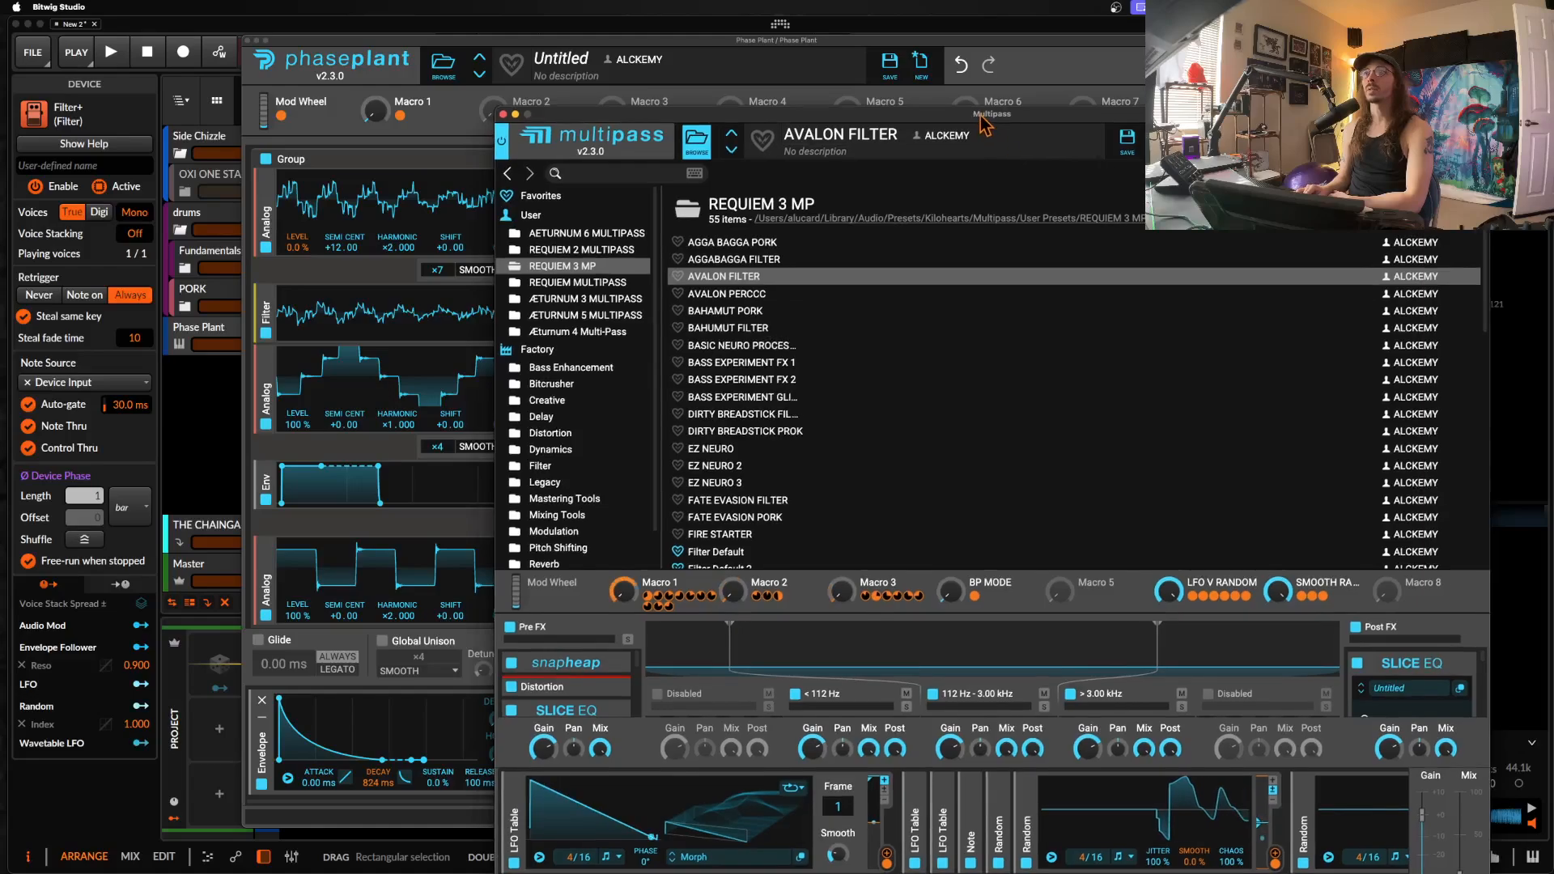
{"action": "left_click_drag", "start_coordinate": [981, 115], "coordinate": [711, 26]}
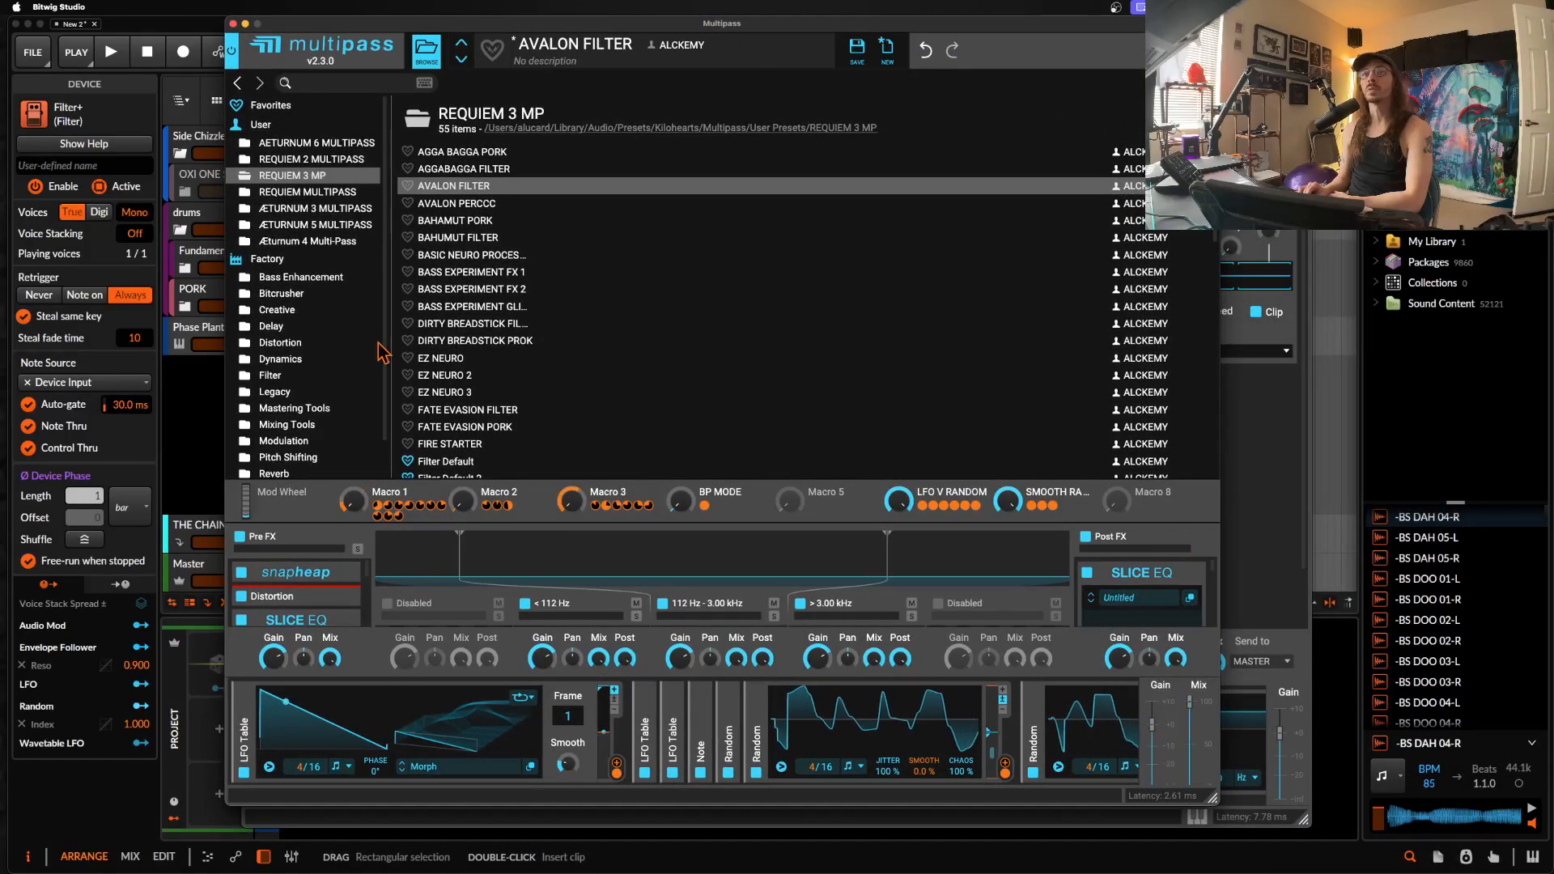
{"action": "left_click", "coordinate": [233, 24]}
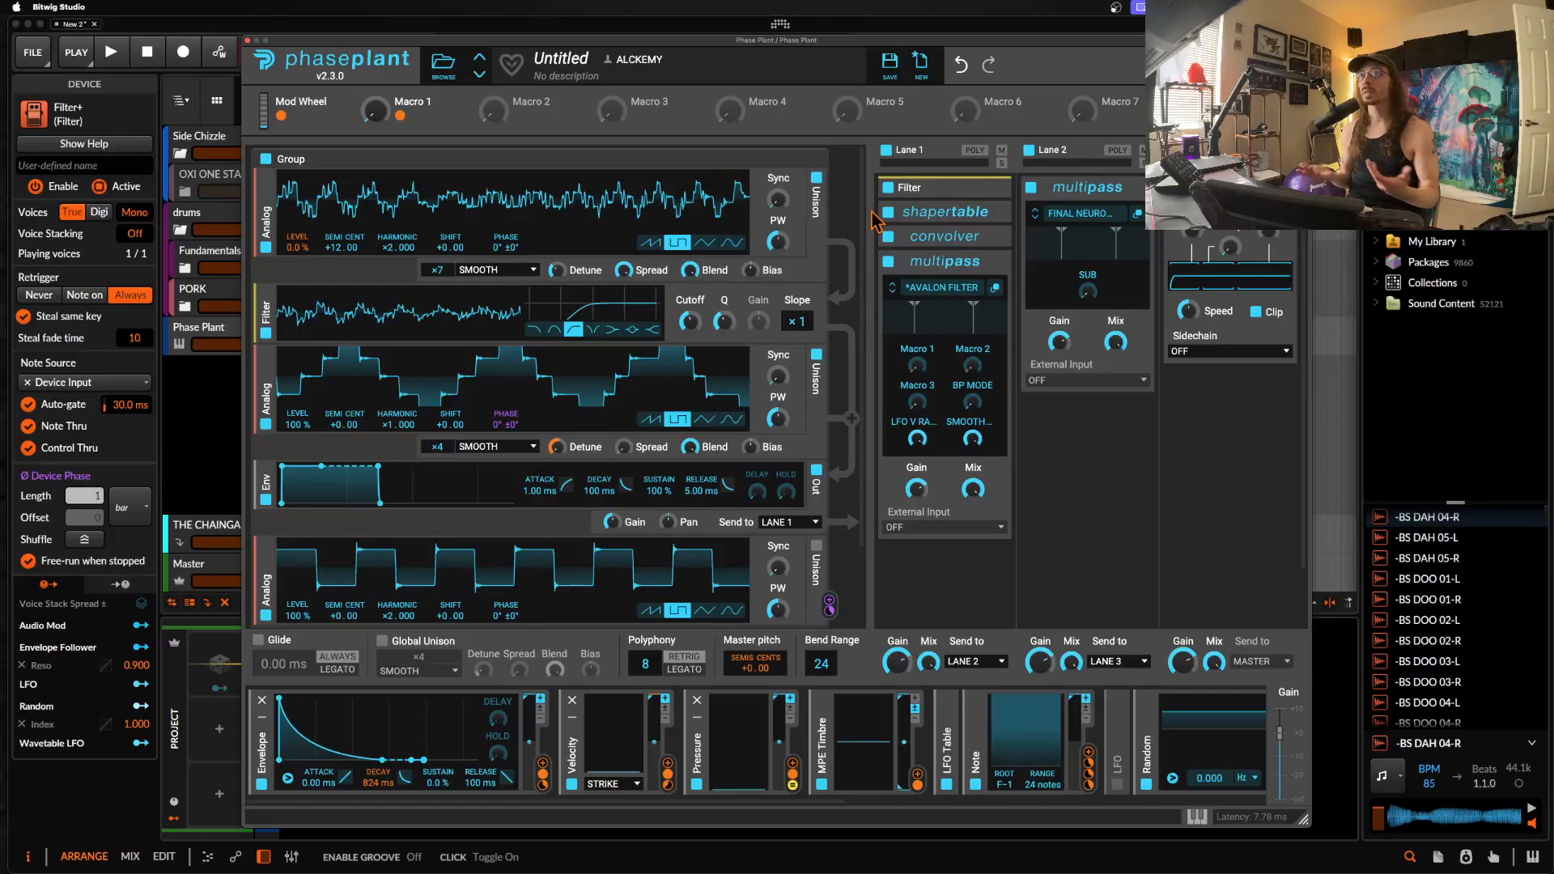
Step: Play the bassline and switch the first two Analog oscillators to the saw waveform
{"action": "key", "text": "space"}
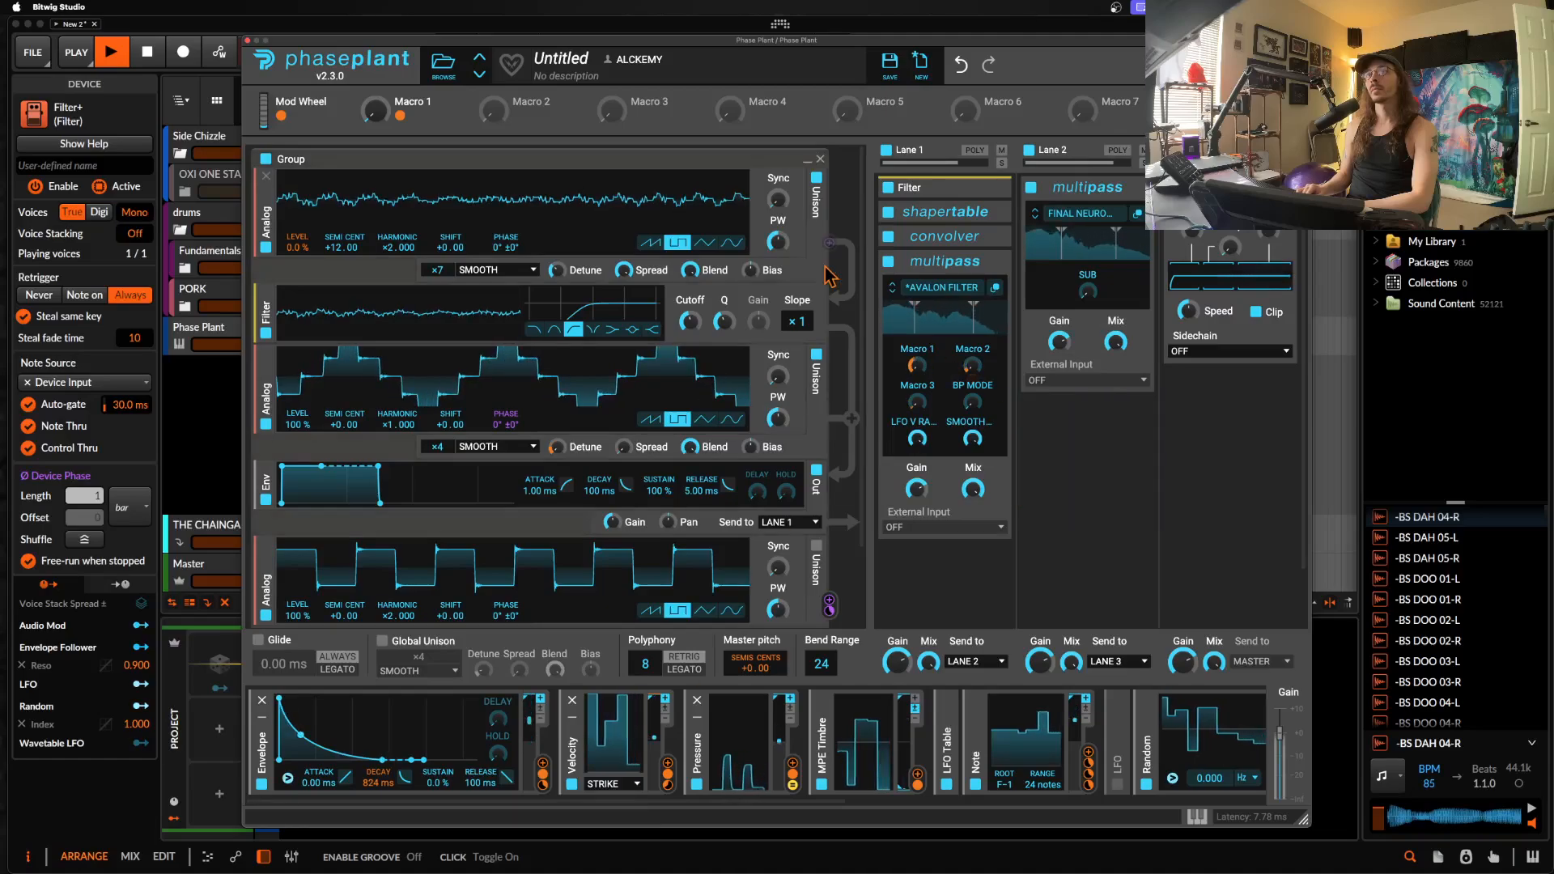
{"action": "left_click", "coordinate": [649, 419]}
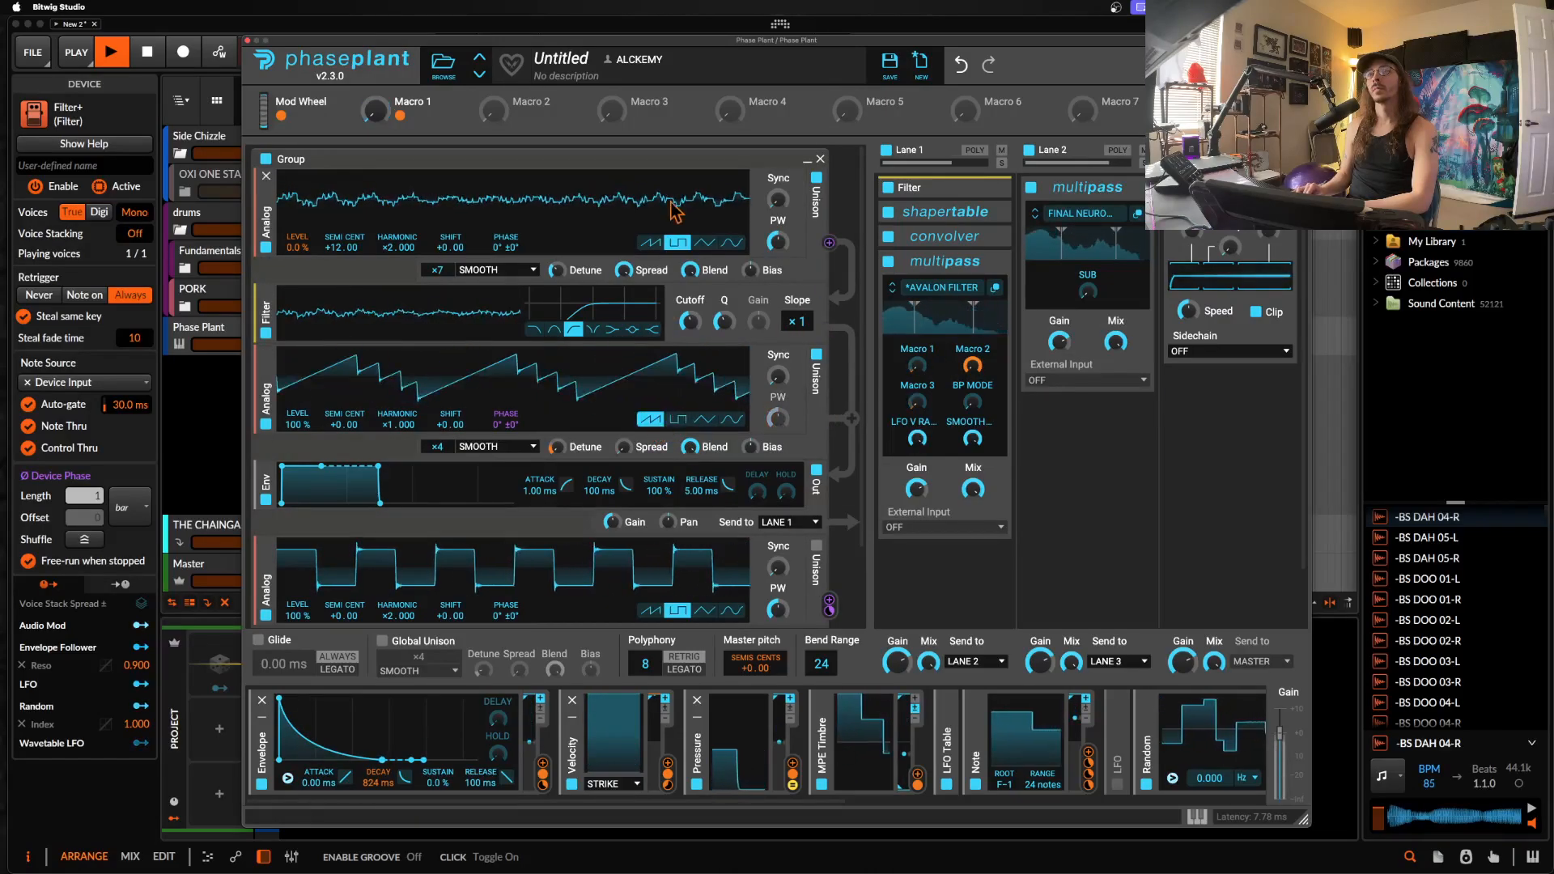
{"action": "left_click", "coordinate": [649, 242]}
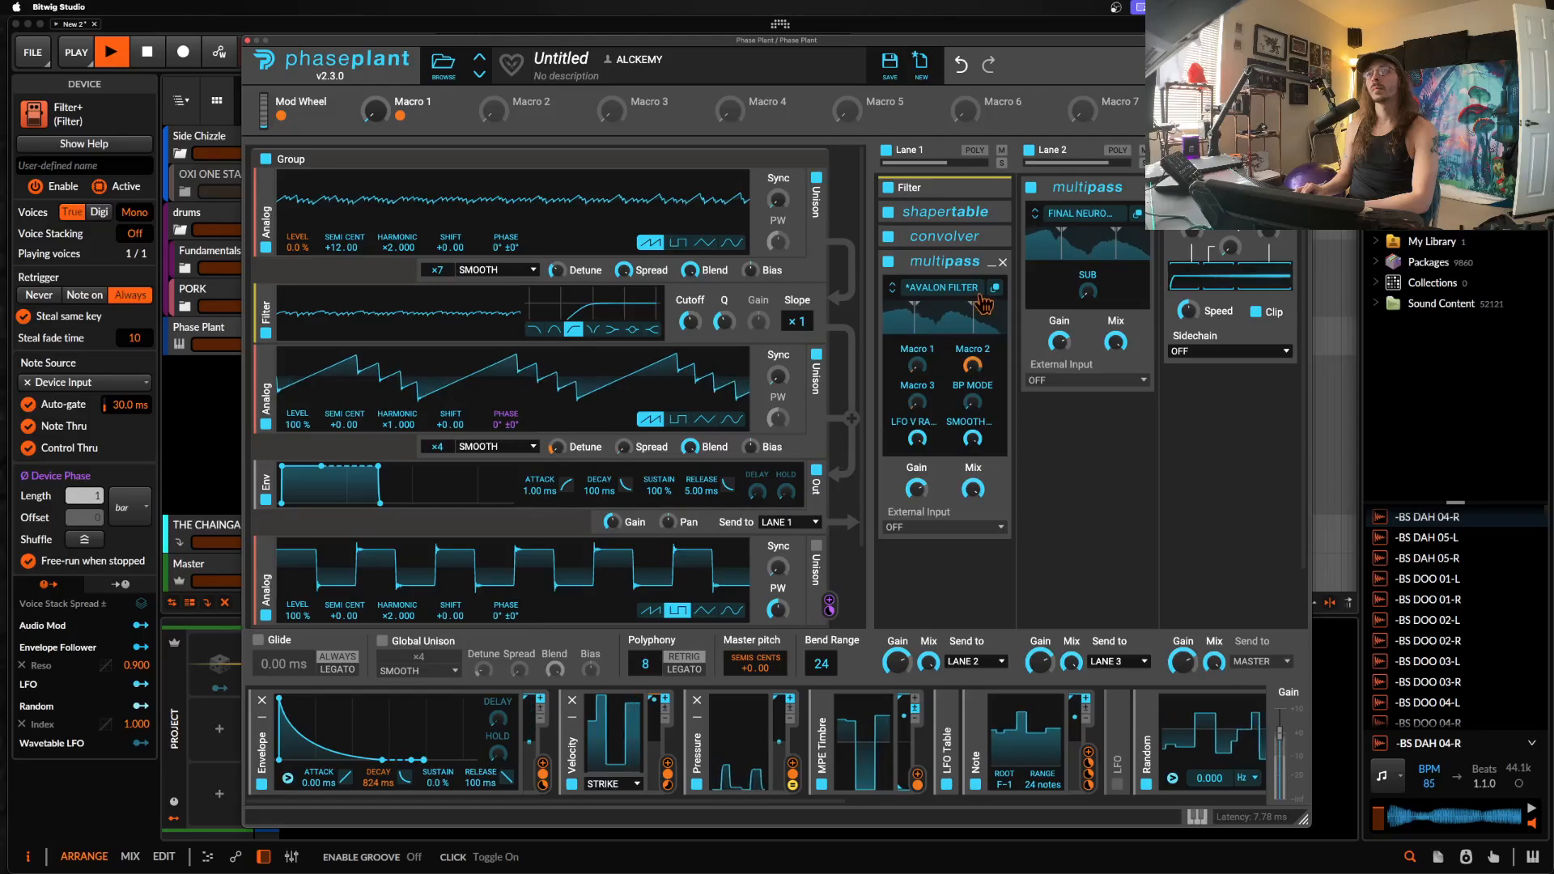
Step: Audition the BAHUMUT FILTER and EZ NEURO presets in Lane 1's Multipass during playback
{"action": "left_click", "coordinate": [942, 287]}
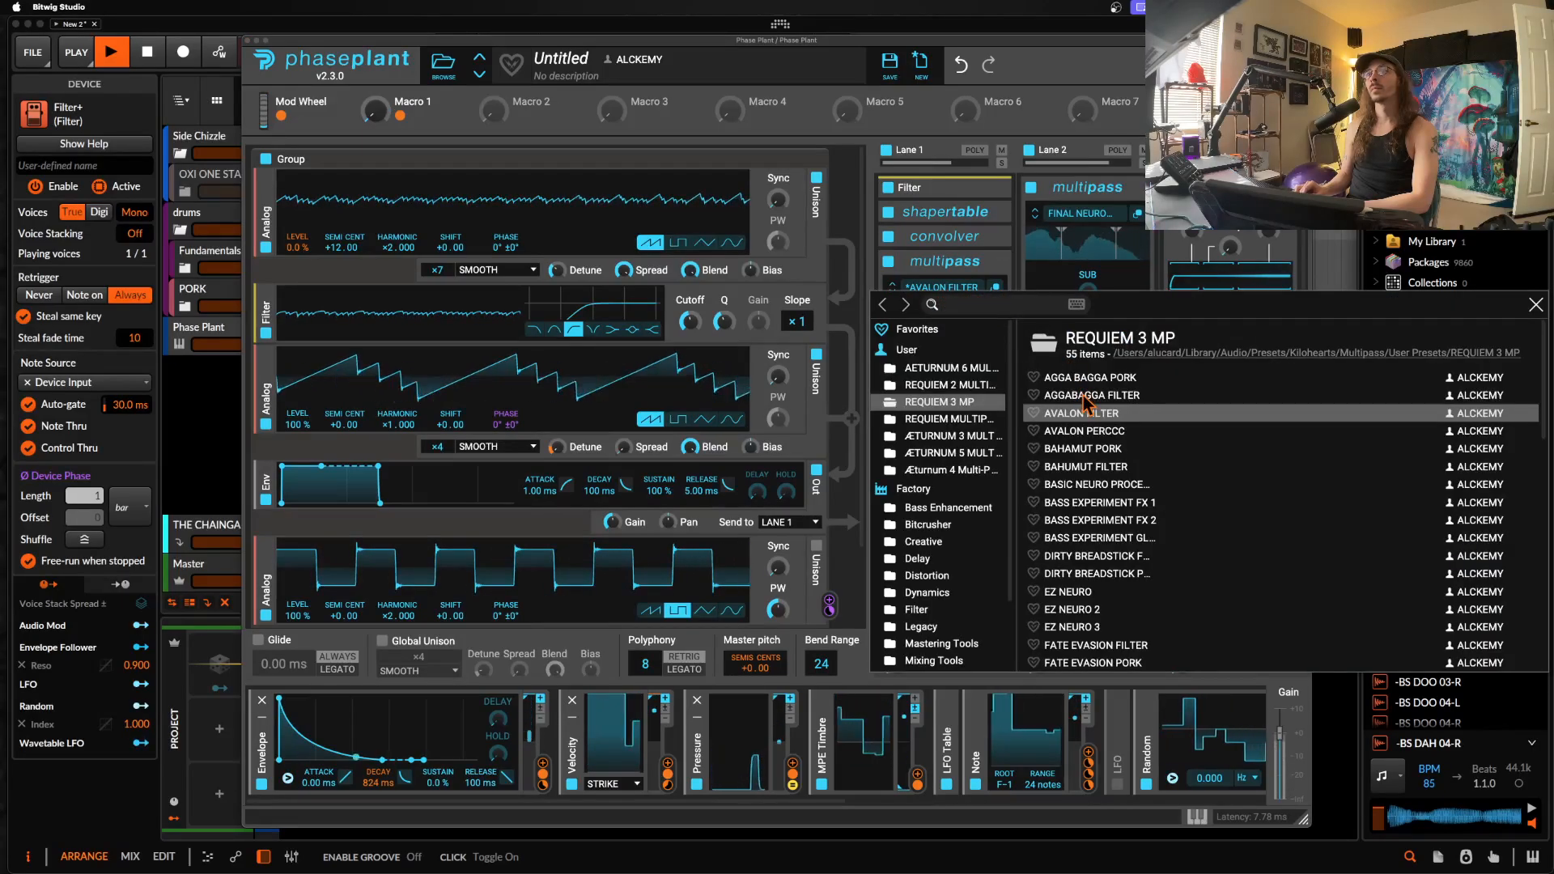
{"action": "left_click", "coordinate": [1108, 472]}
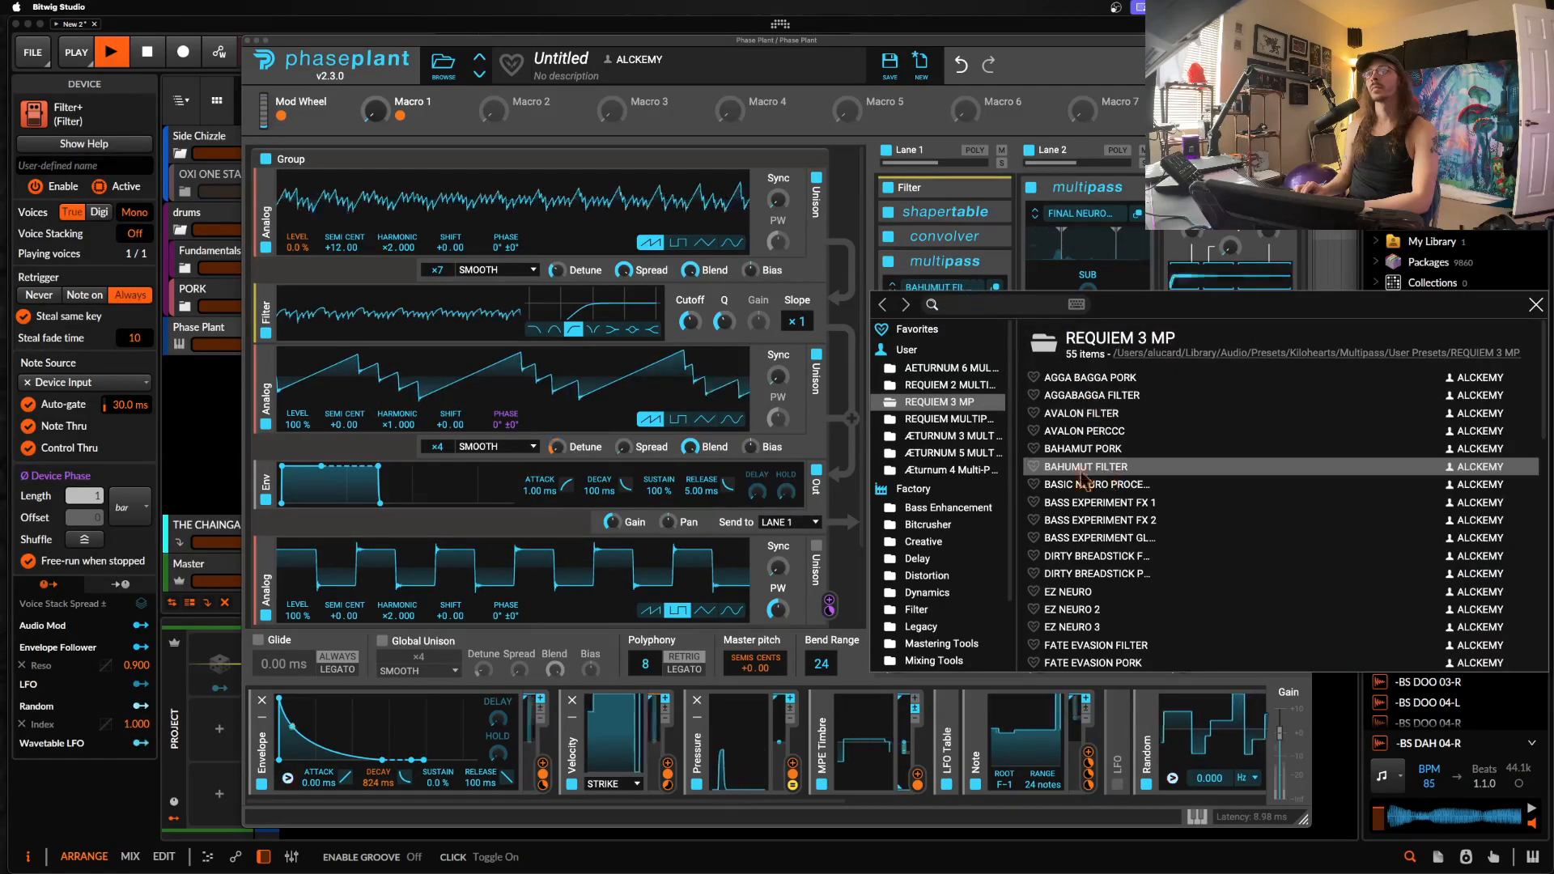
{"action": "left_click", "coordinate": [951, 275]}
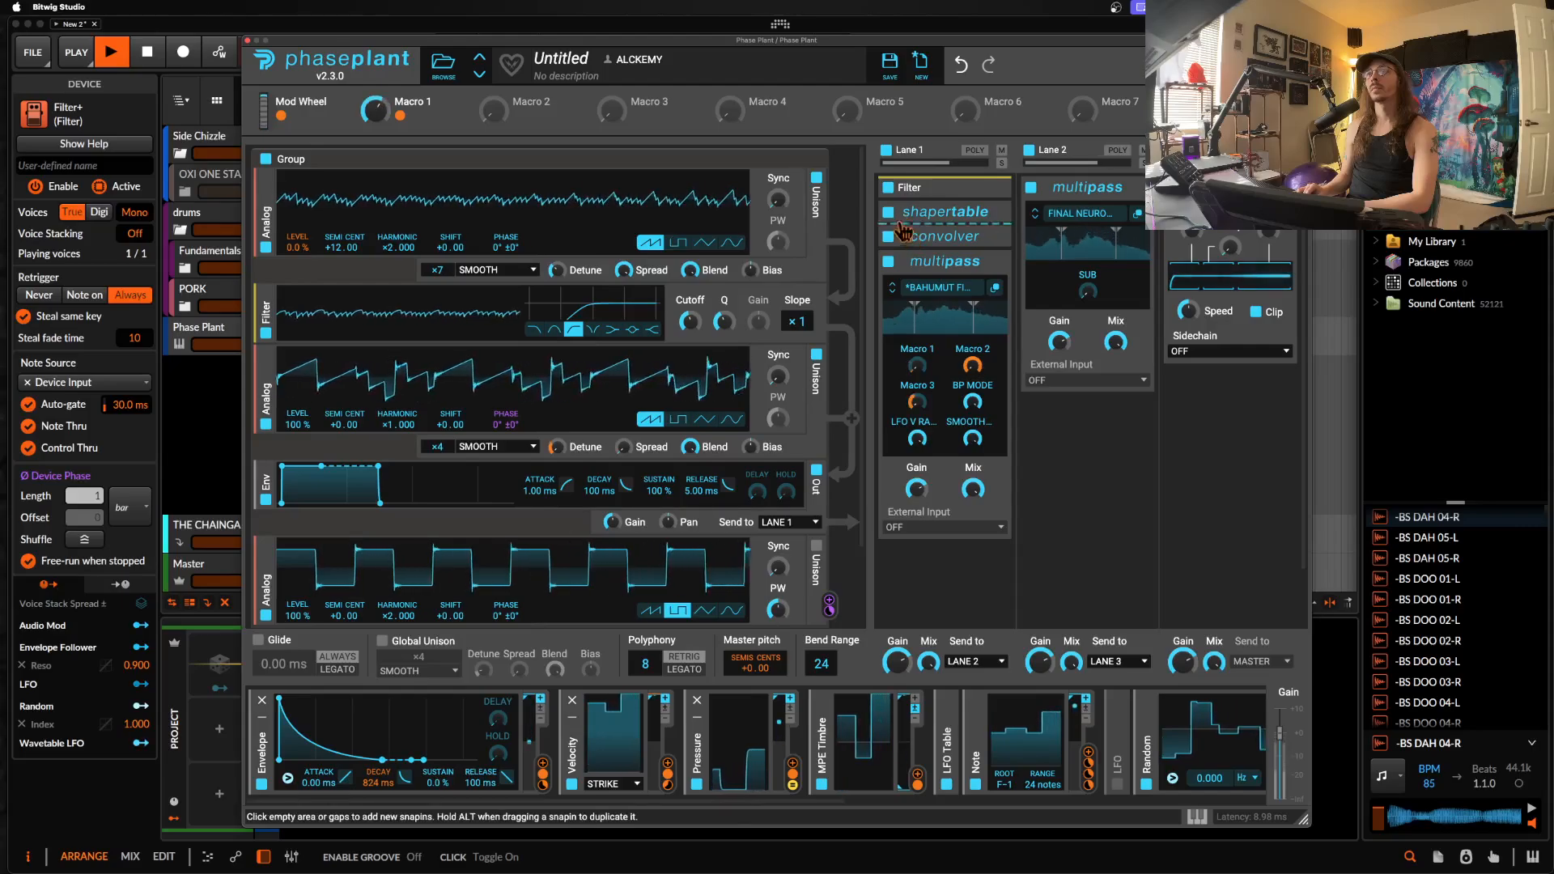
{"action": "left_click", "coordinate": [969, 300]}
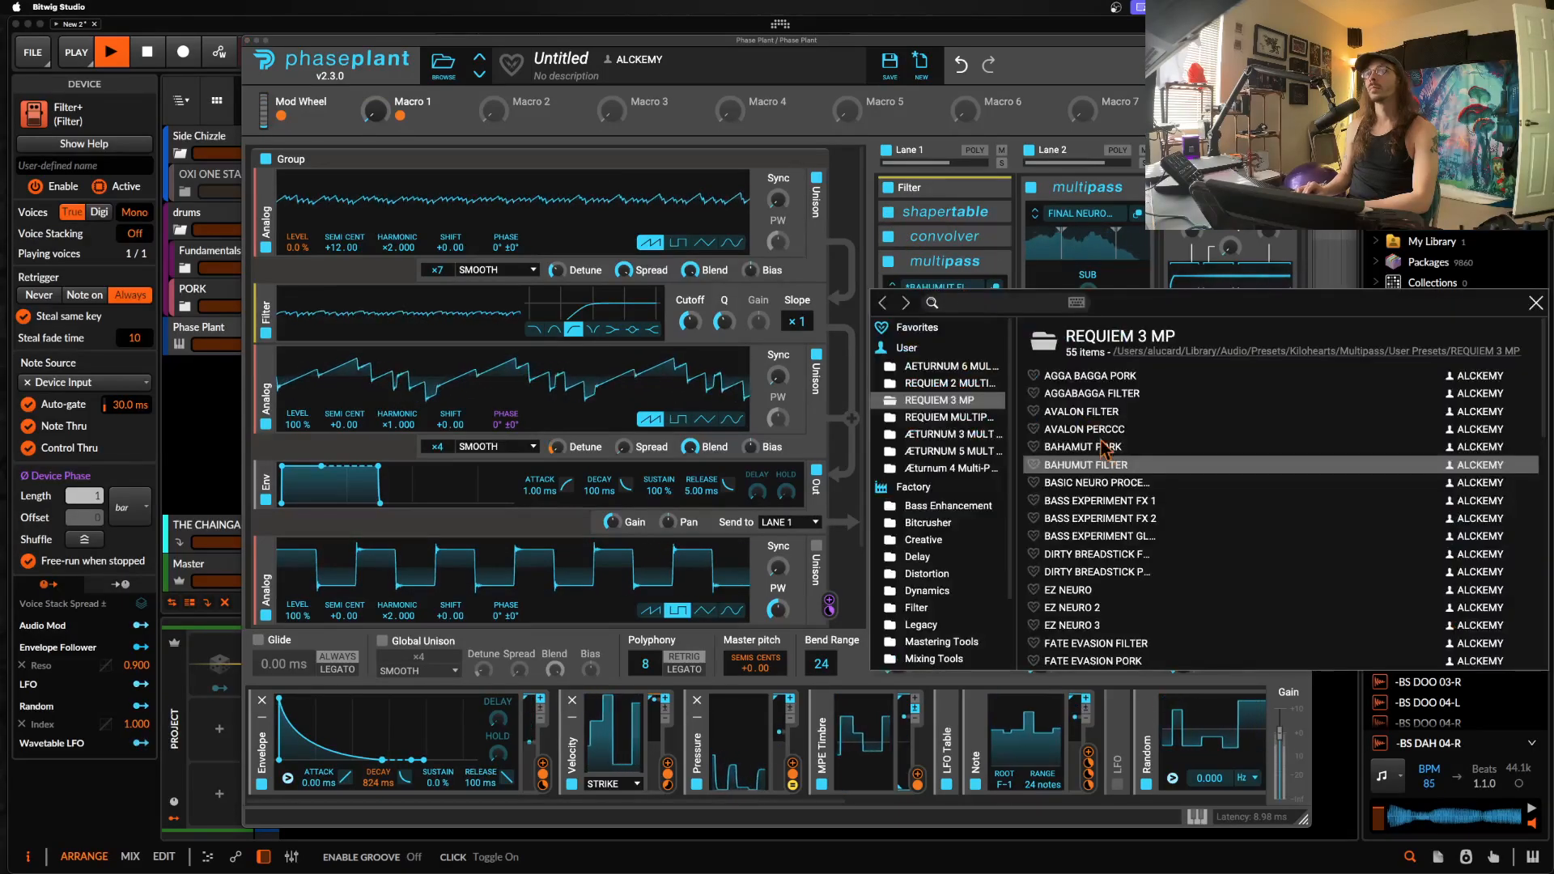
{"action": "scroll", "coordinate": [1101, 474], "scroll_direction": "down", "scroll_amount": 2}
{"action": "left_click", "coordinate": [1087, 558]}
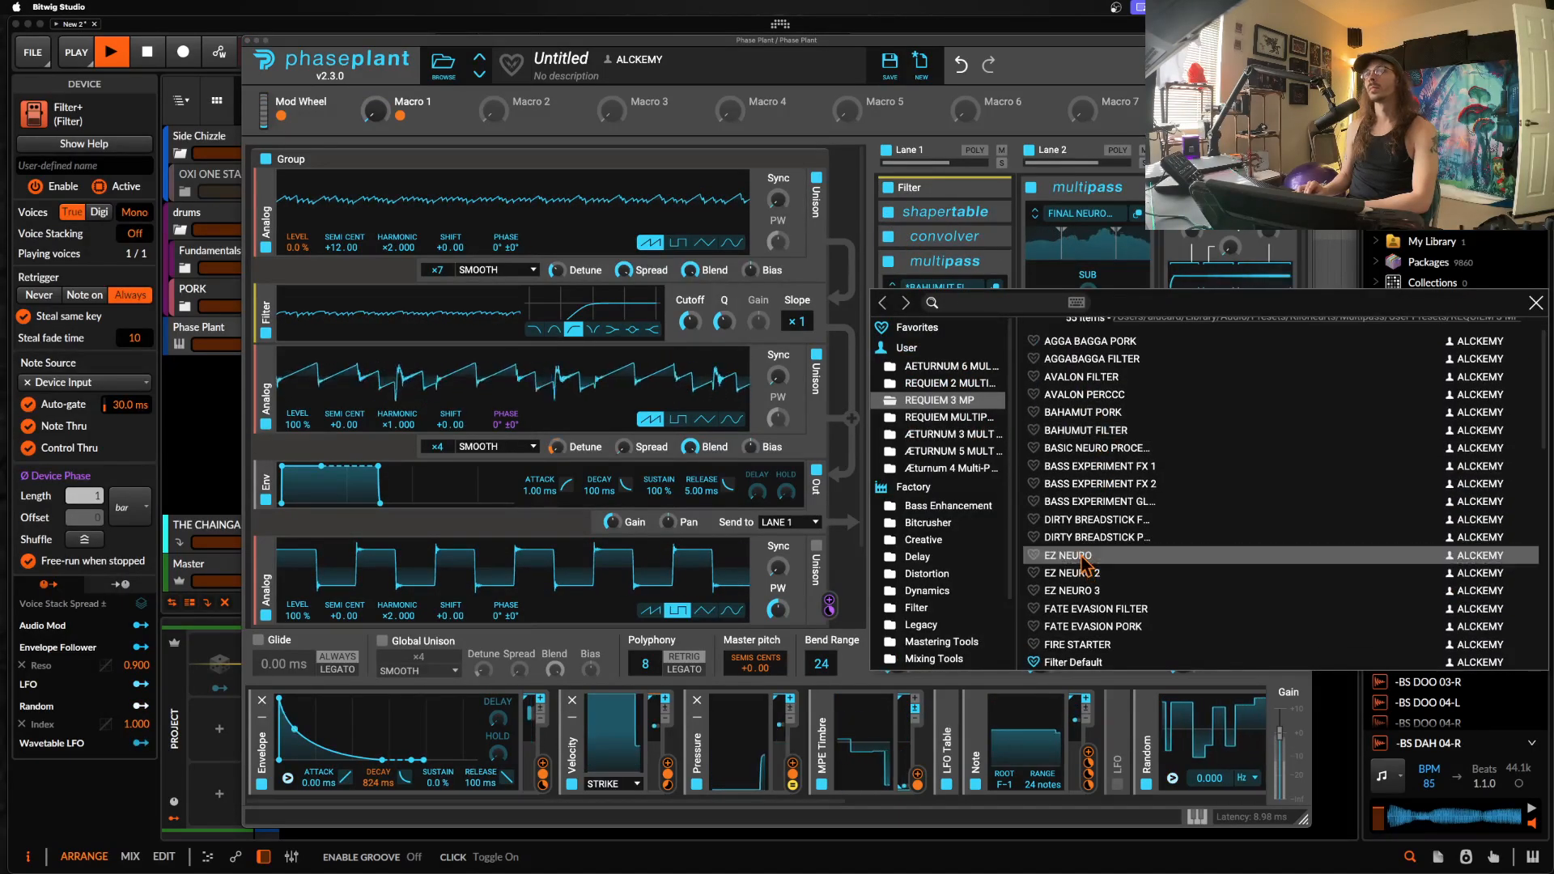
{"action": "left_click", "coordinate": [1535, 304]}
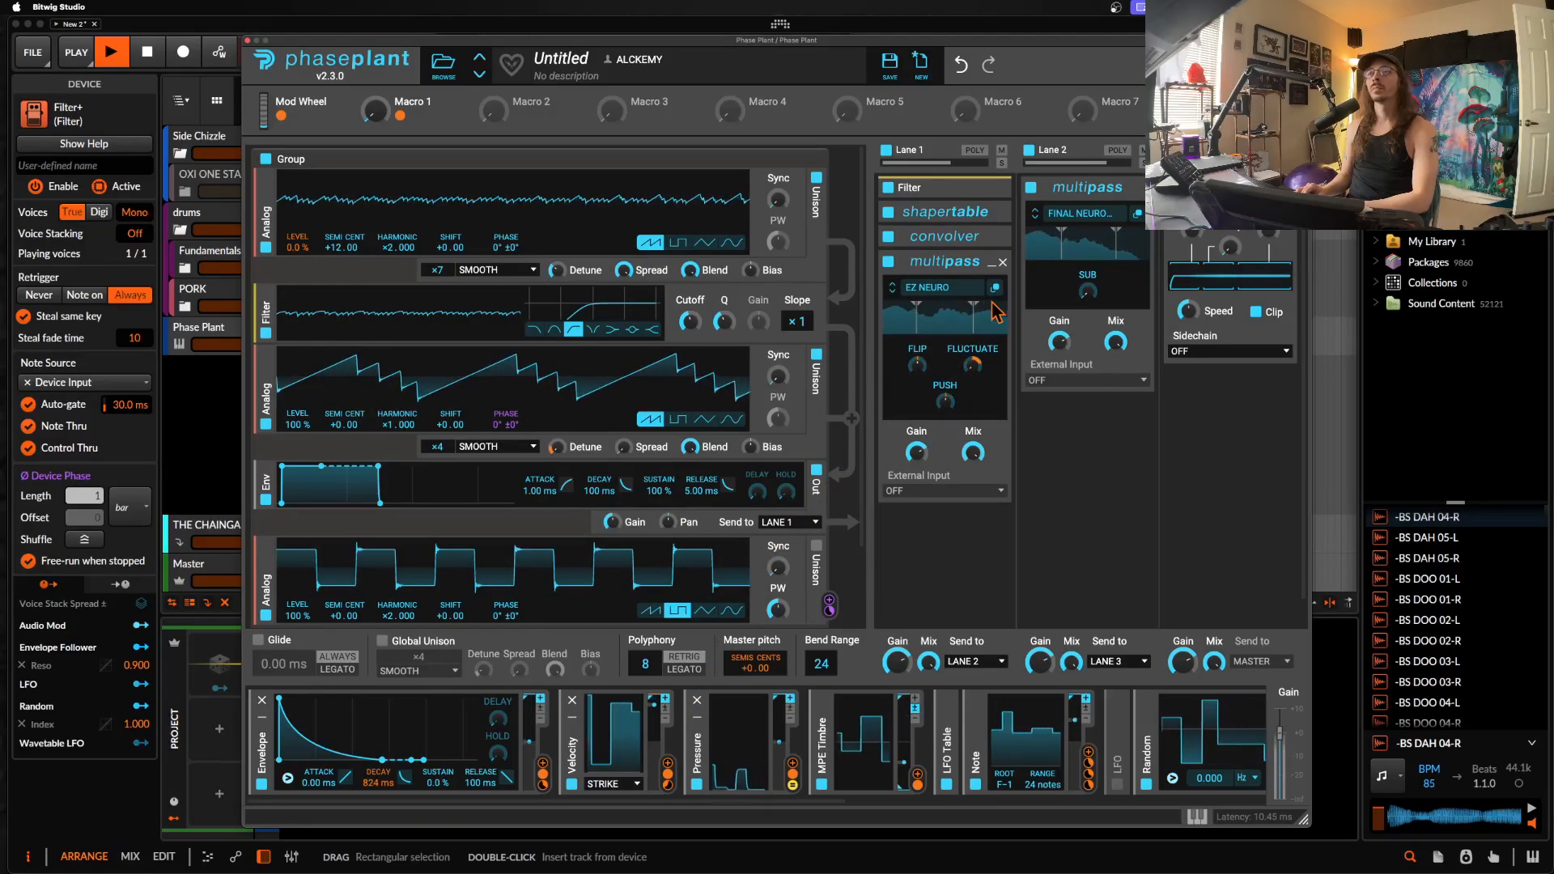
Step: Load the FATE EVASION FILTER preset in Lane 1's Multipass and audition it while trying its Mix control, ending with playback stopped
{"action": "left_click", "coordinate": [958, 296]}
{"action": "scroll", "coordinate": [1143, 587], "scroll_direction": "down", "scroll_amount": 2}
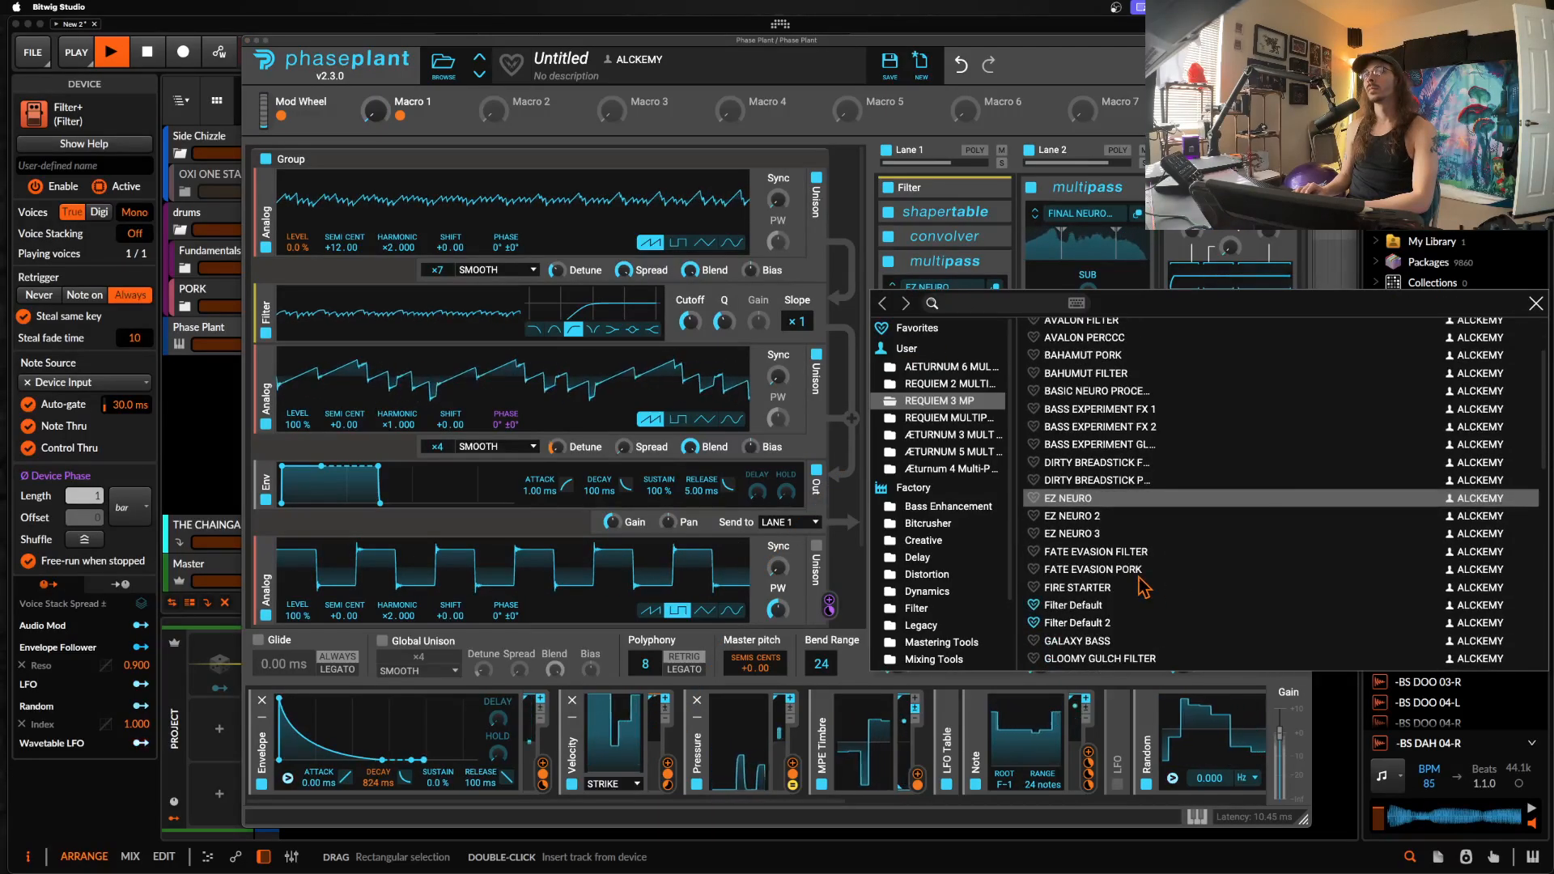
{"action": "scroll", "coordinate": [1110, 551], "scroll_direction": "down", "scroll_amount": 2}
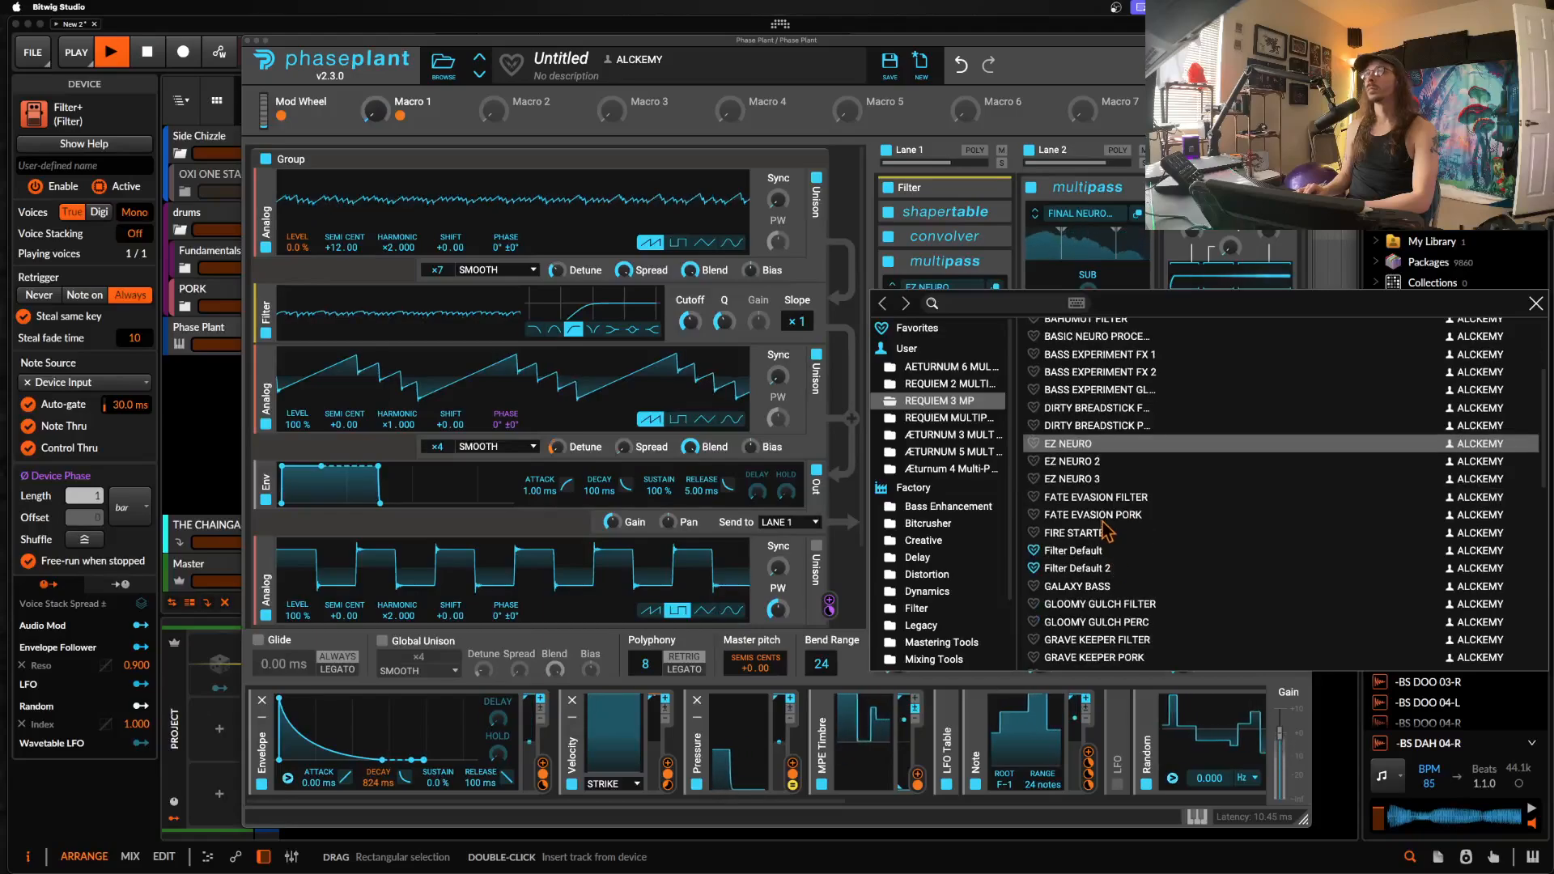
{"action": "left_click", "coordinate": [1094, 497]}
{"action": "left_click", "coordinate": [931, 285]}
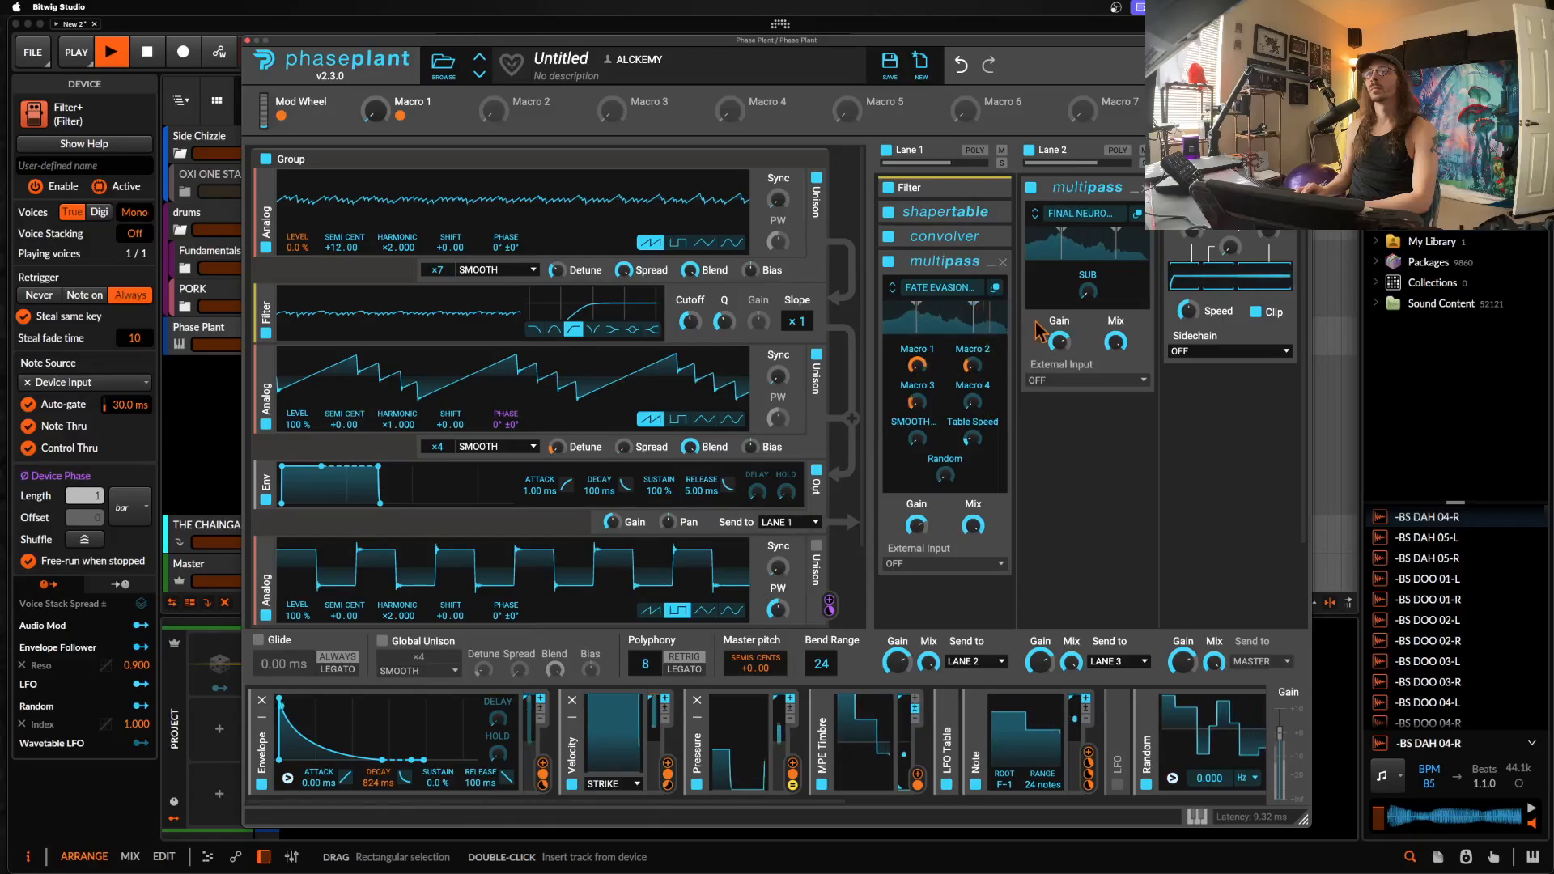
{"action": "left_click_drag", "start_coordinate": [975, 528], "coordinate": [972, 510]}
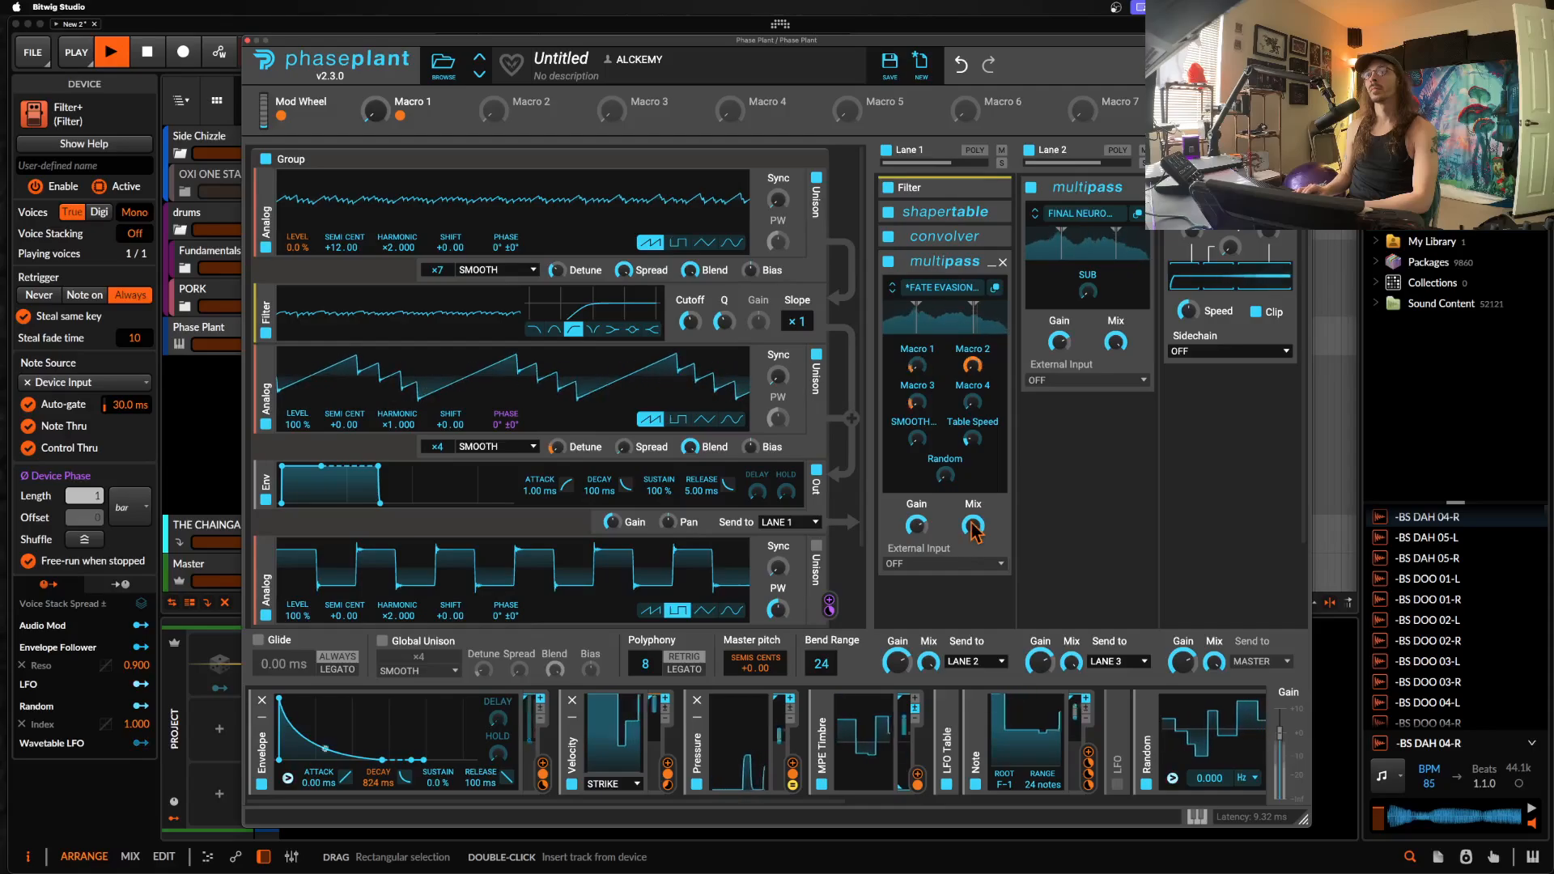
{"action": "key", "text": "space"}
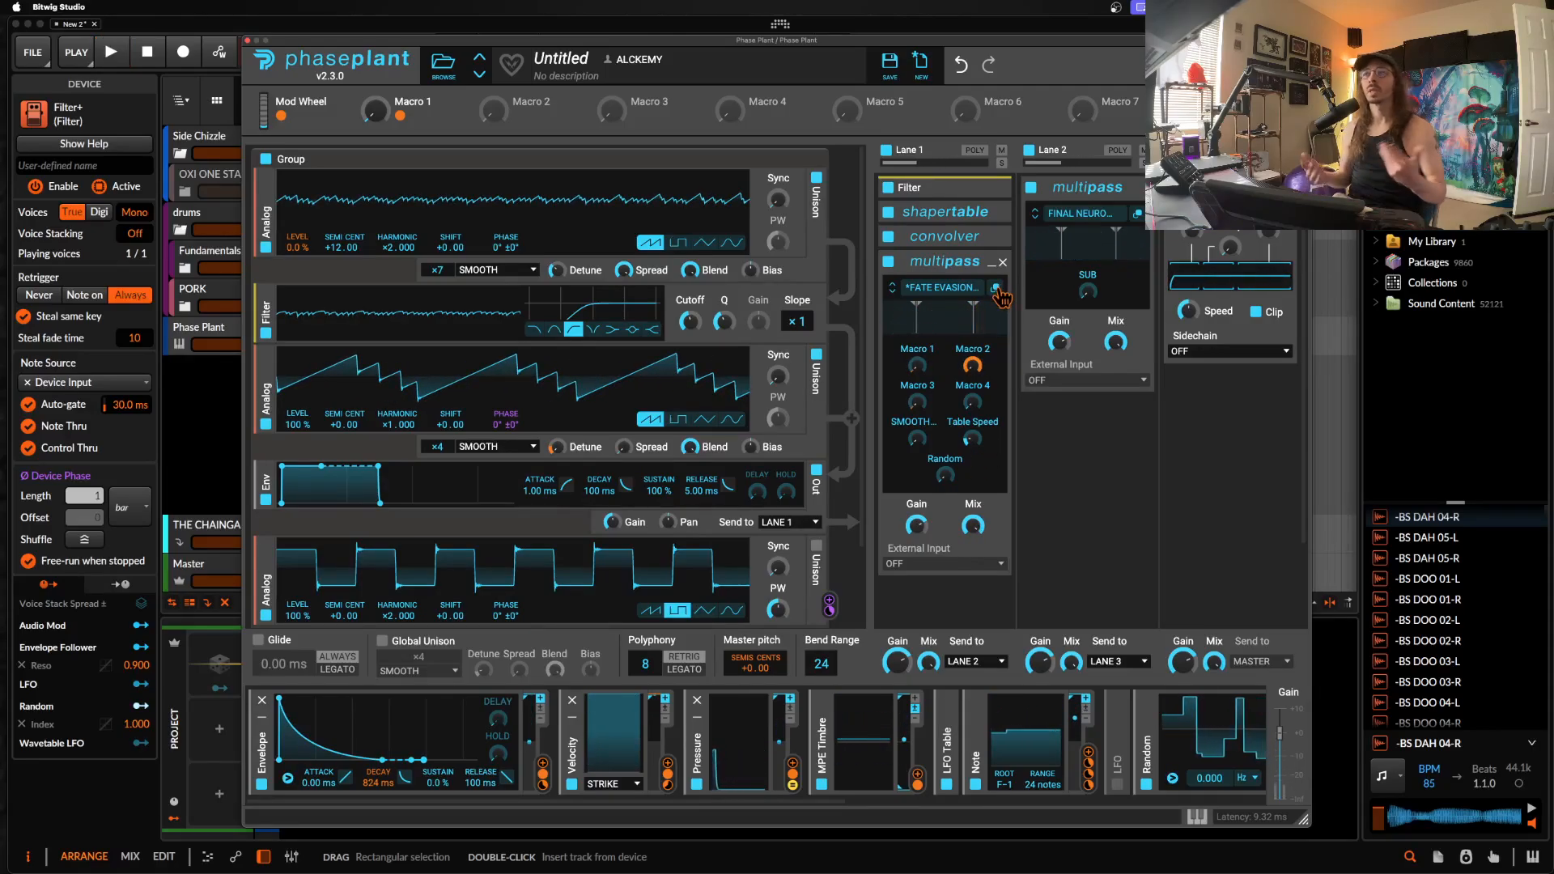